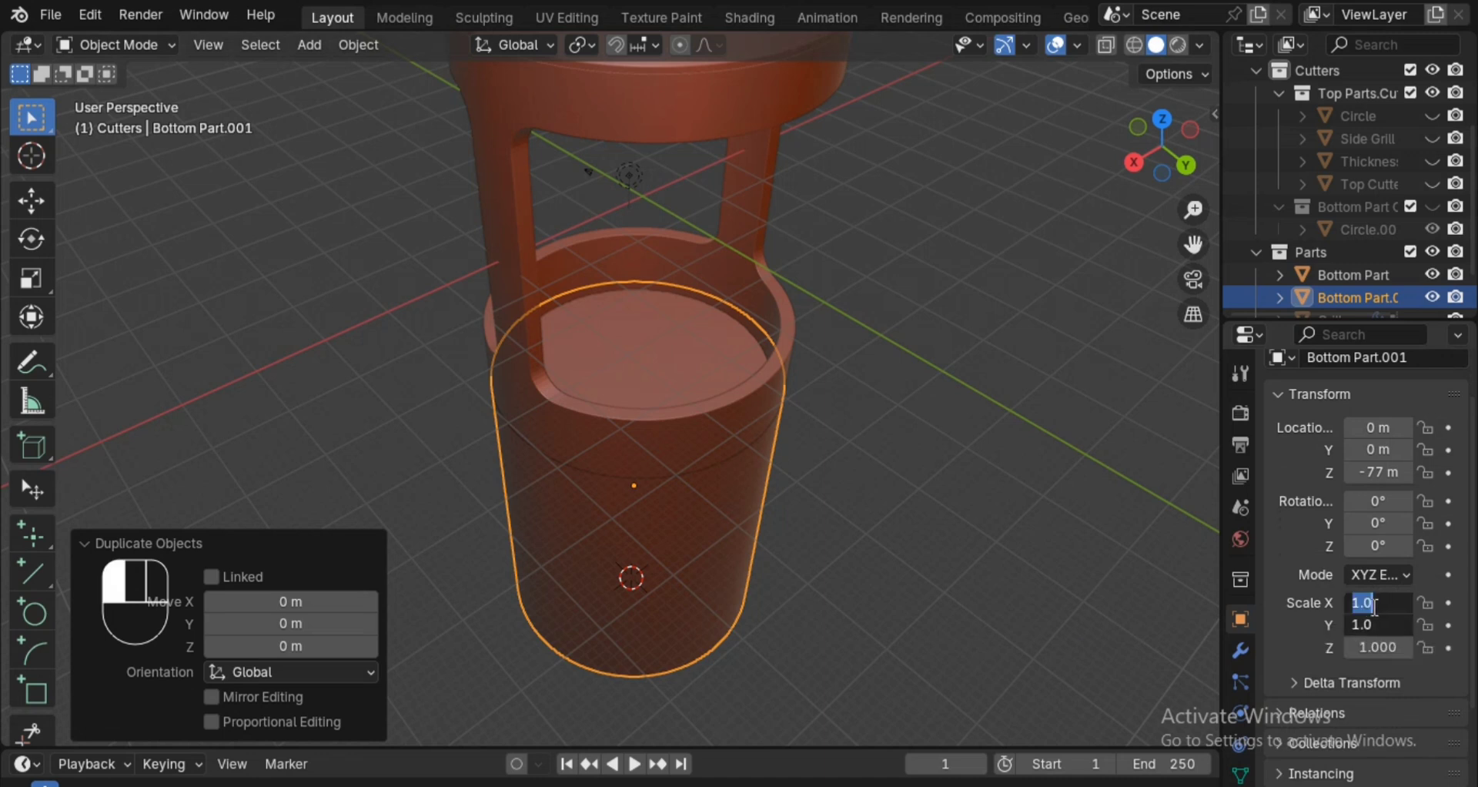
Set the X and Y scale of the duplicated Bottom Part.001 to 0.9.
text(0.9)
key(Return)
Check Bottom Part.001 in a right-side wireframe view and set its Z location to -75 m.
ctrl+middle_drag(887, 561, 940, 494)
shift+middle_drag(719, 682, 932, 442)
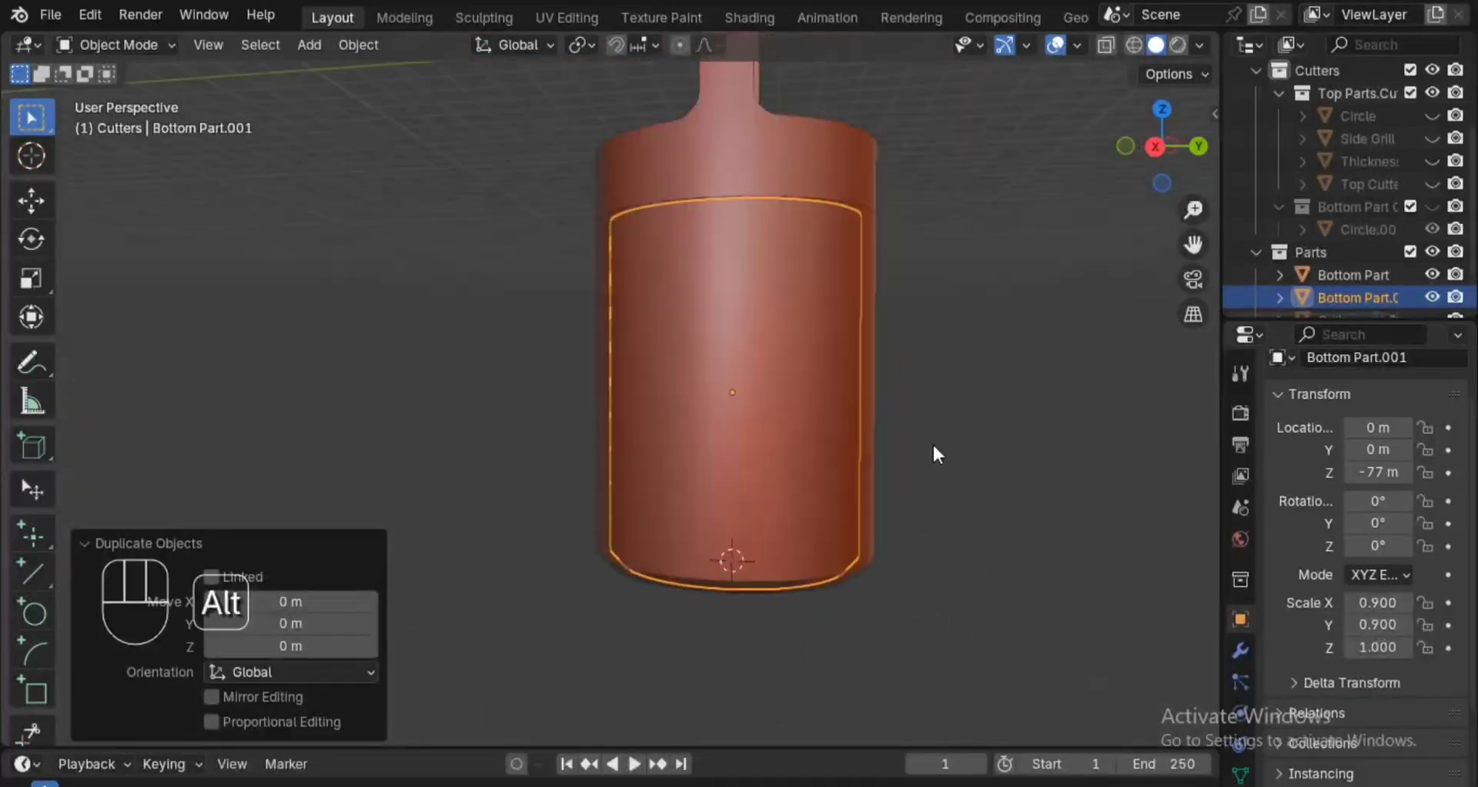
click(1161, 143)
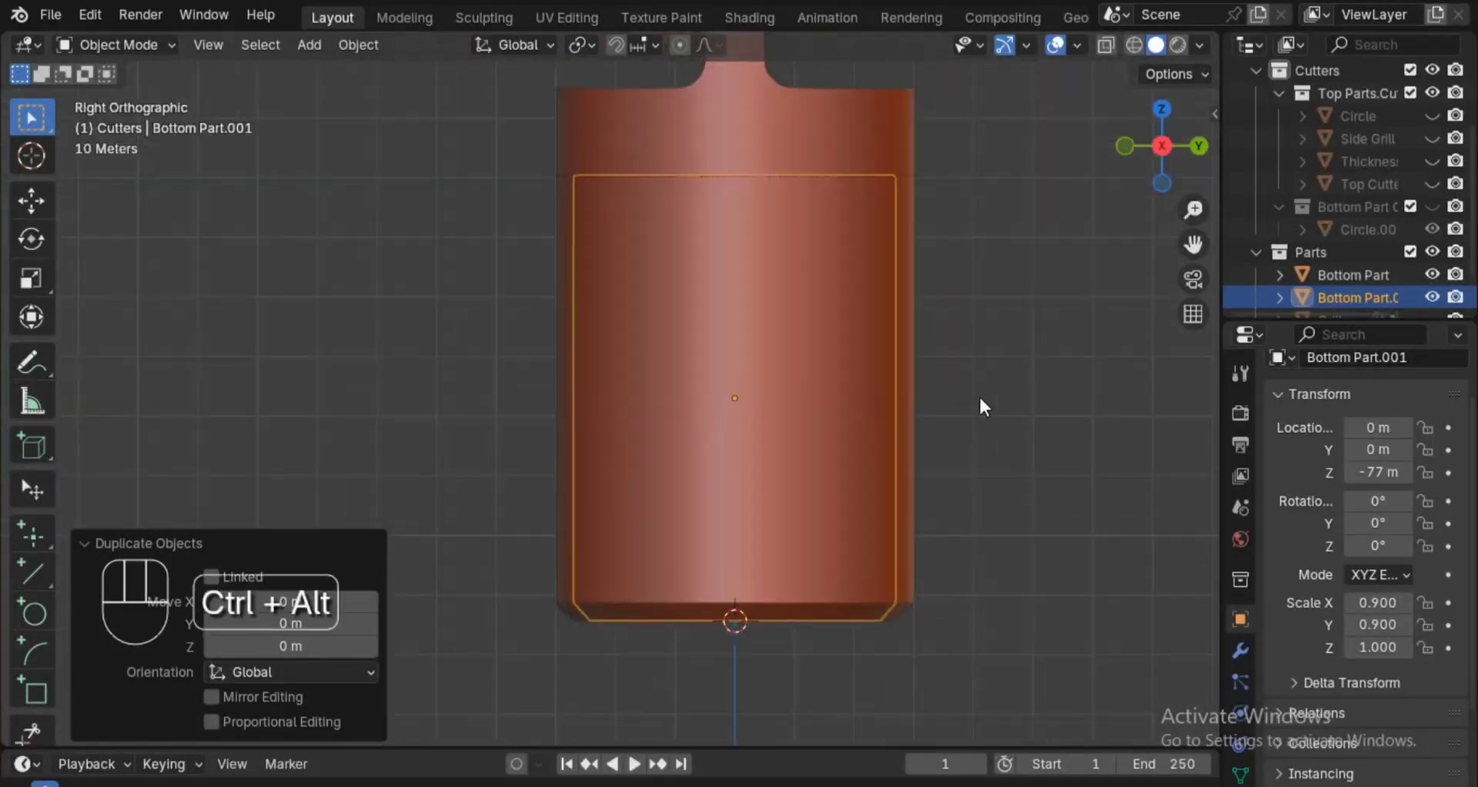
scroll(978, 394, up, 2)
key(z)
click(938, 381)
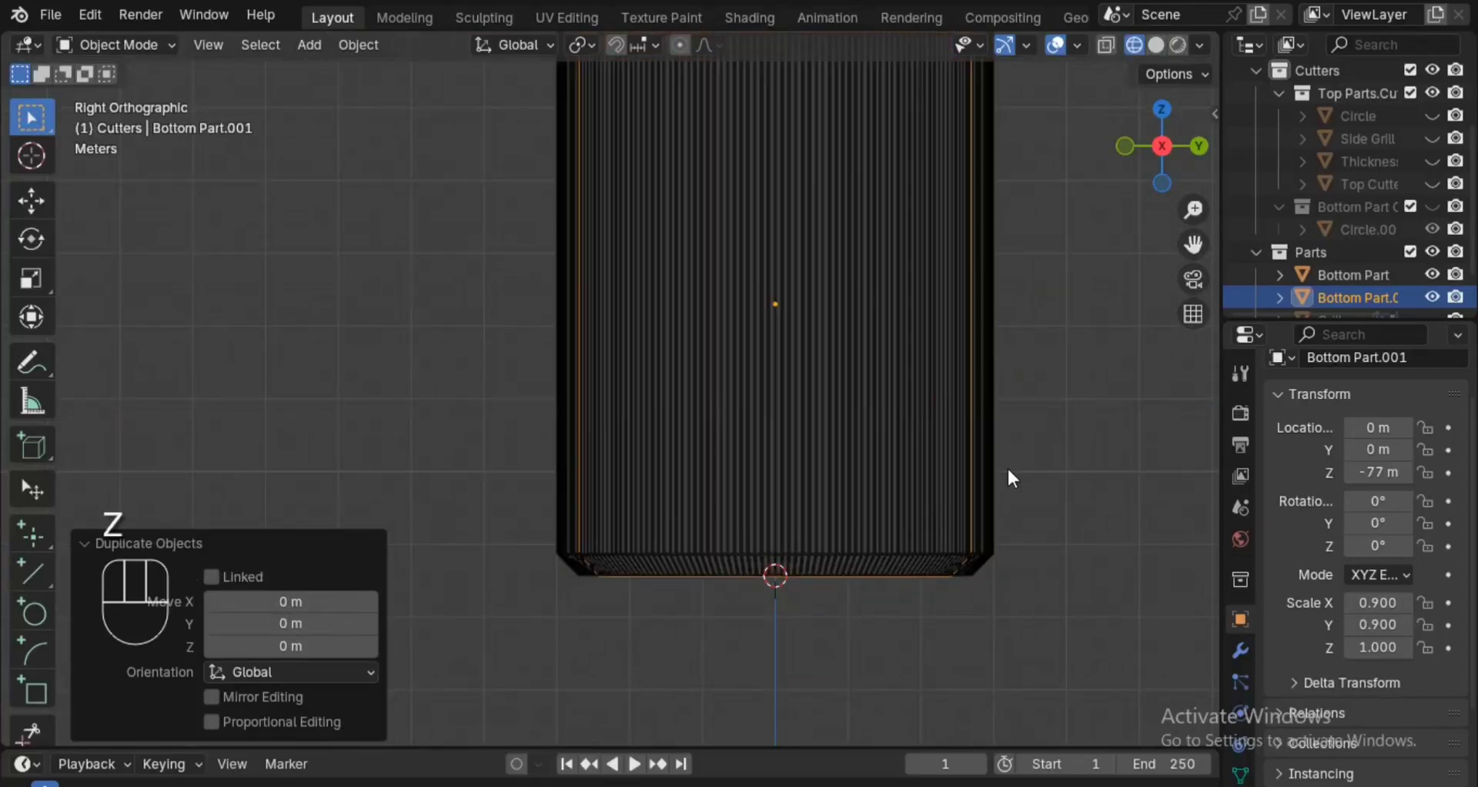
scroll(983, 437, up, 1)
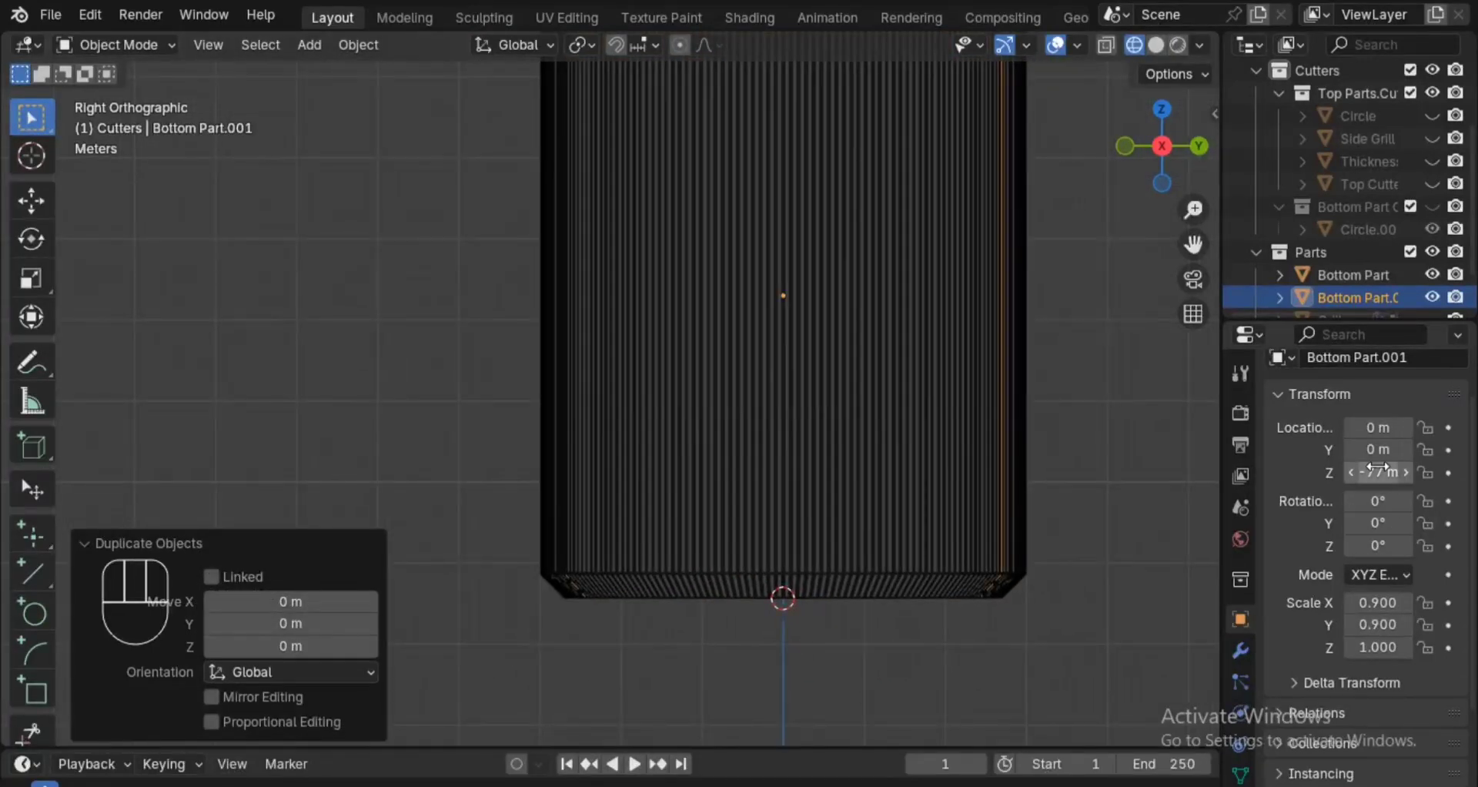
click(1378, 471)
click(1395, 471)
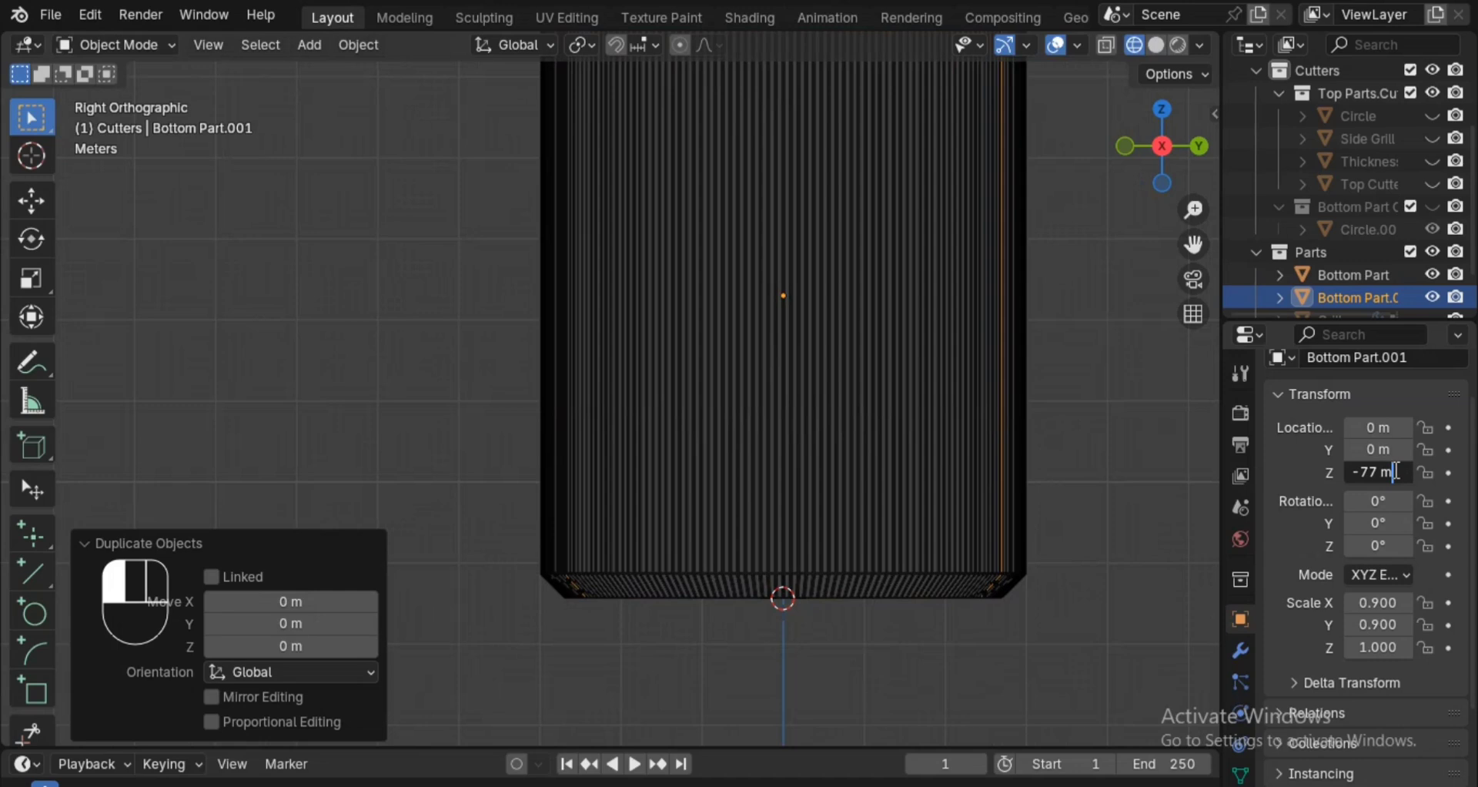
key(BackSpace)
key(BackSpace)
key(BackSpace)
text(5)
key(Return)
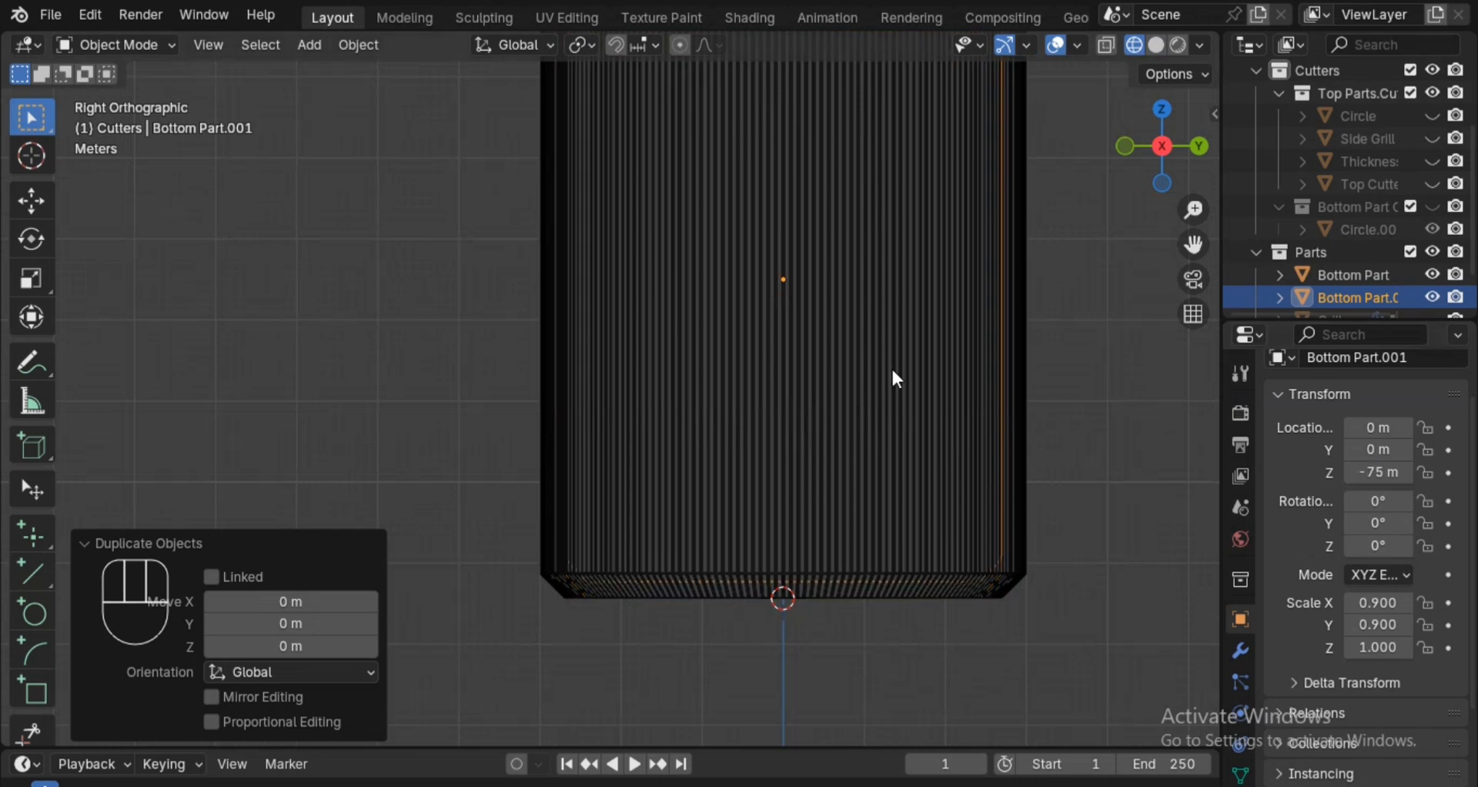
Turn on X-ray and set the amount of Bottom Part.001's first Bevel modifier to 1.5 m.
key(z)
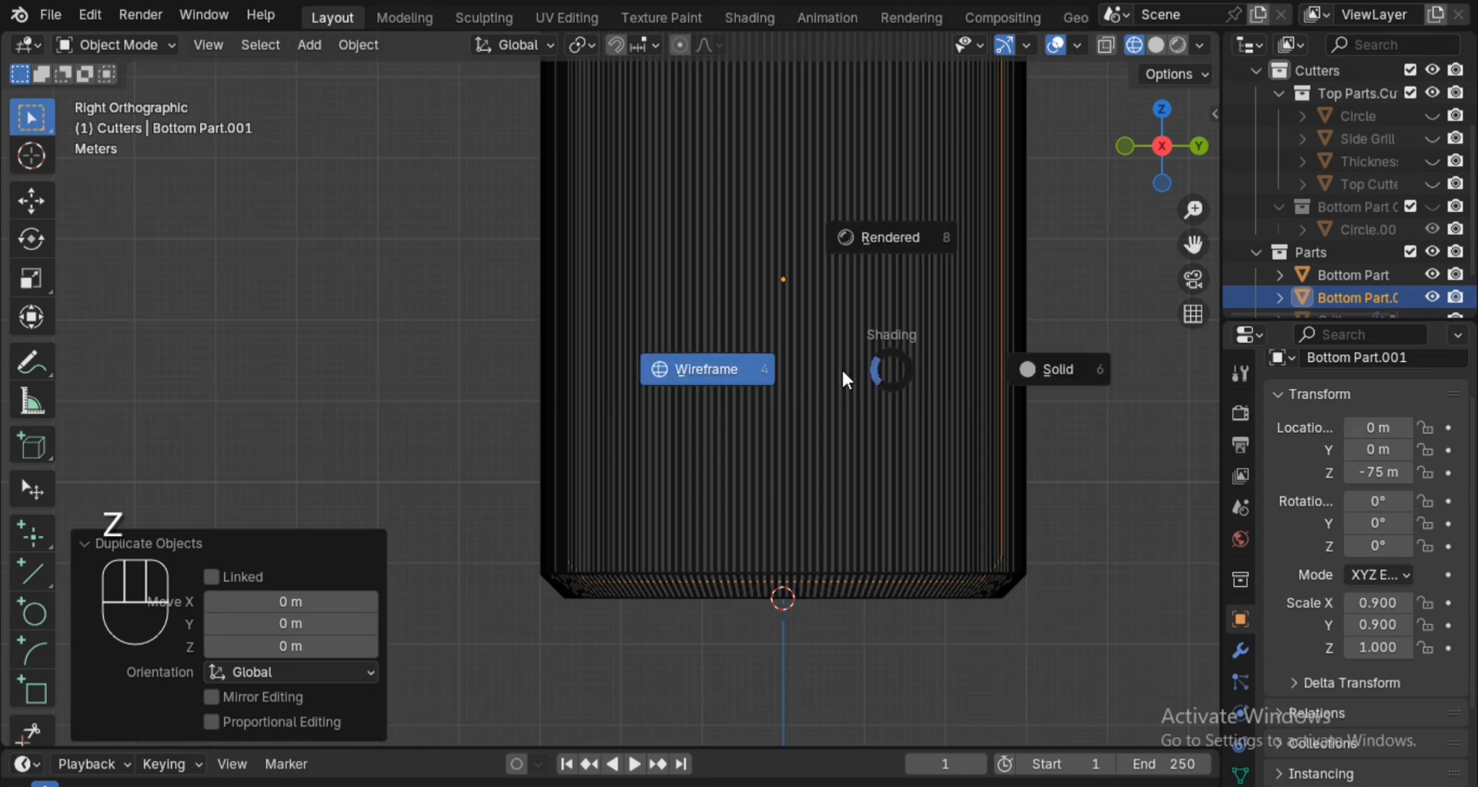
key(alt+z)
ctrl+middle_drag(893, 385, 883, 338)
shift+middle_drag(883, 349, 840, 311)
ctrl+middle_drag(925, 423, 881, 330)
ctrl+middle_drag(908, 410, 929, 510)
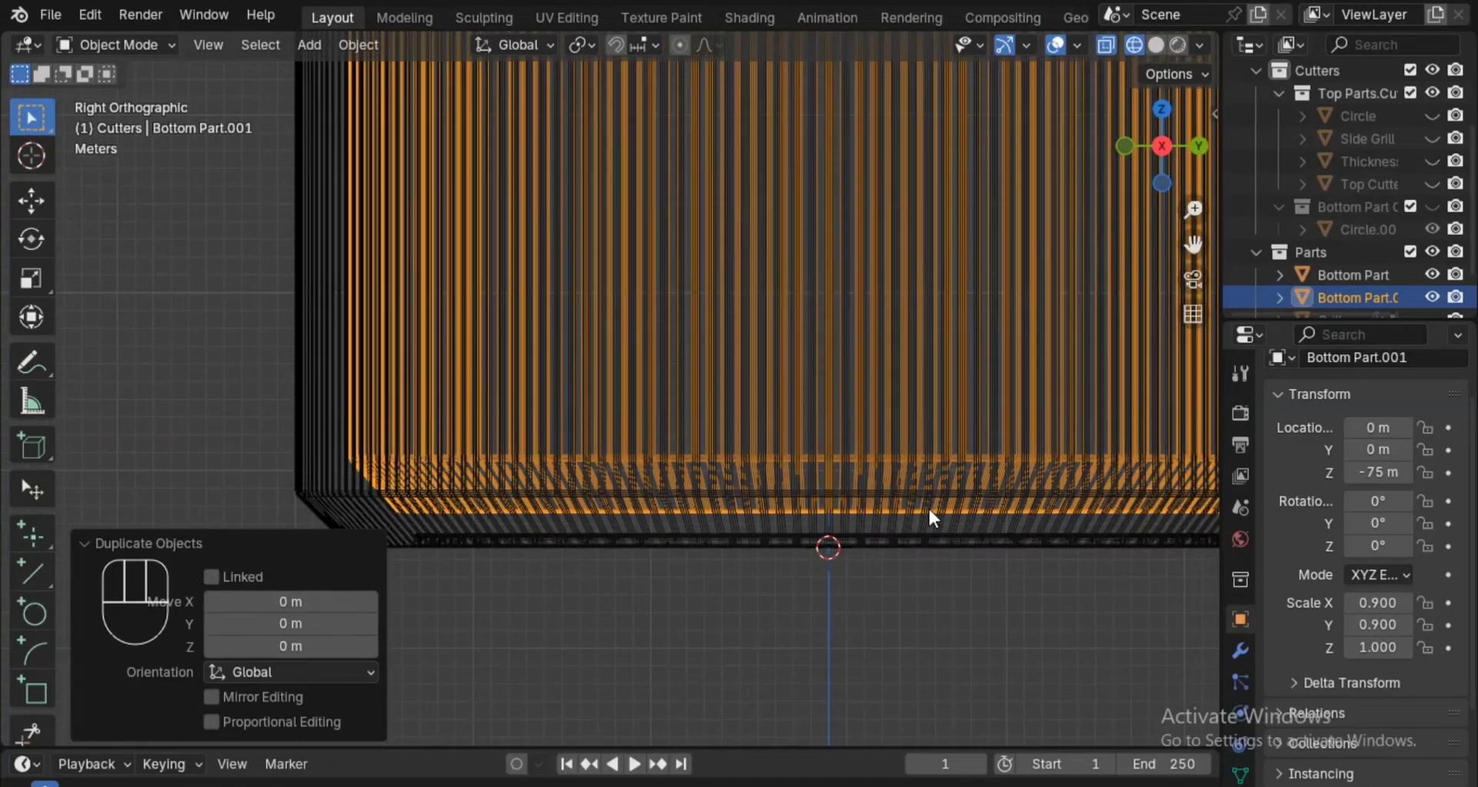
click(1241, 651)
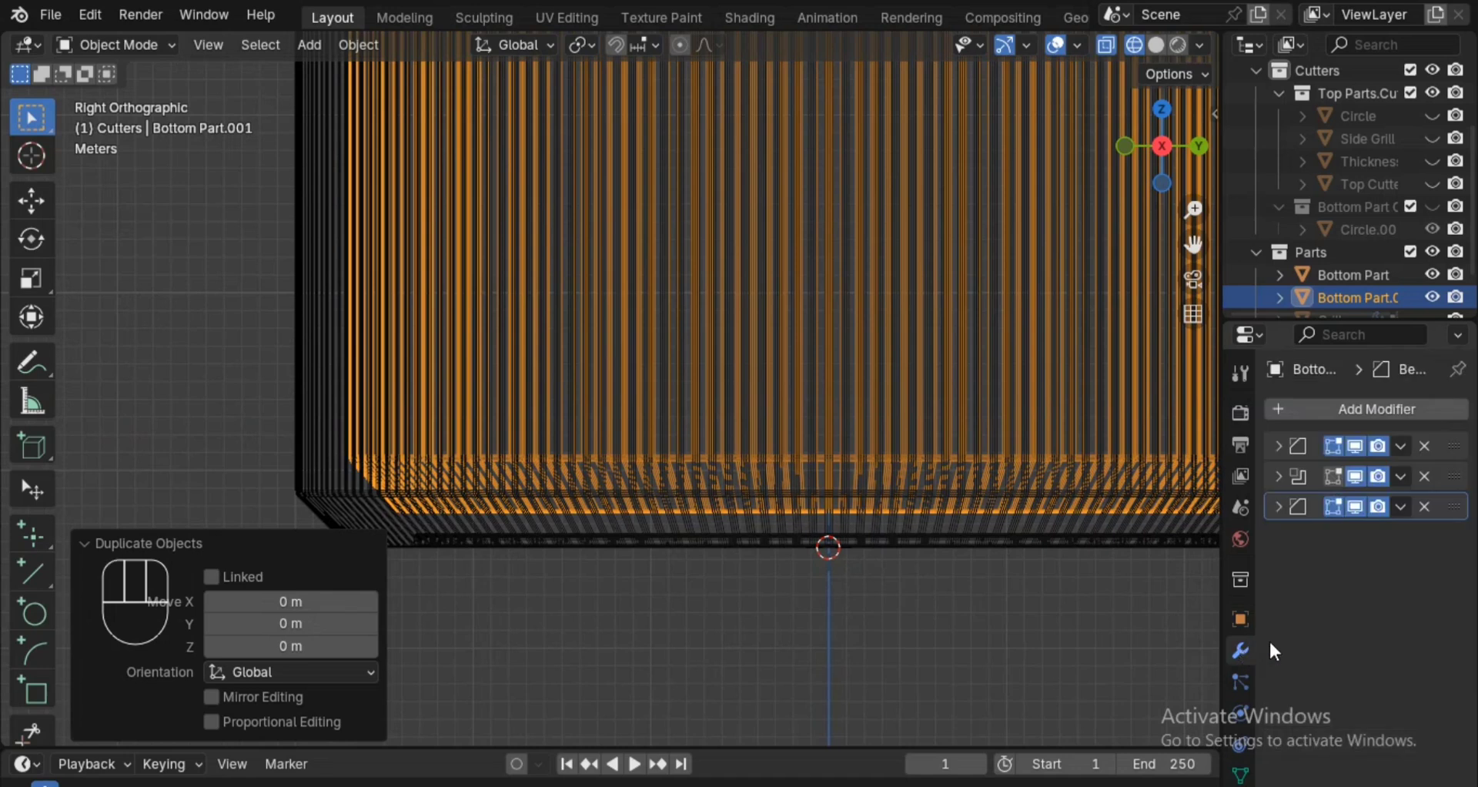
click(1281, 446)
click(1405, 533)
text(1.5)
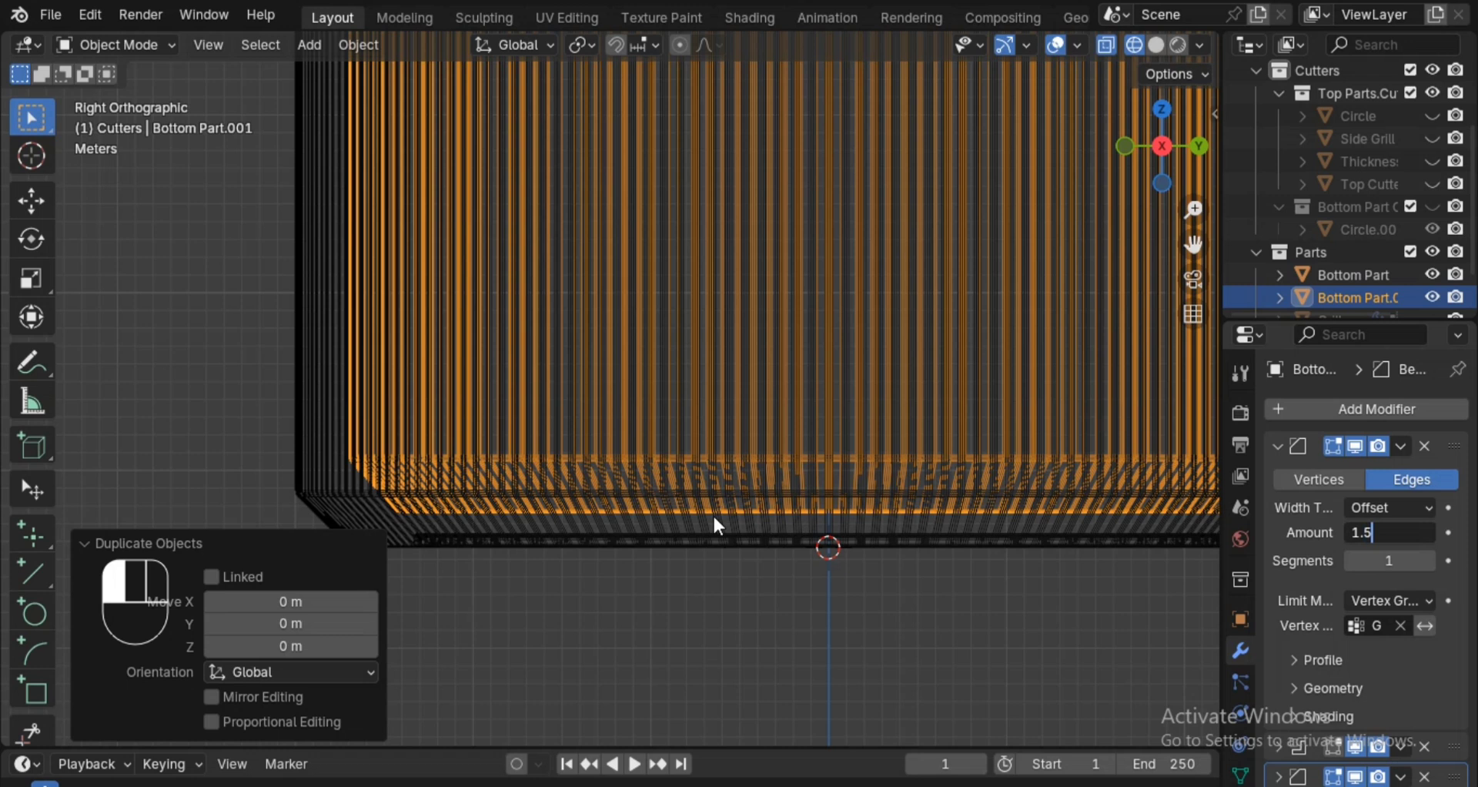
key(Return)
scroll(822, 422, down, 5)
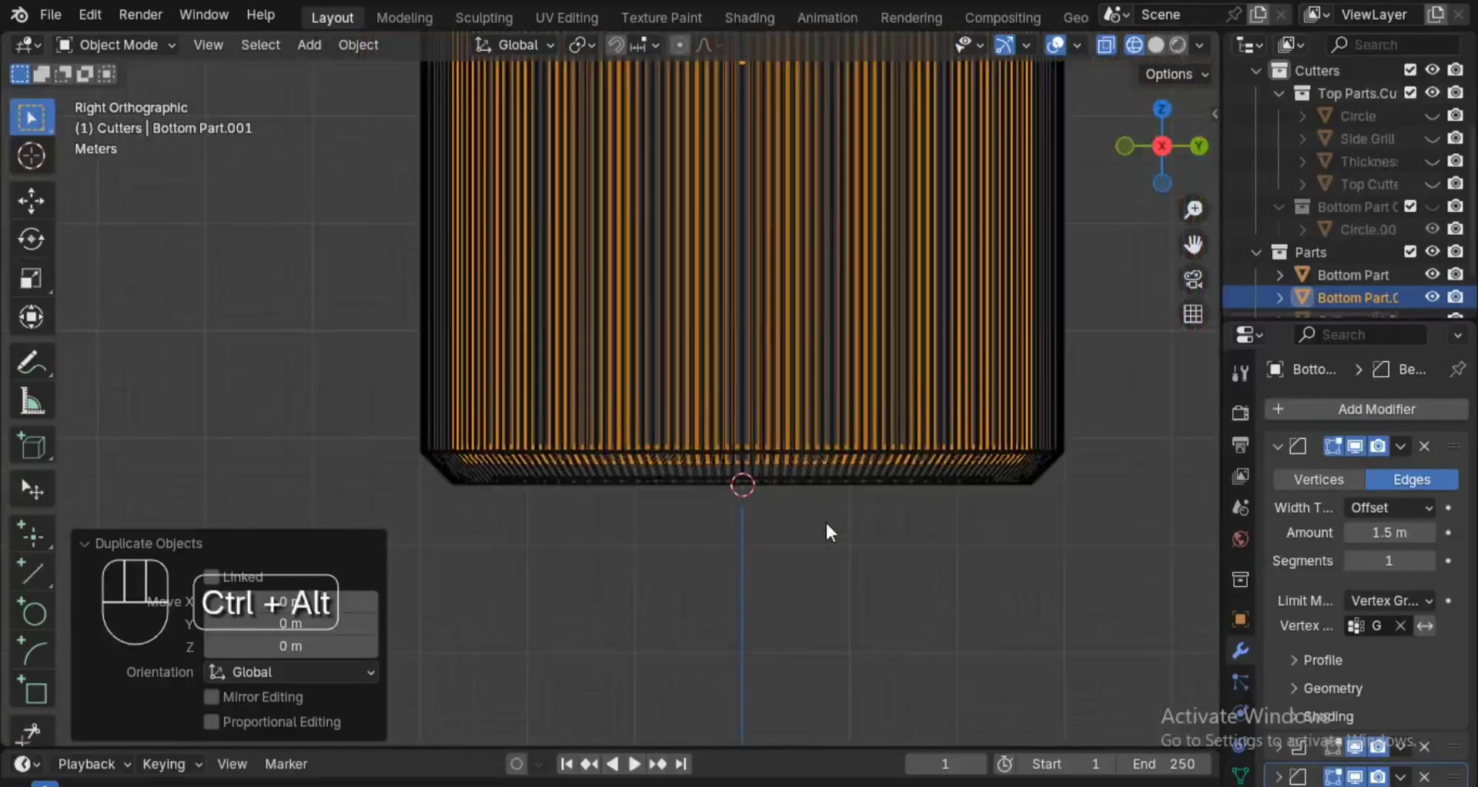
Return the viewport to solid shading and hide the Top Part object.
alt+shift+drag(894, 192, 899, 370)
mouse_move(882, 317)
alt+shift+mouse_down()
mouse_move(898, 419)
mouse_move(881, 498)
mouse_move(861, 488)
mouse_move(870, 495)
mouse_move(879, 425)
alt+shift+mouse_up()
mouse_move(879, 426)
alt+mouse_down()
mouse_move(823, 504)
mouse_move(748, 545)
mouse_move(785, 407)
mouse_move(785, 511)
alt+mouse_up()
key(z)
click(936, 455)
scroll(1348, 192, down, 2)
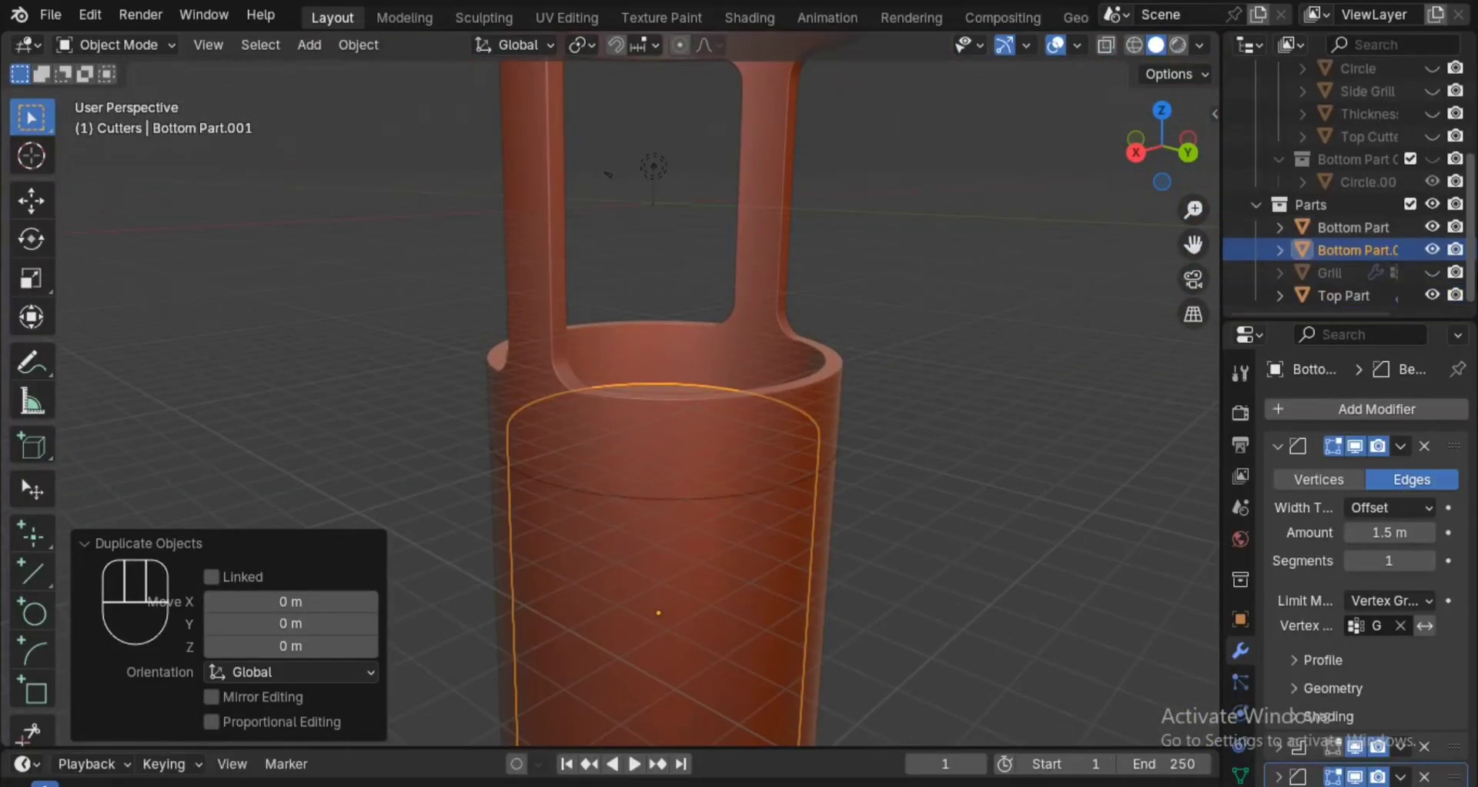
click(1432, 295)
mouse_move(879, 432)
alt+mouse_down()
mouse_move(880, 499)
mouse_move(875, 432)
alt+mouse_up()
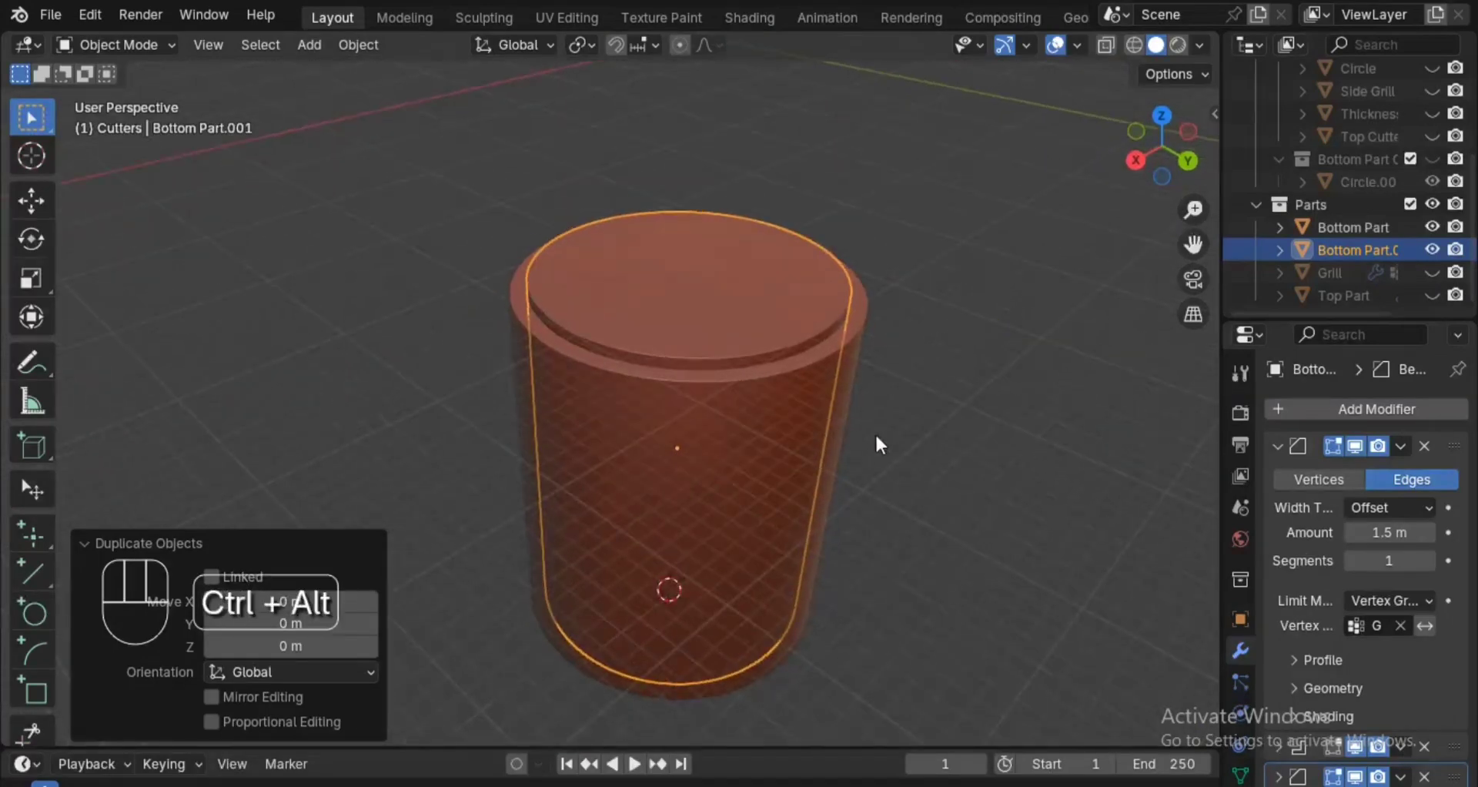
Add a Boolean Difference modifier with the Fast solver to Bottom Part, using Bottom Part.001 as the cutter, and hide the cutter.
click(811, 399)
key(q)
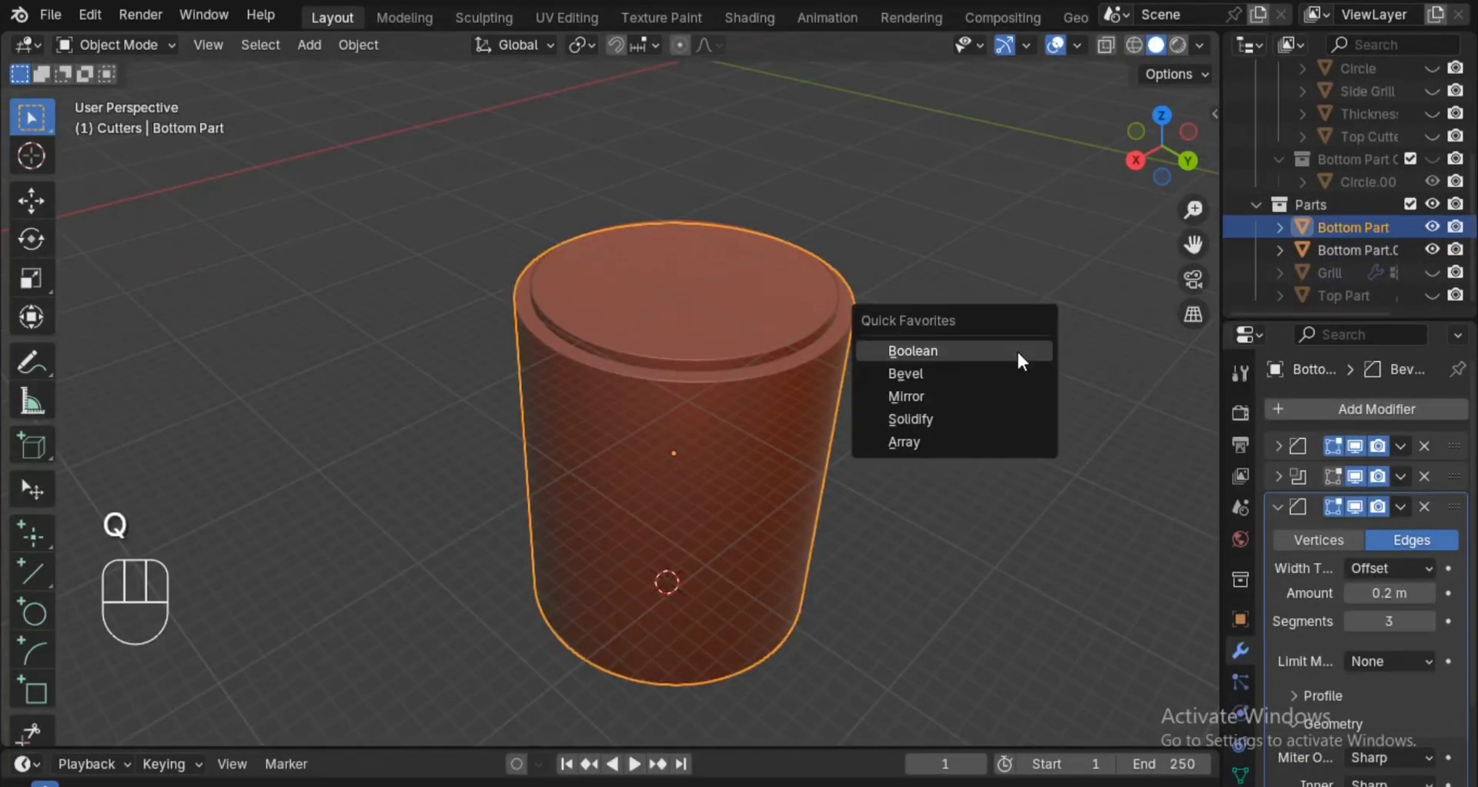
click(1276, 504)
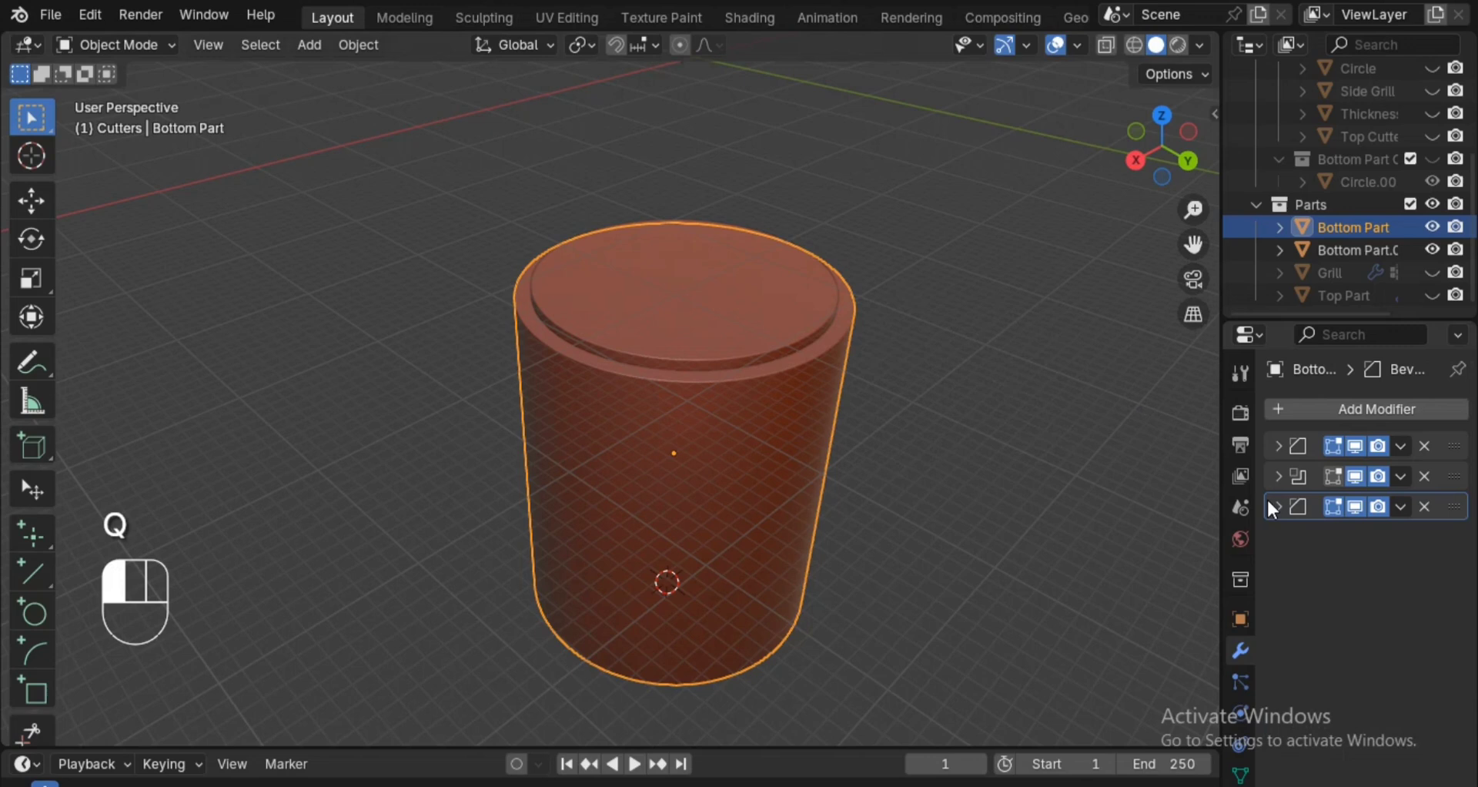
click(1313, 412)
mouse_move(1235, 504)
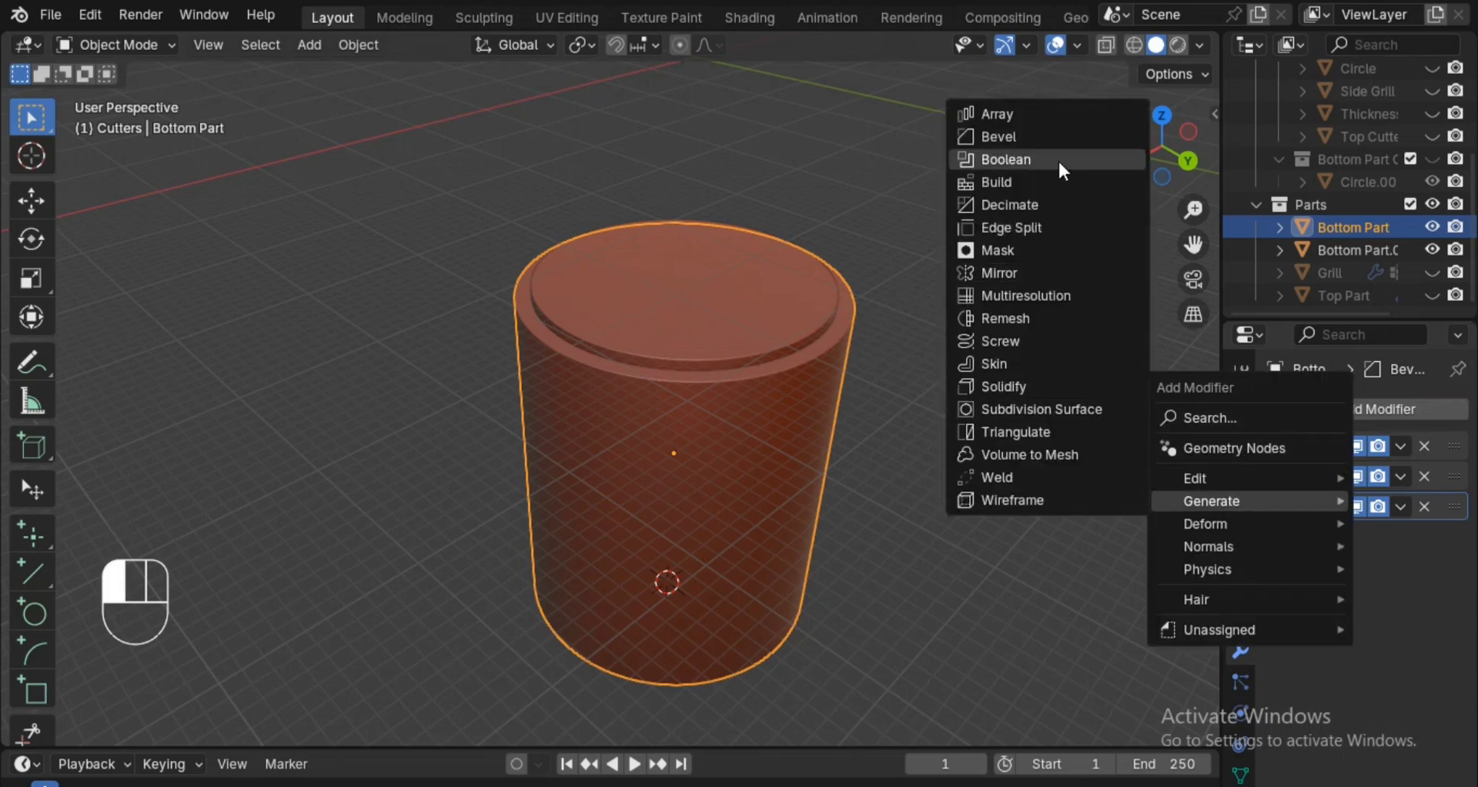
click(1005, 159)
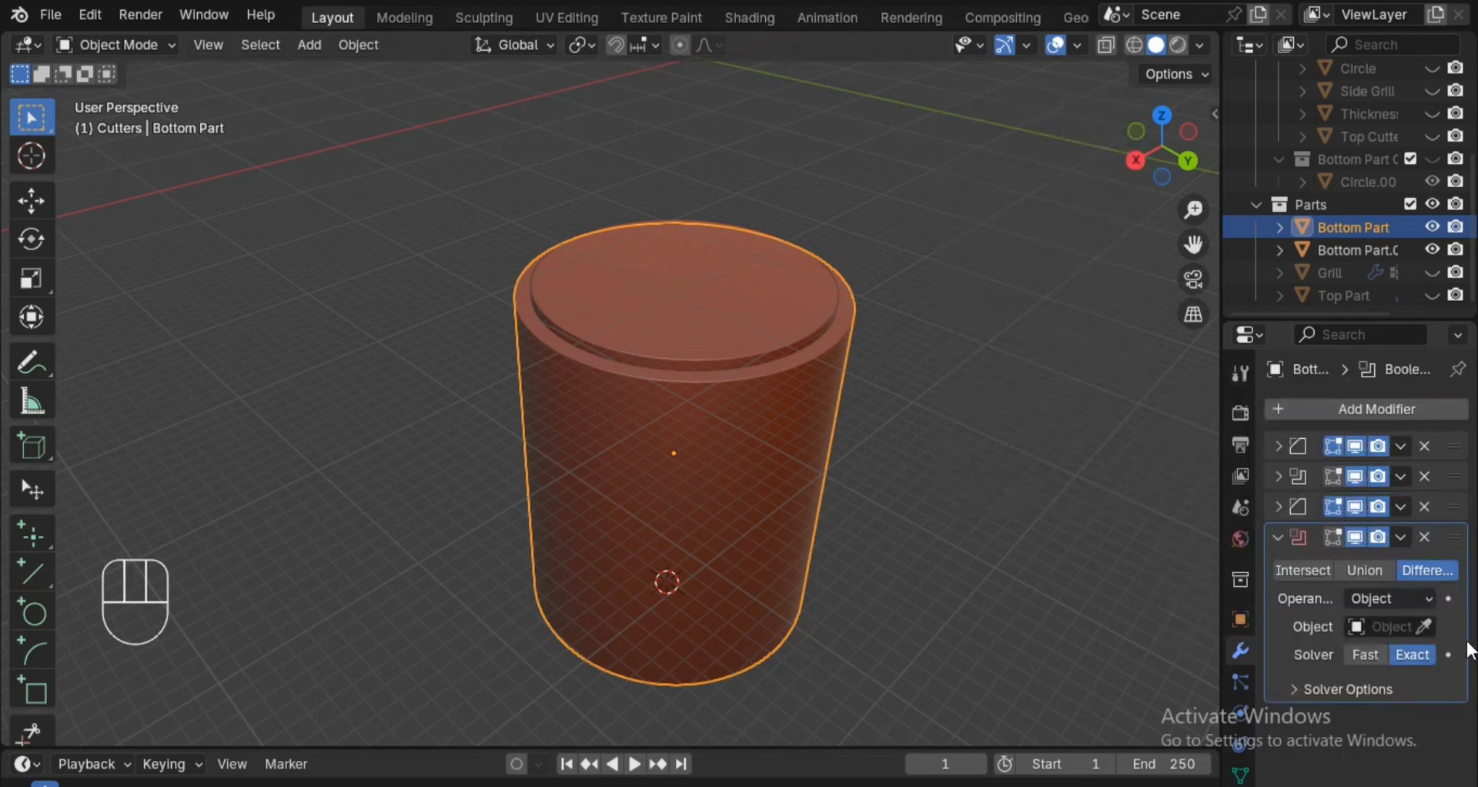
click(1365, 654)
click(1424, 626)
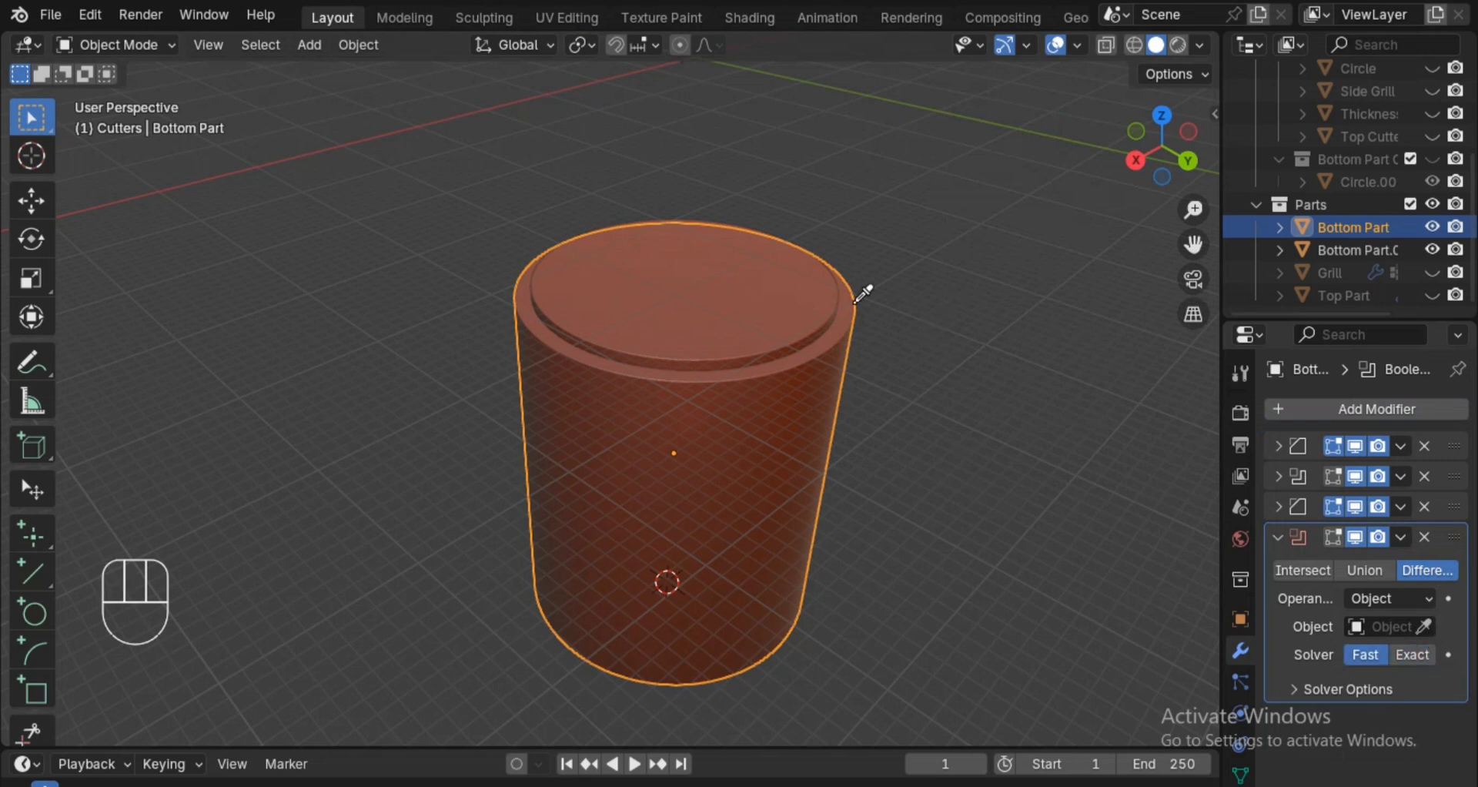
click(794, 285)
click(794, 284)
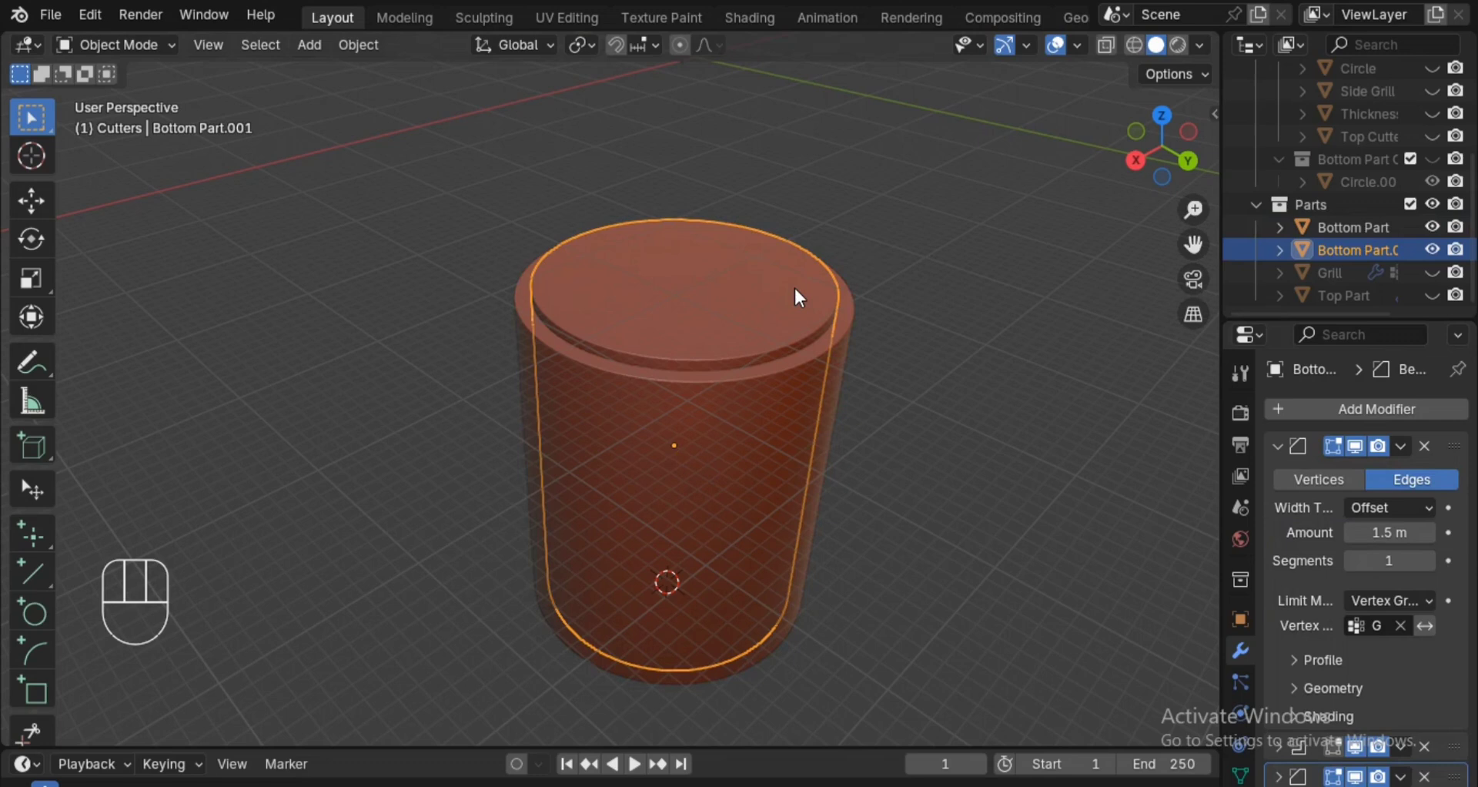
key(h)
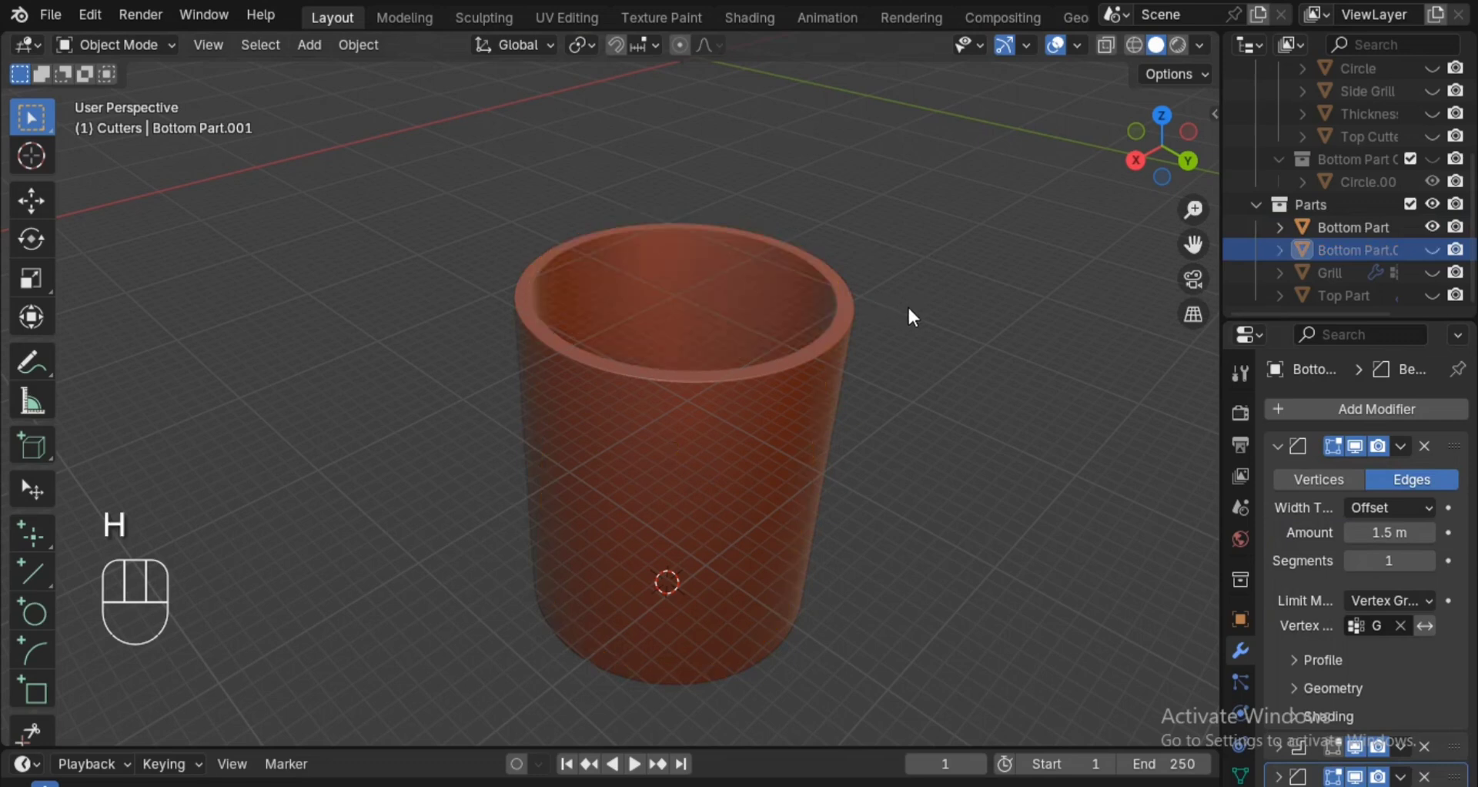
Try the new Boolean modifier above Bottom Part's last Bevel, and move it back to the end of the stack.
alt+middle_drag(908, 305, 799, 439)
click(797, 431)
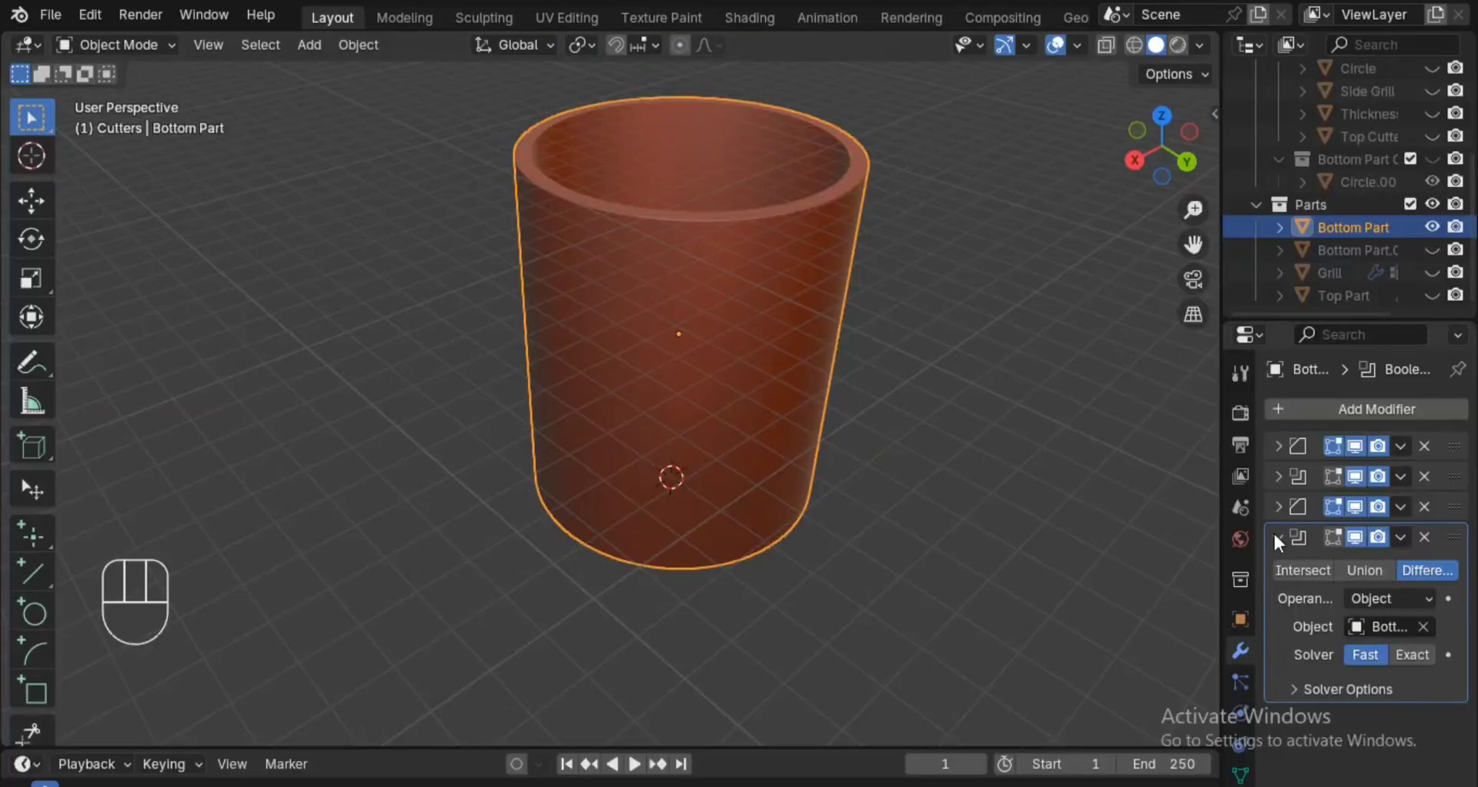
click(1278, 537)
alt+shift+middle_drag(1003, 391, 1048, 489)
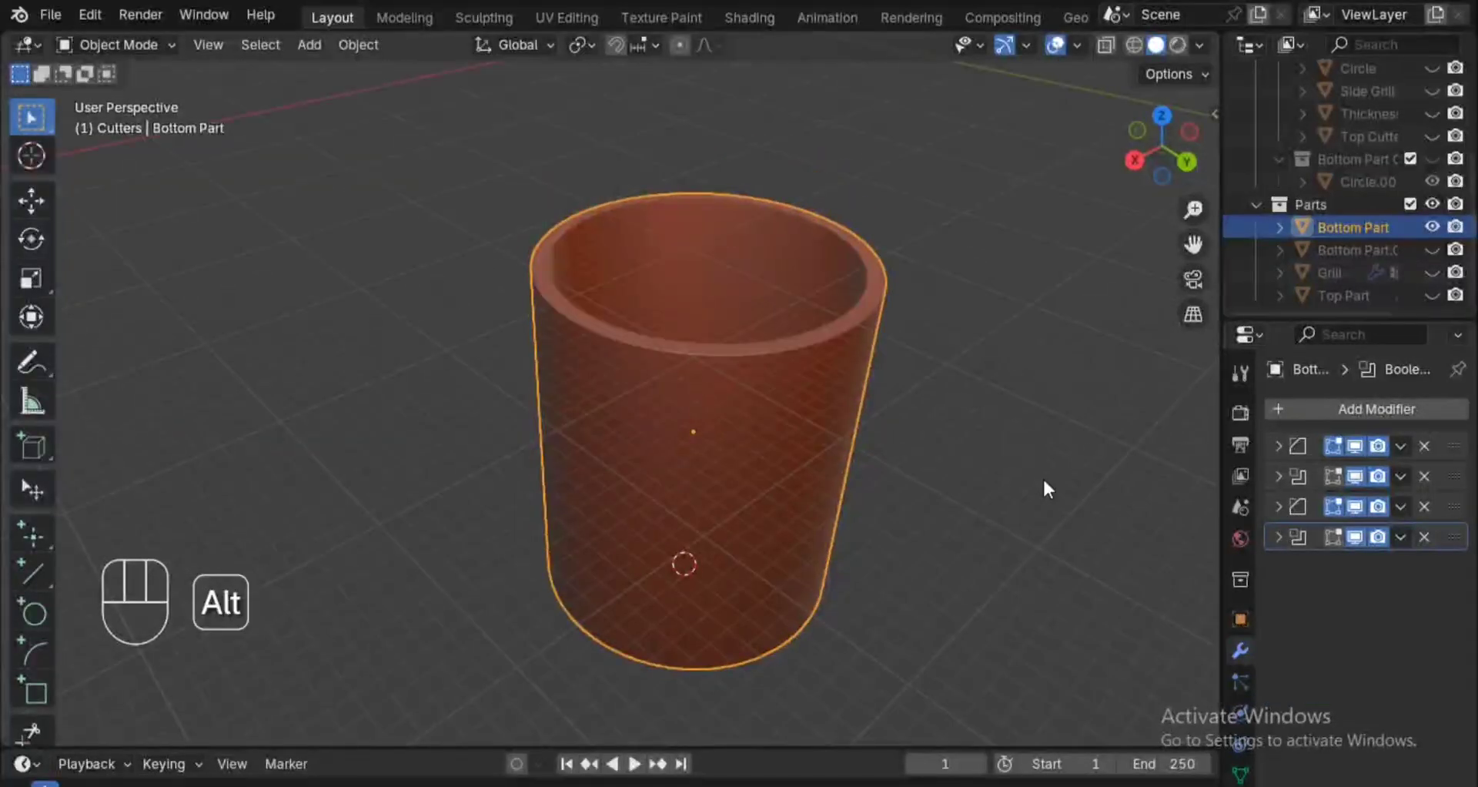
drag(1450, 539, 1440, 504)
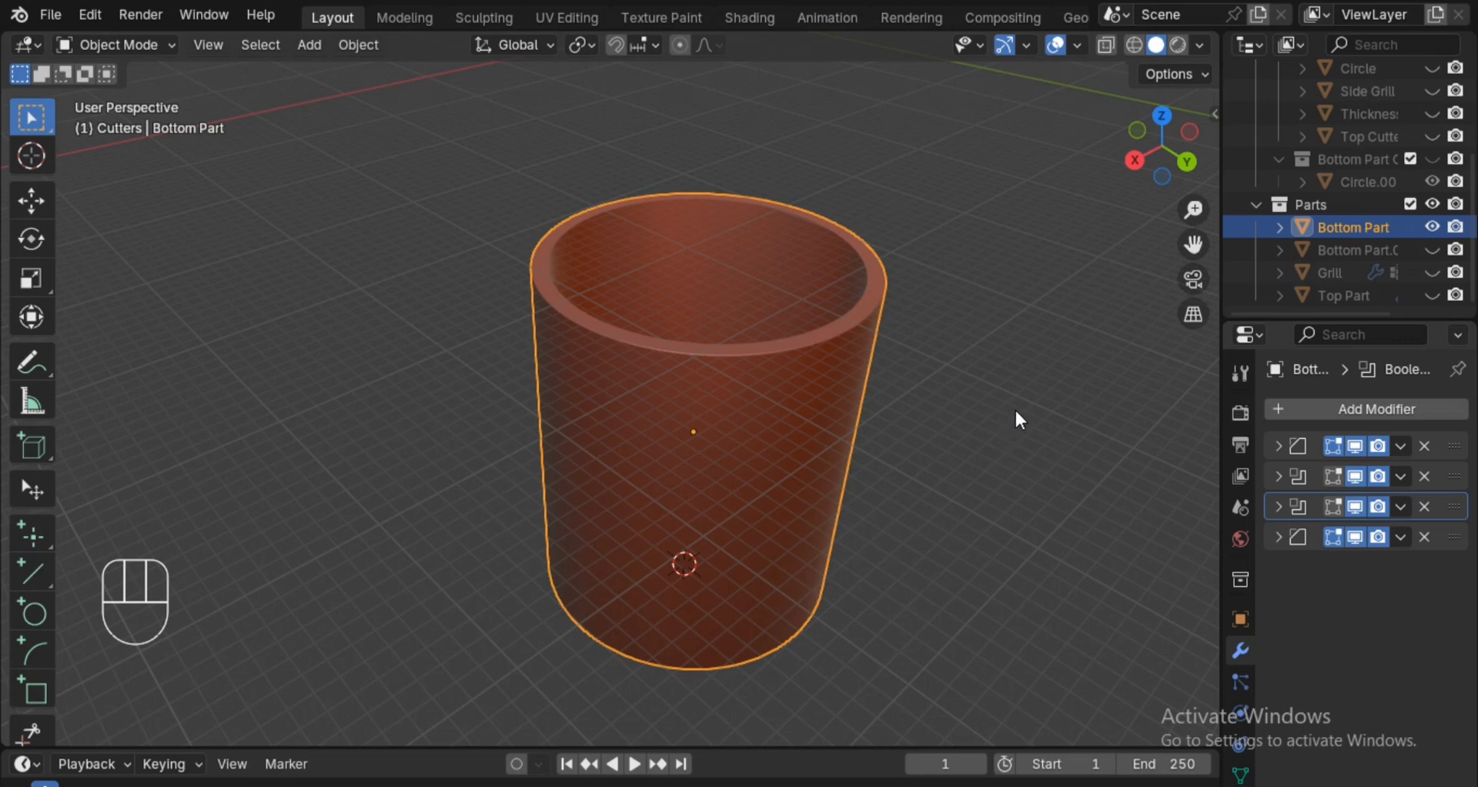
mouse_move(1007, 370)
alt+middle_down()
mouse_move(976, 320)
mouse_move(968, 478)
mouse_move(1005, 370)
alt+middle_up()
drag(1454, 506, 1452, 559)
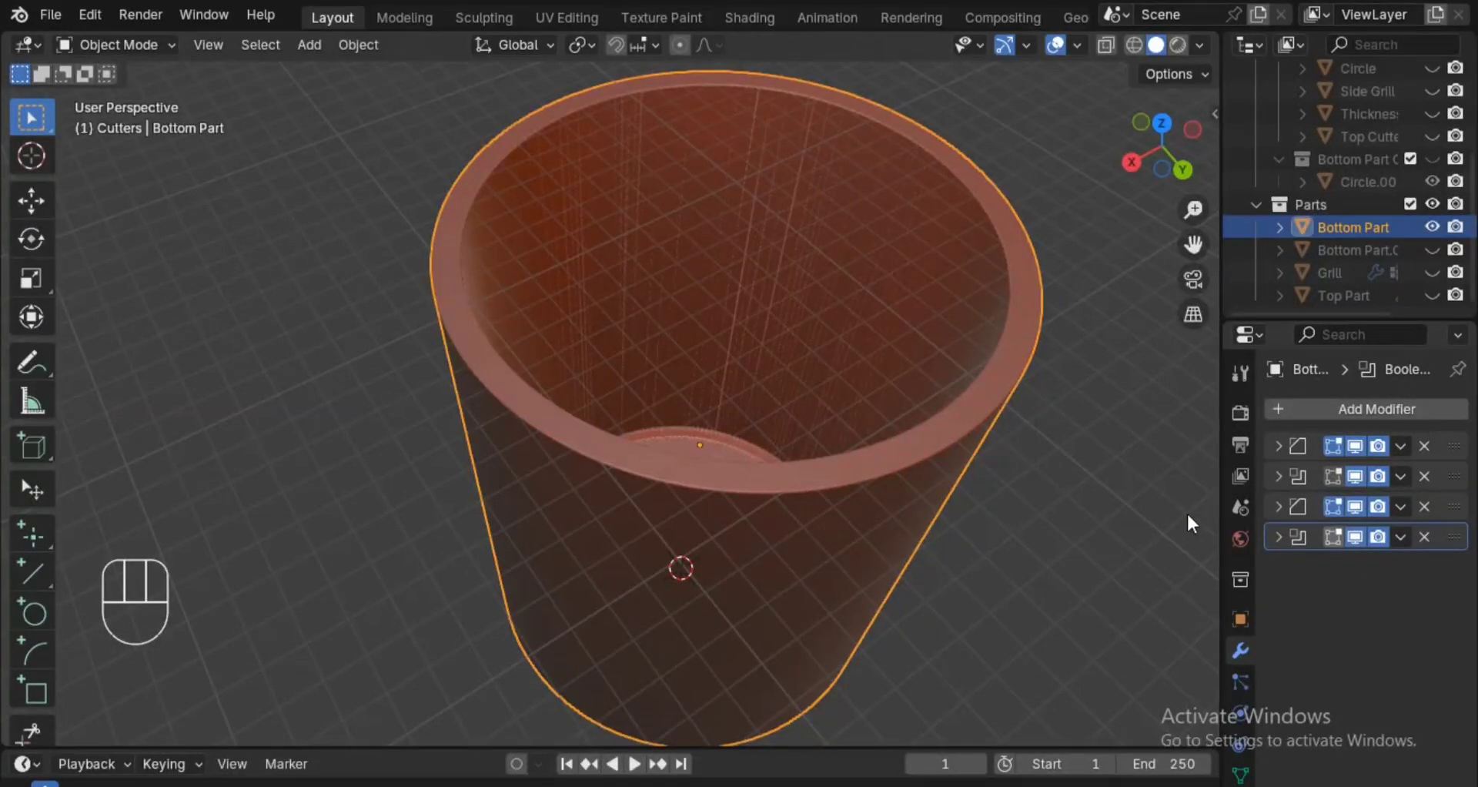
alt+middle_drag(1186, 511, 1078, 506)
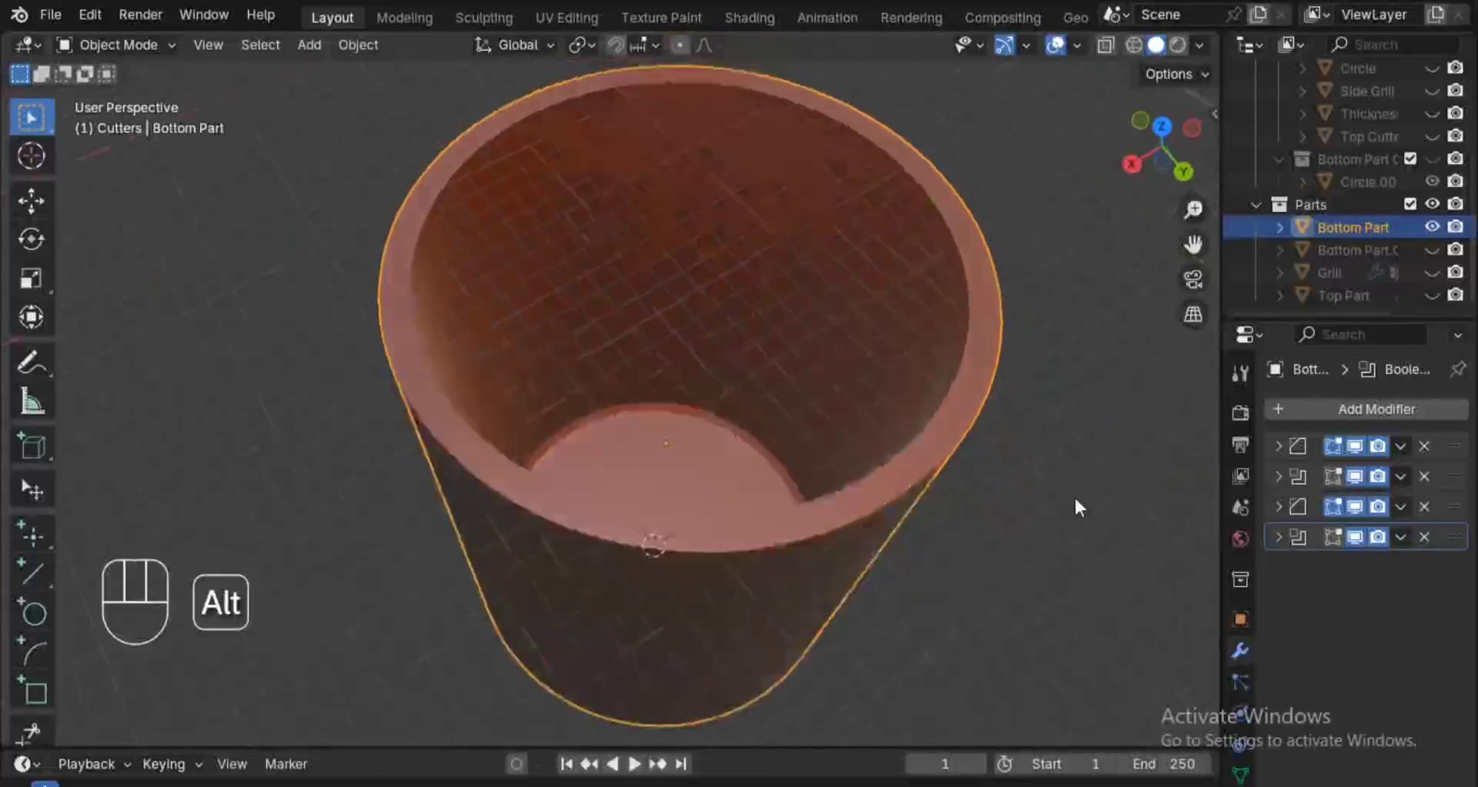
key(z)
click(1249, 489)
ctrl+alt+drag(1072, 472, 1041, 551)
mouse_move(1042, 551)
alt+mouse_down()
mouse_move(1002, 508)
mouse_move(1015, 483)
alt+mouse_up()
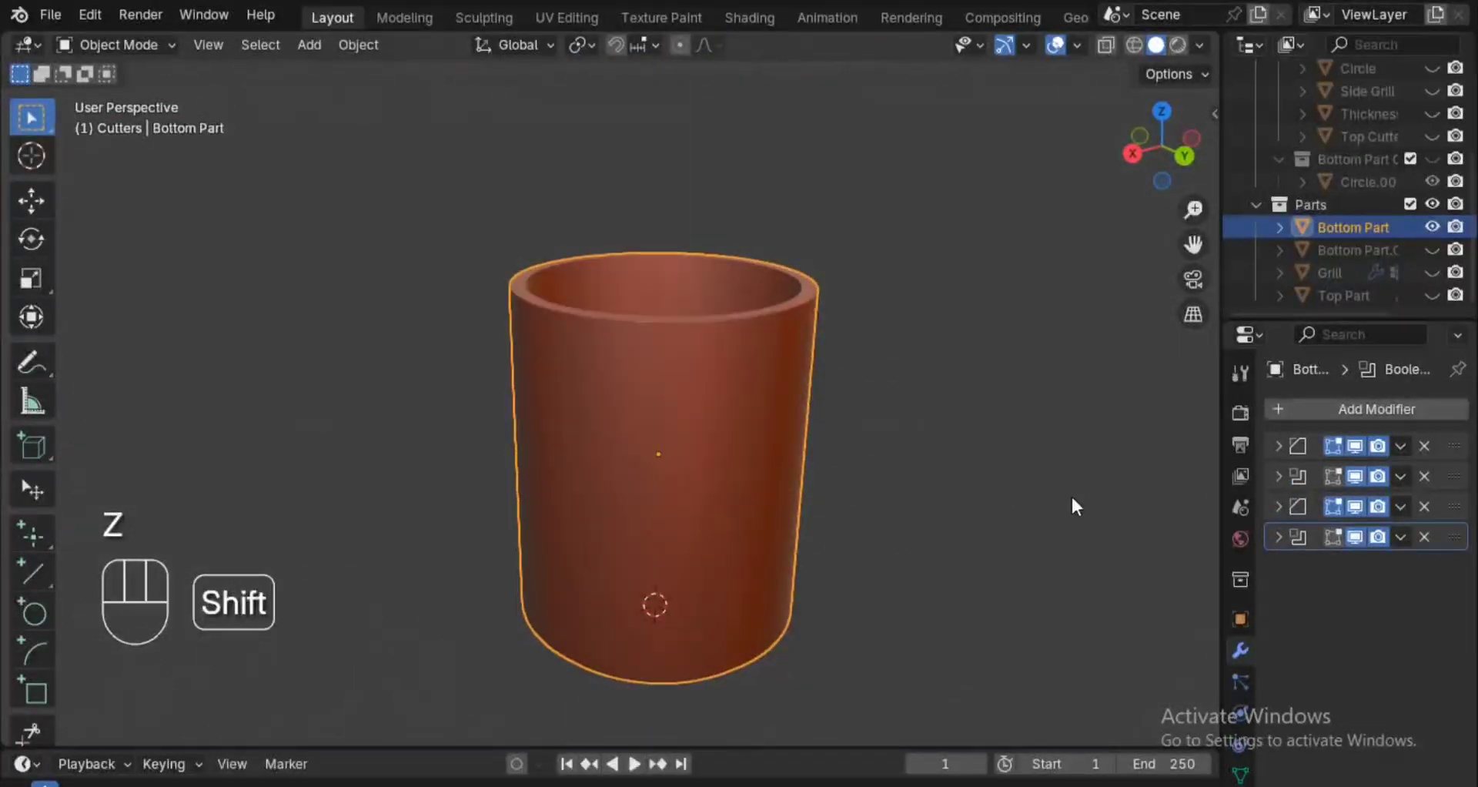
Rename the hollowed Bottom Part object as "Bottom Part.cutter".
double_click(1379, 229)
click(1391, 226)
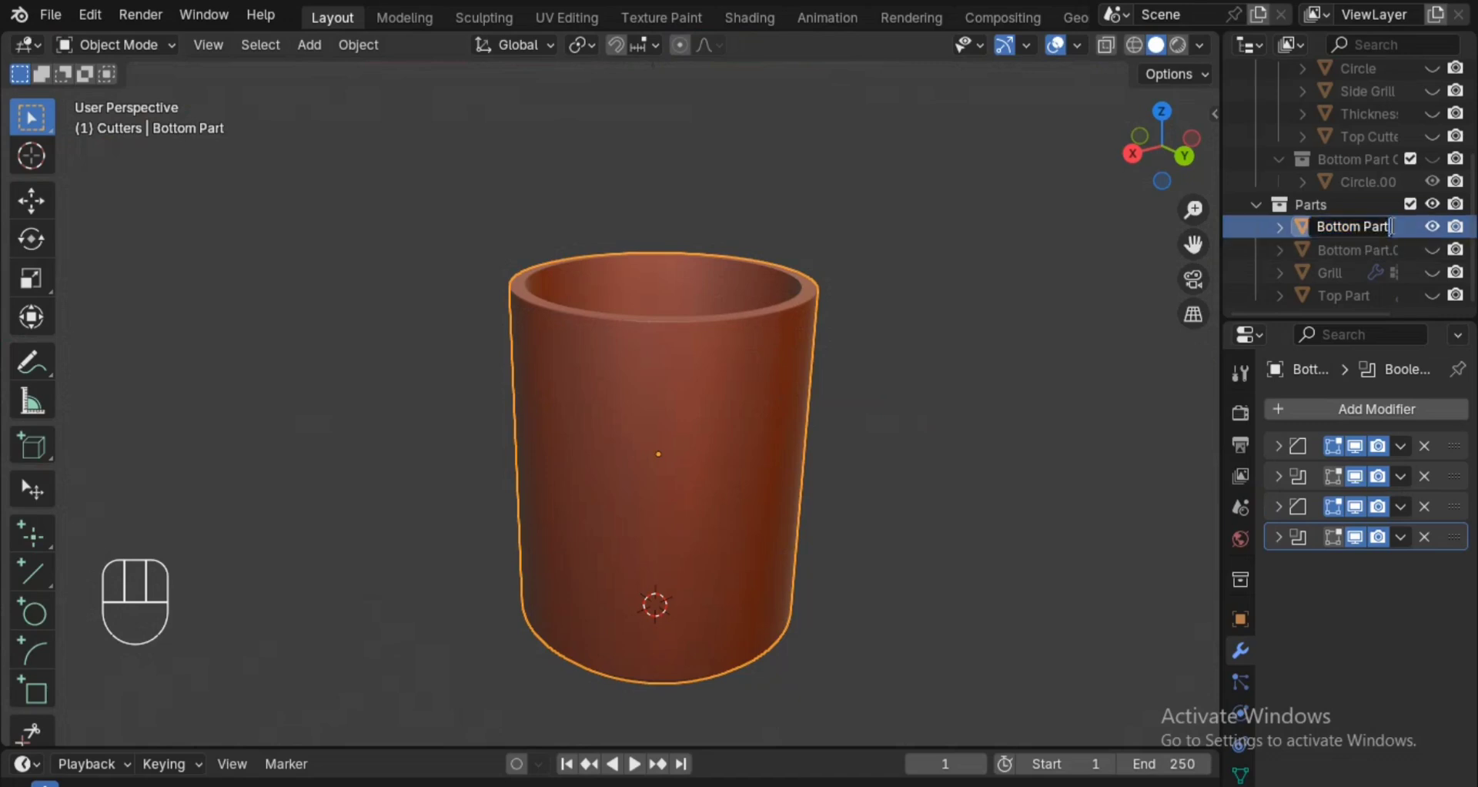
text(.cutter)
key(Return)
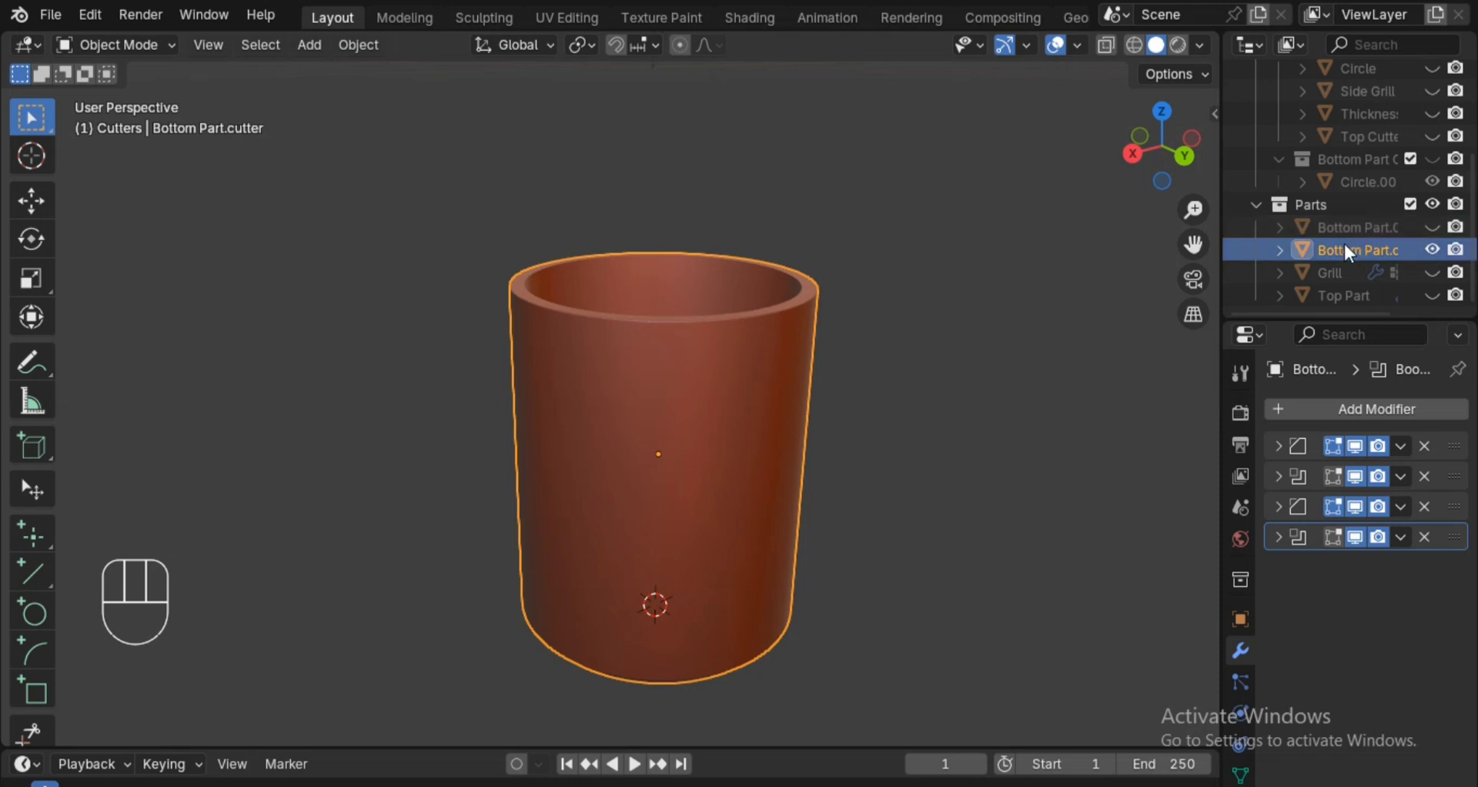
Widen the outliner and properties area to fit full object names, and select the hidden Bottom Part.001.
alt+drag(993, 314, 990, 423)
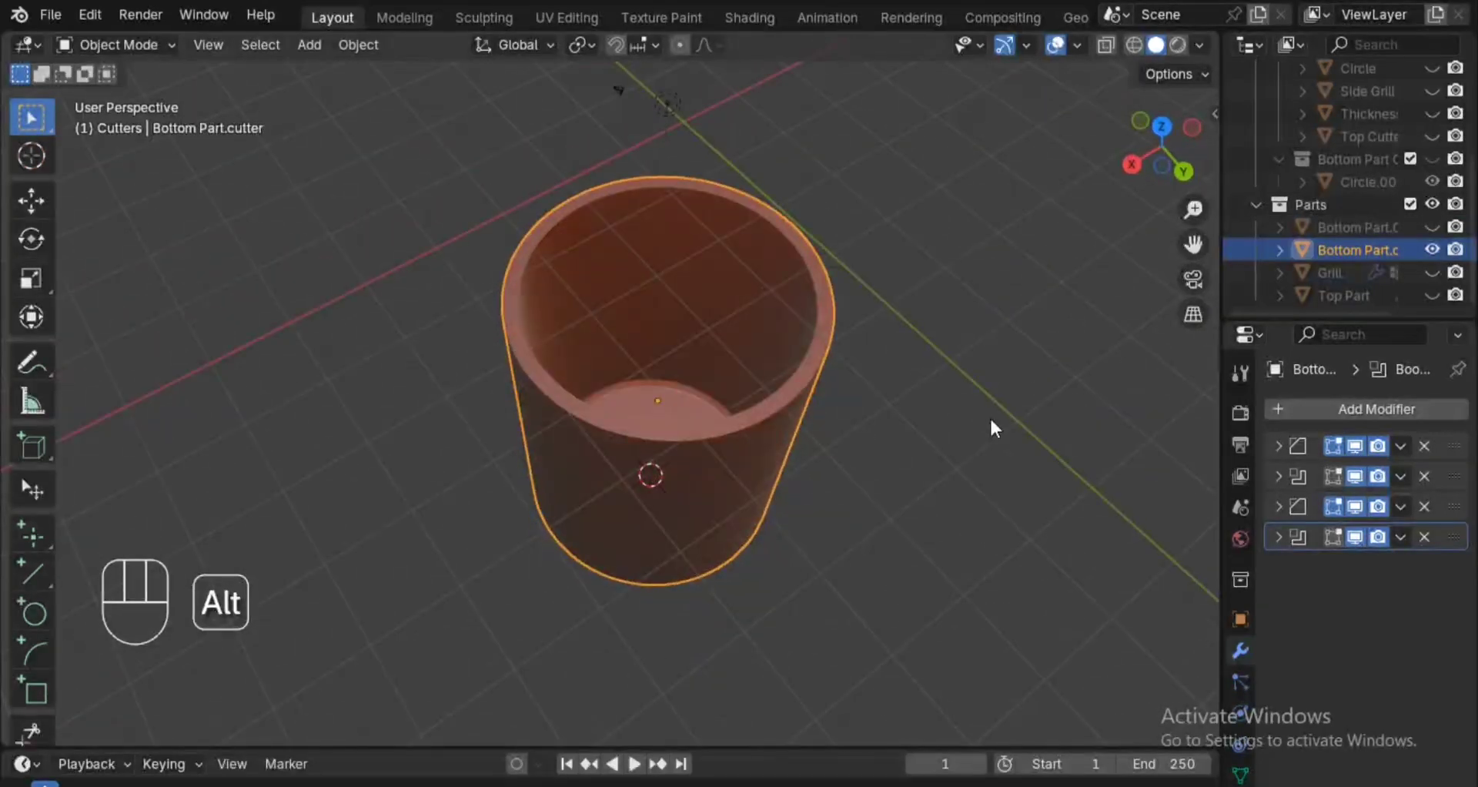
drag(1221, 261, 1161, 260)
click(1328, 229)
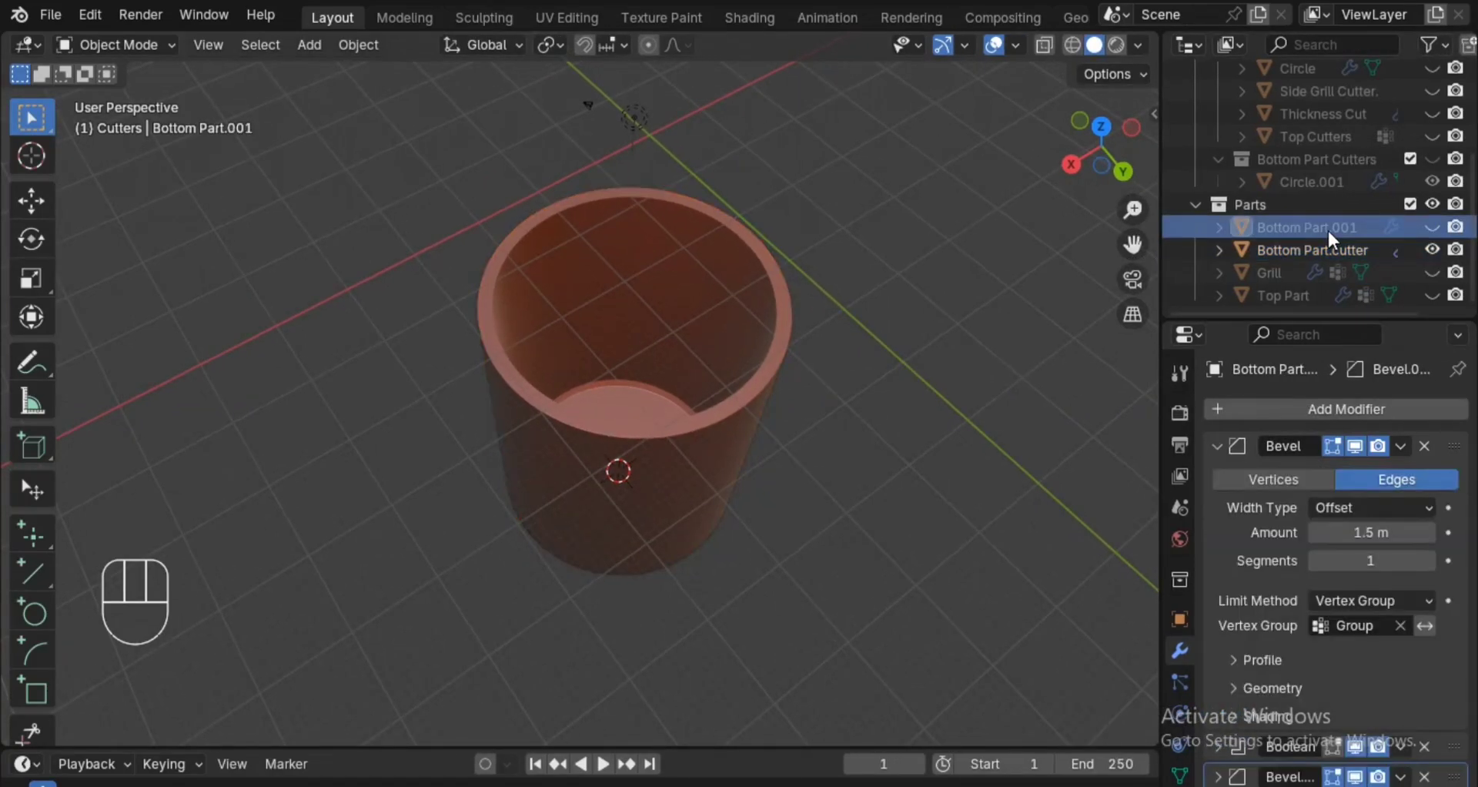
Remove the ".cutter" suffix so the hollowed object is named "Bottom Part".
click(1375, 251)
double_click(1376, 250)
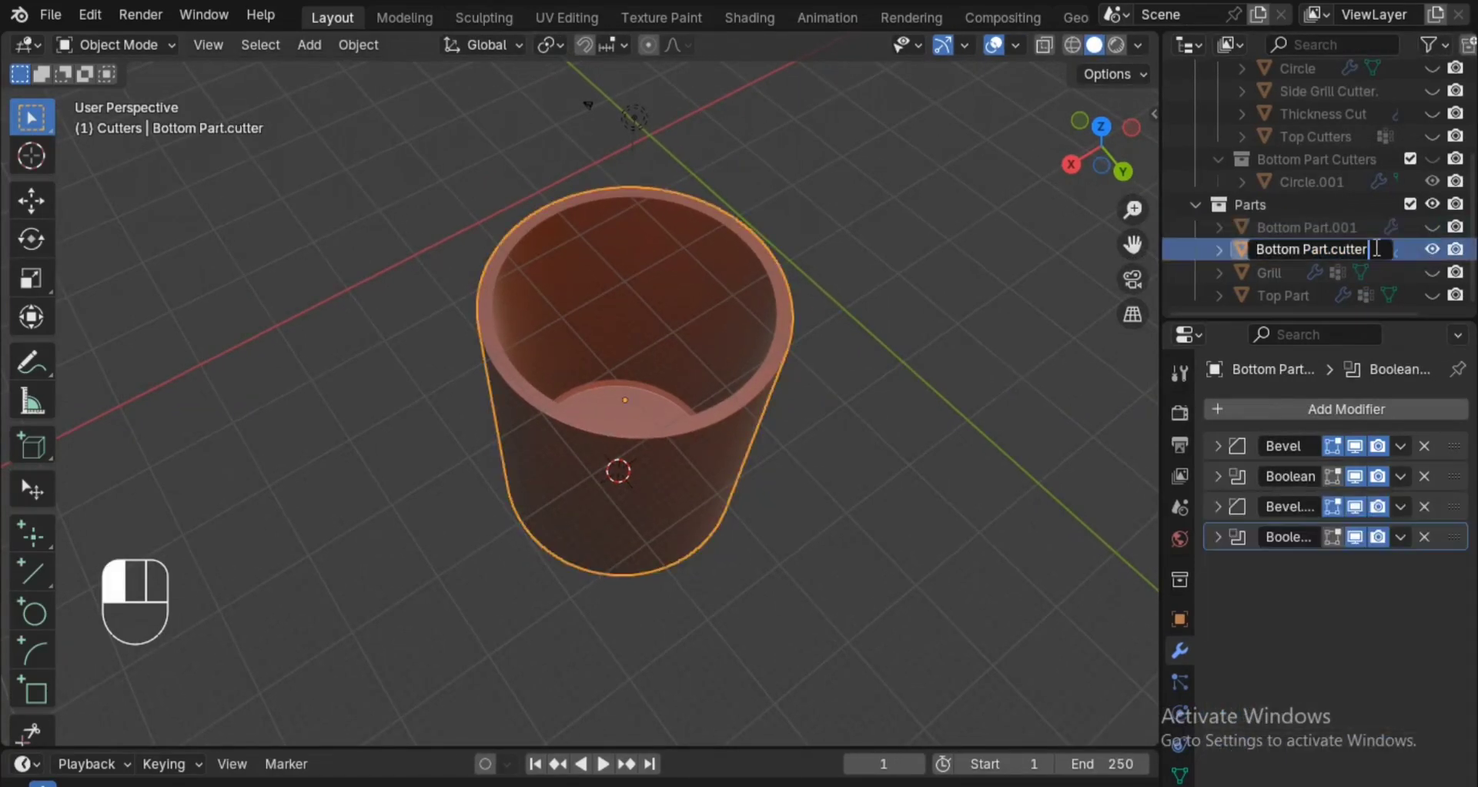
key(BackSpace)
key(BackSpace)
key(BackSpace)
key(BackSpace)
key(BackSpace)
key(BackSpace)
key(BackSpace)
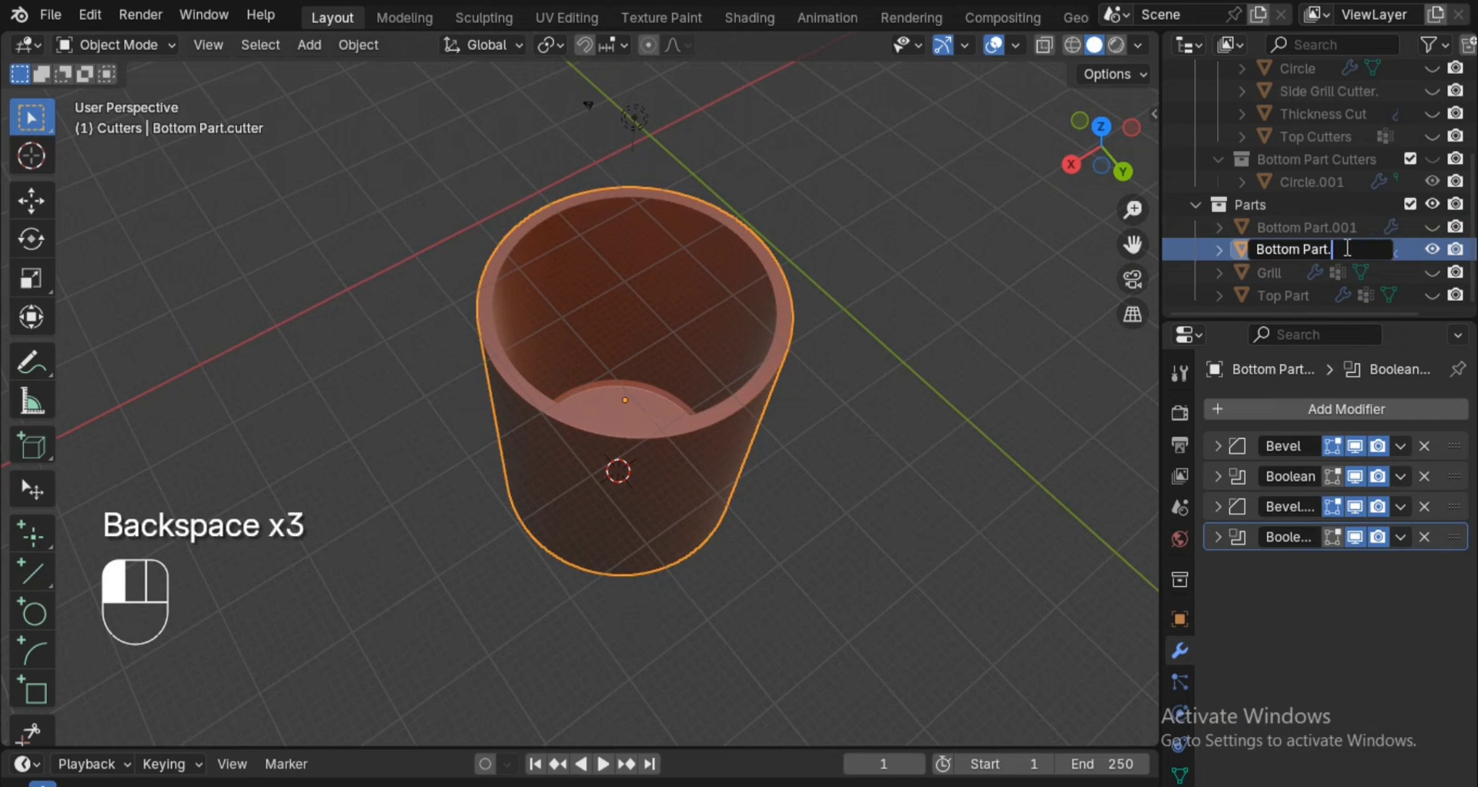
key(Return)
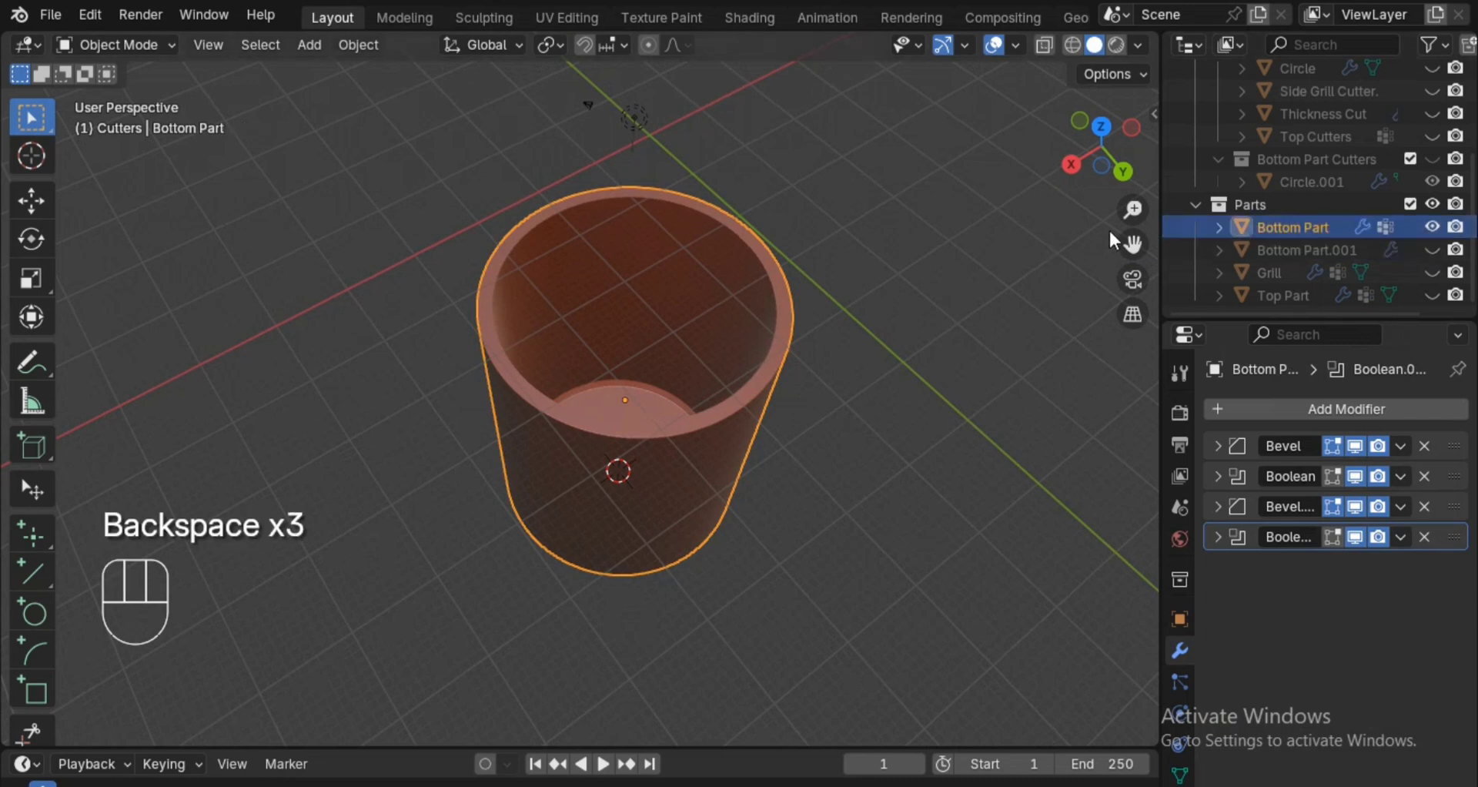
Unhide Bottom Part.001 and rename it as "Bottom Part.Thickness Cut".
click(1434, 249)
click(1338, 246)
double_click(1339, 246)
click(1362, 249)
key(BackSpace)
key(BackSpace)
key(BackSpace)
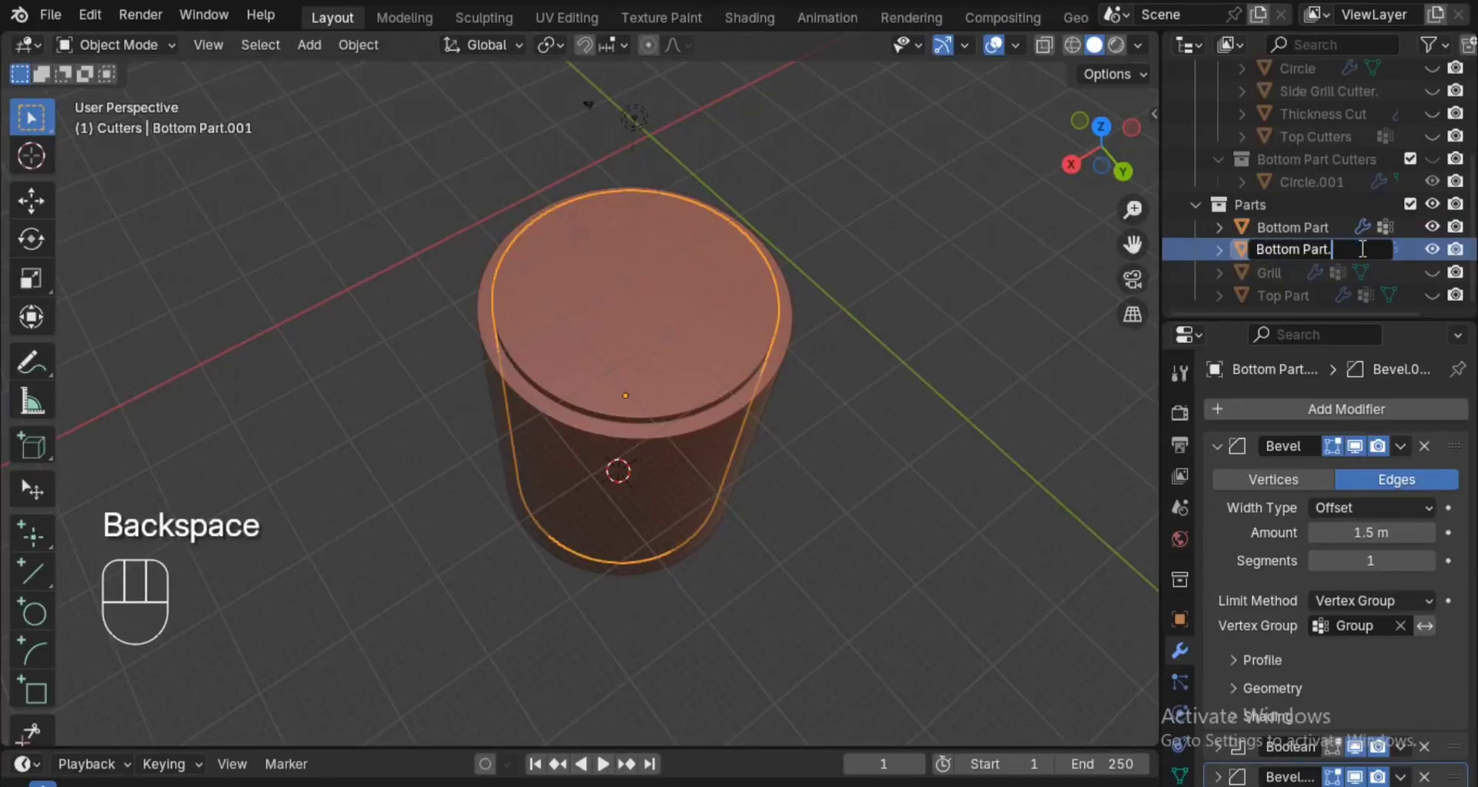
text(Thui)
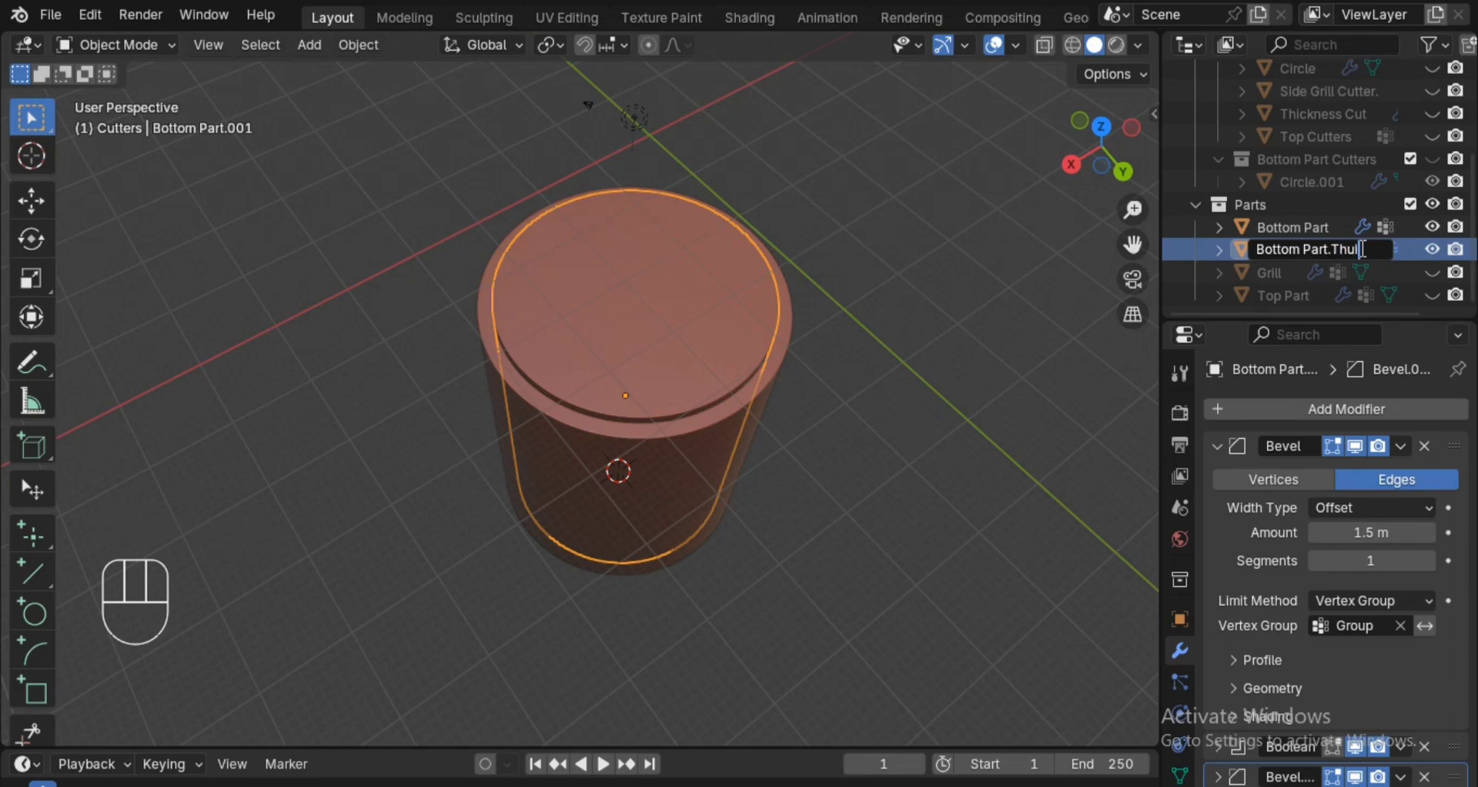
key(BackSpace)
key(BackSpace)
text(ic)
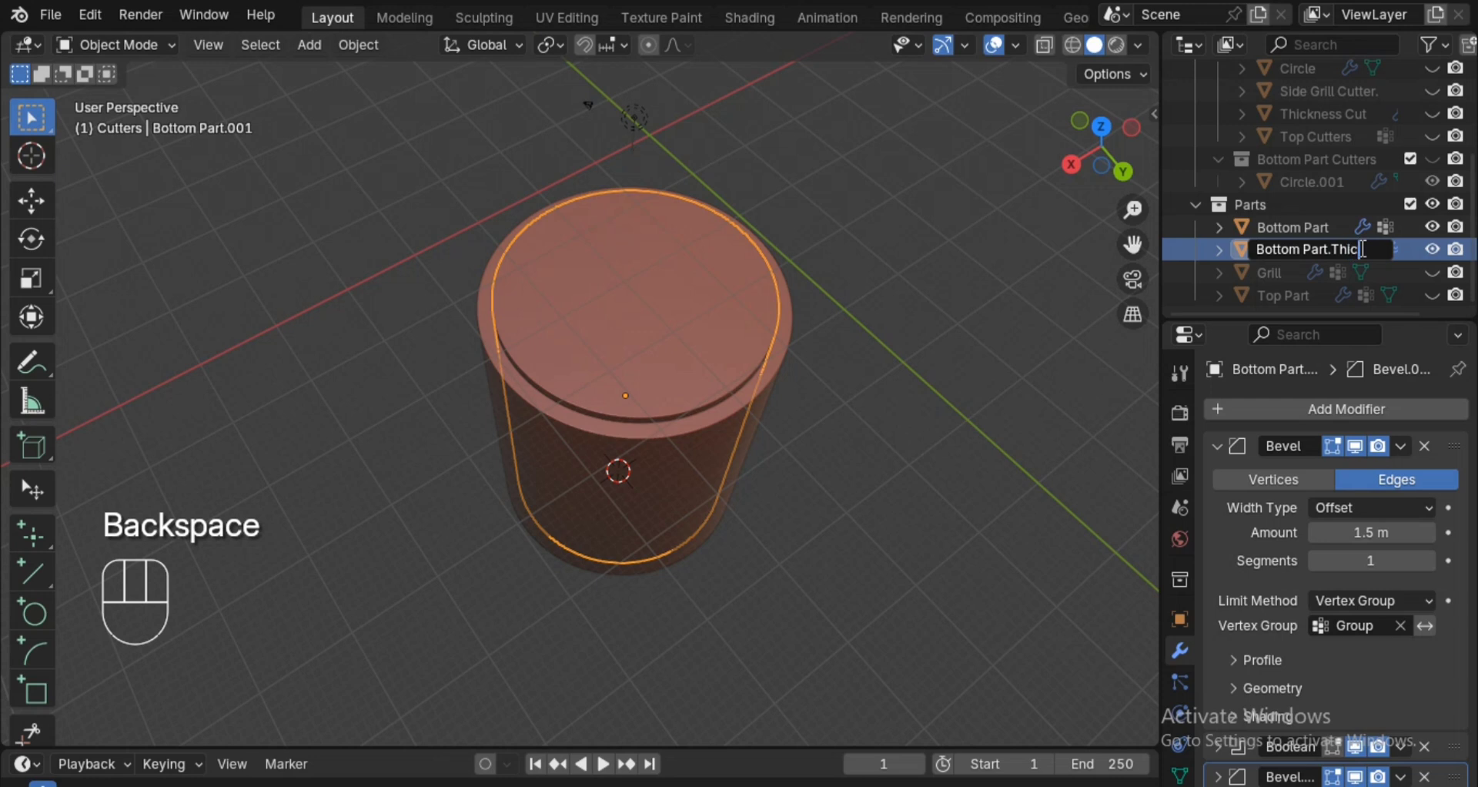
text(knes)
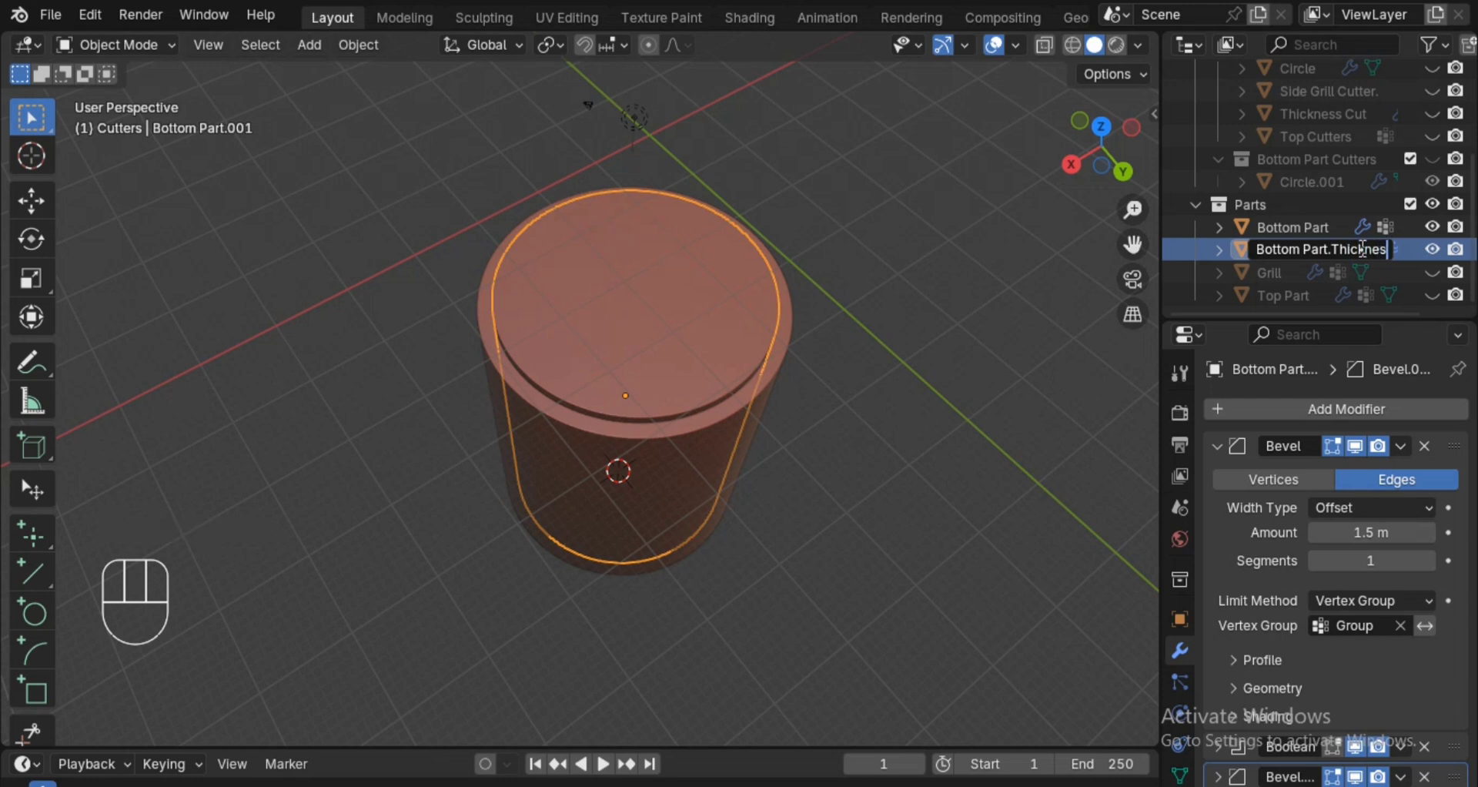
text(s Cut)
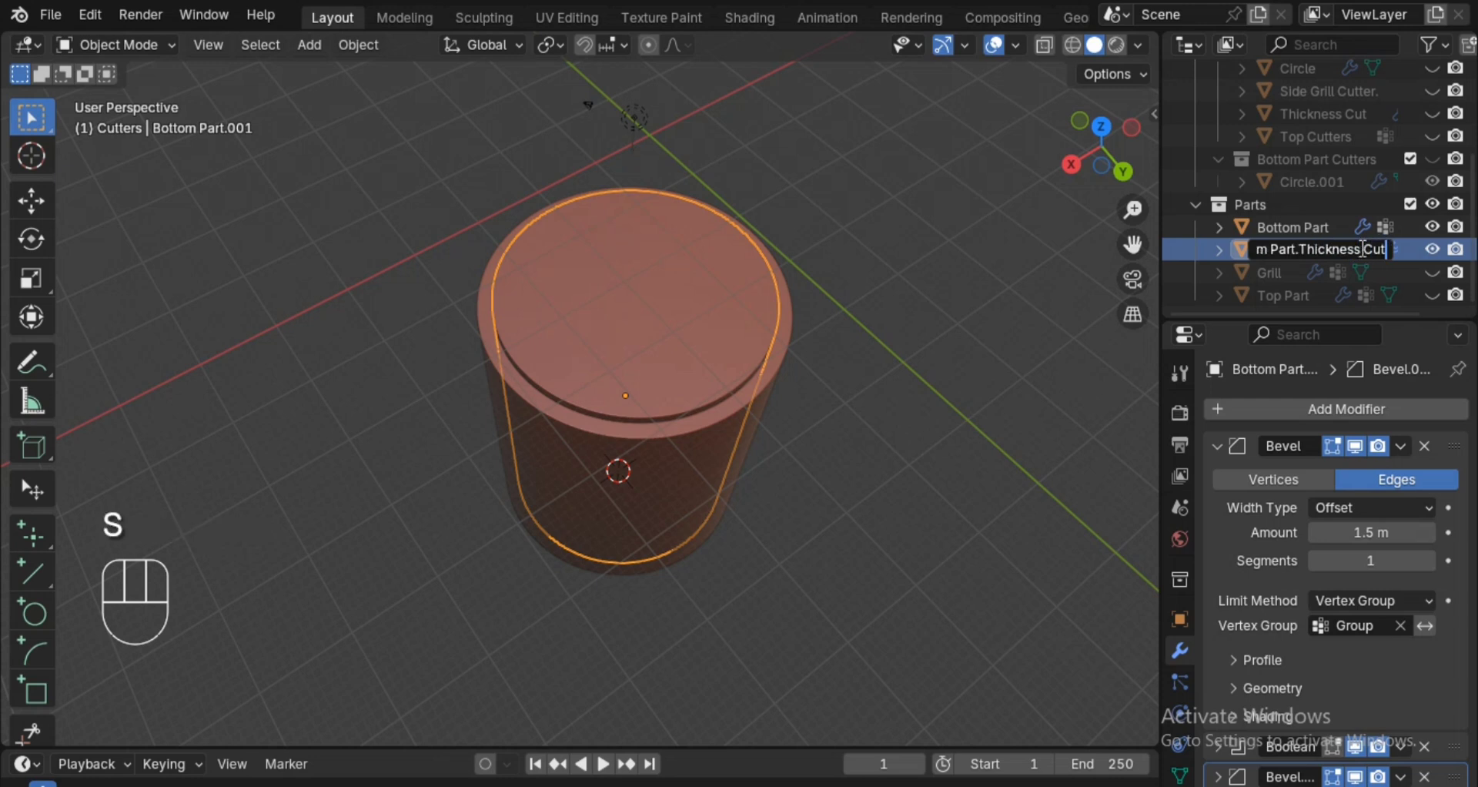
key(Return)
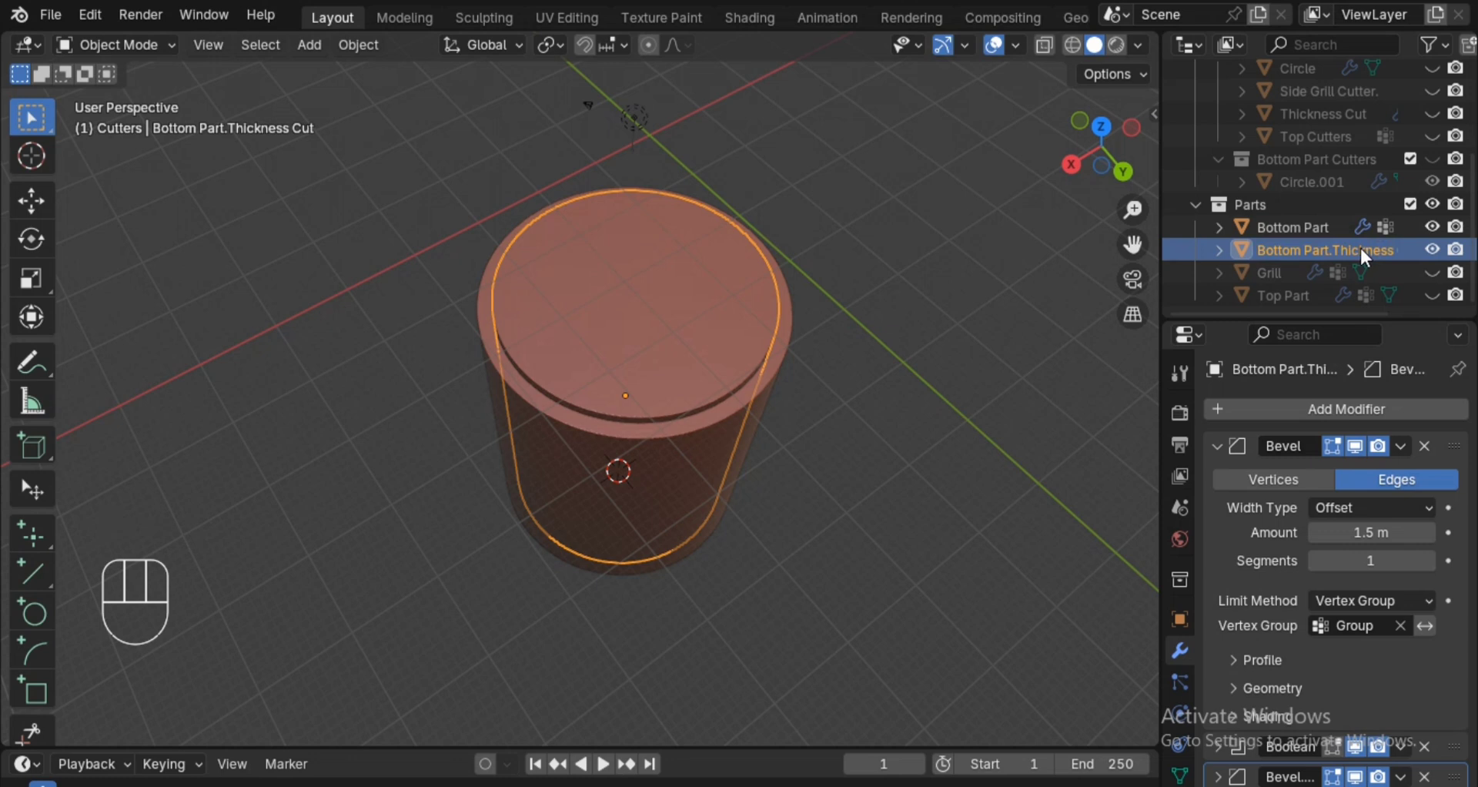
Move Bottom Part.Thickness Cut into the Bottom Part Cutters collection, and save the file.
key(m)
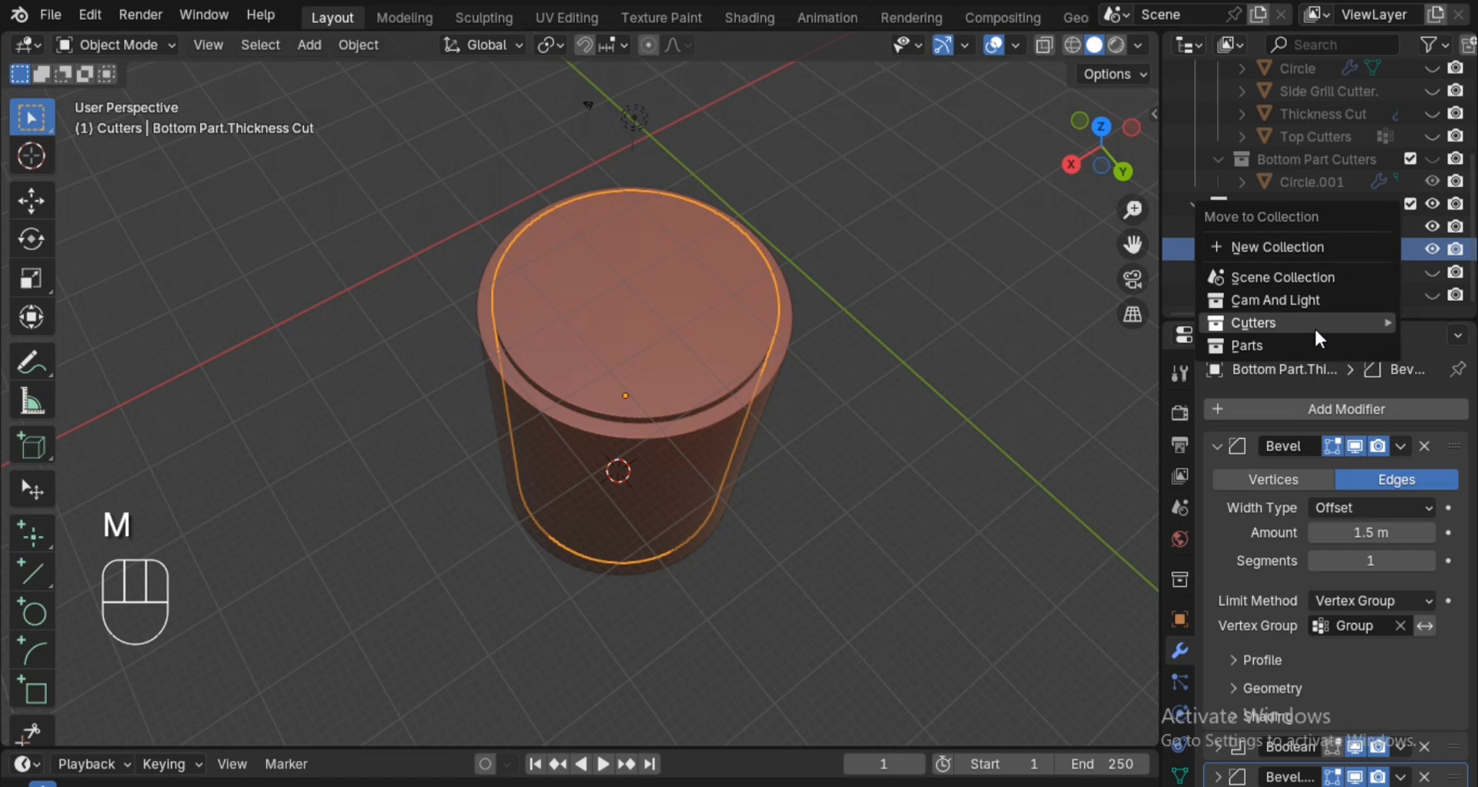
mouse_move(1313, 329)
click(1078, 396)
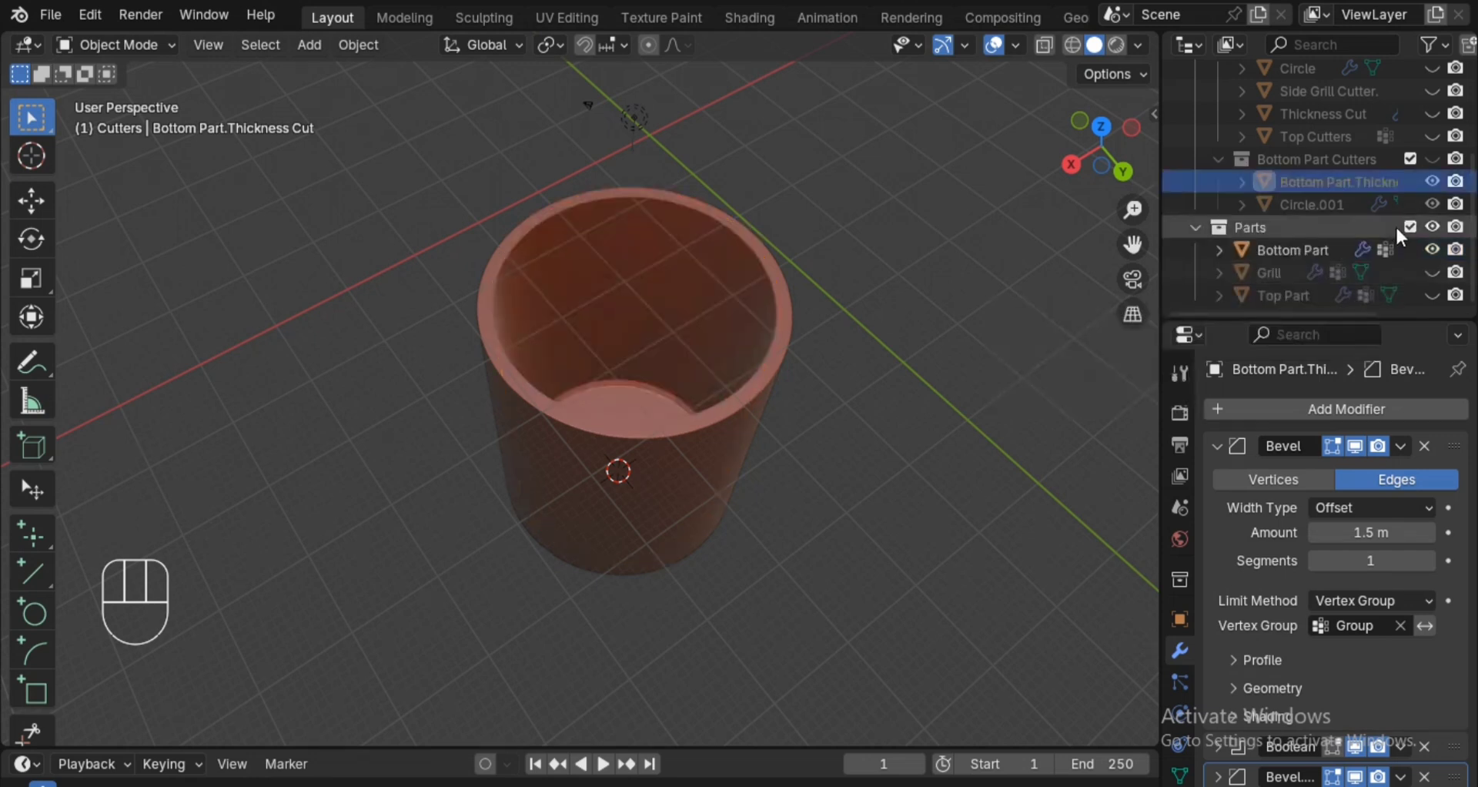
alt+drag(789, 452, 908, 311)
key(ctrl+s)
Display the hollowed Bottom Part in wireframe shading from the left orthographic view.
mouse_move(909, 312)
alt+shift+mouse_down()
mouse_move(917, 345)
mouse_move(934, 287)
alt+shift+mouse_up()
click(1082, 149)
key(z)
click(983, 355)
key(z)
click(893, 356)
key(alt+z)
mouse_move(940, 489)
ctrl+alt+mouse_down()
mouse_move(937, 441)
mouse_move(922, 450)
ctrl+alt+mouse_up()
click(1109, 140)
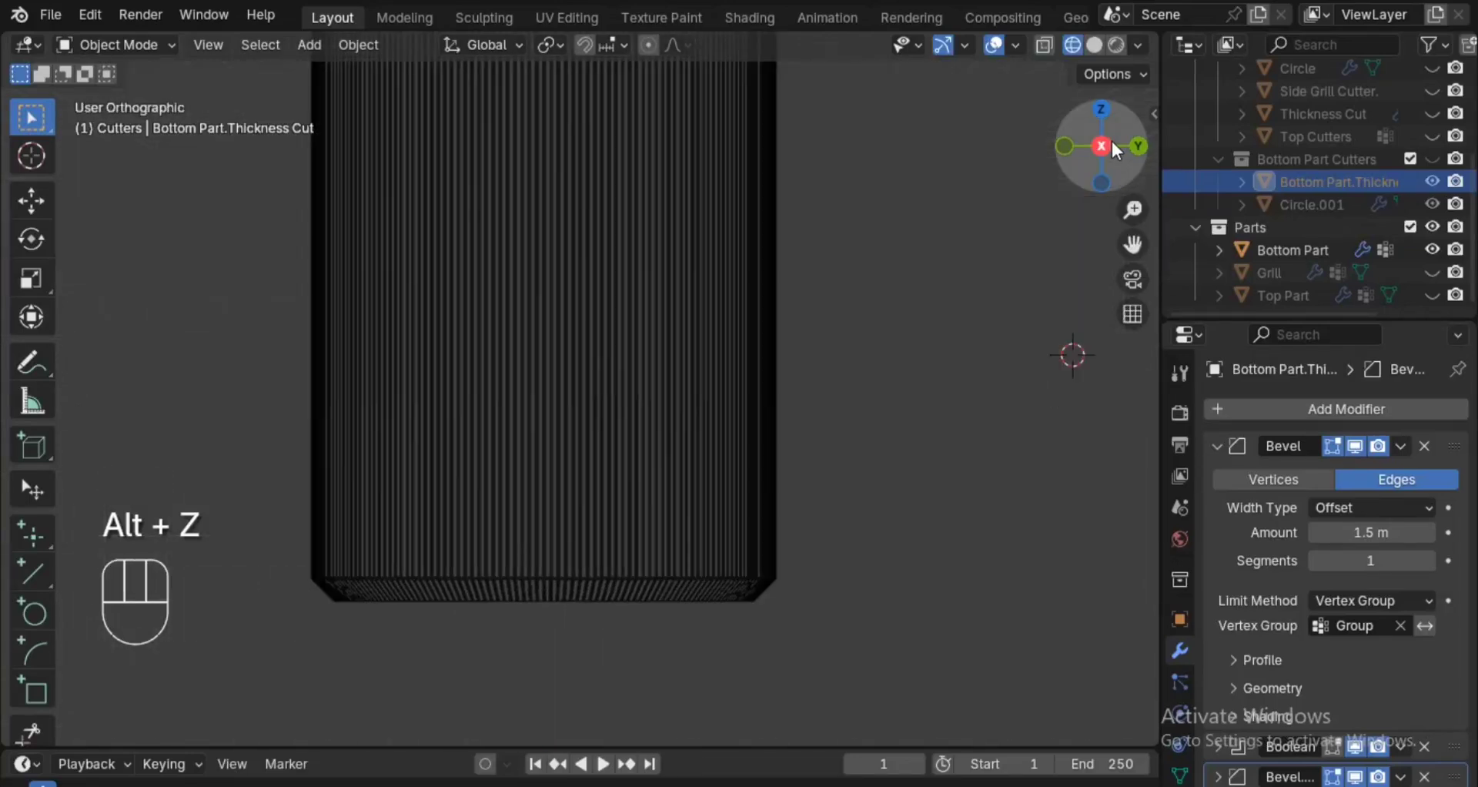
alt+shift+drag(909, 462, 852, 523)
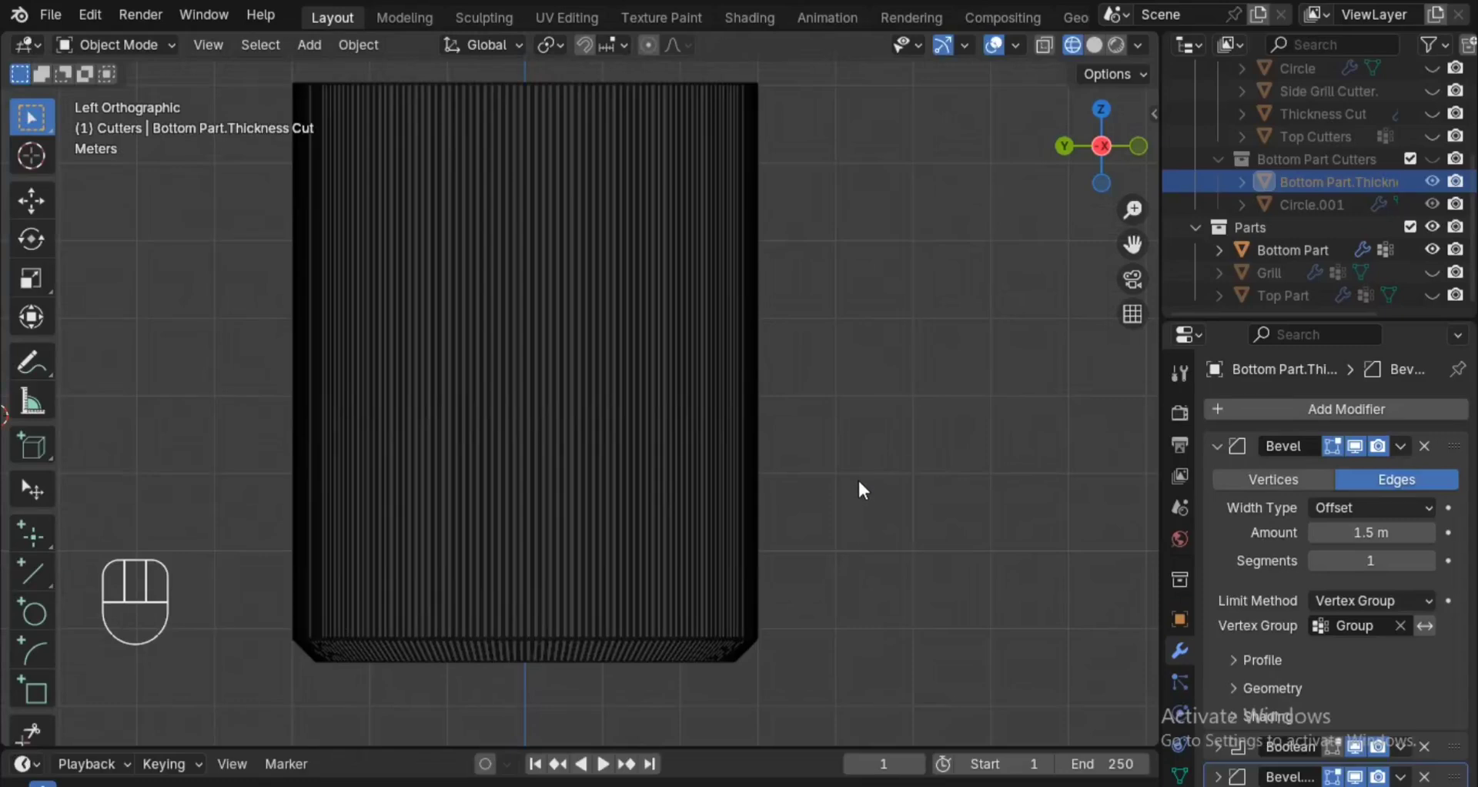
key(shift)
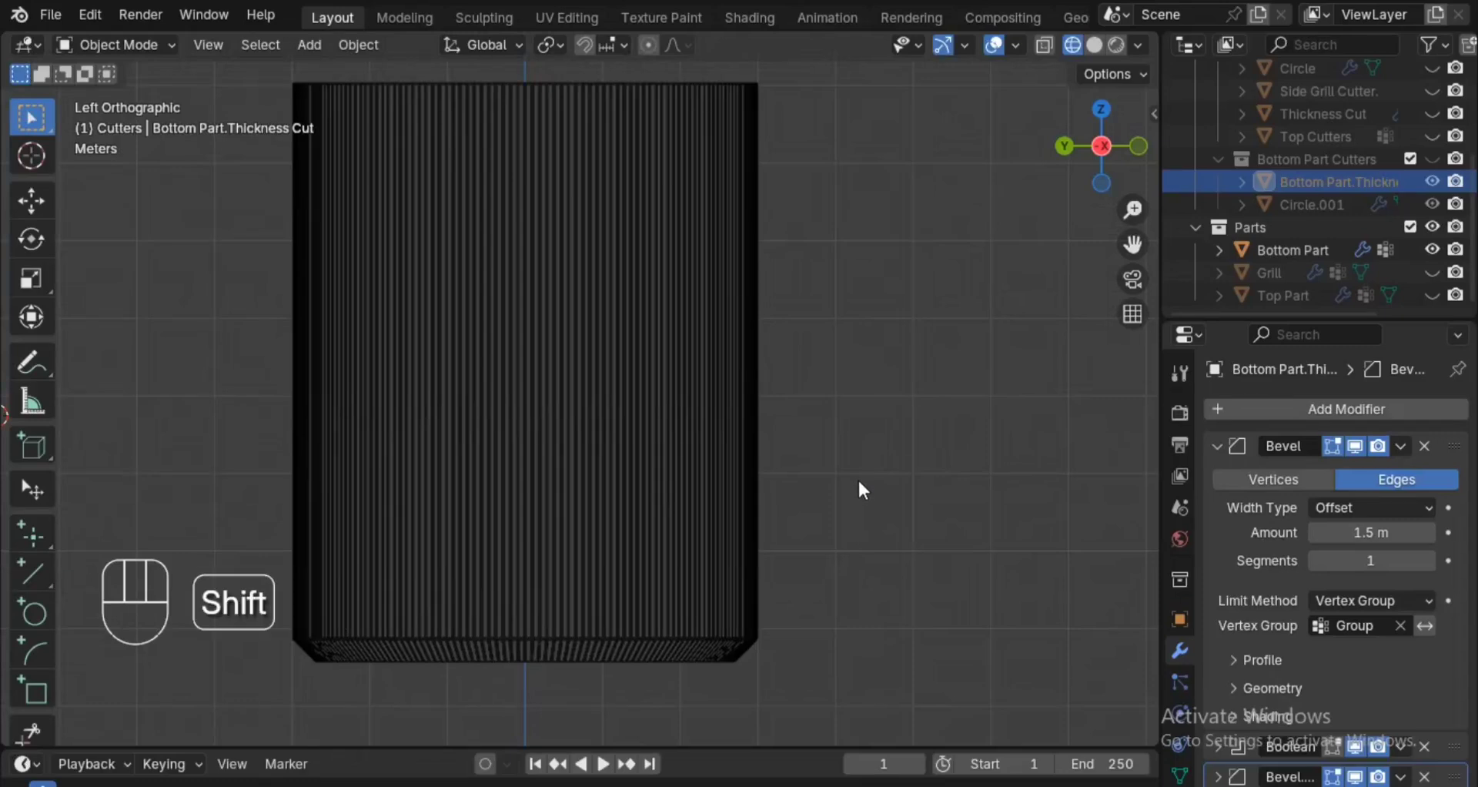
key(shift+a)
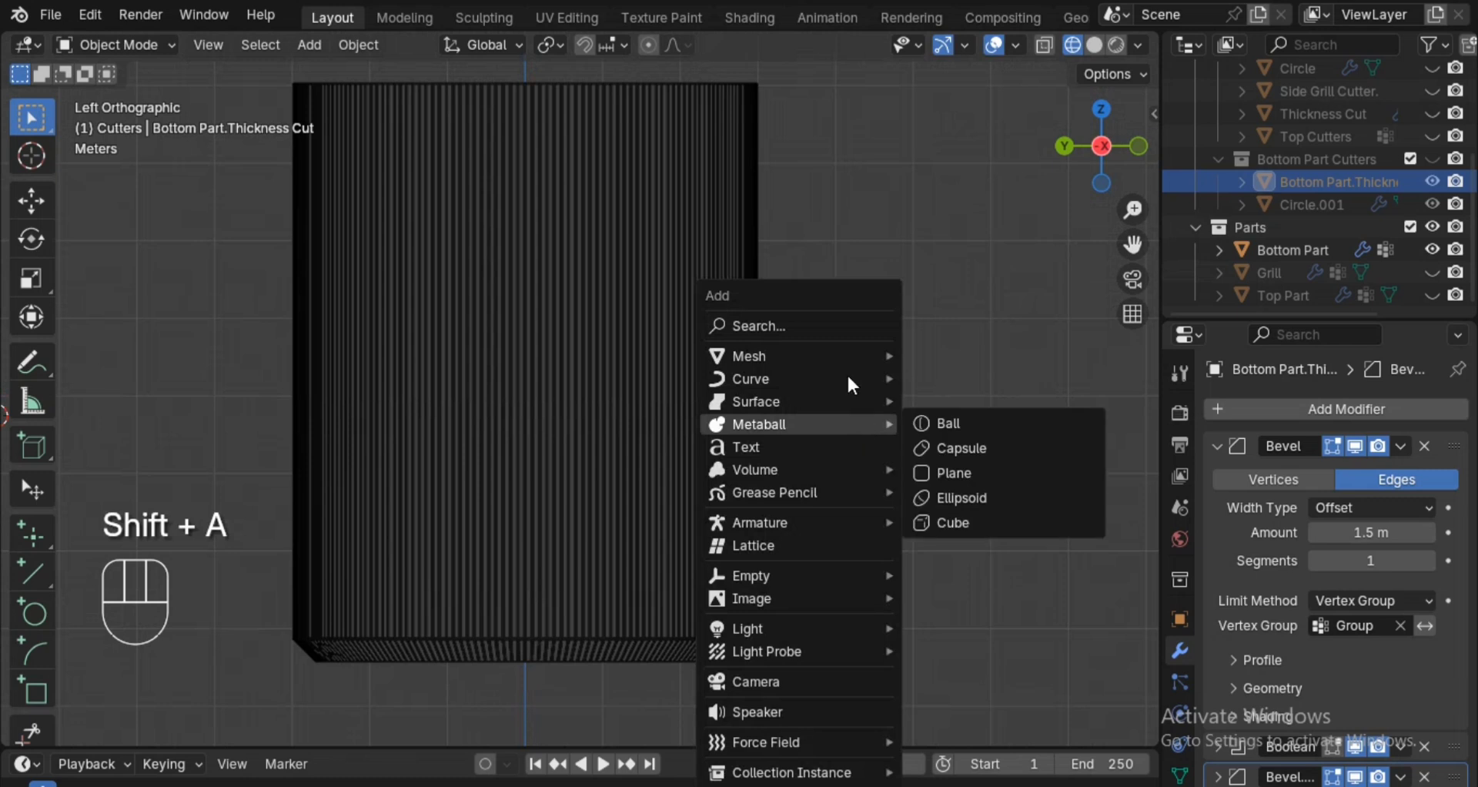
mouse_move(844, 356)
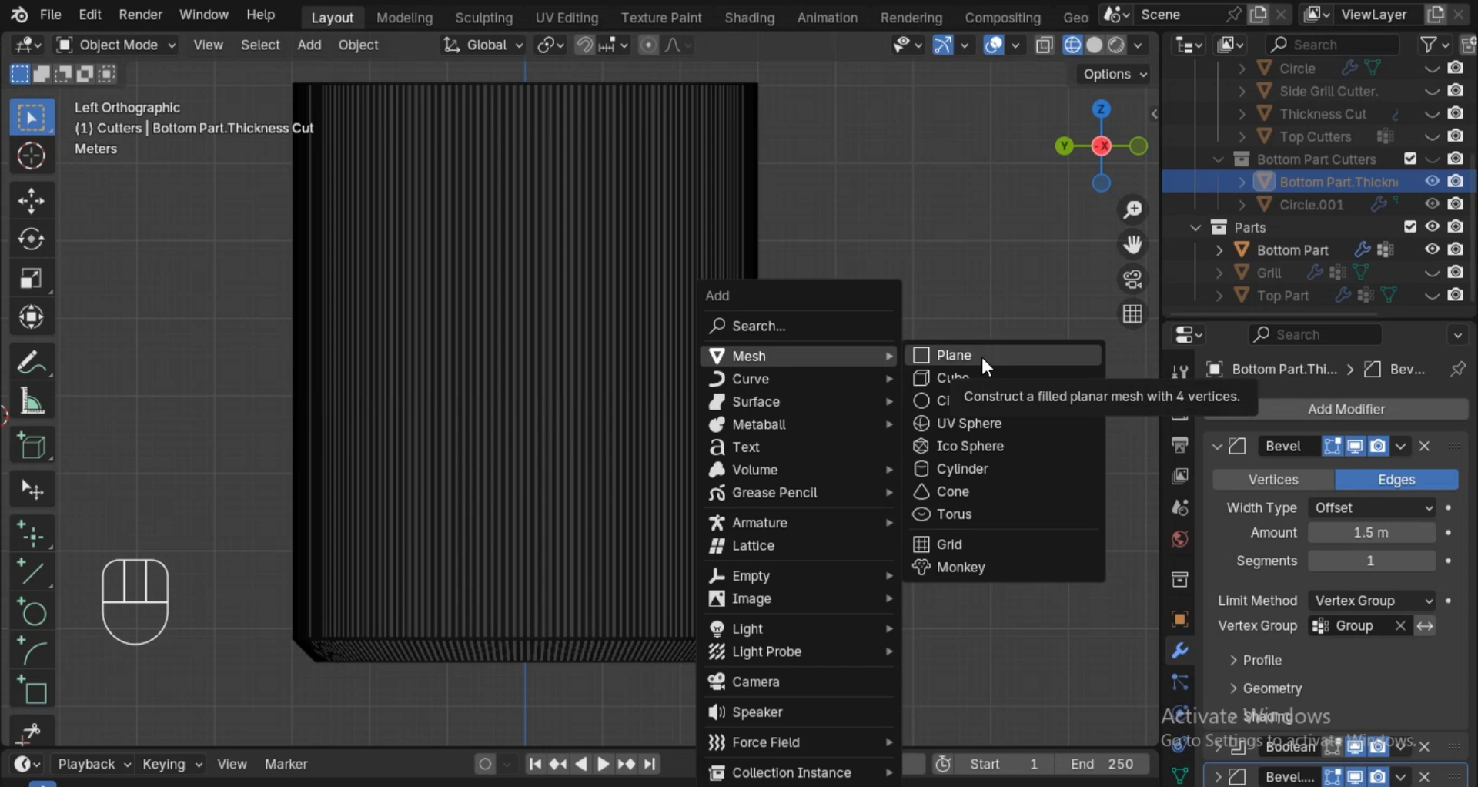
Snap the 3D cursor to the world origin.
ctrl+alt+middle_drag(930, 257, 934, 333)
alt+shift+middle_drag(934, 332, 944, 412)
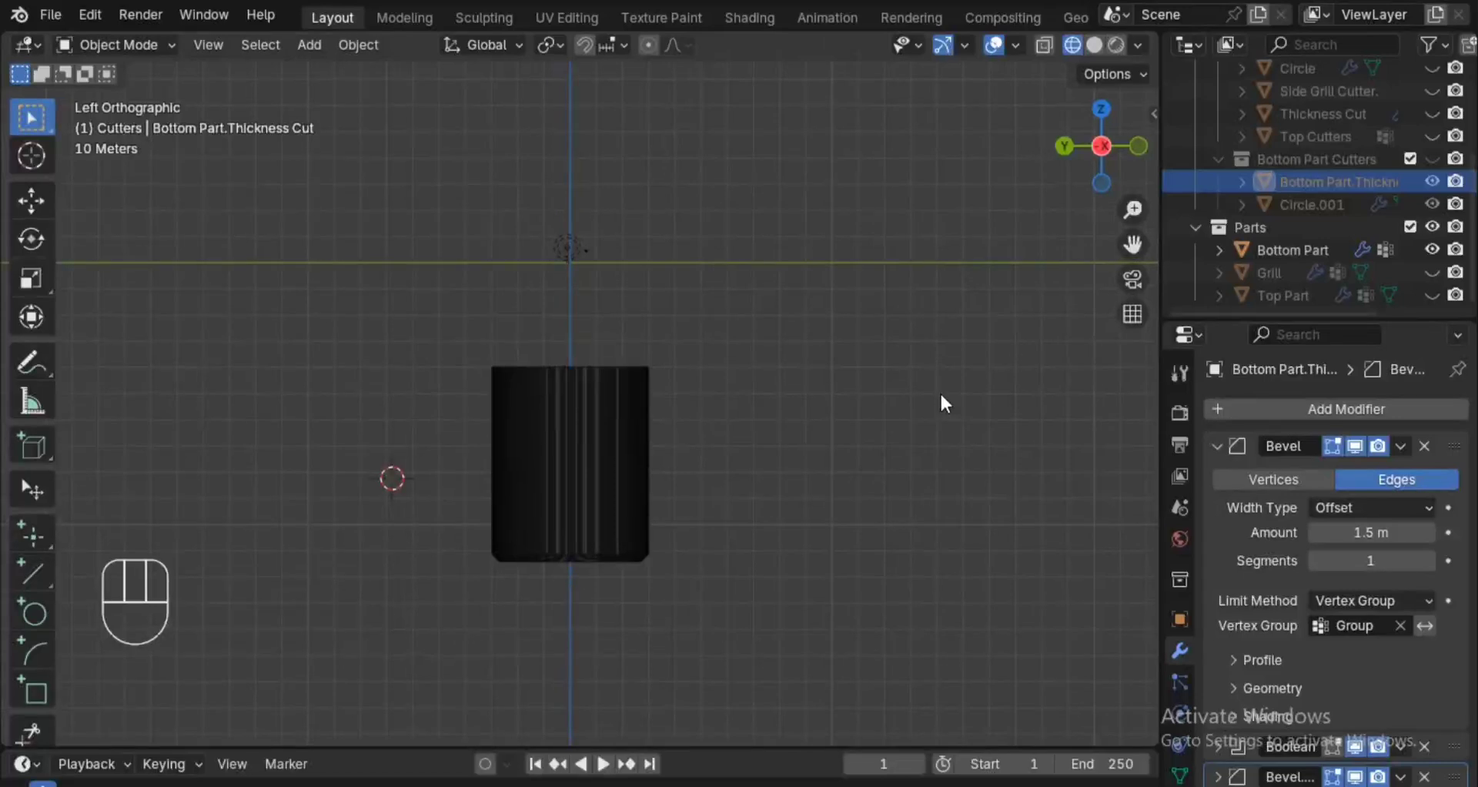
key(shift+s)
click(923, 410)
scroll(1324, 90, up, 1)
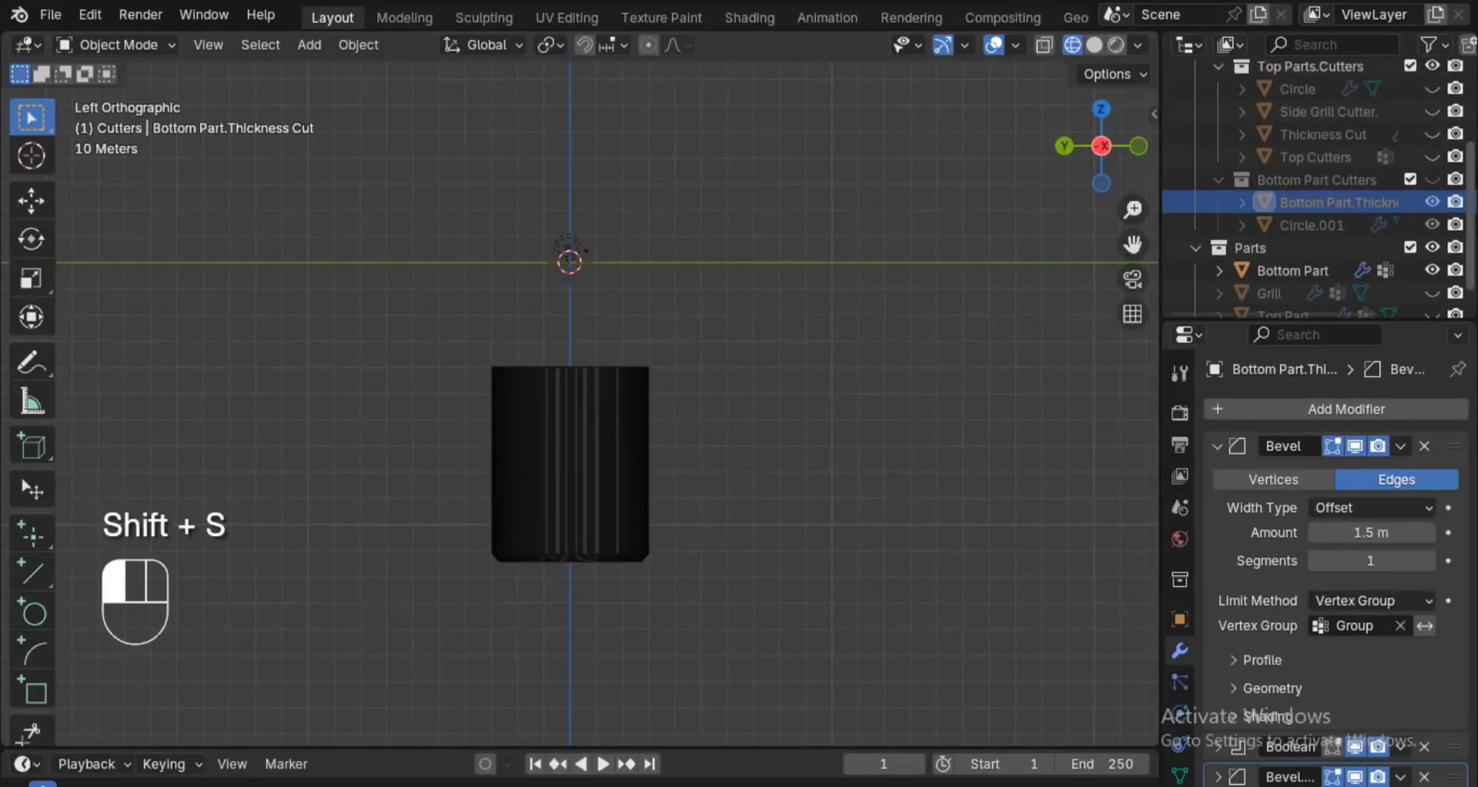
scroll(1324, 154, up, 5)
ctrl+middle_drag(687, 569, 771, 345)
mouse_move(779, 637)
ctrl+middle_down()
mouse_move(832, 521)
mouse_move(801, 652)
ctrl+middle_up()
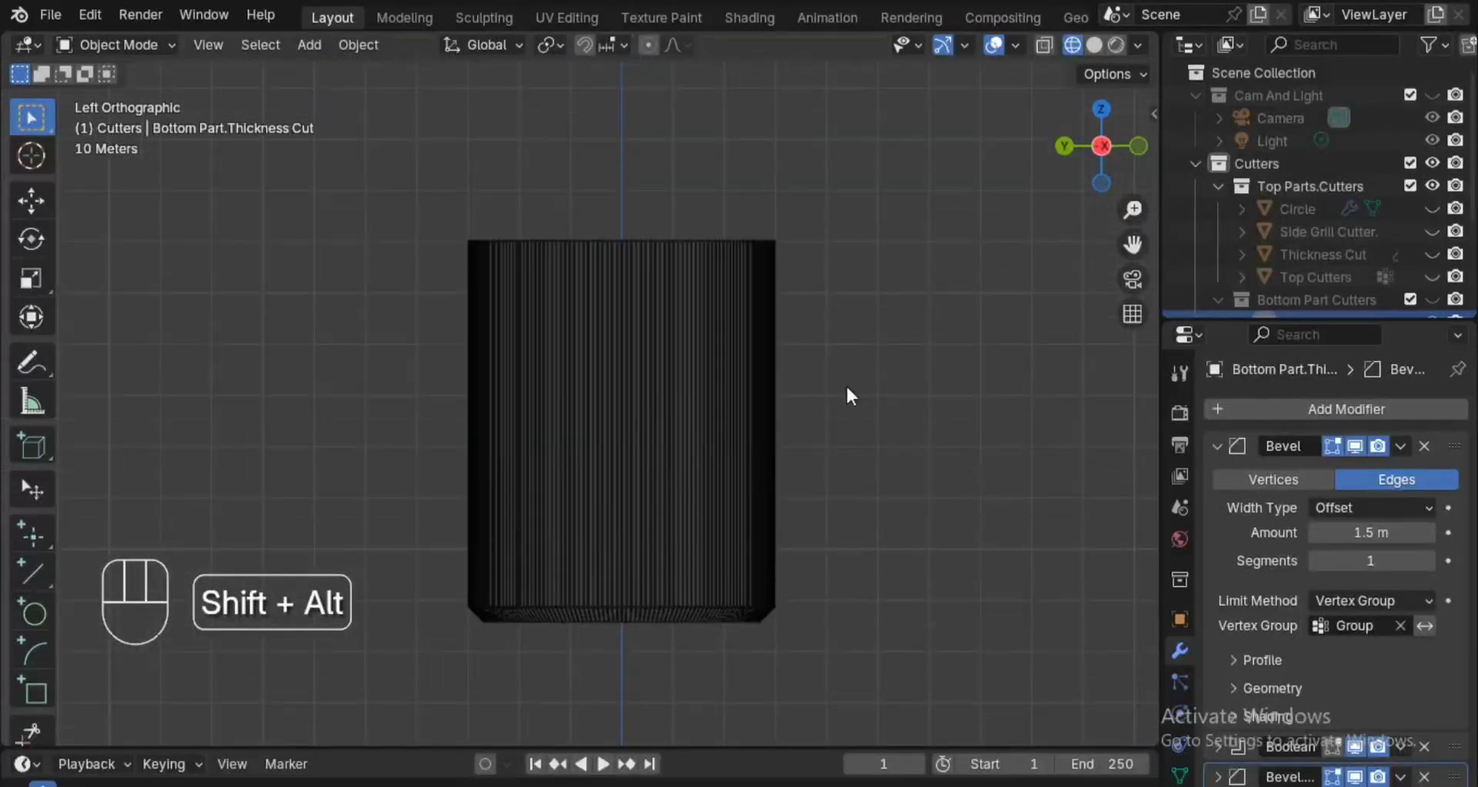
Add a 2 m plane mesh at the world origin.
key(shift+a)
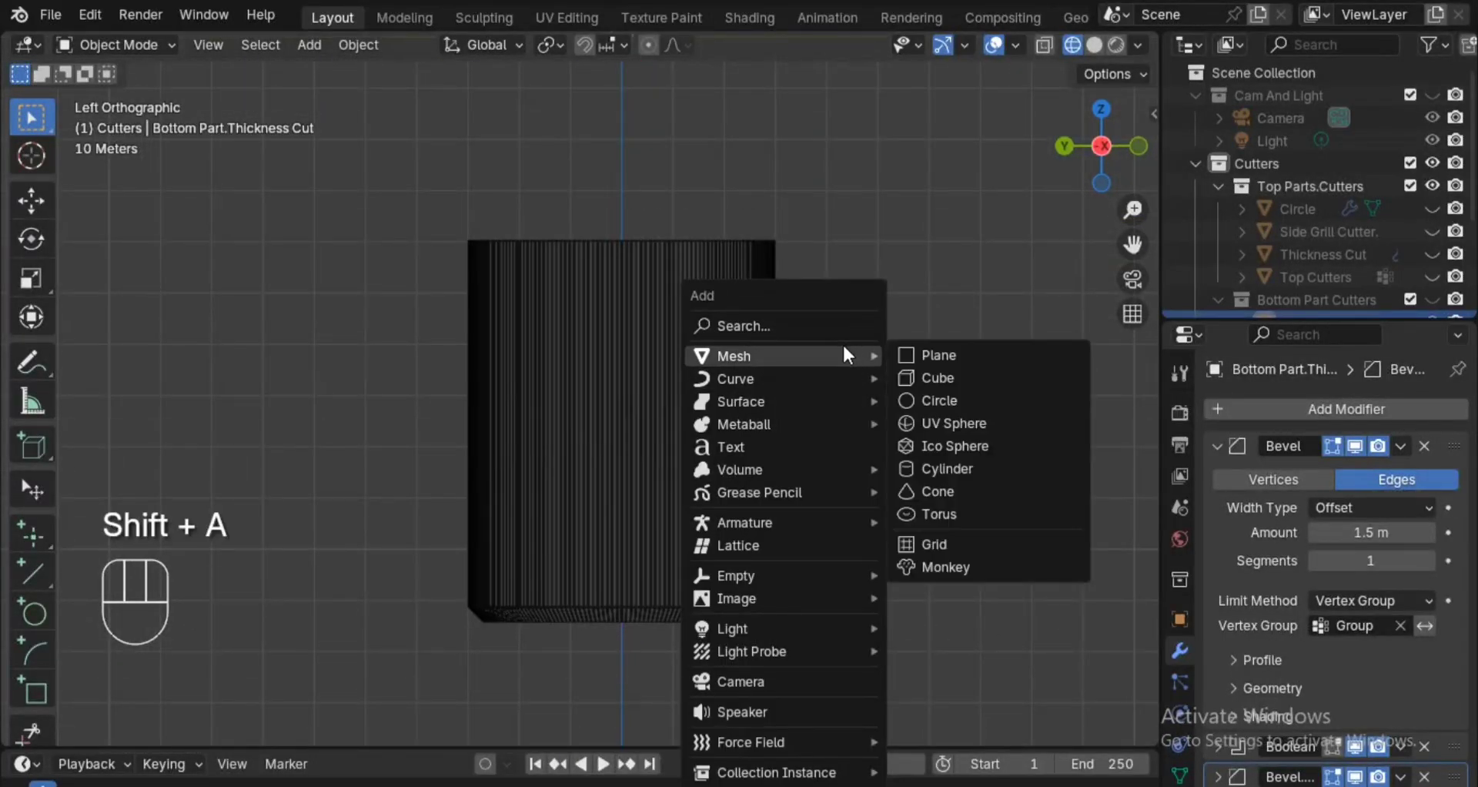
click(912, 352)
ctrl+alt+drag(904, 354, 879, 447)
alt+shift+drag(872, 391, 835, 449)
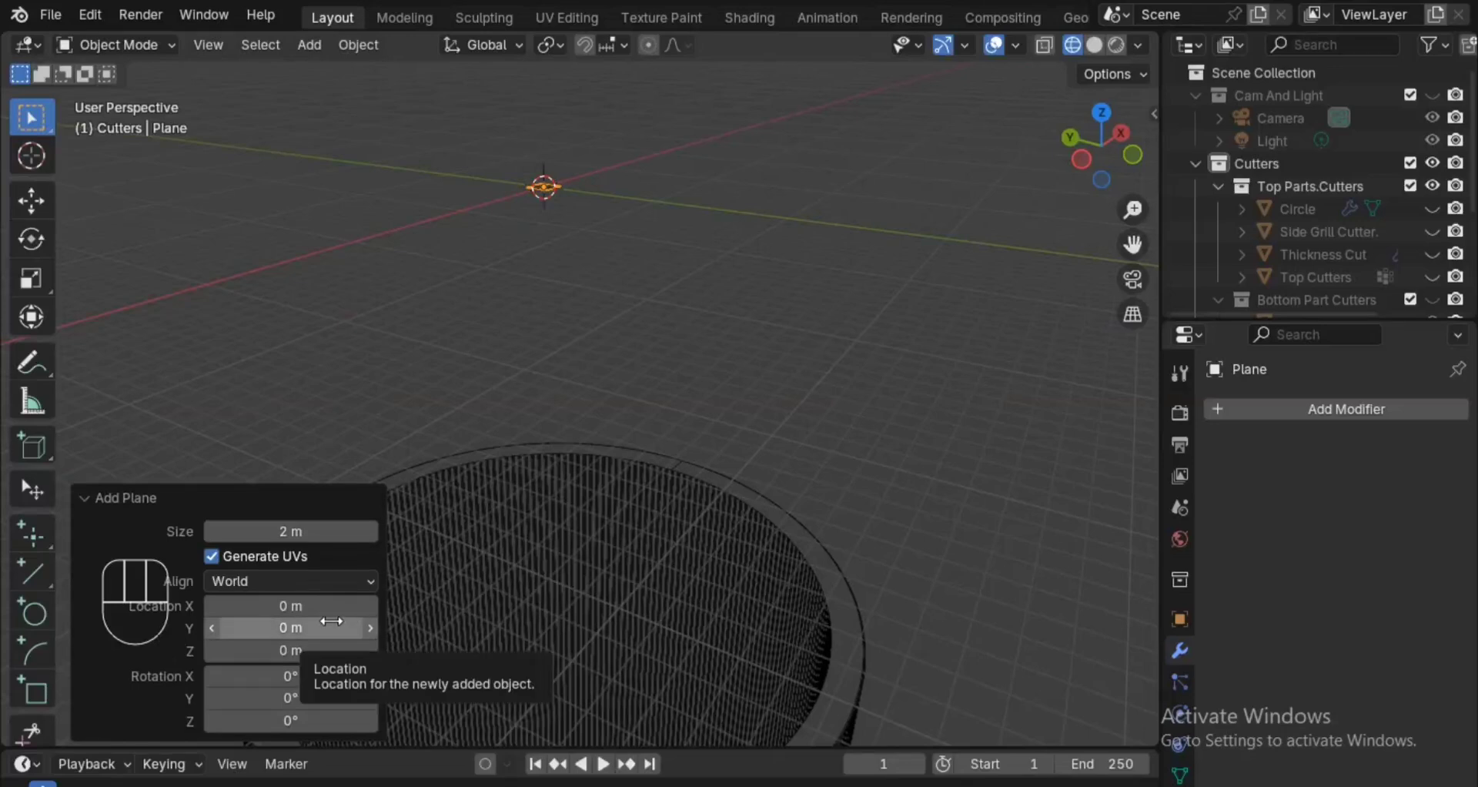
Try an X location of 90 m for the new plane, and set it back to 0 m.
click(313, 605)
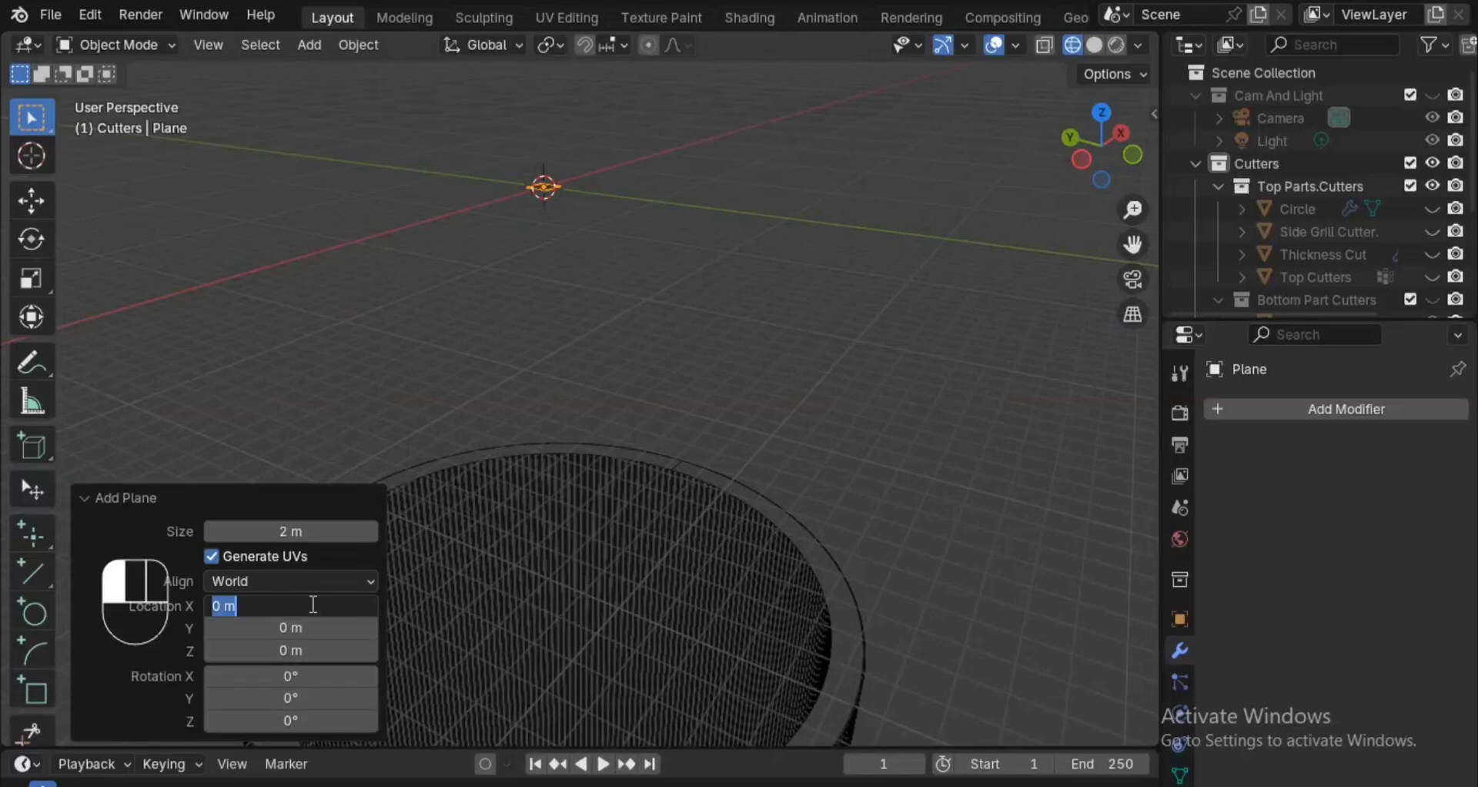
text(90)
key(Return)
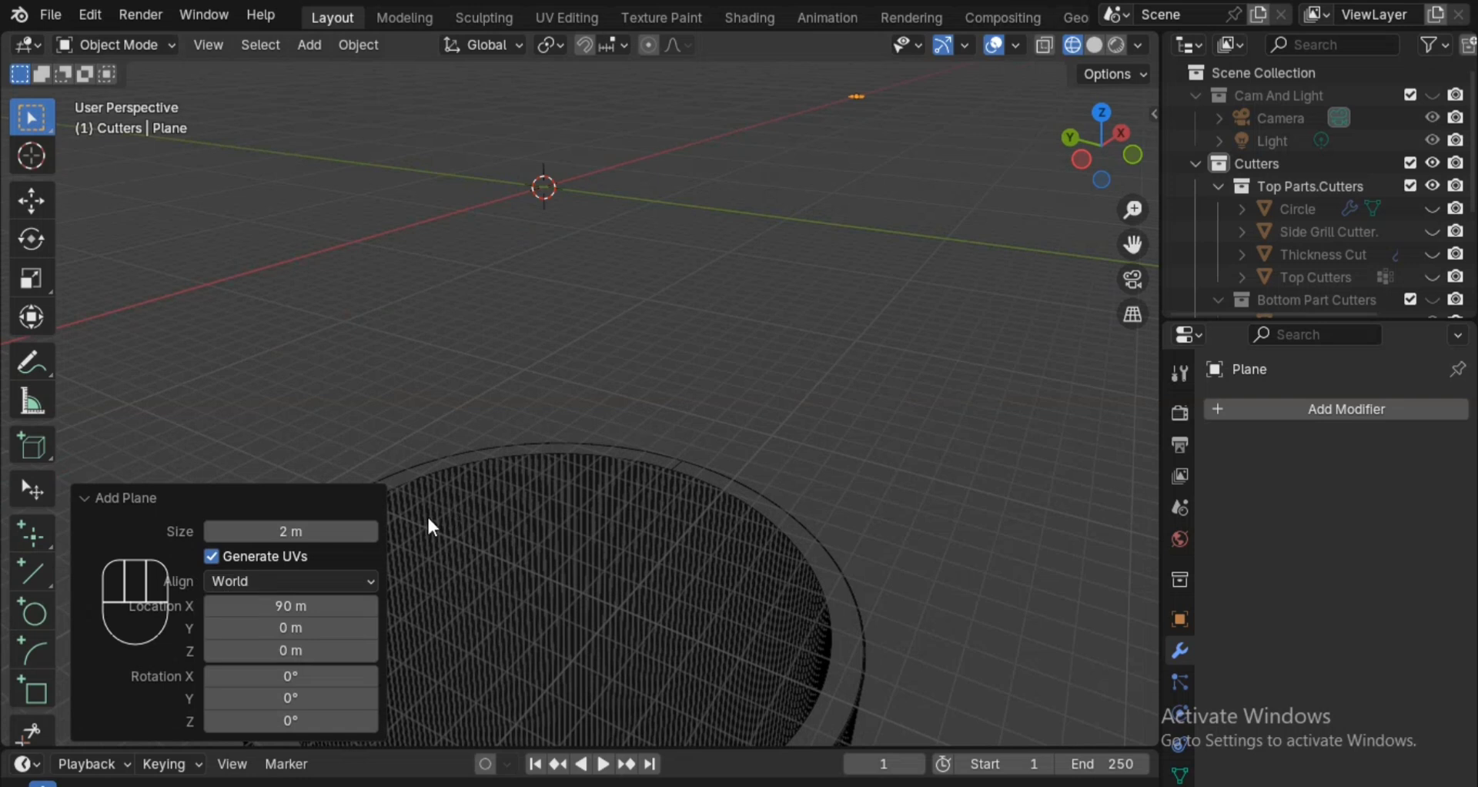
click(341, 599)
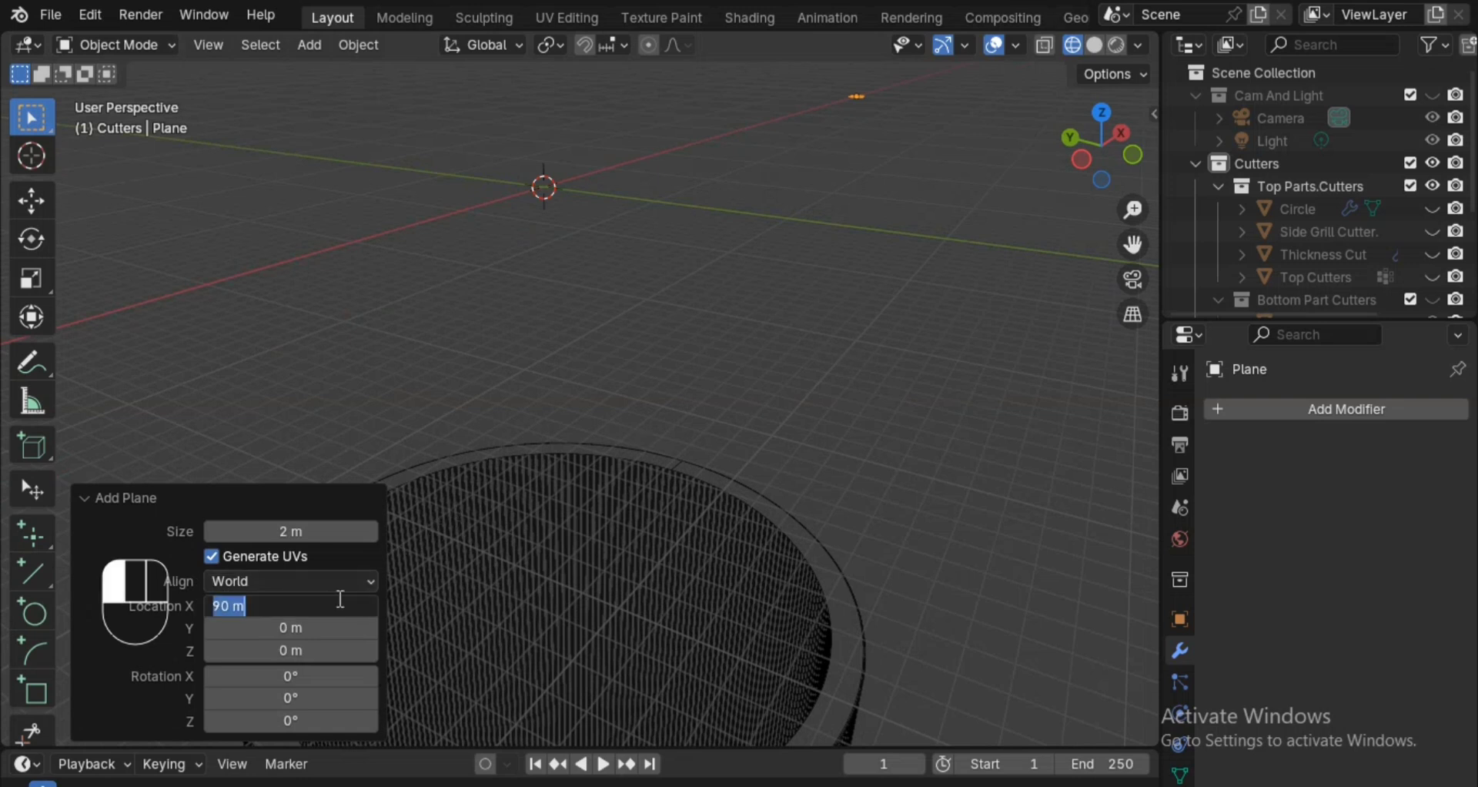
text(0)
key(Return)
Set the new plane's X rotation to 90° so that it stands upright.
click(295, 675)
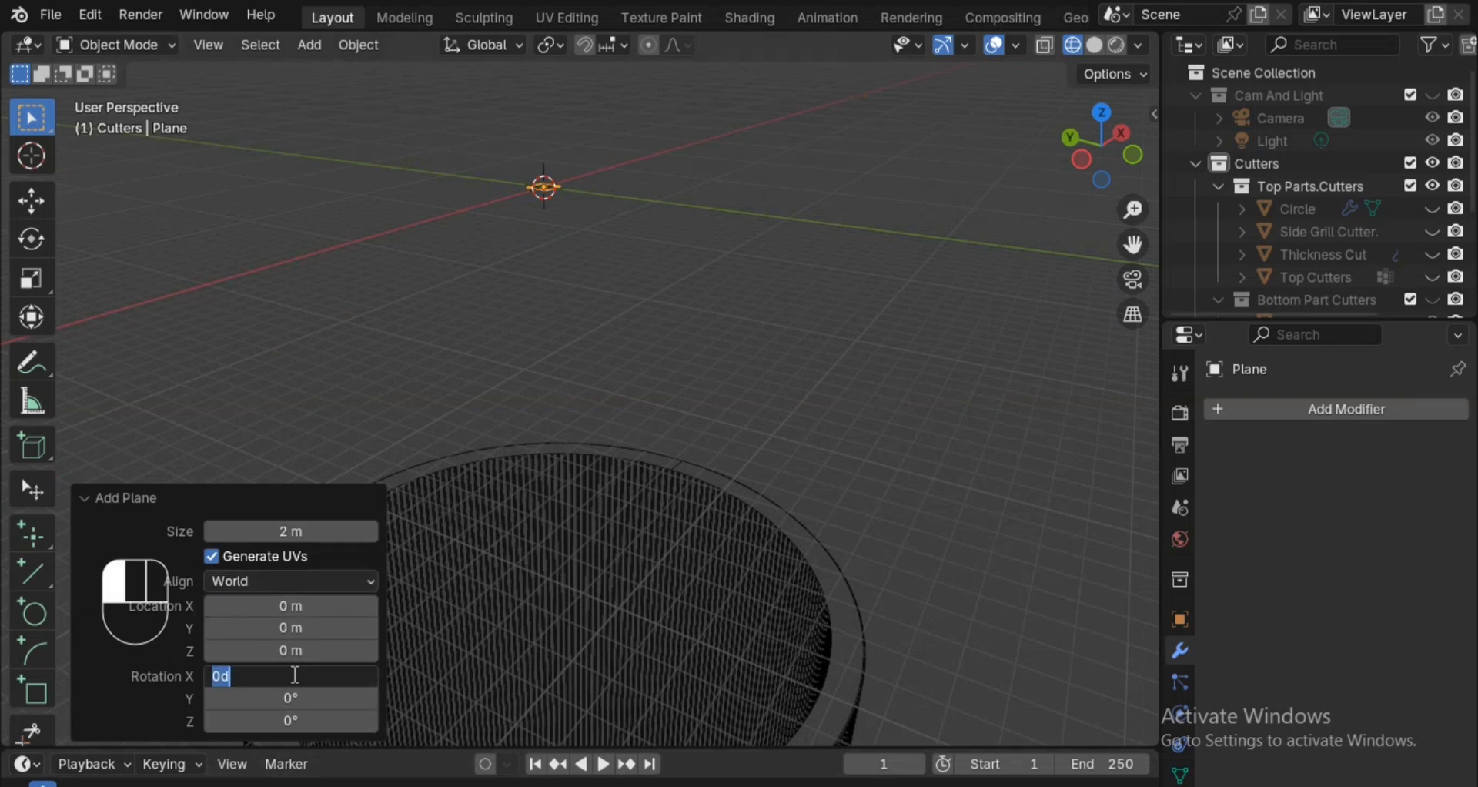
key(Return)
alt+middle_drag(865, 439, 399, 470)
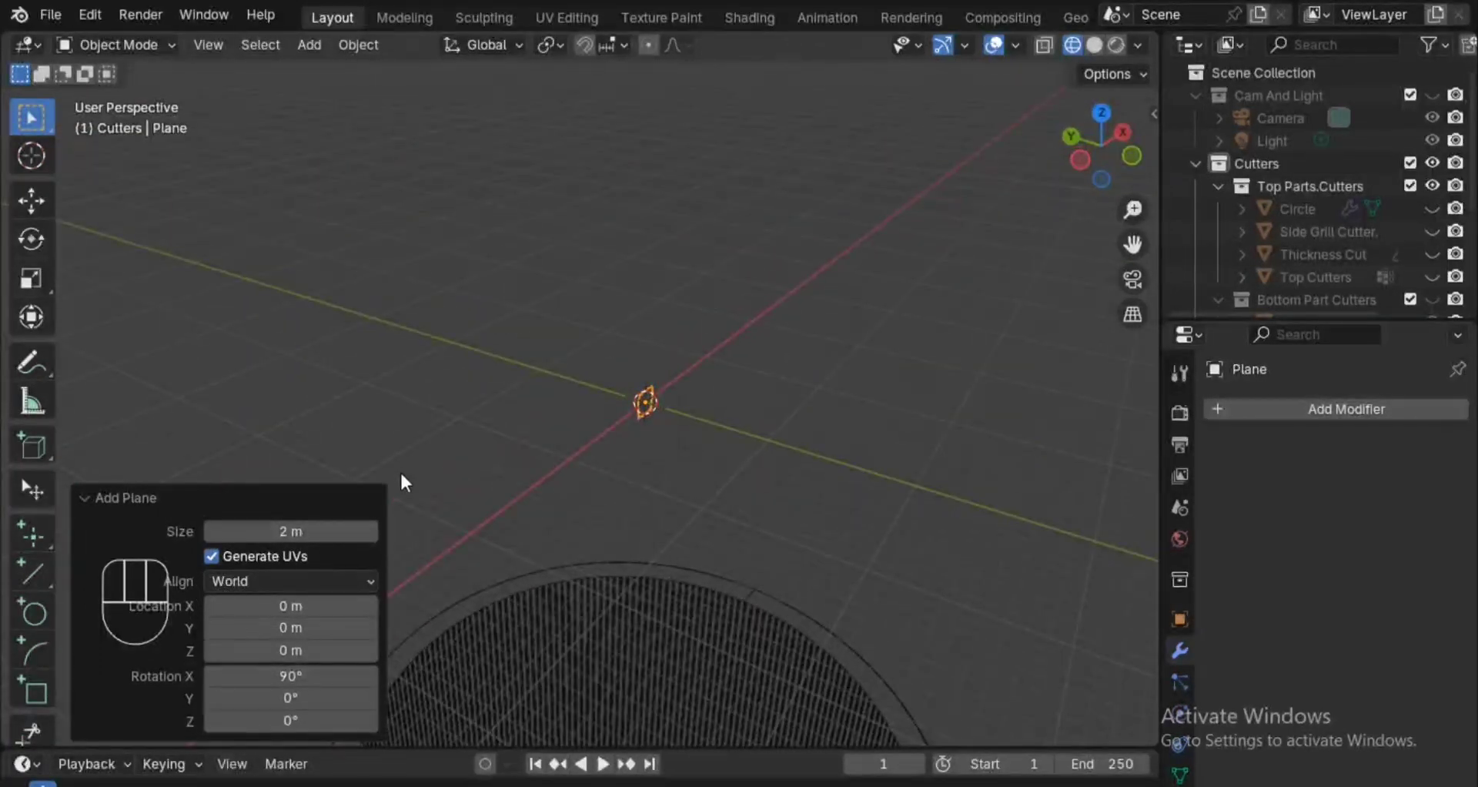
click(199, 497)
click(187, 721)
click(170, 505)
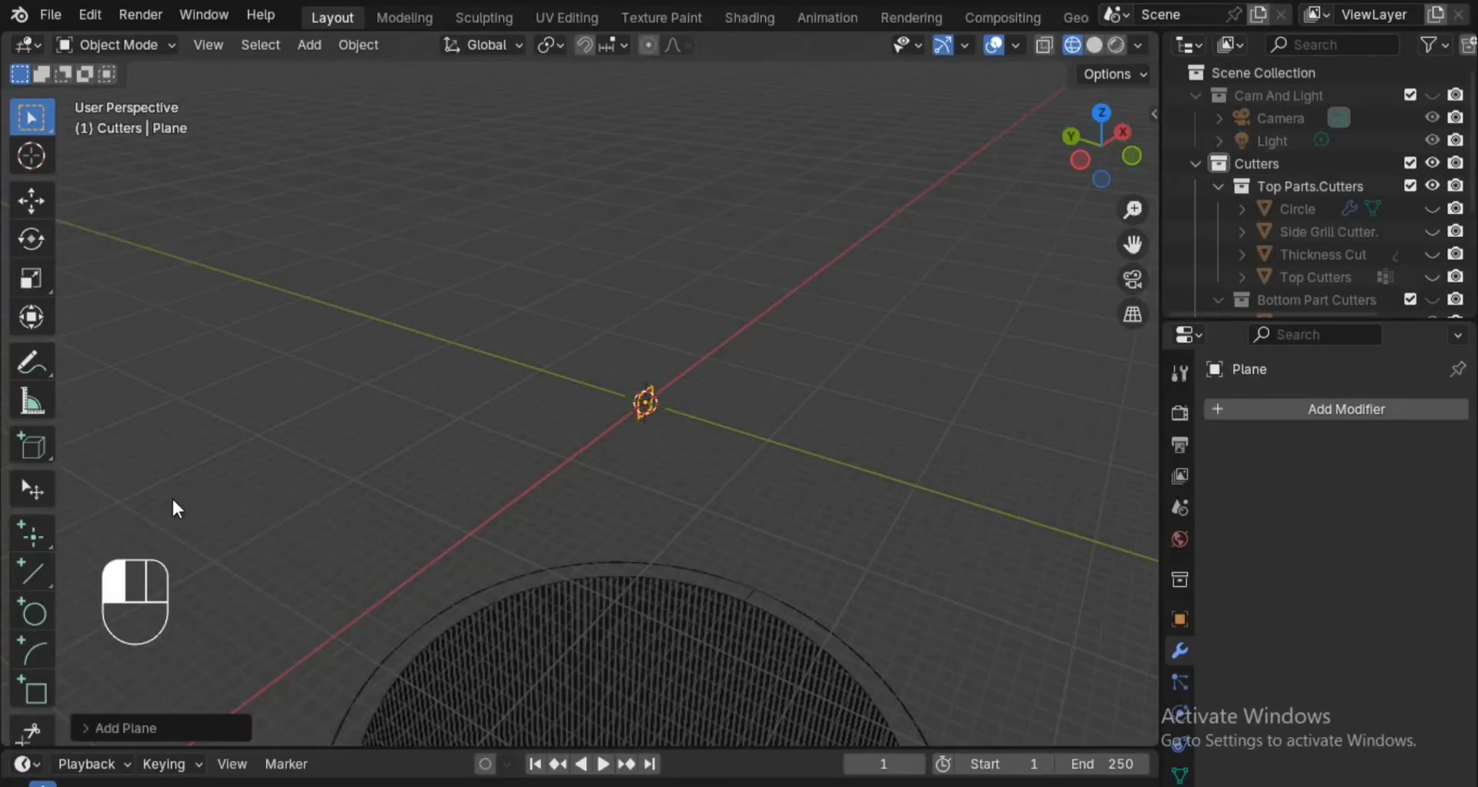
click(173, 728)
Enter Edit Mode on the plane and select its lower horizontal edge.
middle_drag(782, 484, 819, 358)
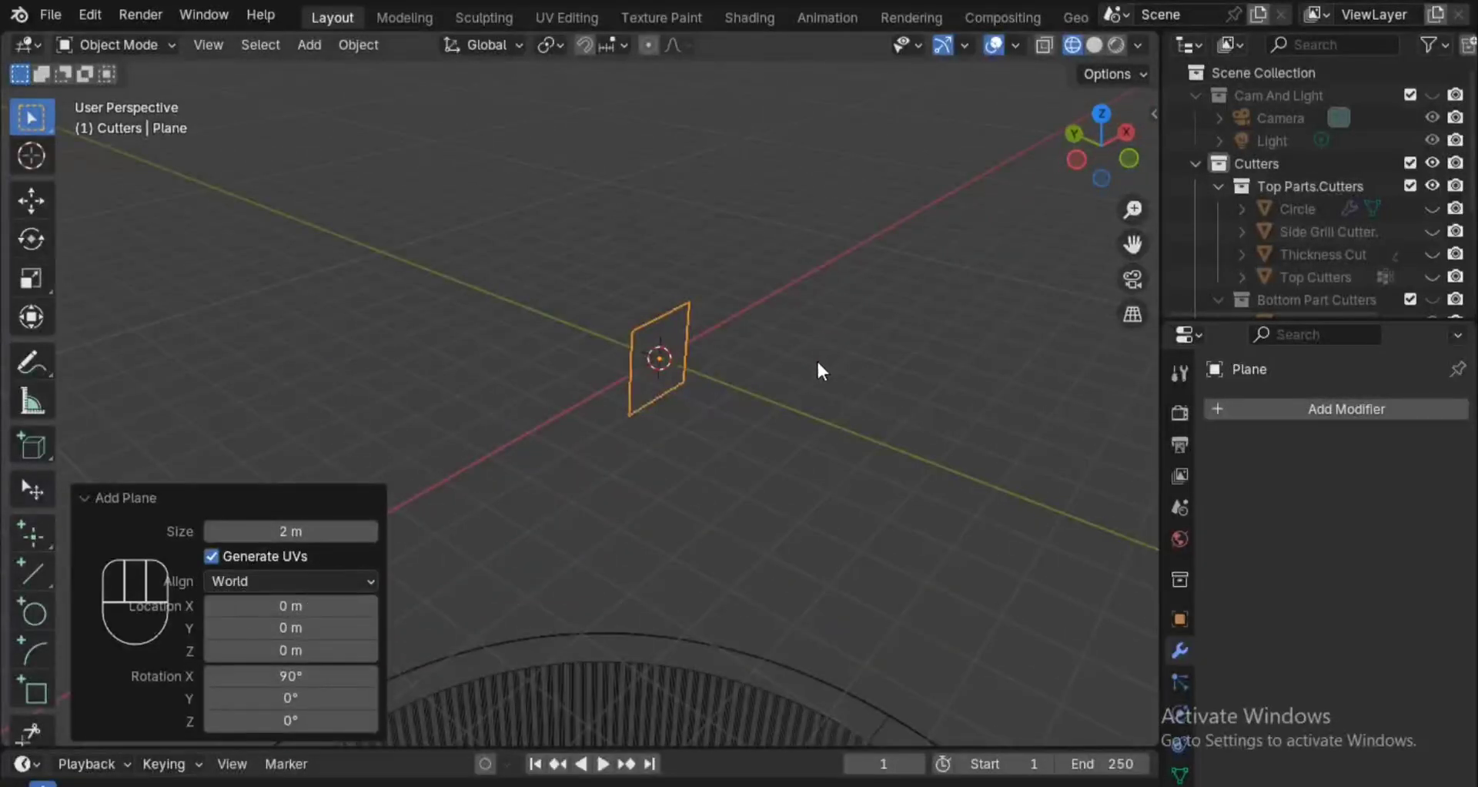
key(Tab)
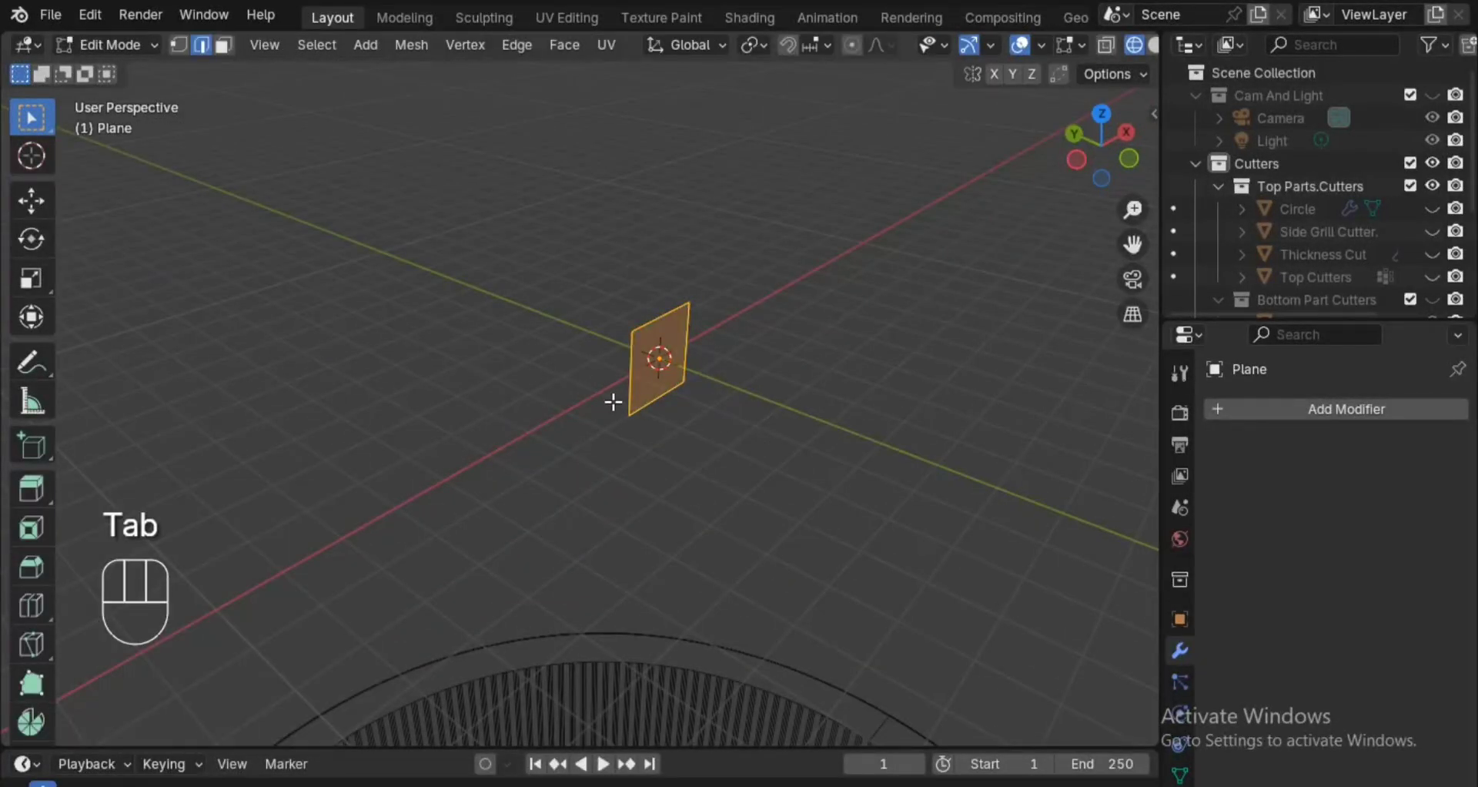
key(2)
right_click(636, 411)
ctrl+middle_drag(802, 347, 801, 359)
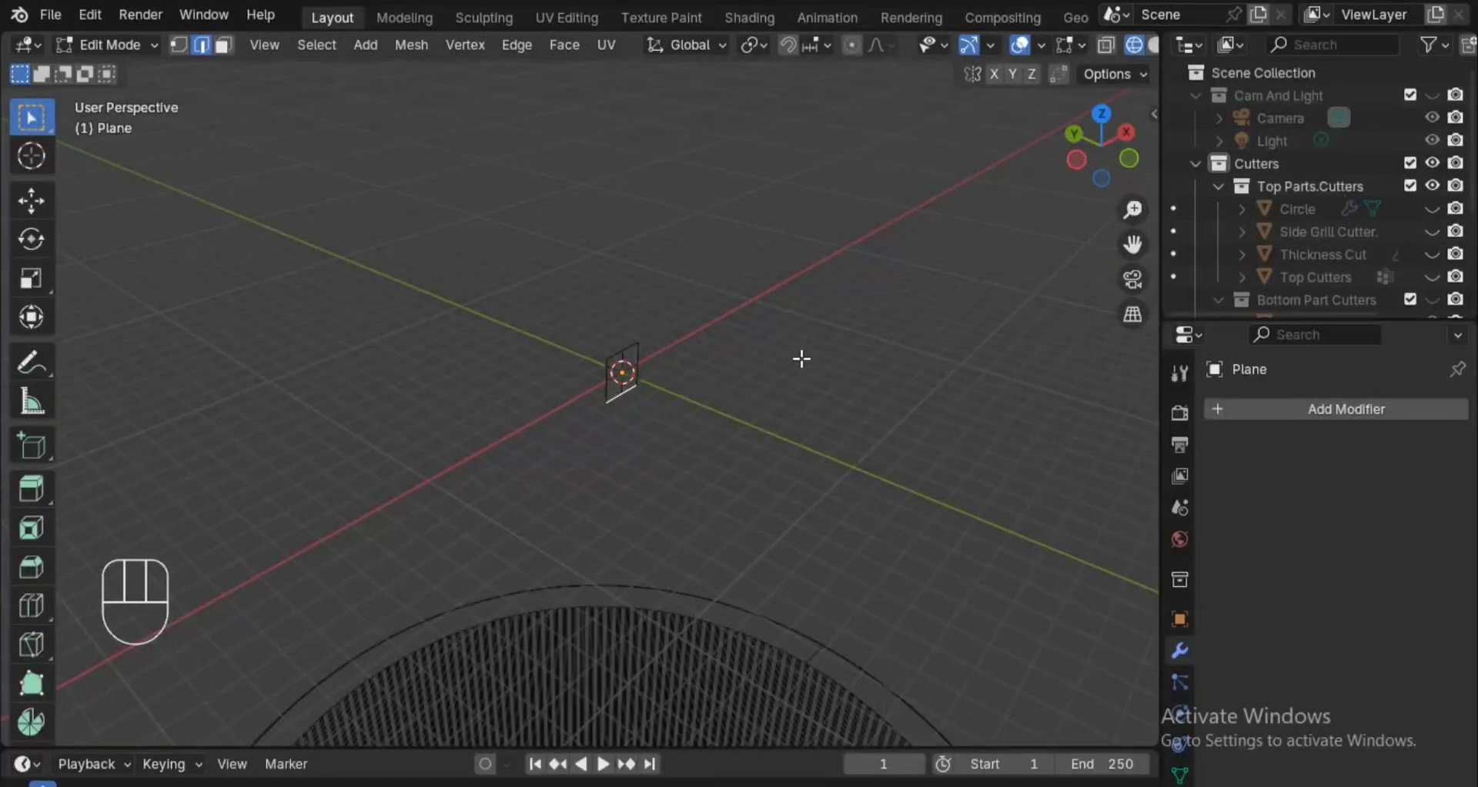
Move the plane's selected lower edge 24 m down along the global Z axis.
key(g)
key(z)
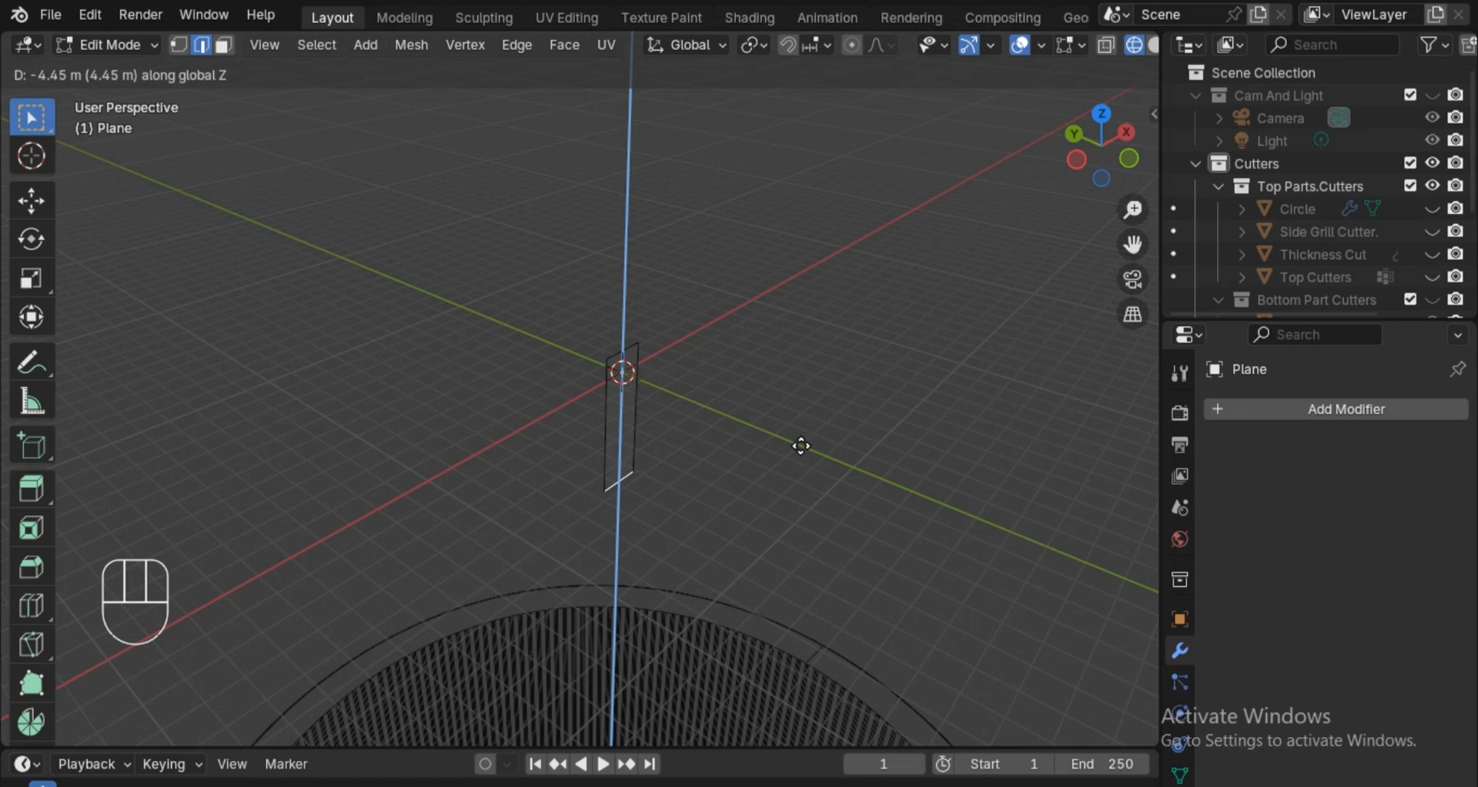
text(24)
click(802, 446)
alt+drag(801, 446, 854, 239)
ctrl+alt+drag(854, 238, 836, 450)
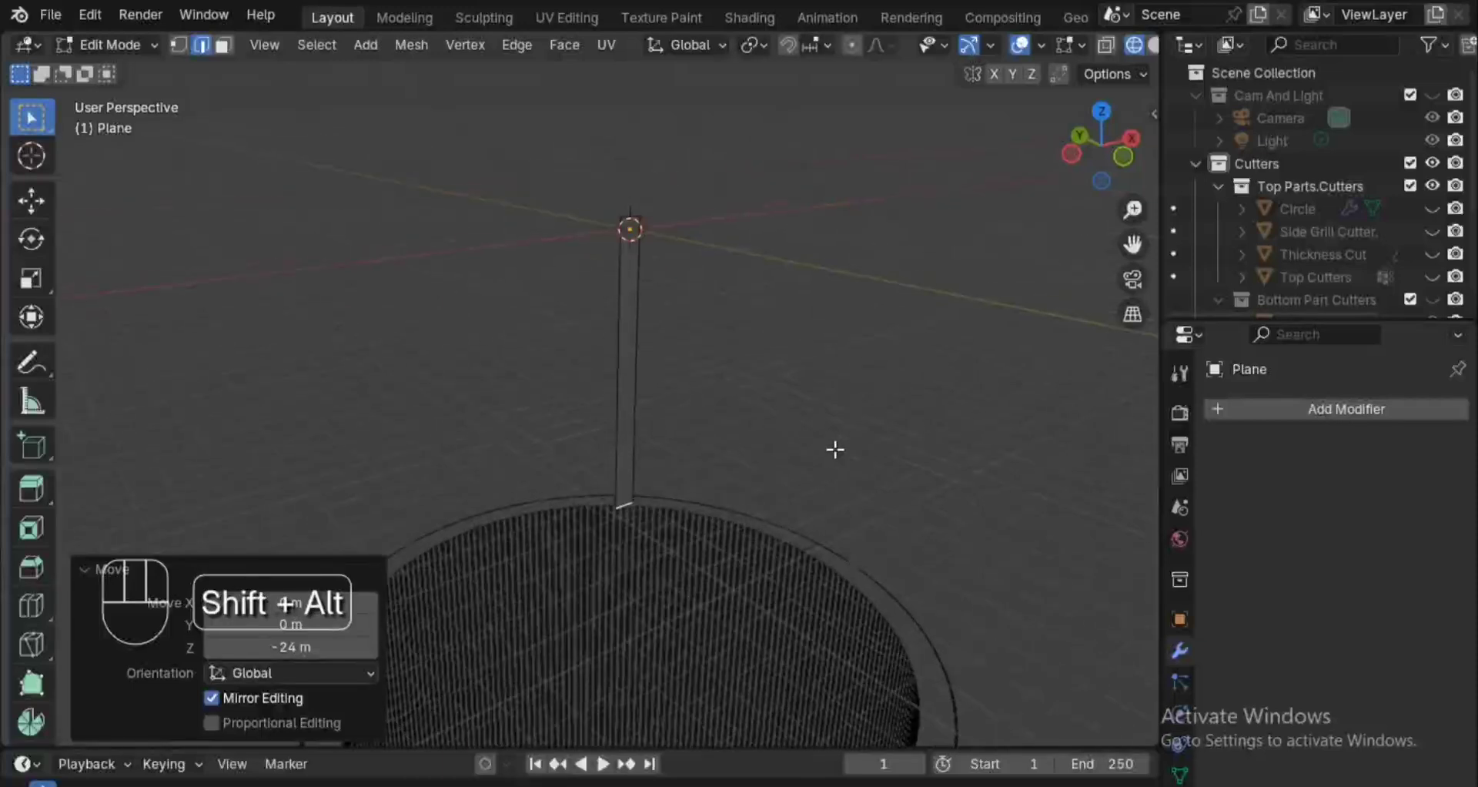
Widen the plane by setting its object X scale to 3.430.
click(1180, 620)
alt+shift+drag(1043, 587, 1040, 596)
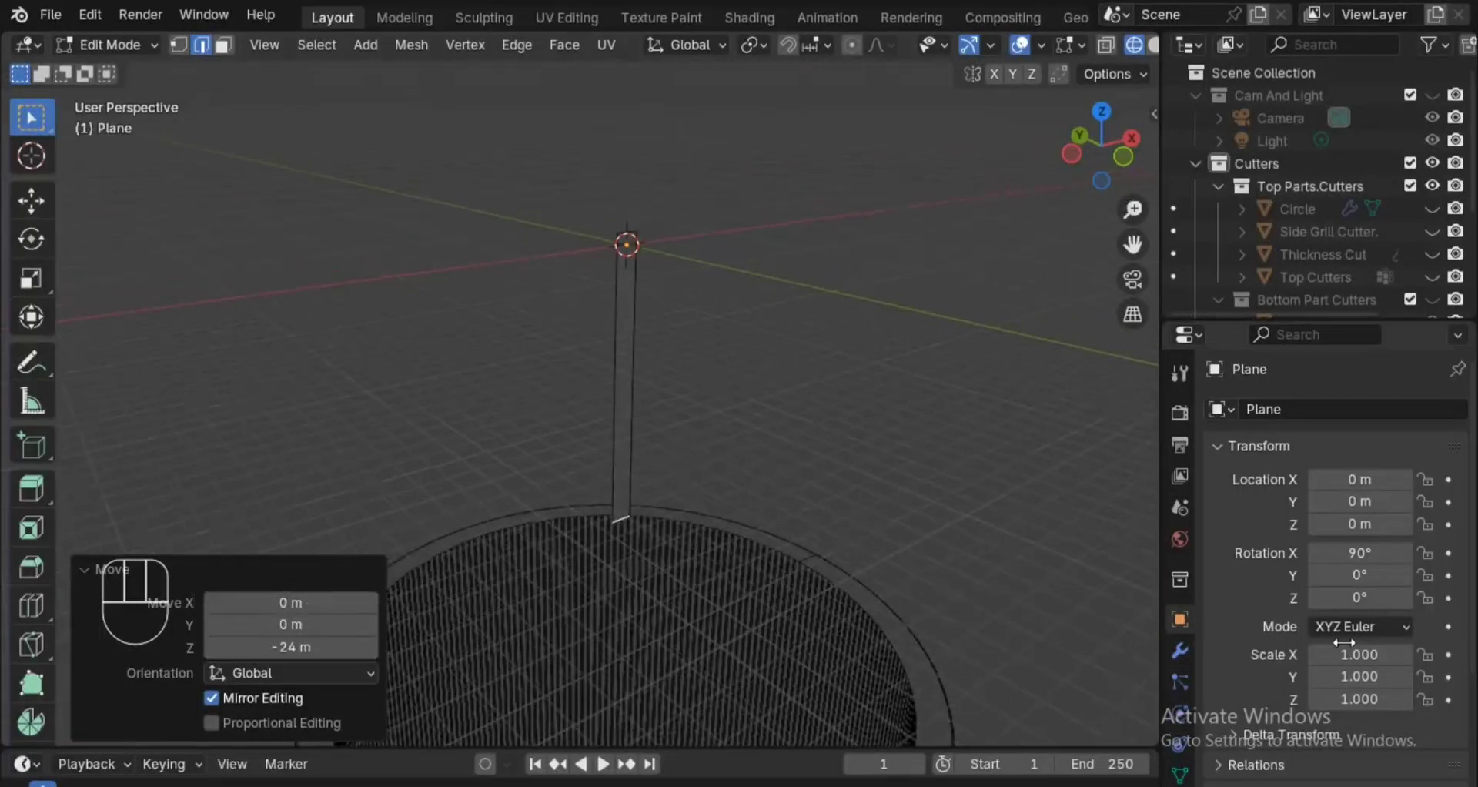
click(1359, 655)
mouse_move(1359, 655)
mouse_down()
mouse_move(1359, 677)
mouse_move(1359, 655)
mouse_move(1432, 655)
mouse_move(1359, 654)
mouse_up()
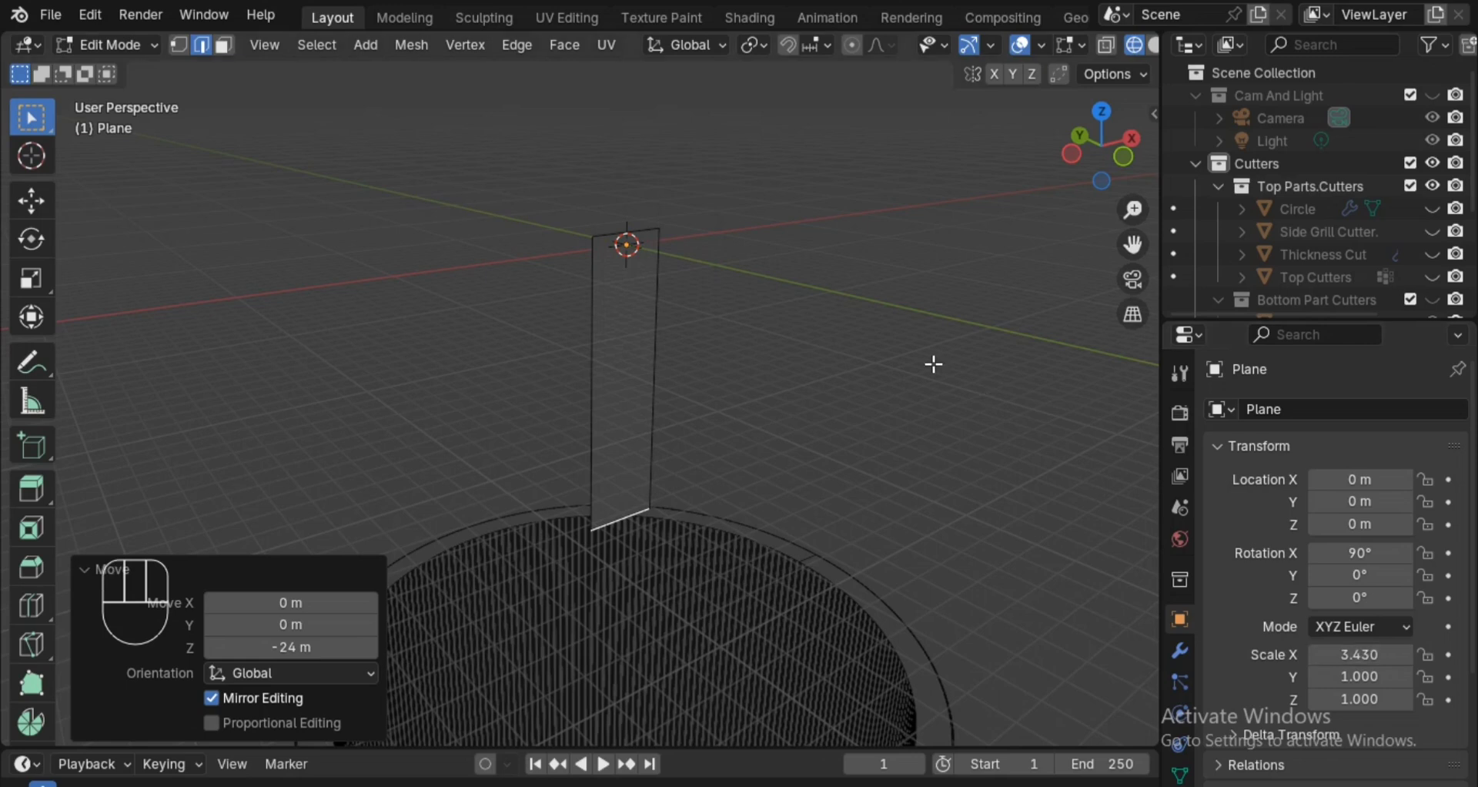
Undo the lower edge's 24 m move, and move that edge 25.5 m down along the global Z axis.
key(ctrl+z)
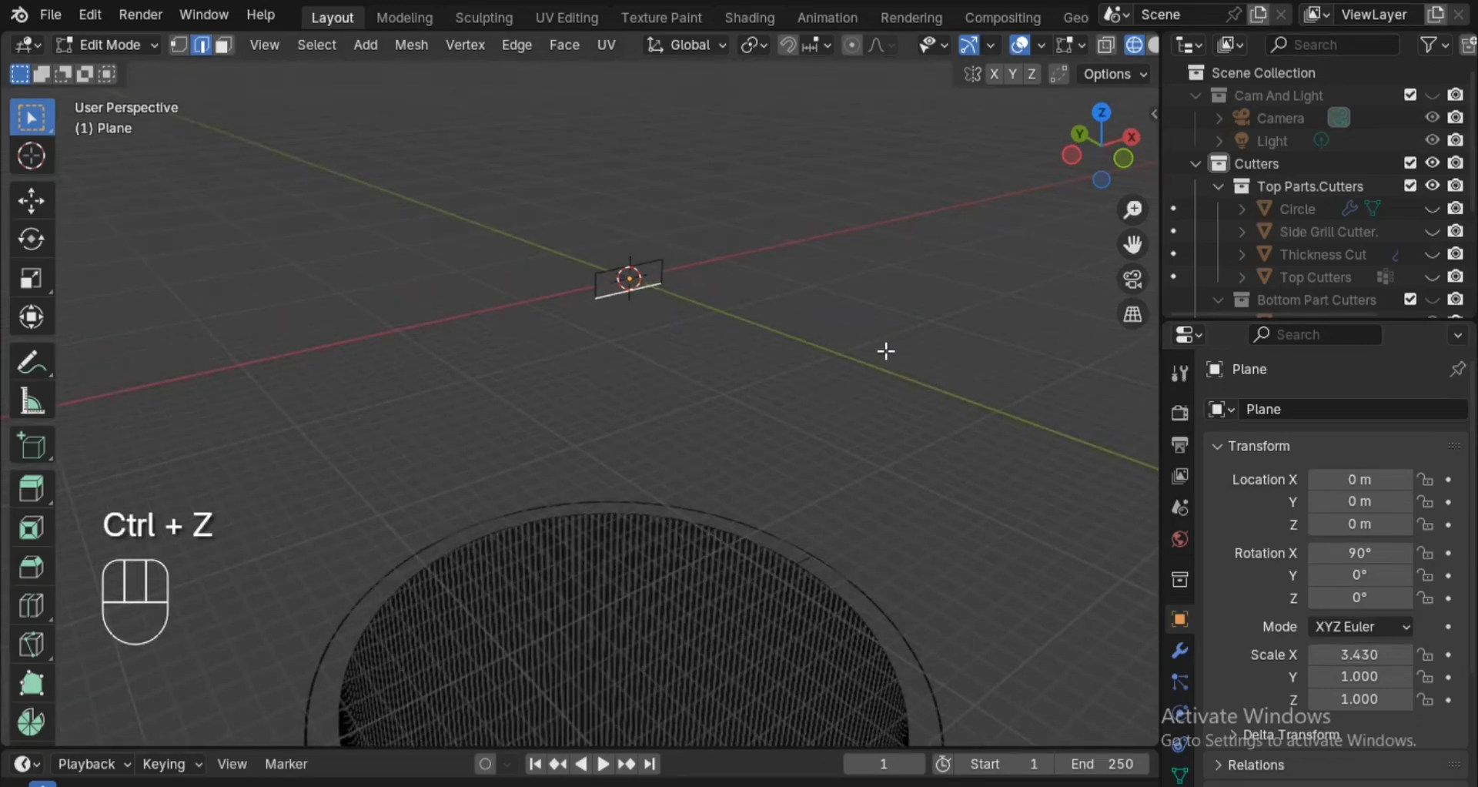
key(g)
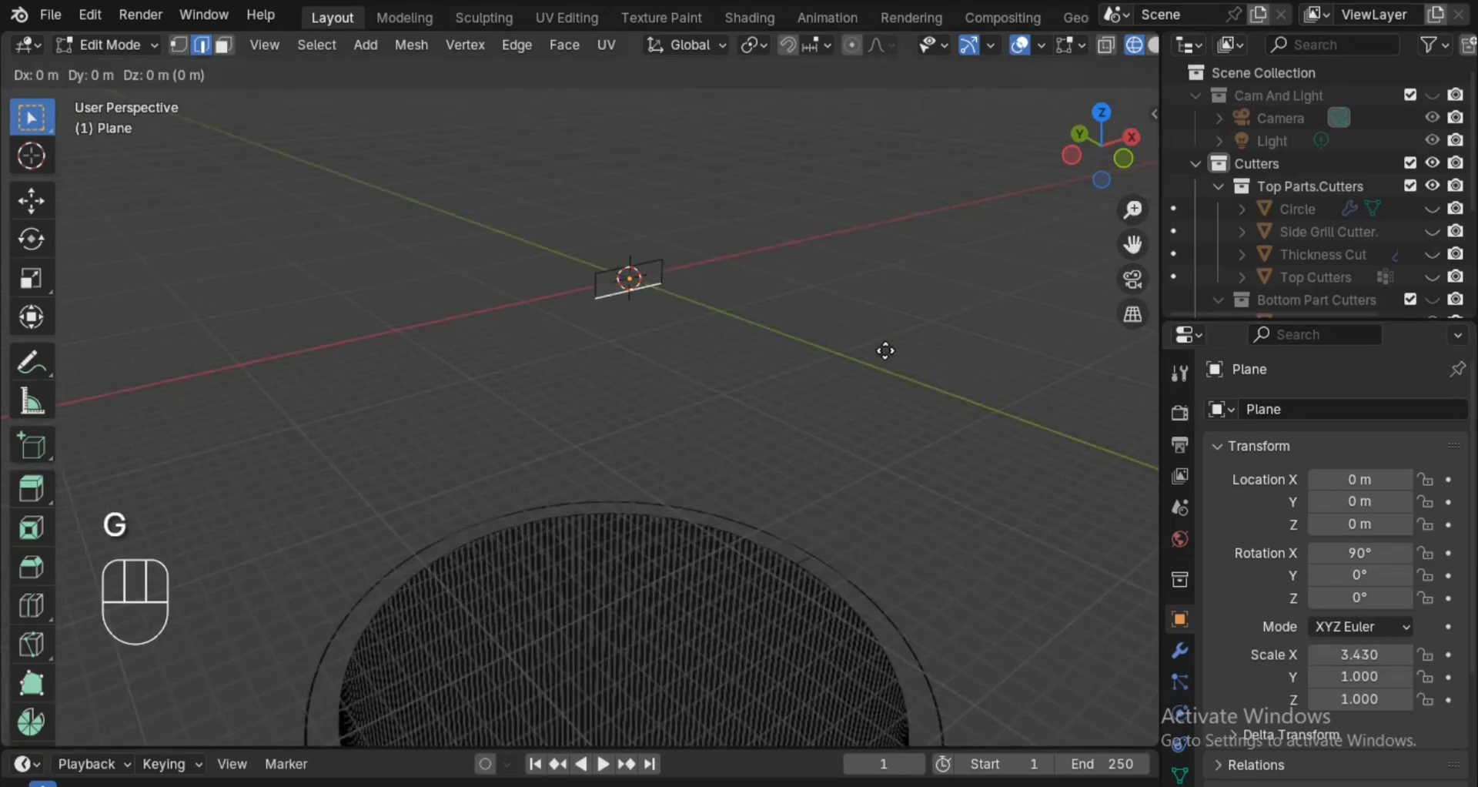
key(z)
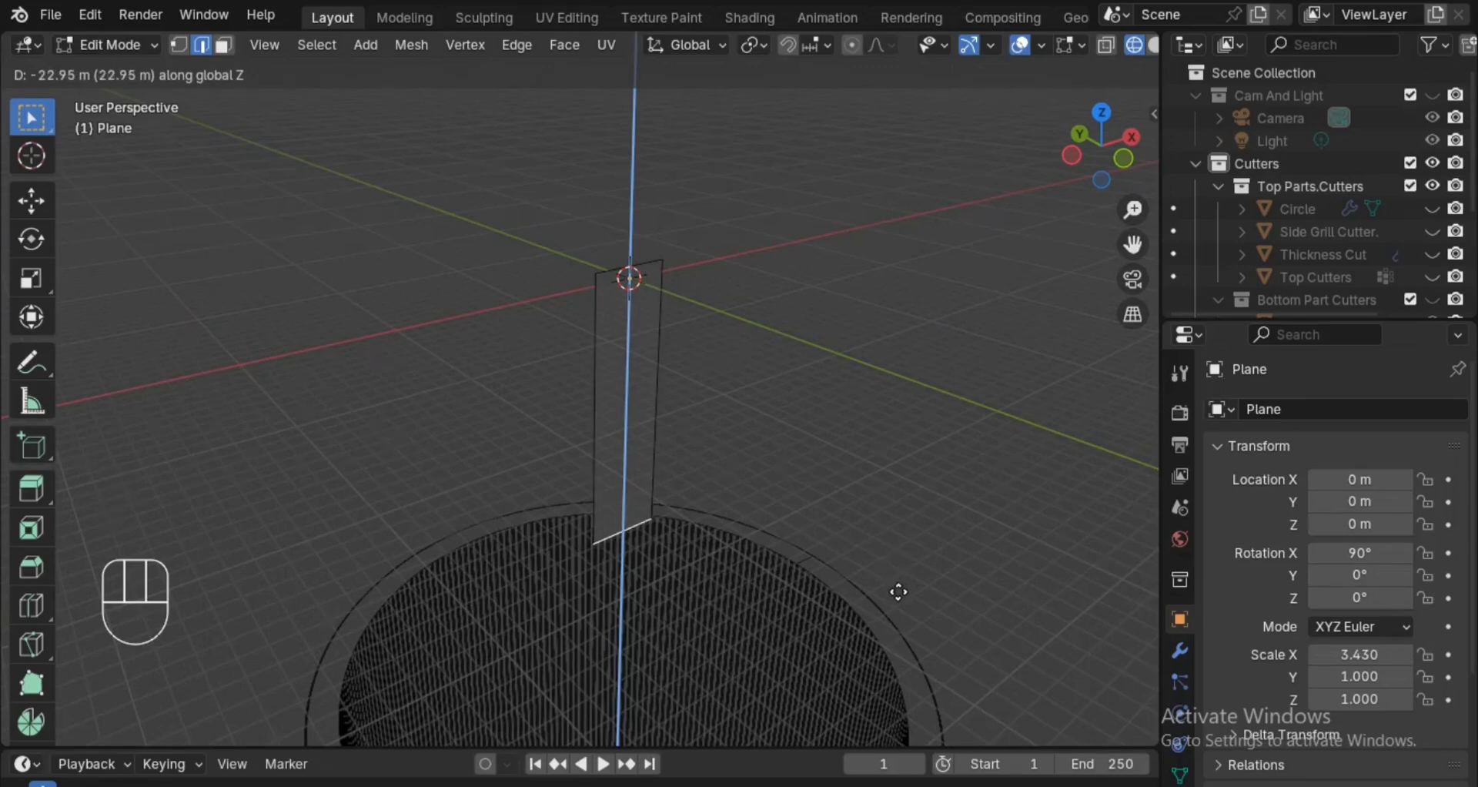
text(25.5)
click(899, 591)
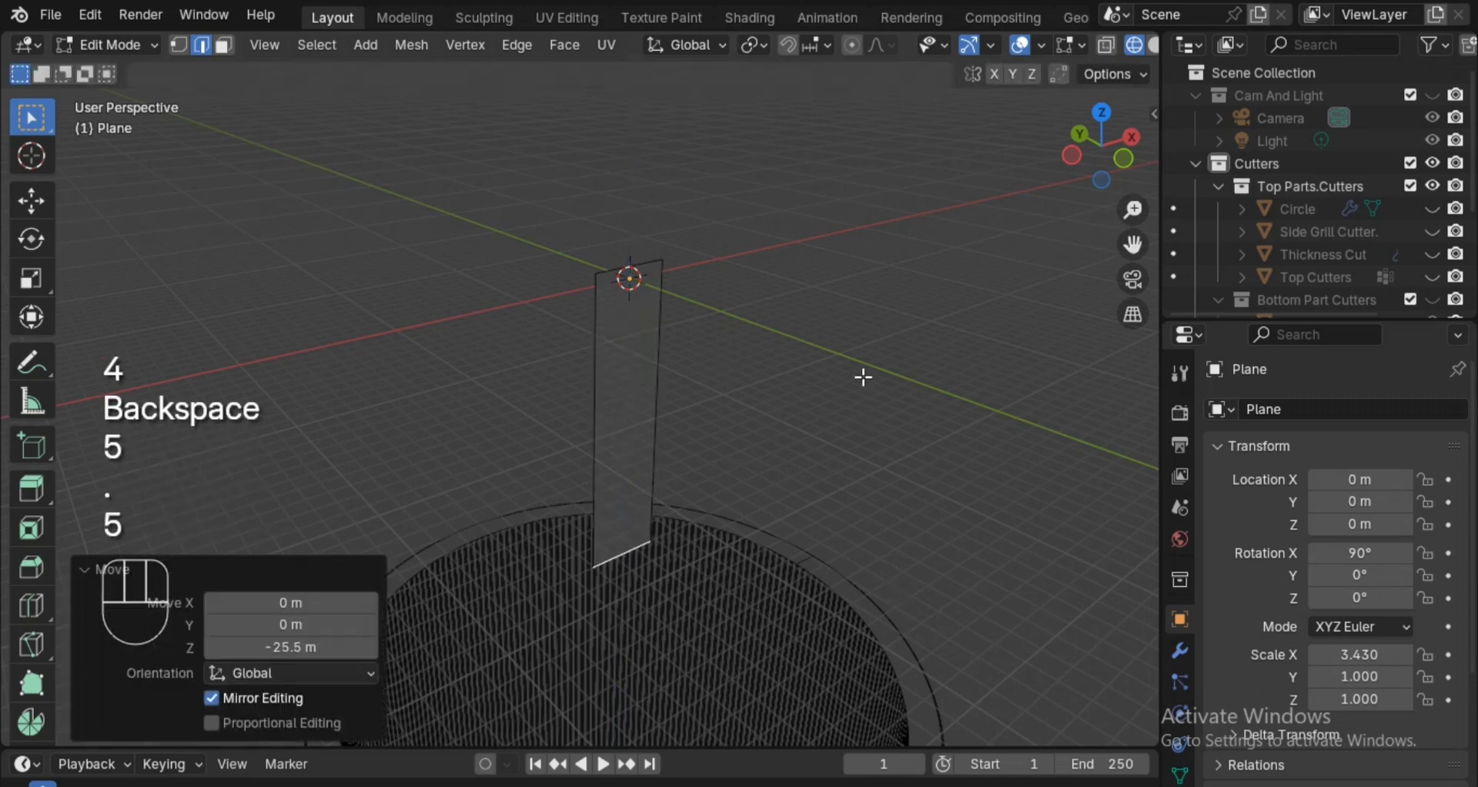
Return to Object Mode and move the plane about 65 m down along the global Z axis.
key(Tab)
mouse_move(856, 391)
ctrl+alt+mouse_down()
mouse_move(835, 558)
mouse_move(842, 331)
mouse_move(850, 367)
ctrl+alt+mouse_up()
key(g)
key(z)
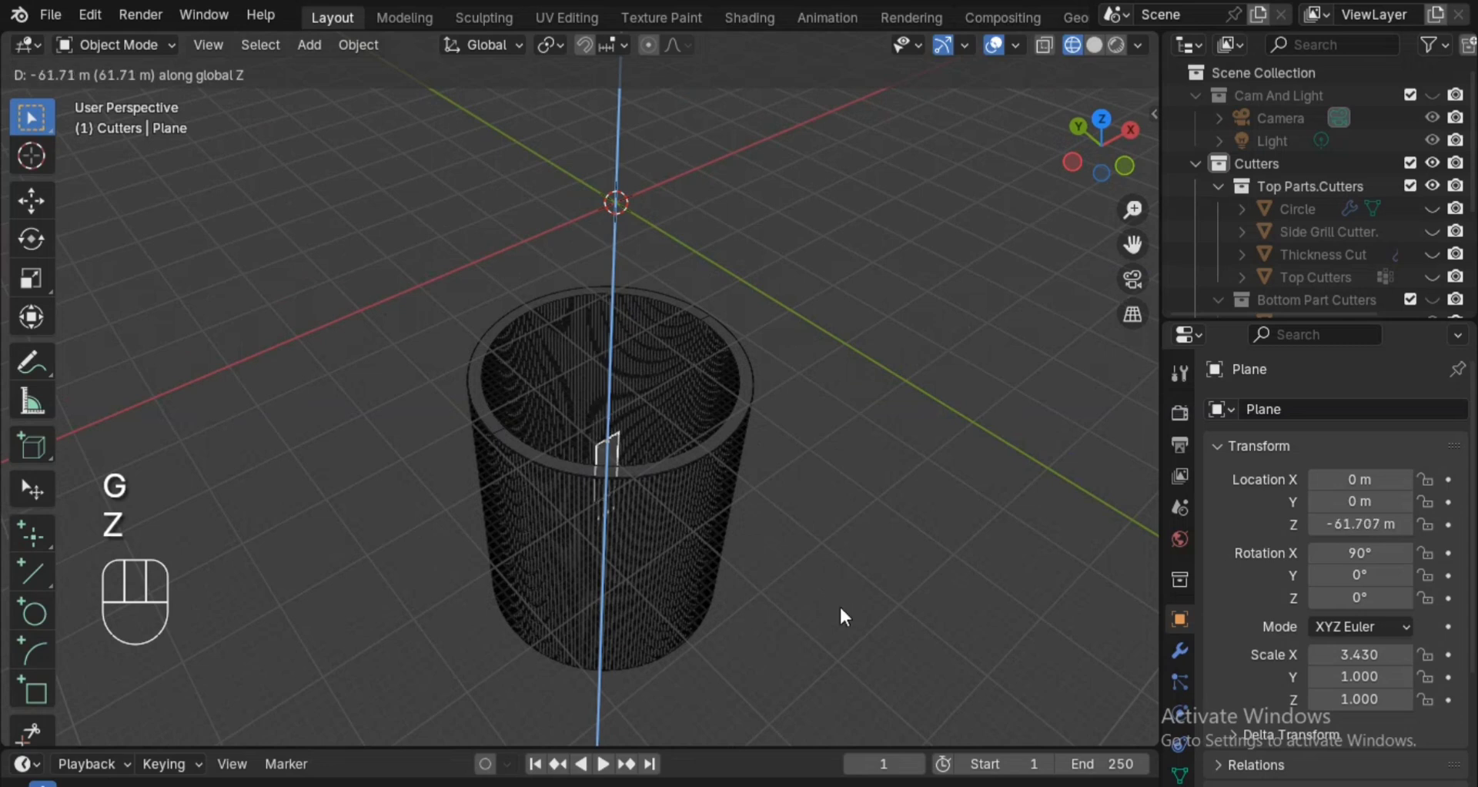
click(841, 608)
In the left orthographic view, move the plane along global Y to about -34.7 m, outside the cylinder wall.
click(1078, 155)
key(z)
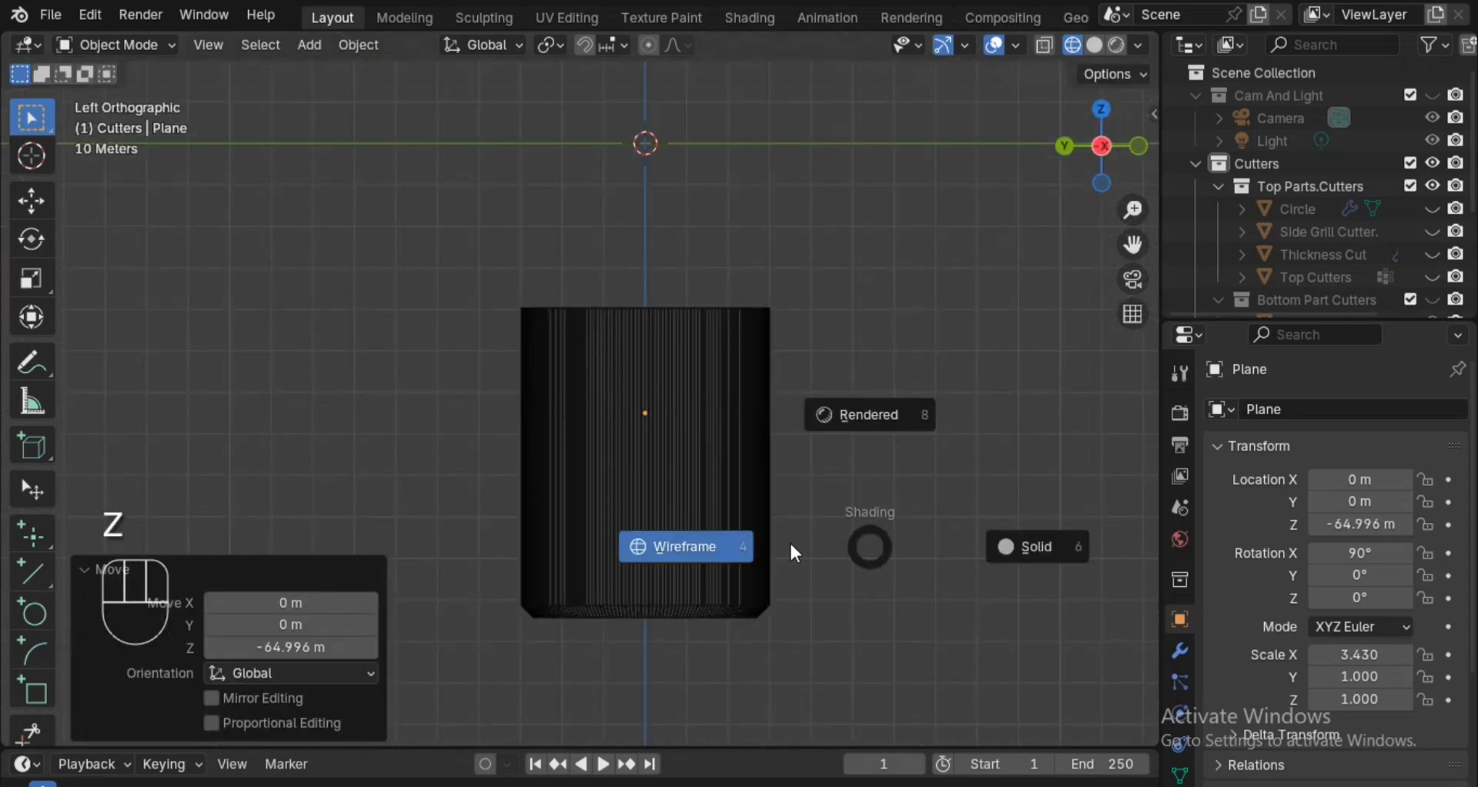
key(alt+z)
key(alt+z)
scroll(807, 562, up, 1)
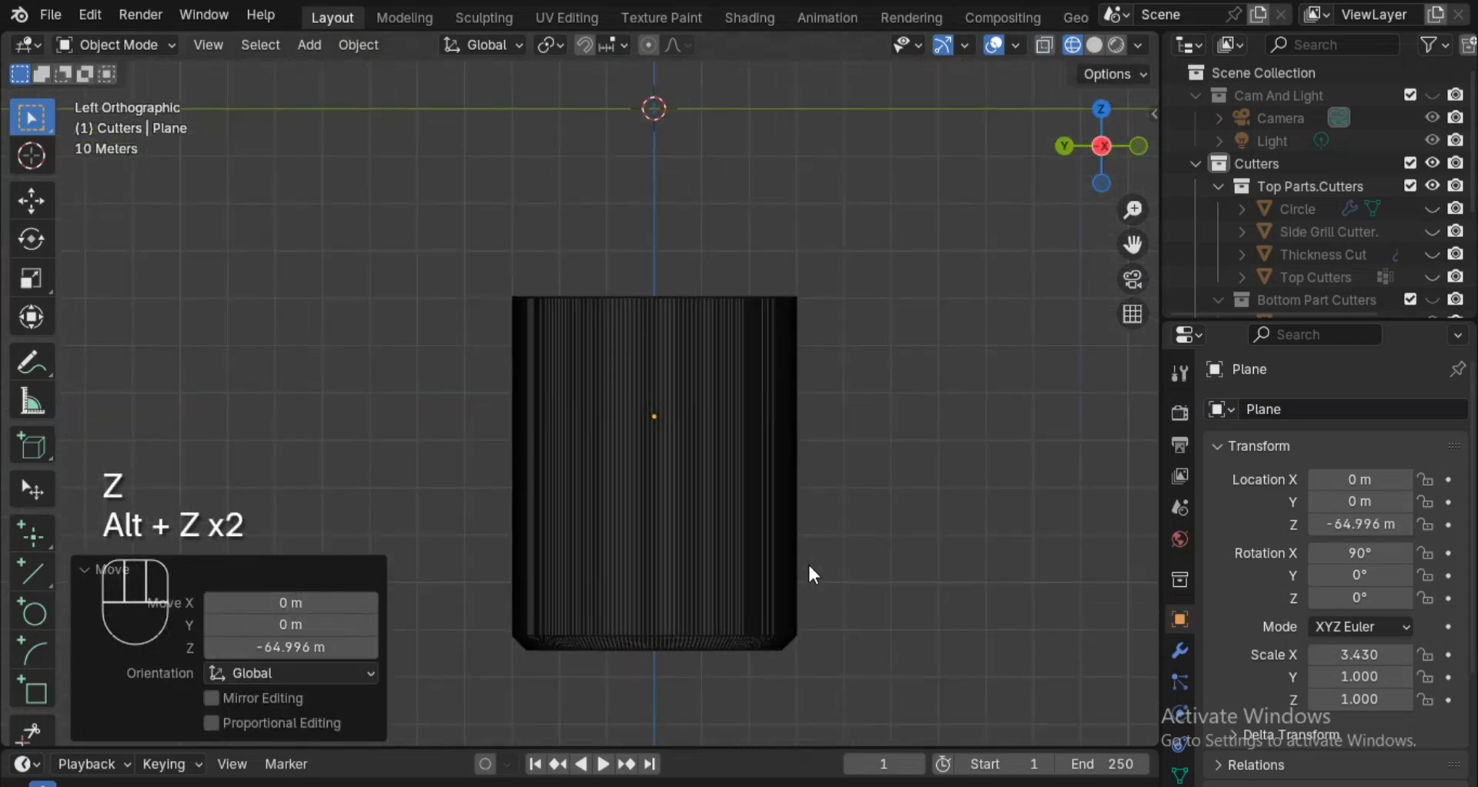
key(g)
key(y)
key(x)
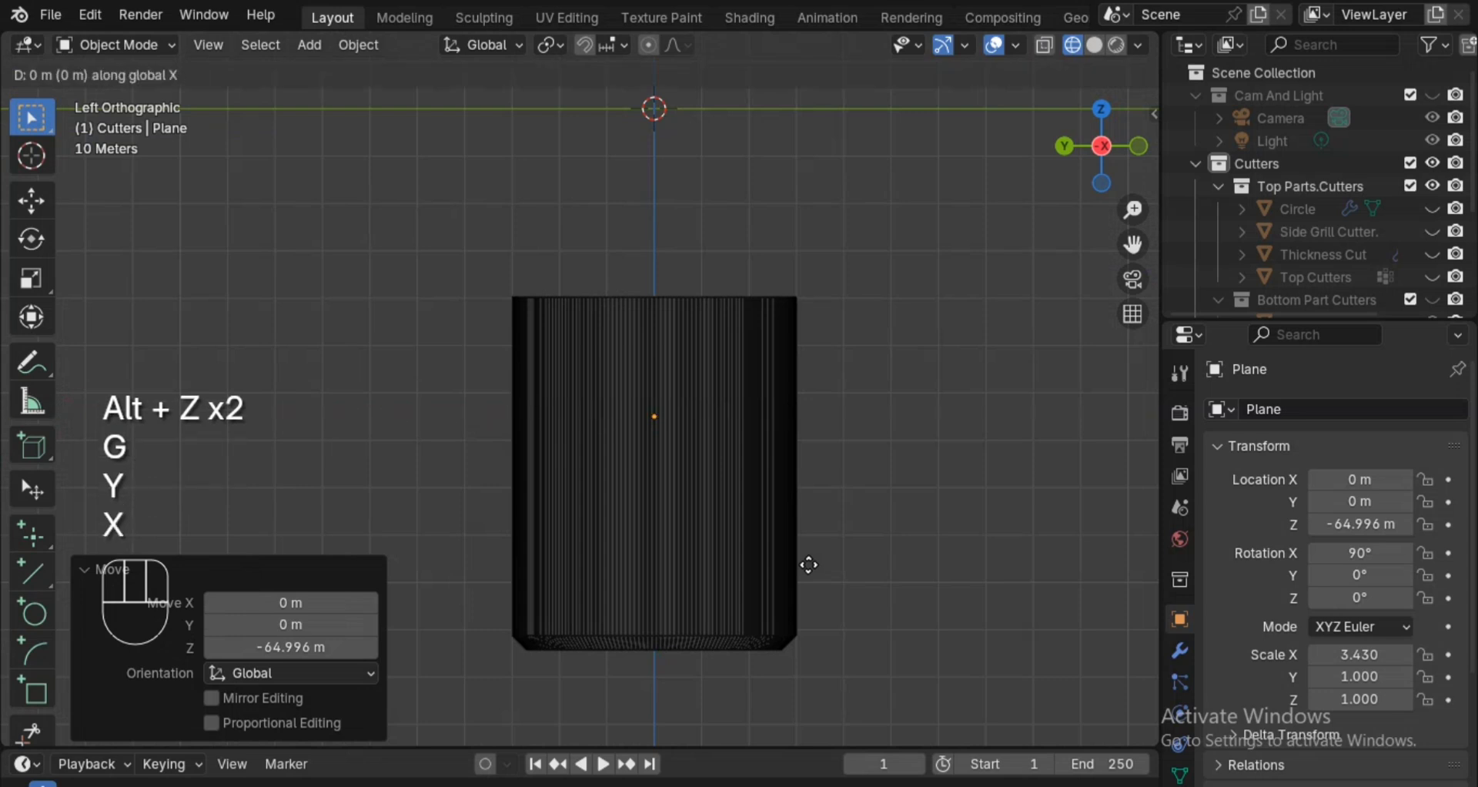
key(y)
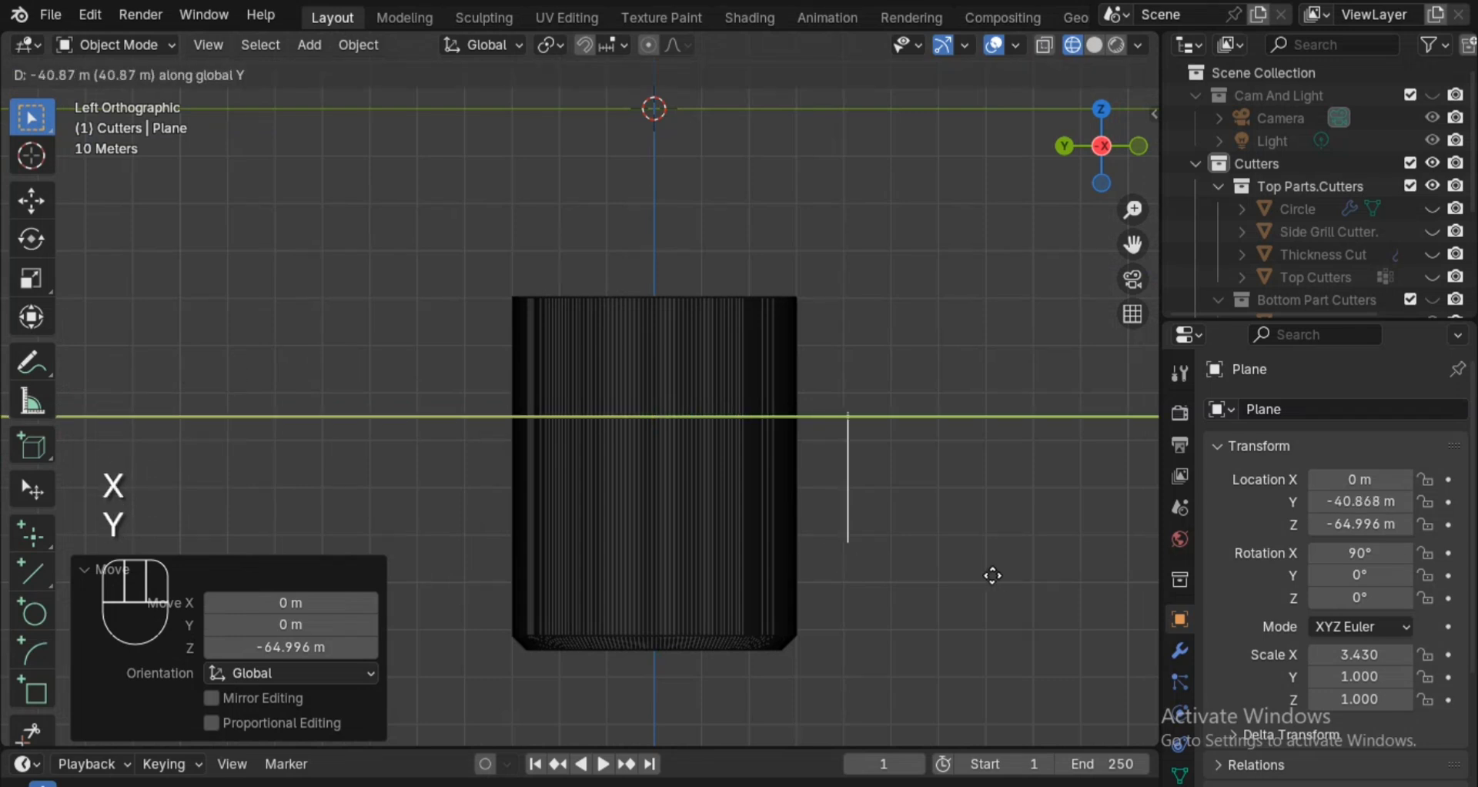
click(963, 574)
Lower the plane along global Z to about -85.37 m, beside the lower part of the cylinder.
shift+middle_drag(959, 583, 949, 512)
key(g)
key(z)
click(950, 579)
ctrl+alt+drag(973, 587, 976, 526)
alt+shift+drag(1020, 693, 922, 545)
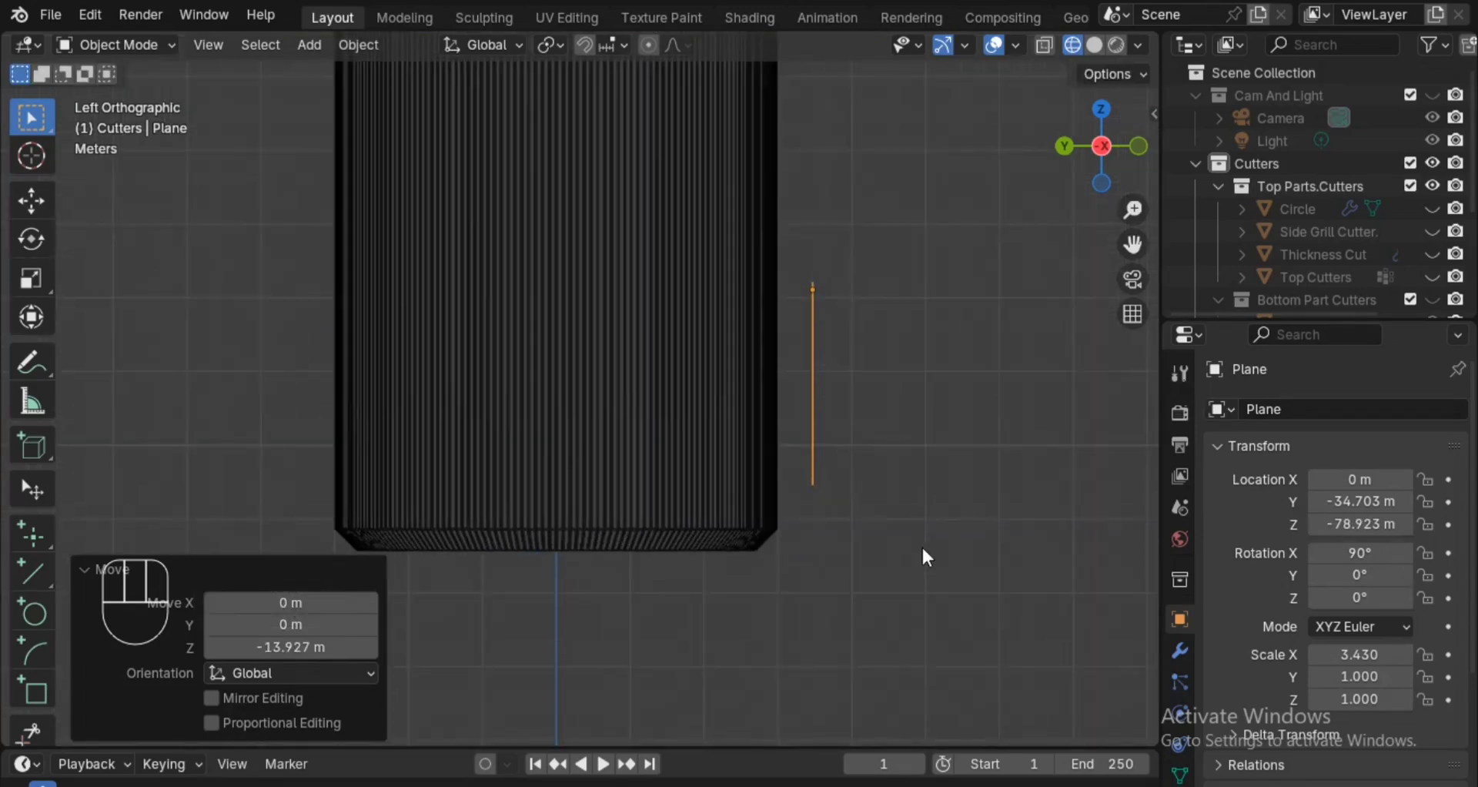
key(g)
key(z)
click(920, 607)
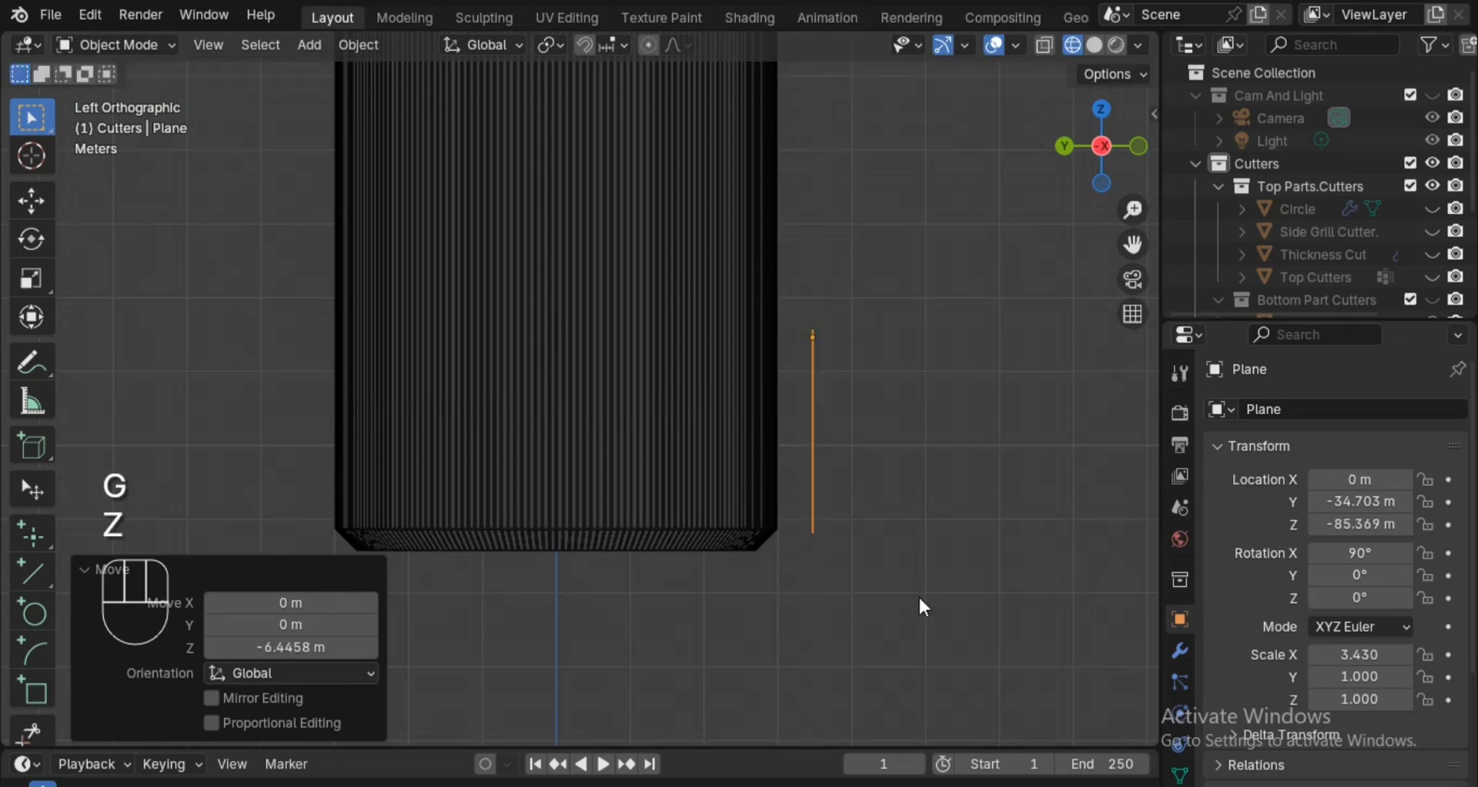
Move the plane about 5.13 m along global Y, onto the cylinder's outer wall.
key(g)
key(y)
key(x)
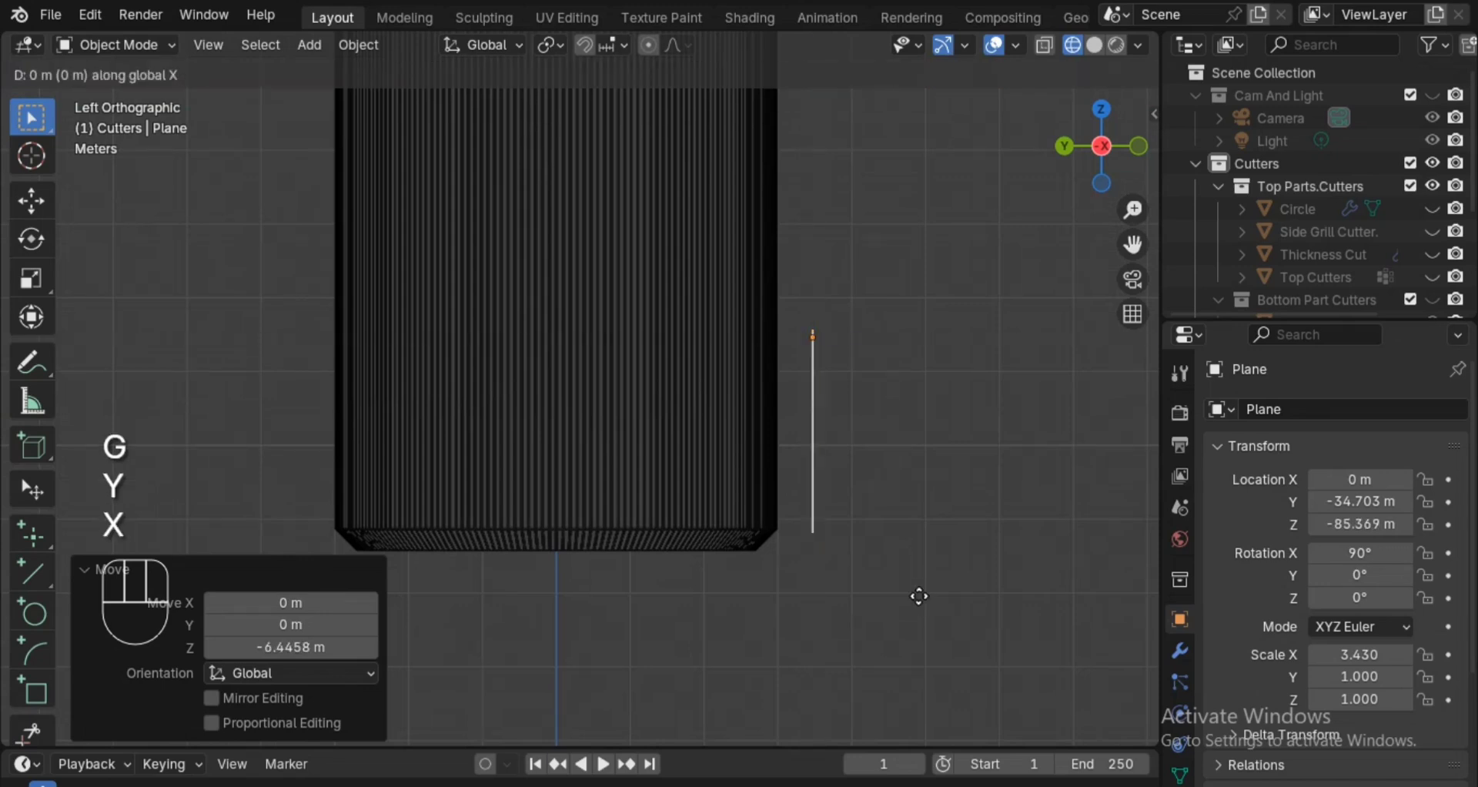
key(g)
key(y)
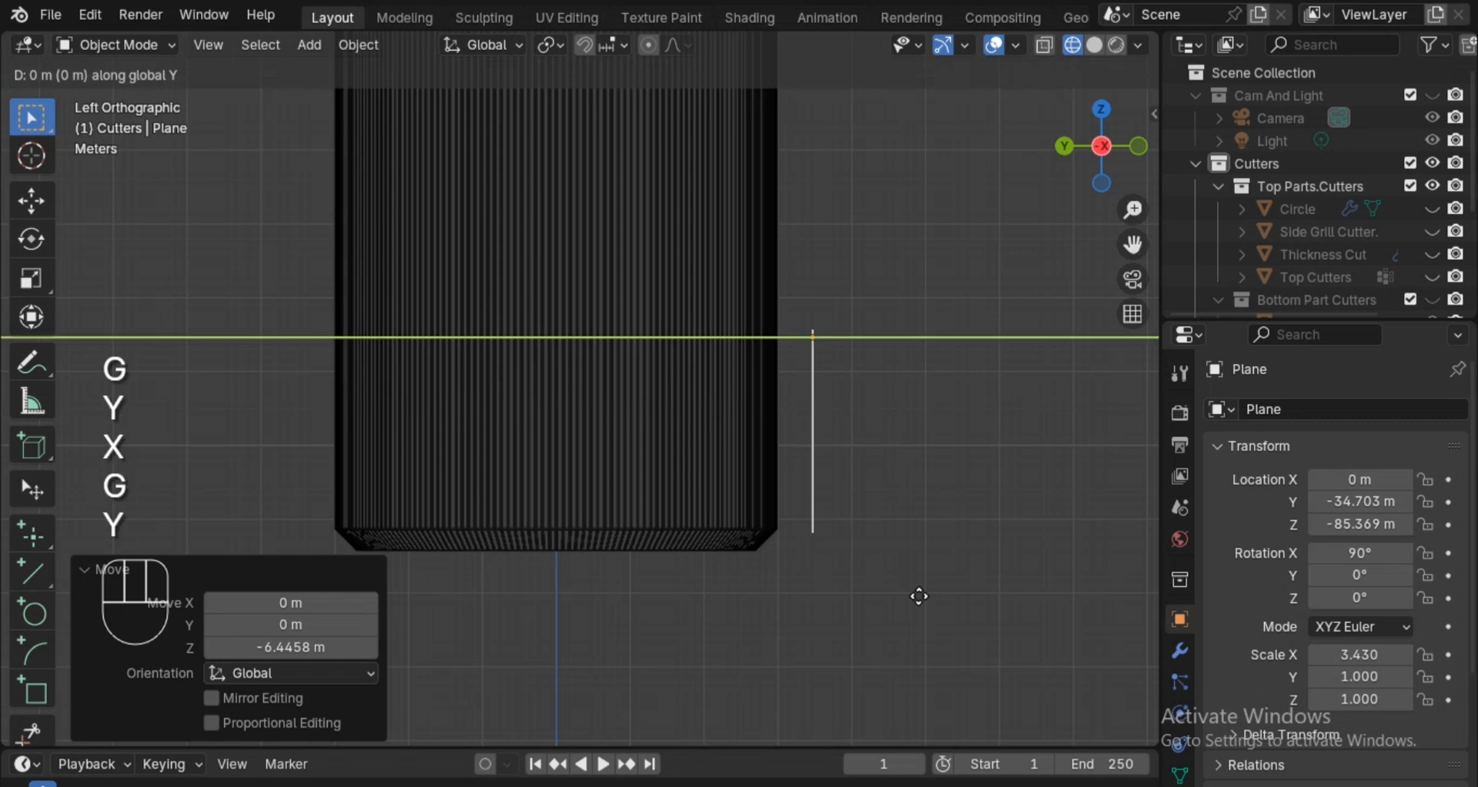
click(882, 581)
Add one horizontal loop cut to the plane in Edit Mode and slide it near the upper edge, factor about -0.806.
alt+drag(882, 580, 749, 529)
key(Tab)
key(alt+z)
key(ctrl+r)
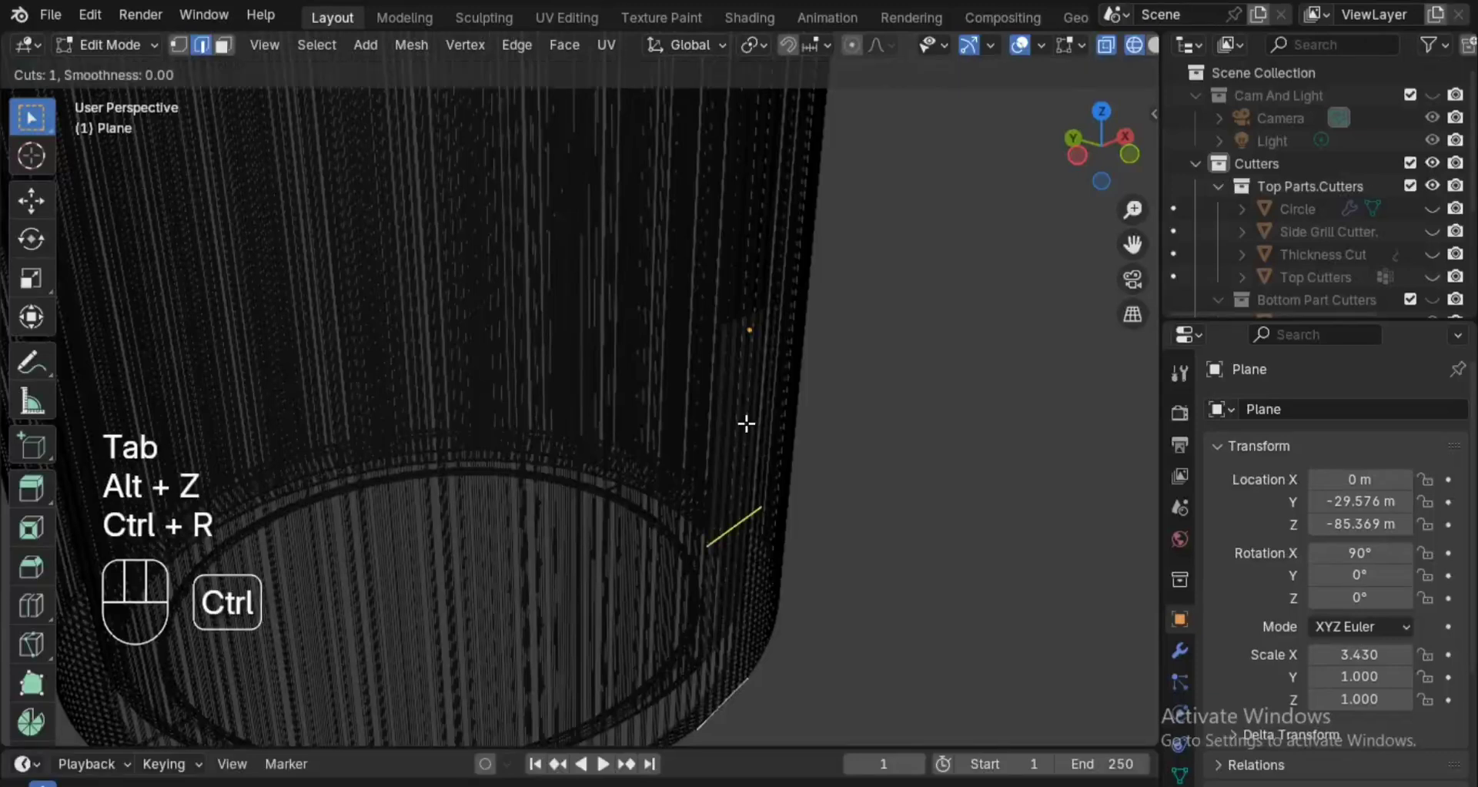
click(749, 330)
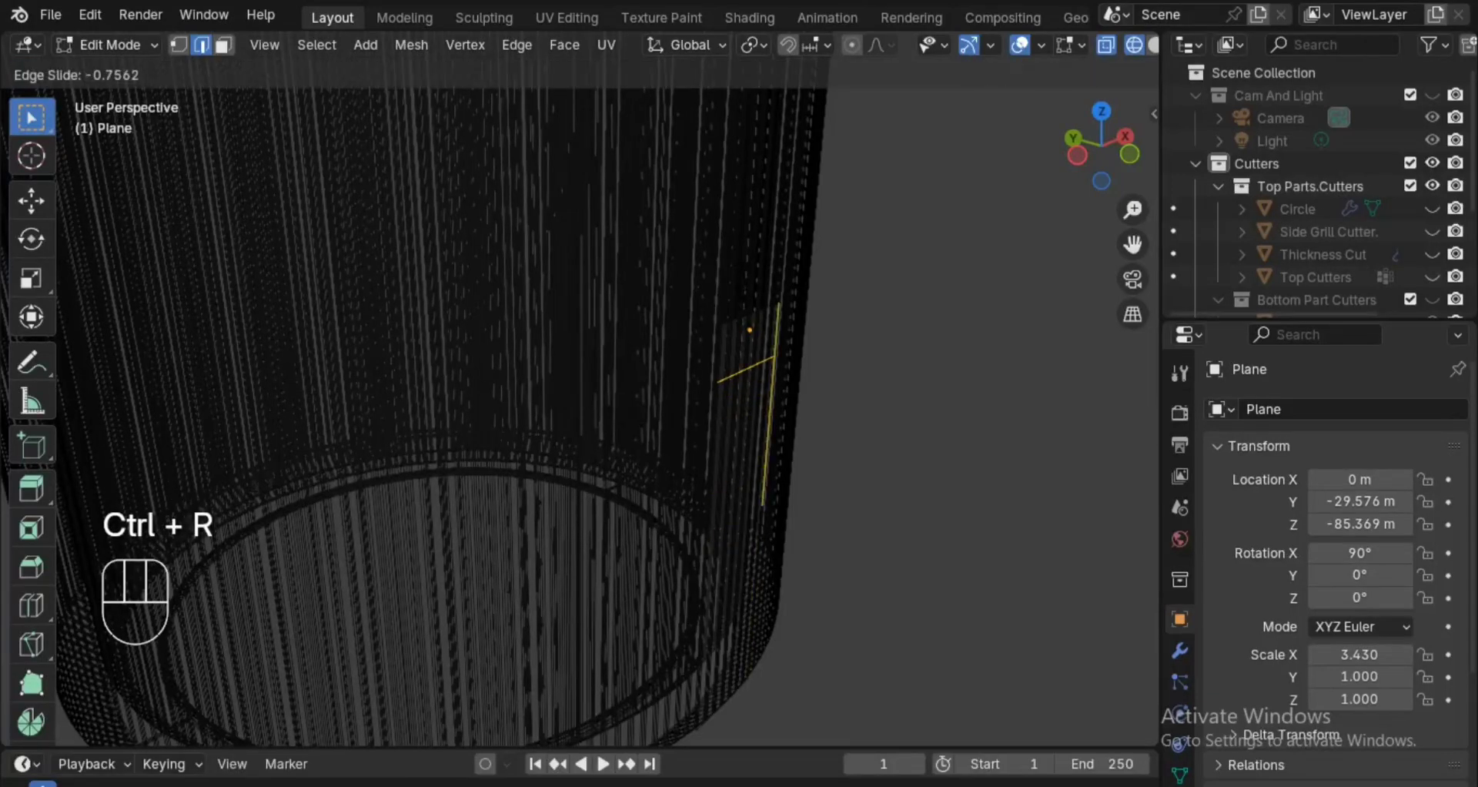
click(751, 330)
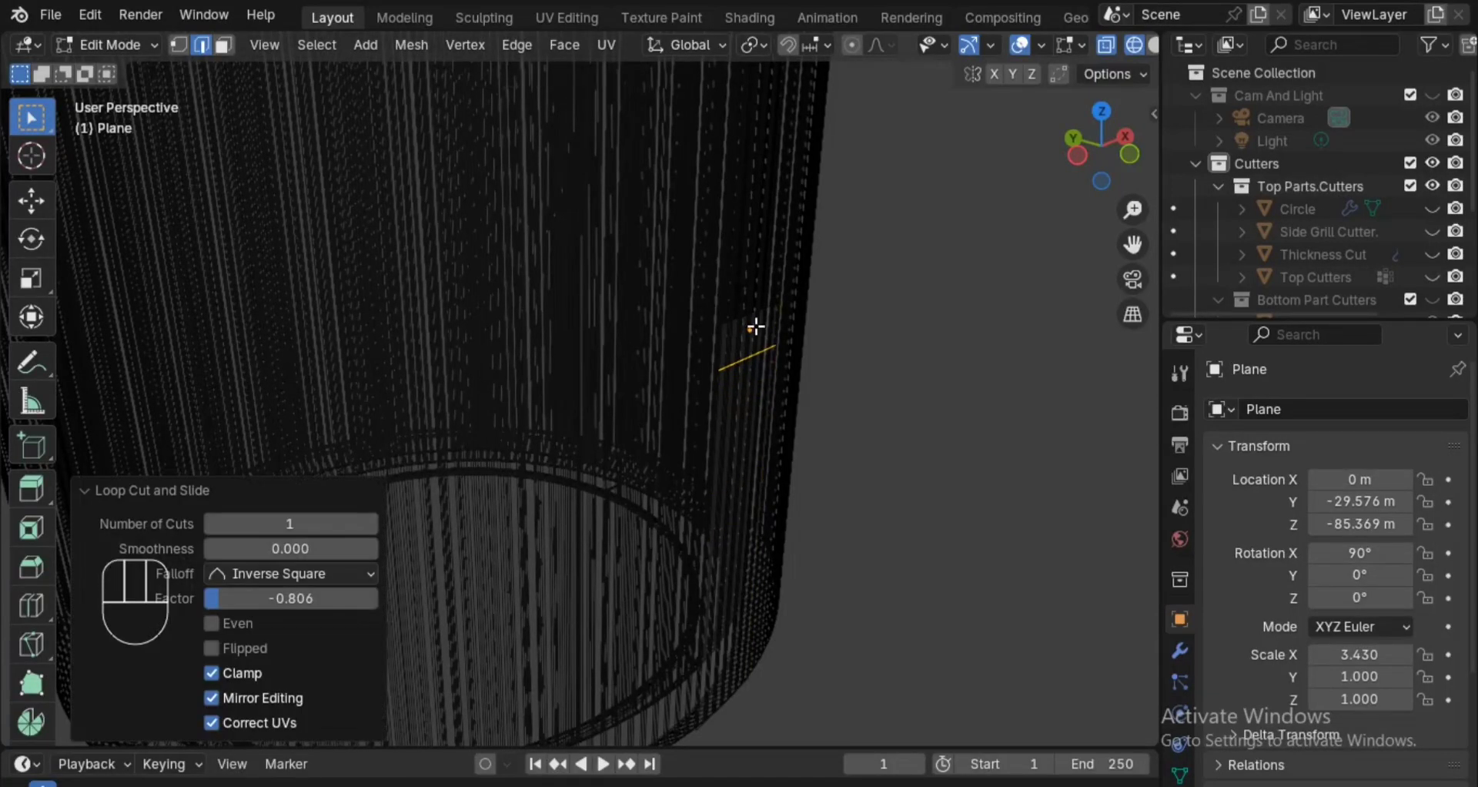
Select the plane's top edge and move it -0.9 m along the global Y axis.
alt+drag(836, 446, 831, 445)
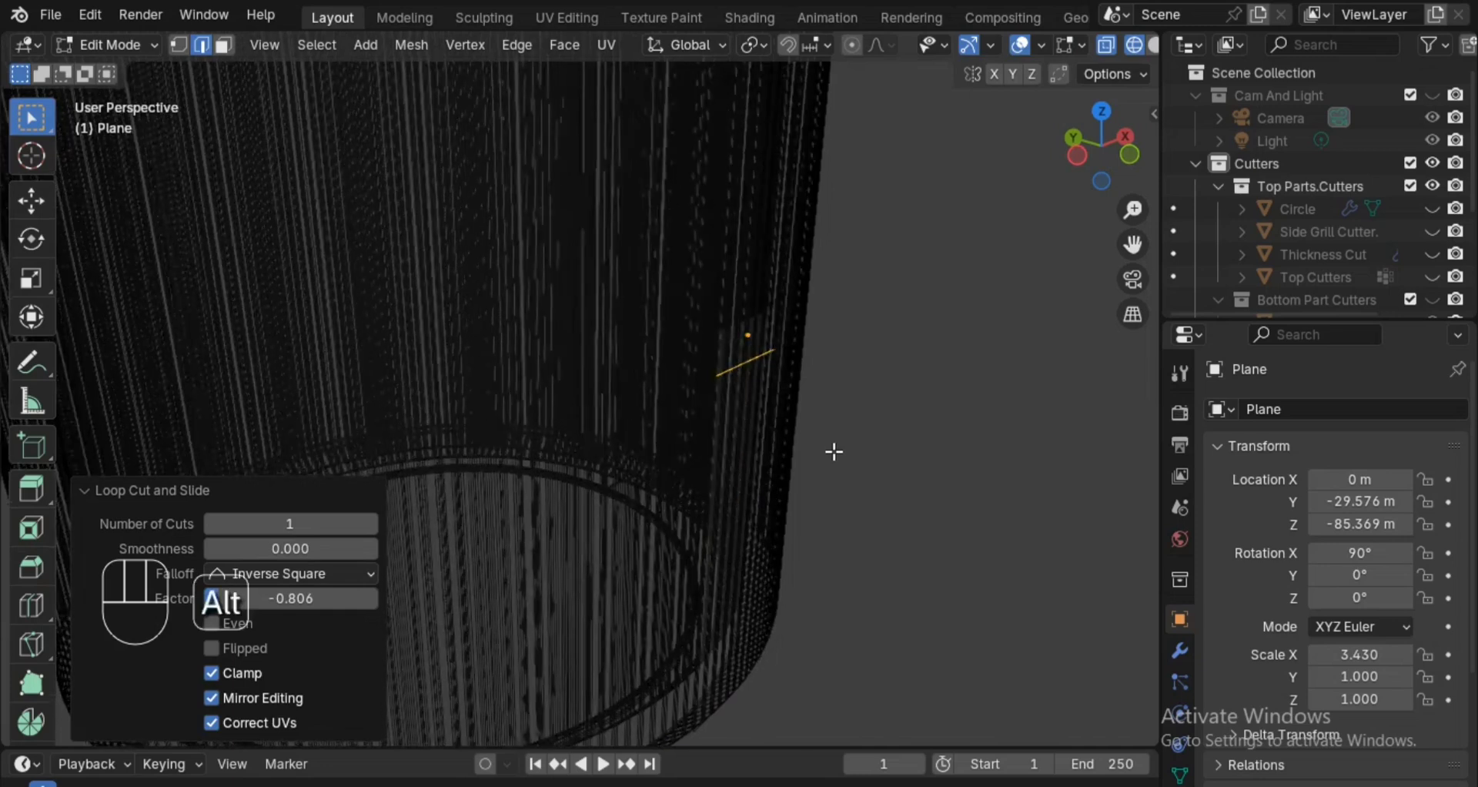
click(767, 315)
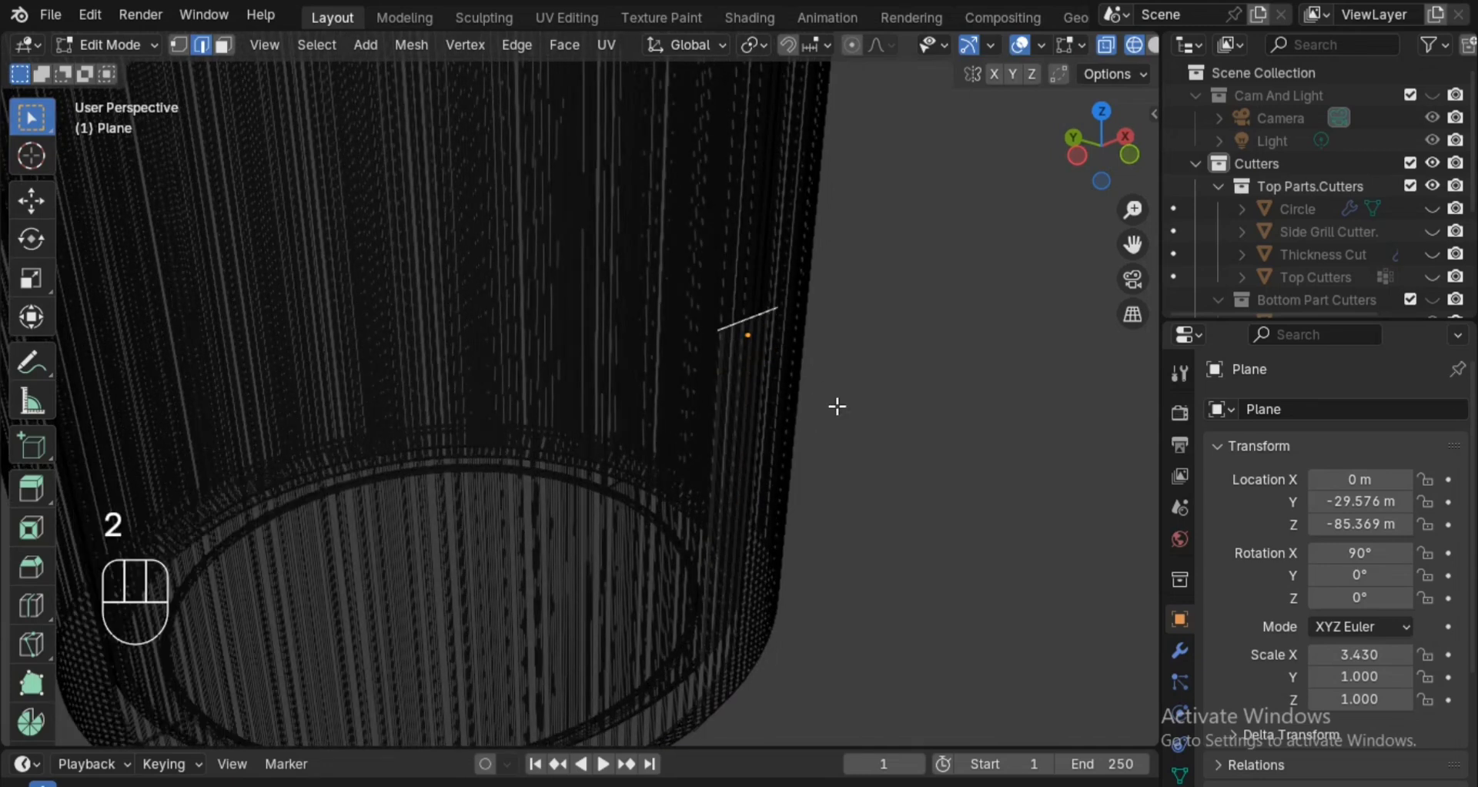
key(g)
key(y)
key(x)
key(y)
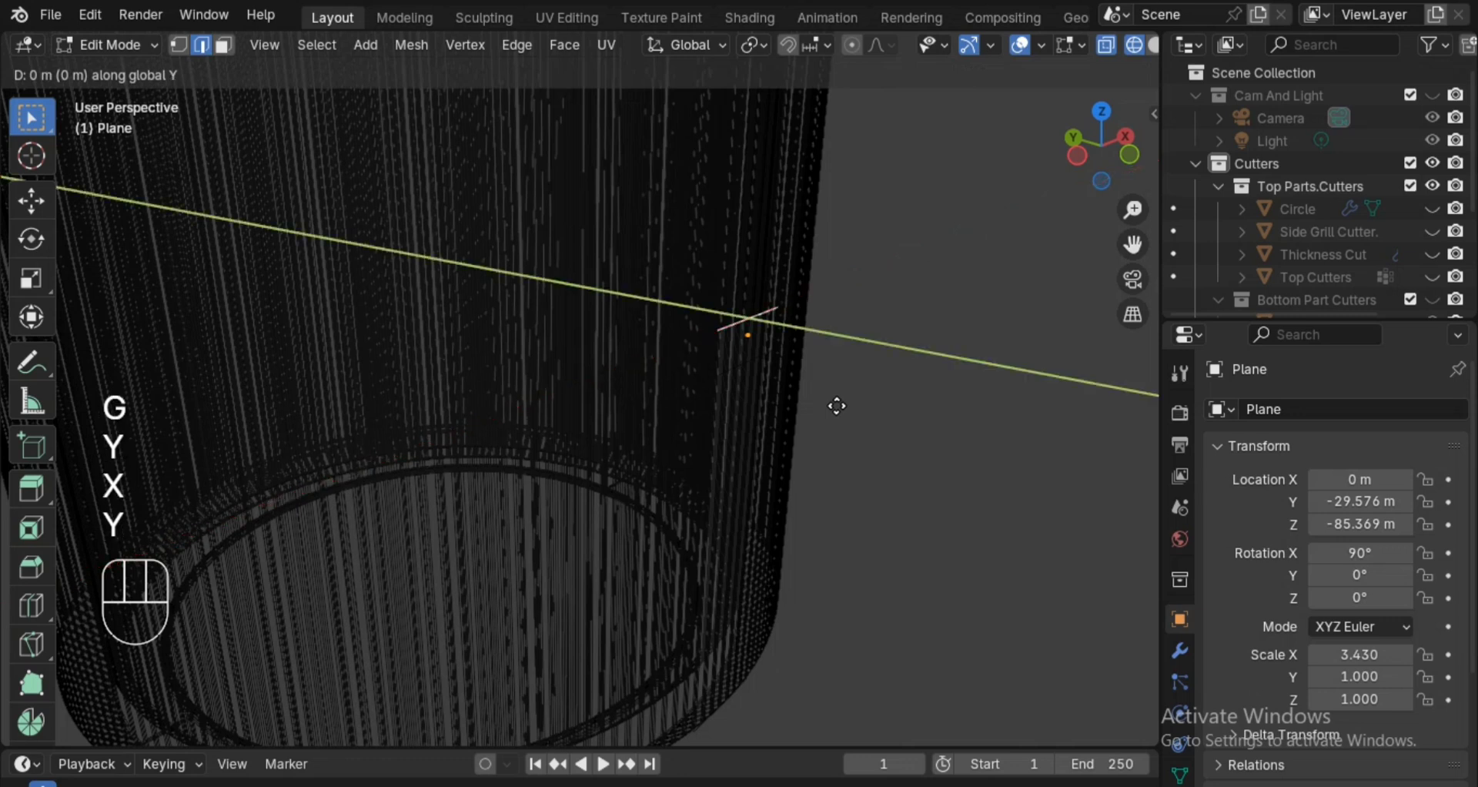
key(shift)
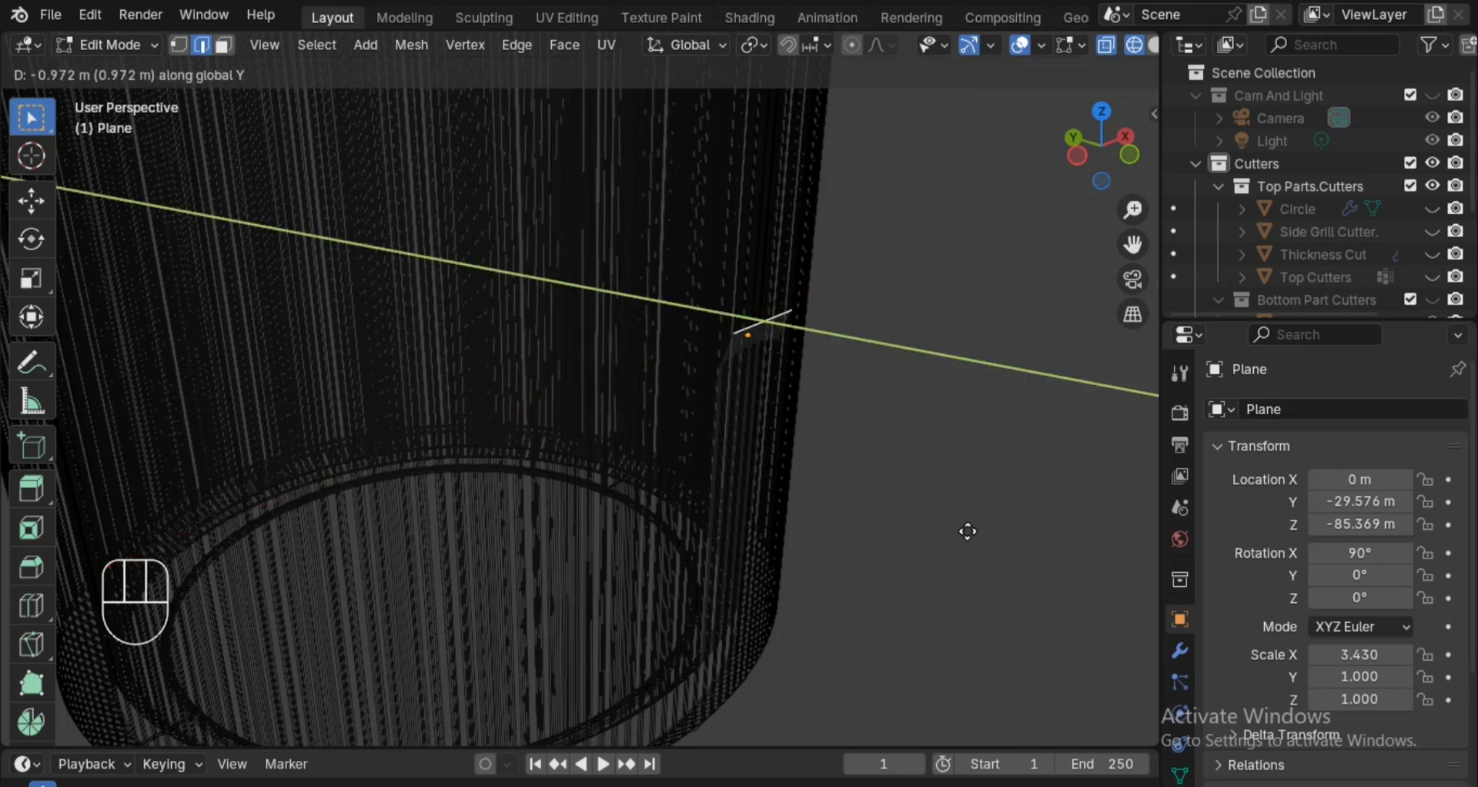
key(minus)
key(period)
key(9)
click(968, 532)
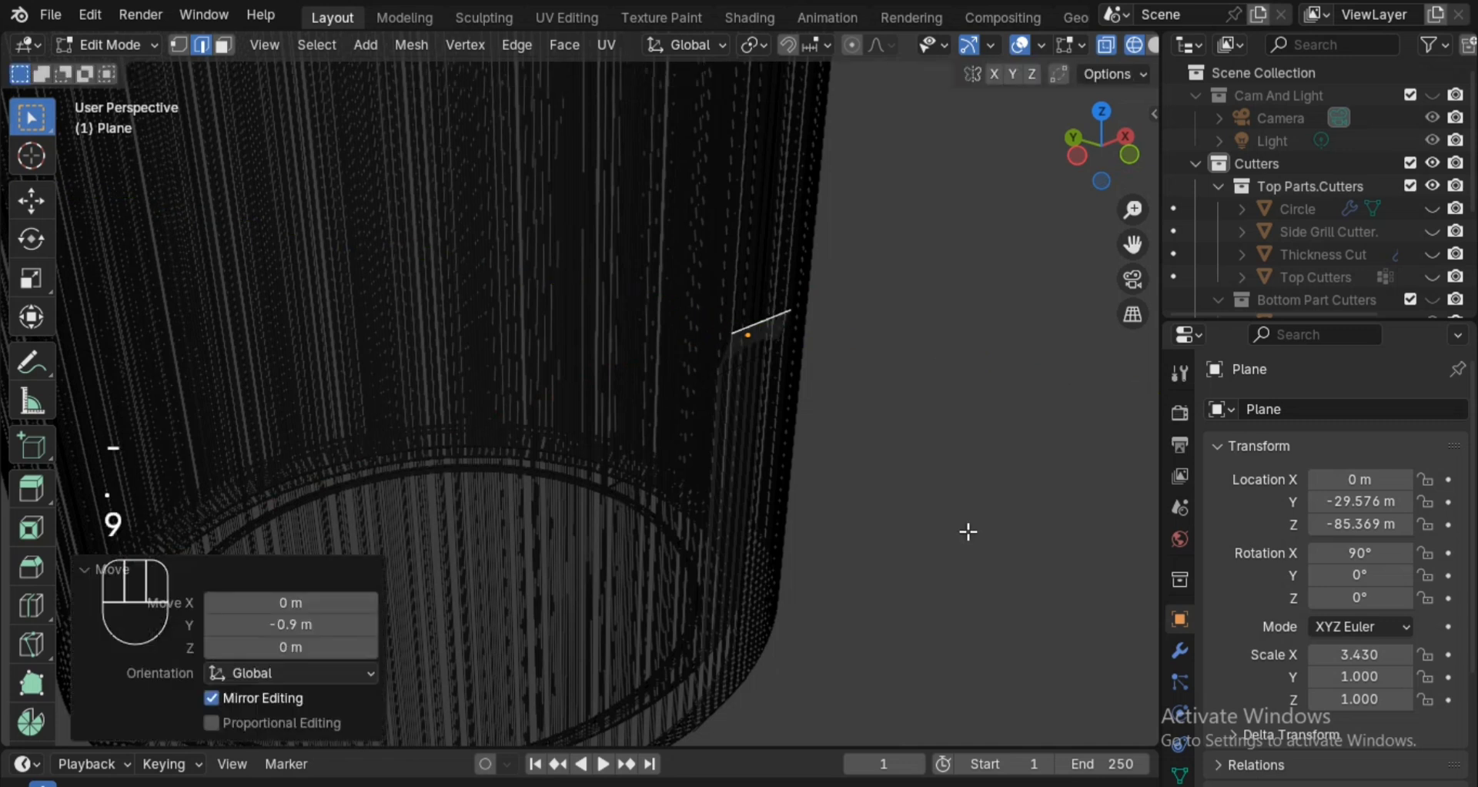
Move the plane's bottom edge about 4.7 m down along global Z, past the cylinder's base, and return to Object Mode.
key(alt+z)
key(alt+z)
middle_drag(908, 538, 835, 546)
key(alt+z)
key(alt+z)
click(714, 576)
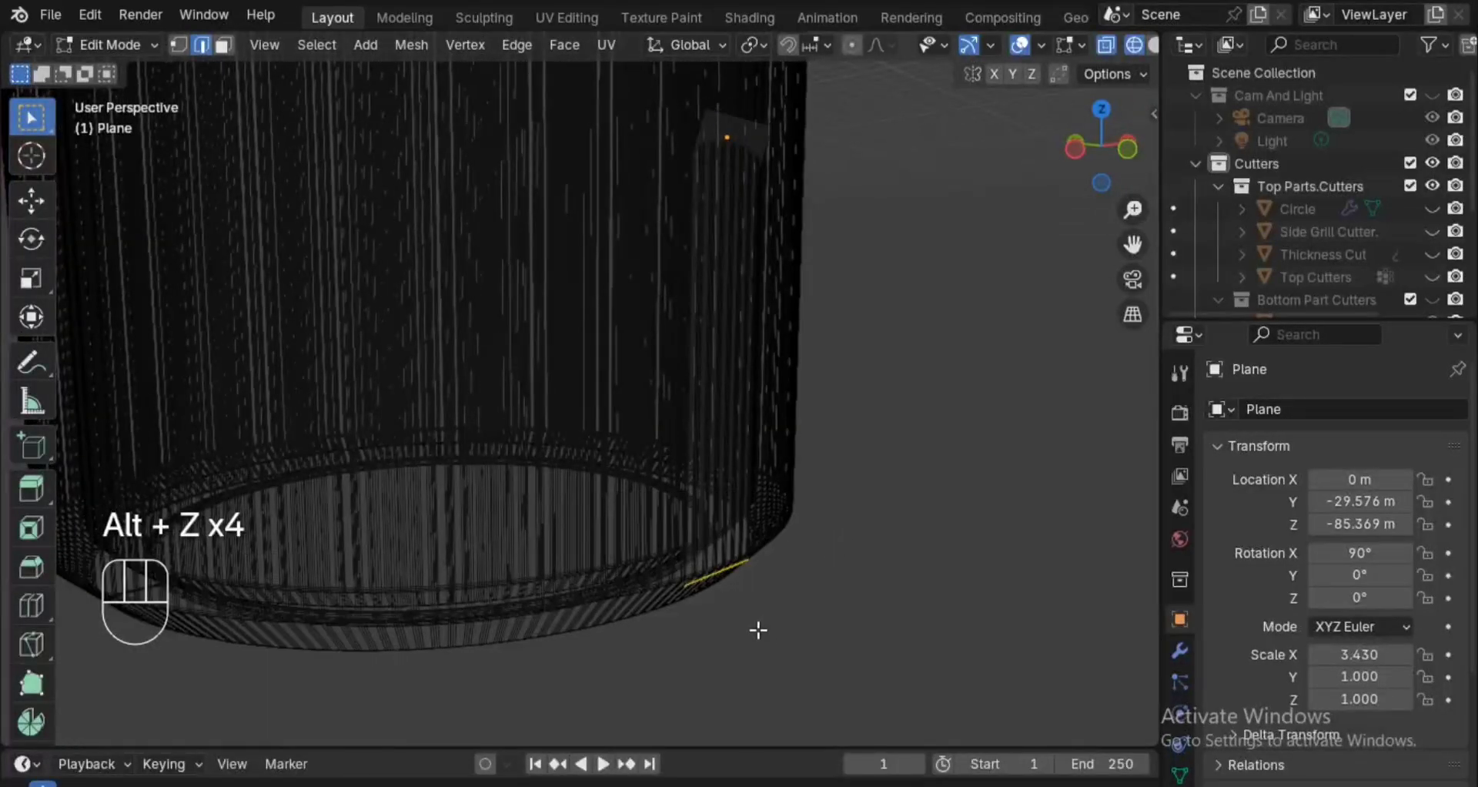
key(g)
key(z)
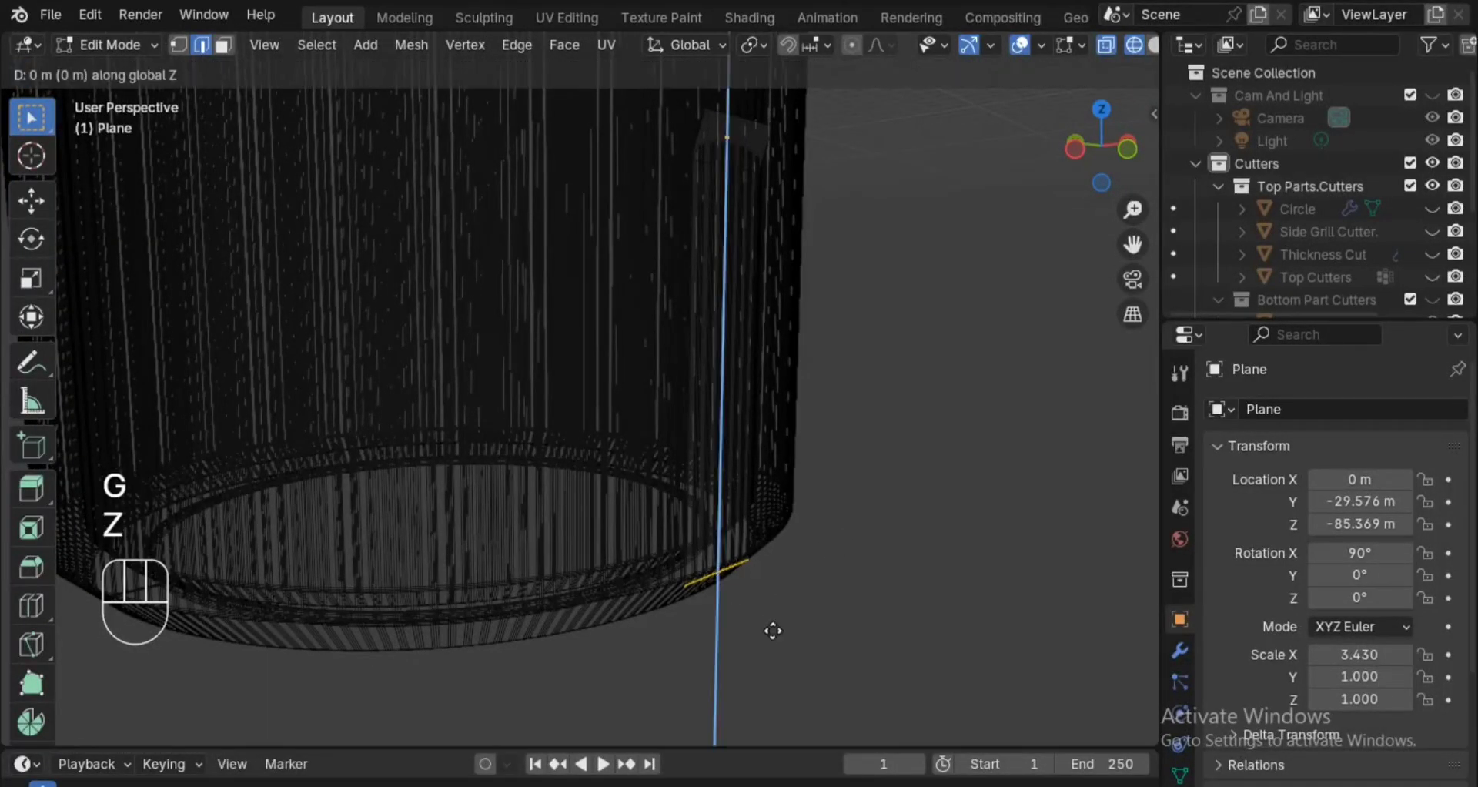
click(776, 613)
key(alt+z)
middle_drag(777, 613, 787, 645)
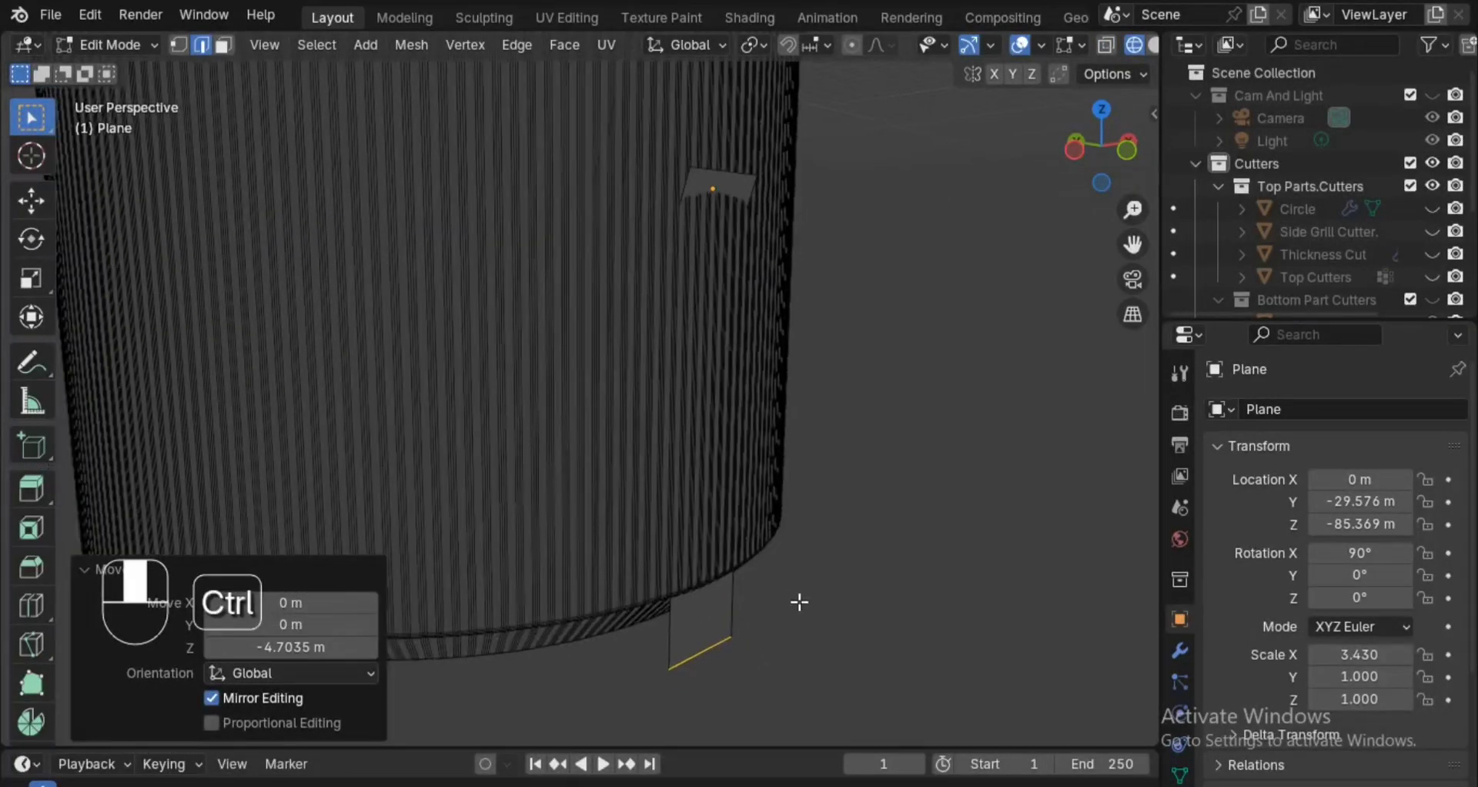
key(Tab)
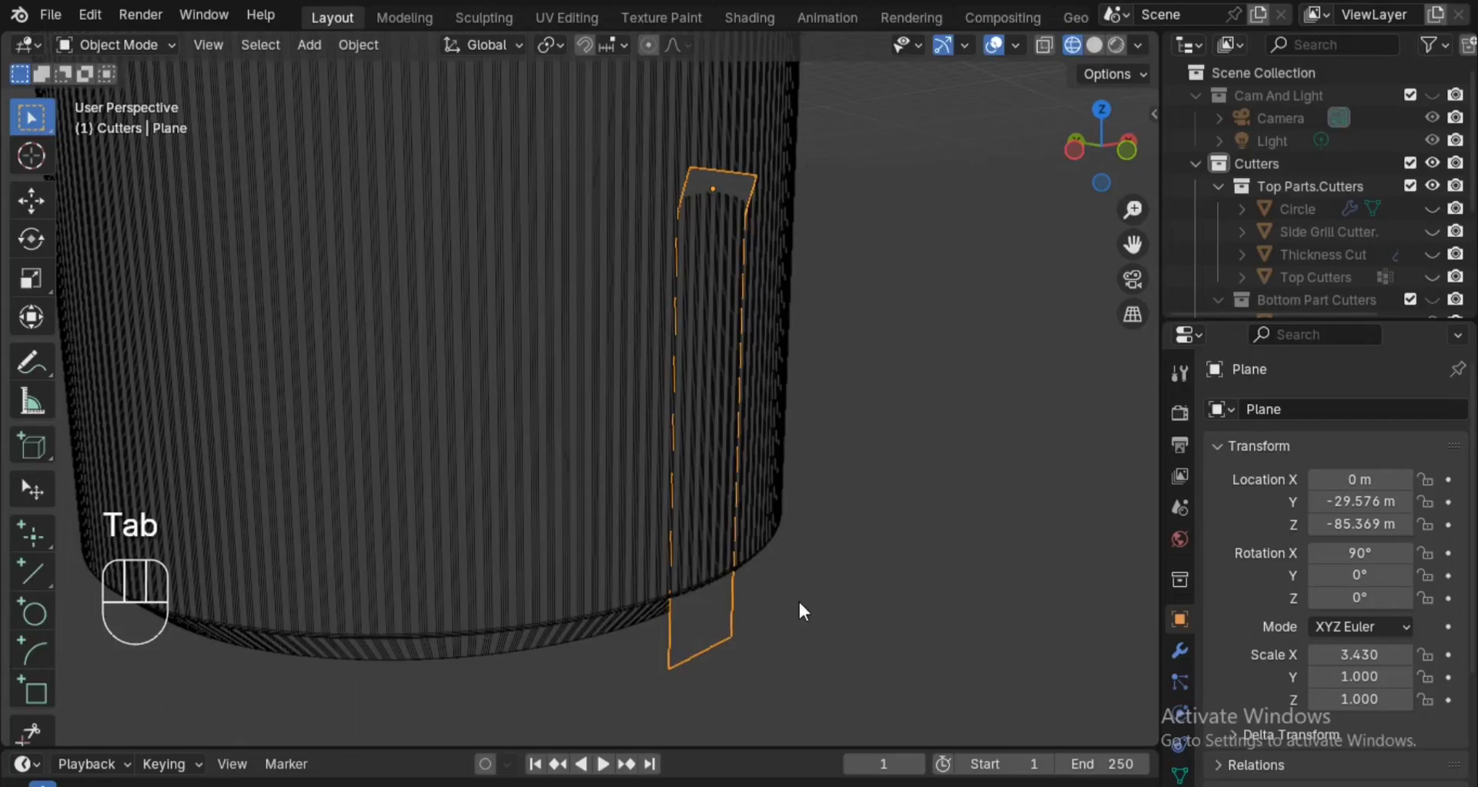
Add a Subdivision Surface modifier to the plane, set to Simple with 2 viewport levels.
click(1181, 650)
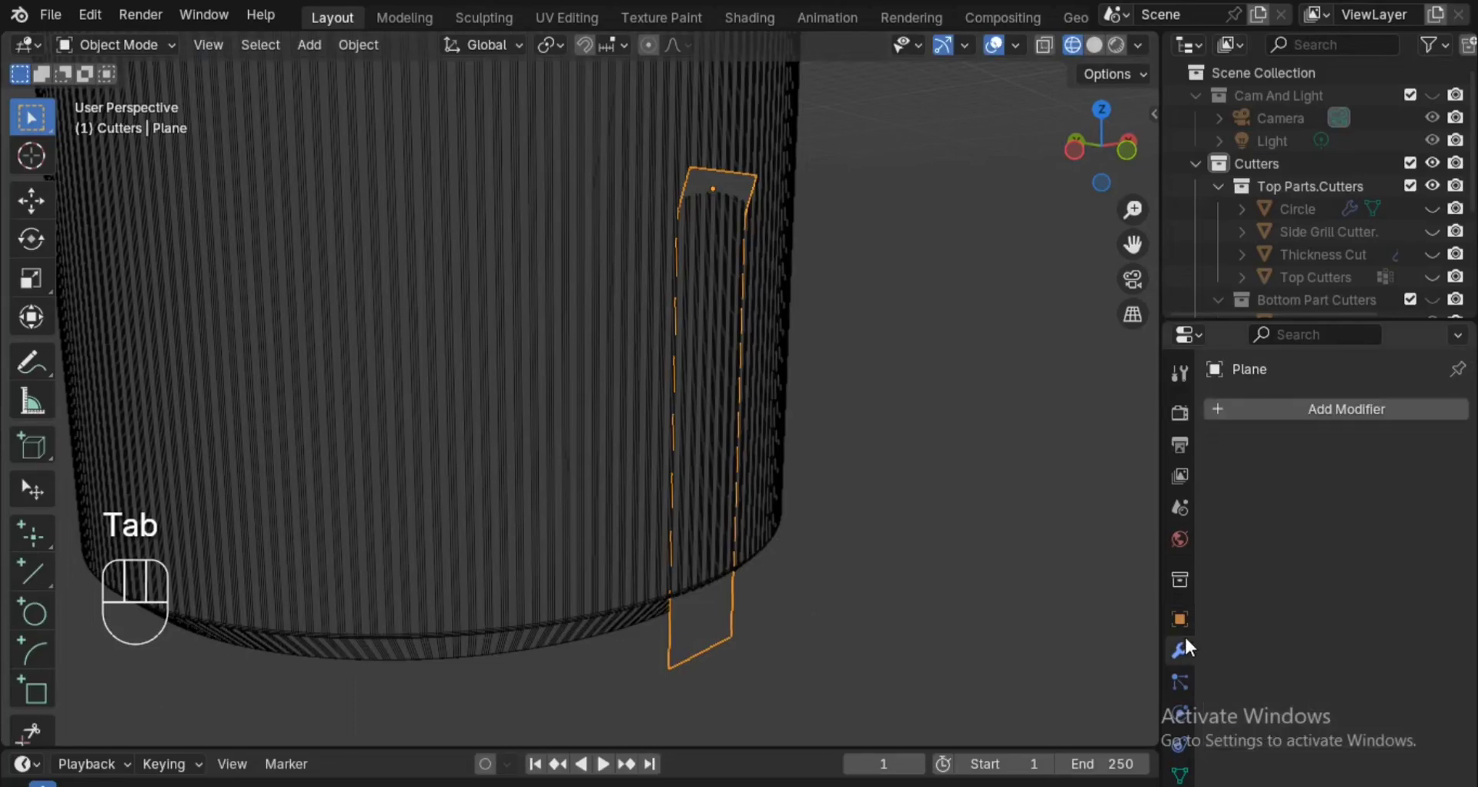
click(1301, 408)
mouse_move(1301, 413)
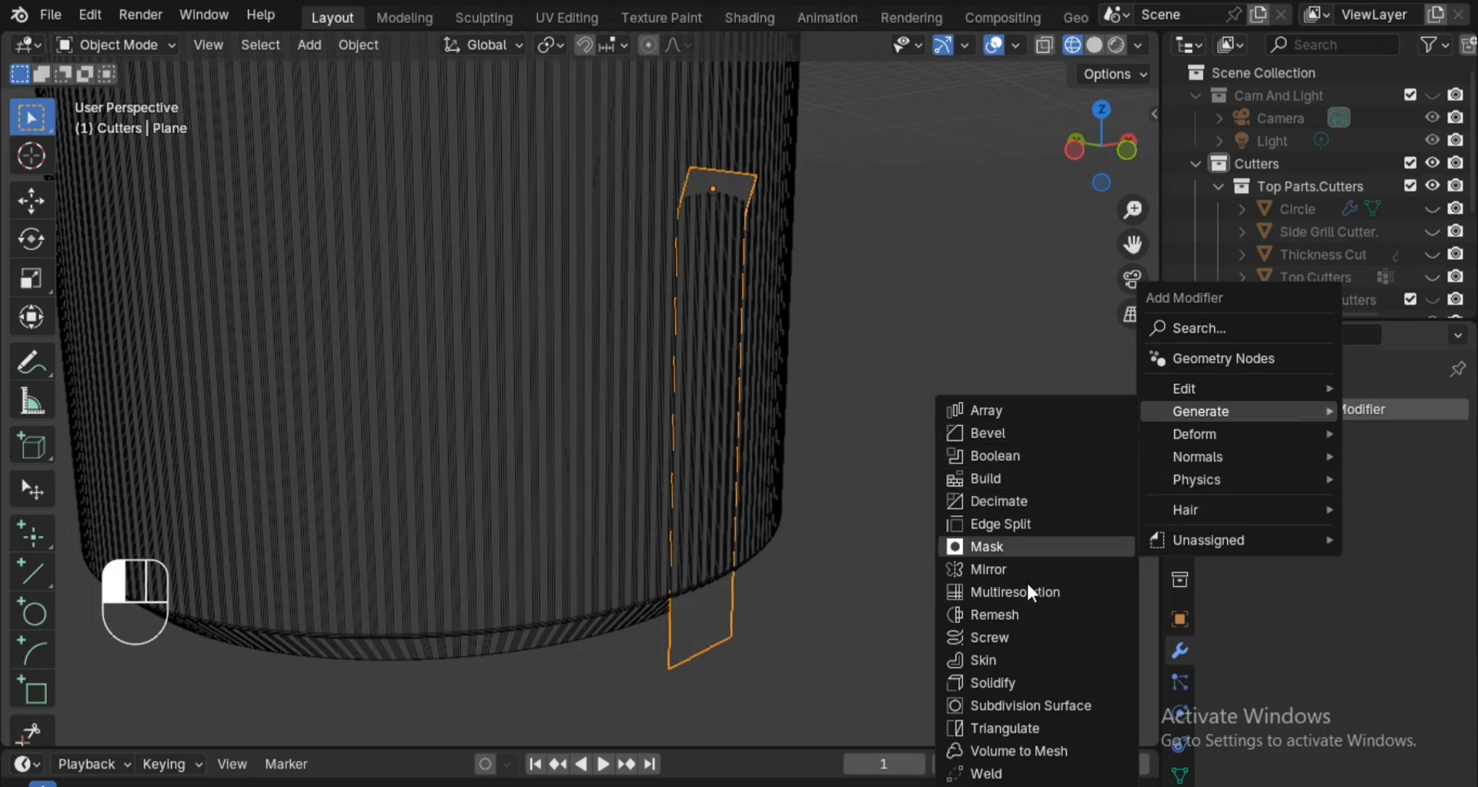
click(1046, 706)
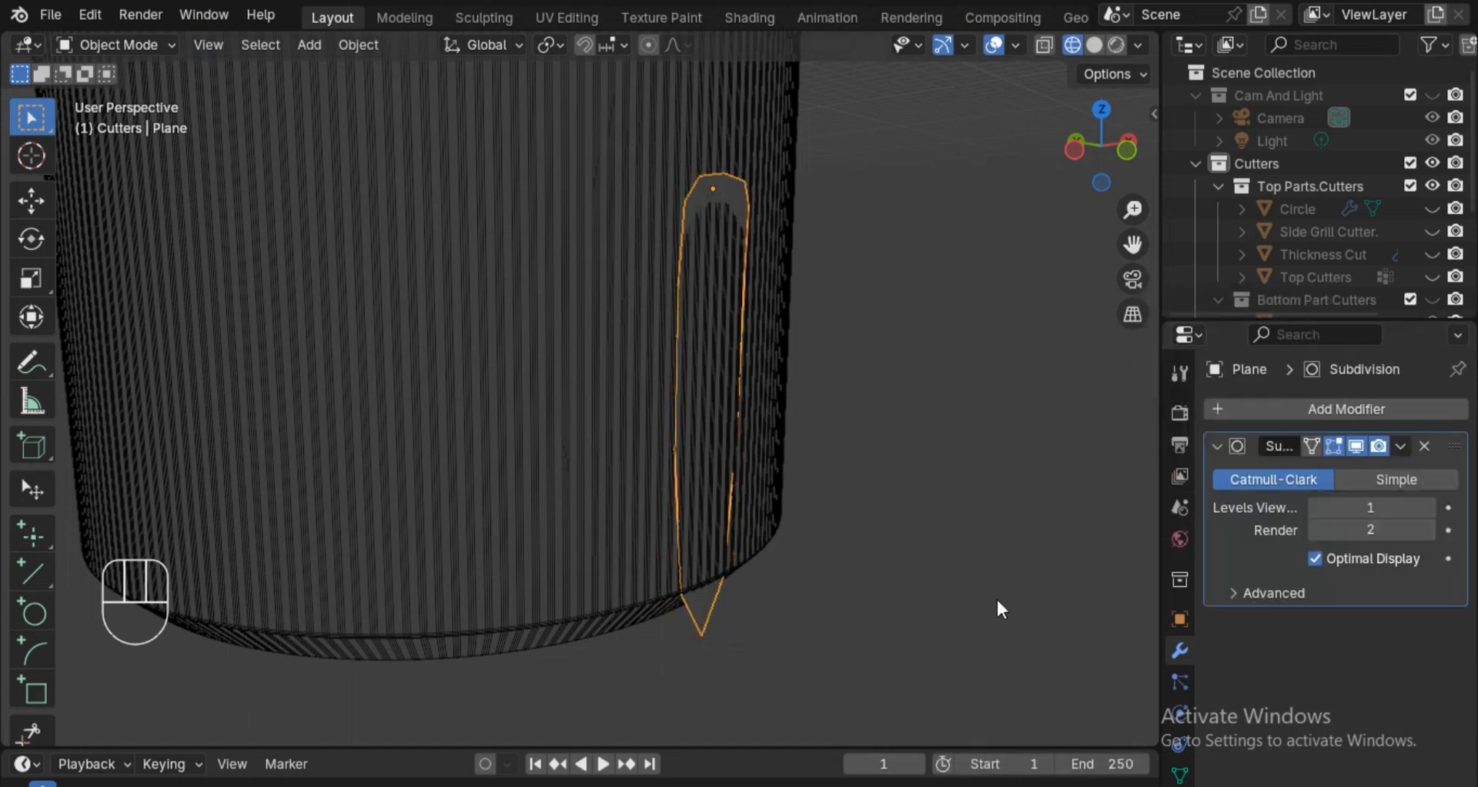
click(1291, 412)
click(1436, 477)
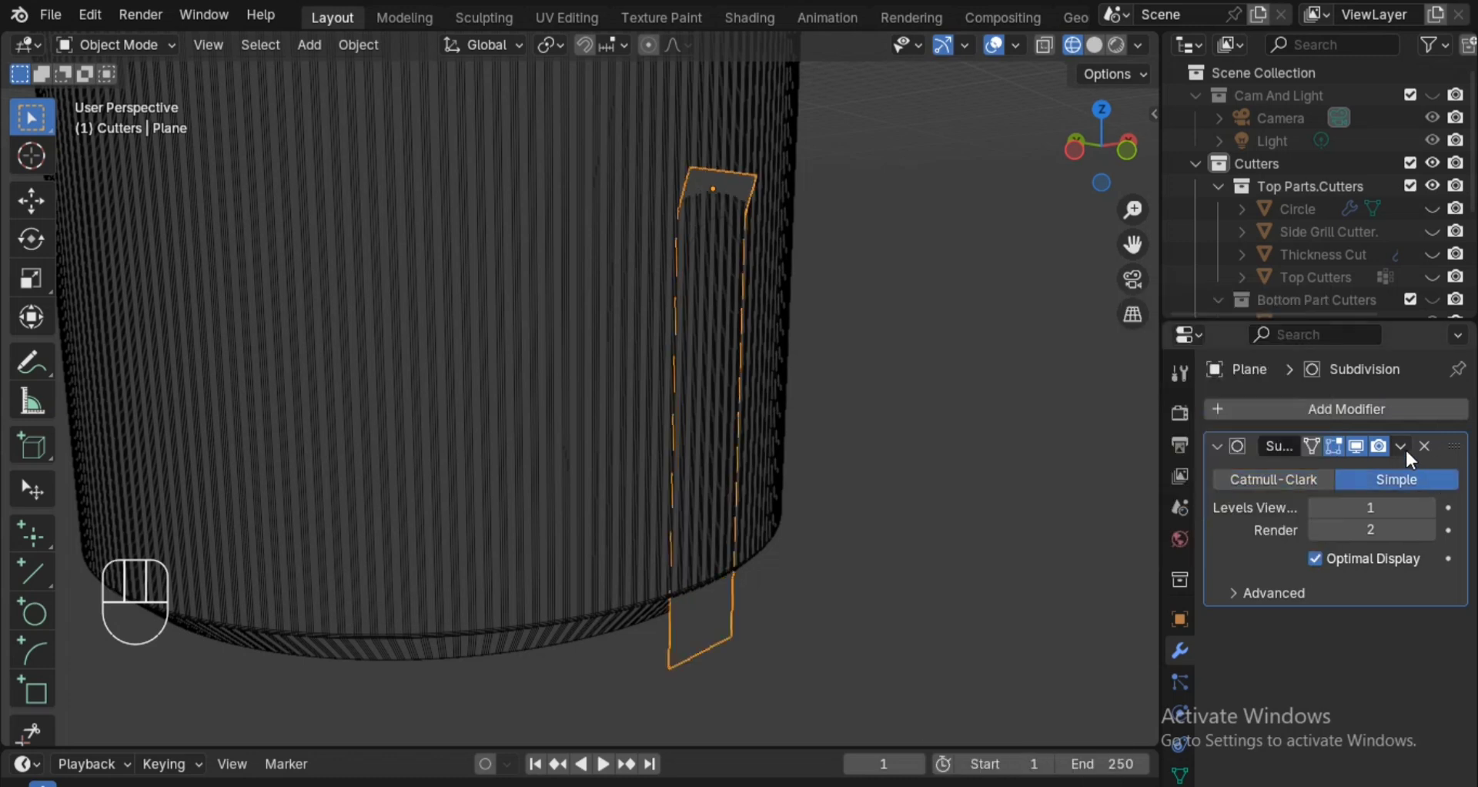
click(1430, 509)
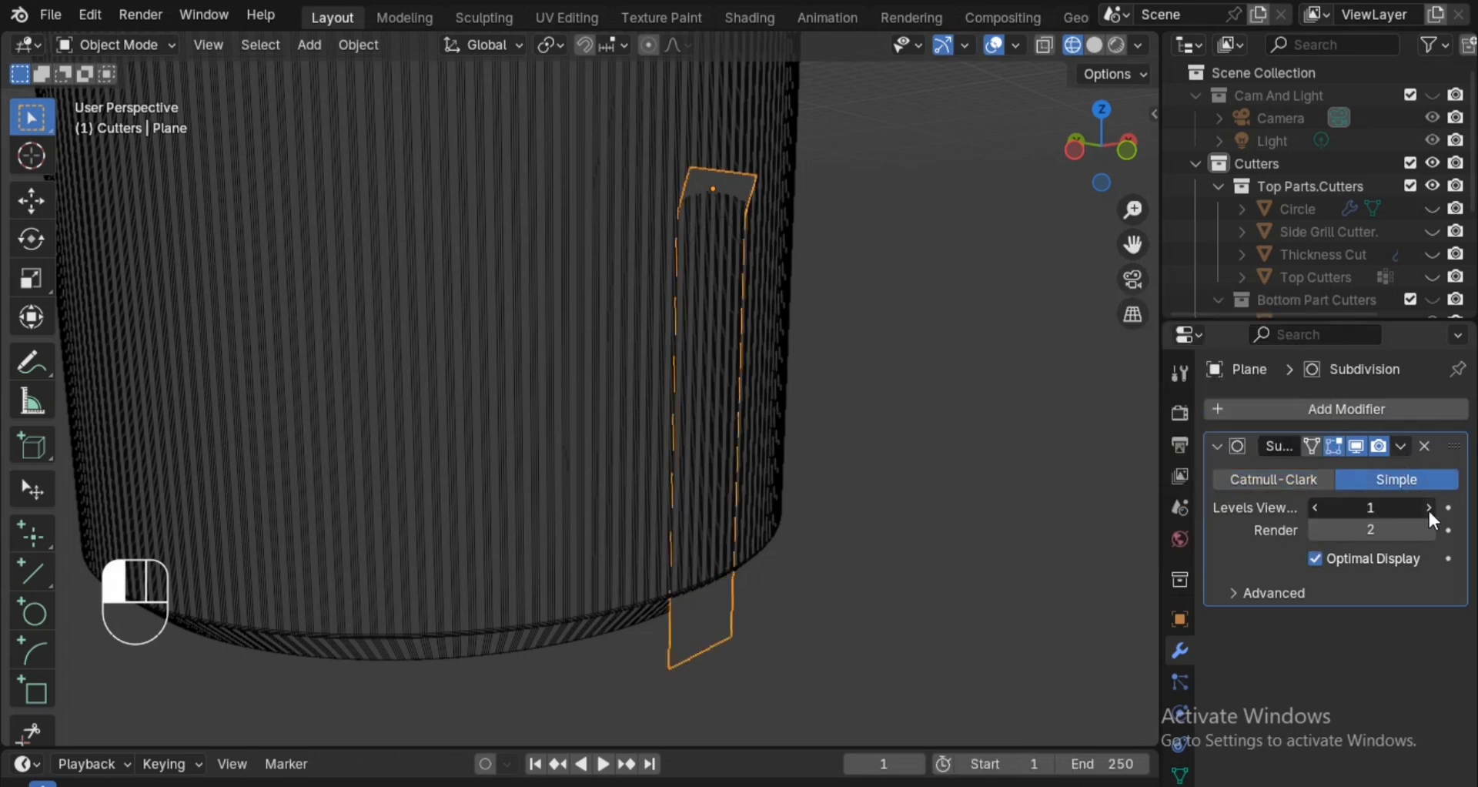
Duplicate the Subdivision modifier and set the copy to Catmull-Clark.
click(1402, 447)
click(1286, 494)
click(1219, 447)
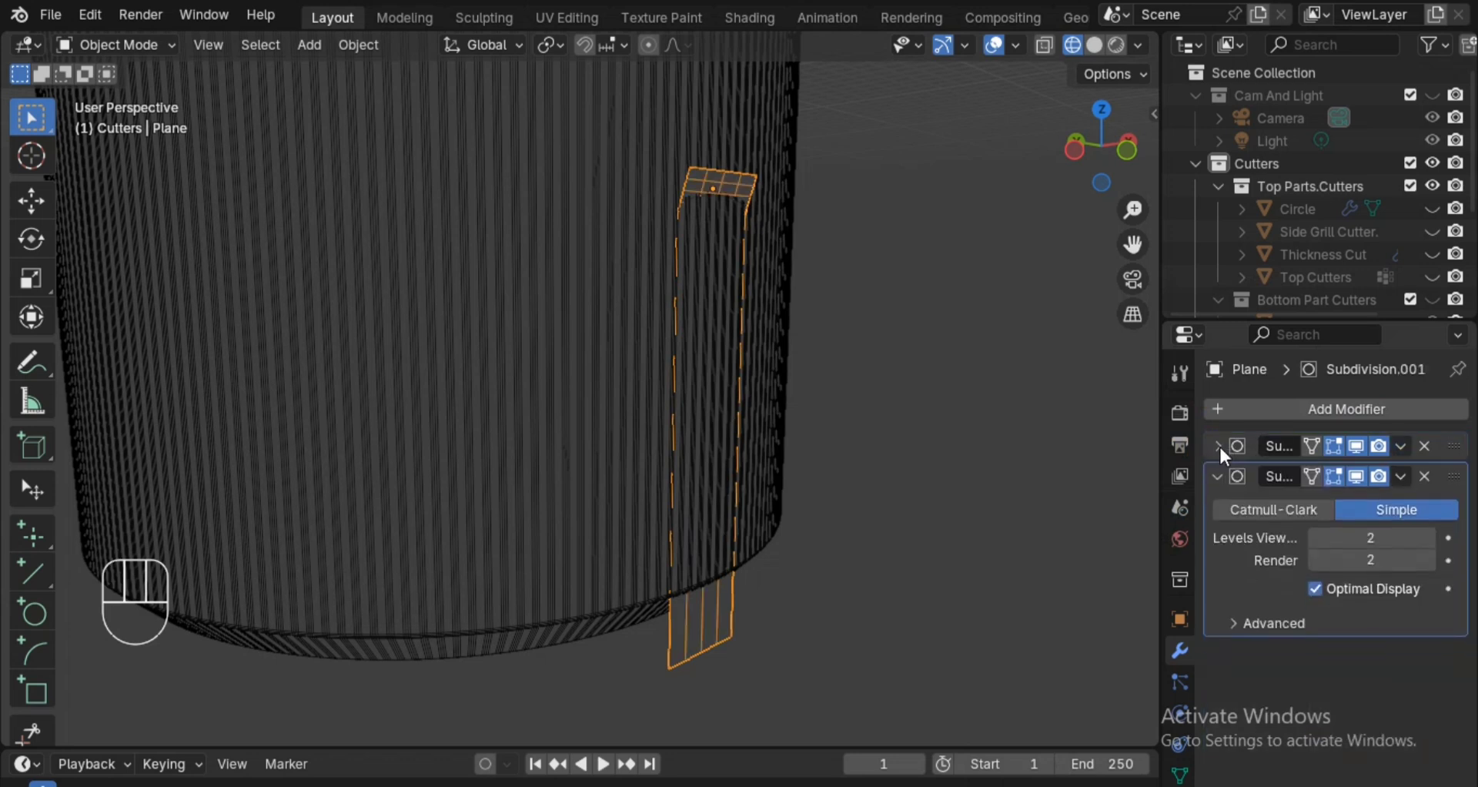
click(1318, 508)
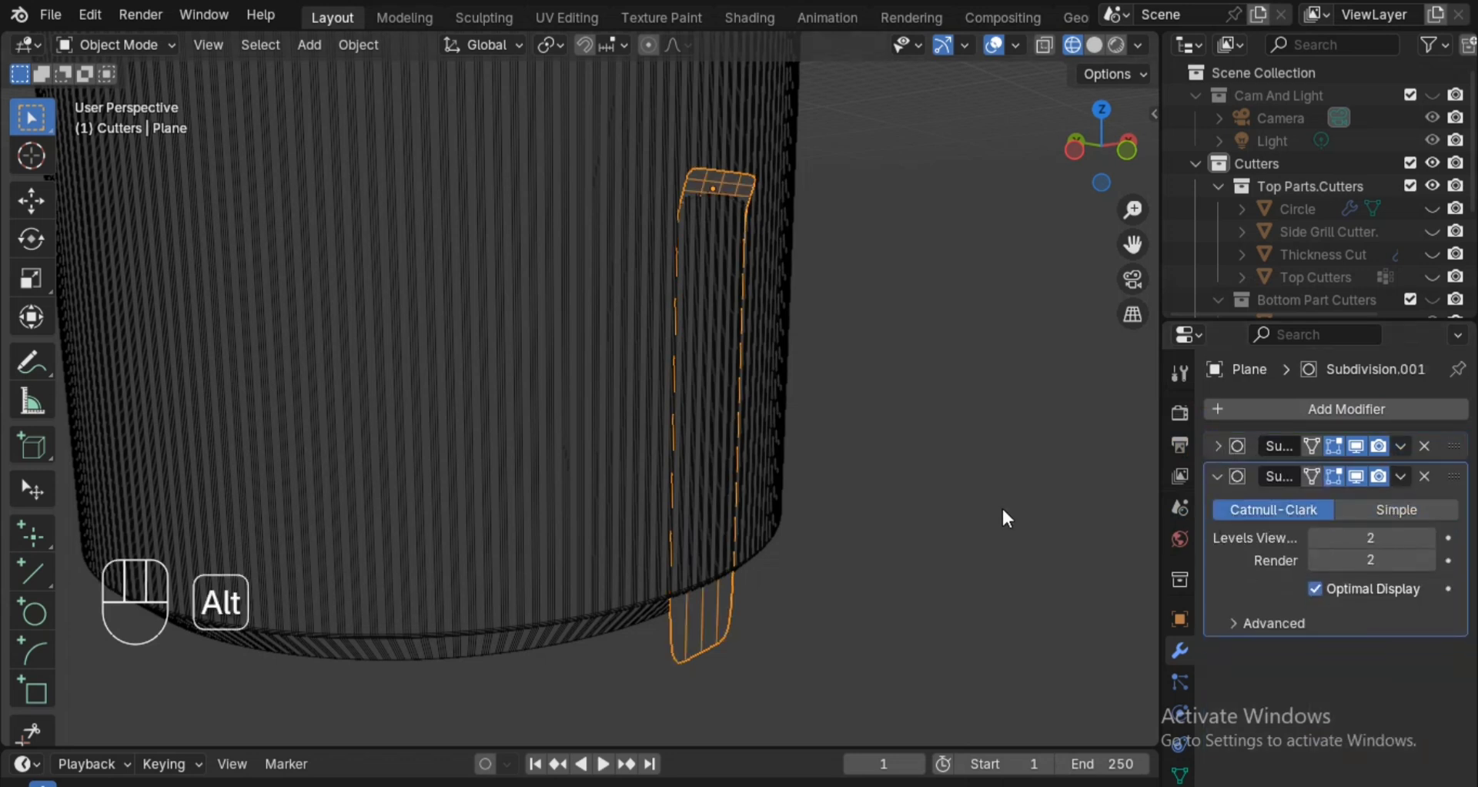
Scale the plane by about 1.82 along global X and switch the viewport to solid shading.
middle_drag(995, 510, 947, 550)
key(s)
key(x)
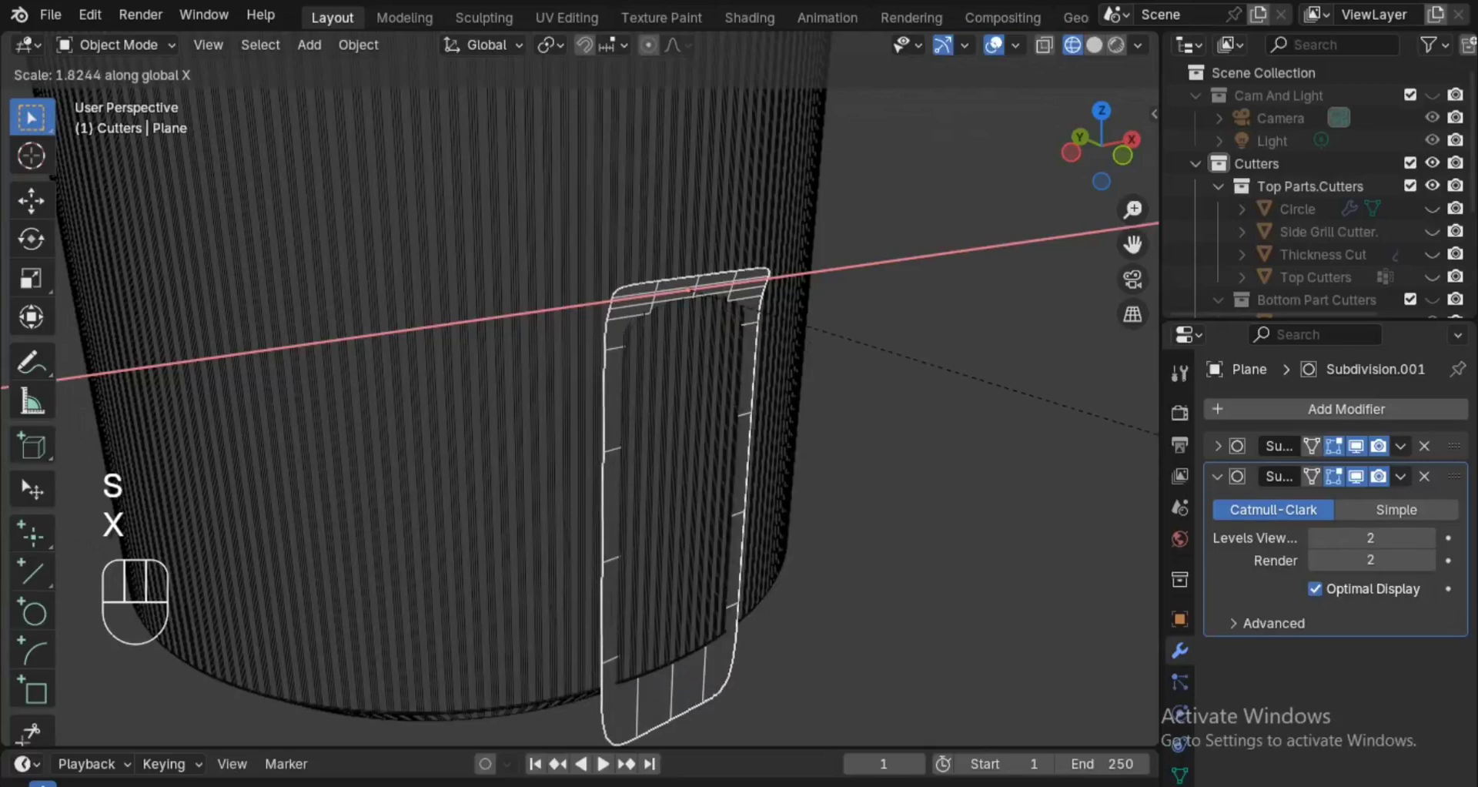
click(36, 453)
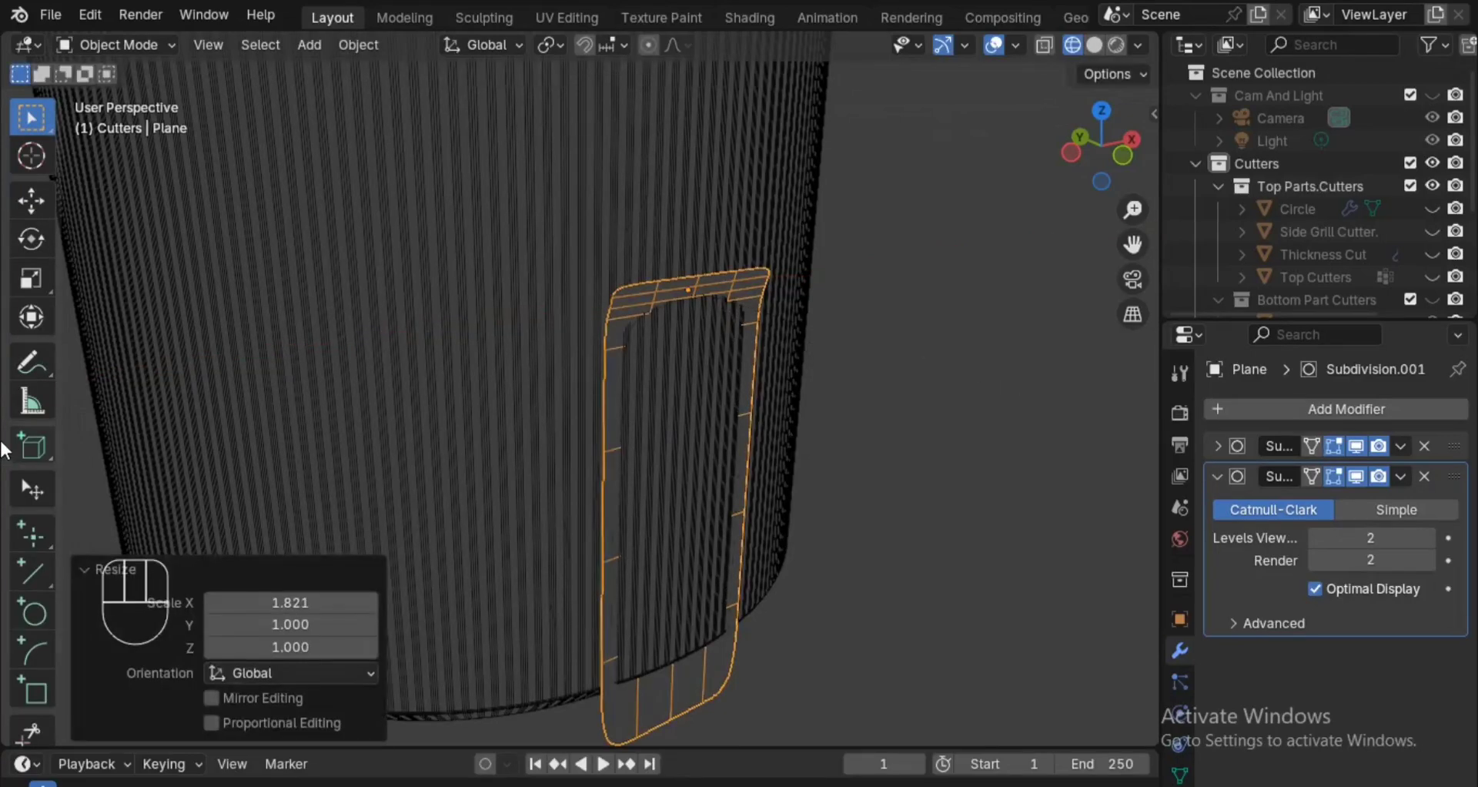
key(z)
click(836, 418)
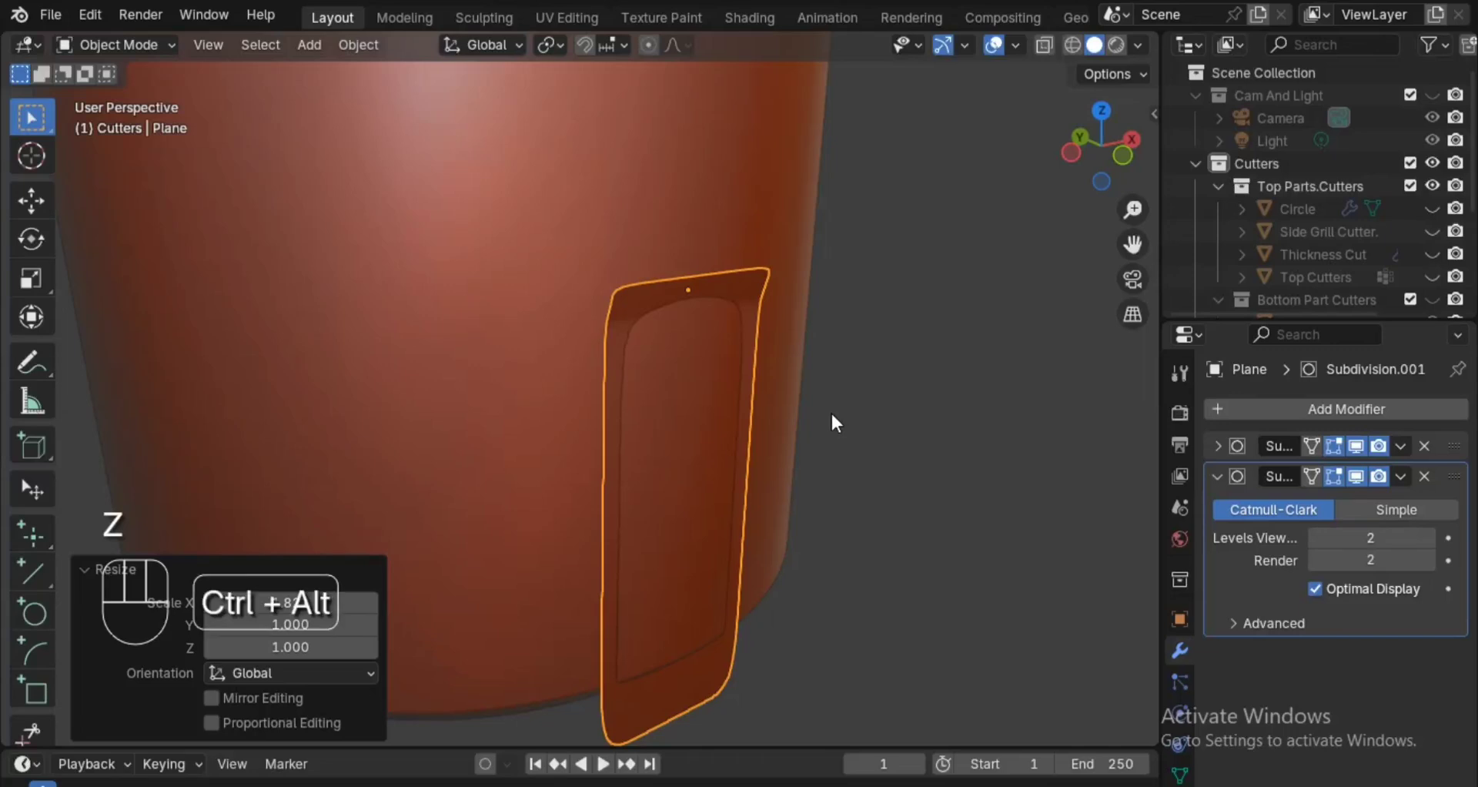
Add a Solidify modifier to the plane and increase its thickness to form a thick slab at the cylinder wall.
scroll(830, 425, down, 2)
key(q)
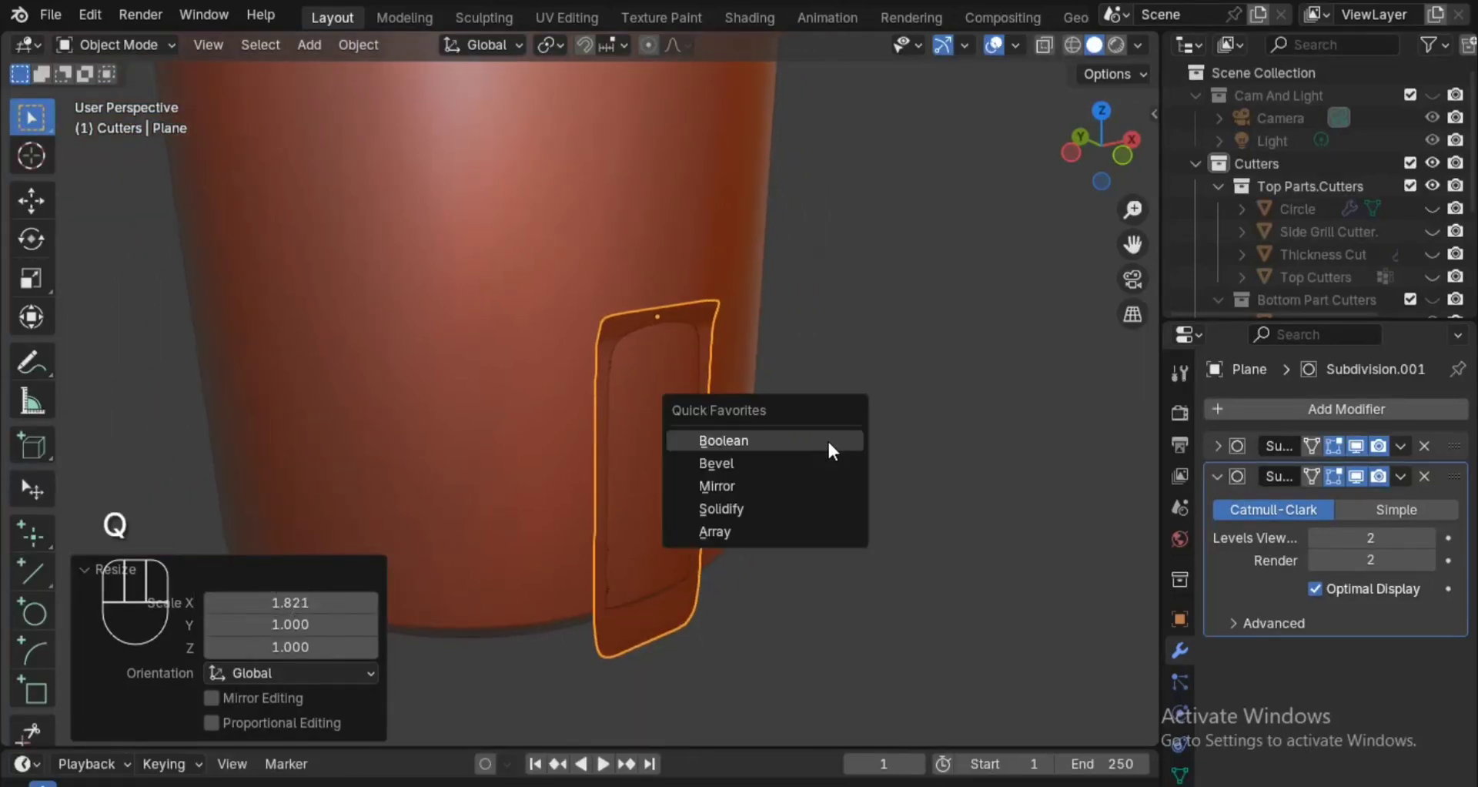
click(805, 508)
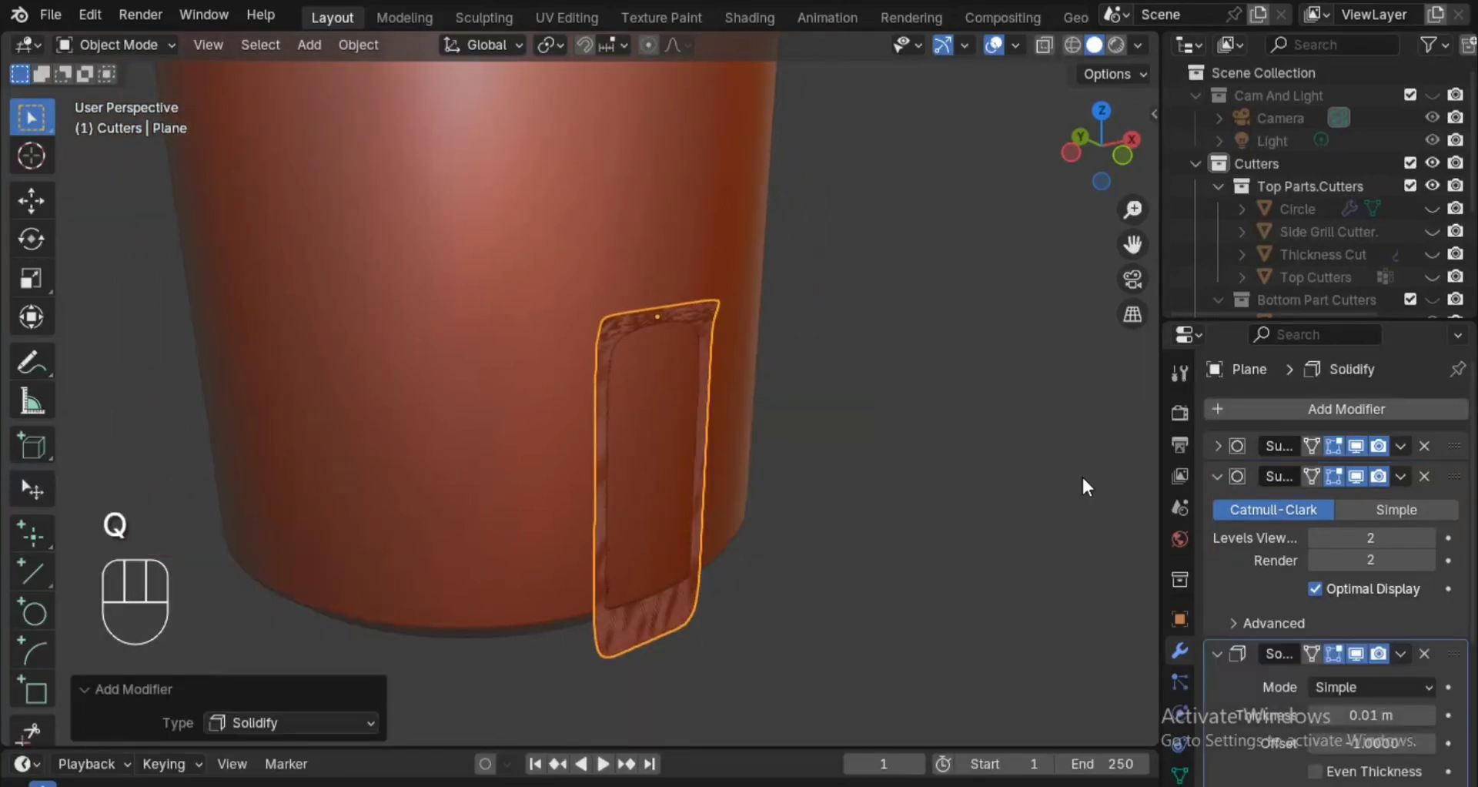
click(1220, 472)
drag(1370, 567, 659, 447)
alt+shift+drag(772, 456, 776, 473)
Add a Boolean modifier in Difference mode to Bottom Part, using the thick plane slab as the cutter object.
right_click(718, 351)
right_click(682, 308)
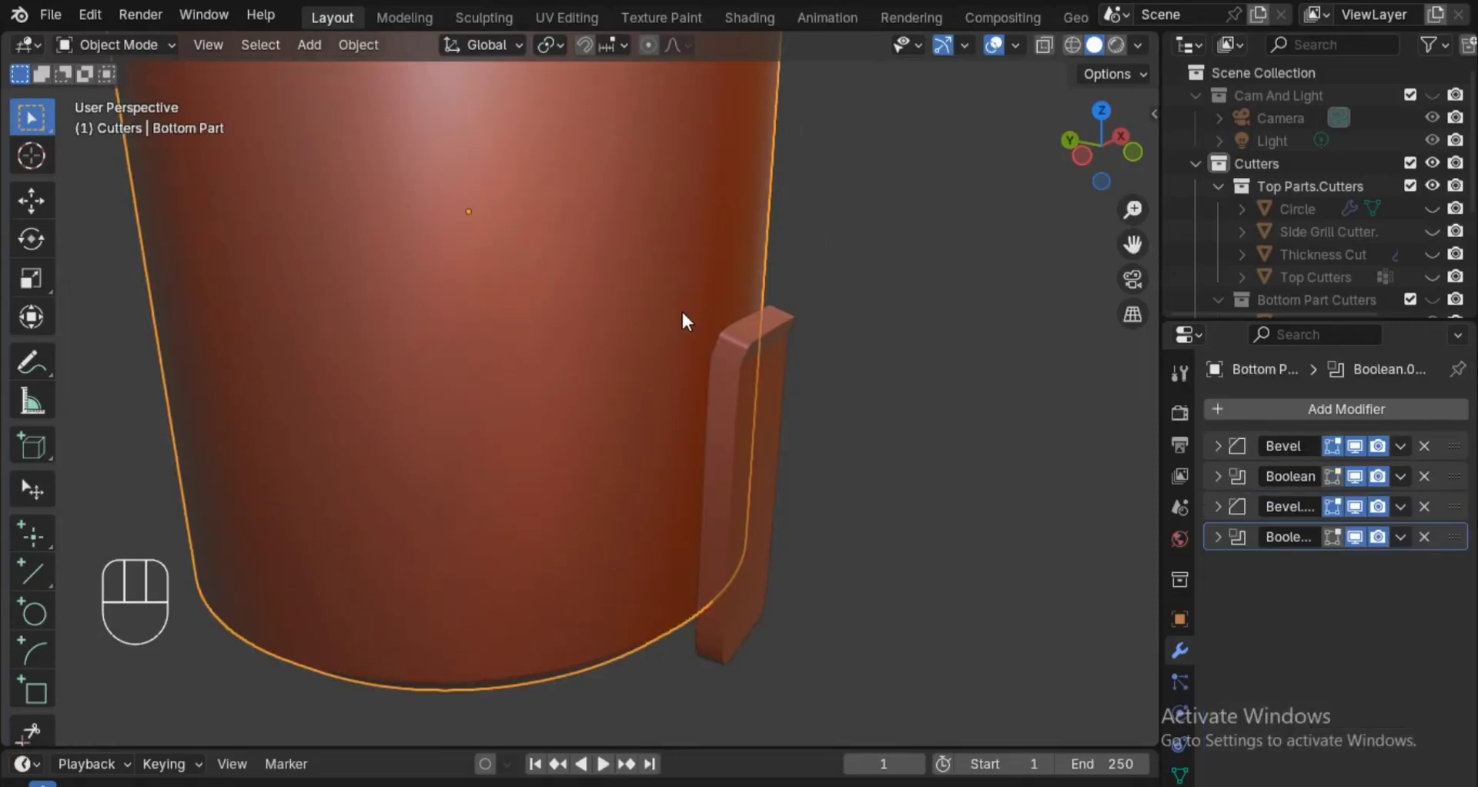
key(q)
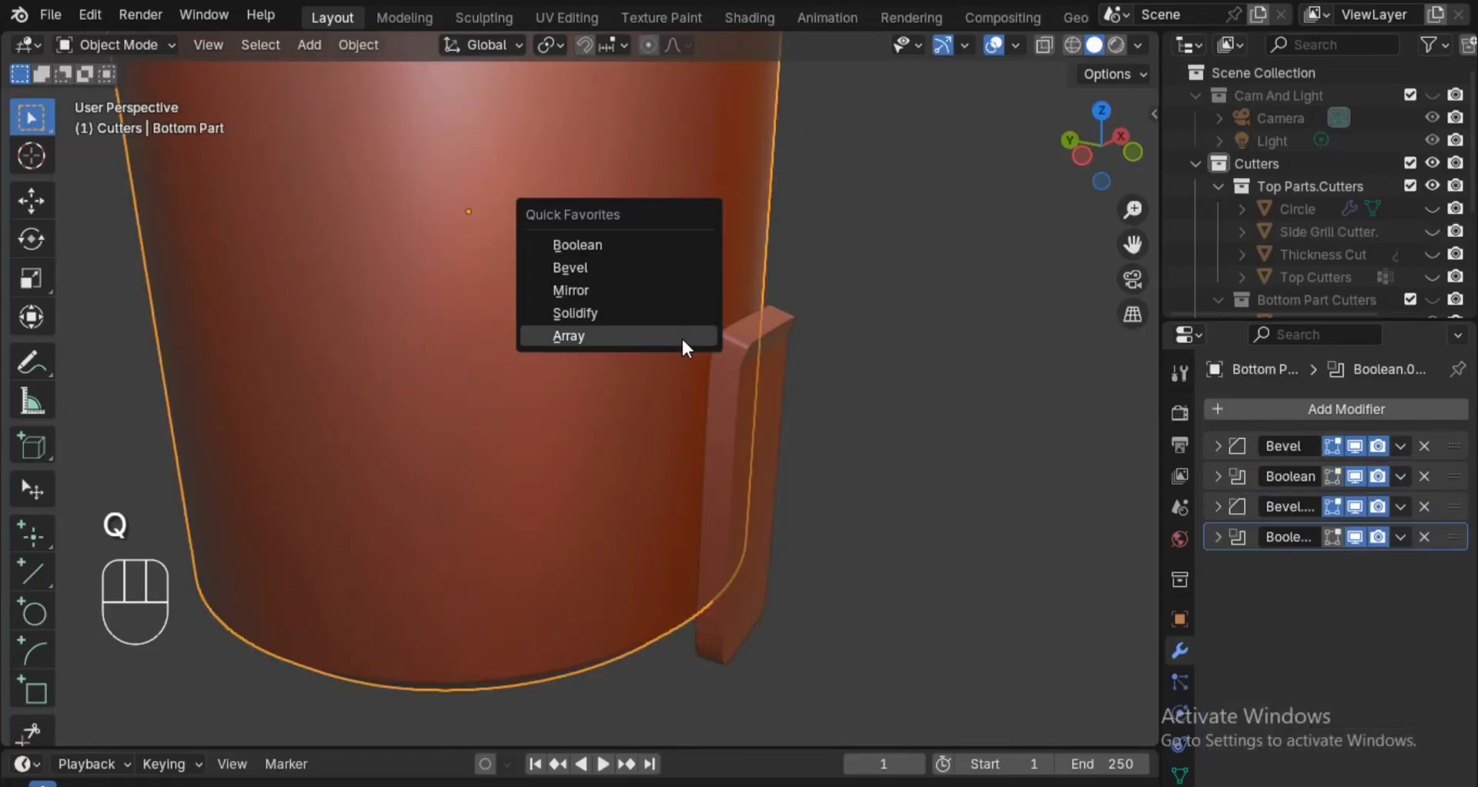
click(1326, 408)
mouse_move(1255, 406)
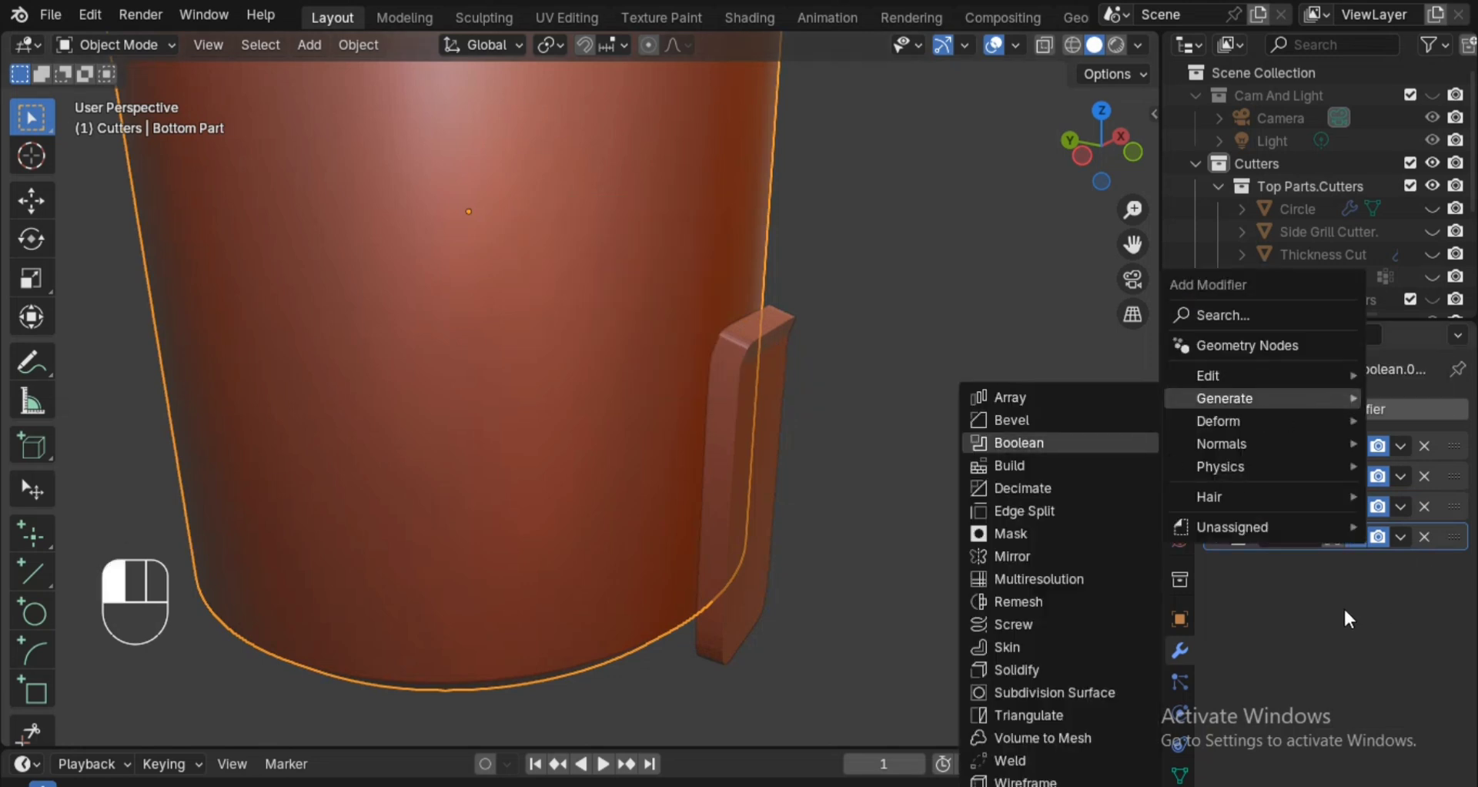
drag(1450, 565, 1453, 552)
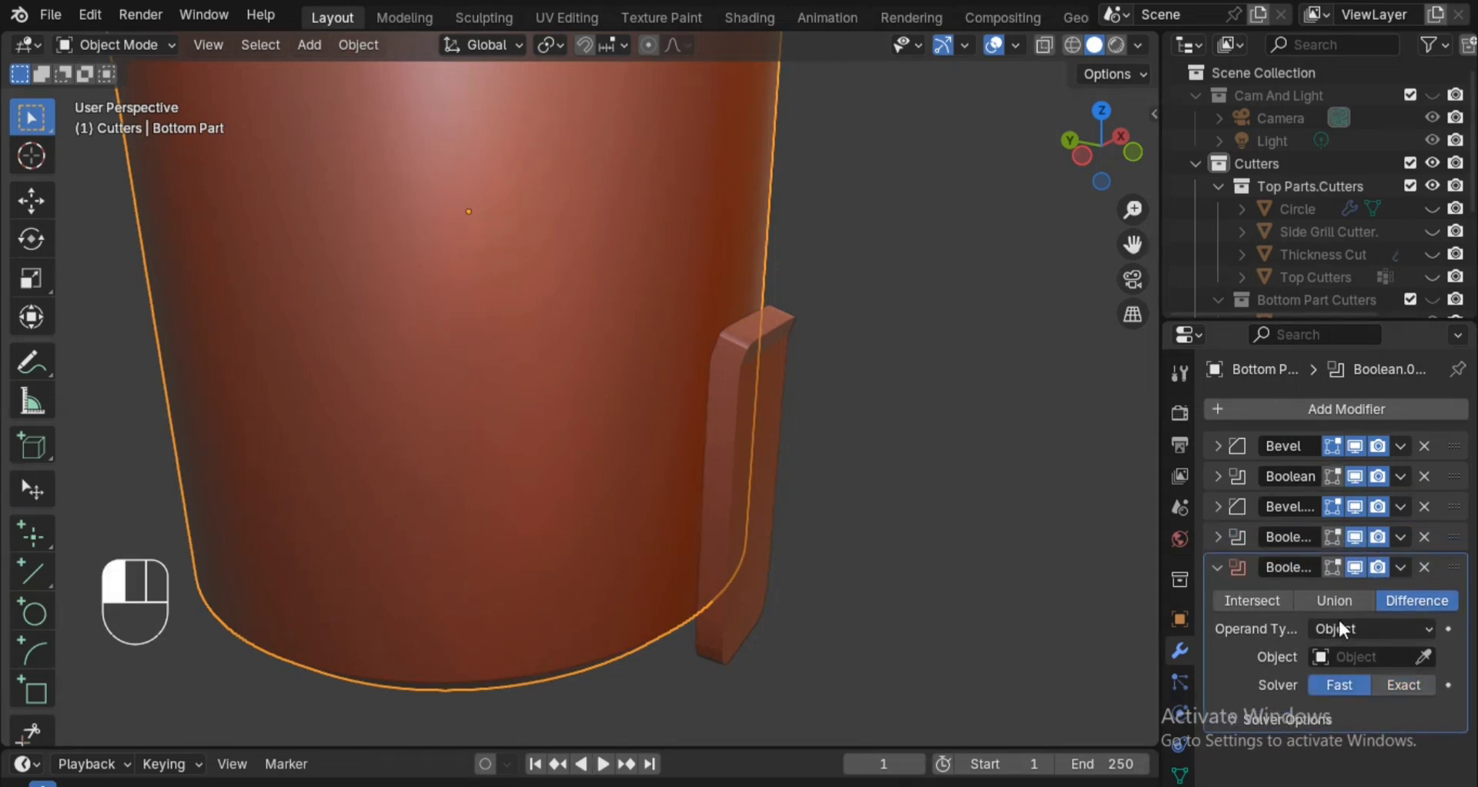
click(1425, 658)
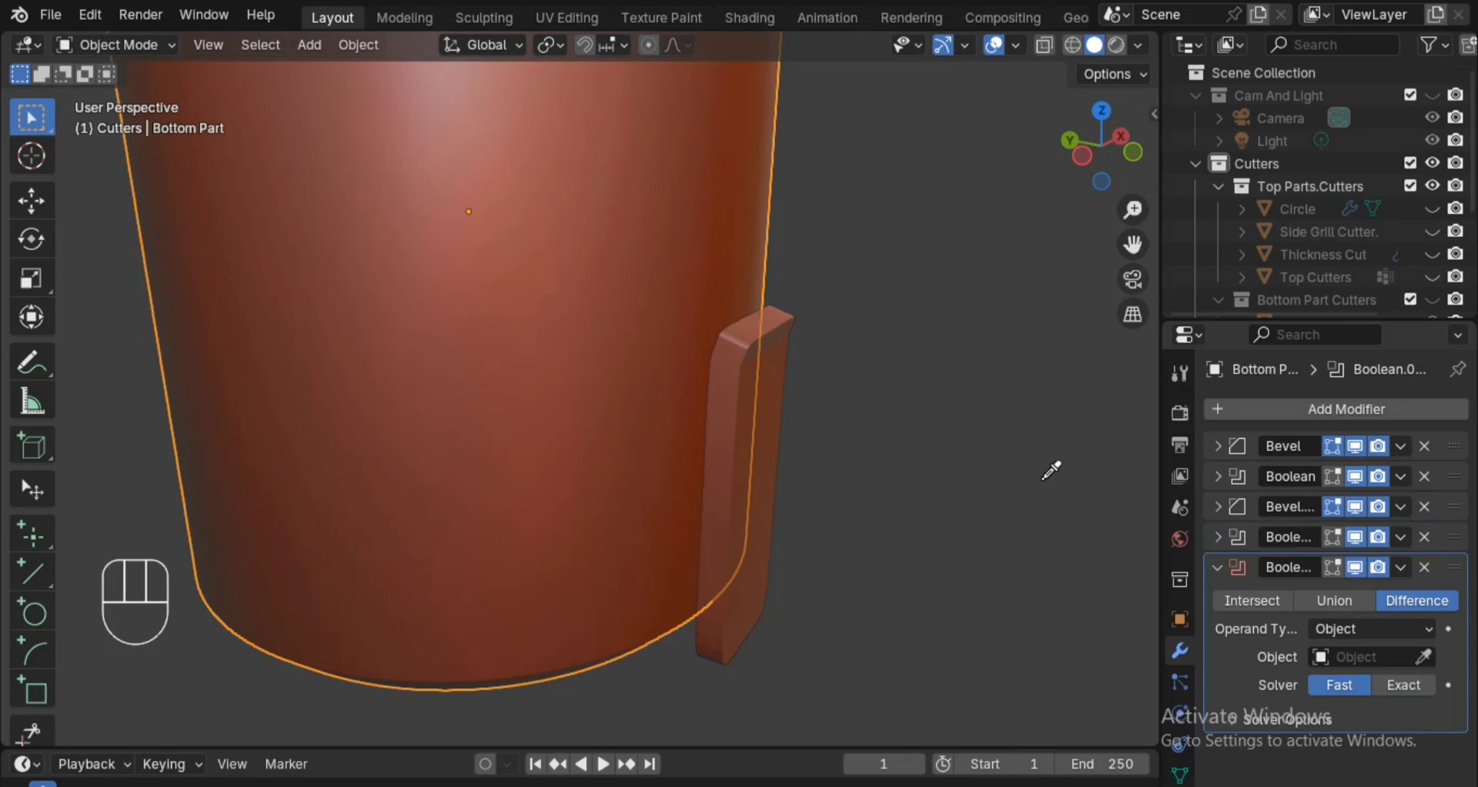
click(761, 382)
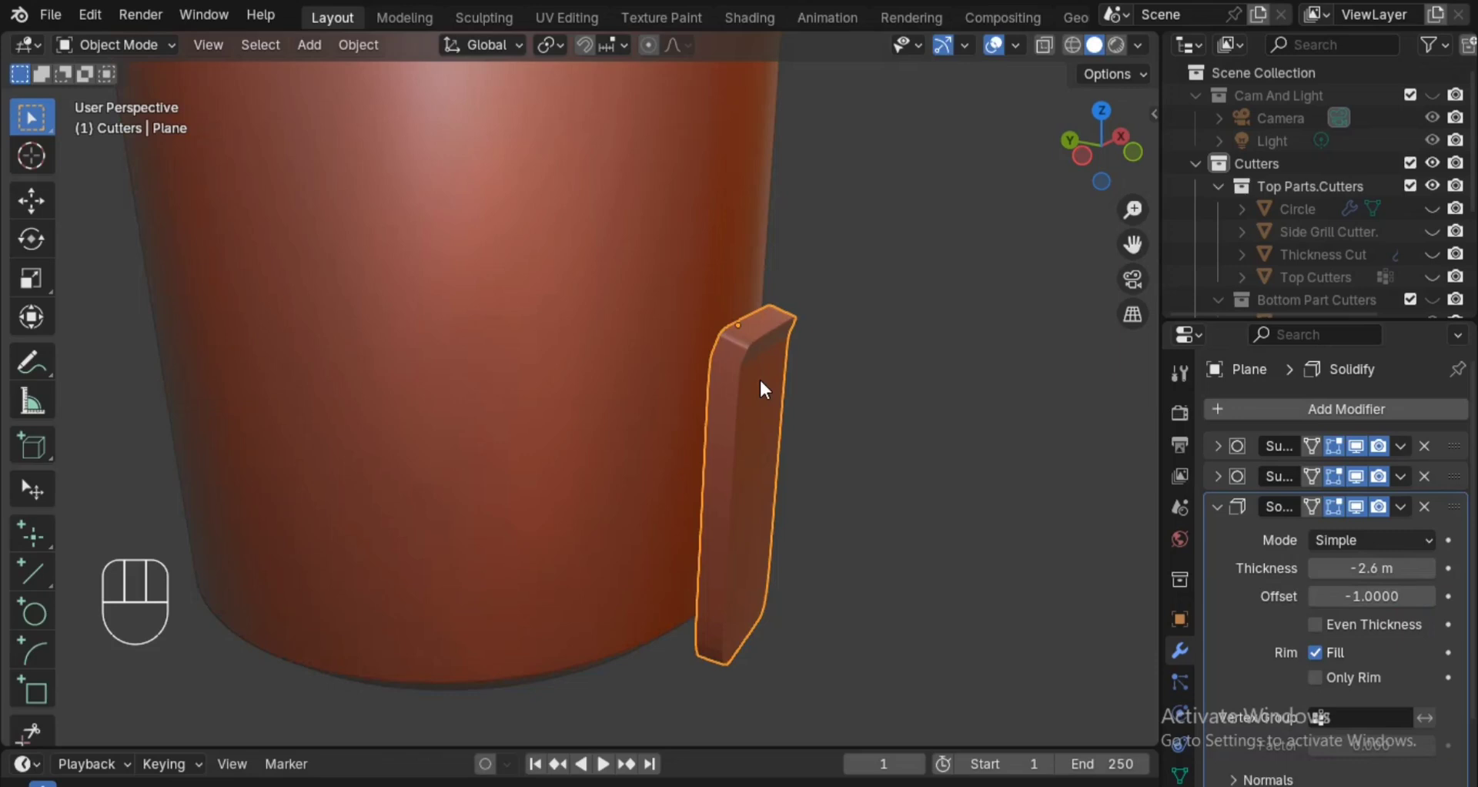
Hide the plane cutter from the viewport and save the file.
key(h)
alt+middle_drag(874, 465, 776, 419)
alt+drag(775, 413, 791, 538)
key(ctrl+s)
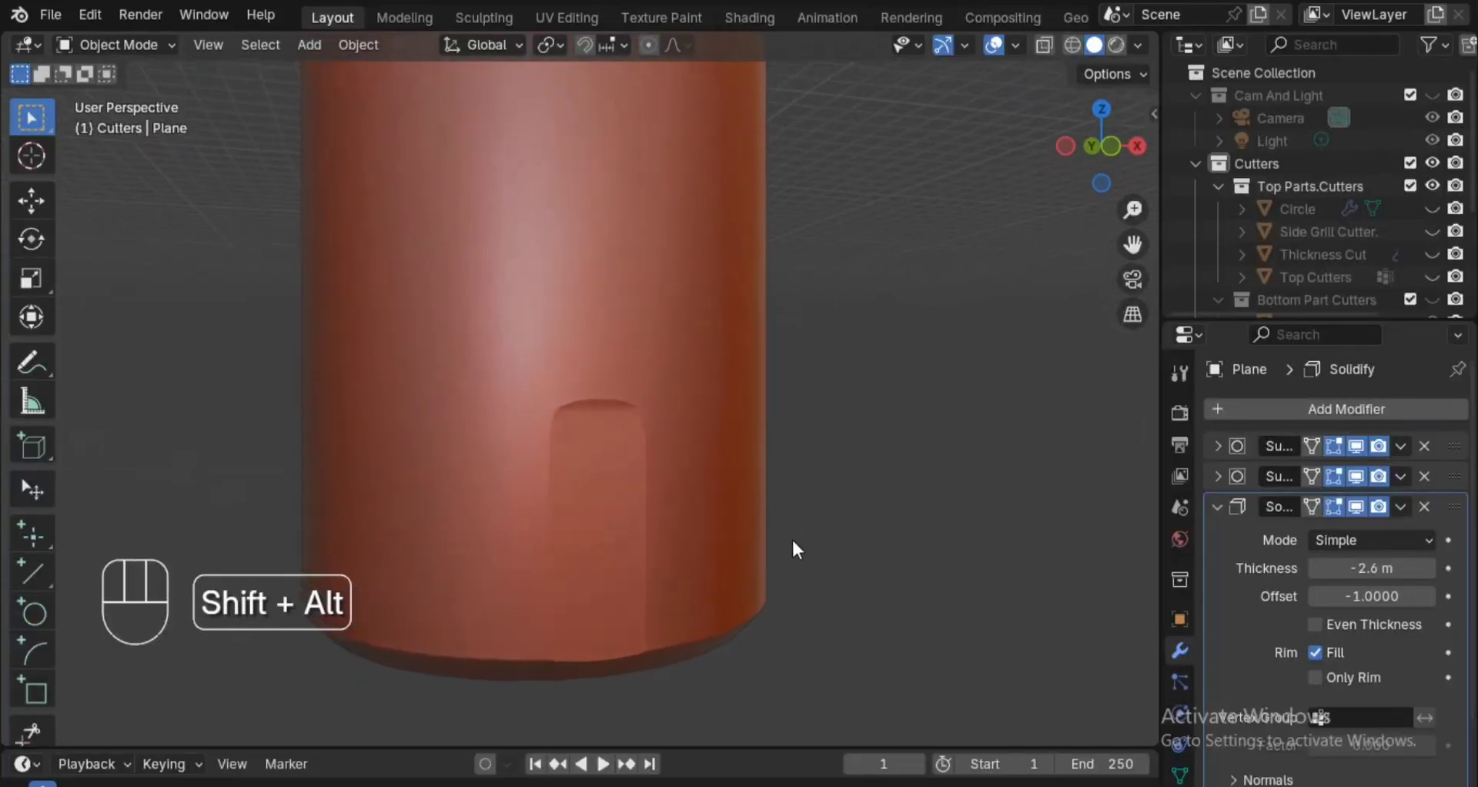
Check the mesh around the rounded cut in wireframe shading, return to solid shading and save the file.
ctrl+alt+drag(787, 469, 826, 492)
key(z)
click(806, 487)
key(z)
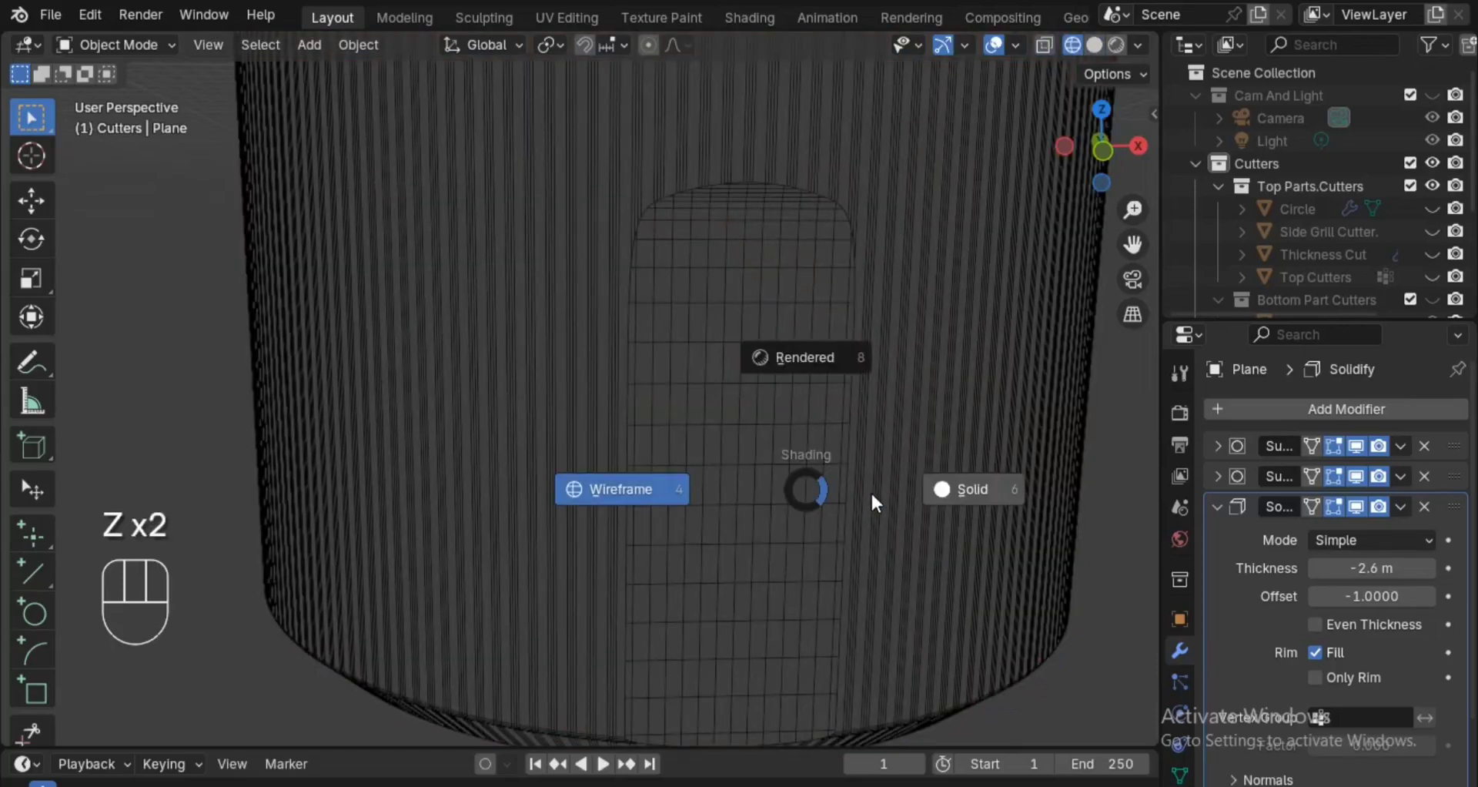
click(871, 492)
key(ctrl+s)
alt+drag(889, 557, 904, 581)
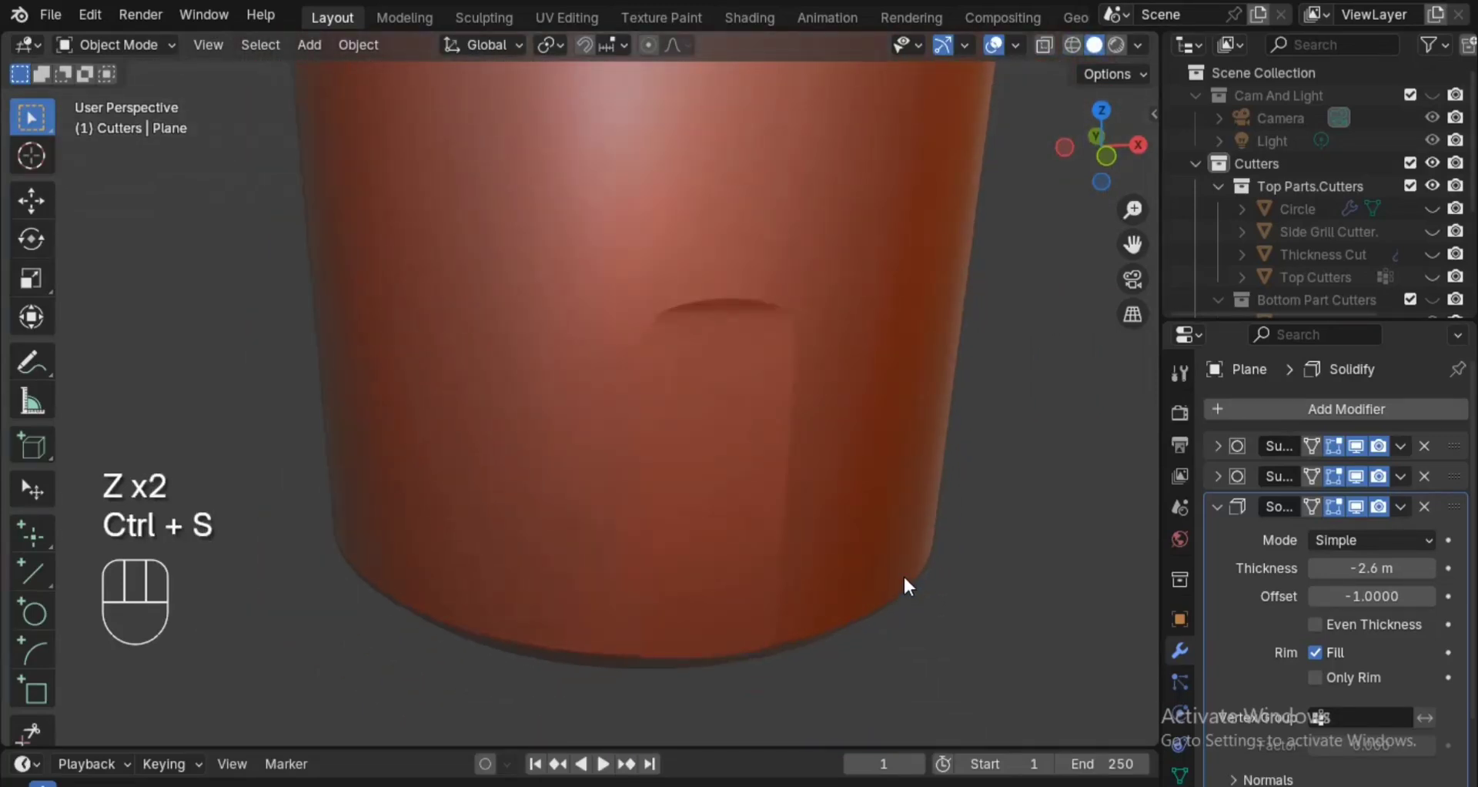
Try Bottom Part's newest Boolean above the second Bevel modifier, and return it to the end of the stack.
click(937, 319)
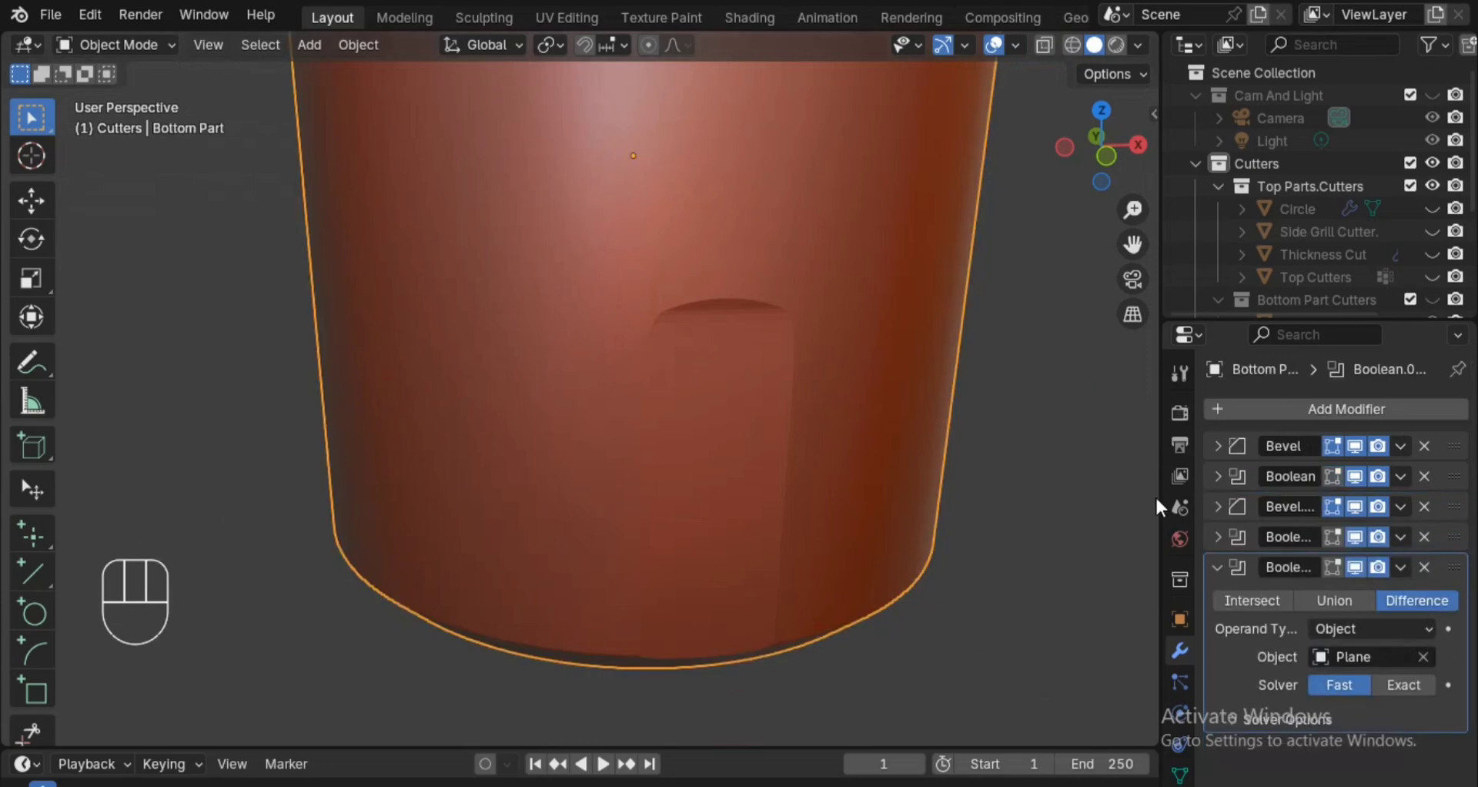
click(1218, 567)
drag(1454, 567, 1453, 506)
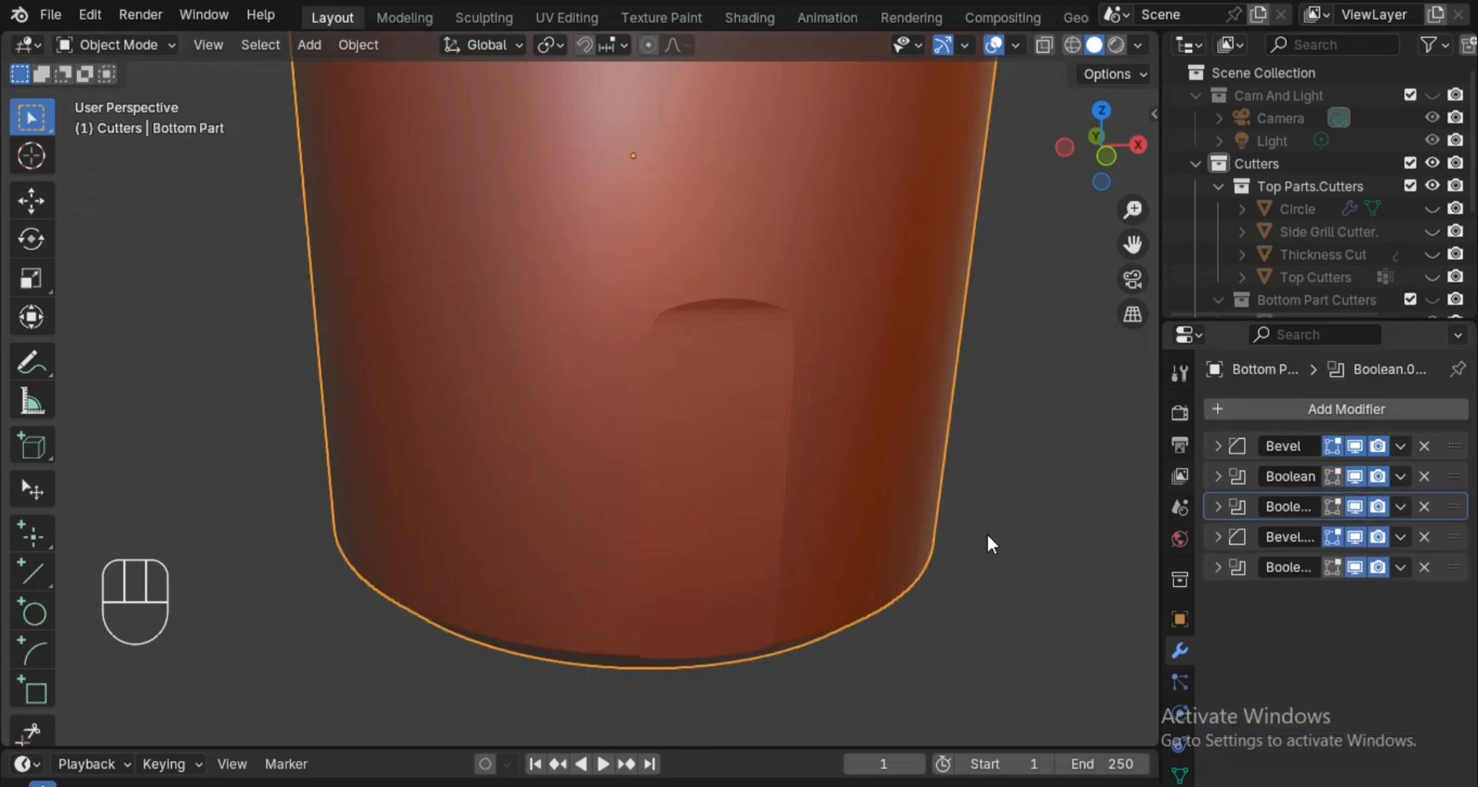
alt+middle_drag(1008, 548, 1016, 523)
ctrl+alt+drag(1016, 523, 1016, 523)
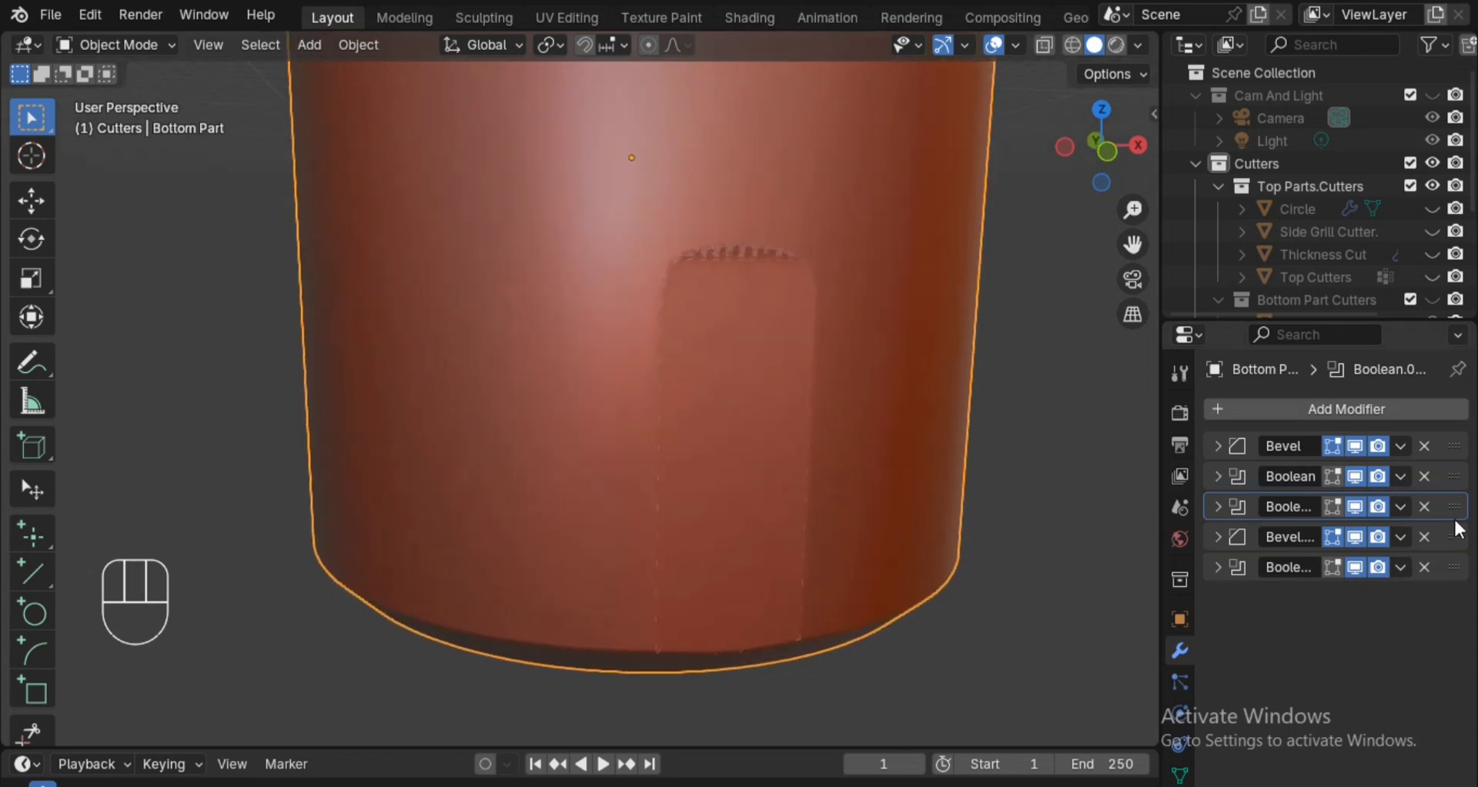
drag(1462, 516, 1463, 574)
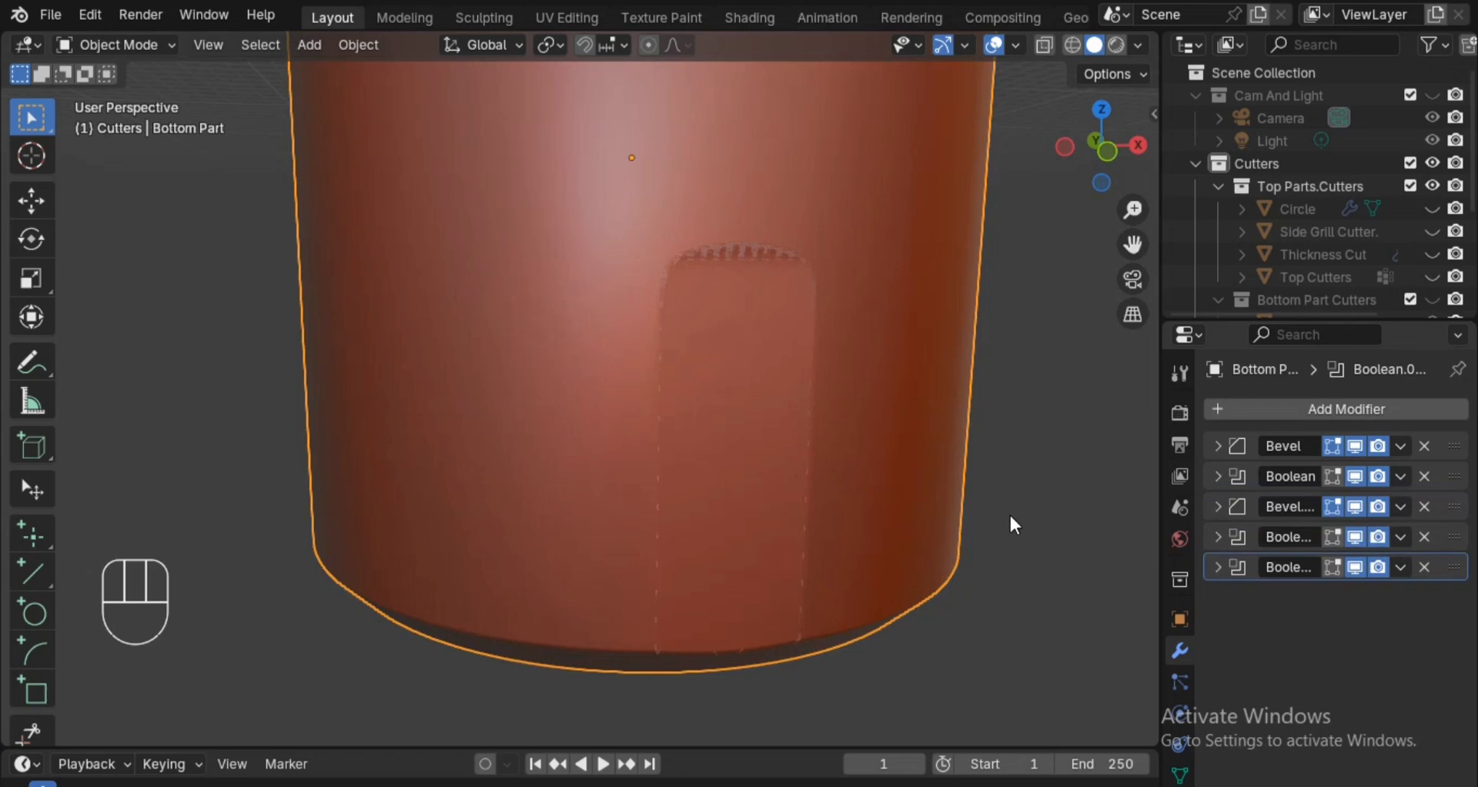
alt+middle_drag(1018, 551, 1005, 500)
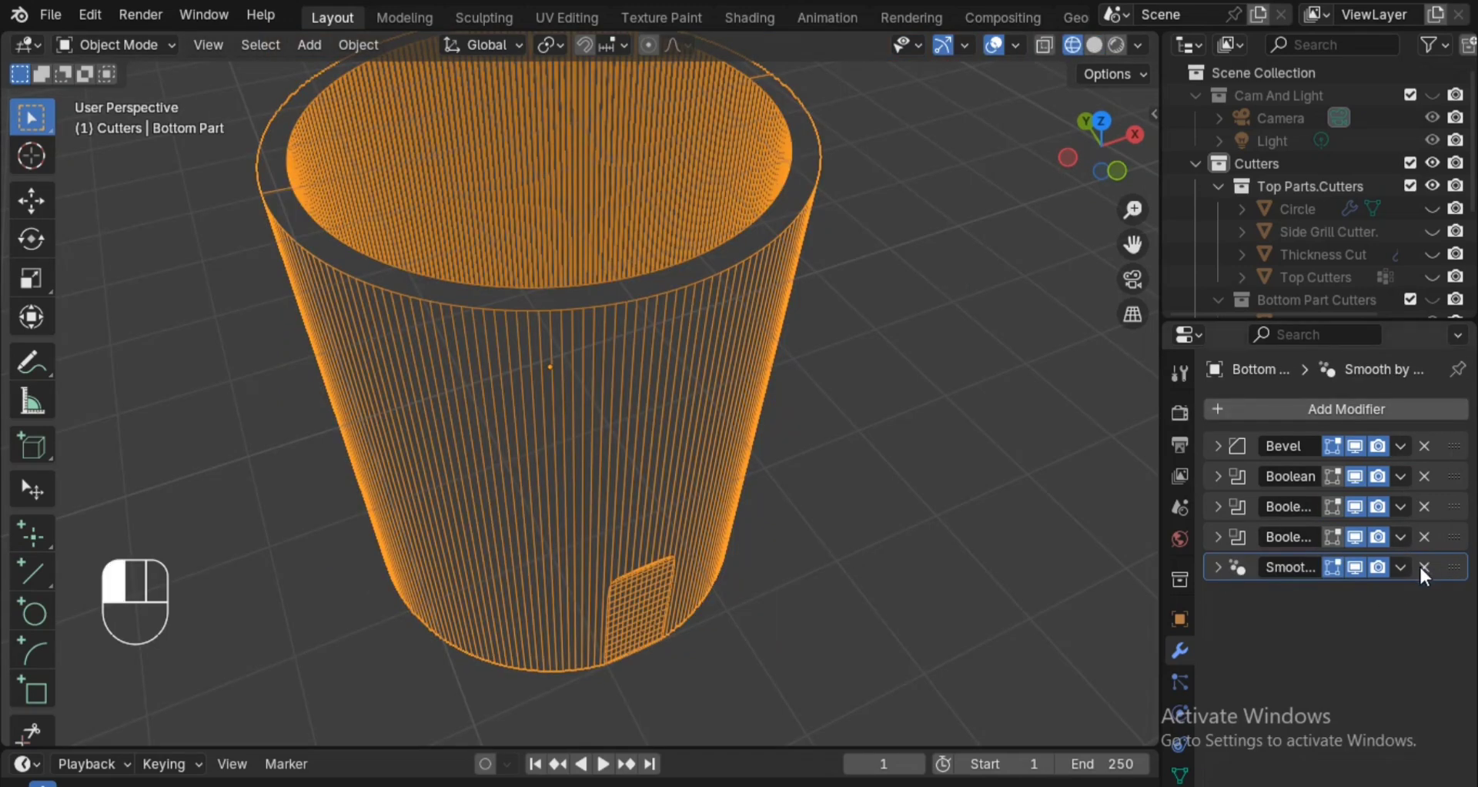
Remove the Smooth by Angle modifier from Bottom Part and switch the viewport to solid shading.
click(1424, 570)
drag(1451, 453, 1453, 454)
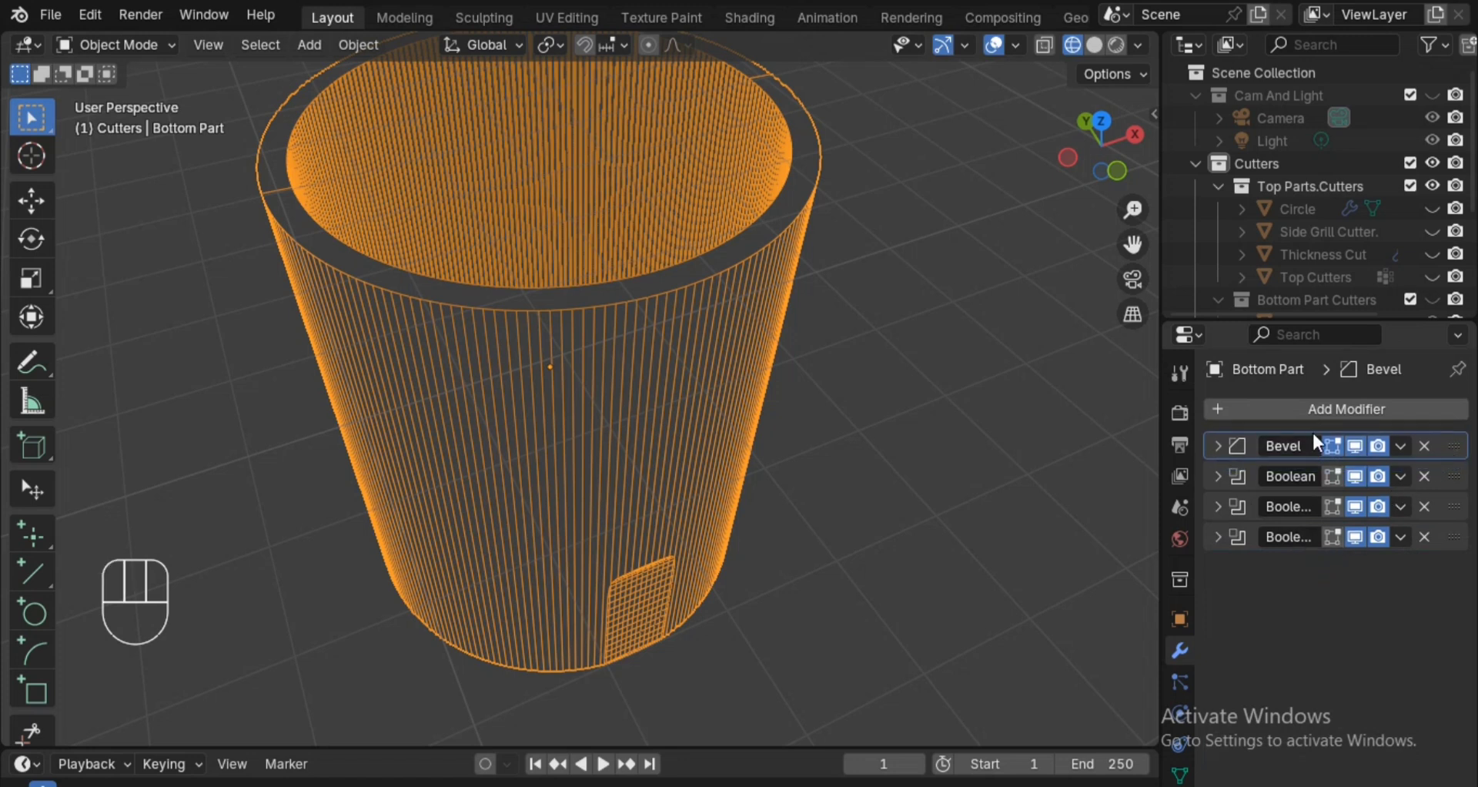
click(1316, 408)
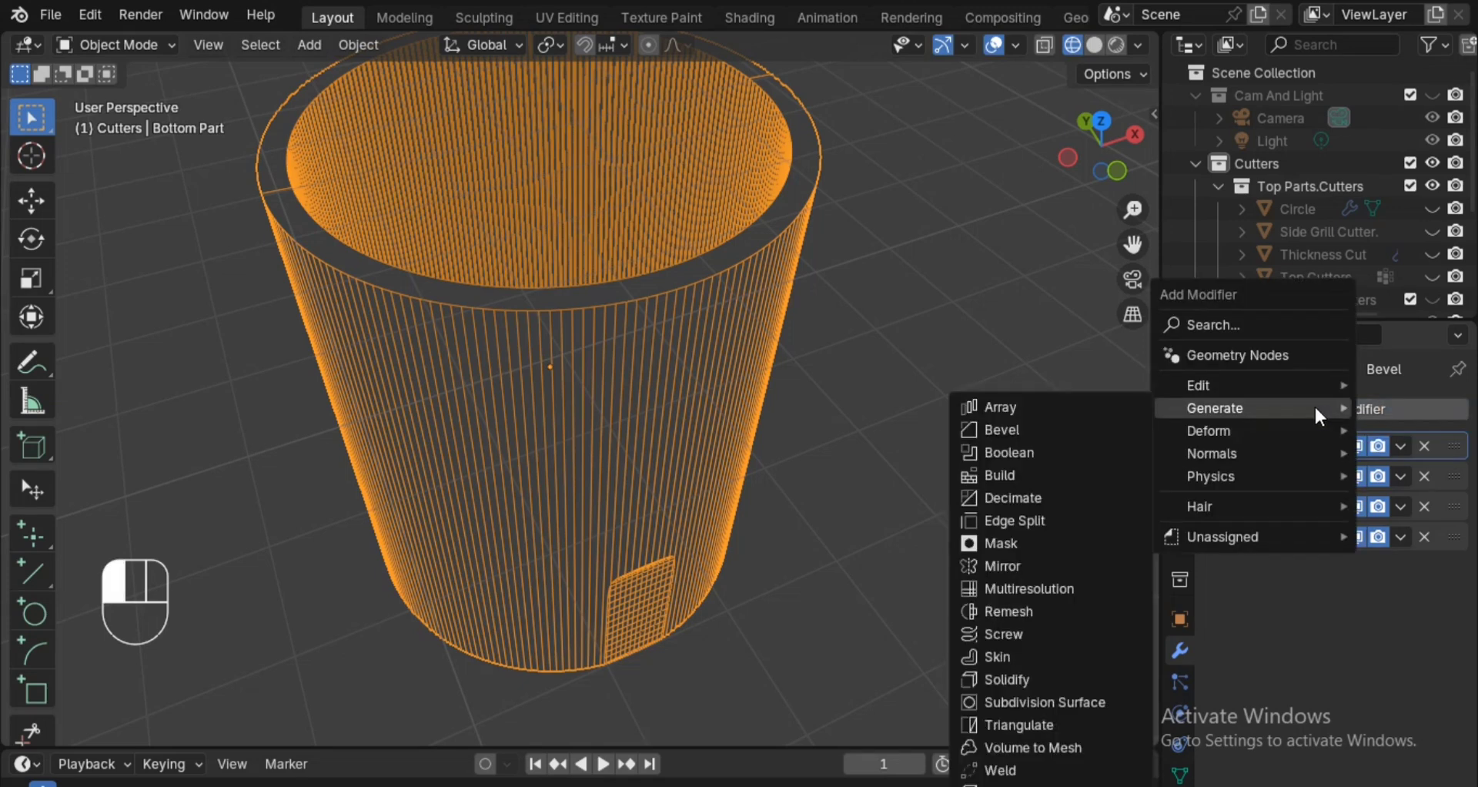
key(z)
click(797, 407)
mouse_move(797, 406)
ctrl+middle_down()
mouse_move(799, 368)
mouse_move(823, 462)
ctrl+middle_up()
ctrl+middle_drag(821, 456, 818, 415)
Add a Bevel modifier after the Booleans on Bottom Part and set its amount to 0.3 m.
click(1296, 409)
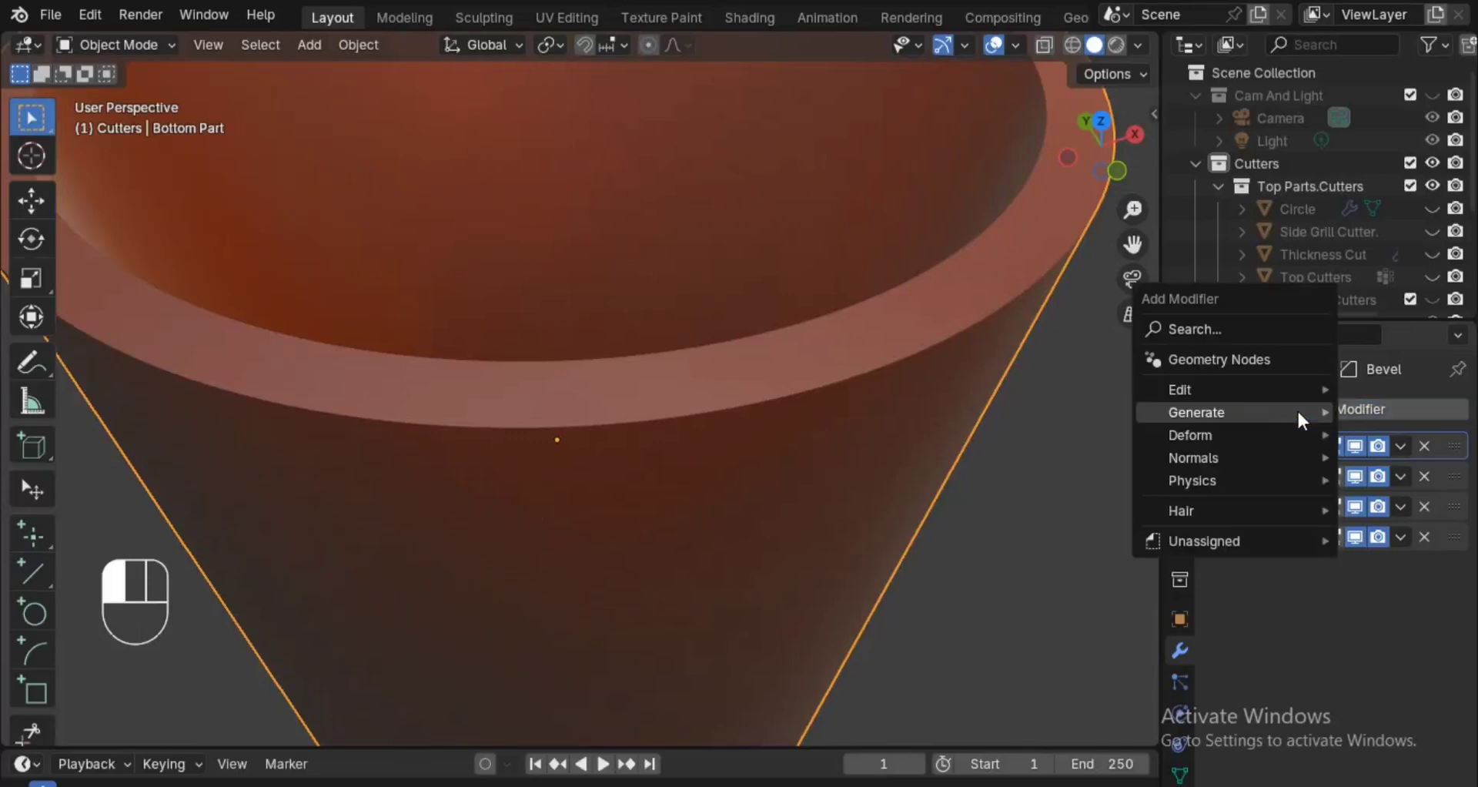
mouse_move(1271, 412)
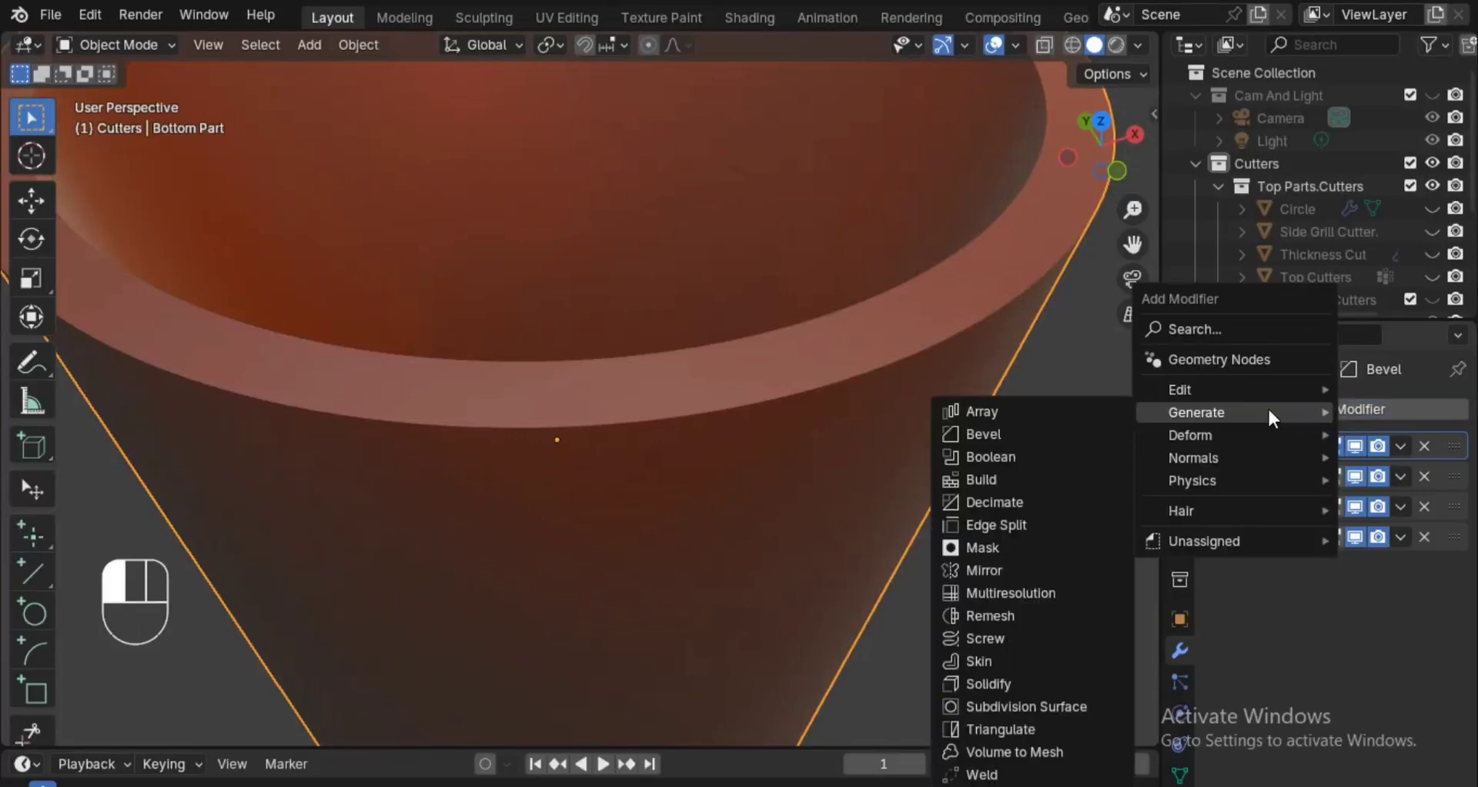
click(1090, 434)
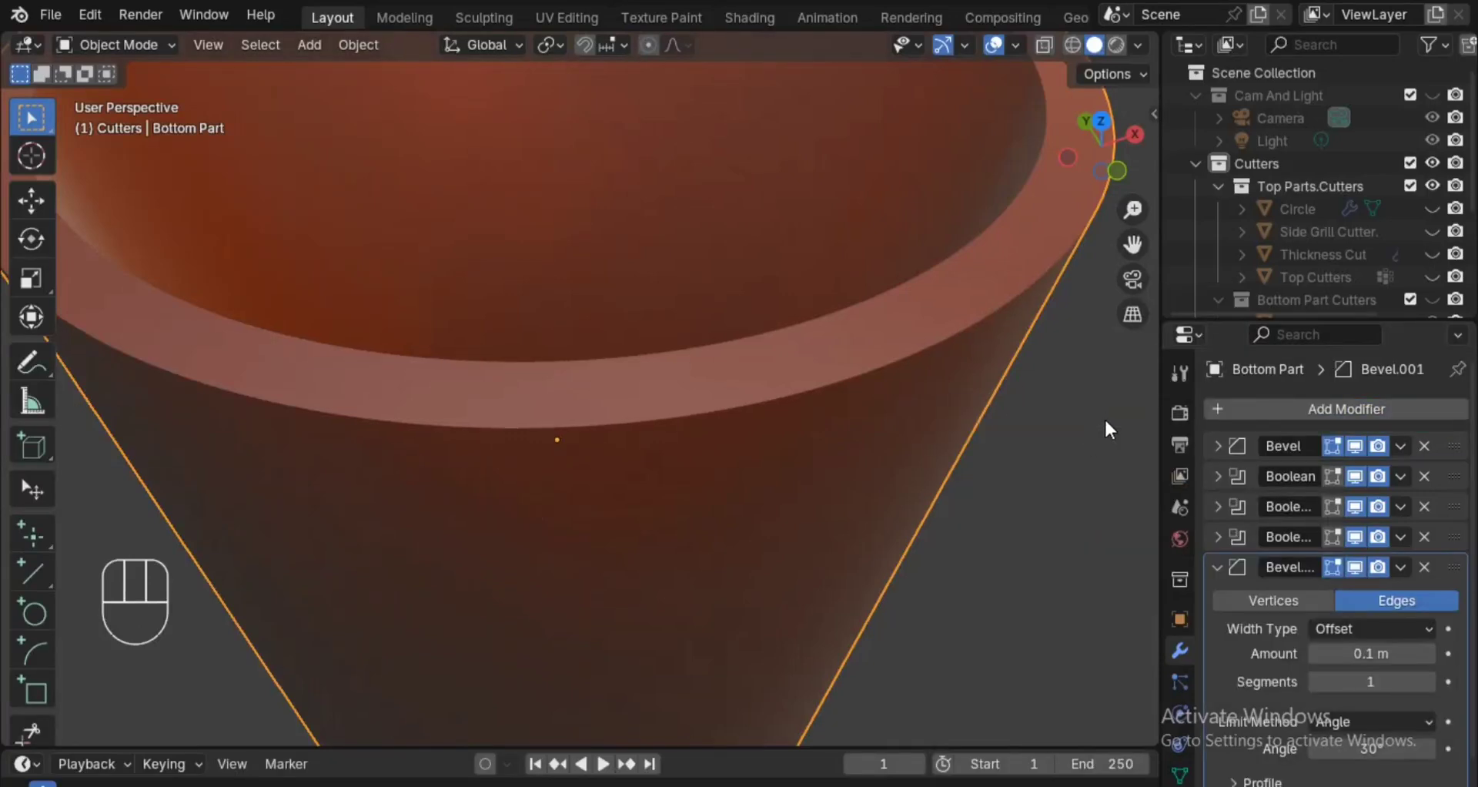
ctrl+alt+middle_drag(1096, 533, 1097, 485)
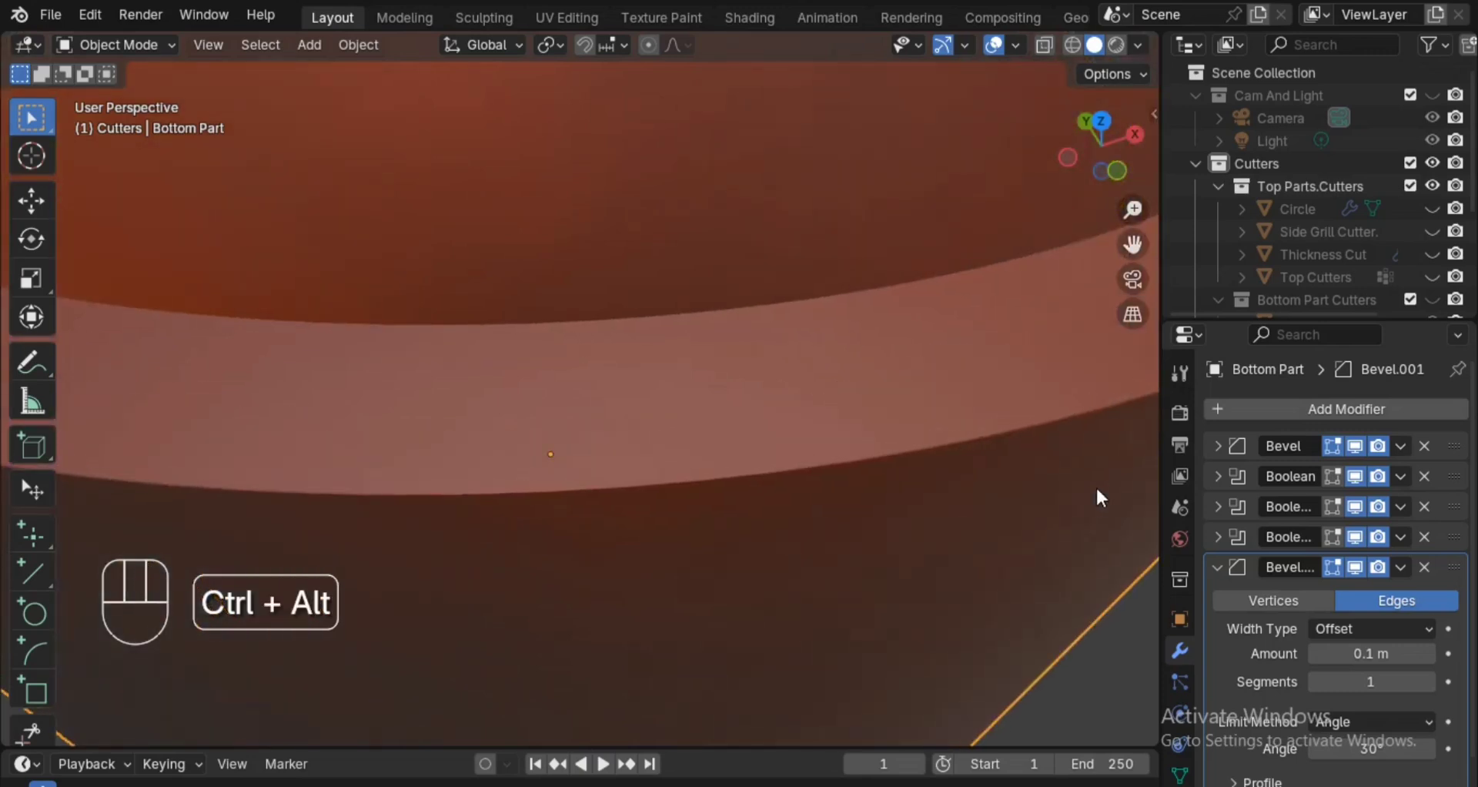
click(1379, 653)
click(1382, 652)
key(BackSpace)
key(BackSpace)
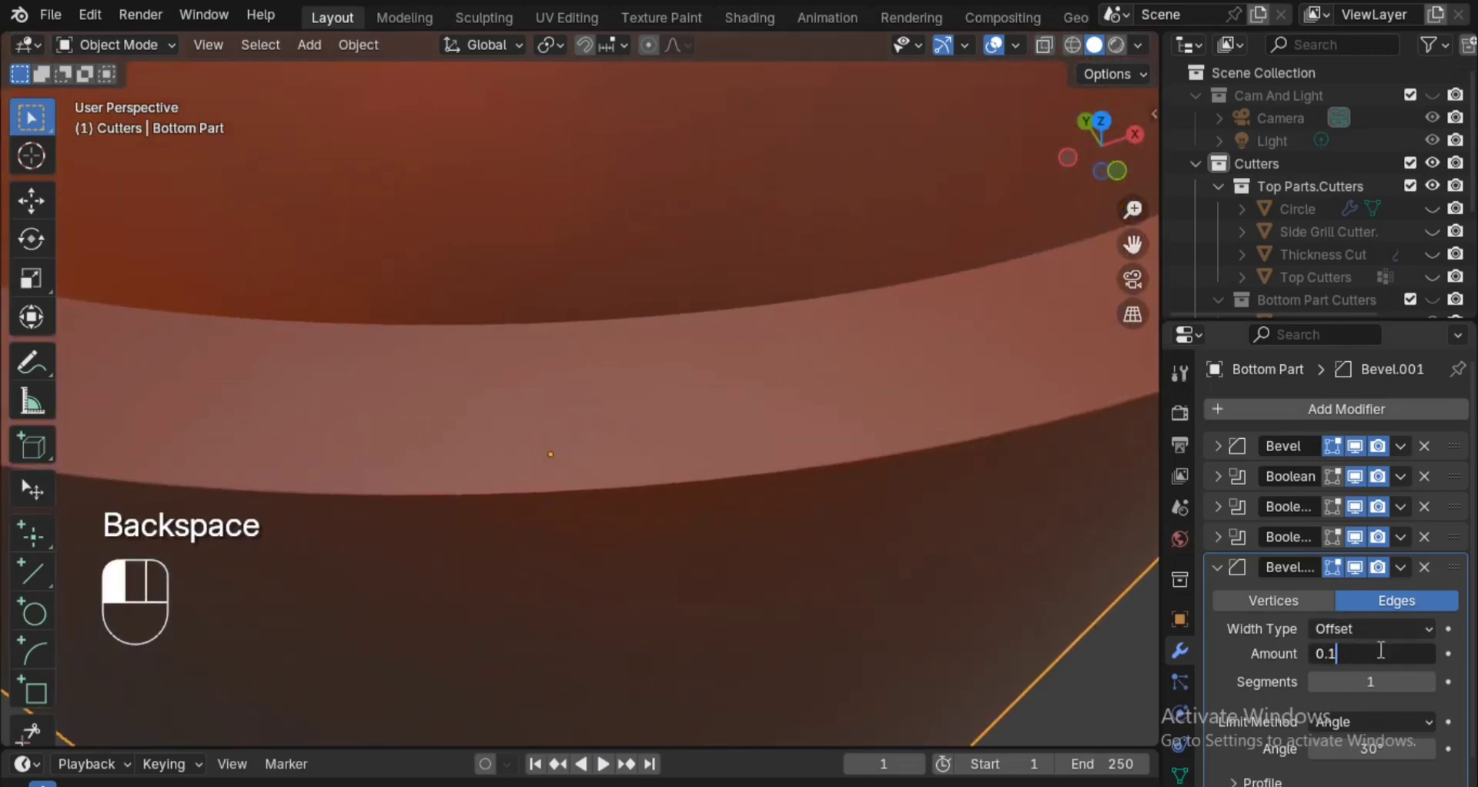
click(797, 506)
Examine the beveled Bottom Part in wireframe shading and return to solid shading.
mouse_move(849, 343)
ctrl+alt+mouse_down()
mouse_move(877, 546)
mouse_move(888, 386)
mouse_move(917, 555)
mouse_move(896, 474)
mouse_move(918, 552)
mouse_move(914, 492)
ctrl+alt+mouse_up()
key(z)
click(835, 465)
key(z)
click(908, 456)
Apply Shade Auto Smooth to Bottom Part with a 30° angle.
key(space)
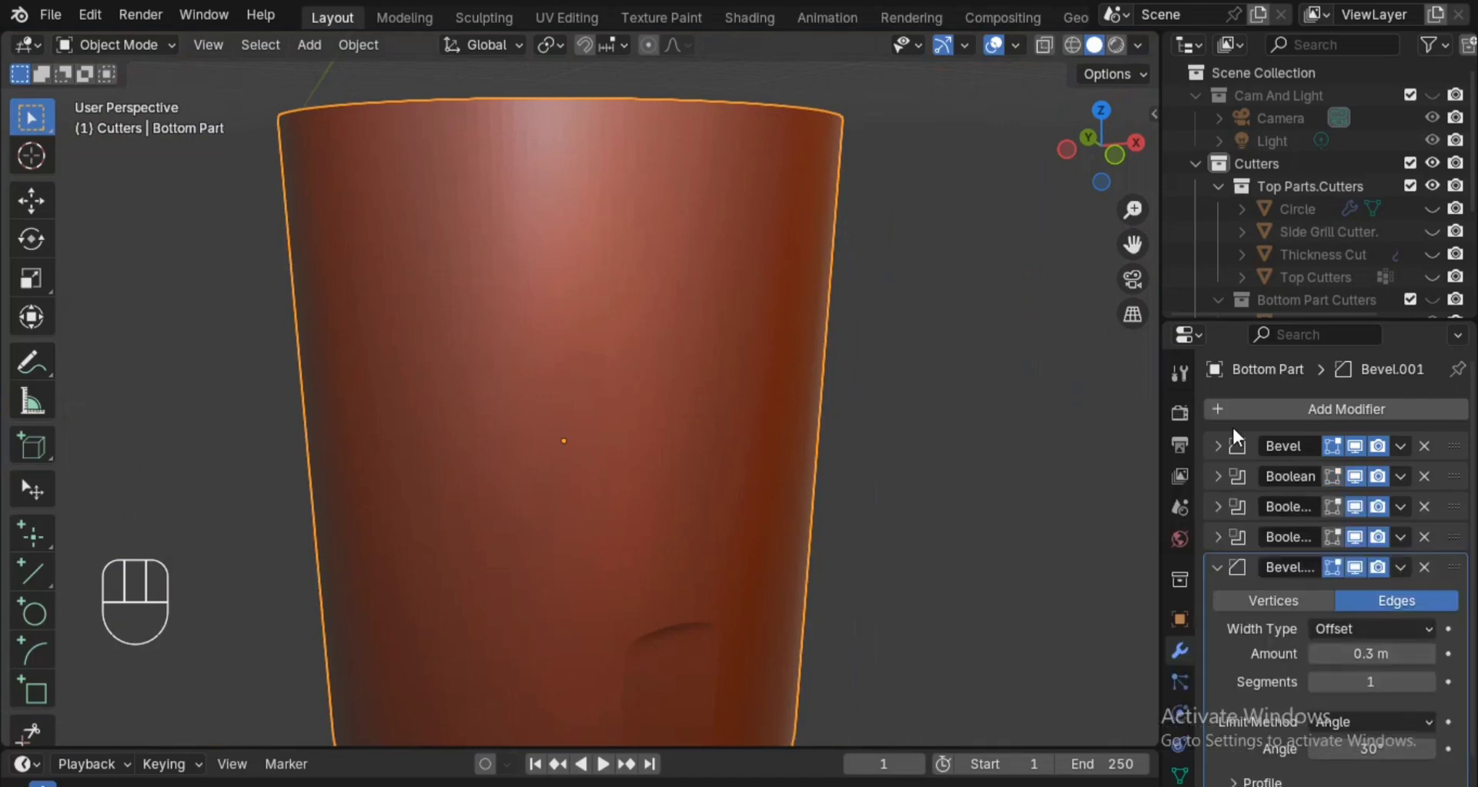
click(1217, 568)
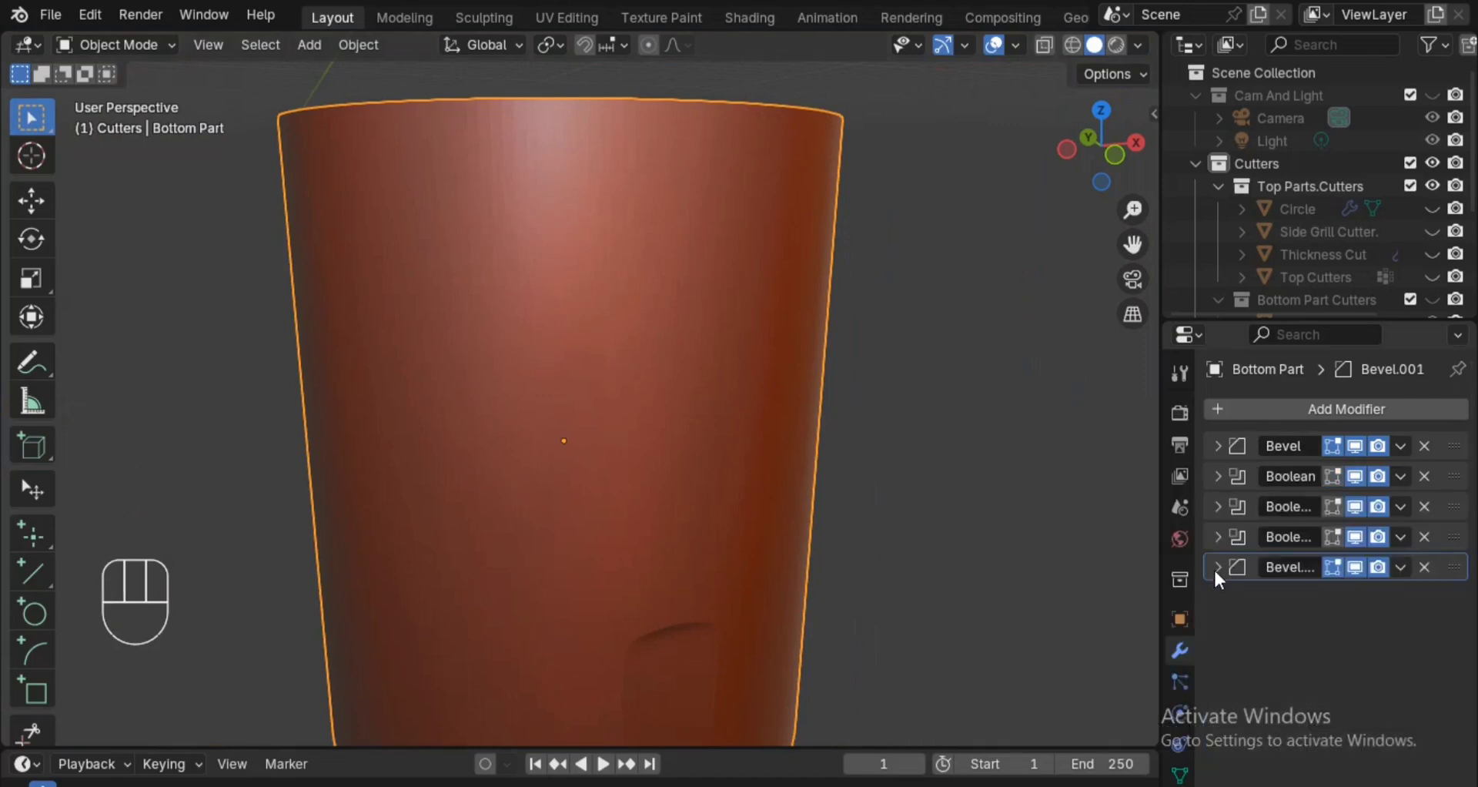
click(1279, 412)
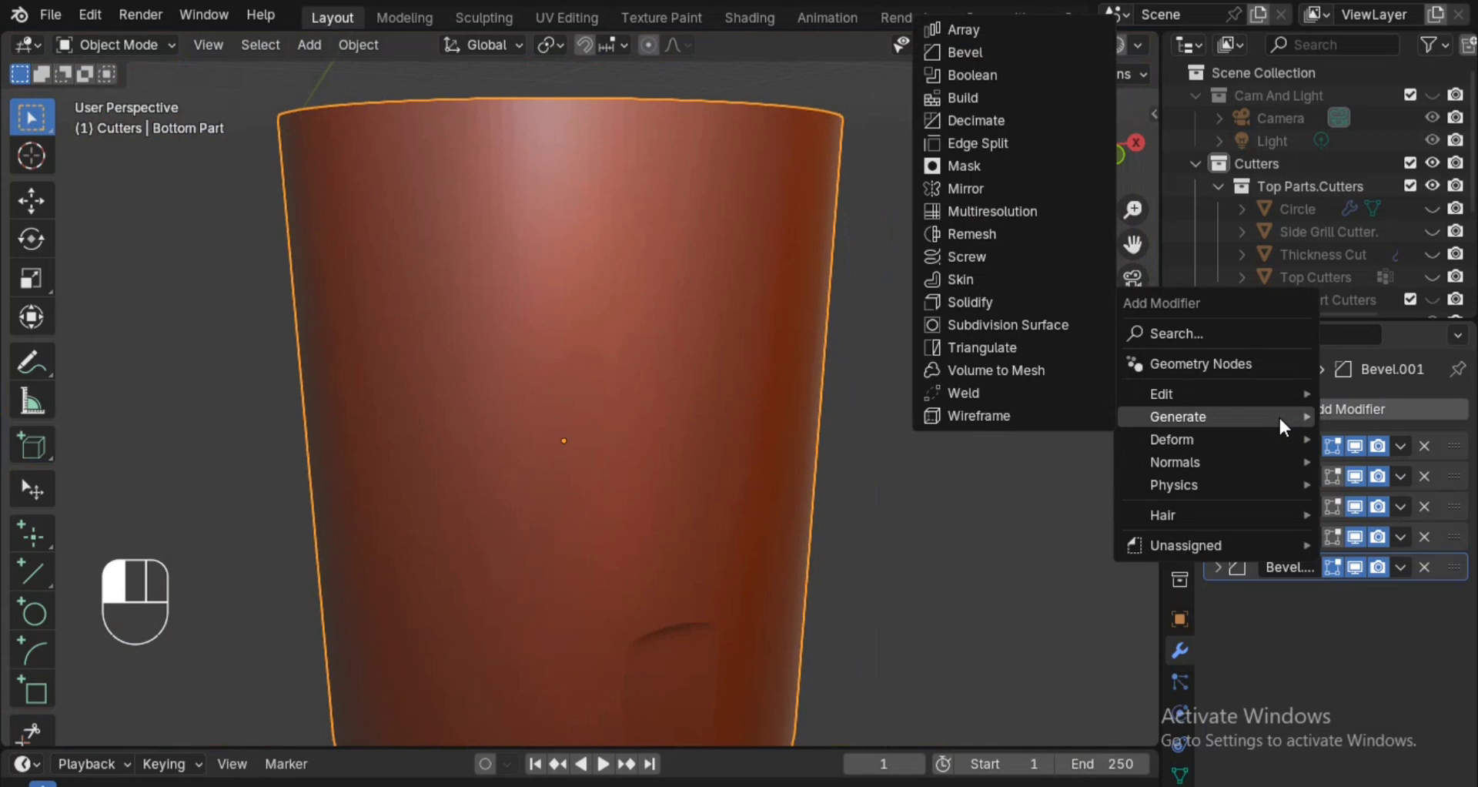
mouse_move(1216, 493)
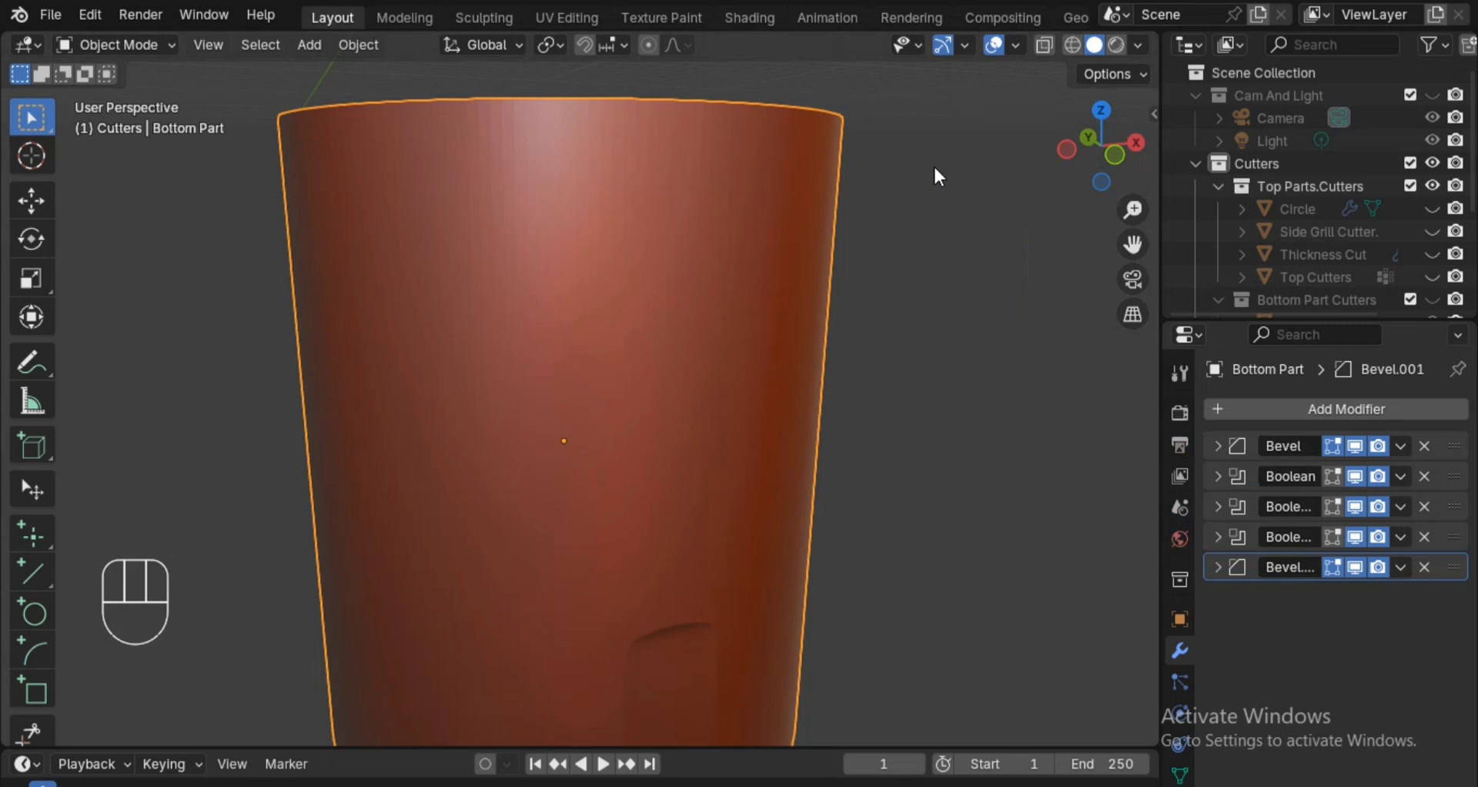
key(space)
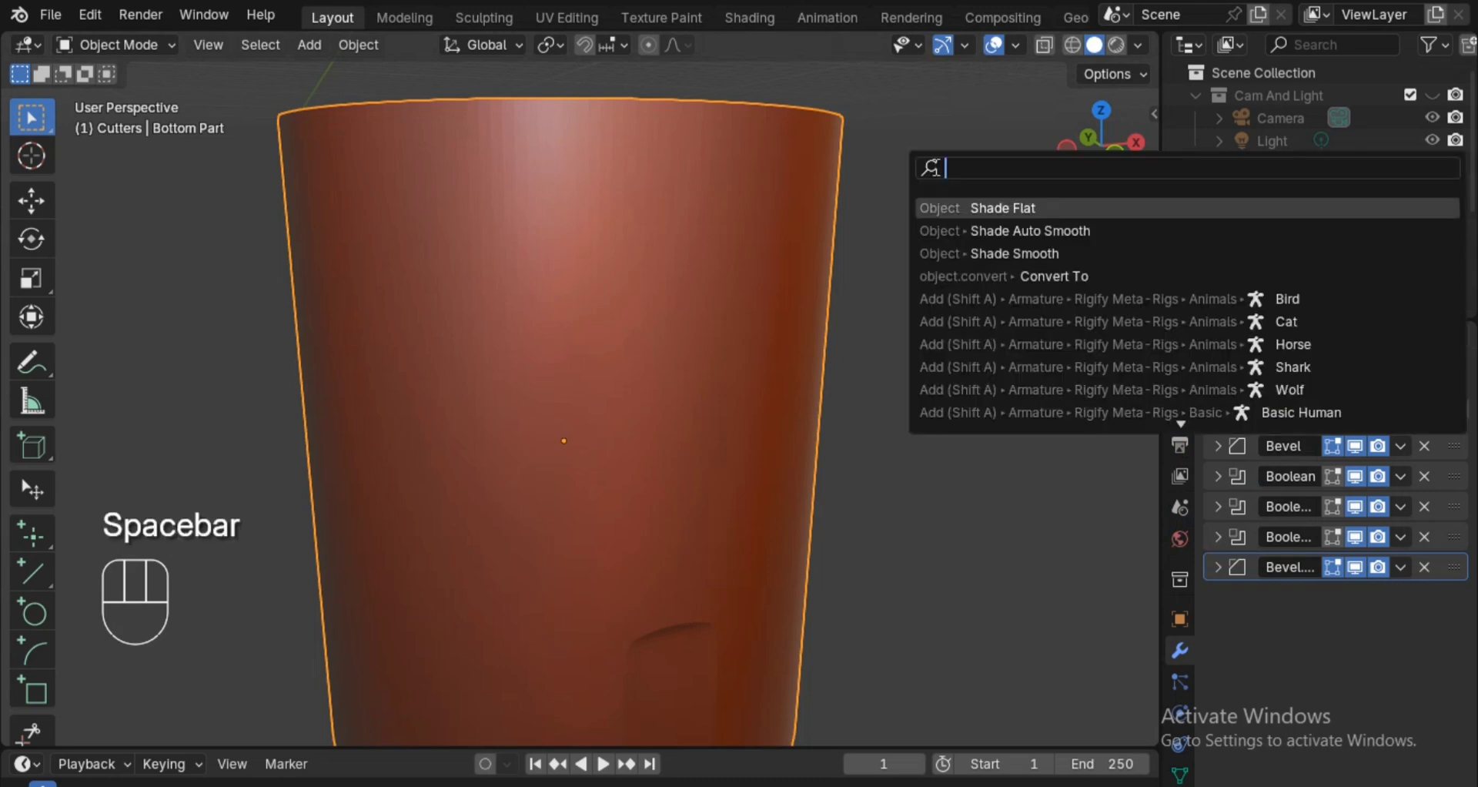
click(961, 228)
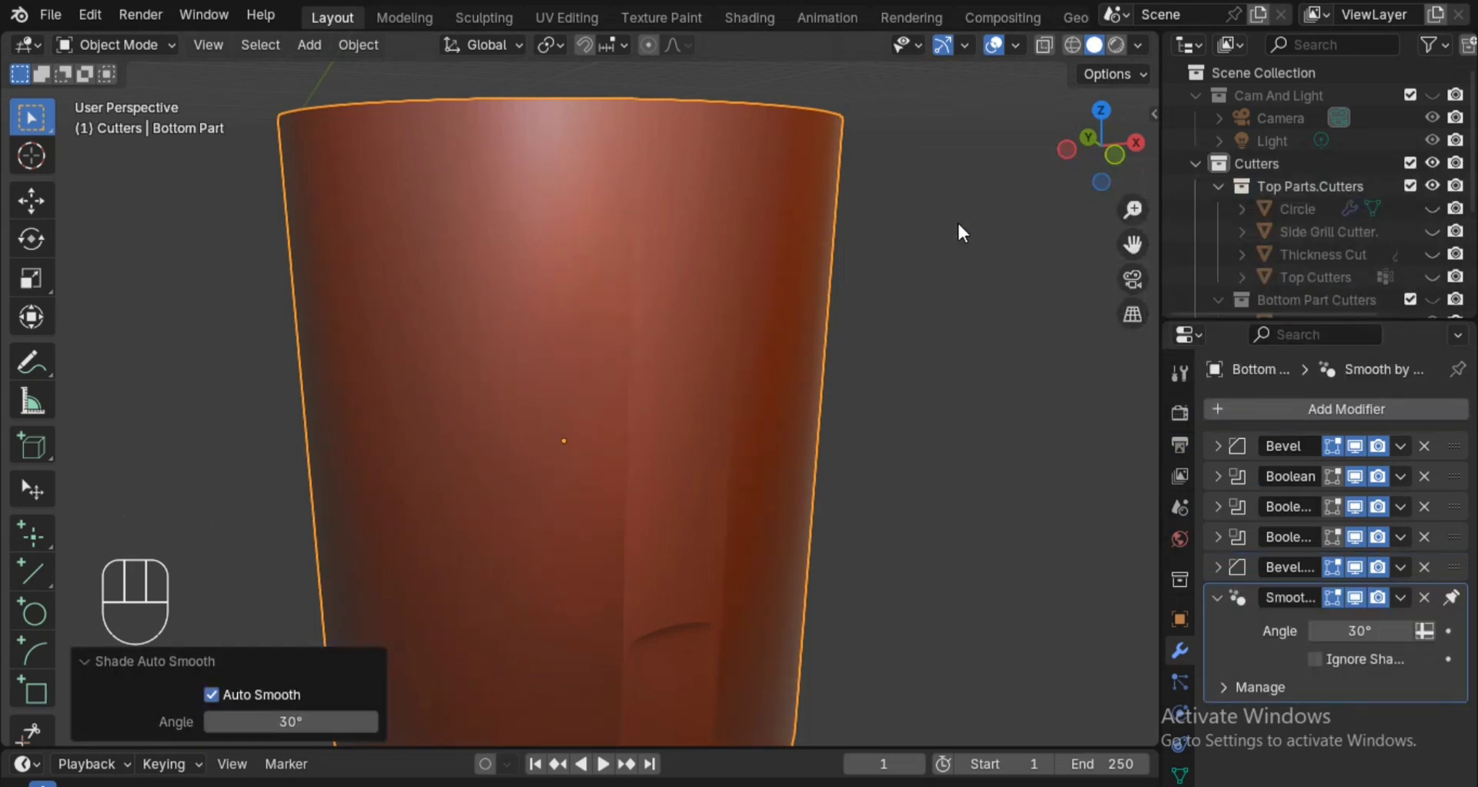
ctrl+alt+drag(962, 317, 953, 355)
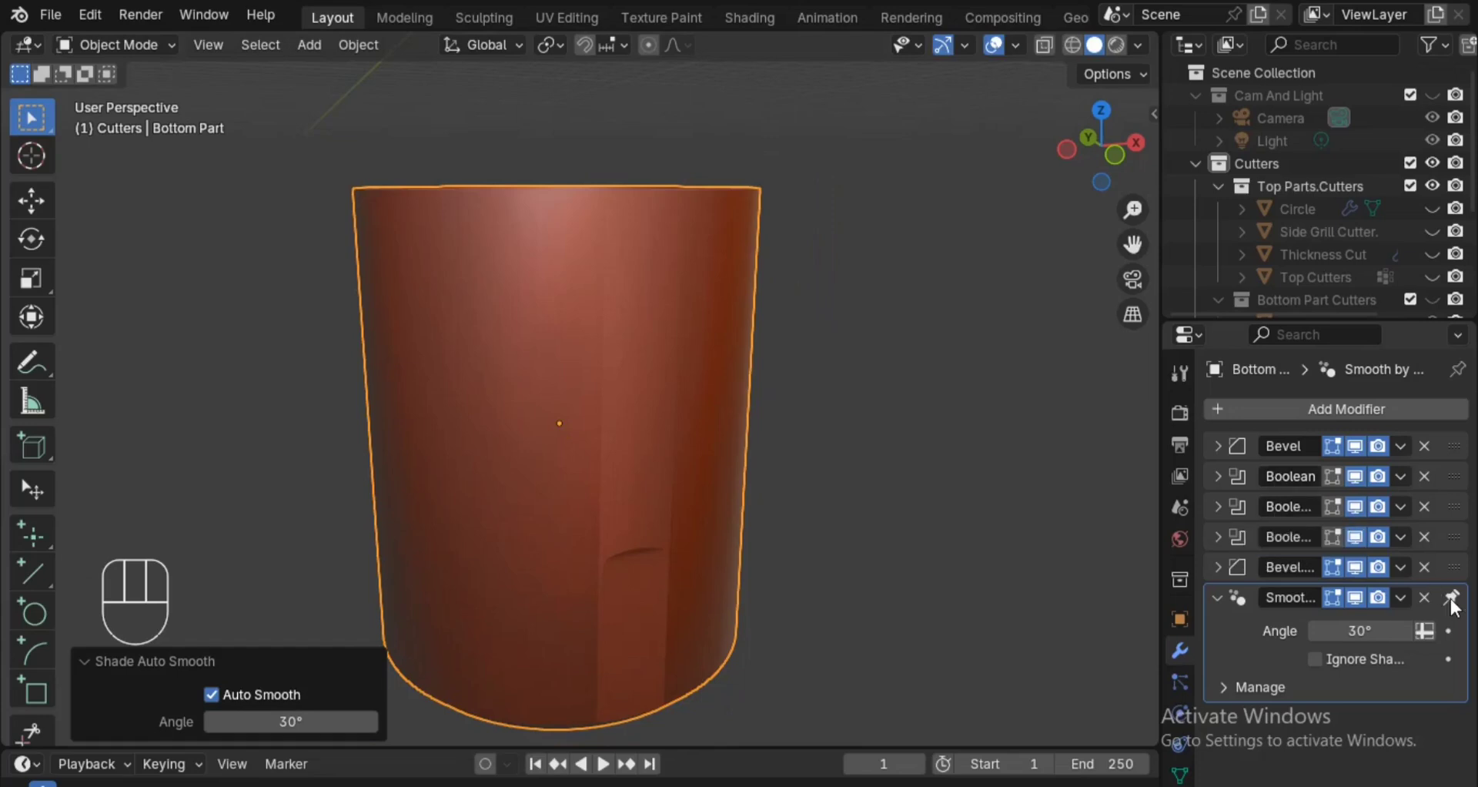
Review both Bevel modifiers' settings on Bottom Part, collapse the modifier entries and save the file.
alt+drag(1001, 523, 1043, 505)
click(1218, 567)
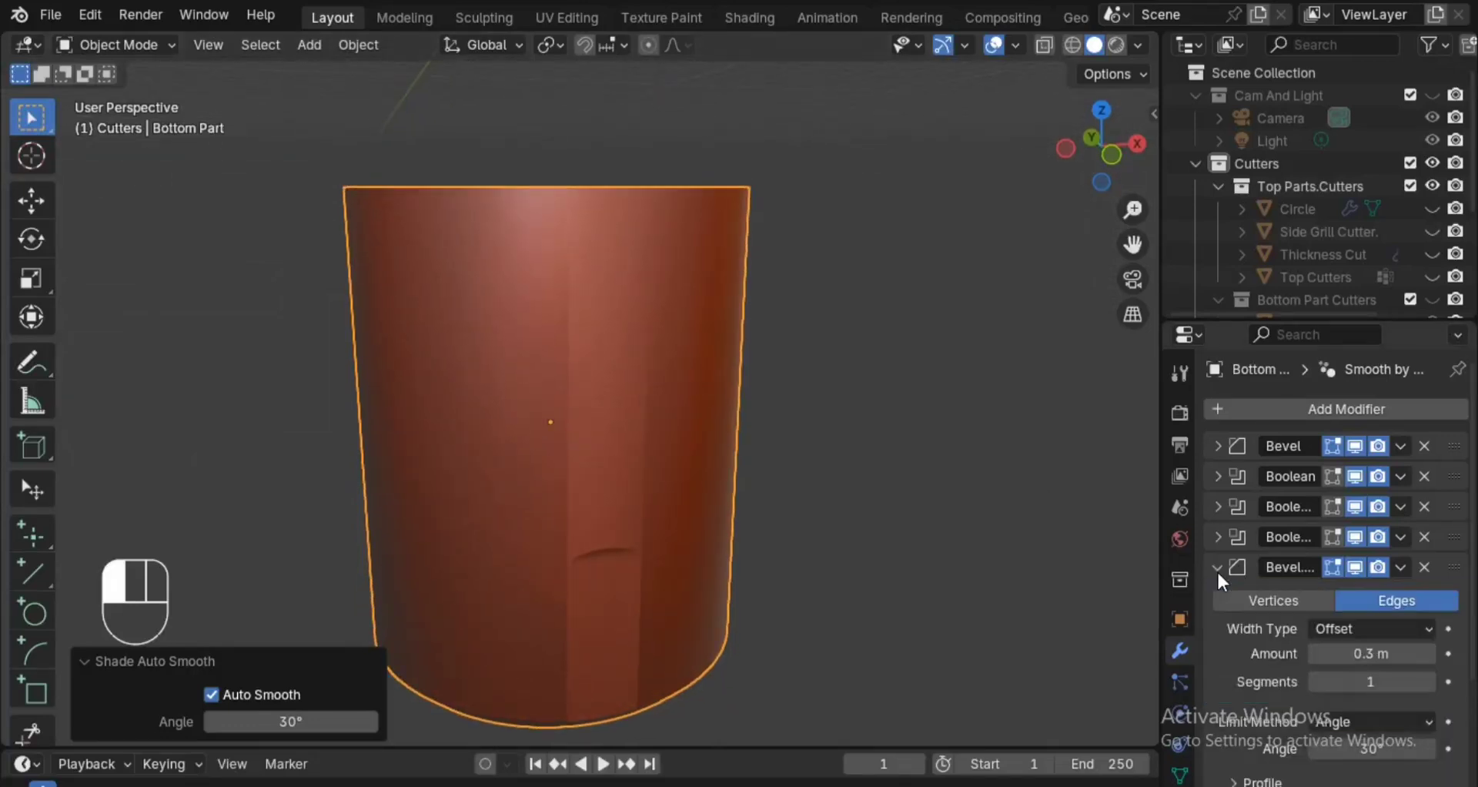
click(1217, 569)
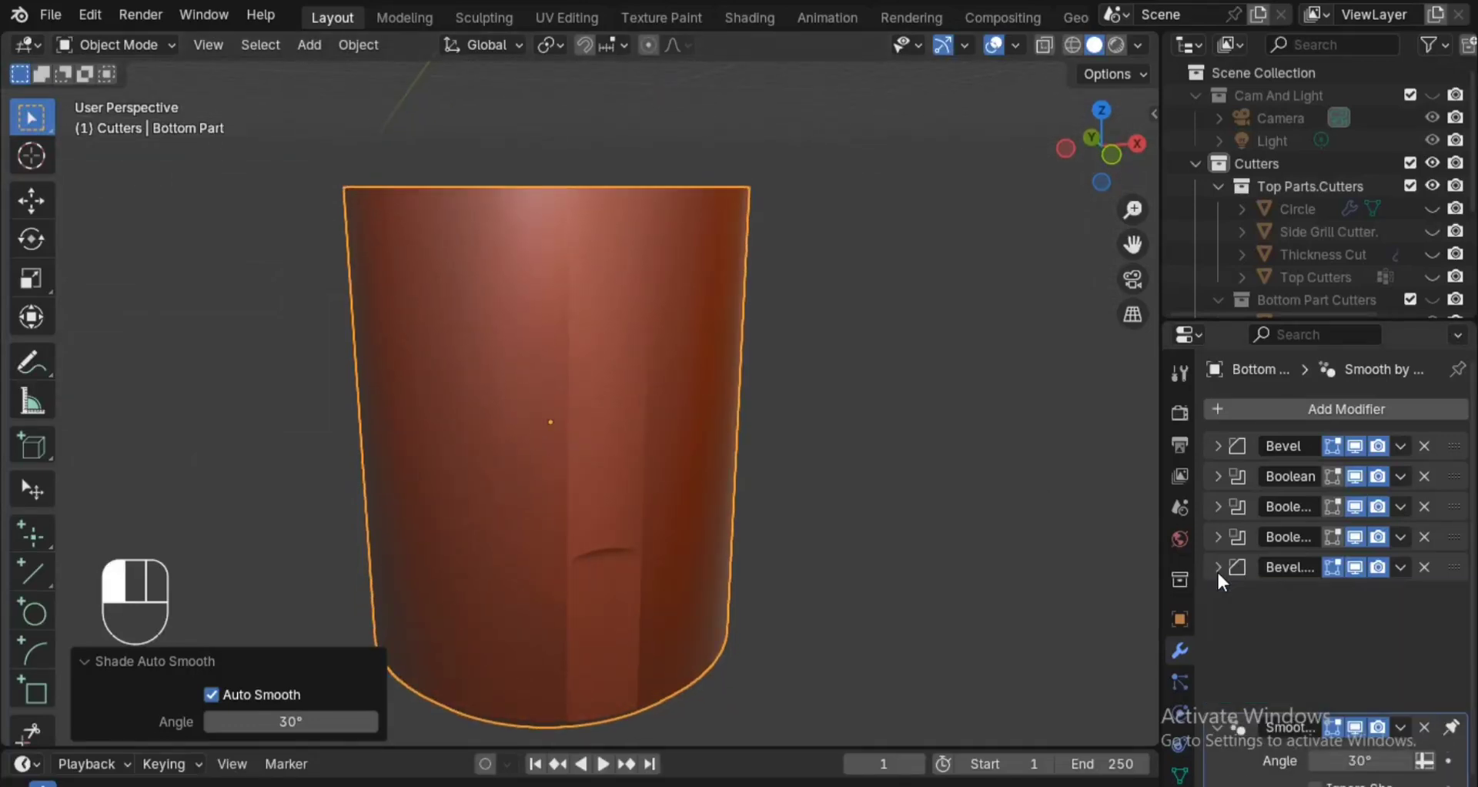
click(1217, 445)
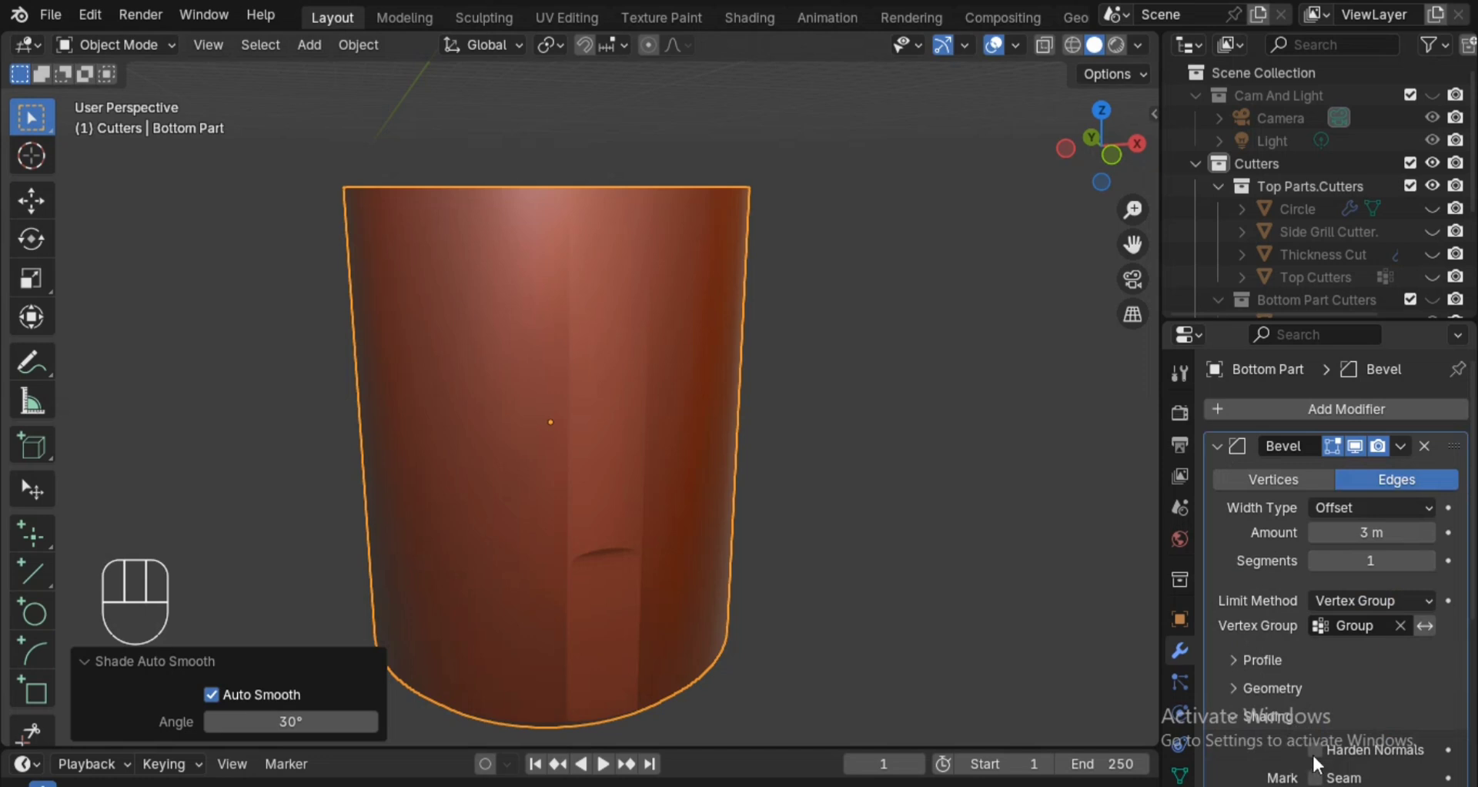
click(1223, 440)
alt+drag(995, 536, 955, 479)
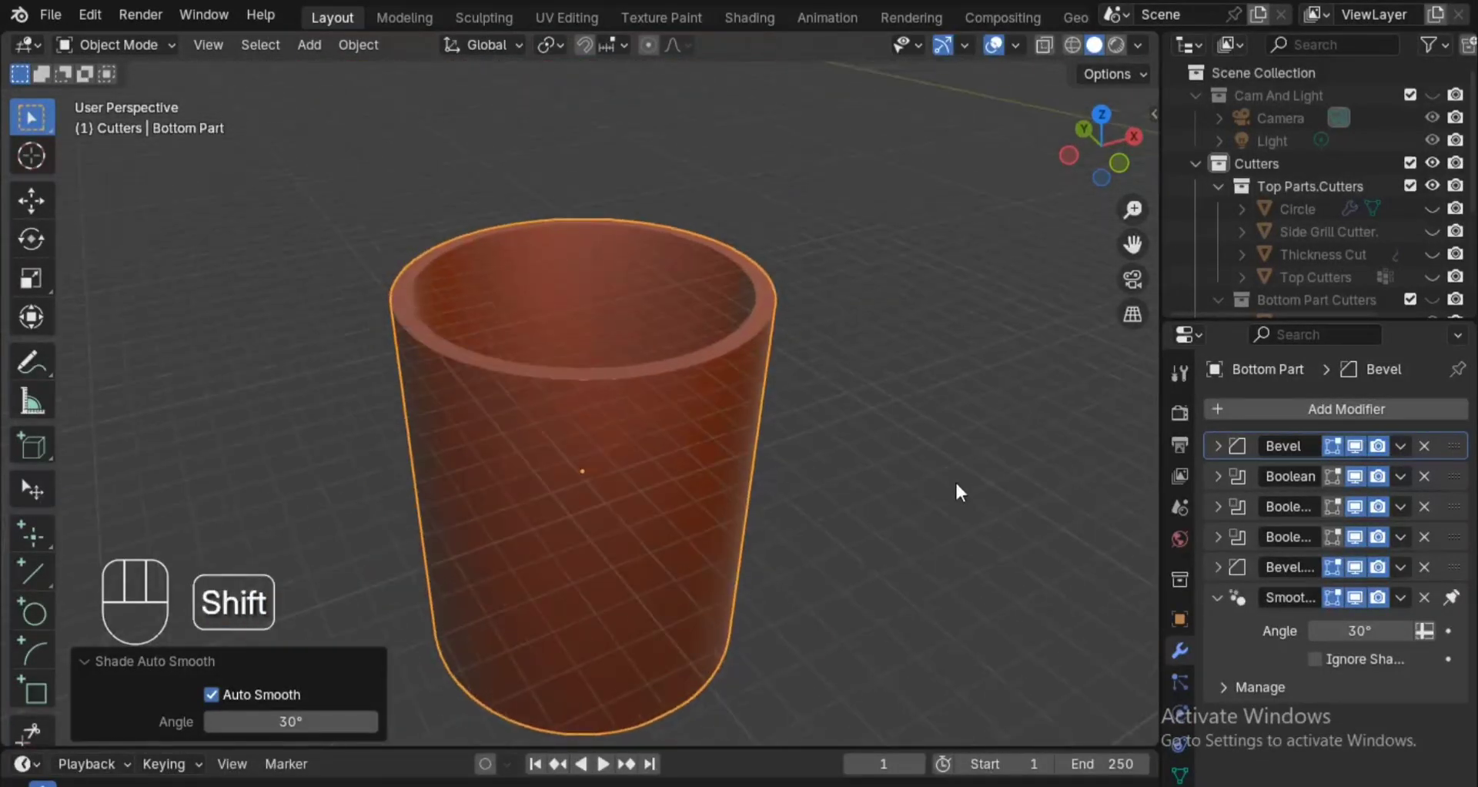
click(1215, 598)
key(ctrl+s)
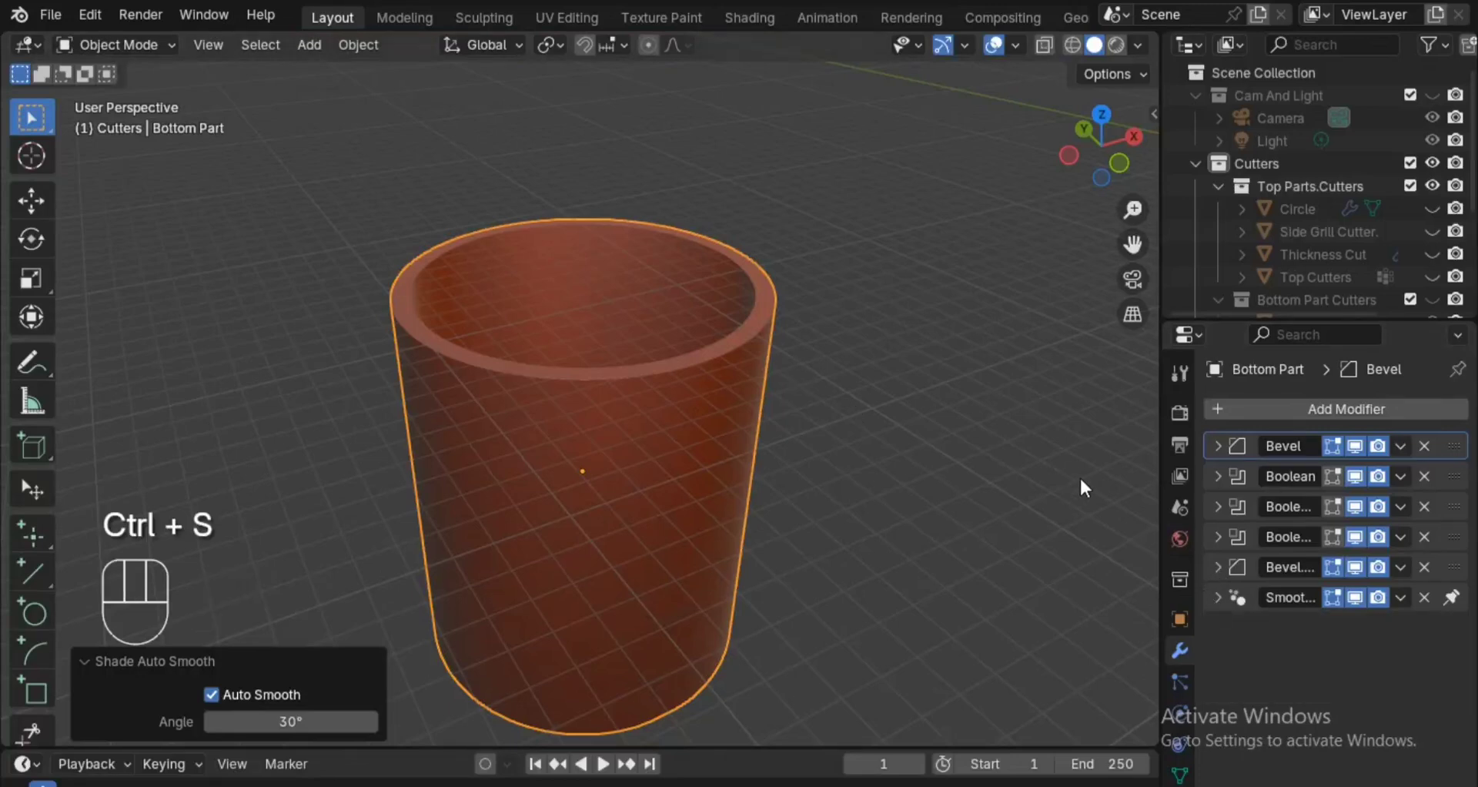
Examine the second Bevel modifier's shading options and the lower beveled edge of Bottom Part, and save the file.
click(1205, 568)
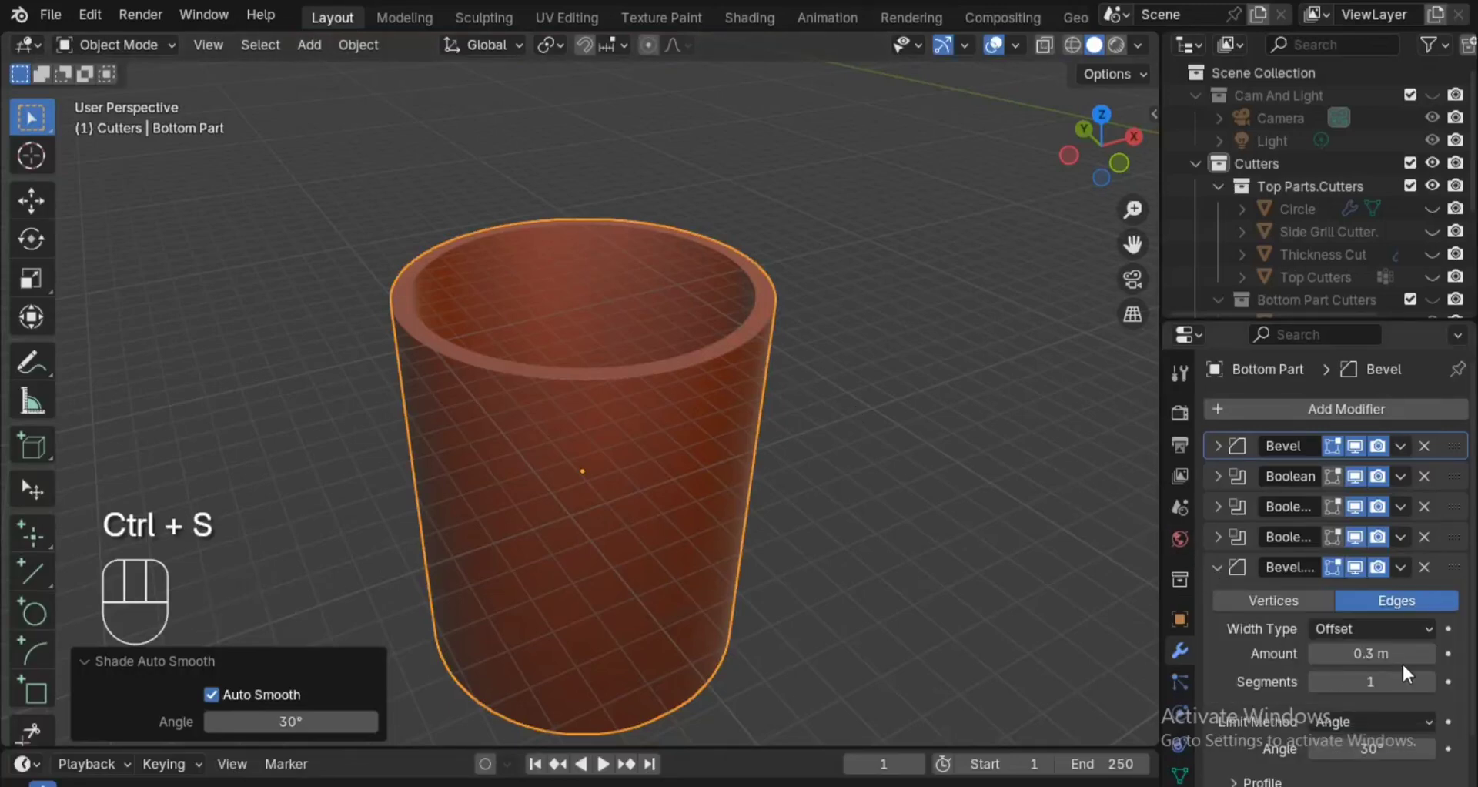
scroll(1402, 663, down, 2)
click(1343, 754)
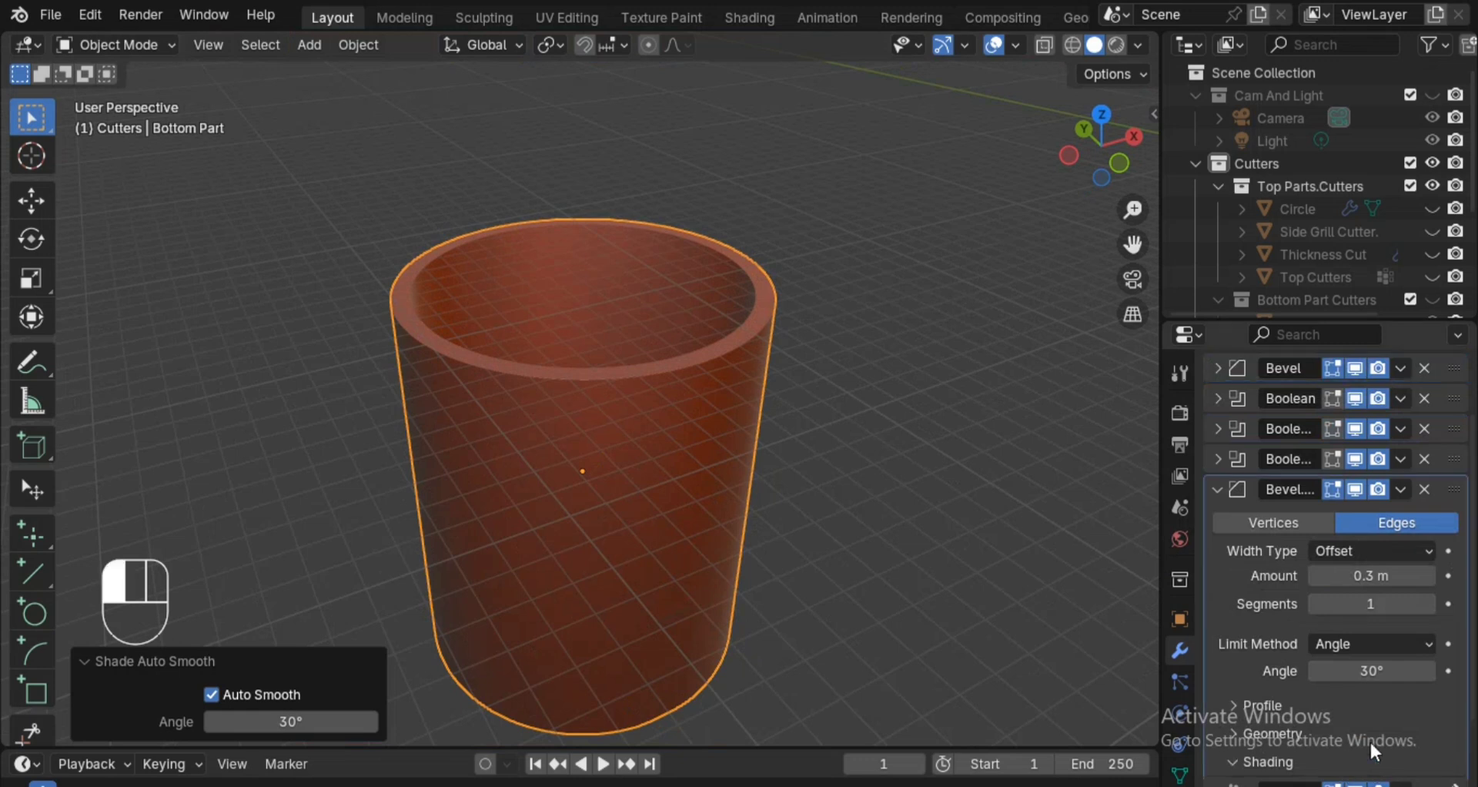
scroll(1397, 724, down, 2)
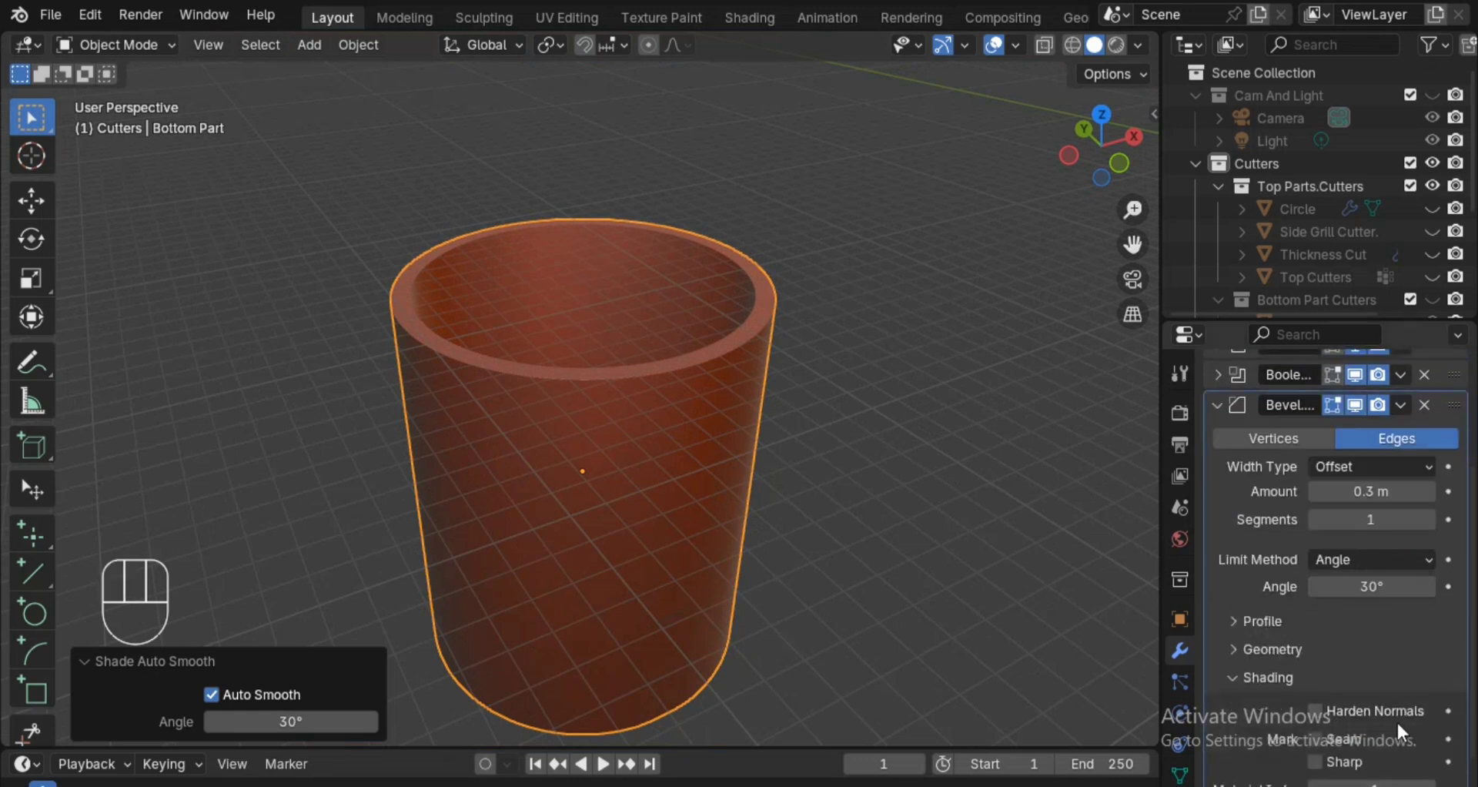
click(1306, 676)
mouse_move(873, 470)
alt+mouse_down()
mouse_move(859, 370)
mouse_move(859, 420)
alt+mouse_up()
key(ctrl+s)
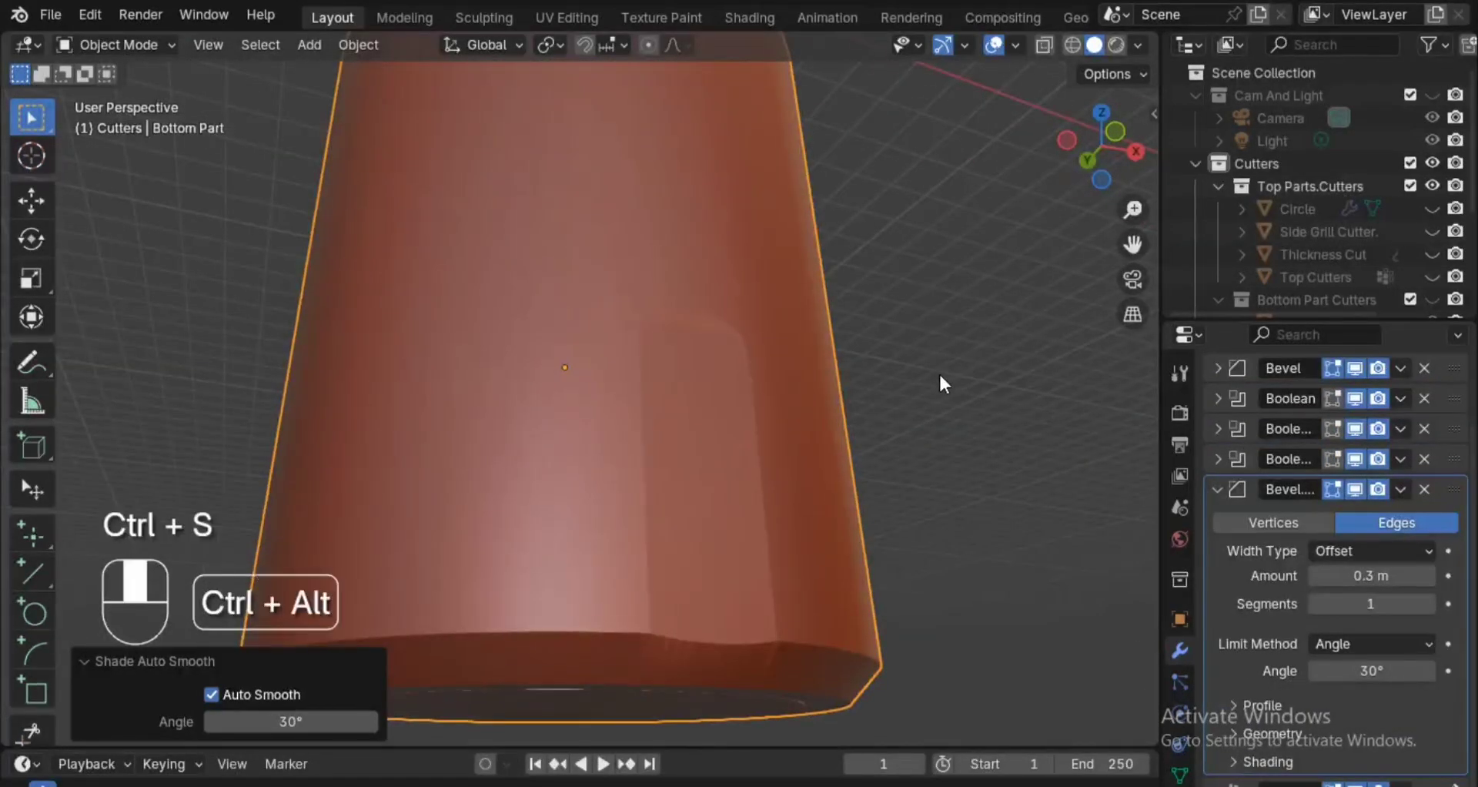
ctrl+alt+drag(939, 372, 920, 439)
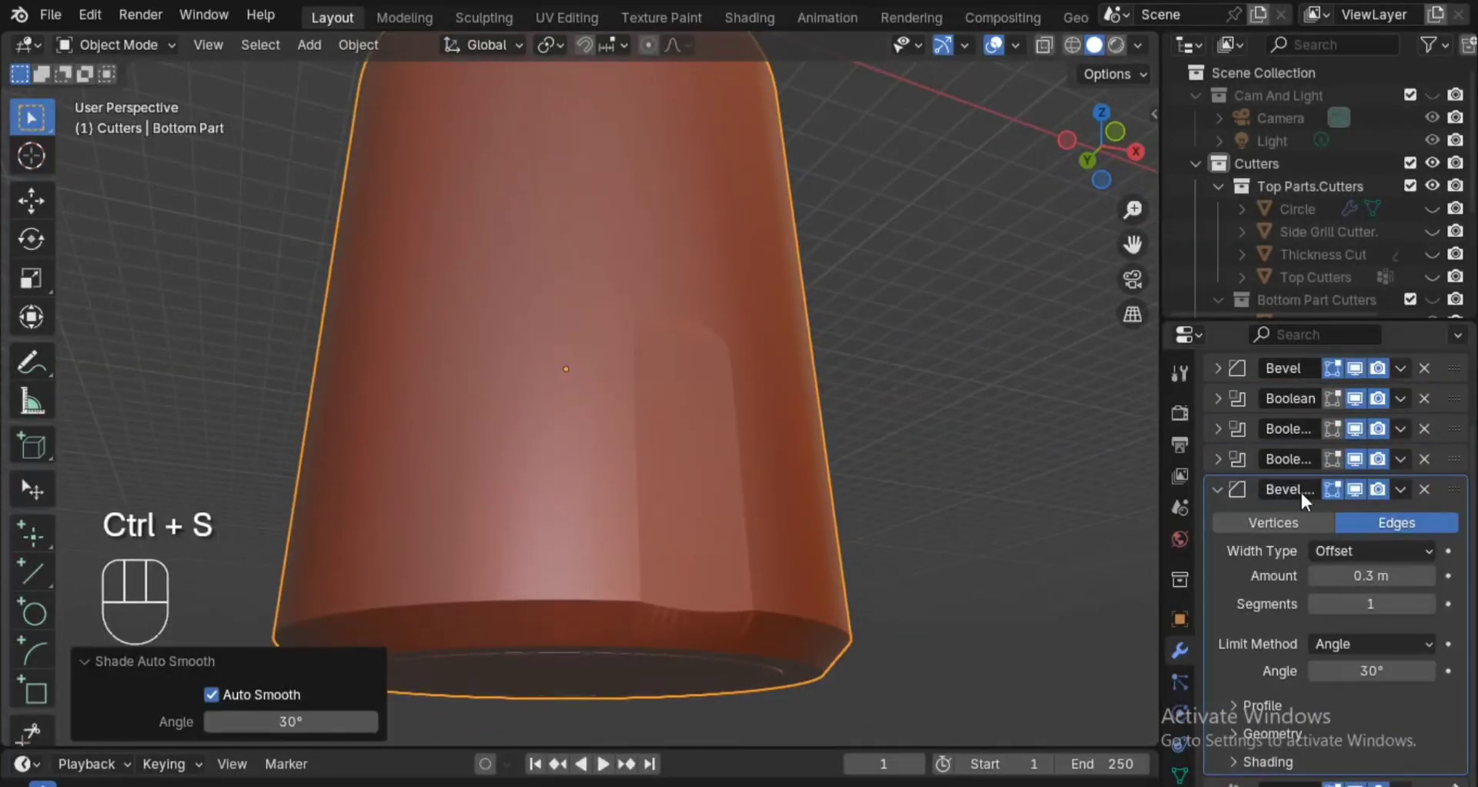
click(1311, 753)
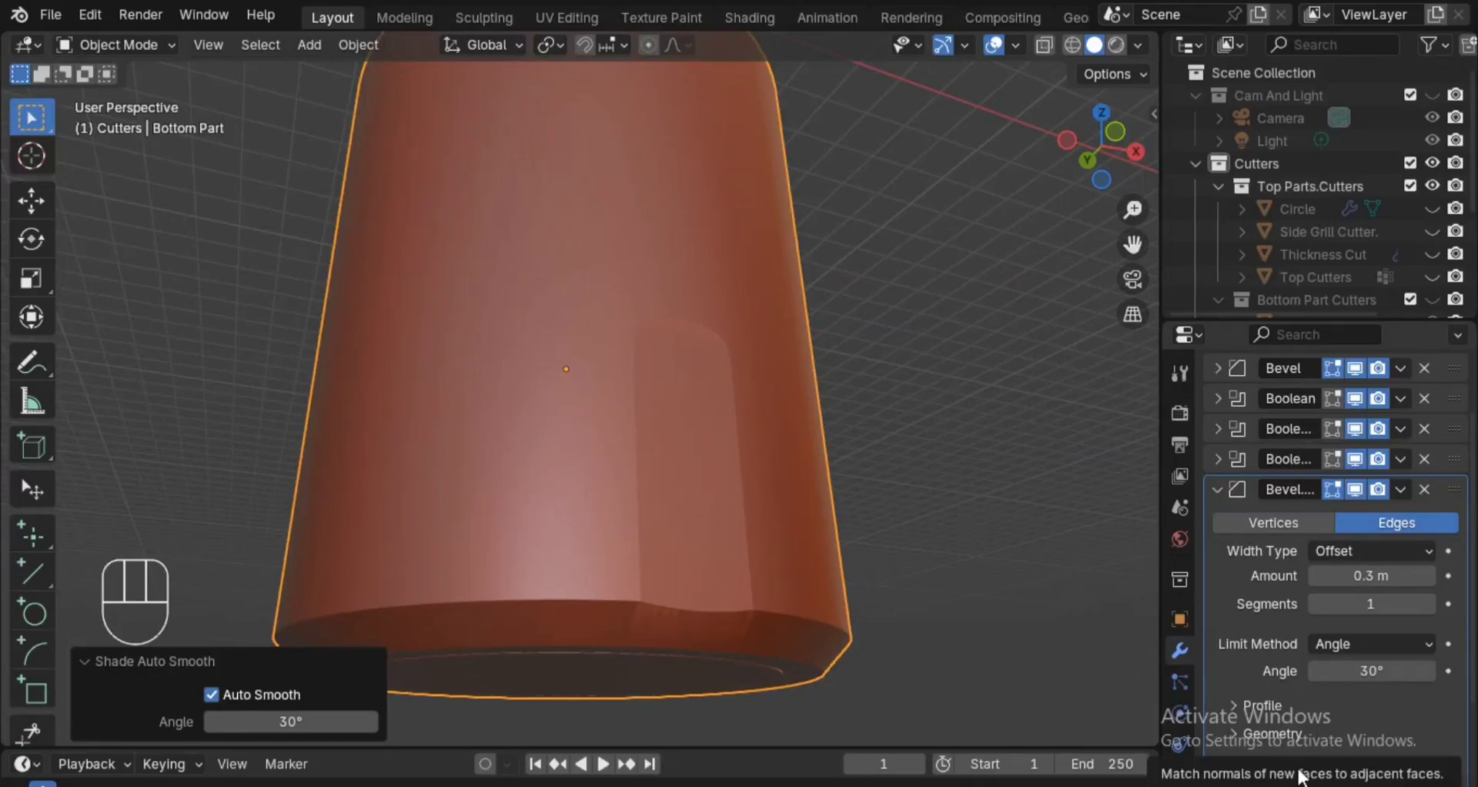
alt+drag(1021, 524, 1027, 533)
alt+drag(1027, 533, 1028, 530)
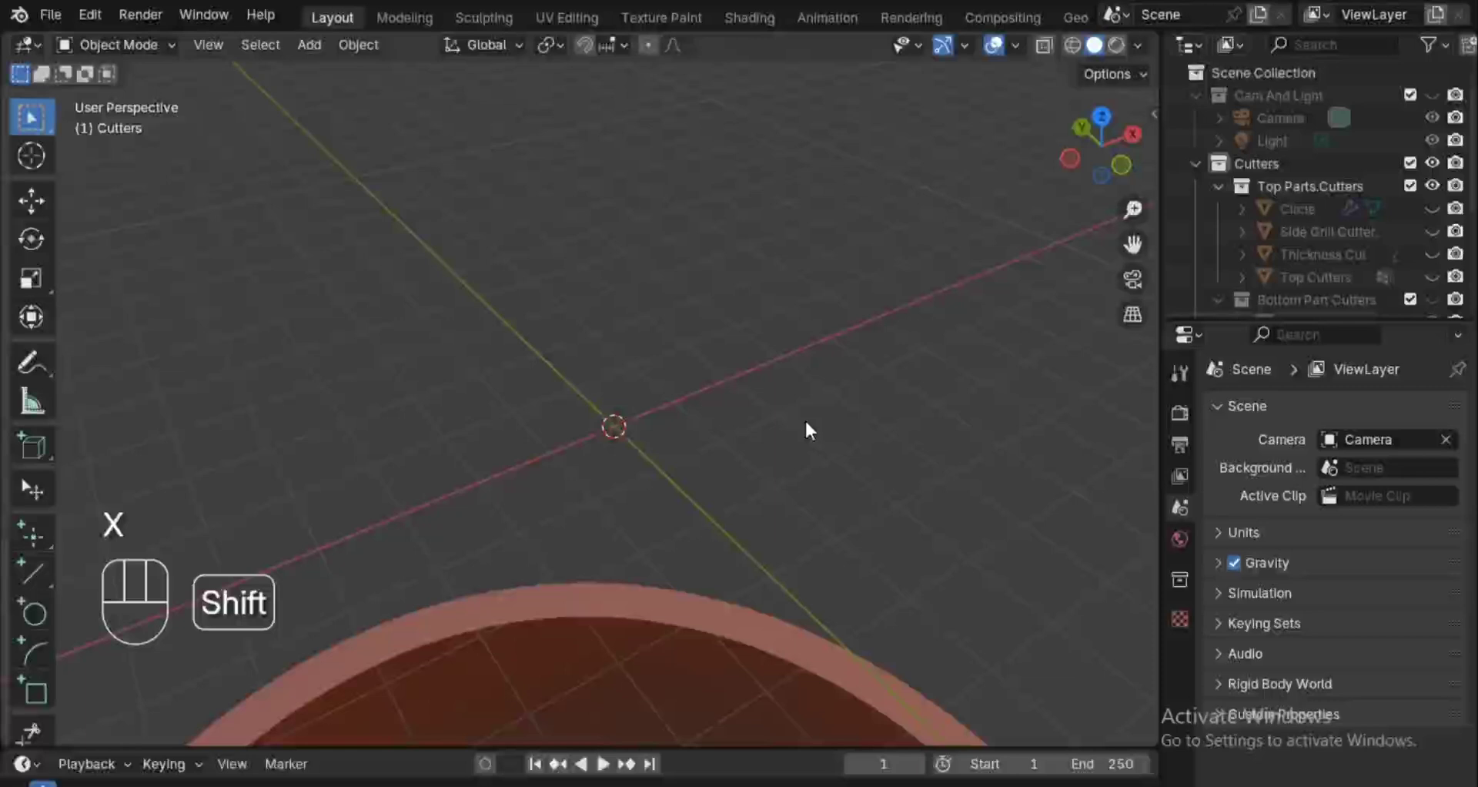
Add a cylinder mesh at the world origin.
key(shift+a)
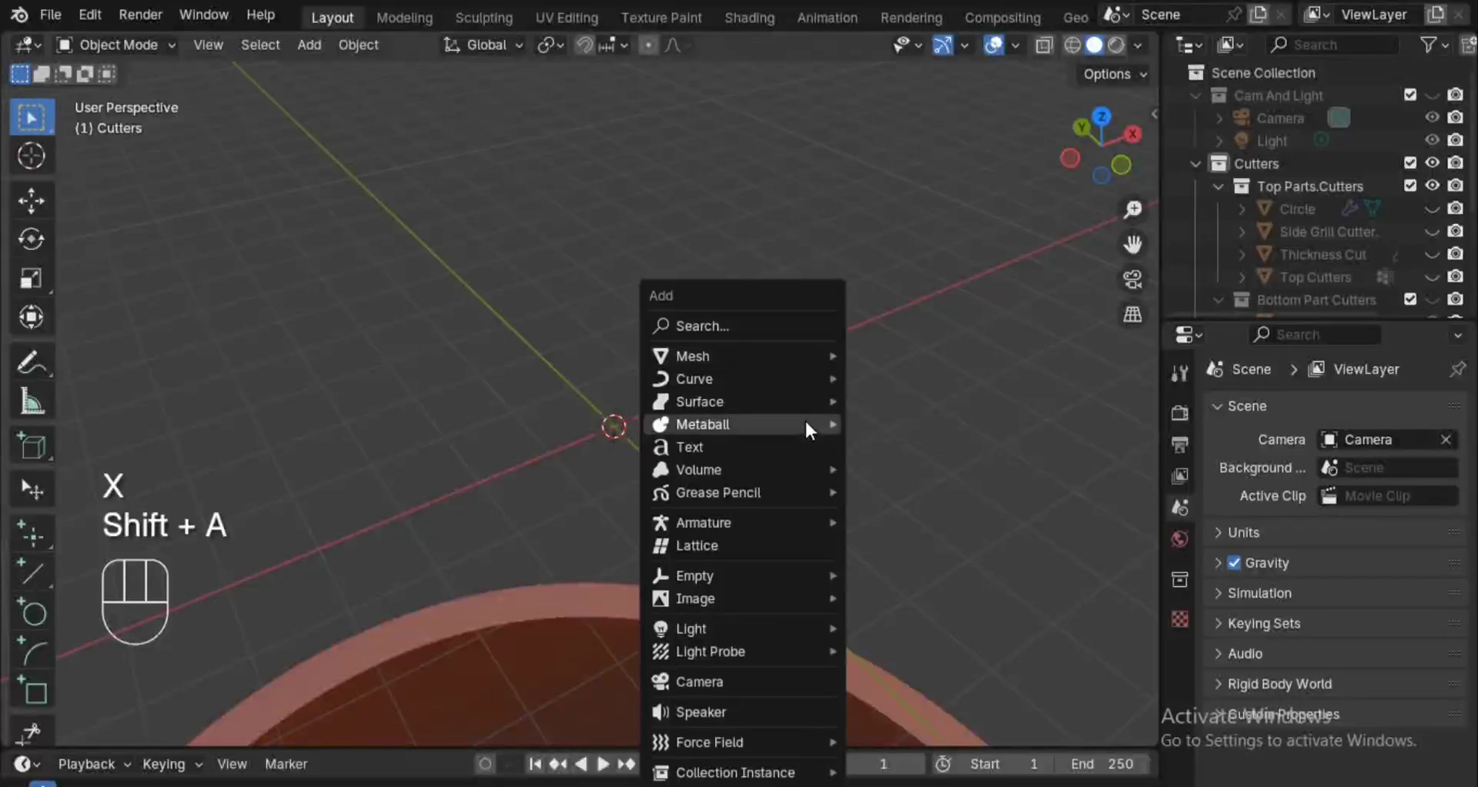
mouse_move(796, 355)
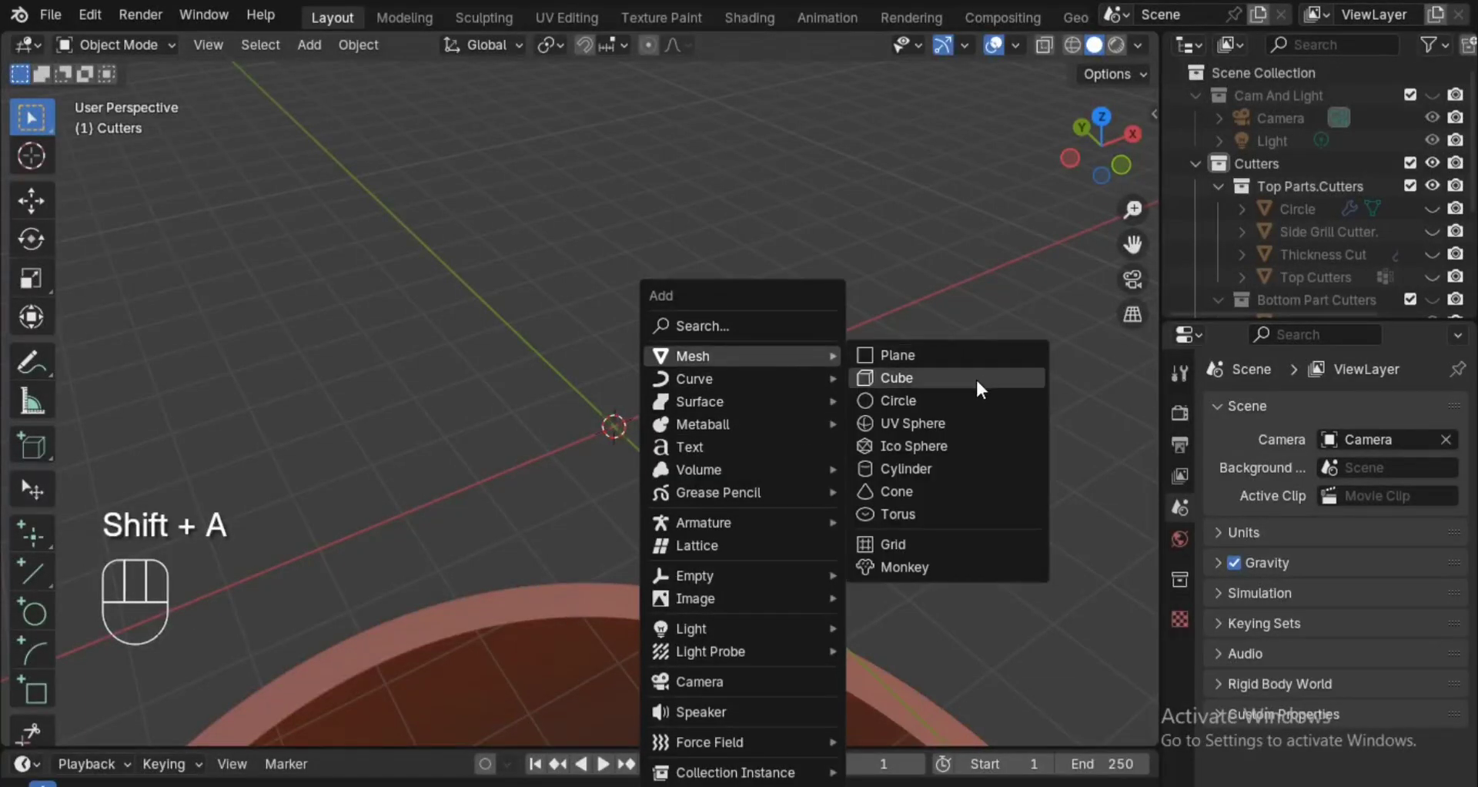
click(927, 468)
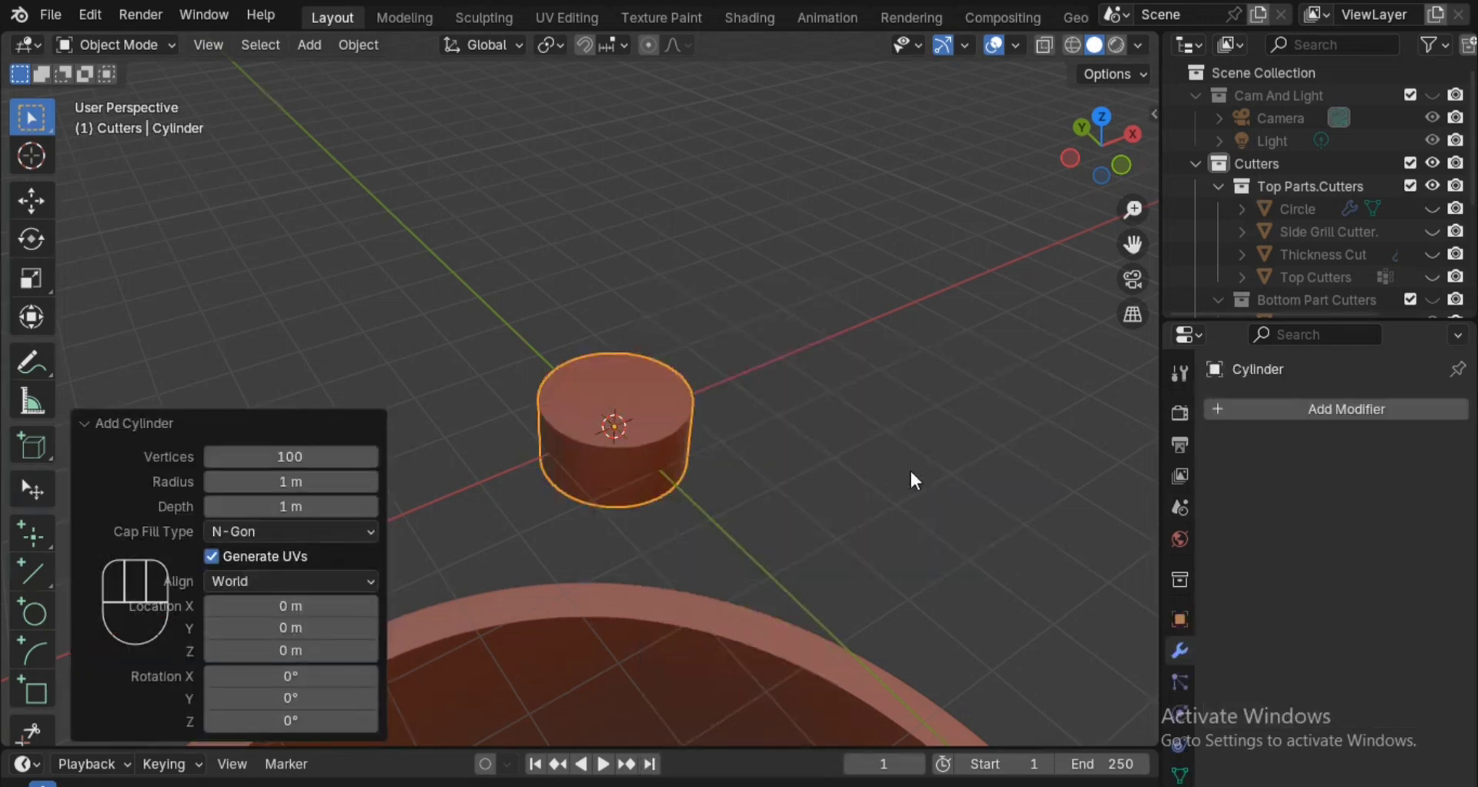
Try radii of 5 m and 3 m on the new cylinder.
click(323, 485)
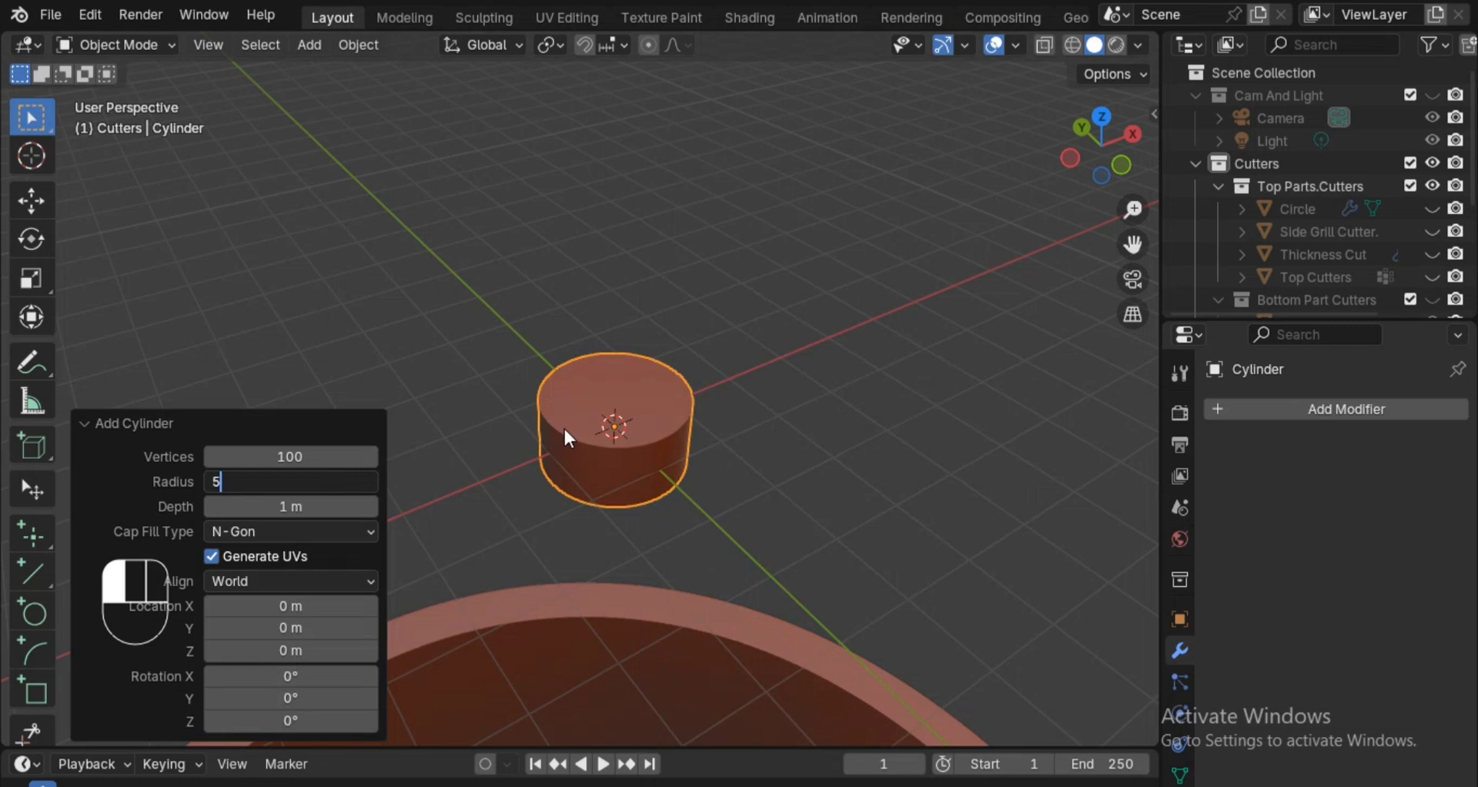
text(5)
key(Return)
ctrl+alt+scroll(719, 464, down, 8)
ctrl+alt+drag(719, 495, 719, 479)
click(283, 482)
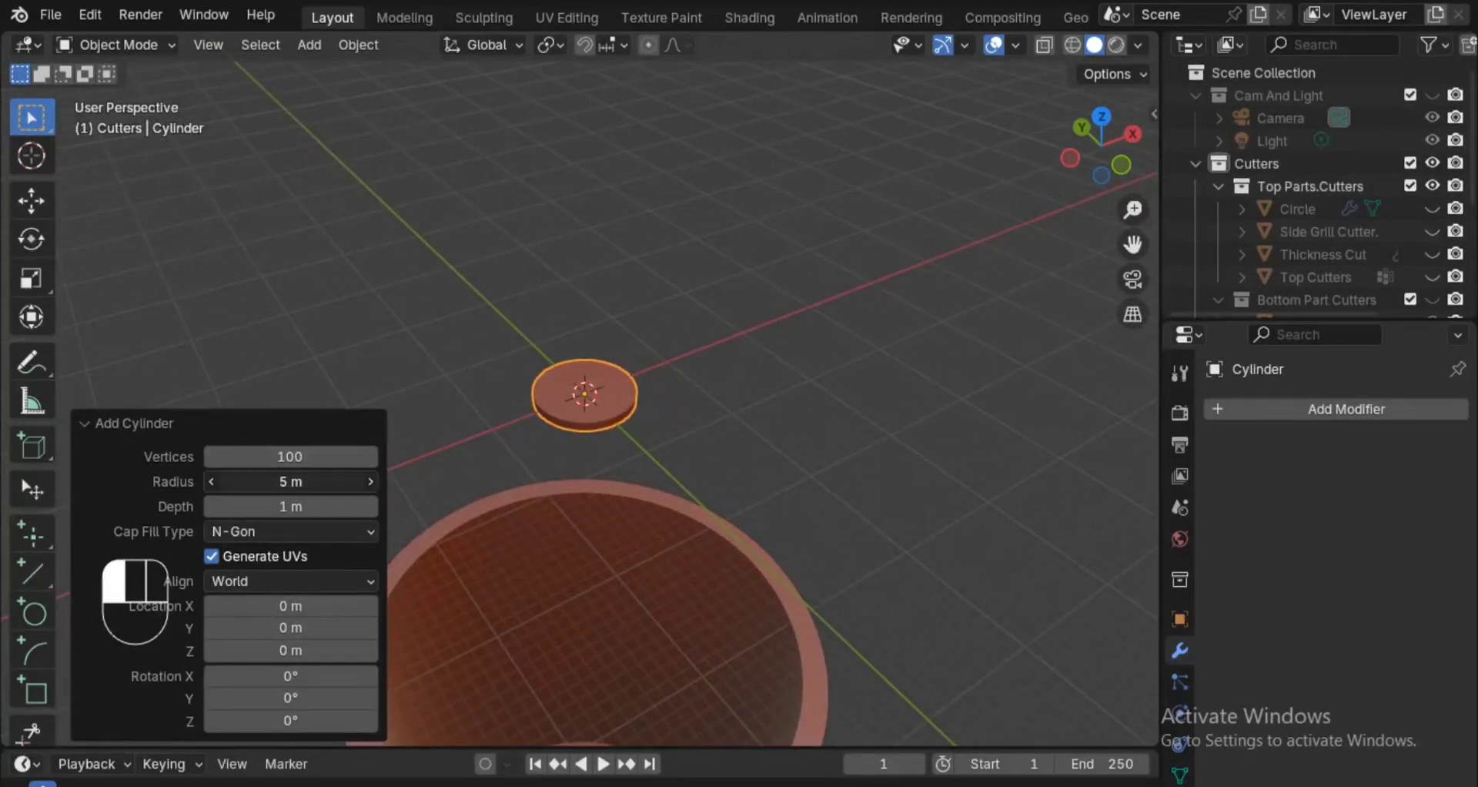
key(Return)
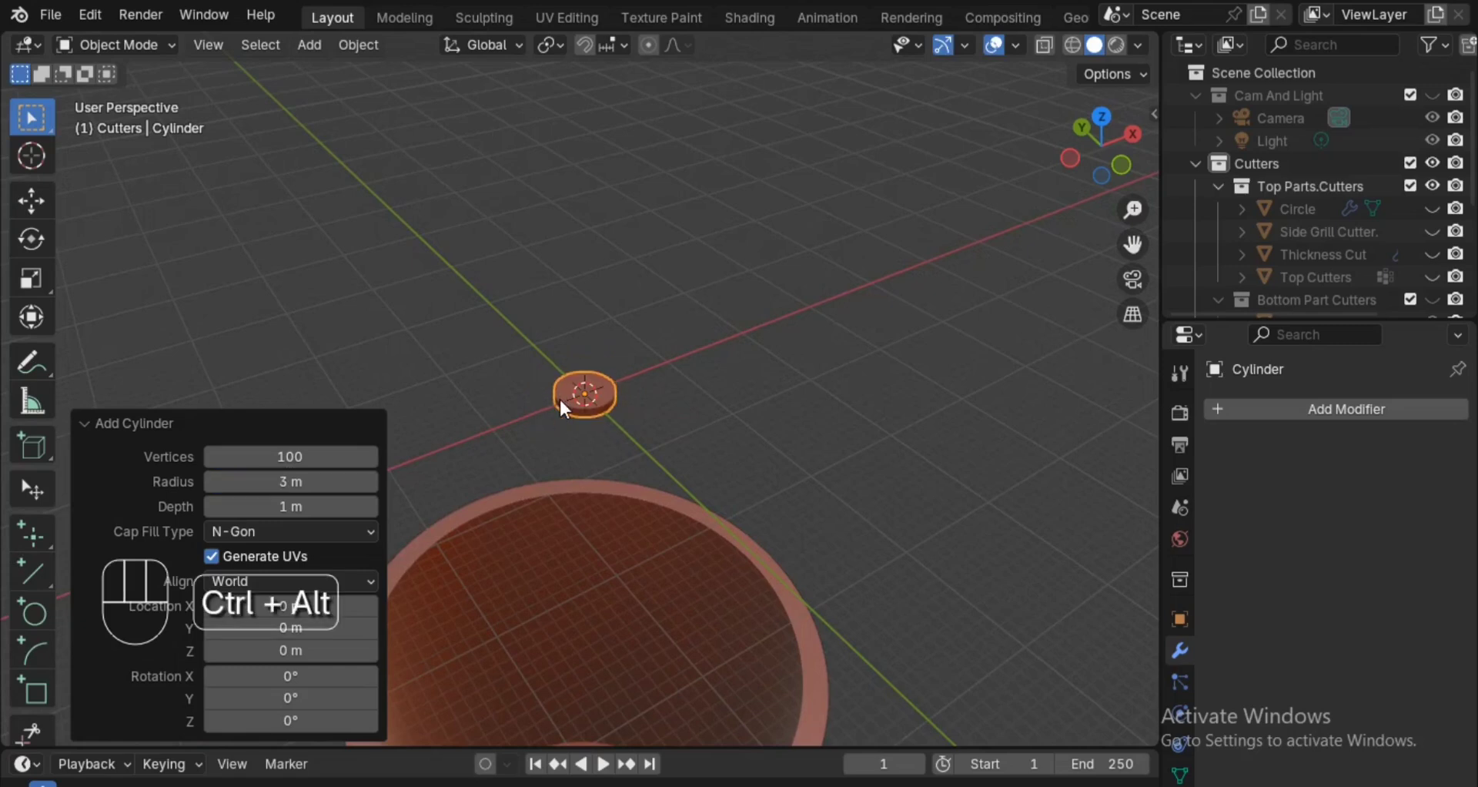
ctrl+alt+scroll(563, 462, down, 5)
ctrl+alt+drag(568, 430, 571, 375)
Set the new cylinder's radius to 4 m.
click(329, 482)
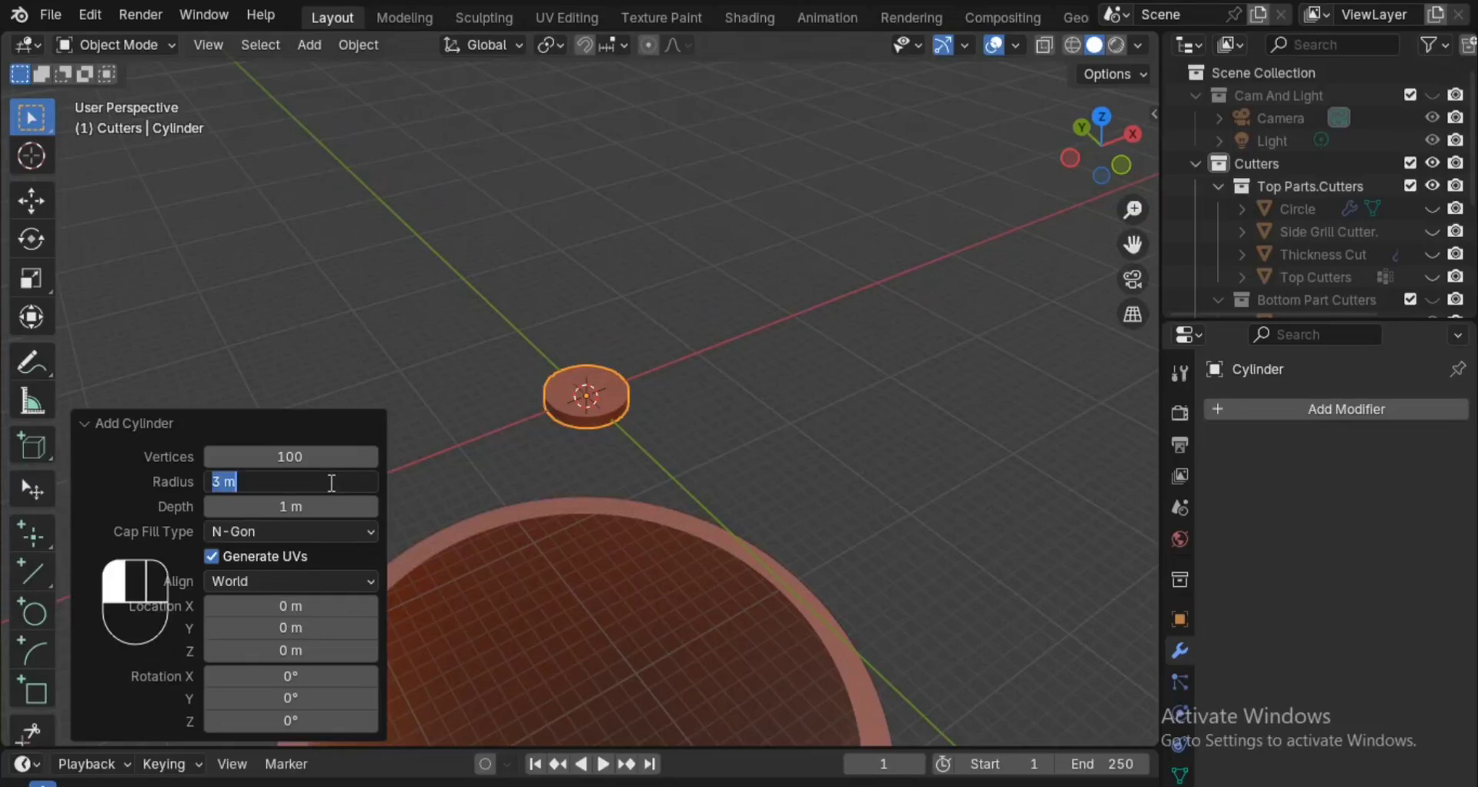
text(4)
key(Return)
Try depths of 2 m and 5 m on the new cylinder.
click(332, 505)
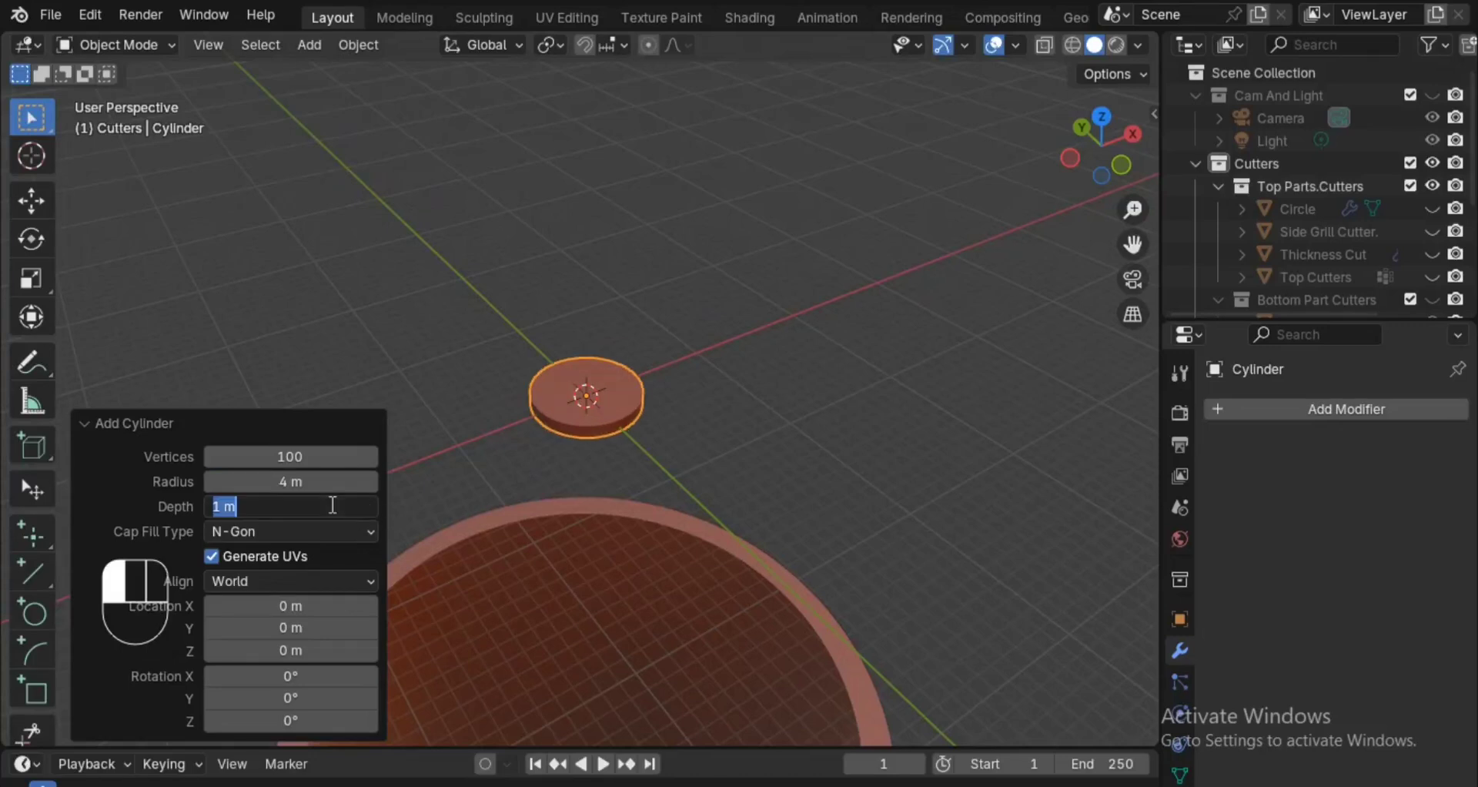
text(2)
key(Return)
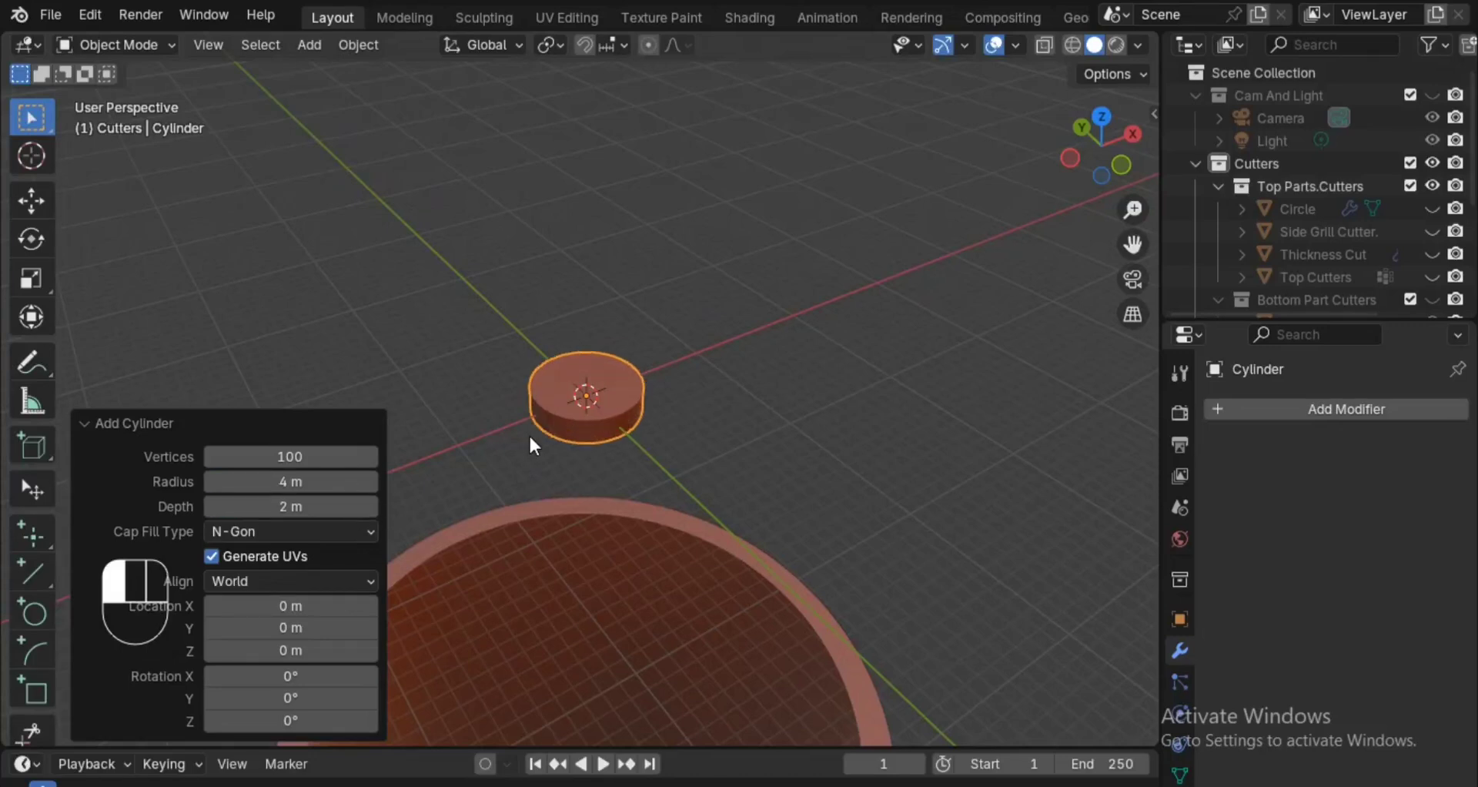
click(314, 500)
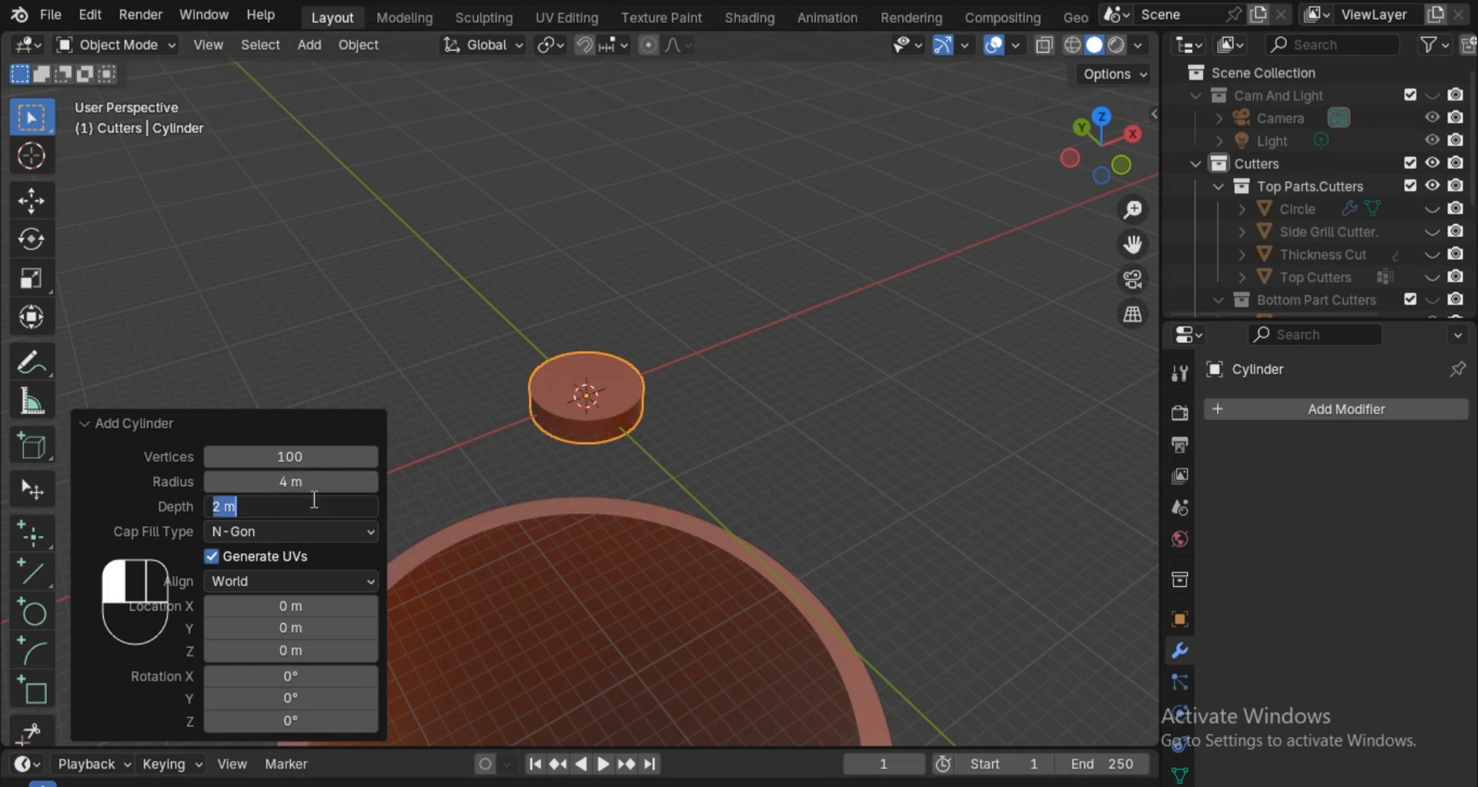
text(5)
key(Return)
Set the new cylinder's depth to 4 m.
click(324, 509)
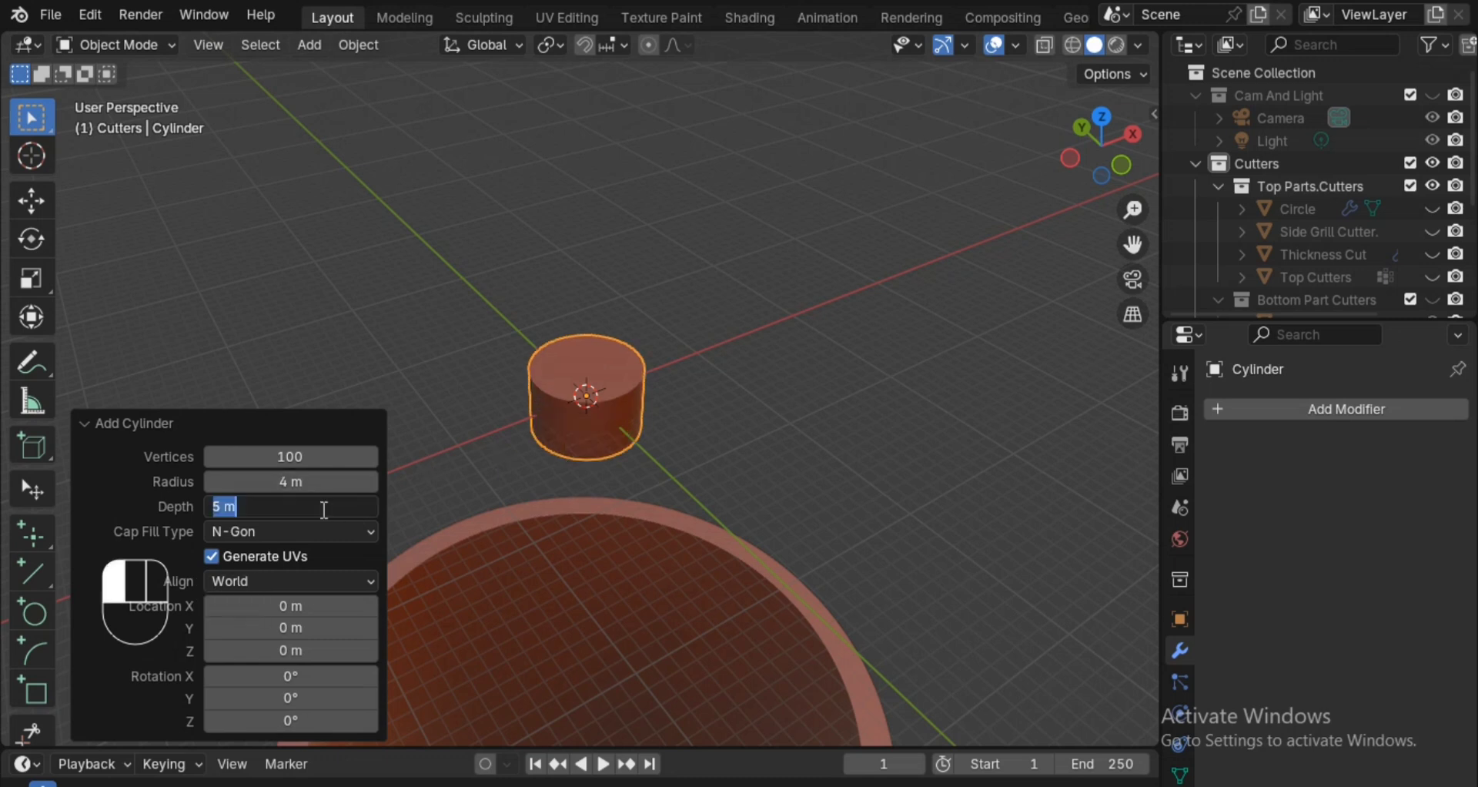
text(4)
key(Return)
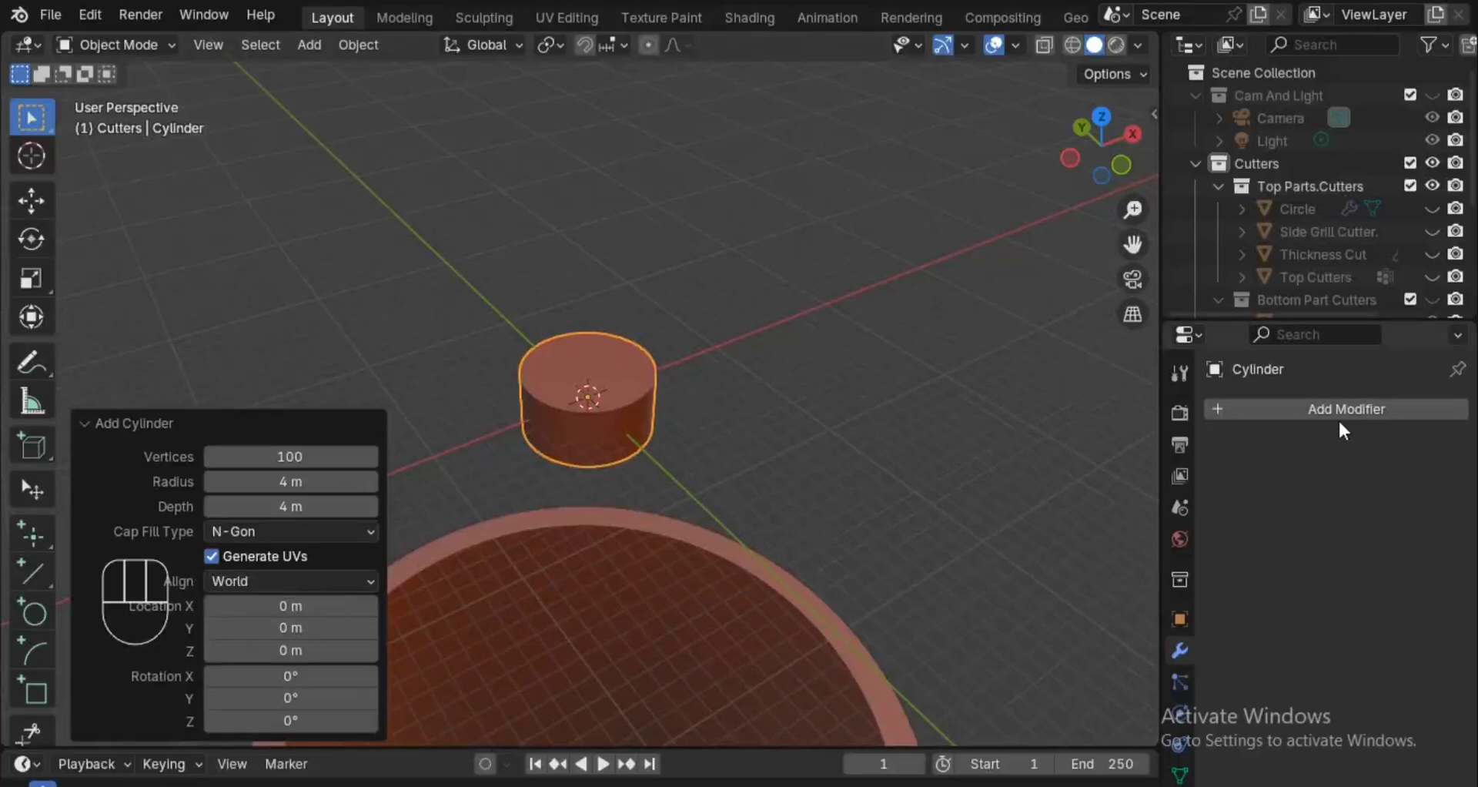
click(1338, 415)
mouse_move(1332, 413)
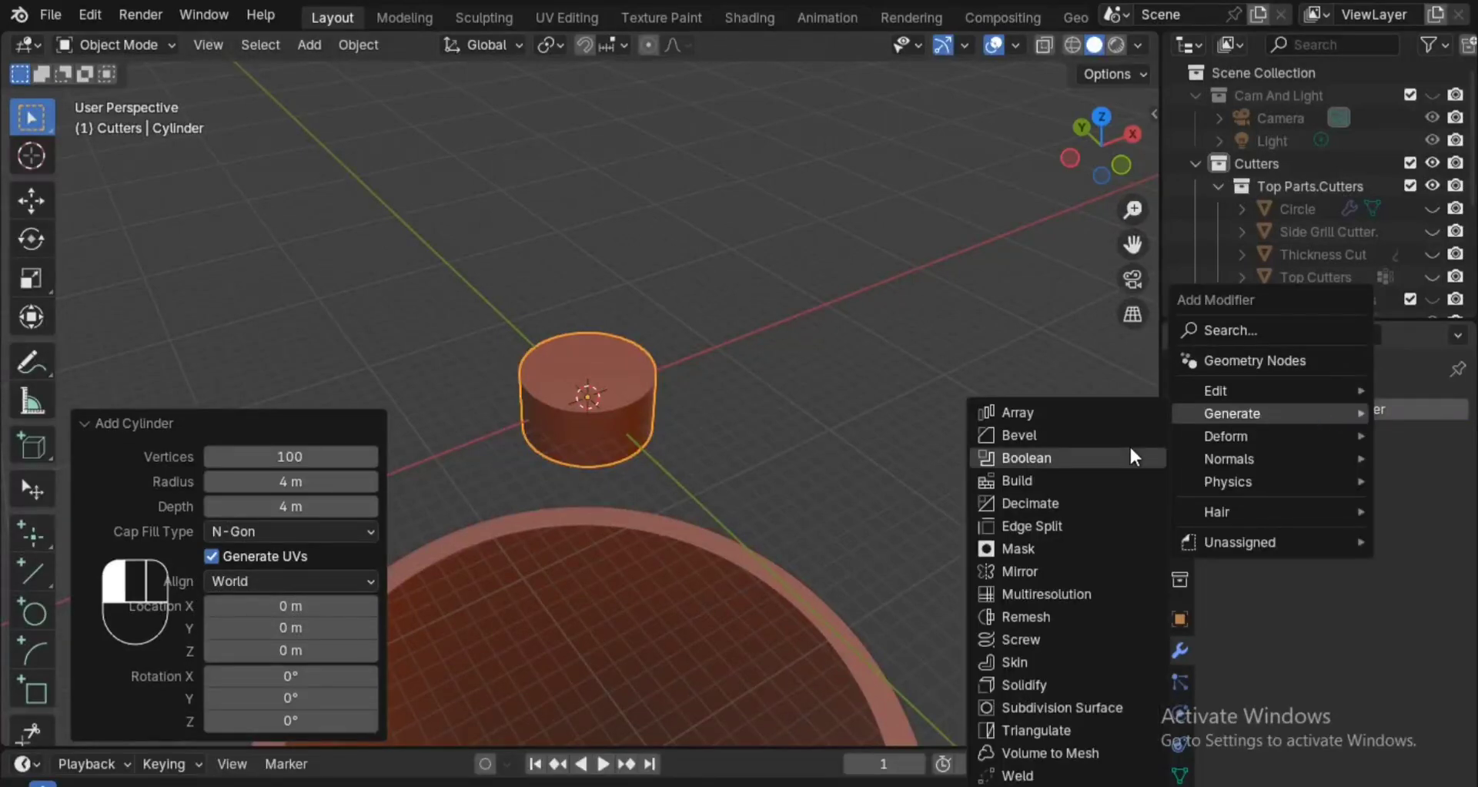
click(1129, 454)
click(1424, 446)
Add a Bevel modifier to the cylinder and set its amount to 0.2 m.
click(1339, 409)
click(1250, 412)
click(1251, 414)
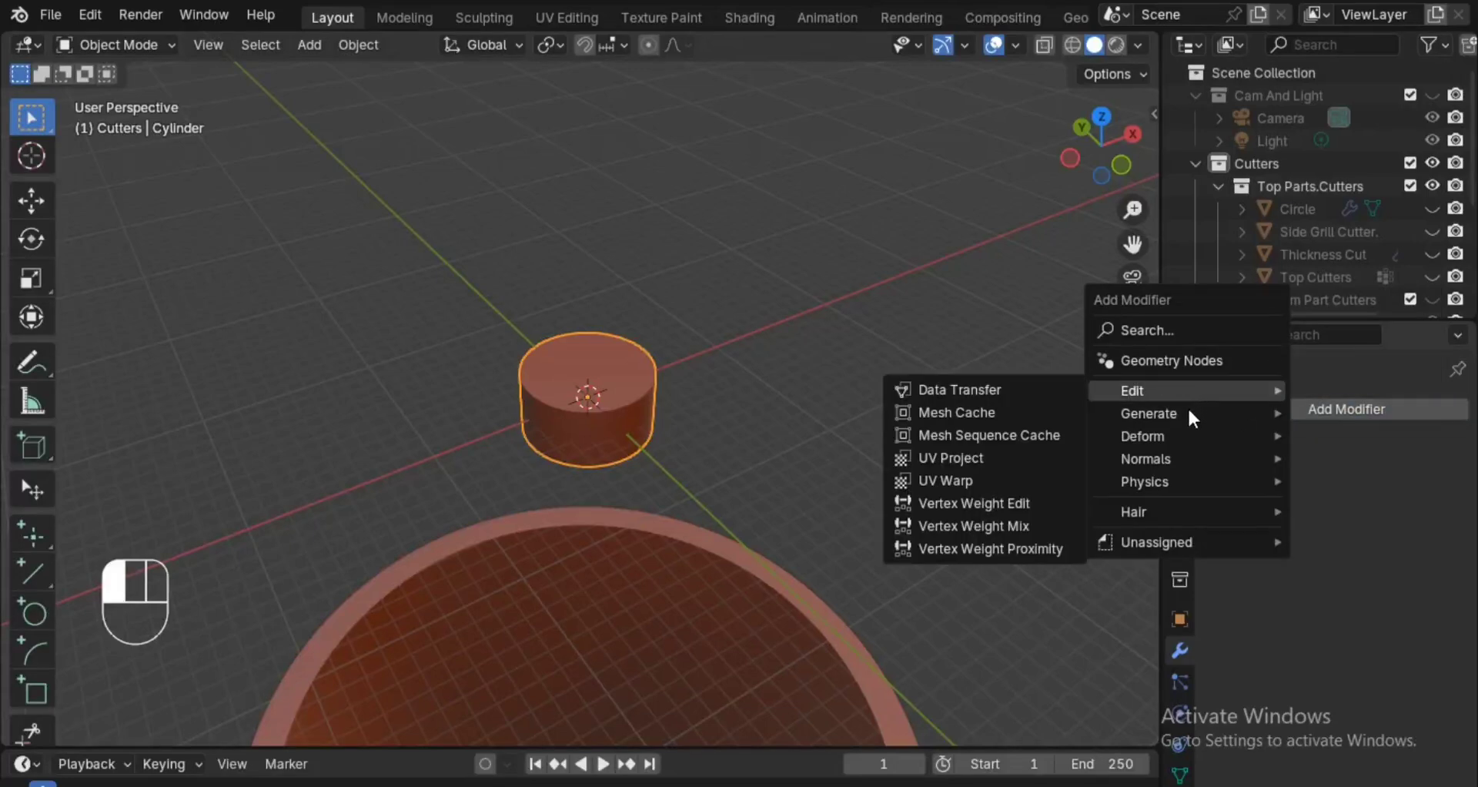
mouse_move(1140, 391)
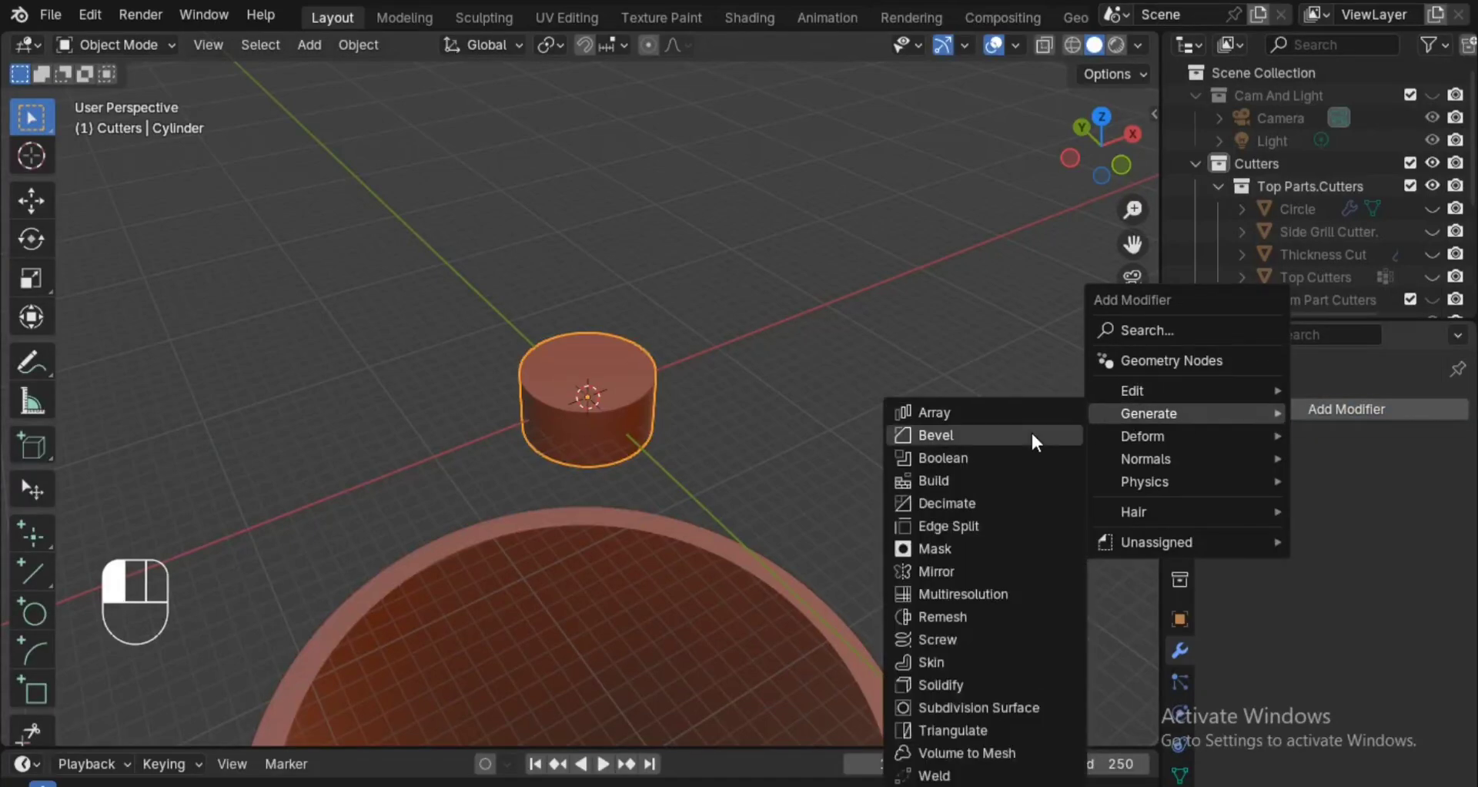
click(1032, 435)
click(1397, 532)
click(1393, 533)
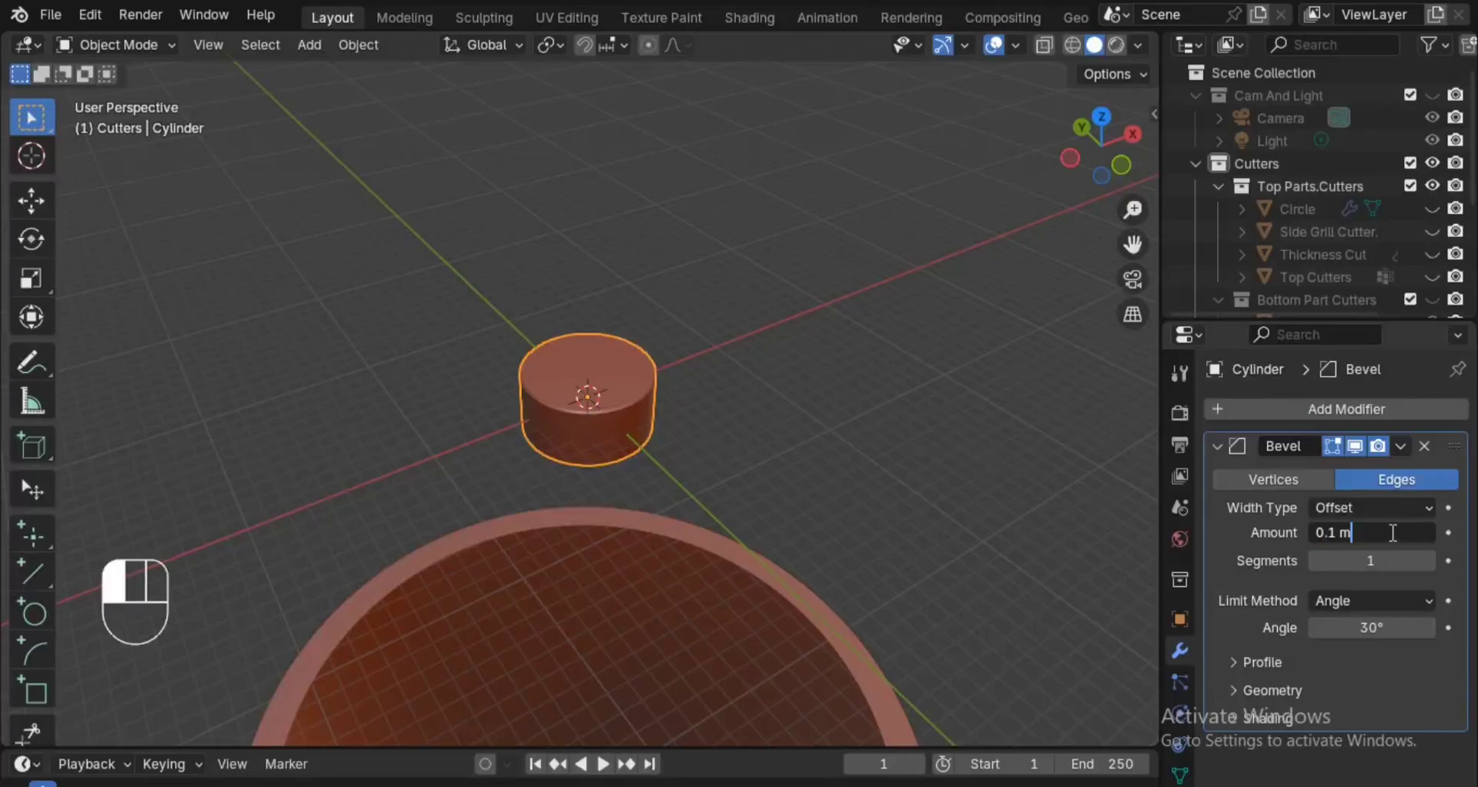
key(BackSpace)
key(BackSpace)
key(BackSpace)
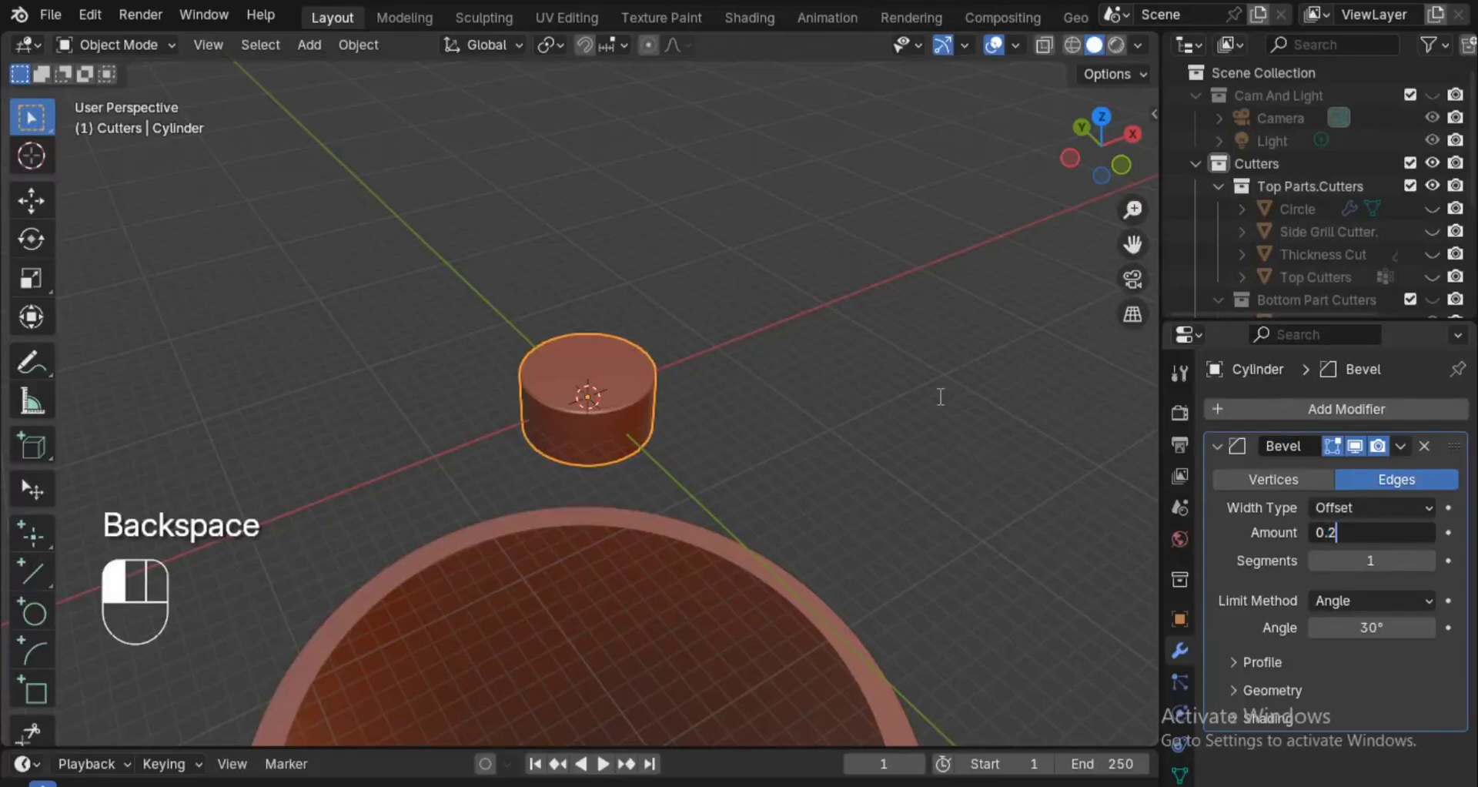
click(941, 397)
Delete the cylinder's bottom face in Edit Mode and return to Object Mode.
ctrl+alt+drag(916, 529, 766, 354)
key(Tab)
key(3)
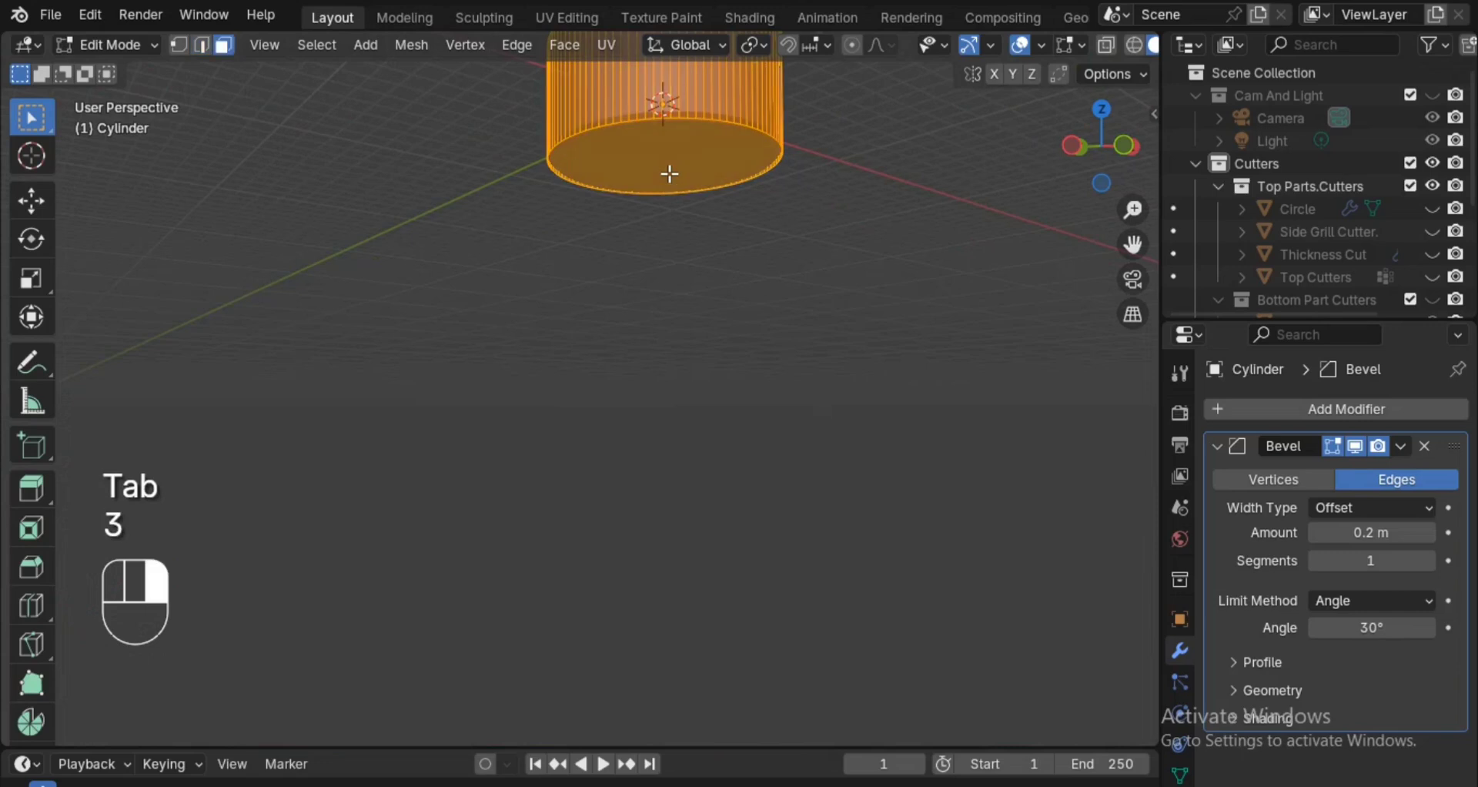
key(x)
click(670, 222)
alt+drag(729, 224, 852, 459)
key(Tab)
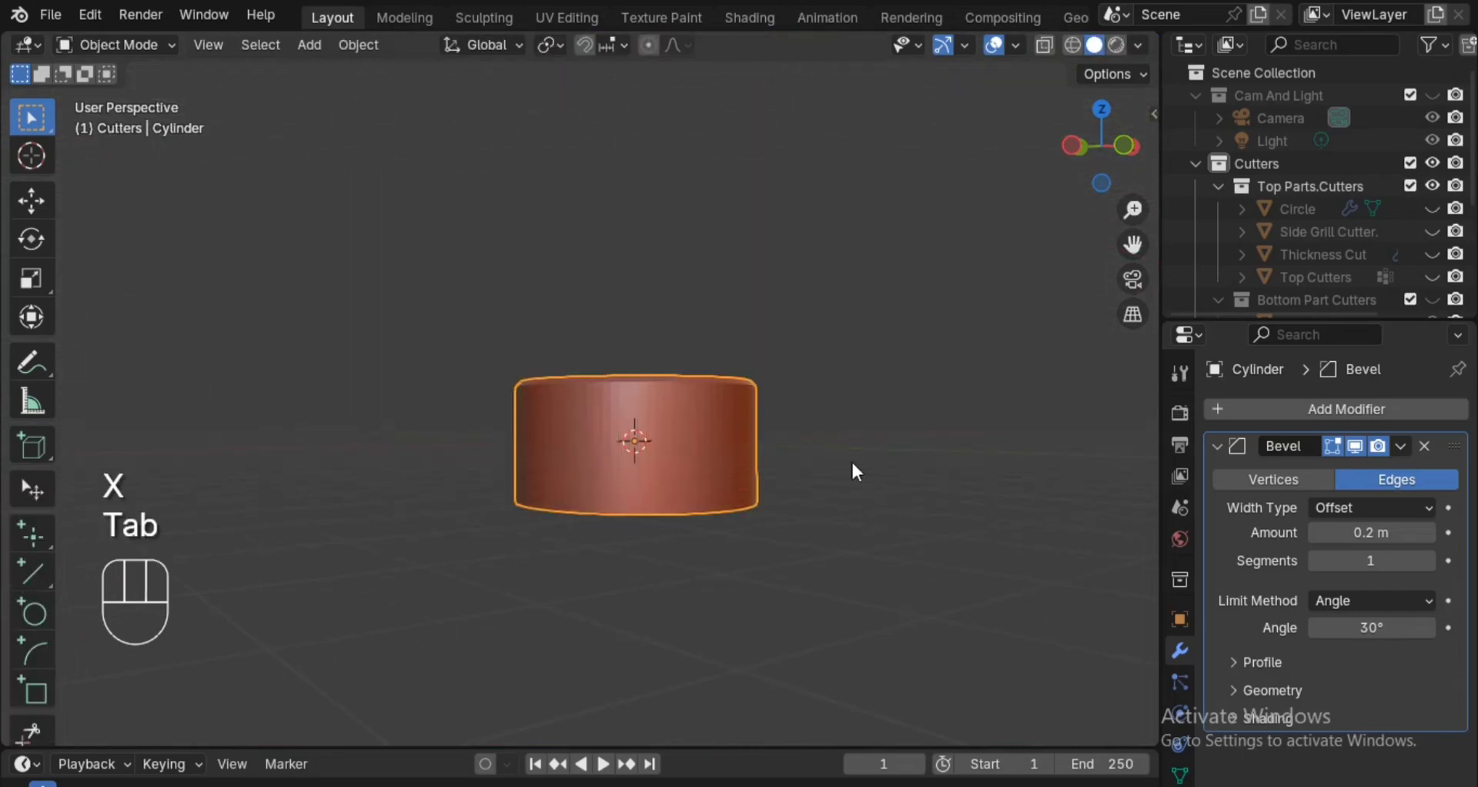
Add a Solidify modifier to the cylinder and collapse the Bevel modifier's settings.
click(1255, 408)
mouse_move(1255, 411)
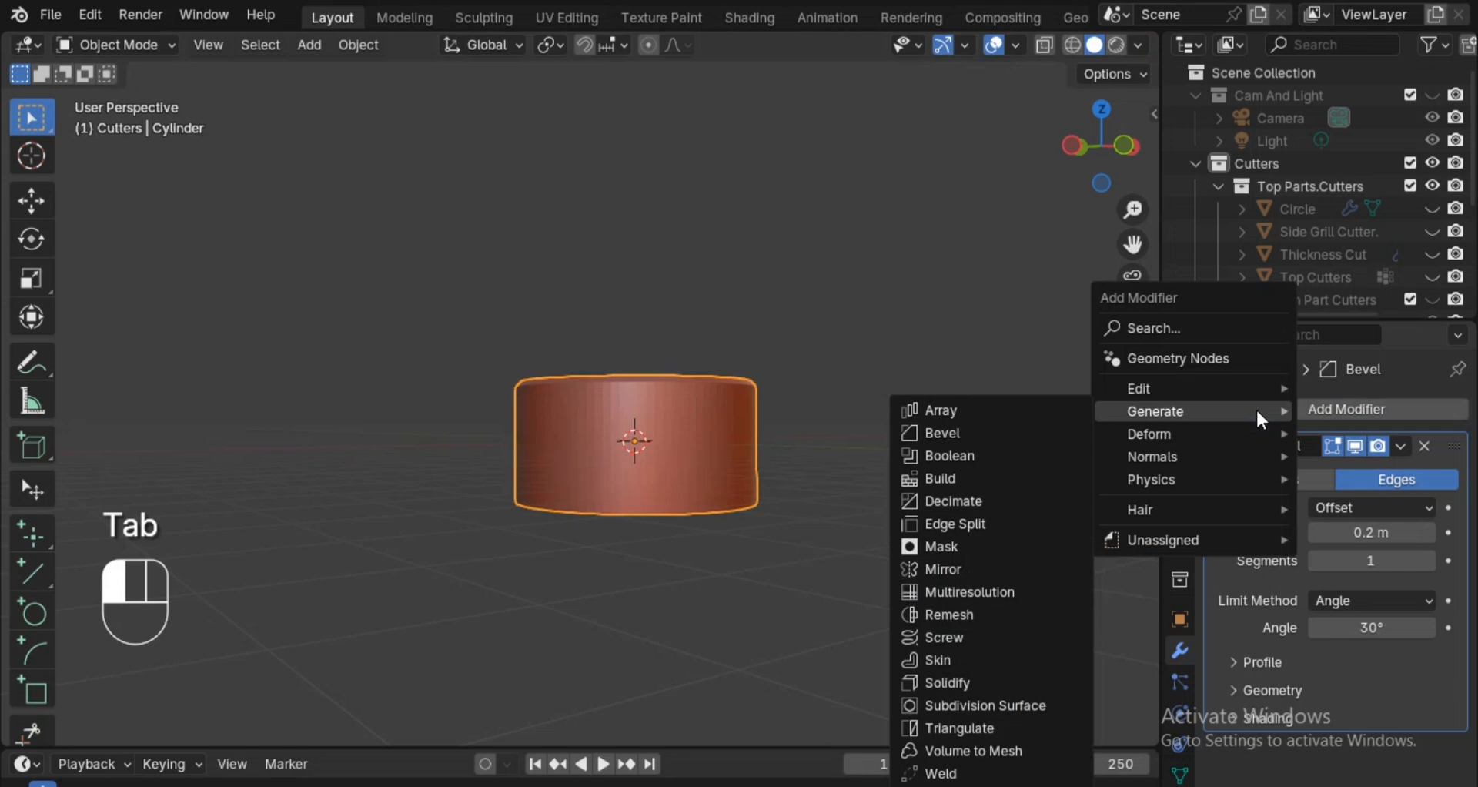
click(1001, 675)
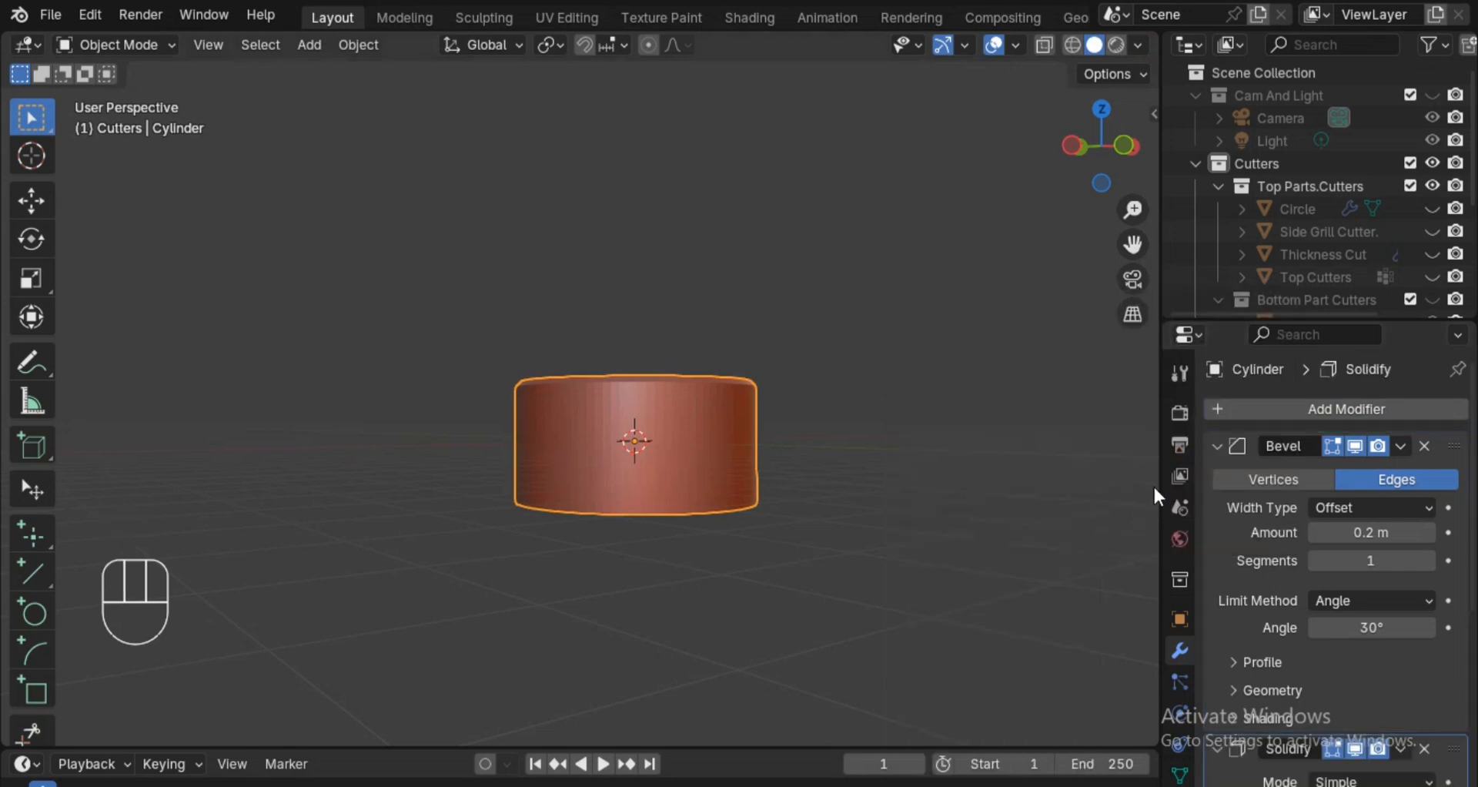
click(1218, 445)
Try the Solidify modifier above Bevel in the cylinder's modifier stack and move it back below.
drag(1453, 473, 1447, 428)
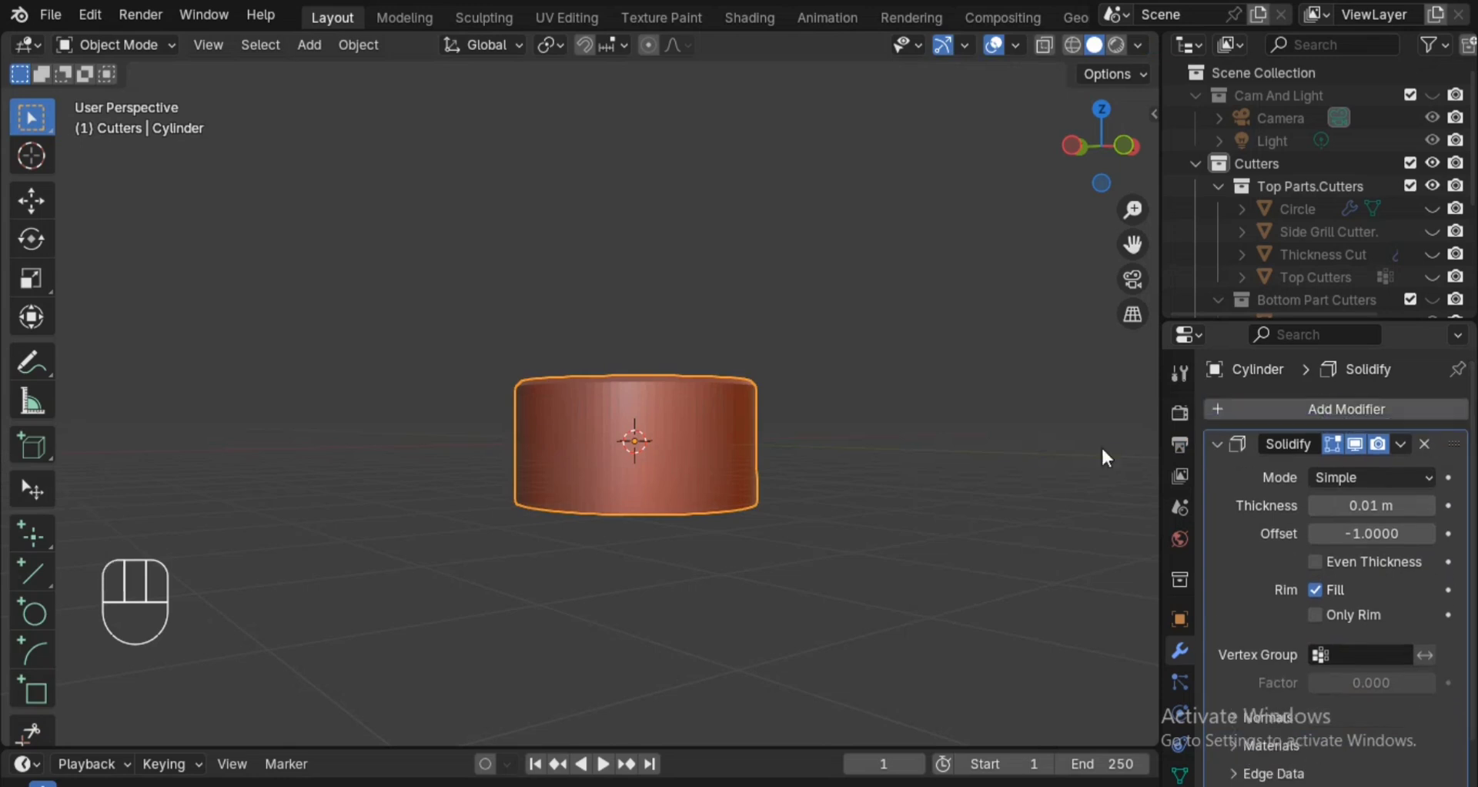
alt+drag(802, 481, 861, 573)
alt+shift+drag(861, 574, 804, 439)
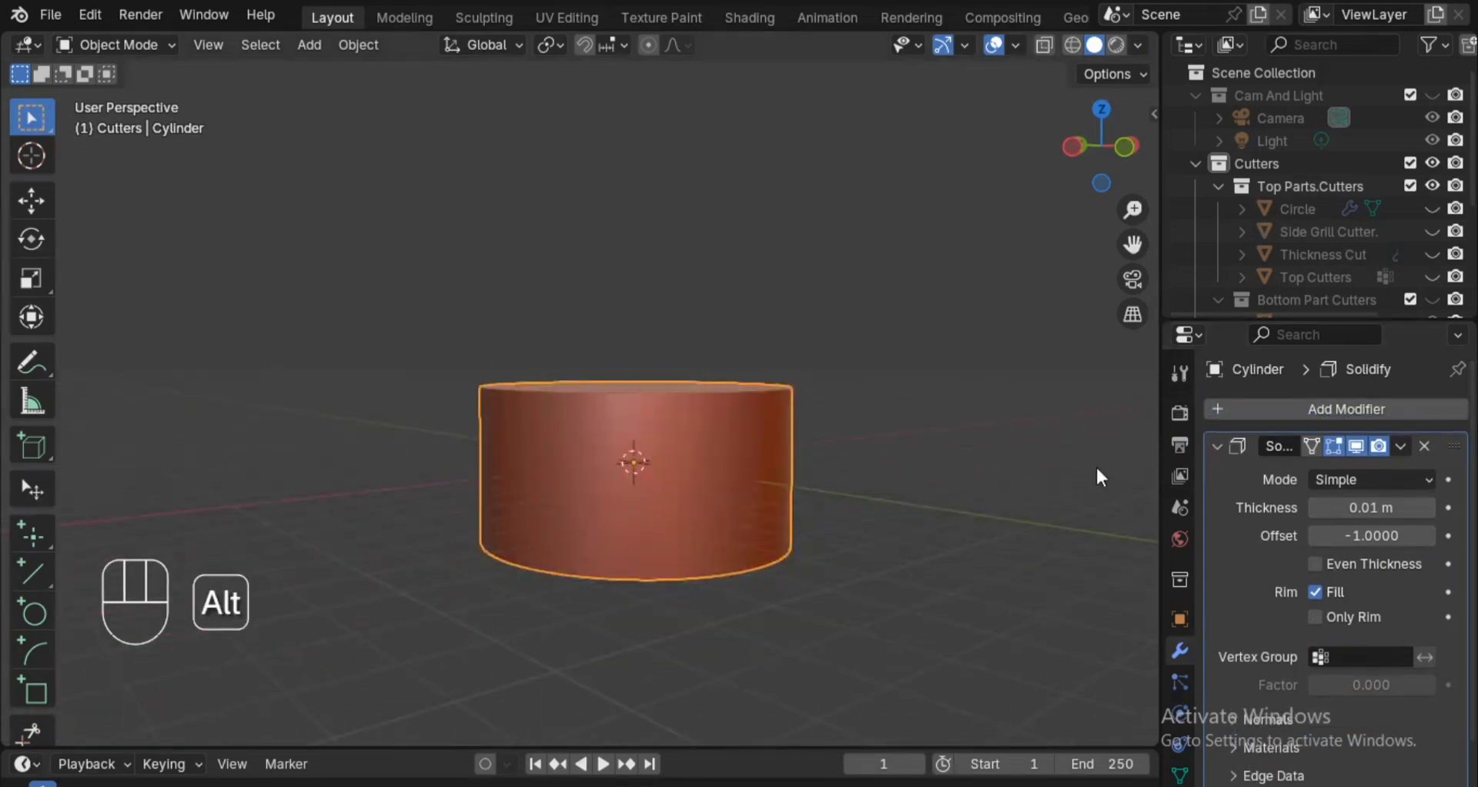
click(1212, 447)
drag(1454, 445, 1445, 529)
alt+drag(1003, 580, 974, 425)
Set the Solidify modifier's thickness on the cylinder to 0.1 m.
click(1217, 478)
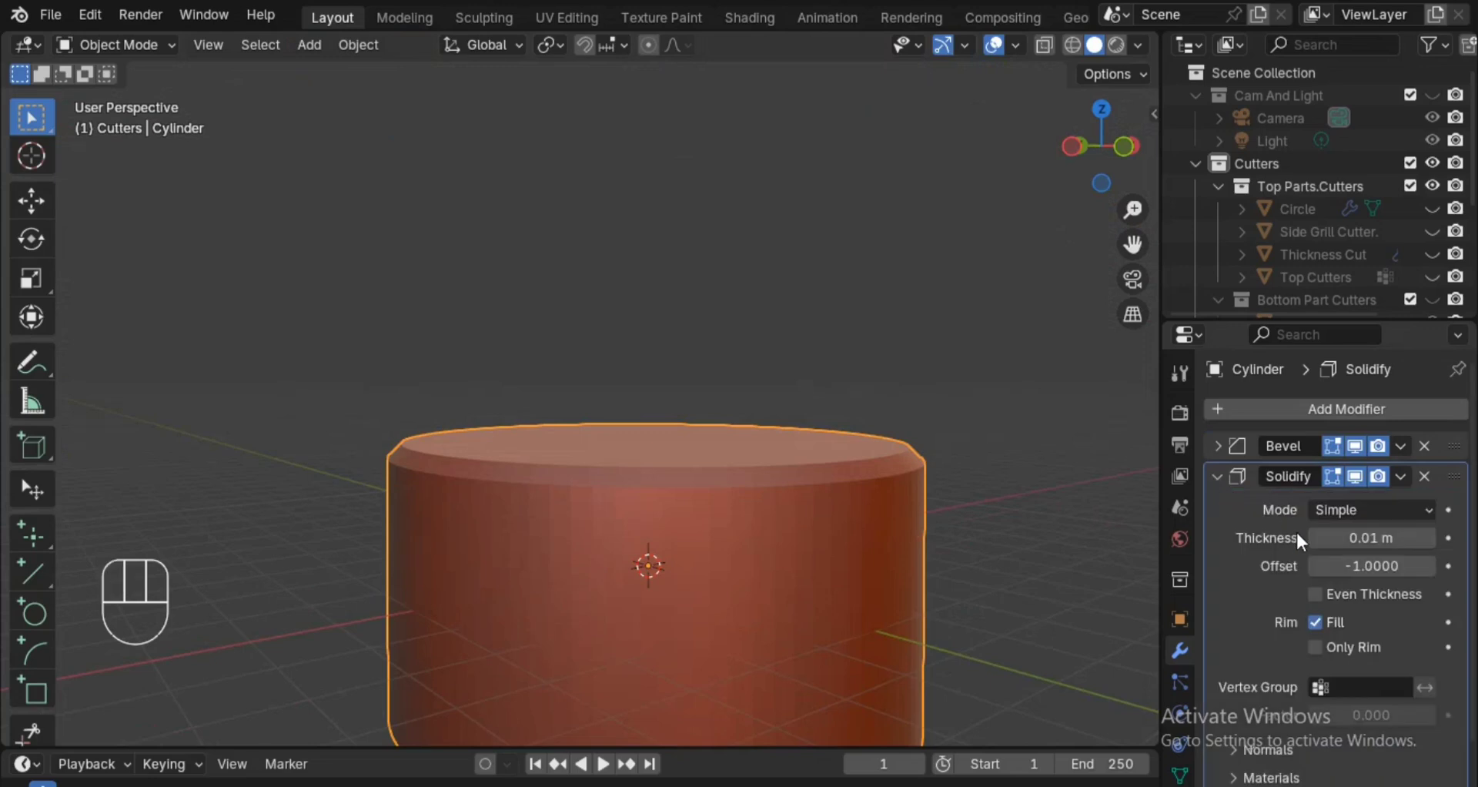
click(1384, 539)
click(1383, 542)
key(BackSpace)
key(BackSpace)
key(BackSpace)
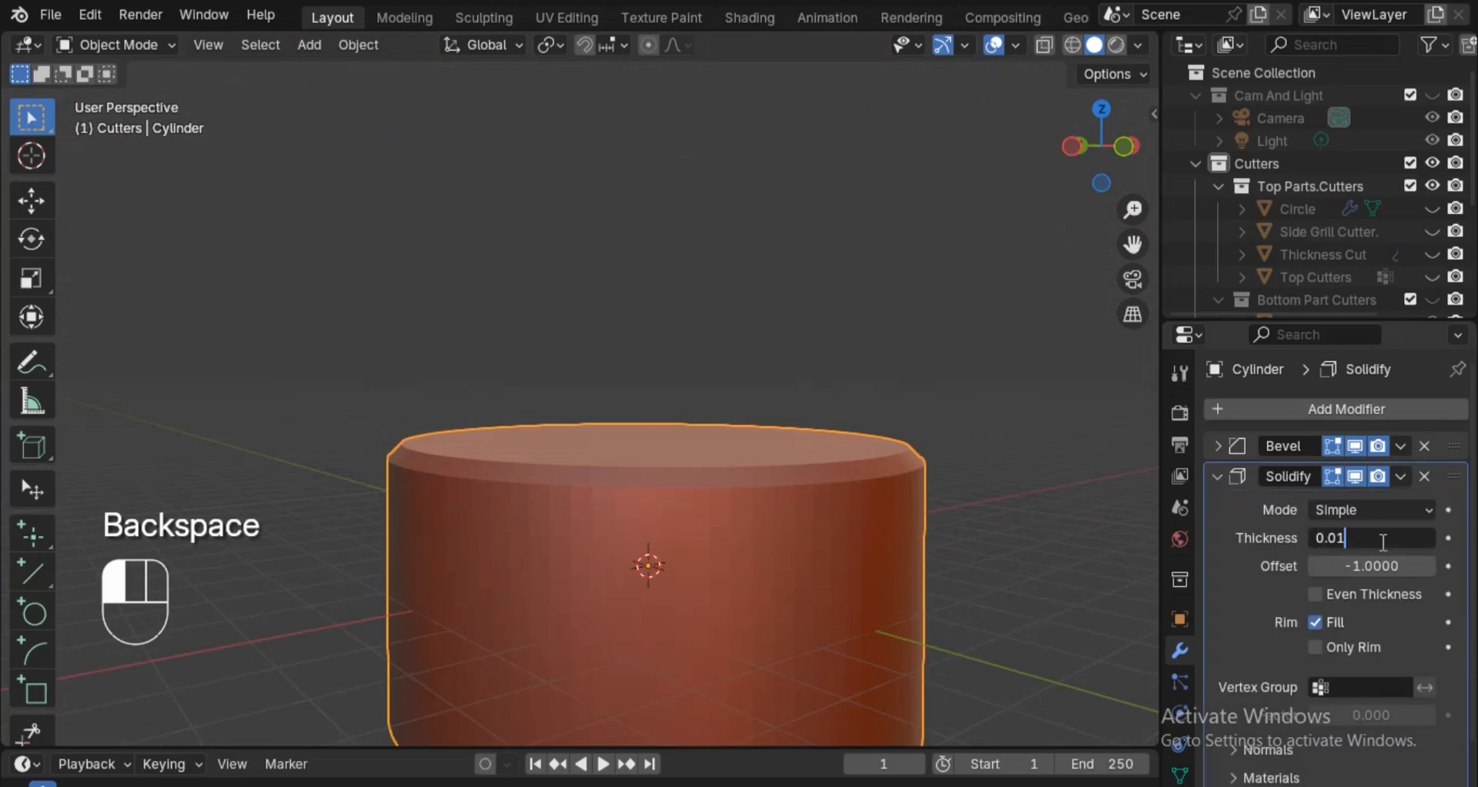
text(1)
click(913, 455)
scroll(913, 455, down, 4)
alt+drag(907, 514, 899, 544)
Apply Shade Auto Smooth to the cylinder with a 30° angle and collapse its modifier entries.
key(space)
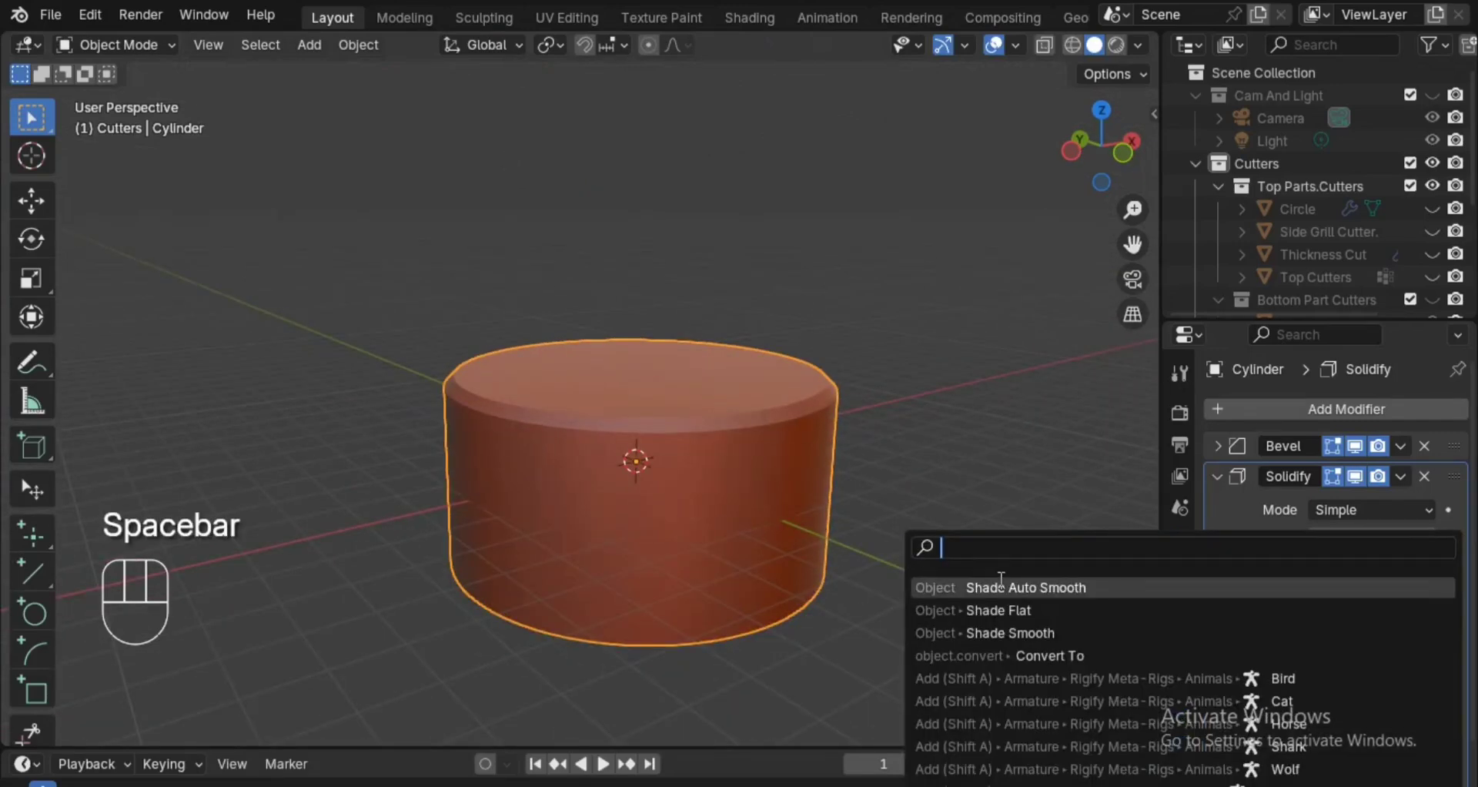
click(1001, 585)
mouse_move(927, 599)
ctrl+alt+mouse_down()
mouse_move(935, 576)
mouse_move(933, 607)
mouse_move(933, 592)
ctrl+alt+mouse_up()
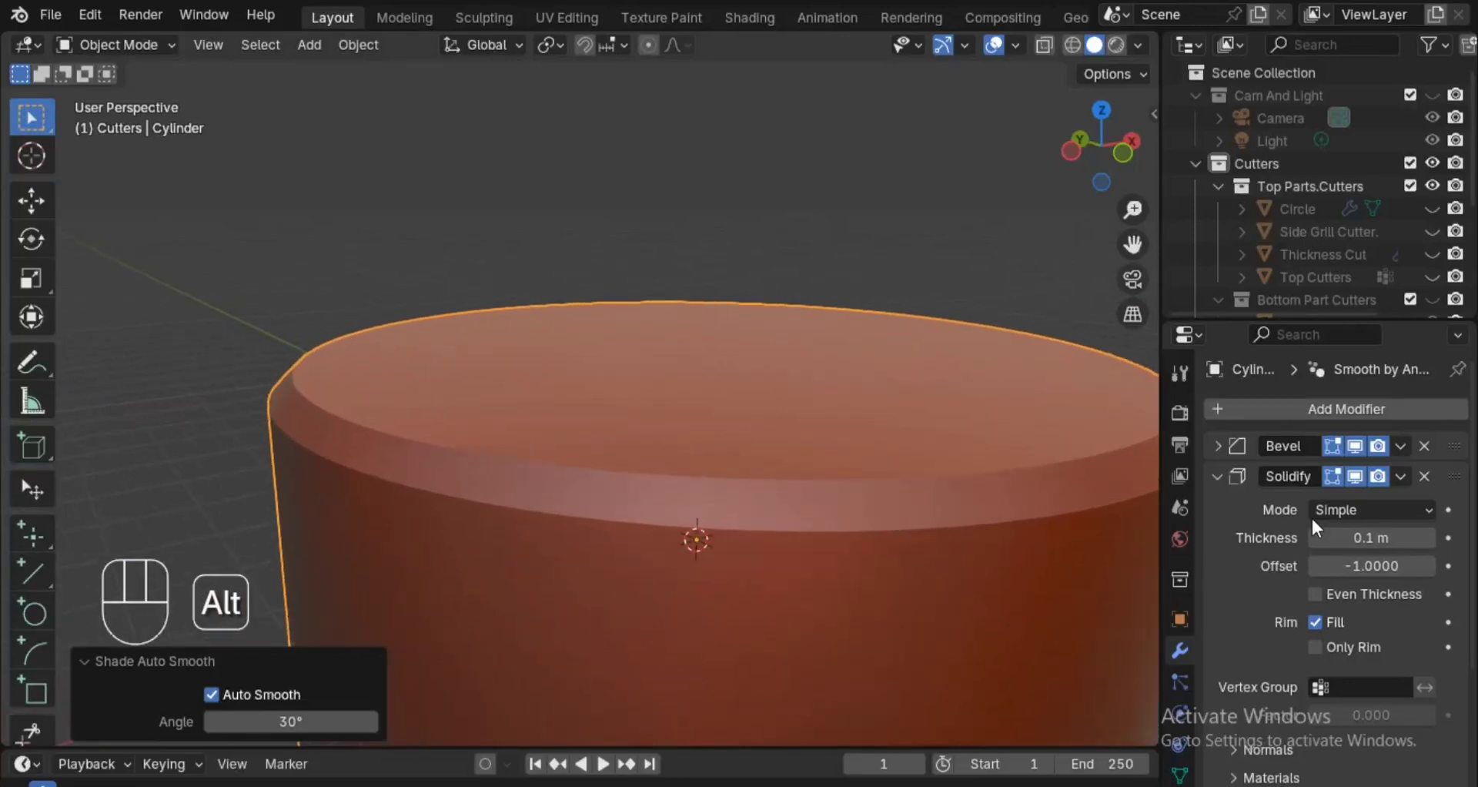
click(1218, 476)
click(1218, 507)
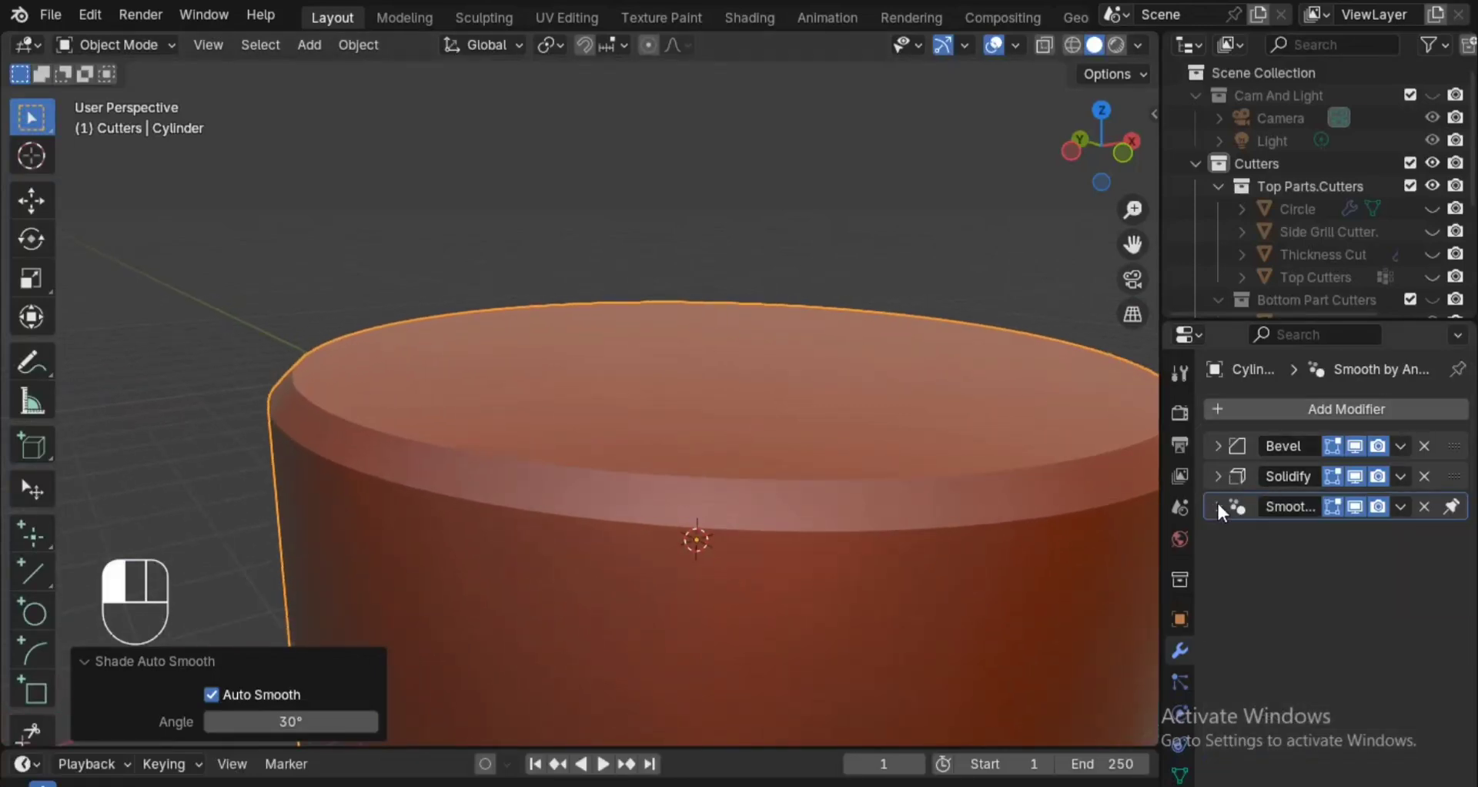
Add a second Bevel modifier to the cylinder, placed after Solidify, and show its settings.
click(1285, 420)
mouse_move(1260, 405)
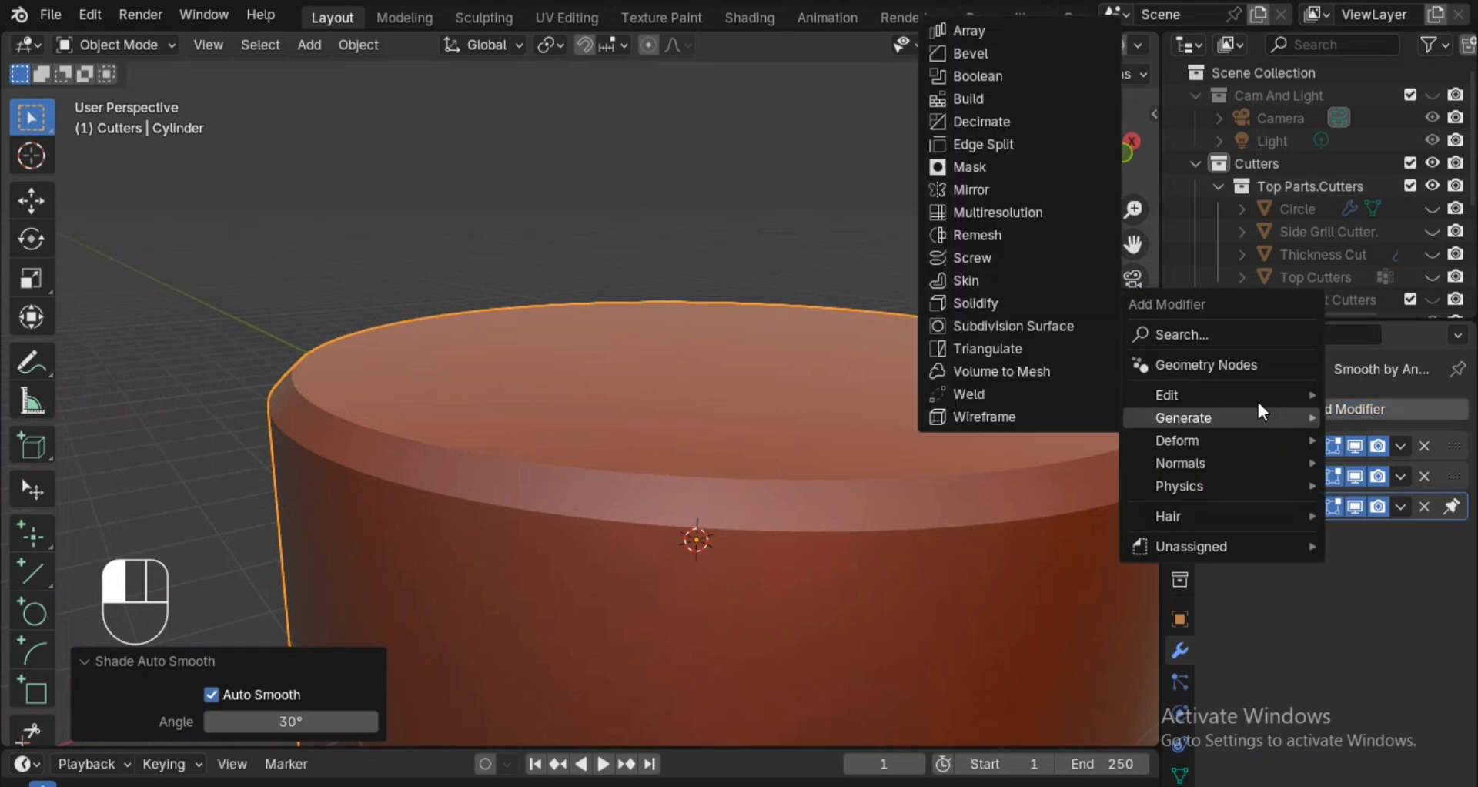
click(1003, 54)
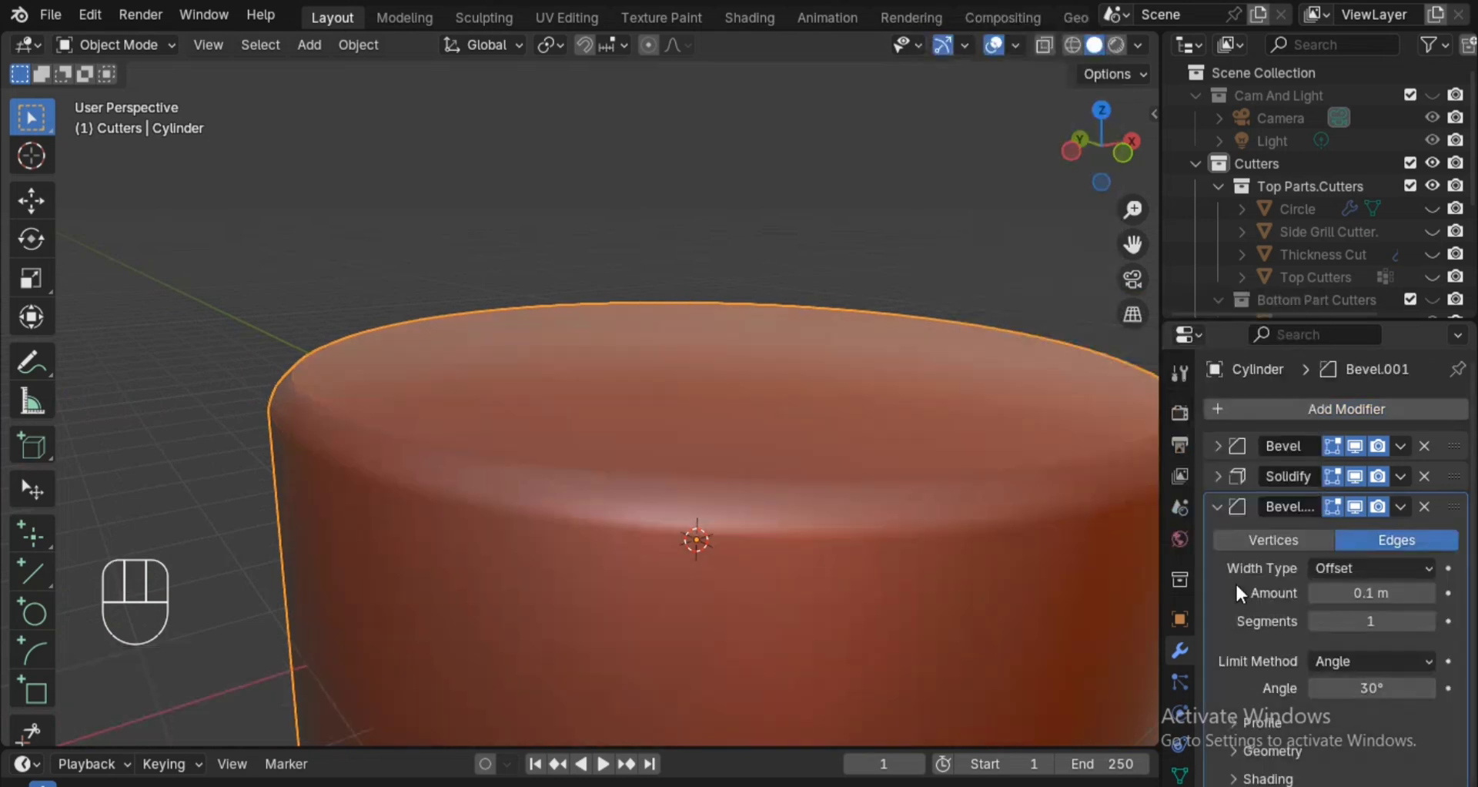
click(1215, 508)
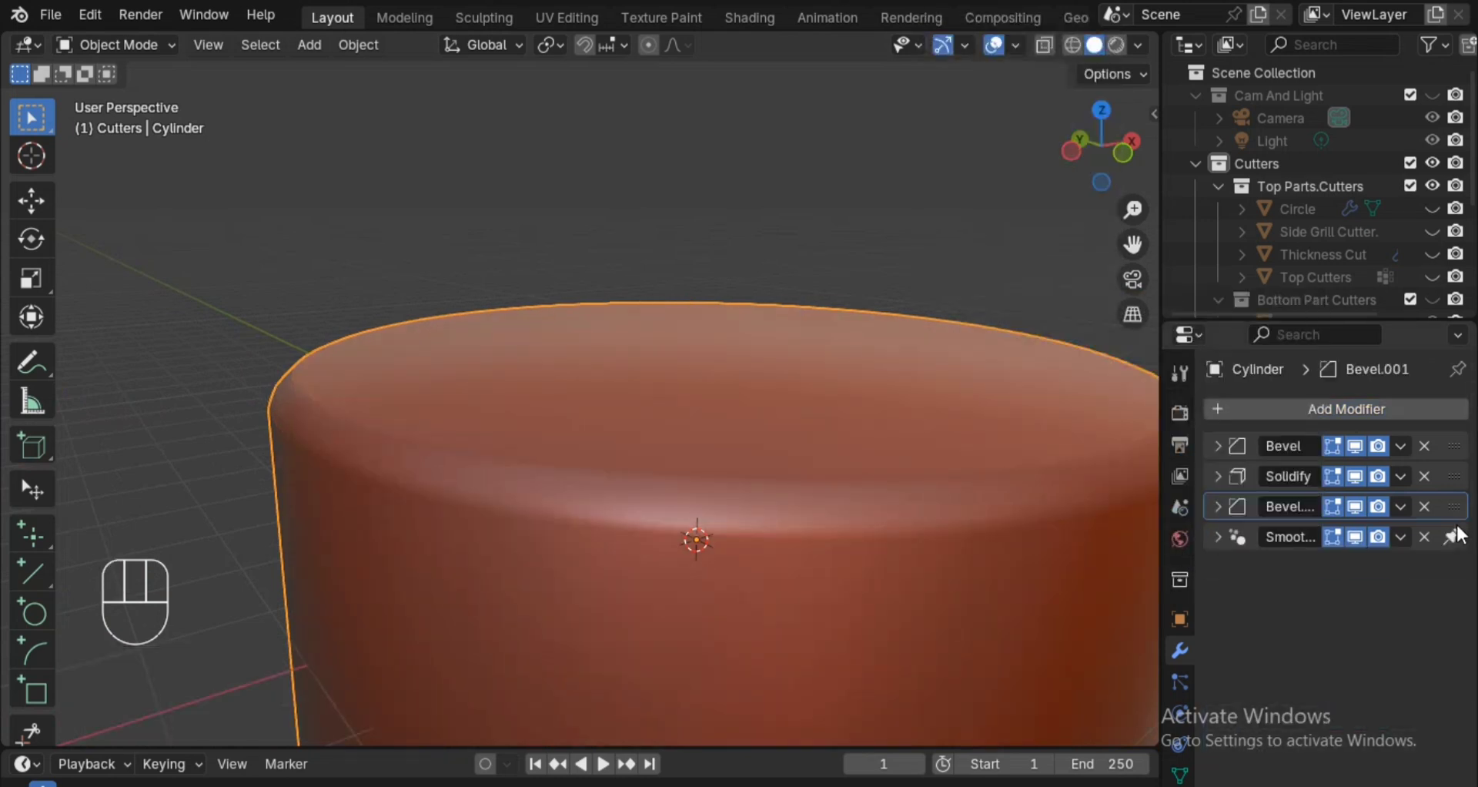
click(1218, 507)
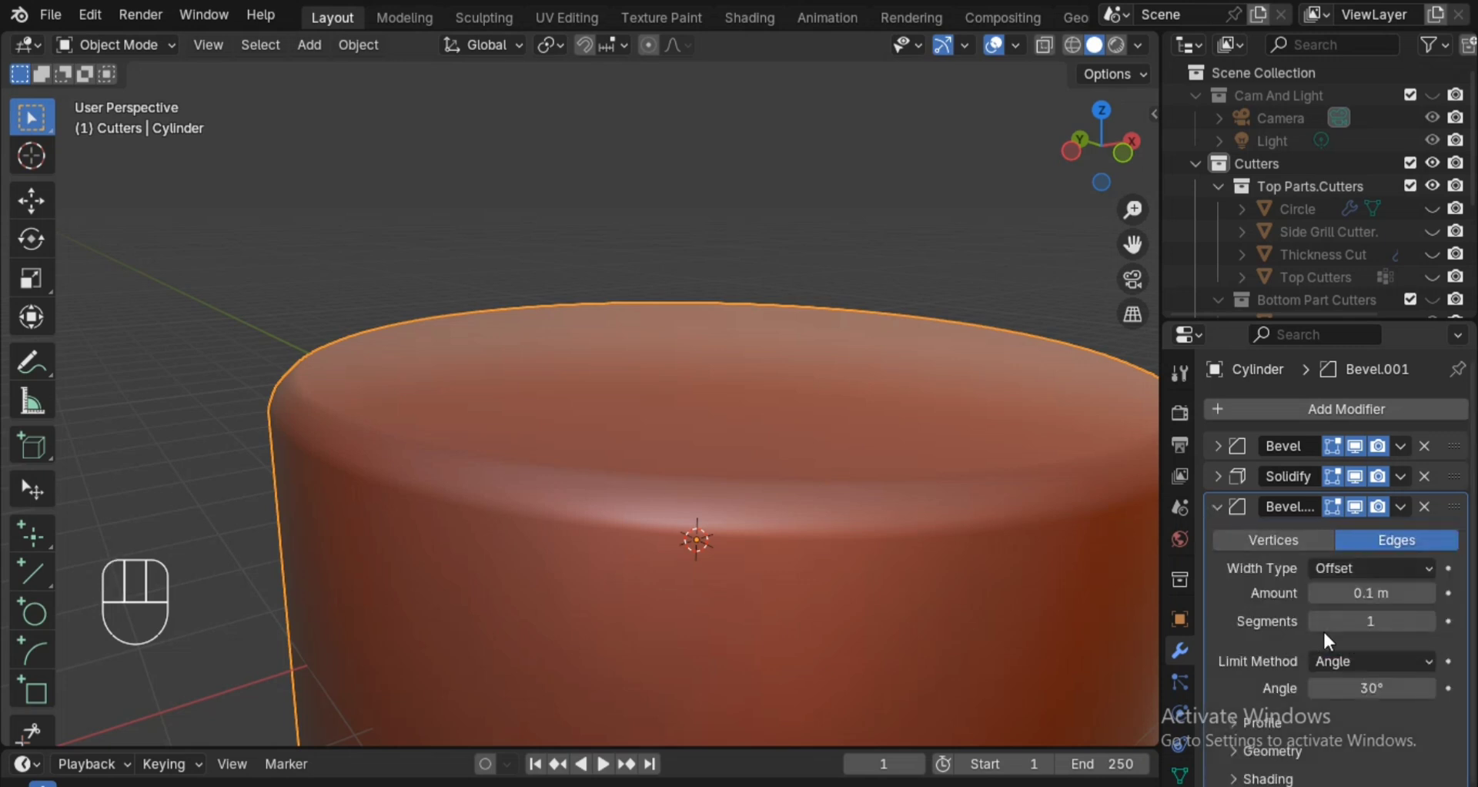
Set the second Bevel modifier's amount on the cylinder to 0.03 m and save the file.
click(1391, 594)
click(1393, 595)
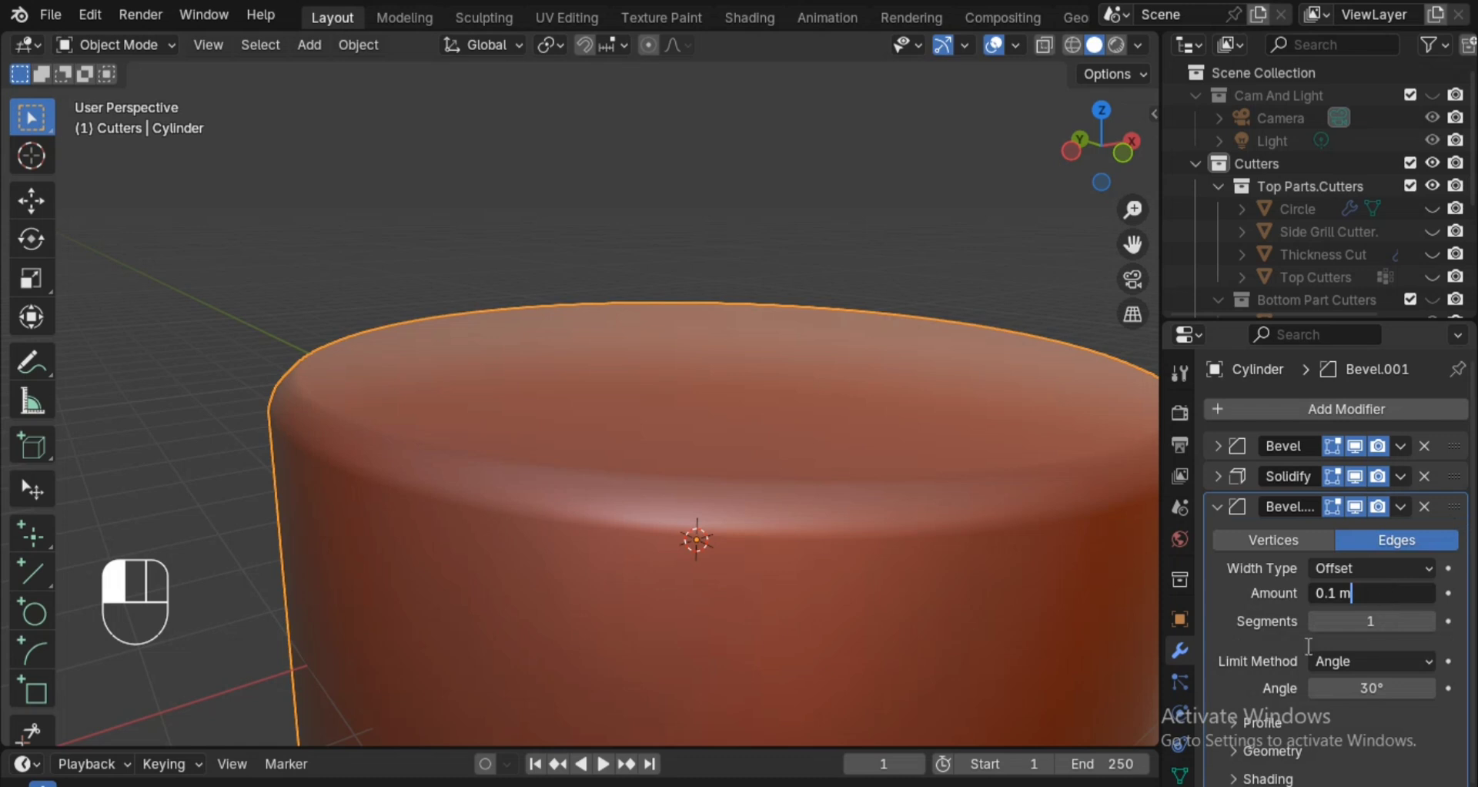
click(1165, 685)
shift+drag(1370, 593, 1360, 593)
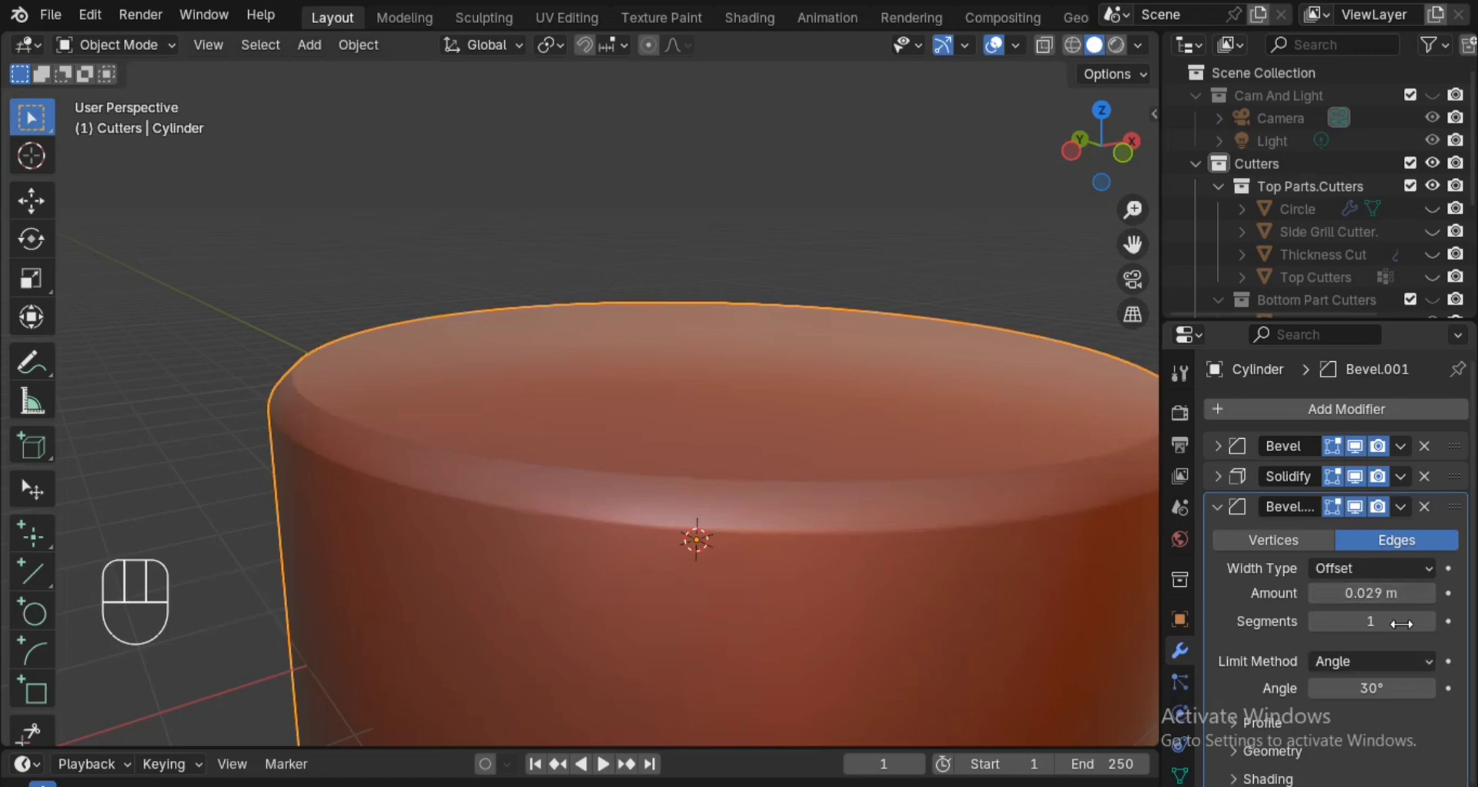
double_click(1416, 593)
key(BackSpace)
key(BackSpace)
key(BackSpace)
key(BackSpace)
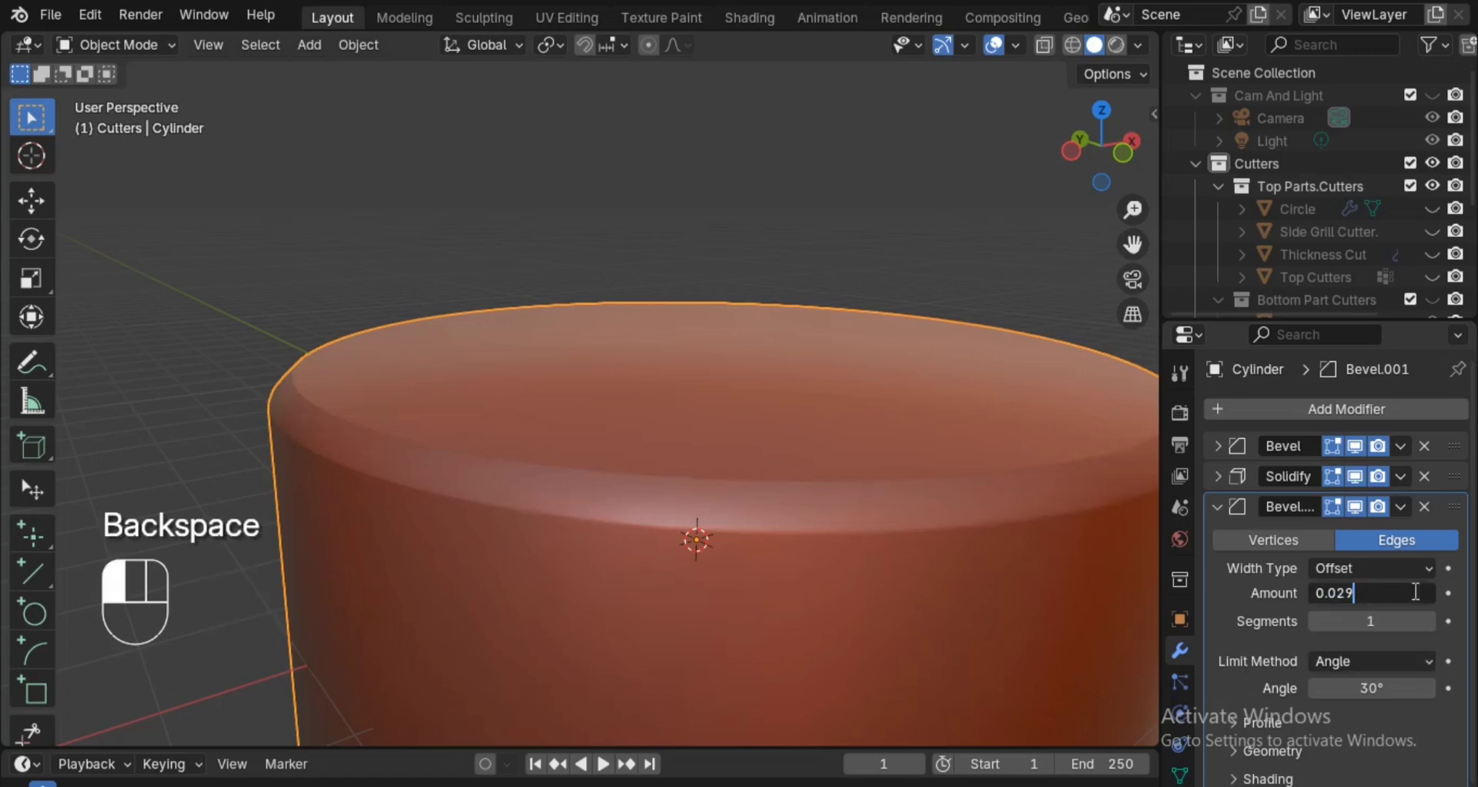
text(3)
key(Return)
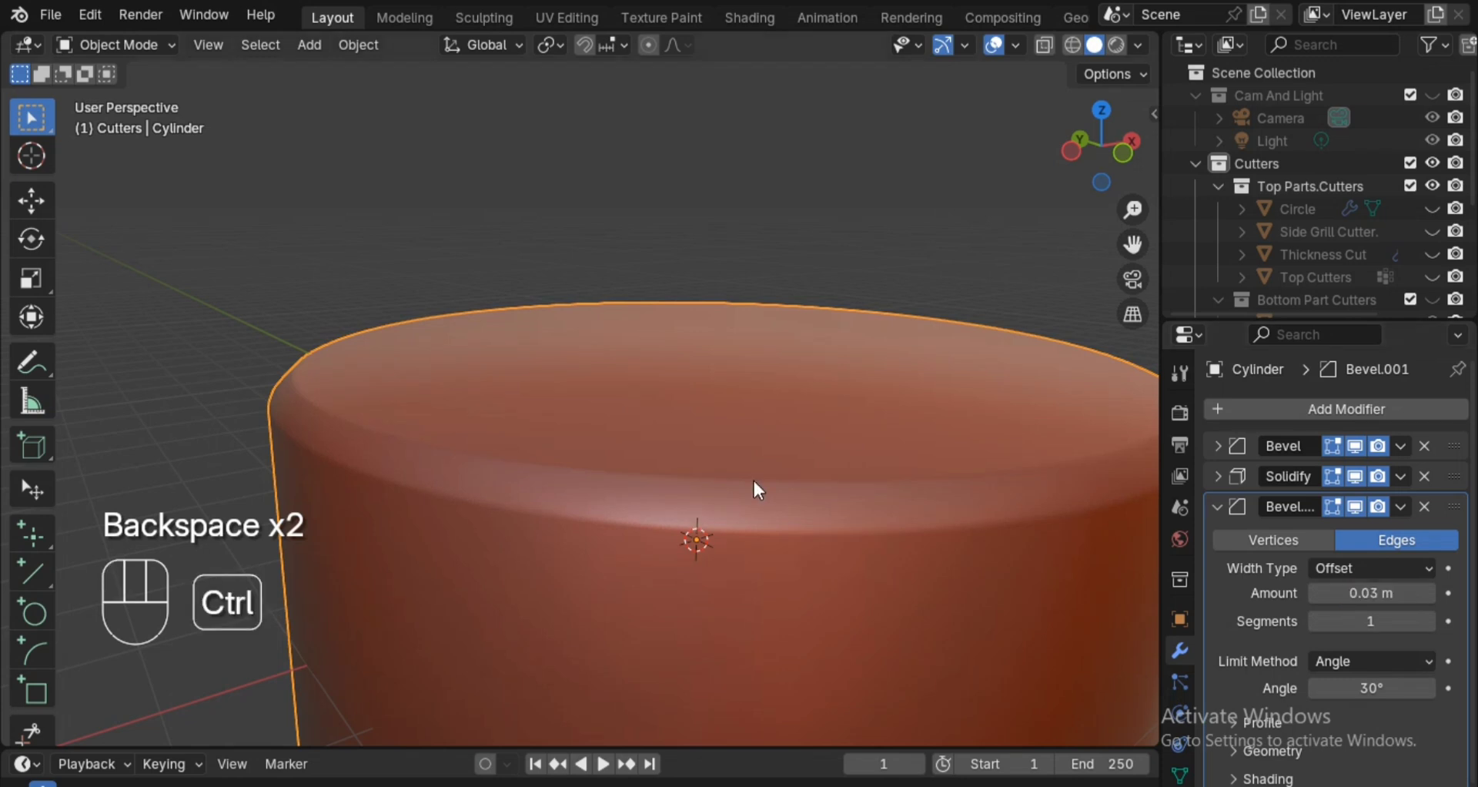
key(ctrl+s)
From the top view, set the cylinder's Y location to -20 m.
ctrl+middle_drag(802, 368, 815, 682)
ctrl+alt+drag(792, 373, 798, 633)
click(1099, 116)
alt+shift+drag(819, 571, 988, 501)
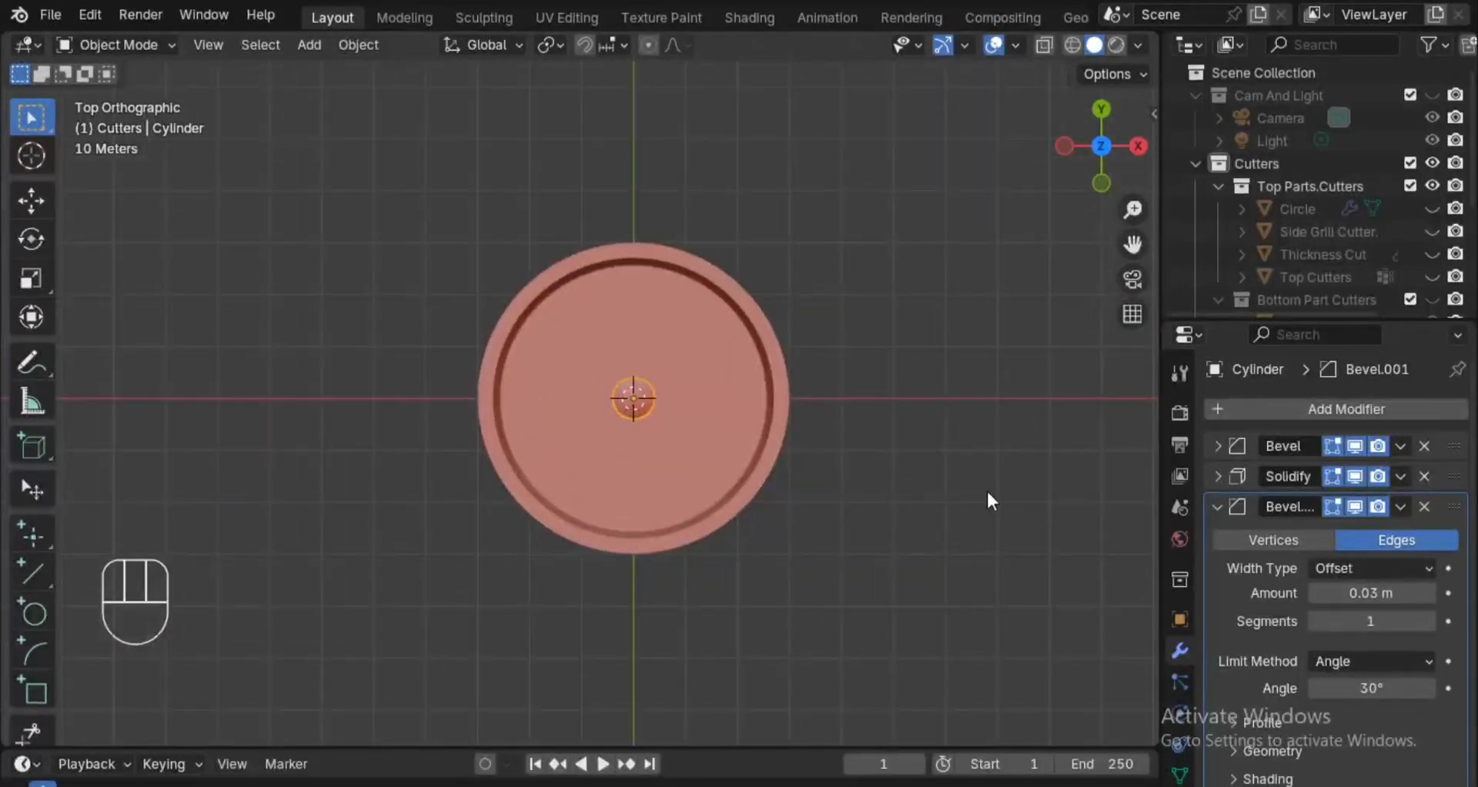
click(1180, 618)
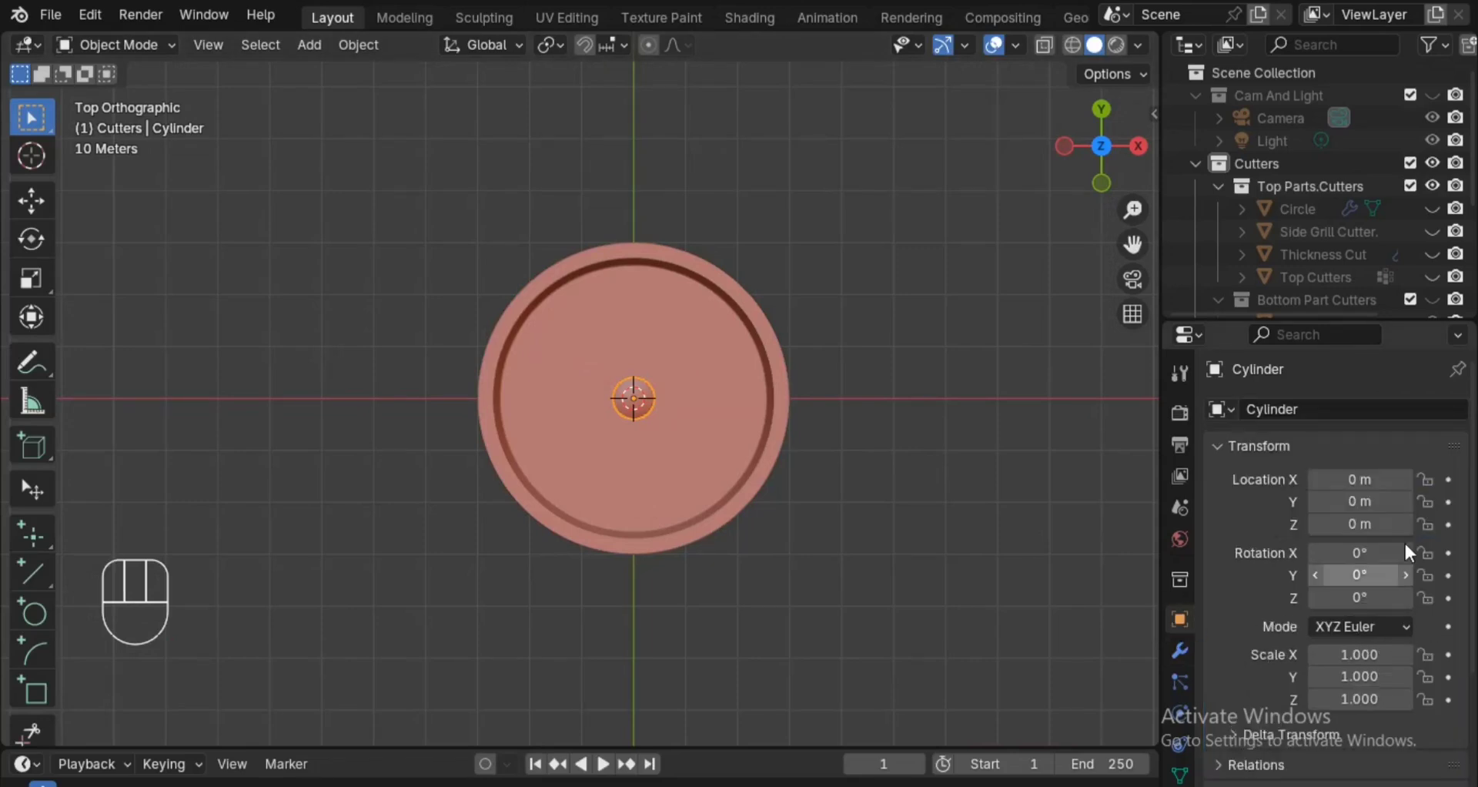
drag(1368, 501, 1324, 501)
click(1365, 501)
text(-)
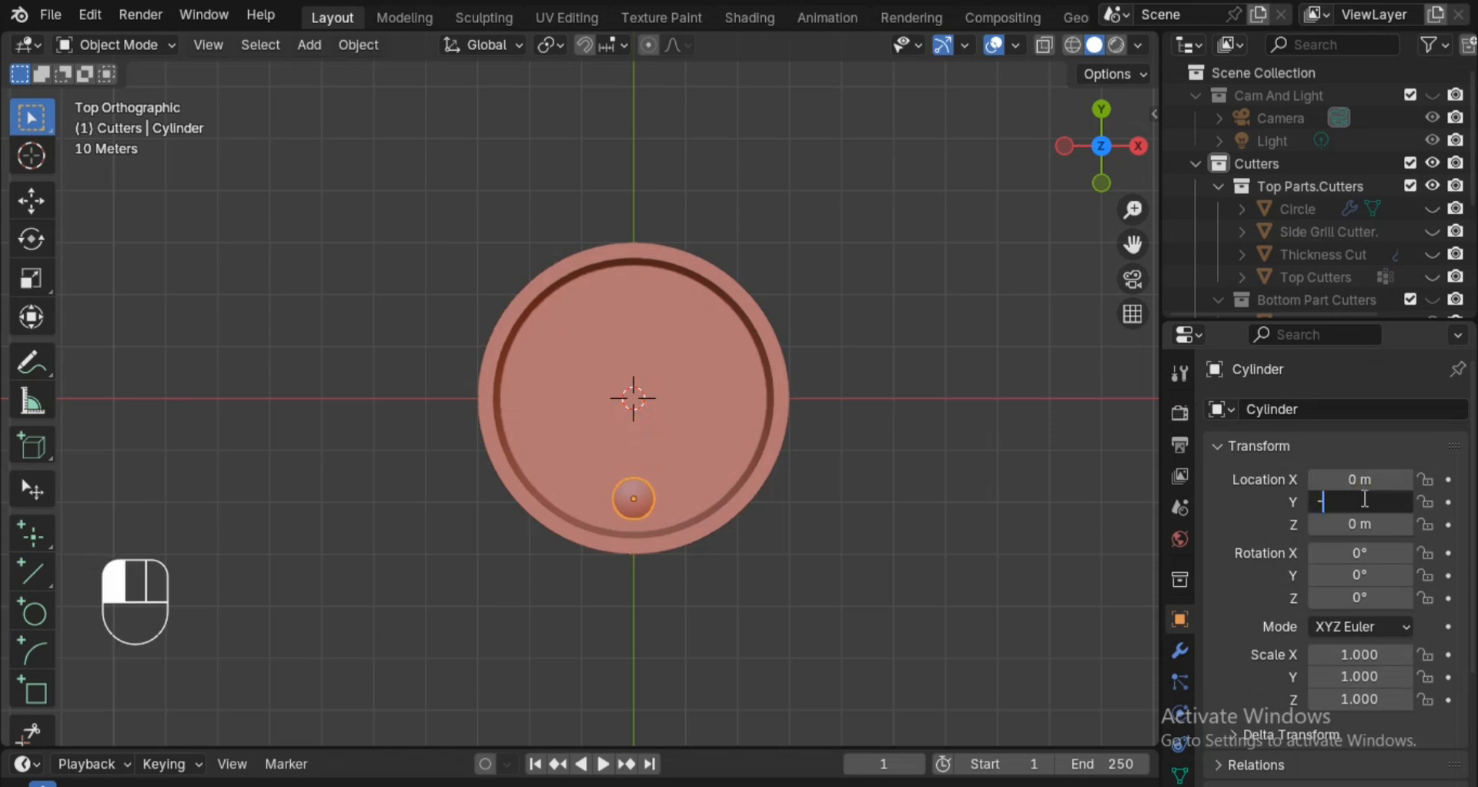
text(20)
drag(1365, 499, 1289, 493)
key(Return)
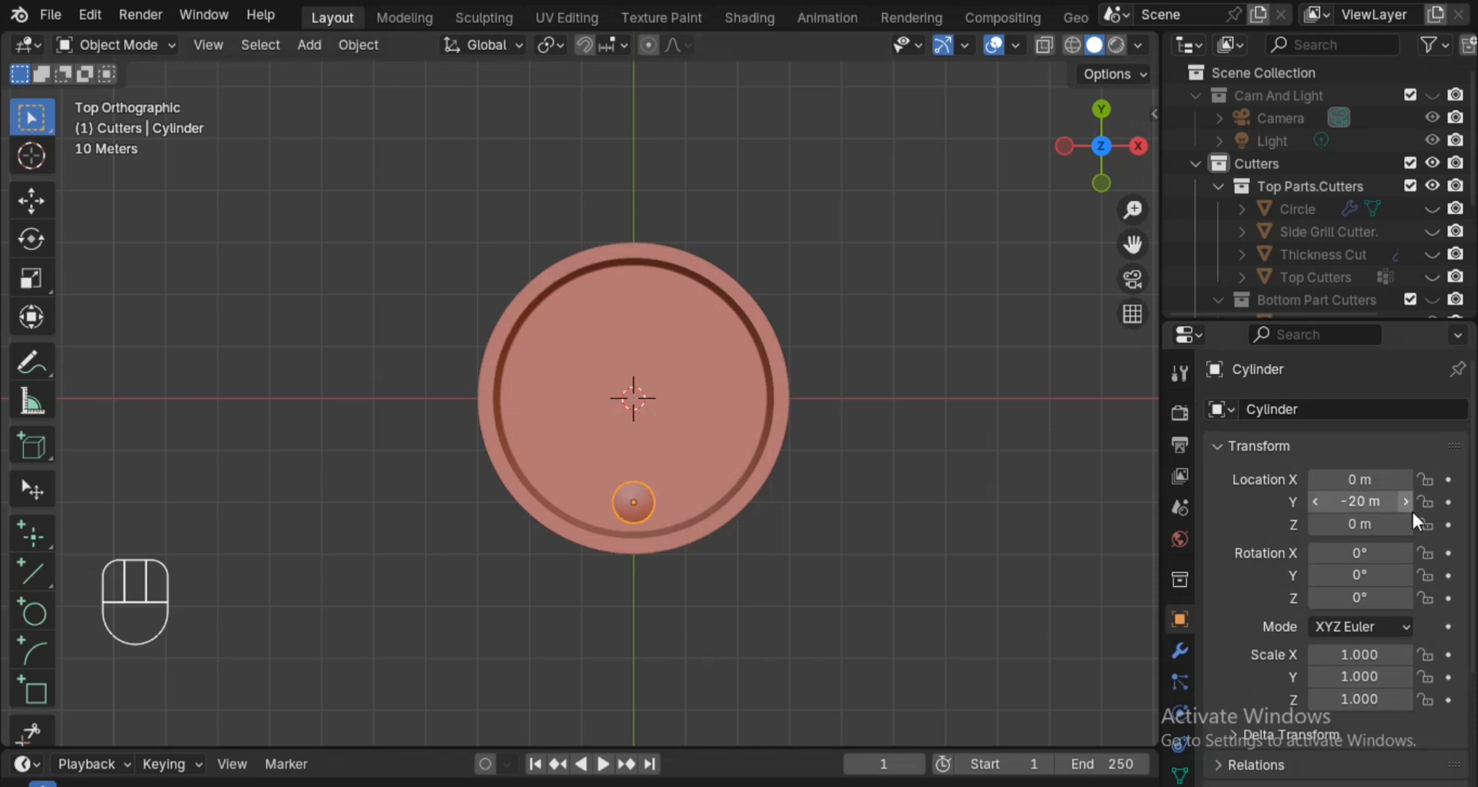
Set the cylinder's Y location to -30 m, at the outer edge of the body.
drag(1360, 501, 1302, 501)
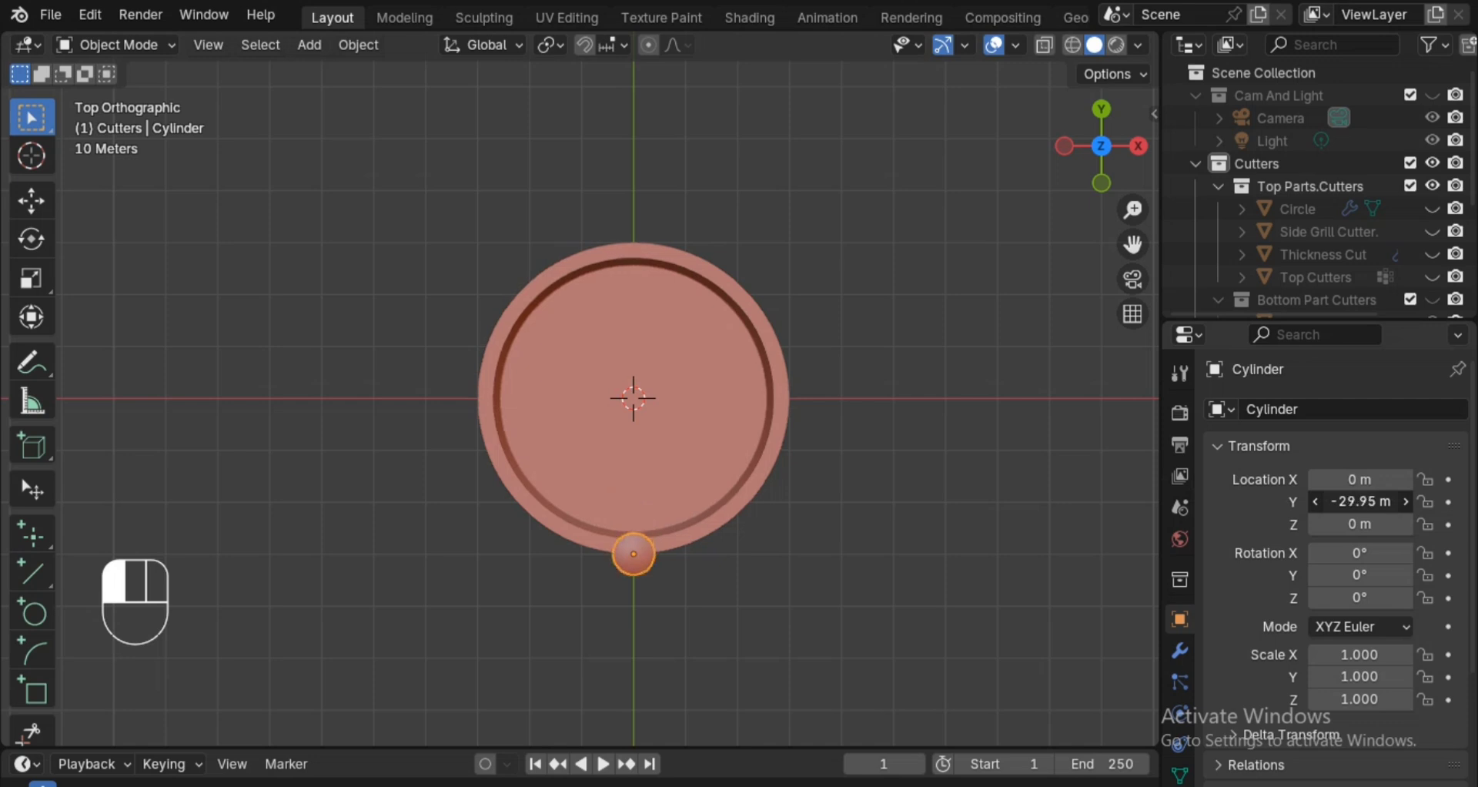
click(1374, 501)
text(-30)
key(Return)
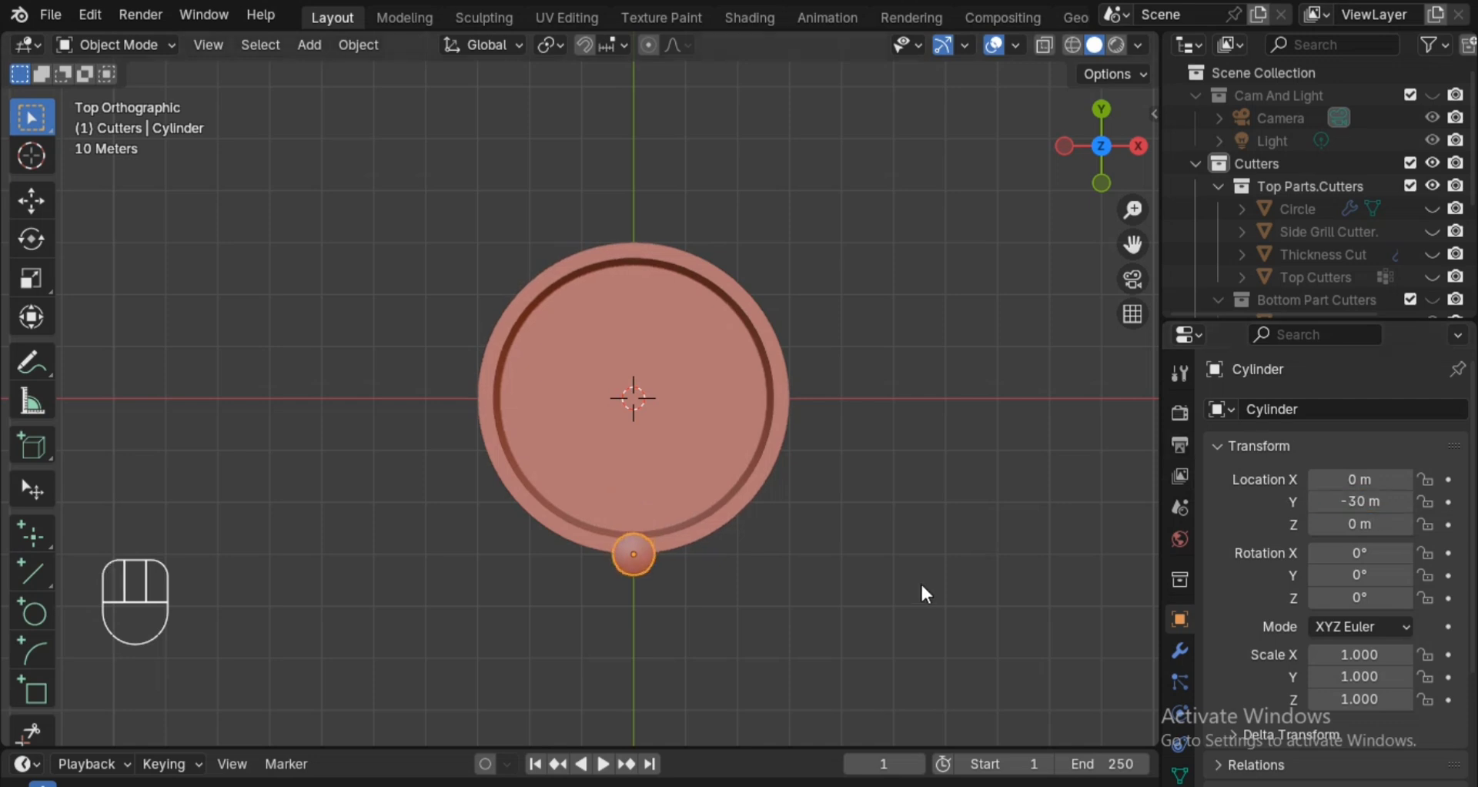
Rotate the cylinder 90° about the global X axis.
key(r)
key(x)
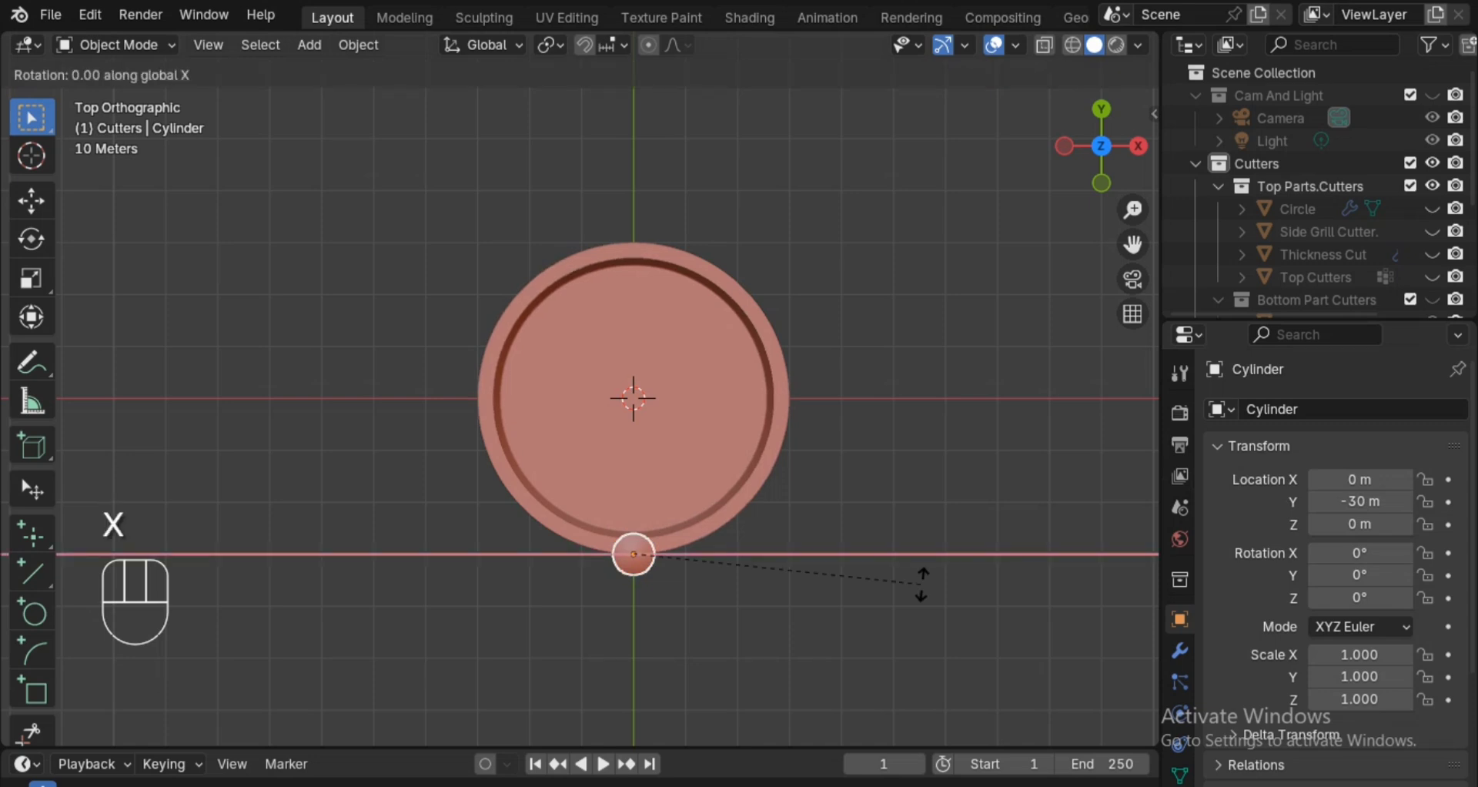
text(90)
click(922, 584)
Move the cylinder along Z by about -92.66 m so it sits at the recess in the Bottom Part's side.
alt+drag(700, 619, 795, 370)
alt+shift+drag(834, 478, 858, 247)
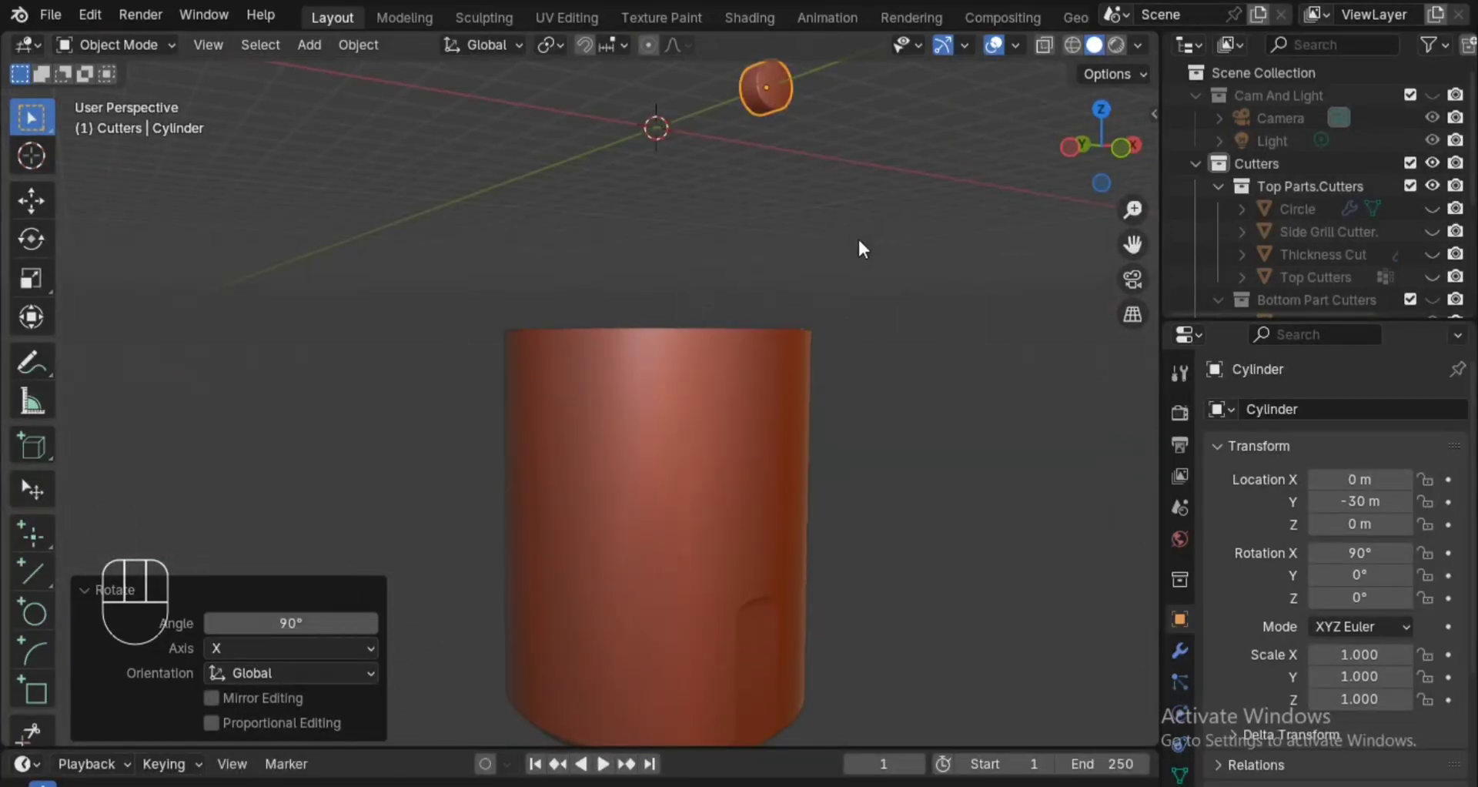
key(g)
key(z)
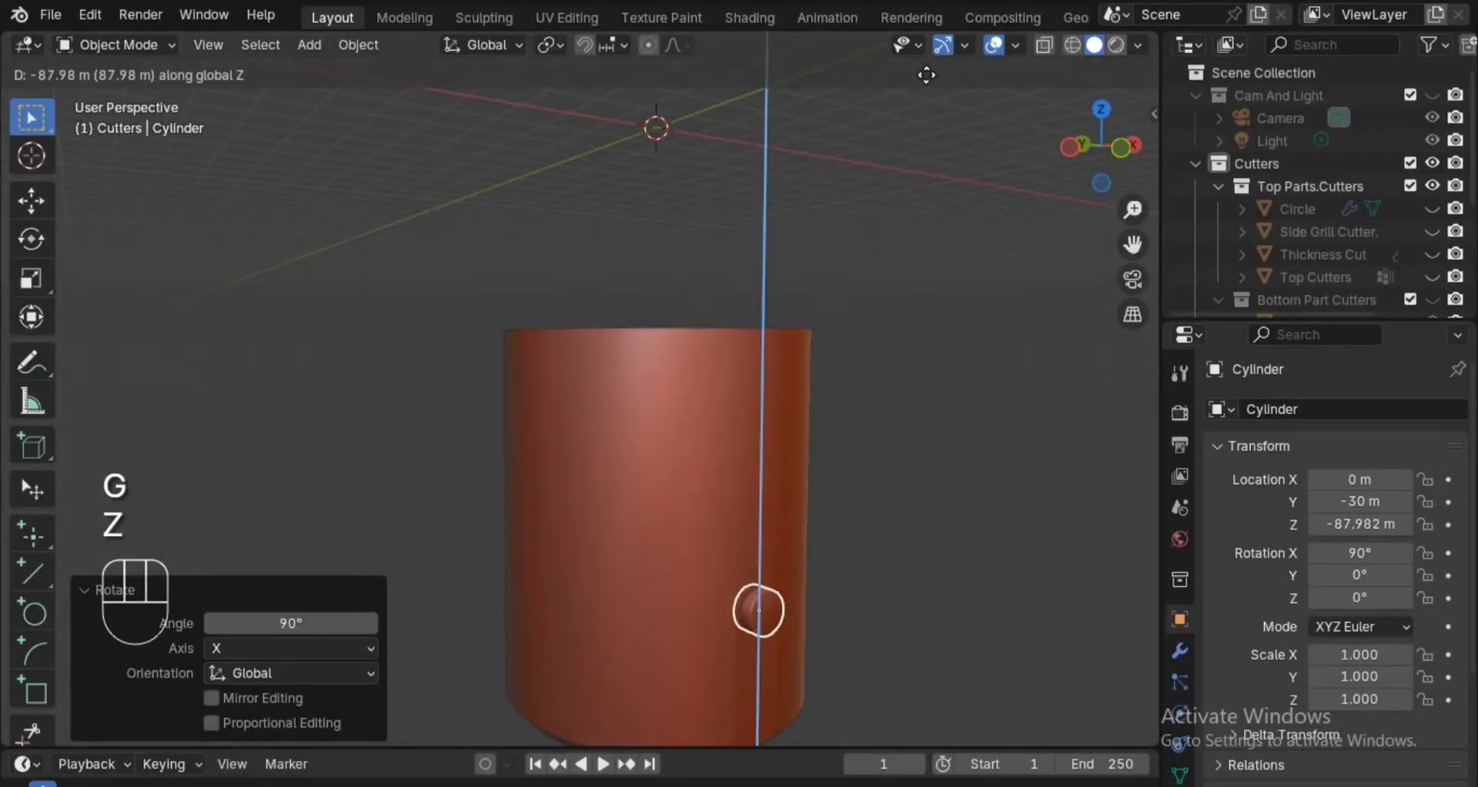
click(931, 80)
Set the cylinder's Y location to -35 m to pull it out of the recess.
alt+drag(954, 367, 782, 115)
ctrl+alt+drag(987, 599, 949, 533)
click(1378, 501)
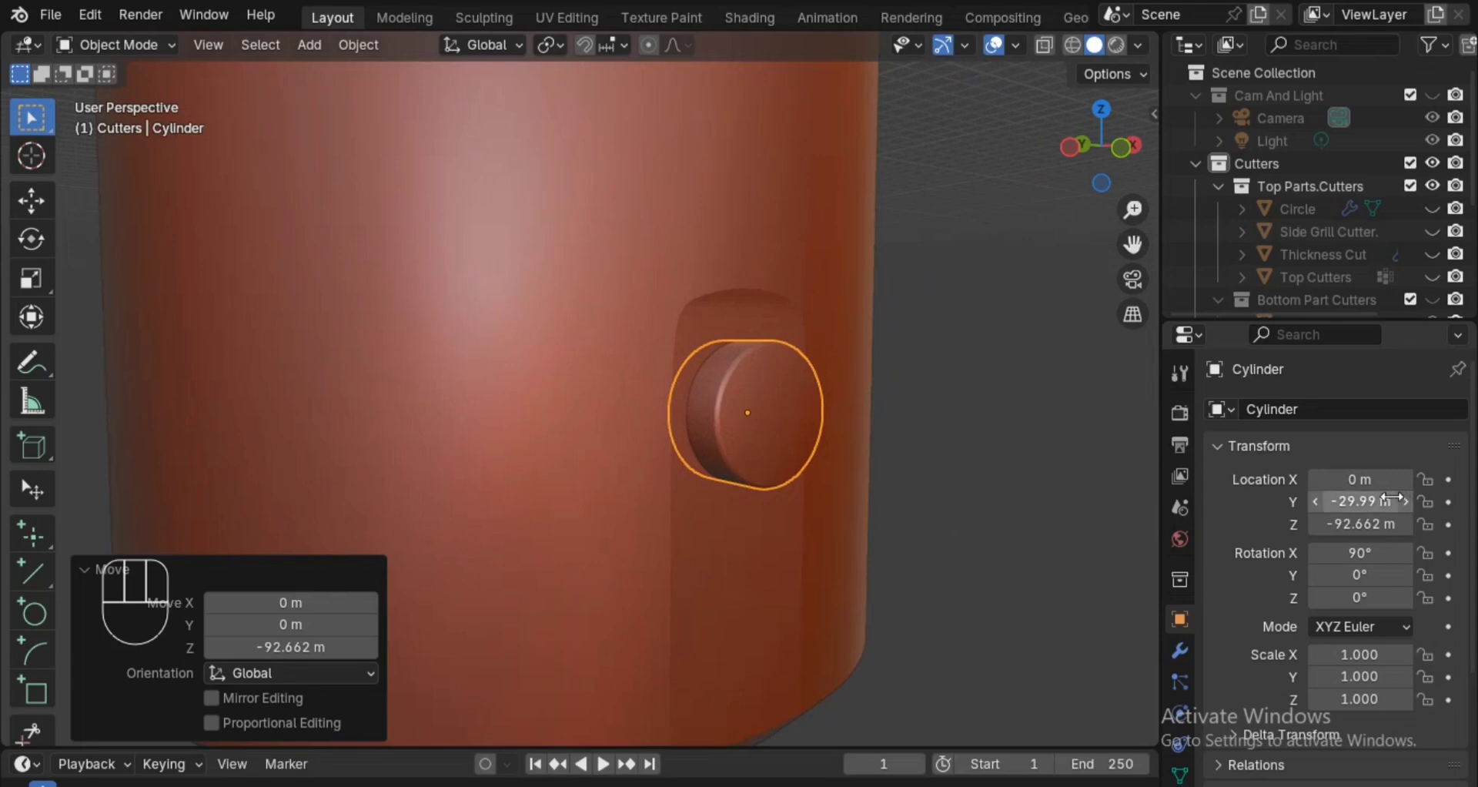
click(1386, 500)
key(BackSpace)
key(BackSpace)
key(BackSpace)
key(BackSpace)
key(BackSpace)
key(BackSpace)
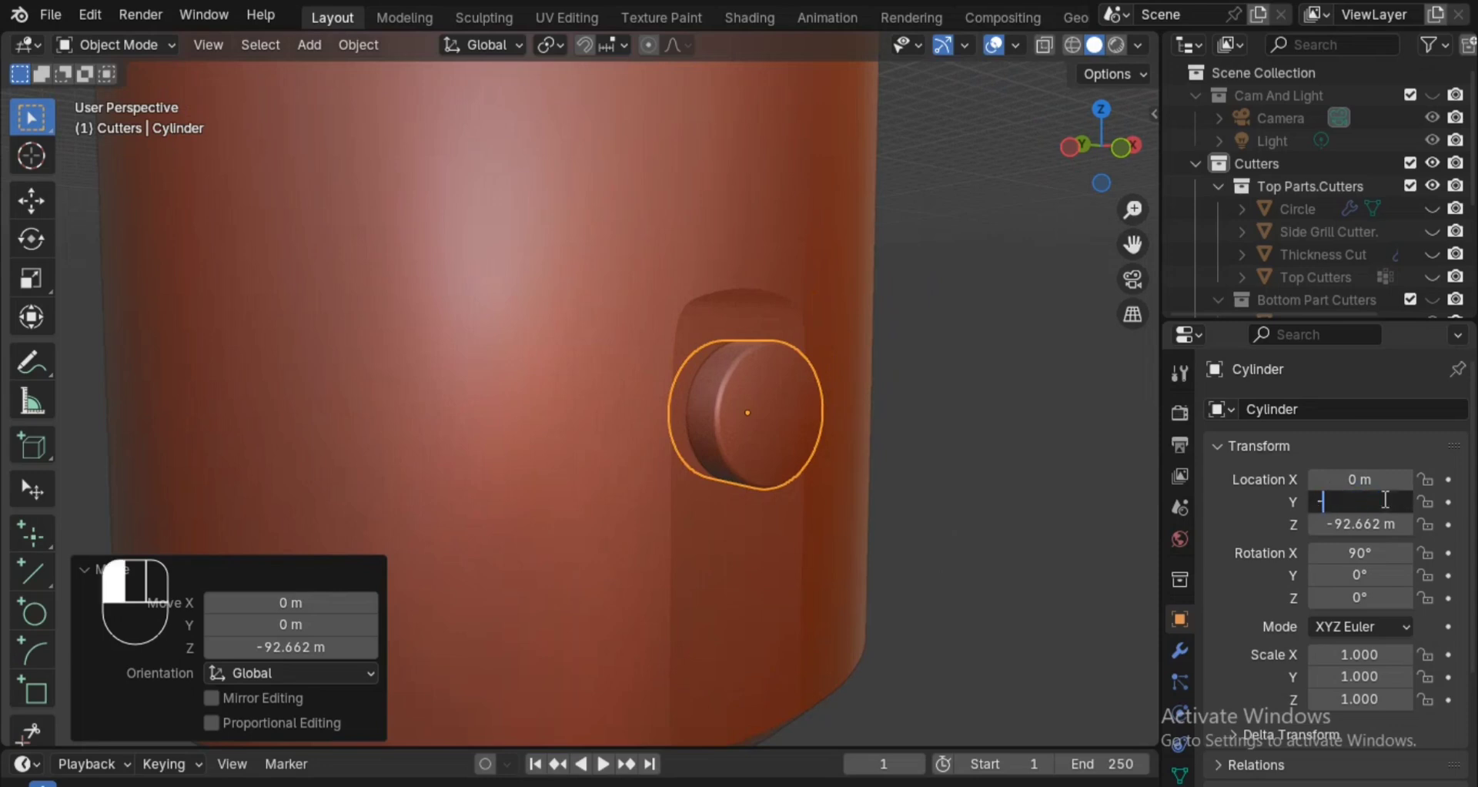
text(-35)
key(Return)
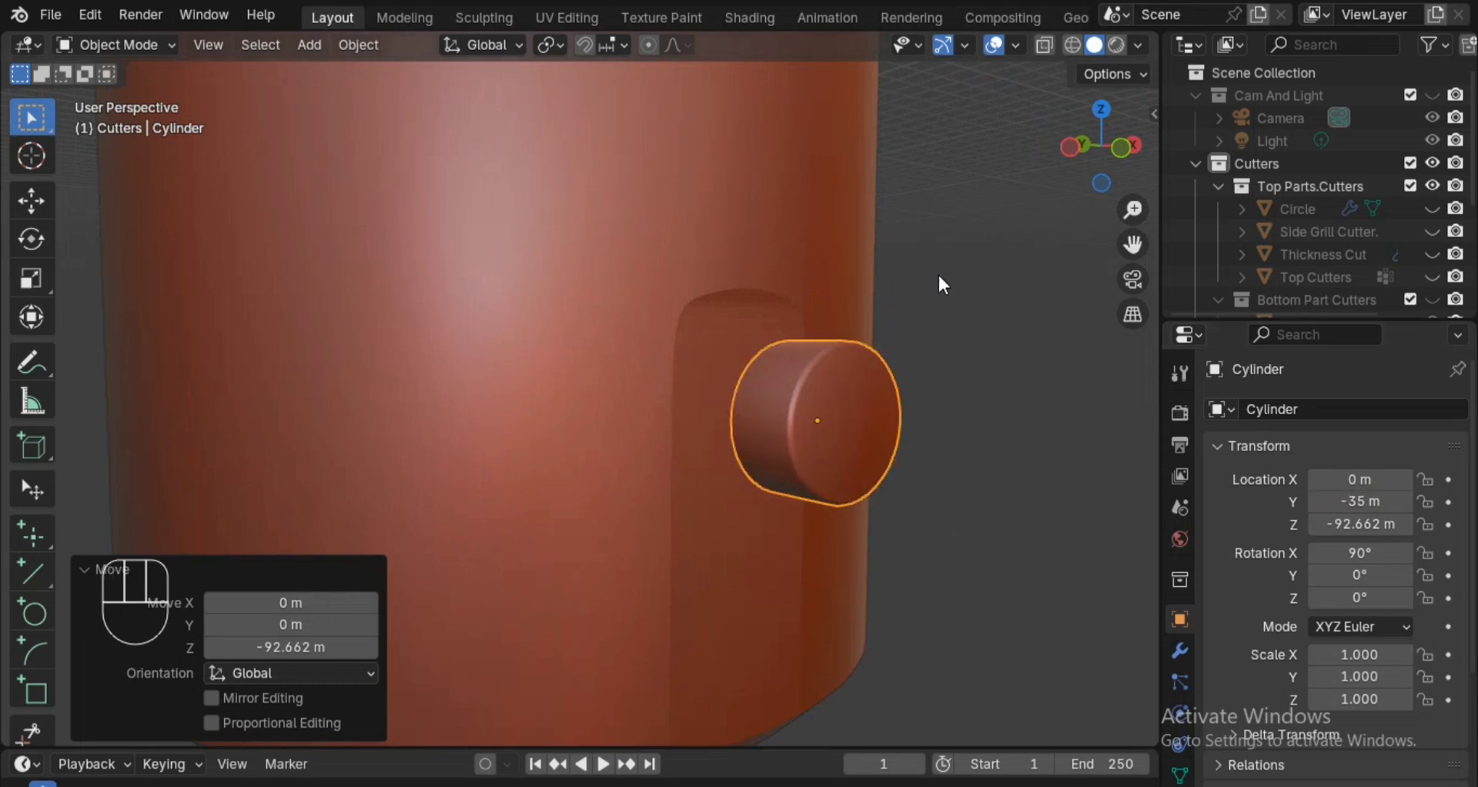
In the left view, bring the cylinder back toward the body and set its Y location to -31 m.
click(1069, 142)
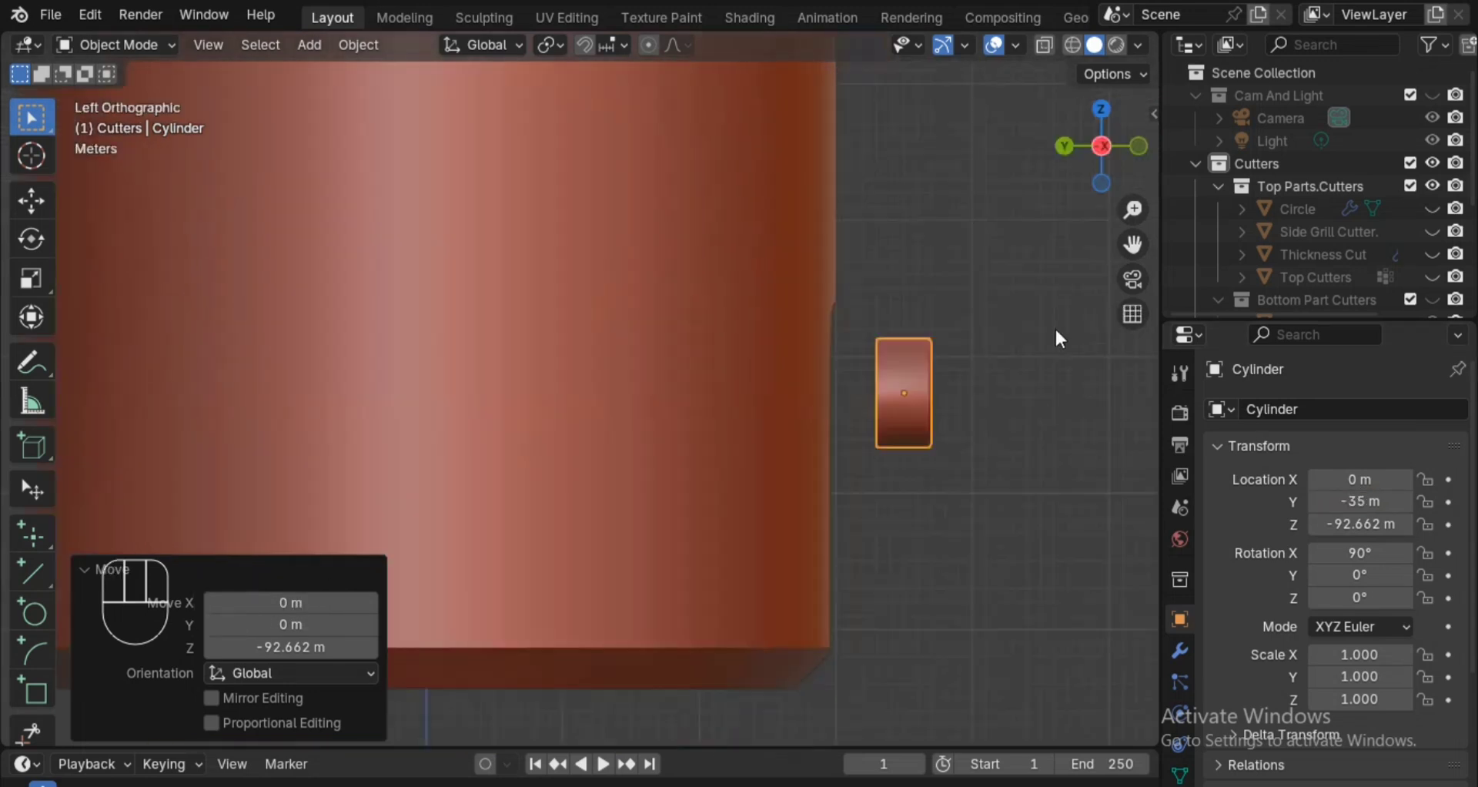
shift+drag(1318, 499, 1363, 509)
click(1371, 502)
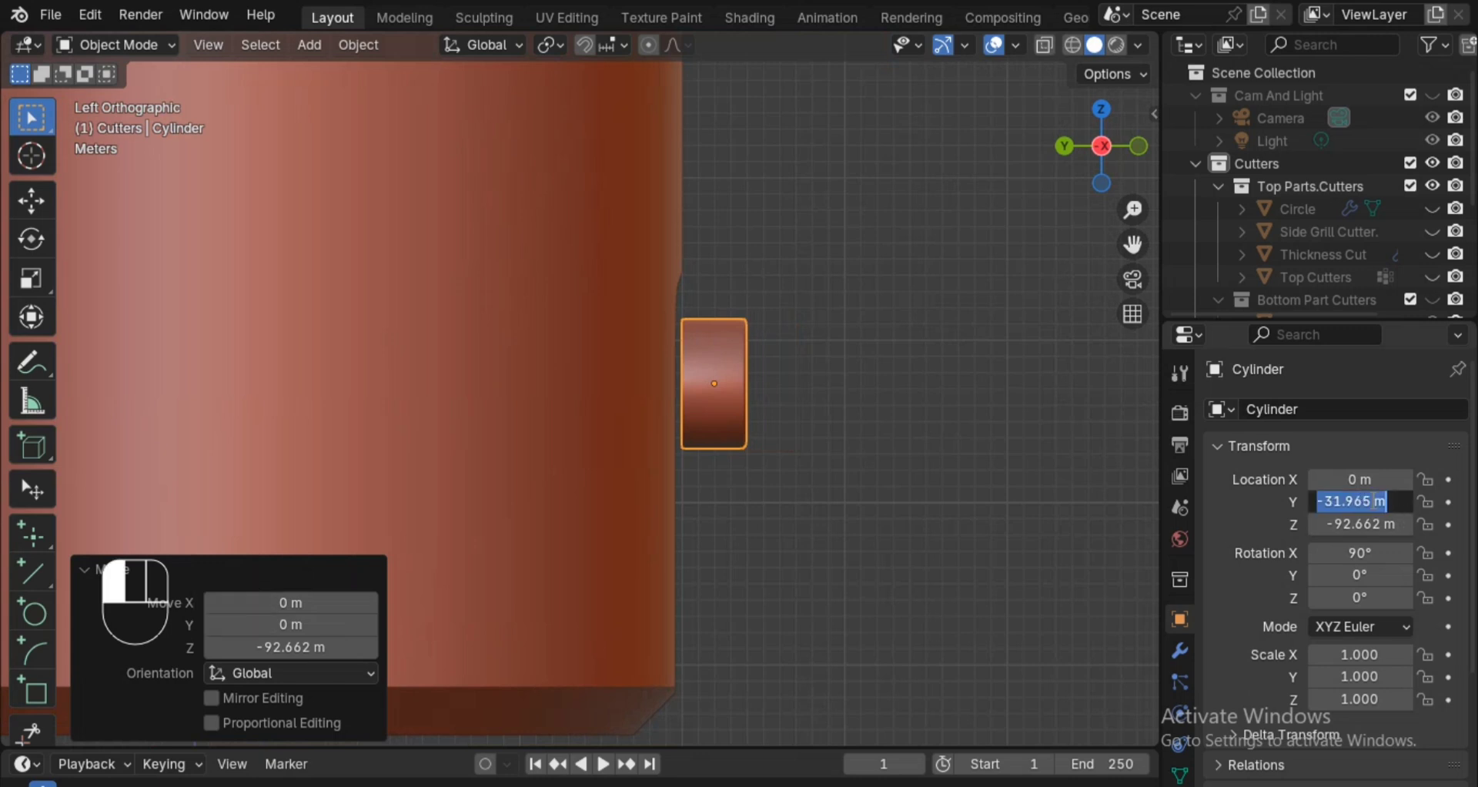
text(-31)
key(Return)
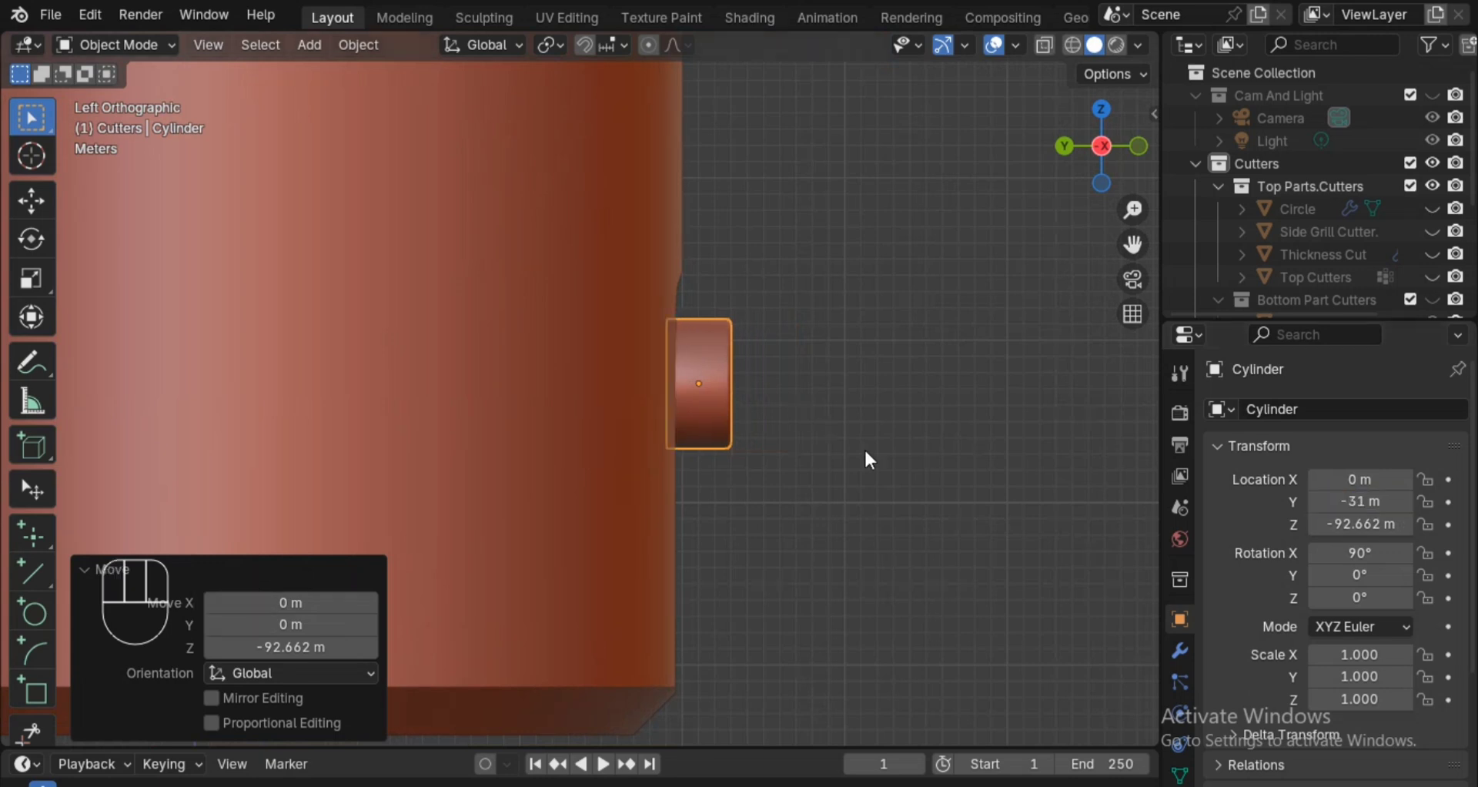
Set the cylinder's Y location to -31.5 m.
click(1375, 502)
click(1378, 499)
key(BackSpace)
key(BackSpace)
key(BackSpace)
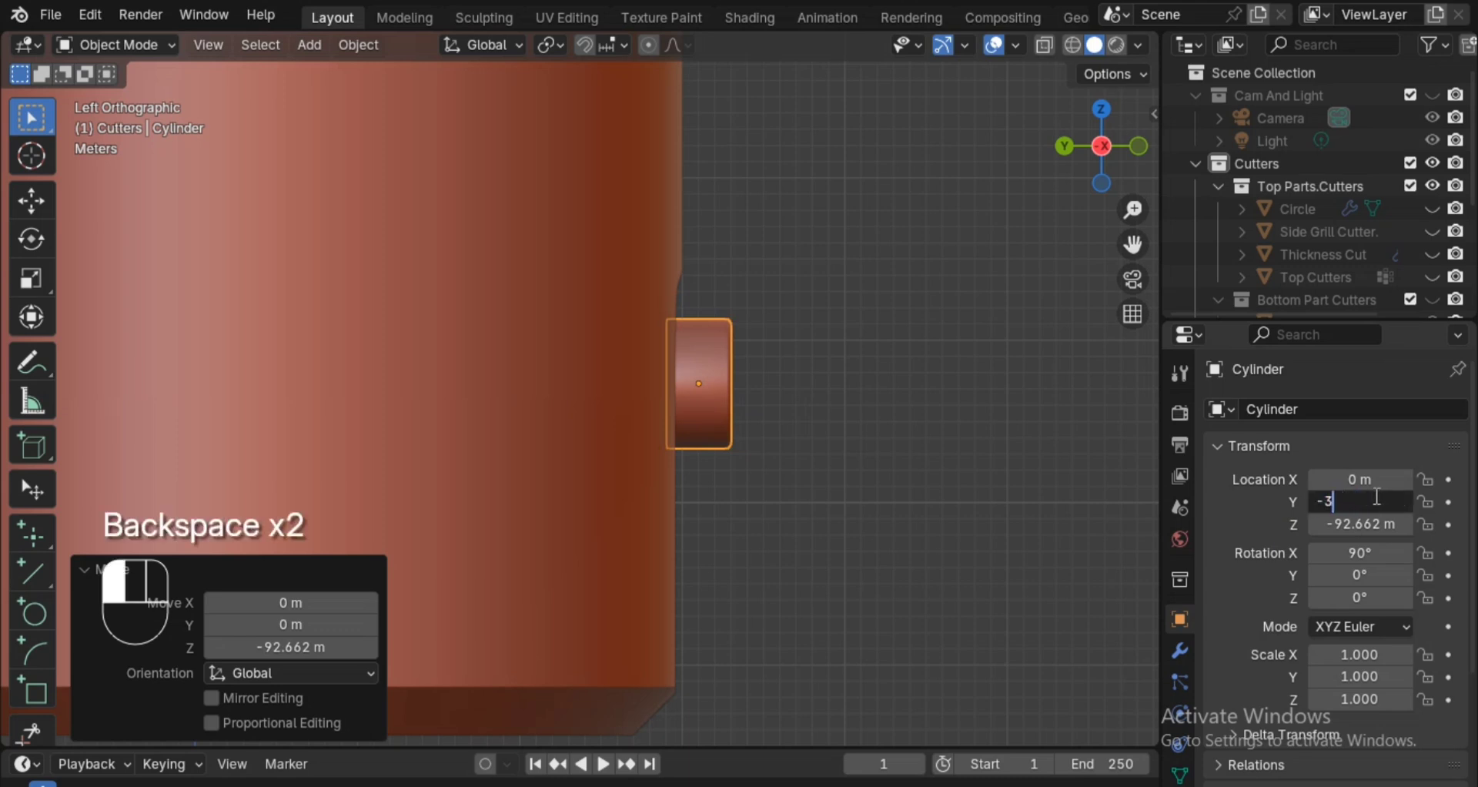
text(1.5)
key(Return)
Set the cylinder's Y location to -32 m and save the file.
alt+drag(881, 375, 848, 366)
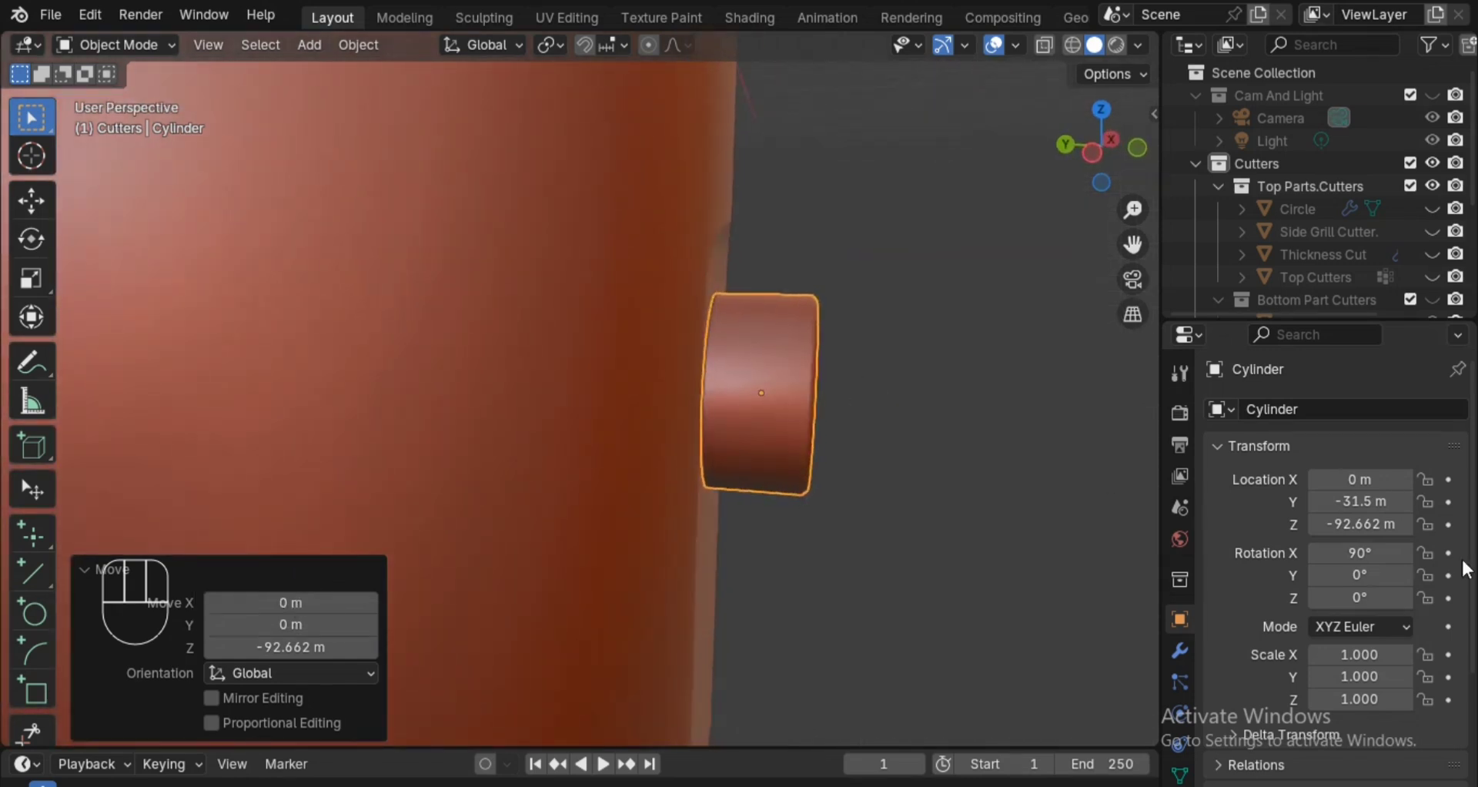
click(1384, 501)
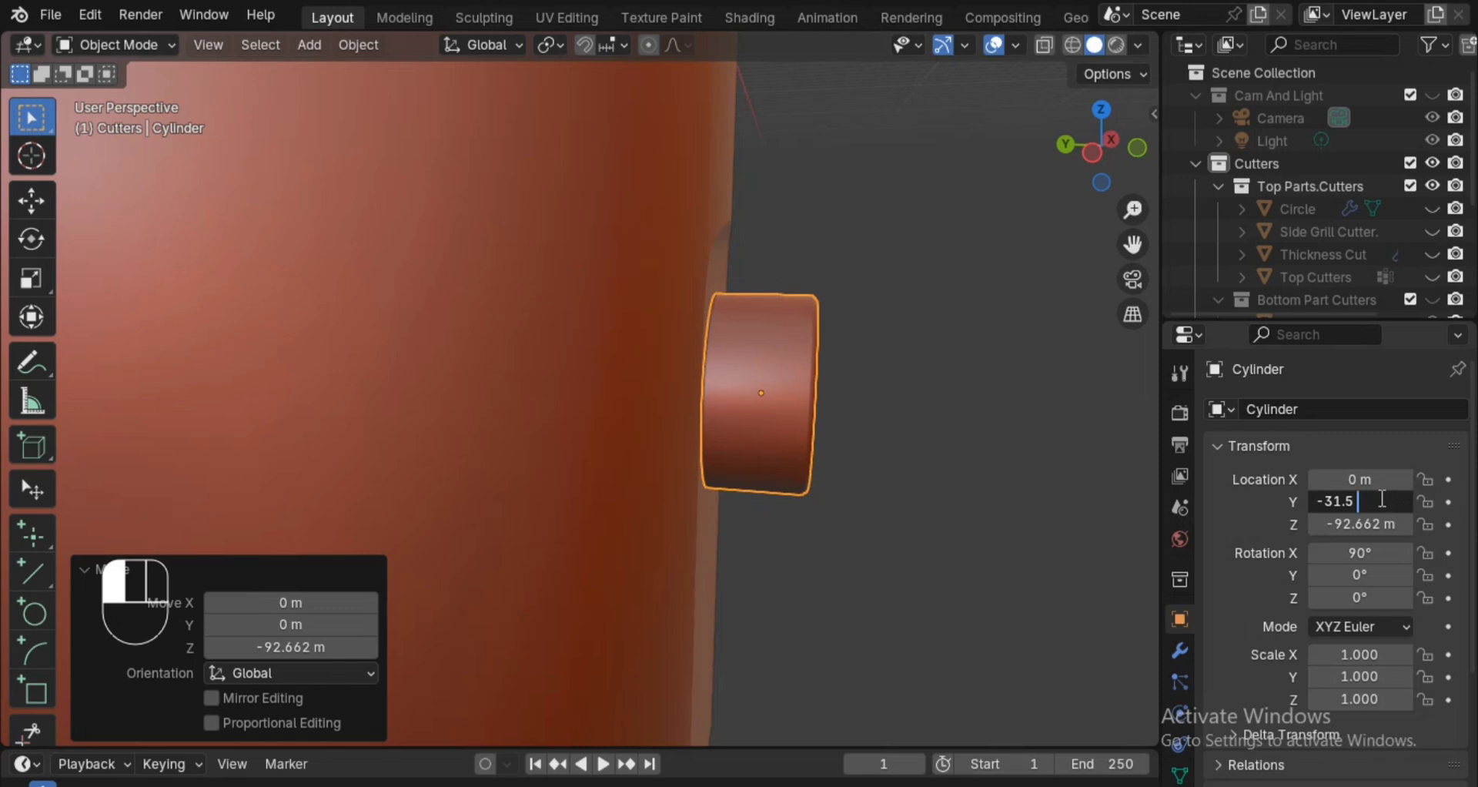
key(BackSpace)
key(BackSpace)
key(BackSpace)
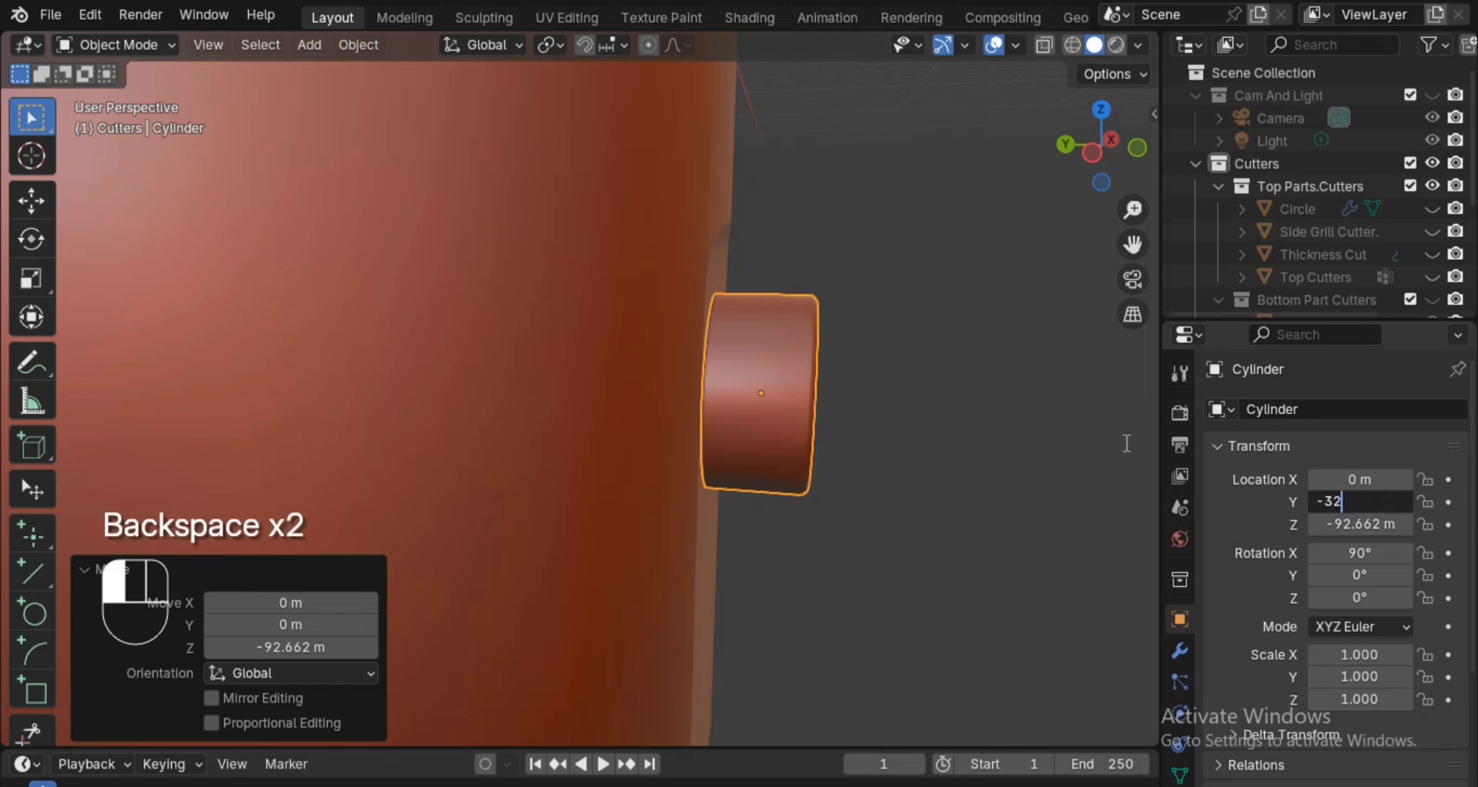
text(2.)
key(Return)
alt+drag(907, 416, 738, 391)
key(ctrl+s)
key(ctrl+s)
Enter Edit Mode on the Bottom Part, select its underside face in face select mode, and save the file.
click(738, 391)
key(Tab)
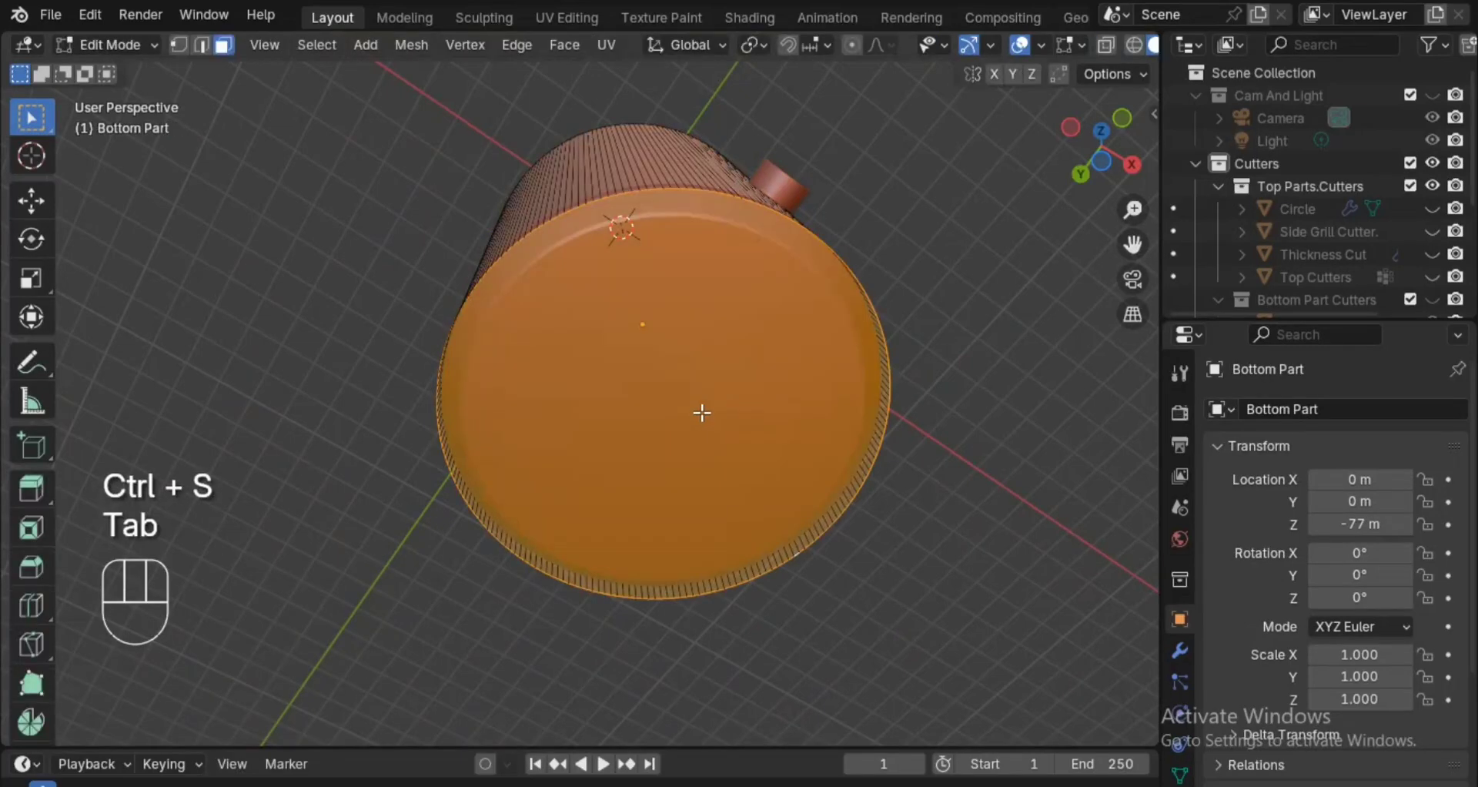
key(3)
click(700, 410)
alt+drag(701, 410, 910, 335)
key(ctrl+s)
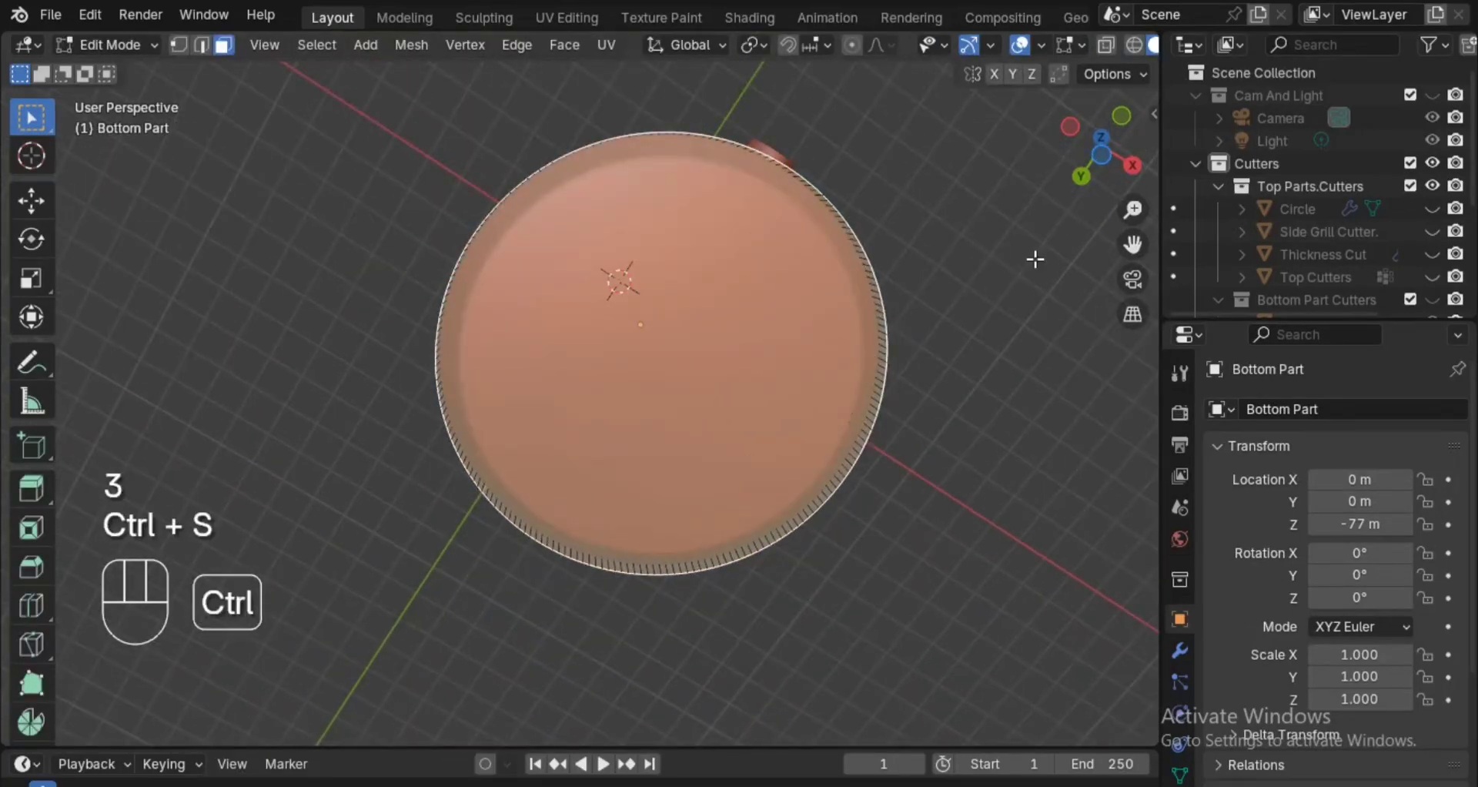
Snap the 3D cursor to the selected underside face of the Bottom Part.
click(1108, 155)
alt+shift+drag(826, 434, 867, 488)
scroll(868, 462, up, 2)
key(shift+s)
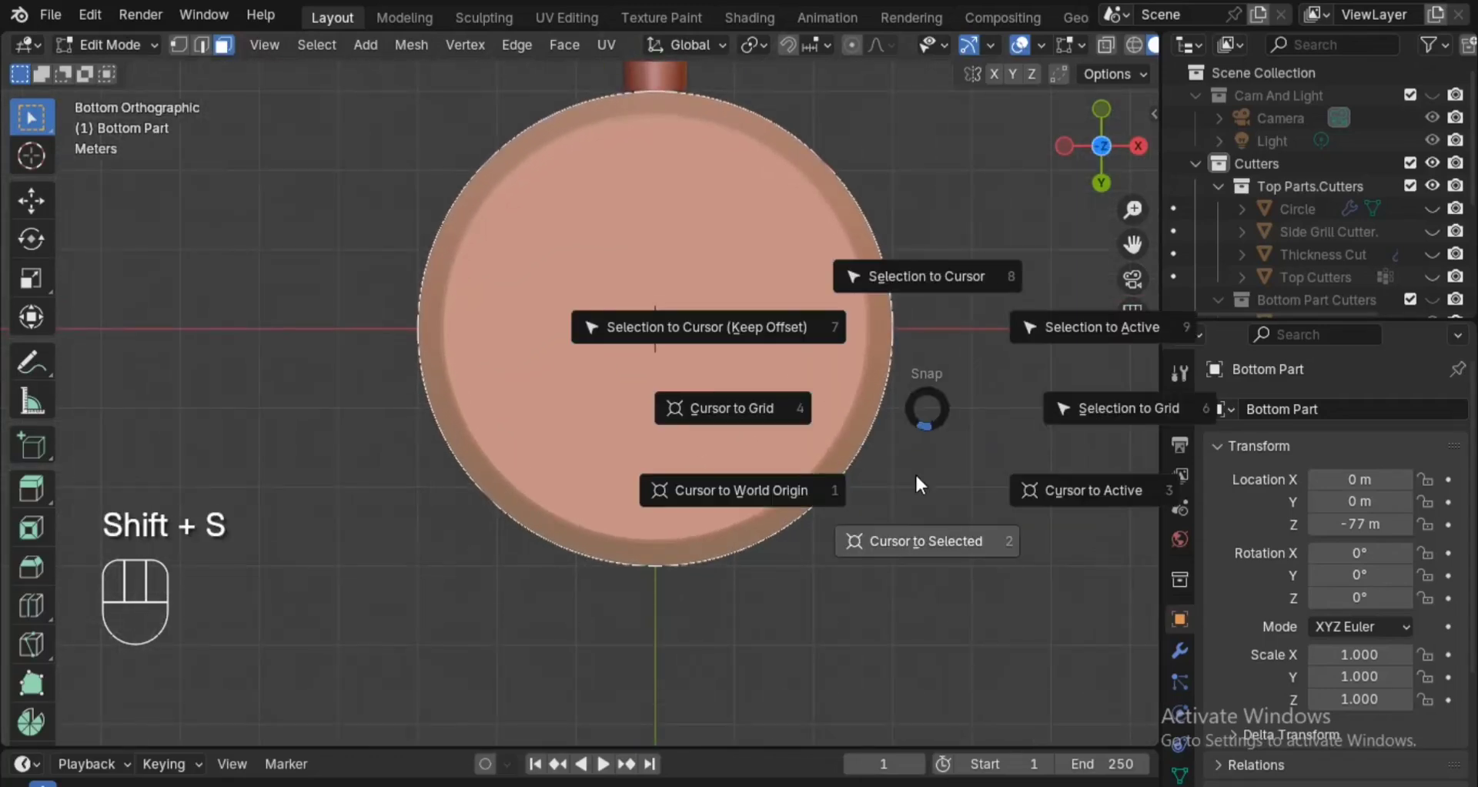
click(915, 539)
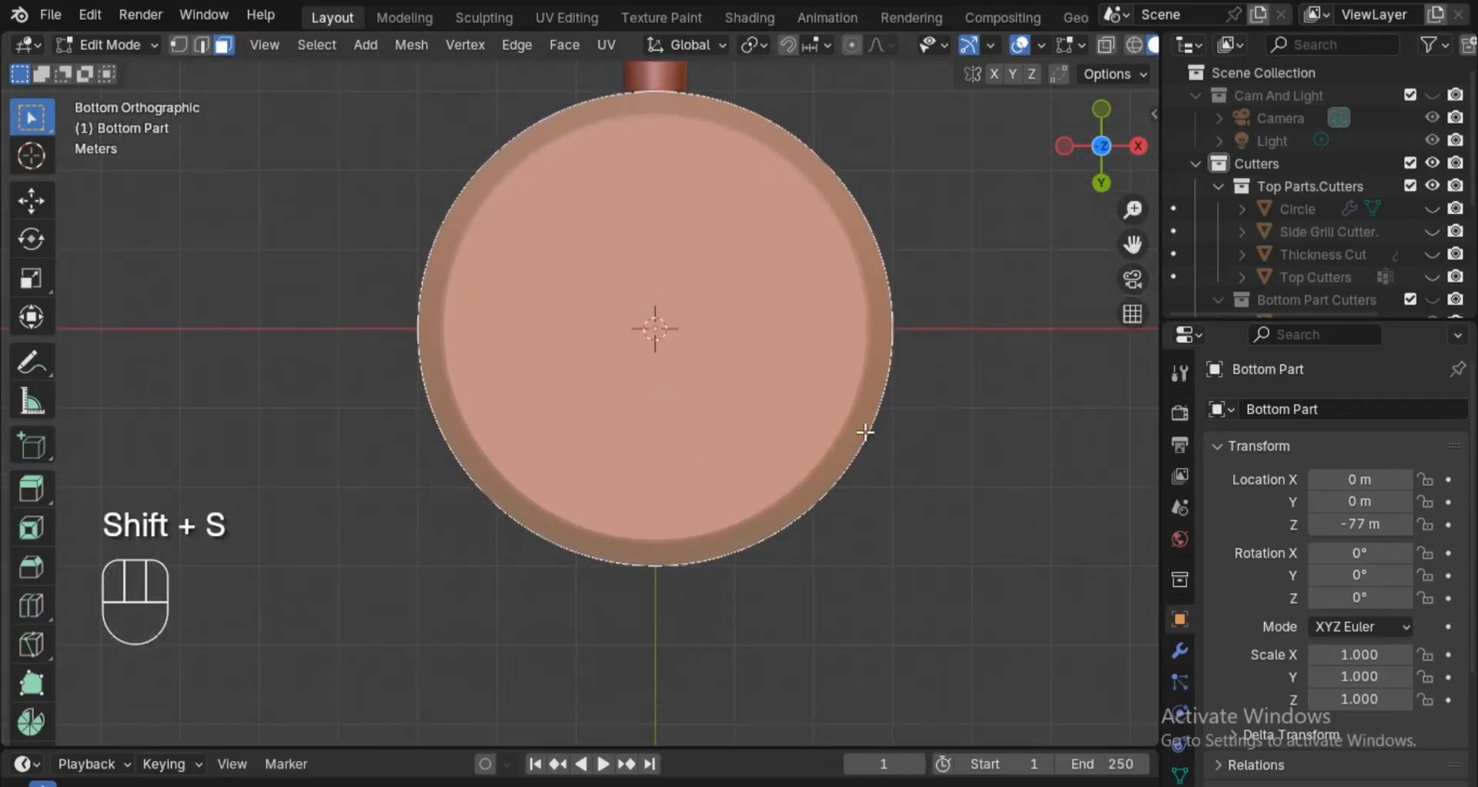
Return to Object Mode and add a mesh cylinder at the 3D cursor with 100 vertices, 10 m radius and 4 m depth.
scroll(858, 432, up, 1)
key(shift+a)
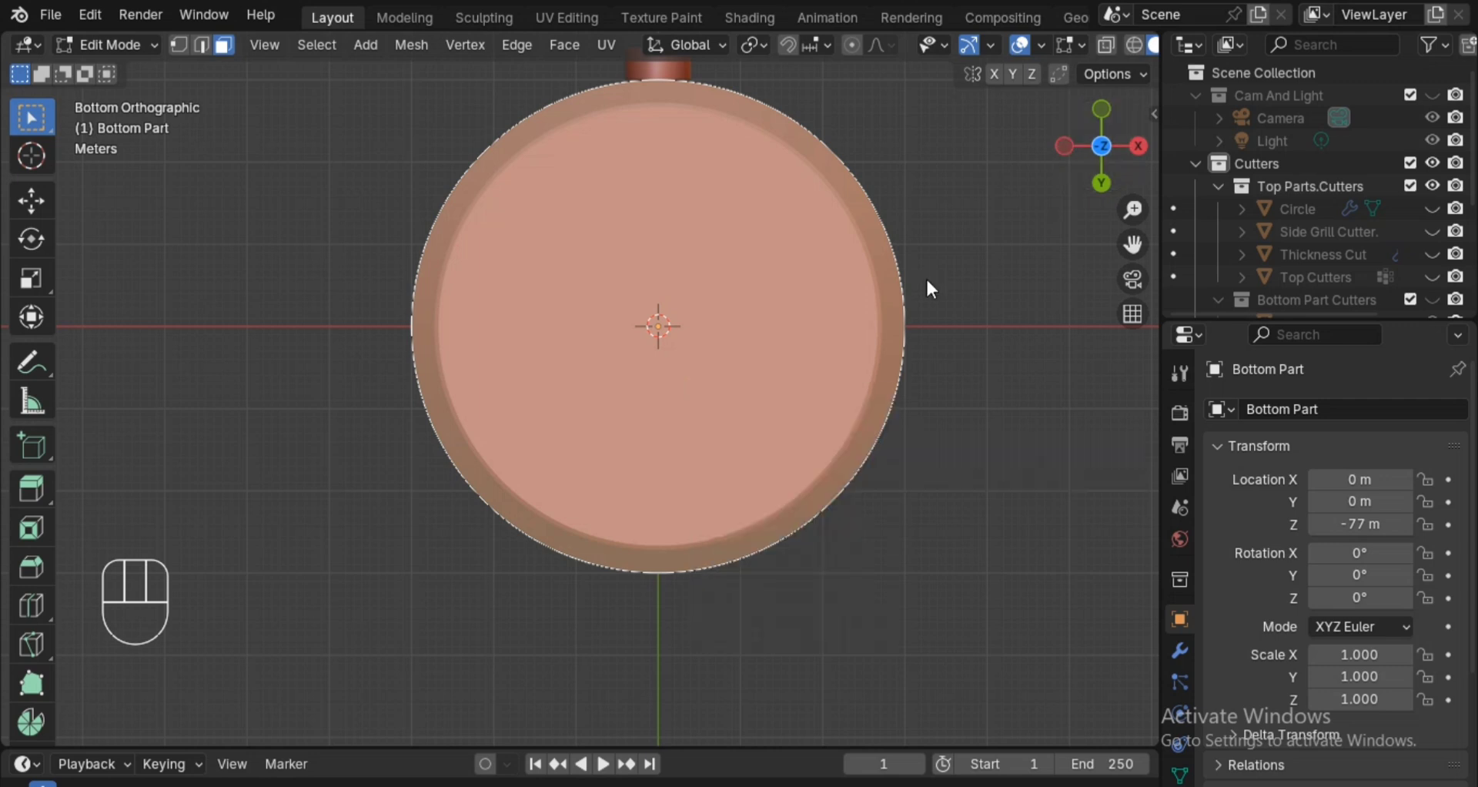
key(Tab)
key(shift+a)
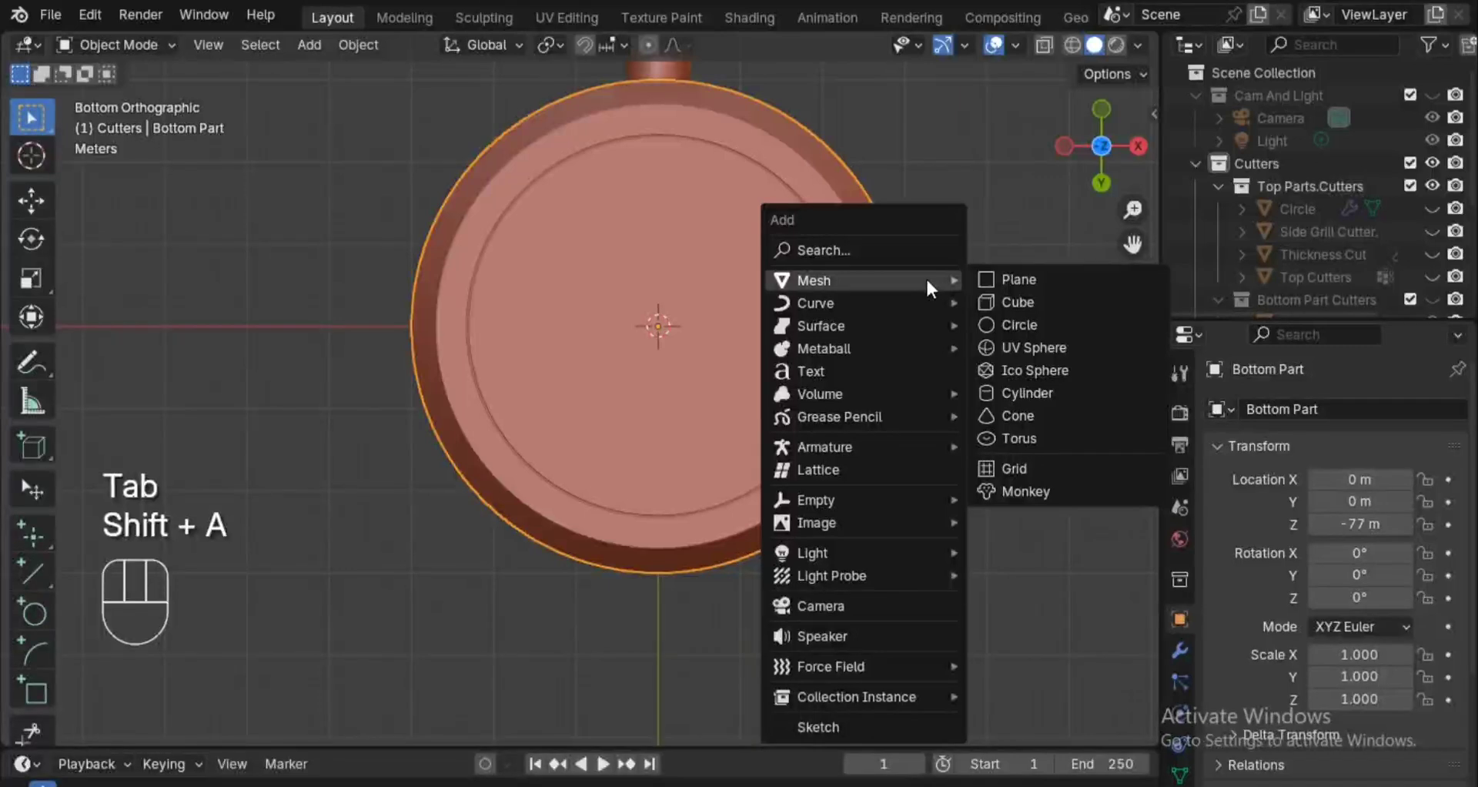
click(1019, 391)
middle_drag(1018, 387, 809, 478)
click(337, 481)
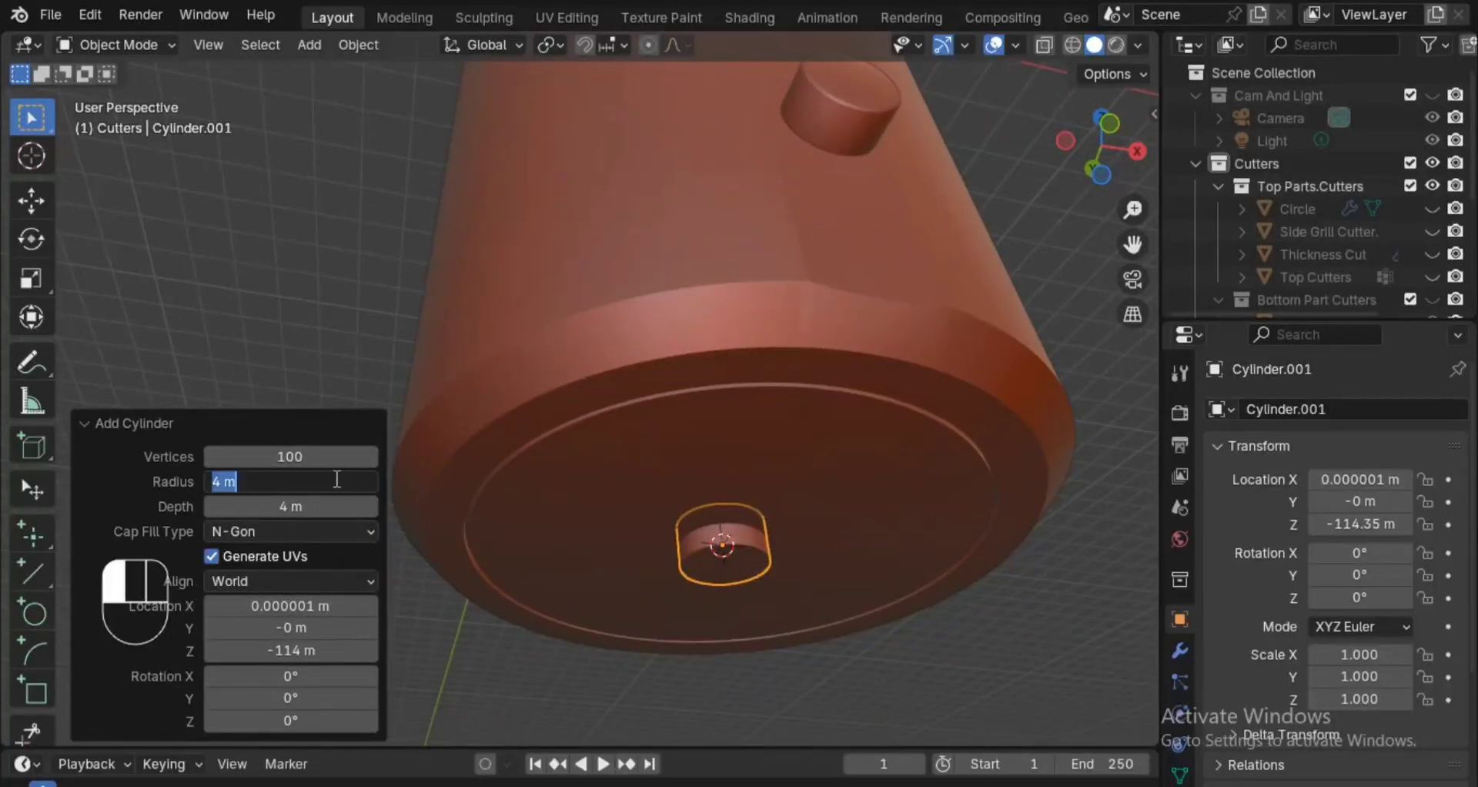
text(10)
key(Return)
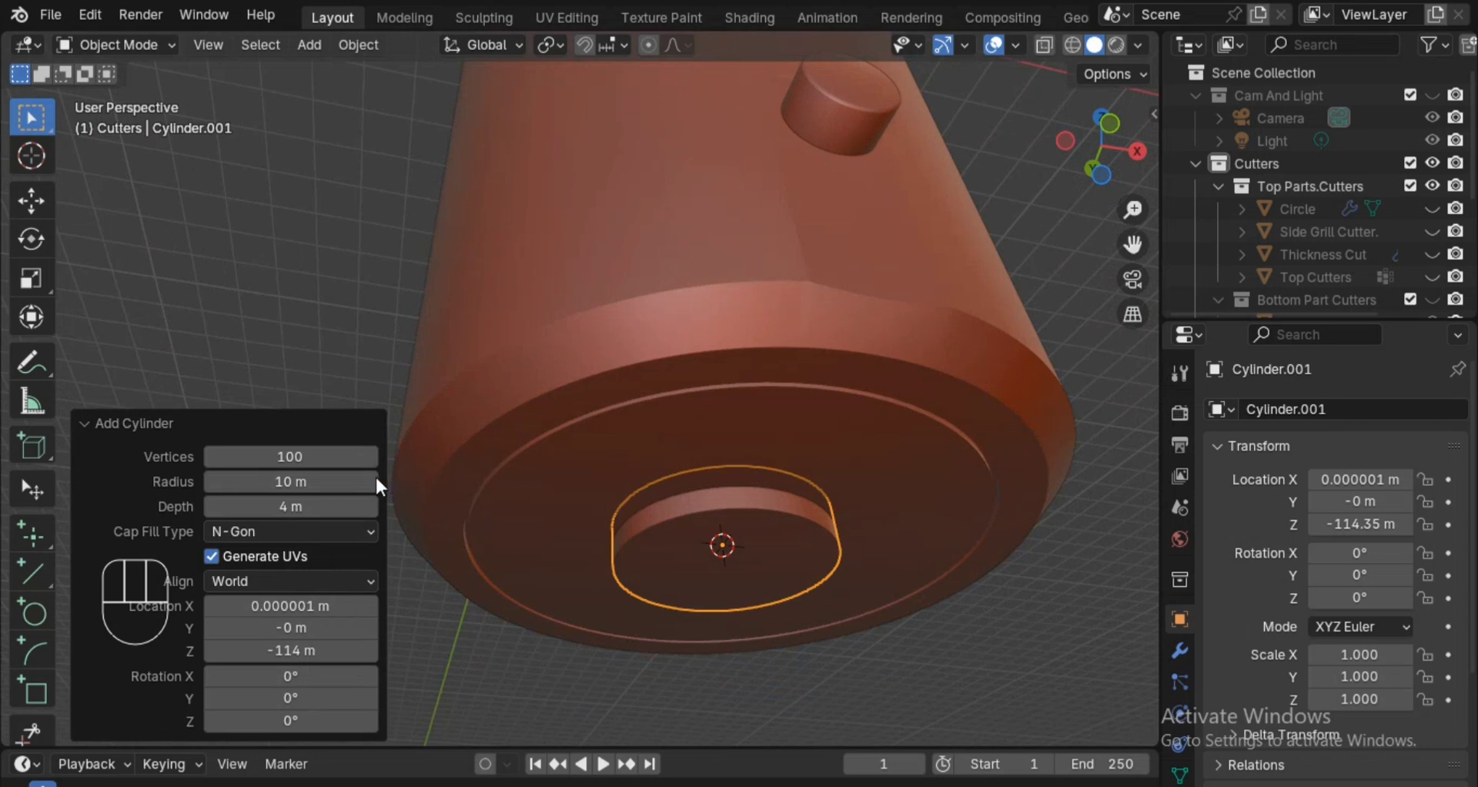
Set the new underside cylinder's radius to 8 m and its depth to 15 m.
click(348, 481)
text(8)
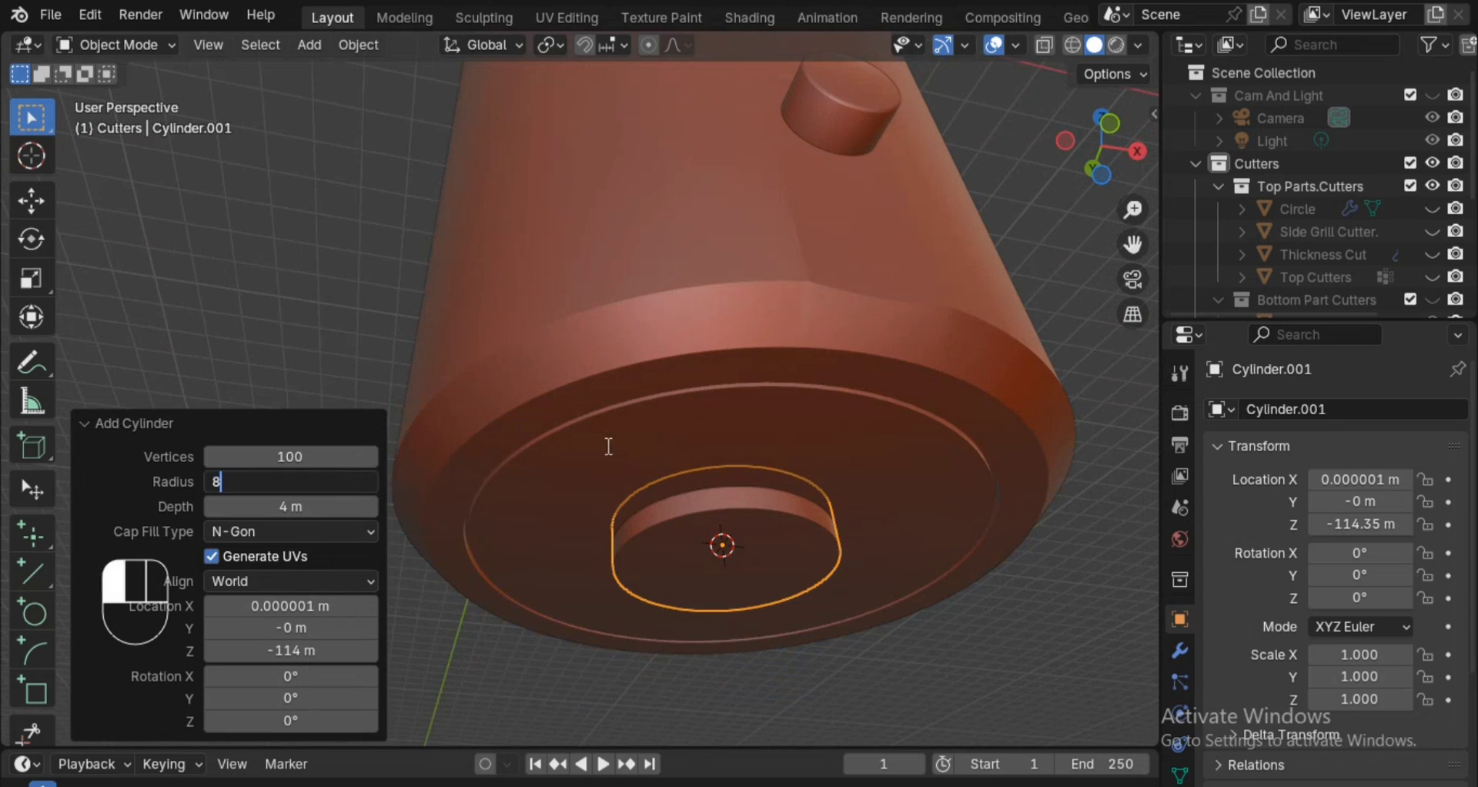
key(Return)
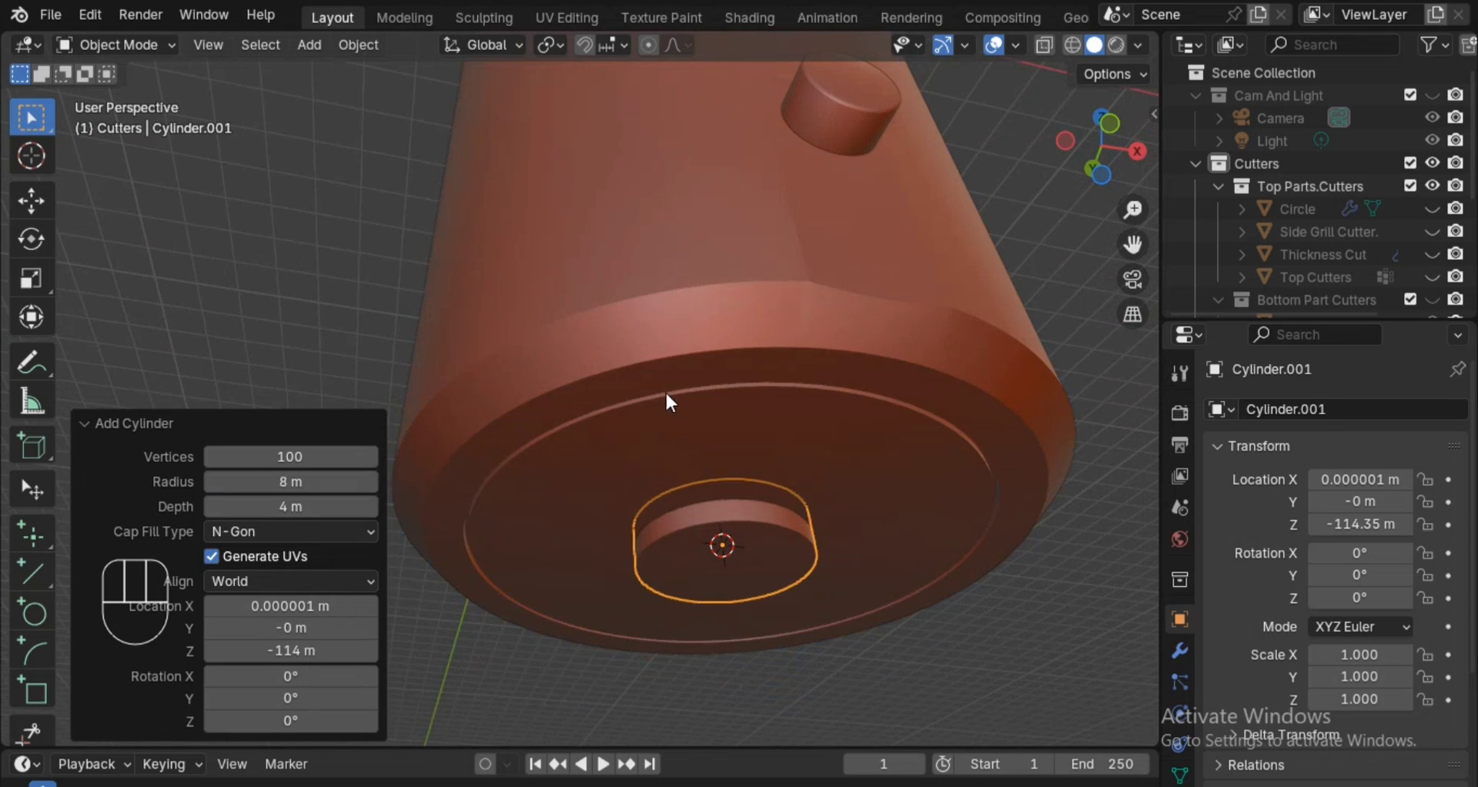
click(335, 508)
text(10)
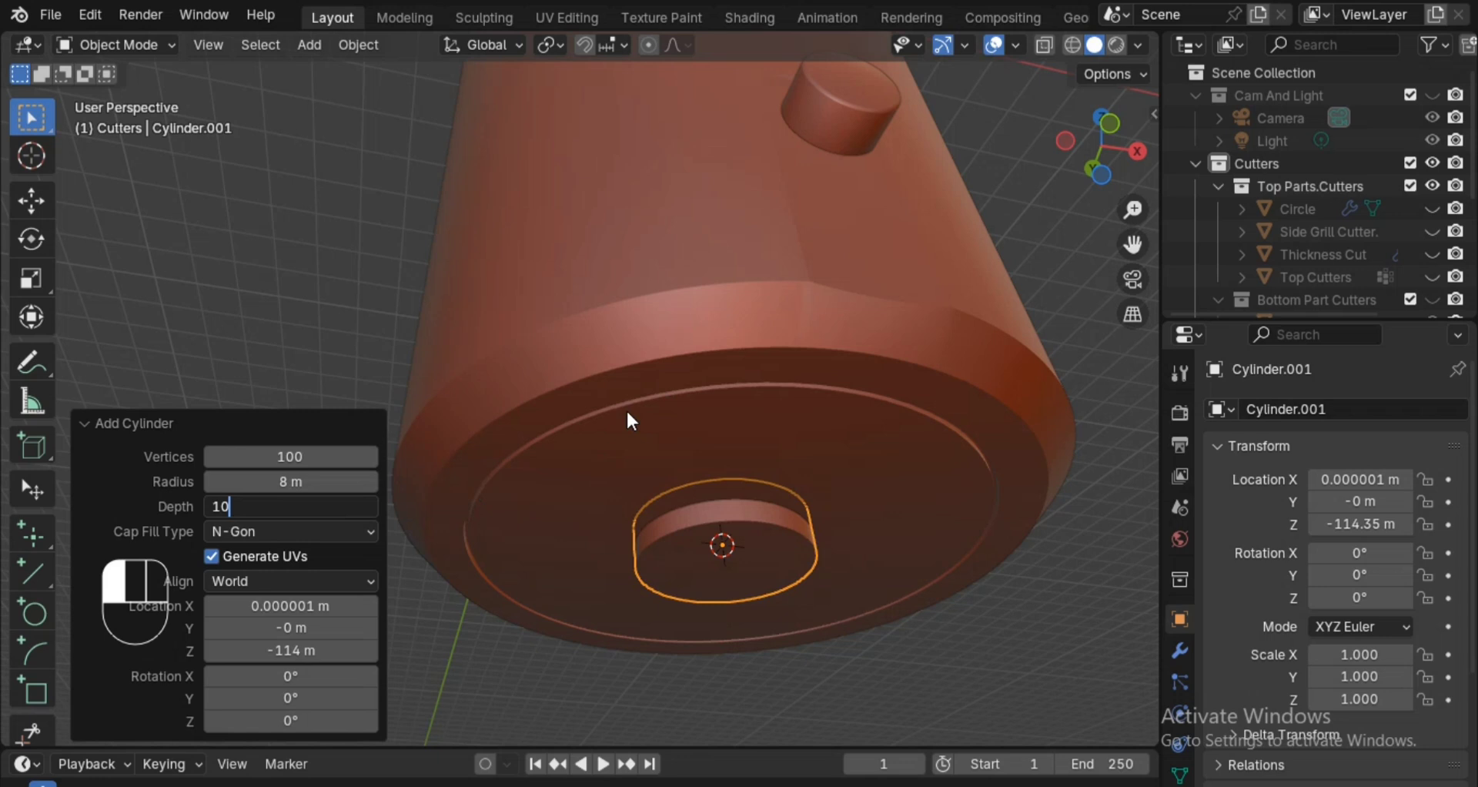
key(Return)
click(310, 502)
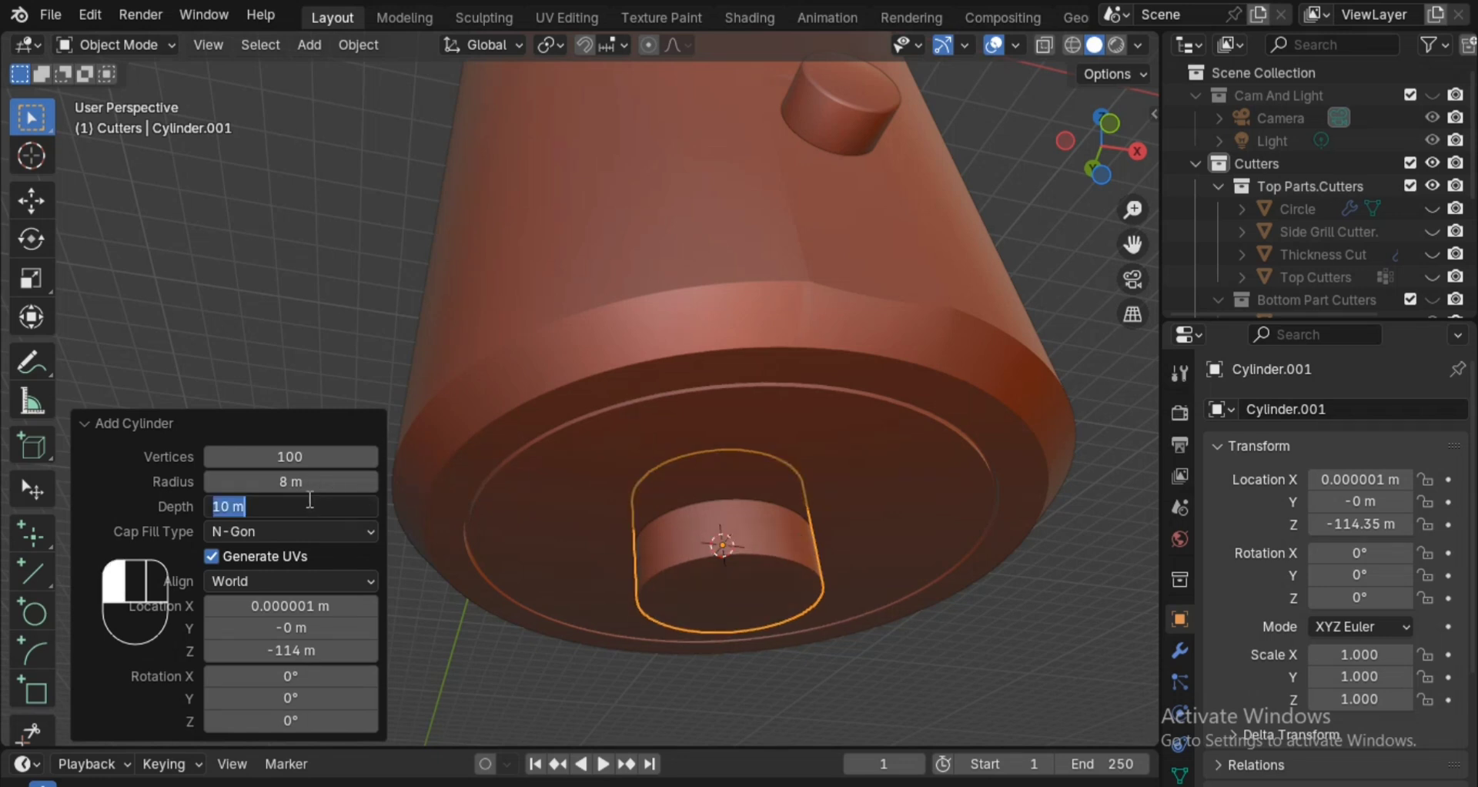
text(15)
key(Return)
Move the cylinder down along global Z by about 7.2 m so it protrudes from the Bottom Part's underside.
ctrl+alt+drag(663, 371, 664, 435)
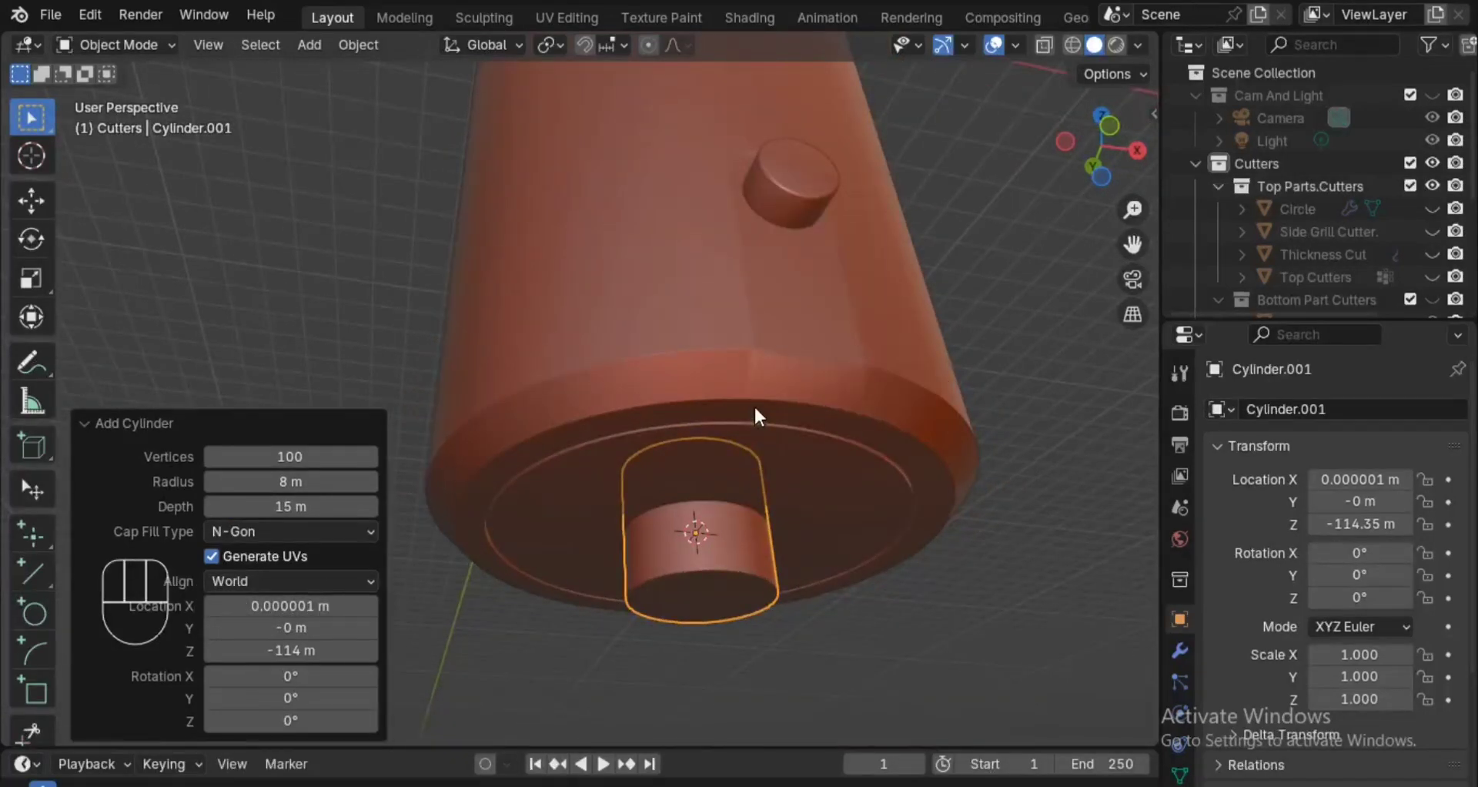
key(g)
key(z)
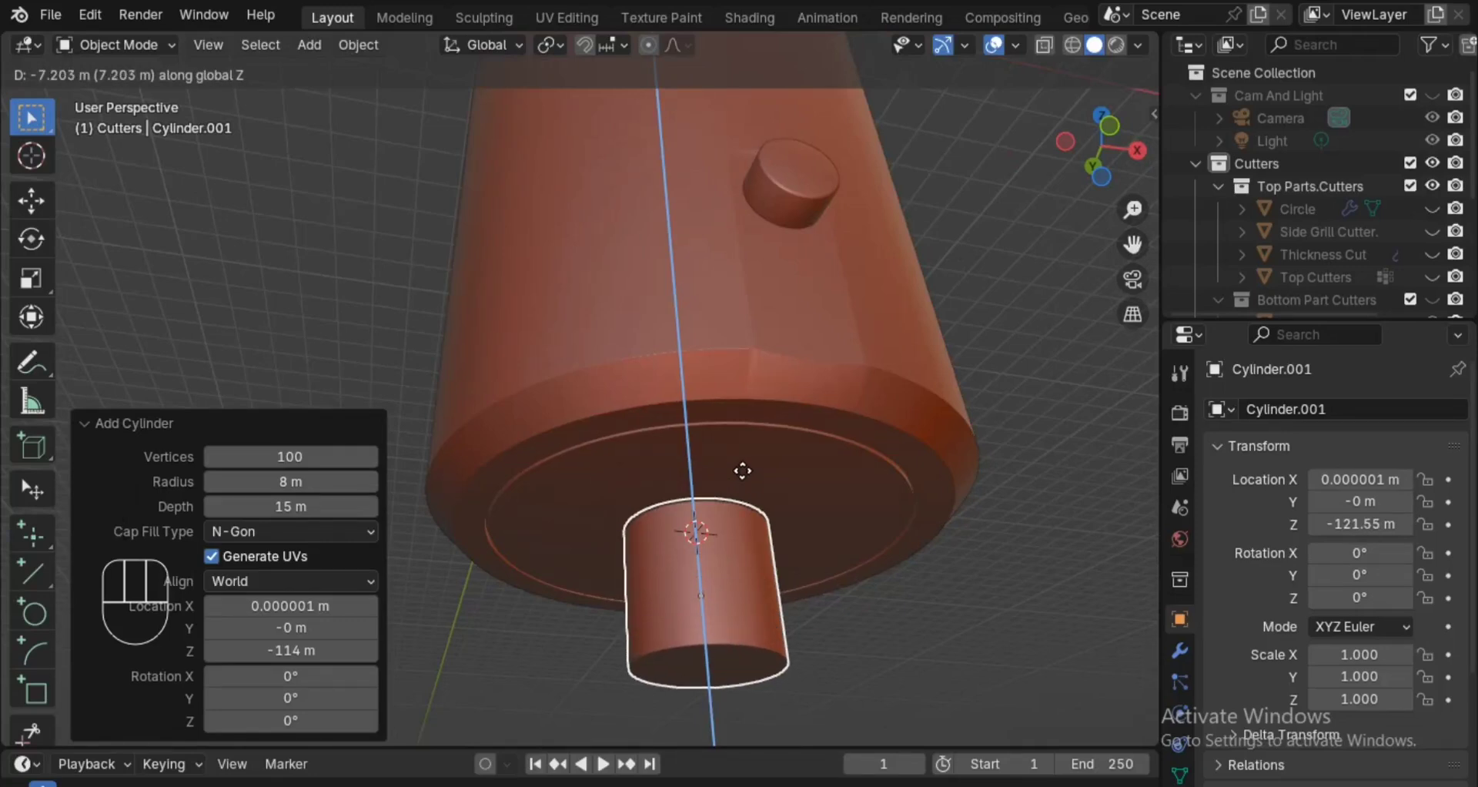
click(751, 462)
Delete the cylinder's bottom cap face in Edit Mode, using face select, and return to Object Mode.
alt+drag(751, 458, 657, 470)
alt+drag(828, 432, 796, 419)
ctrl+alt+drag(778, 515, 775, 465)
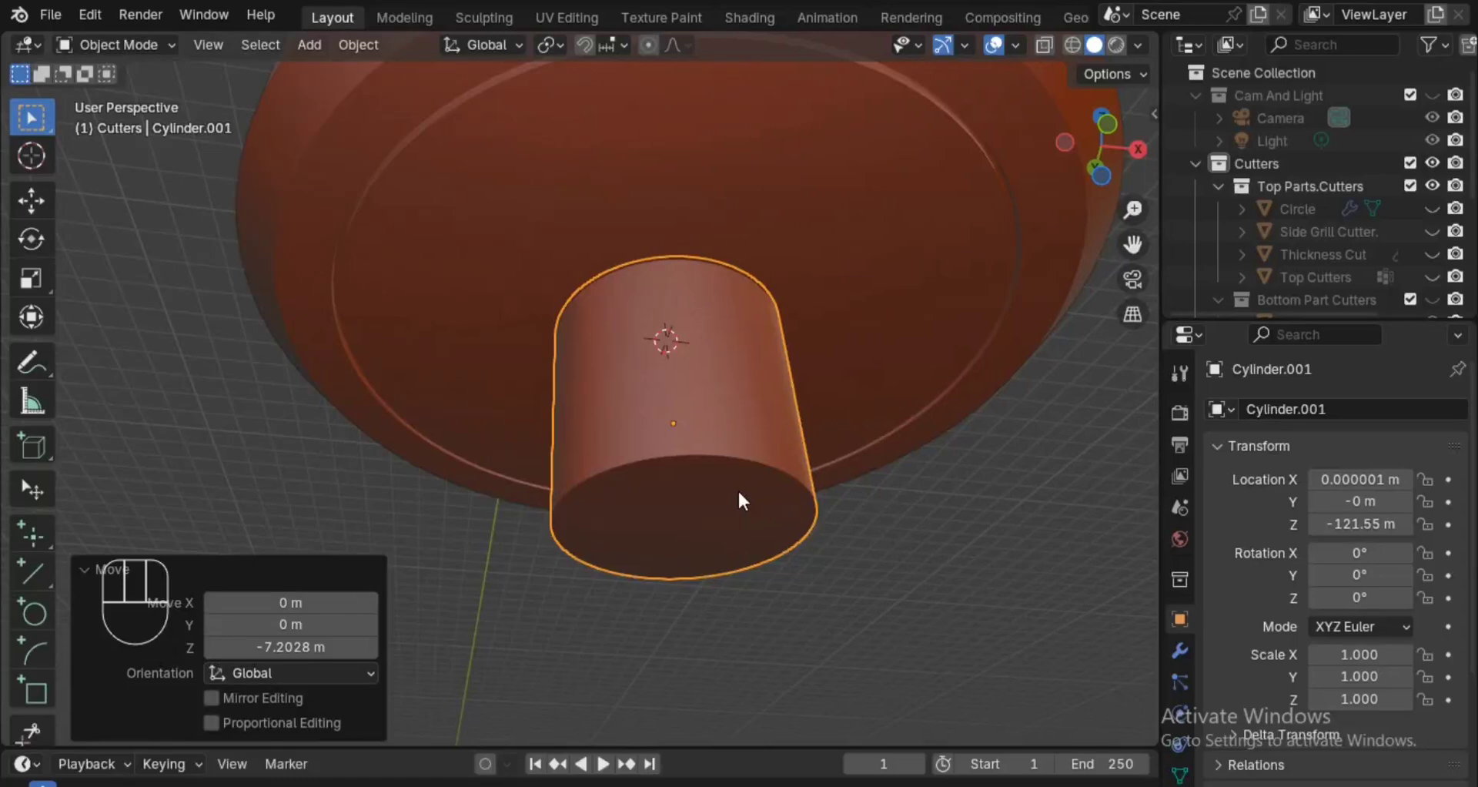
key(Tab)
key(3)
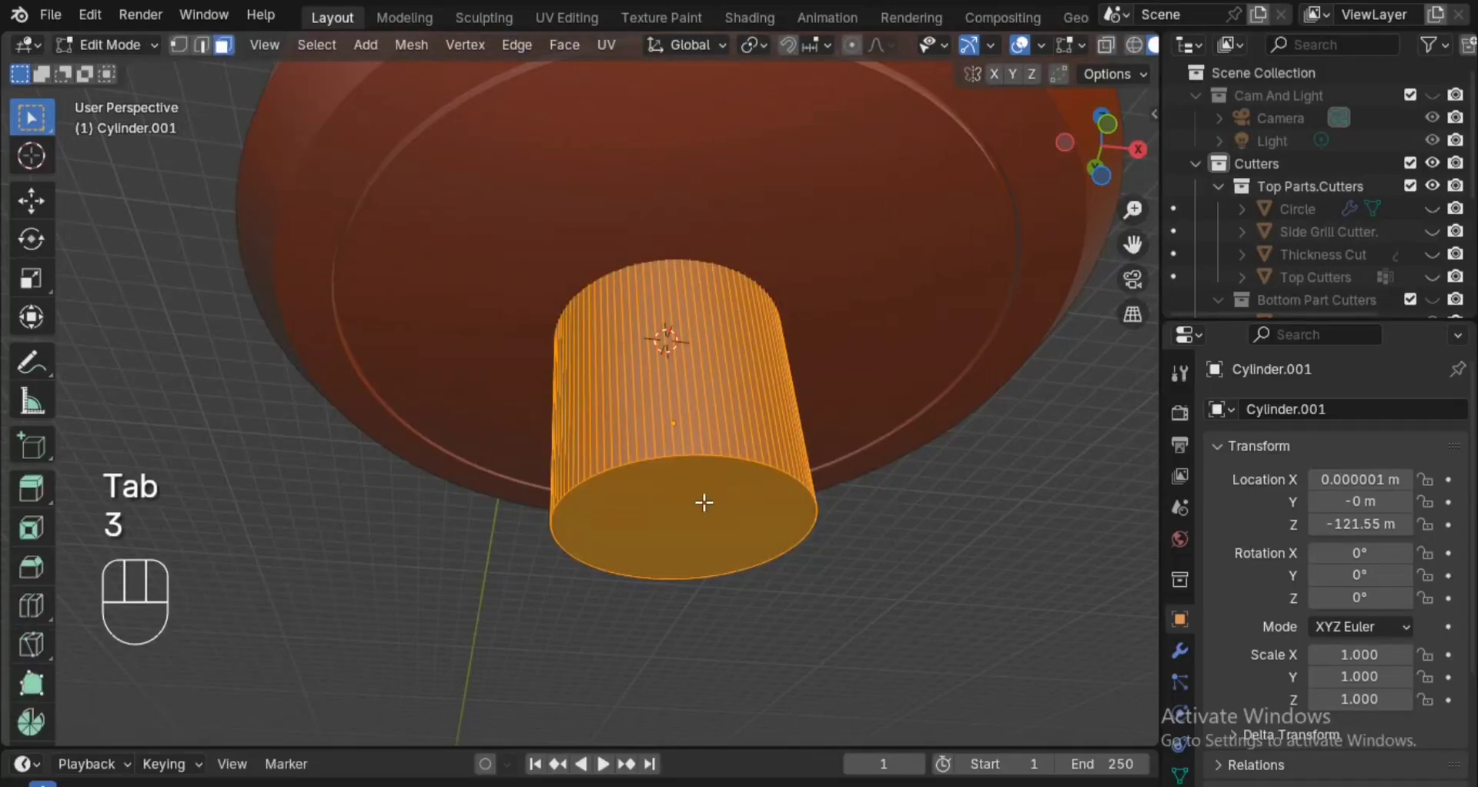
right_click(704, 503)
key(x)
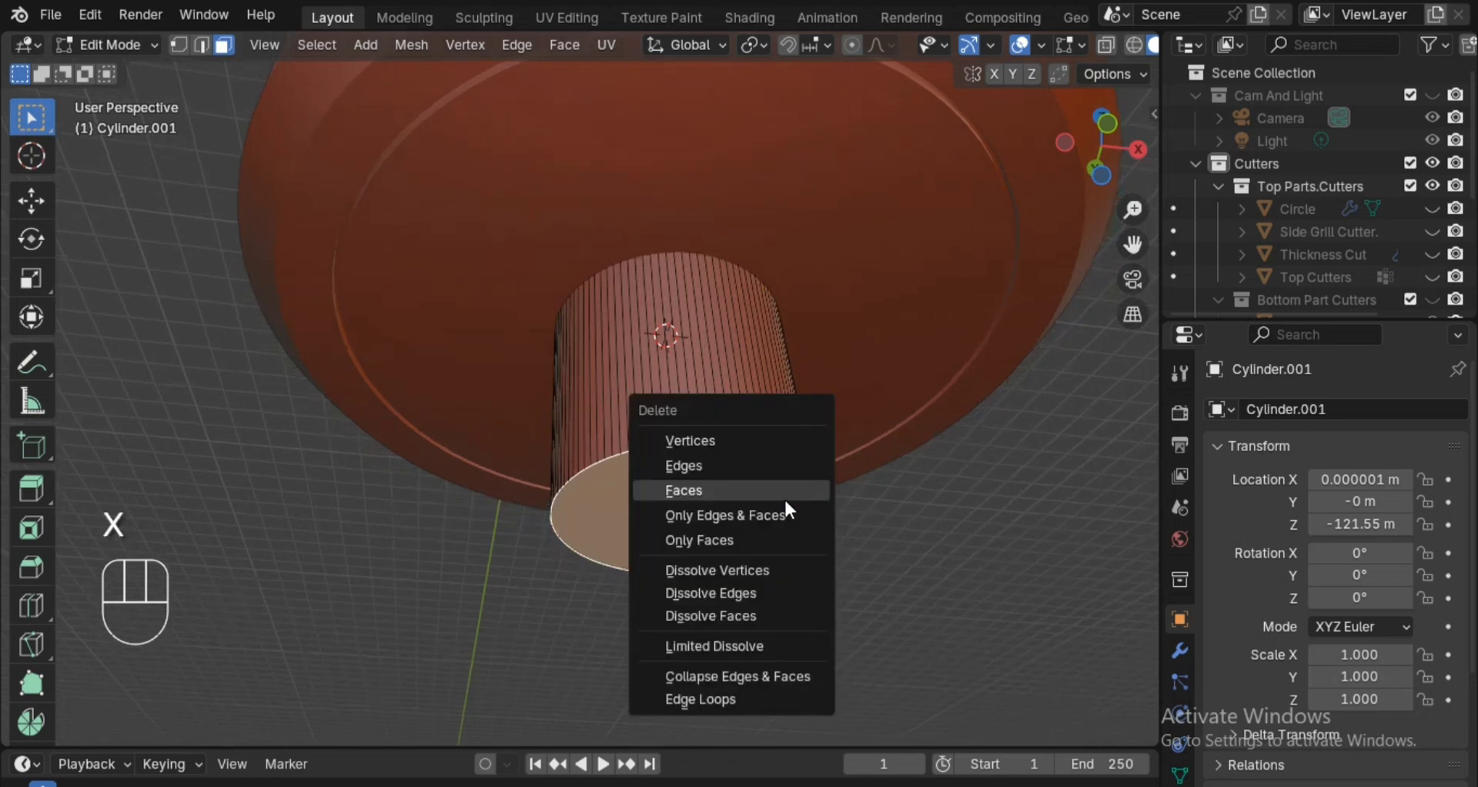
click(783, 497)
key(Tab)
Add a Solidify modifier with 1 m thickness to the open cylinder and save the file.
key(q)
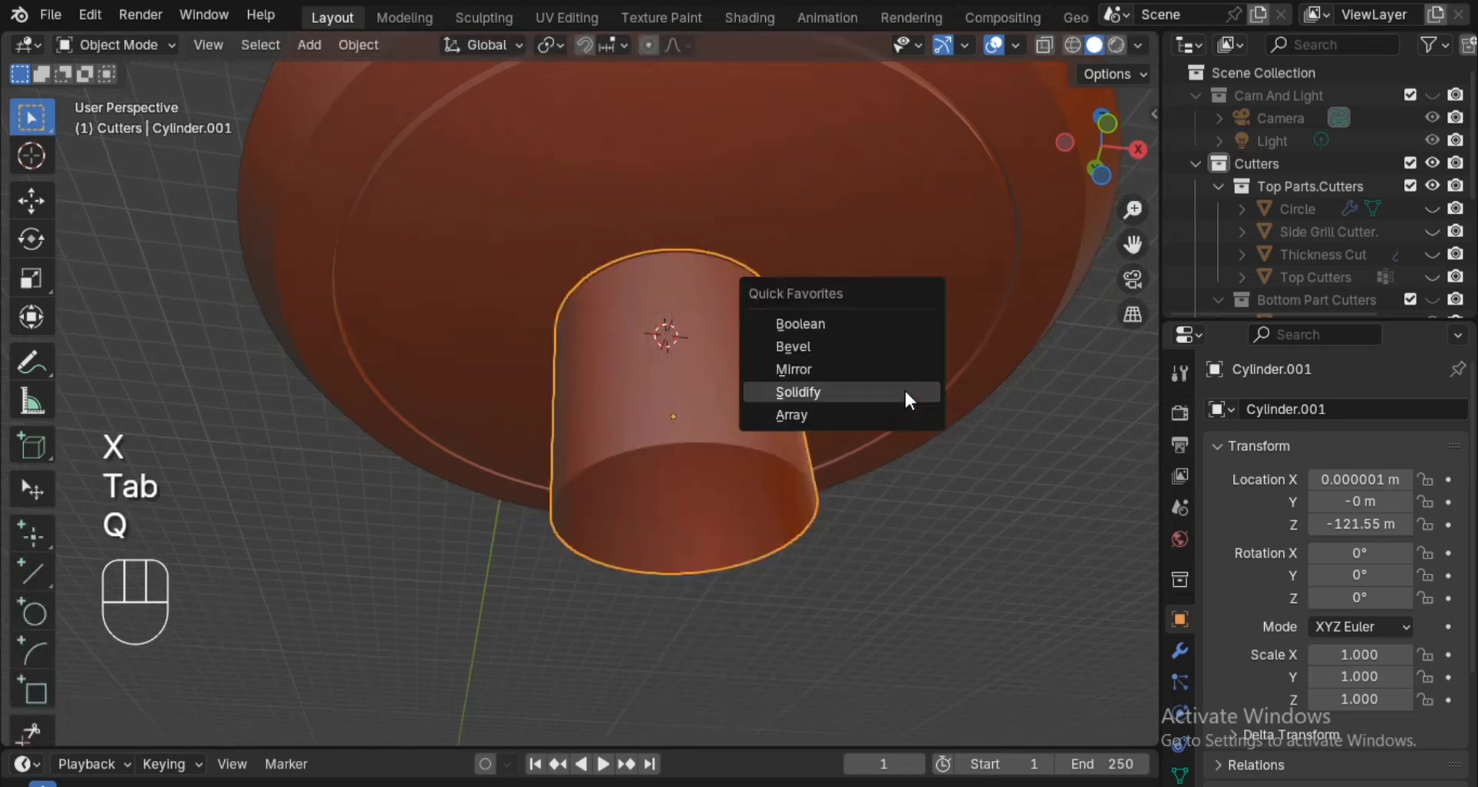
click(901, 388)
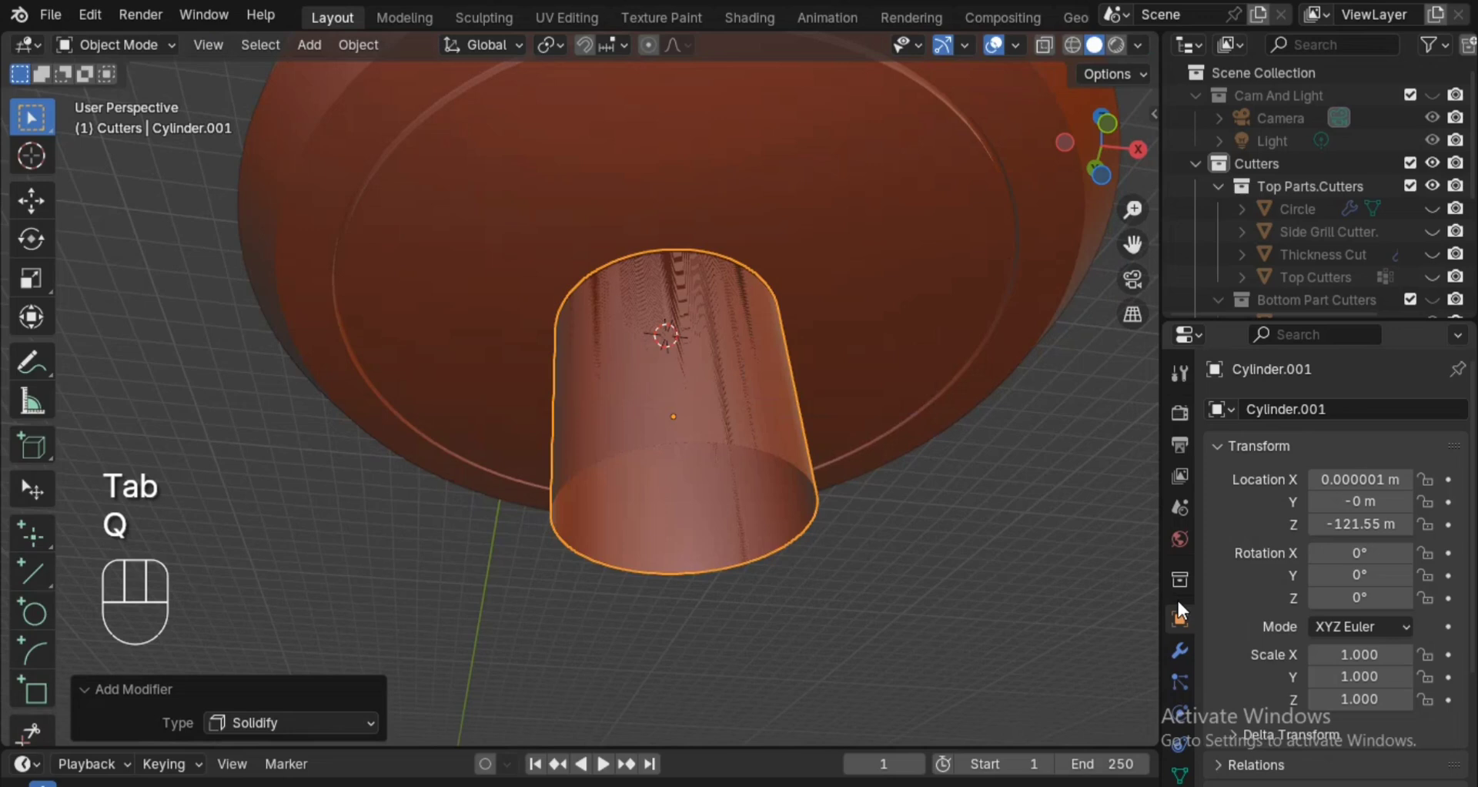
click(1179, 651)
drag(1371, 507, 1418, 507)
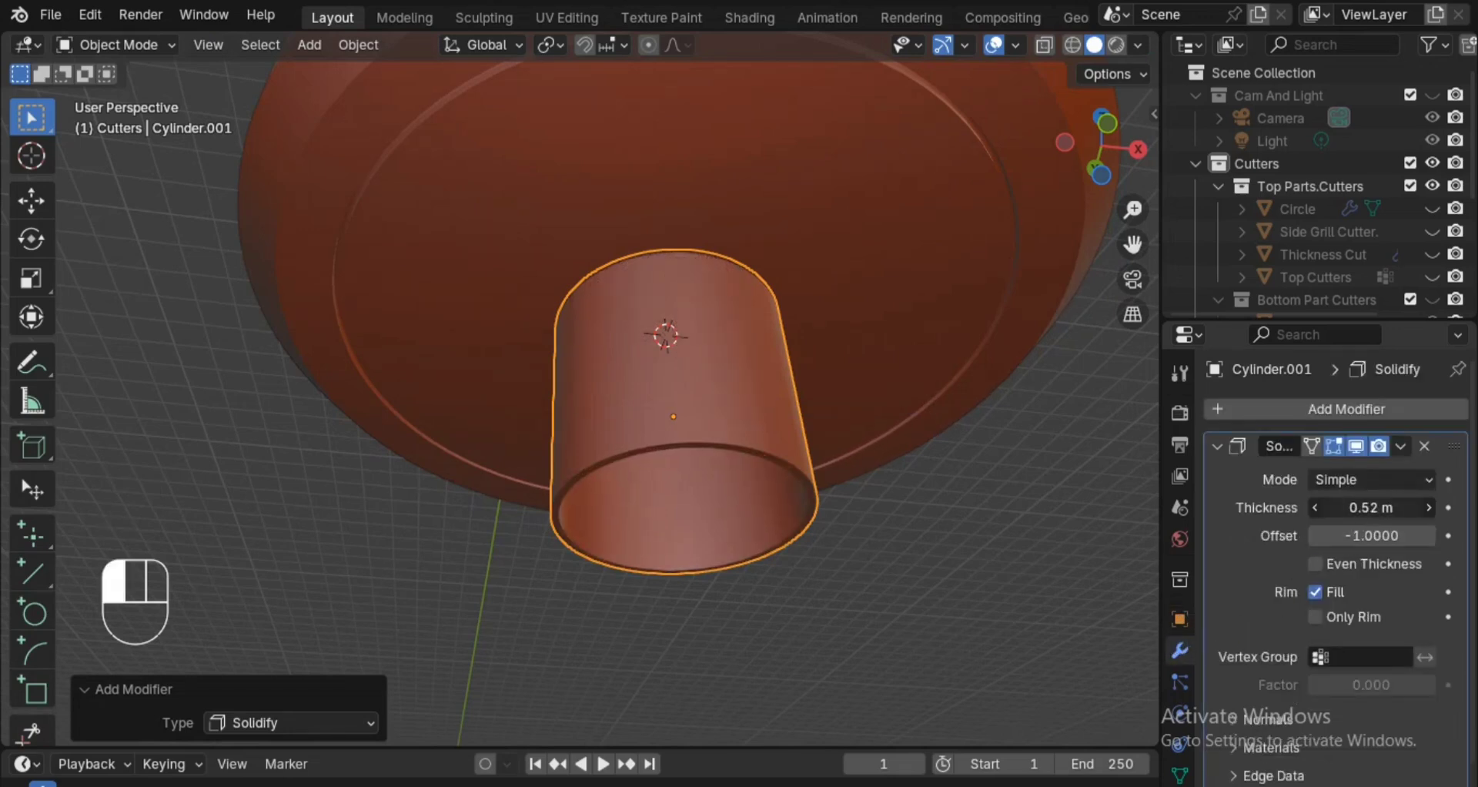
click(1361, 508)
text(1)
key(Return)
middle_drag(930, 478, 894, 583)
alt+shift+drag(893, 584, 898, 525)
key(ctrl+s)
Snap the 3D cursor to the selected hollow cylinder's origin.
key(shift+a)
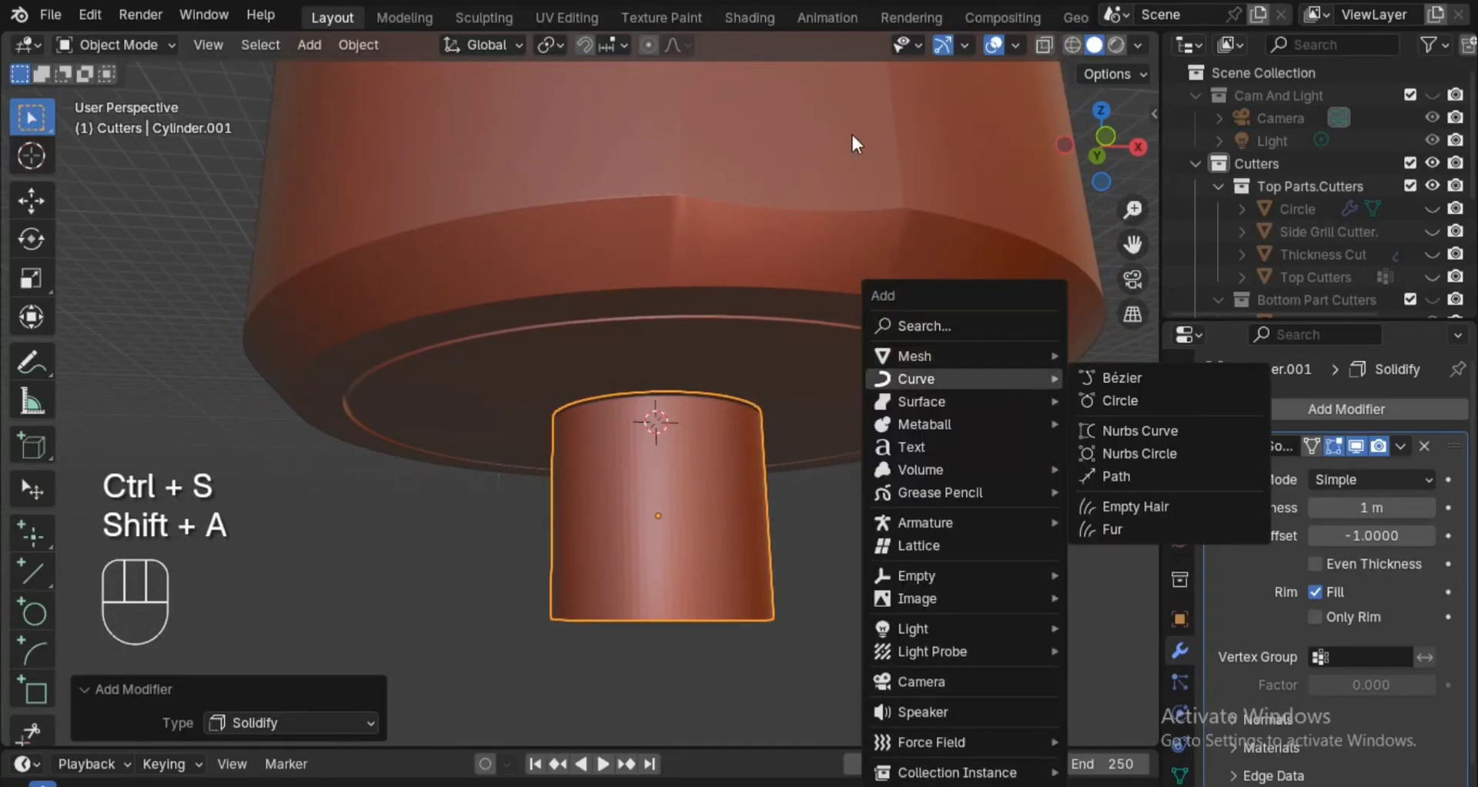
key(shift+s)
click(742, 473)
Add a mesh circle with 50 vertices at the 3D cursor.
key(shift+a)
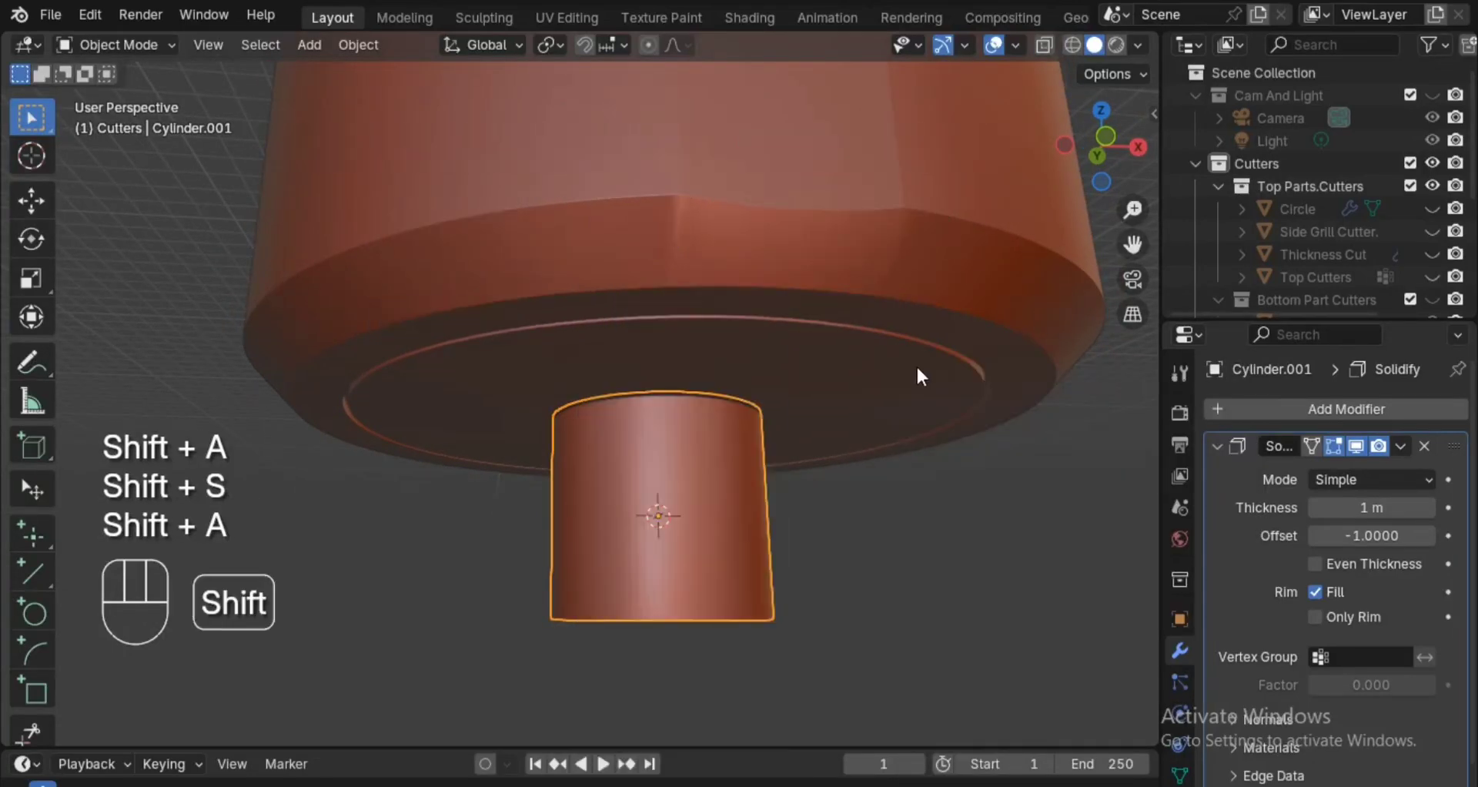
key(shift+a)
mouse_move(913, 357)
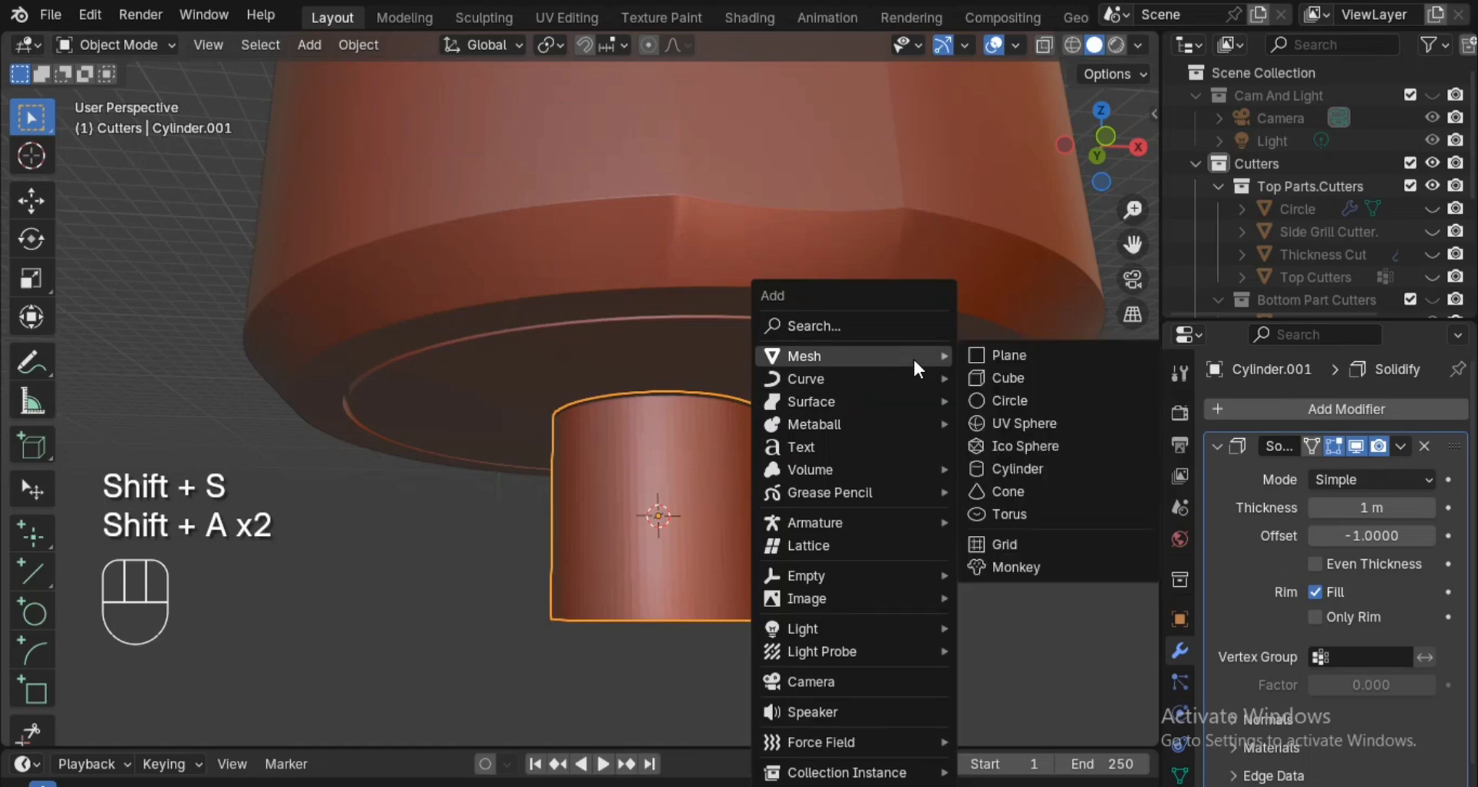
click(1058, 397)
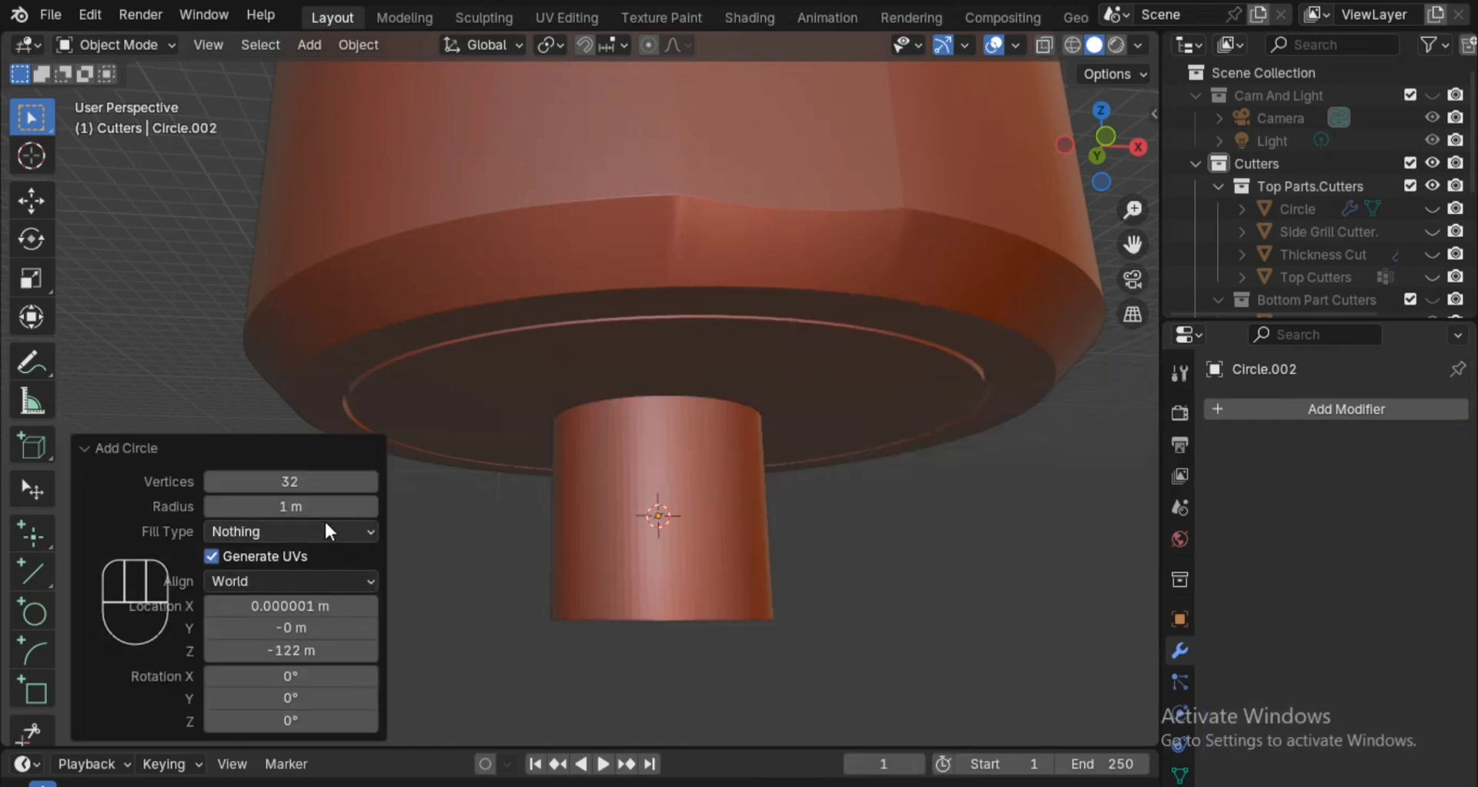
click(319, 483)
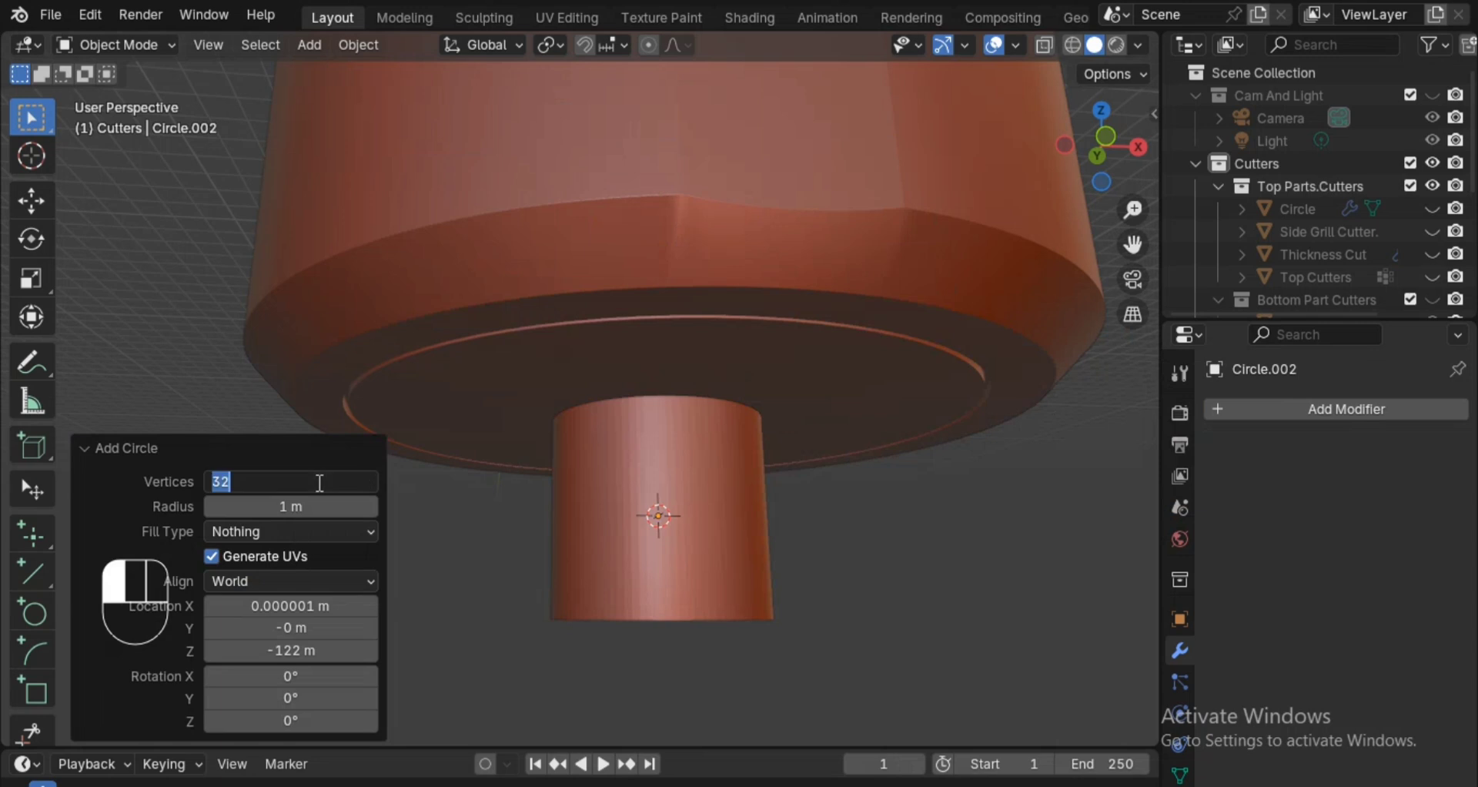
text(50)
key(Return)
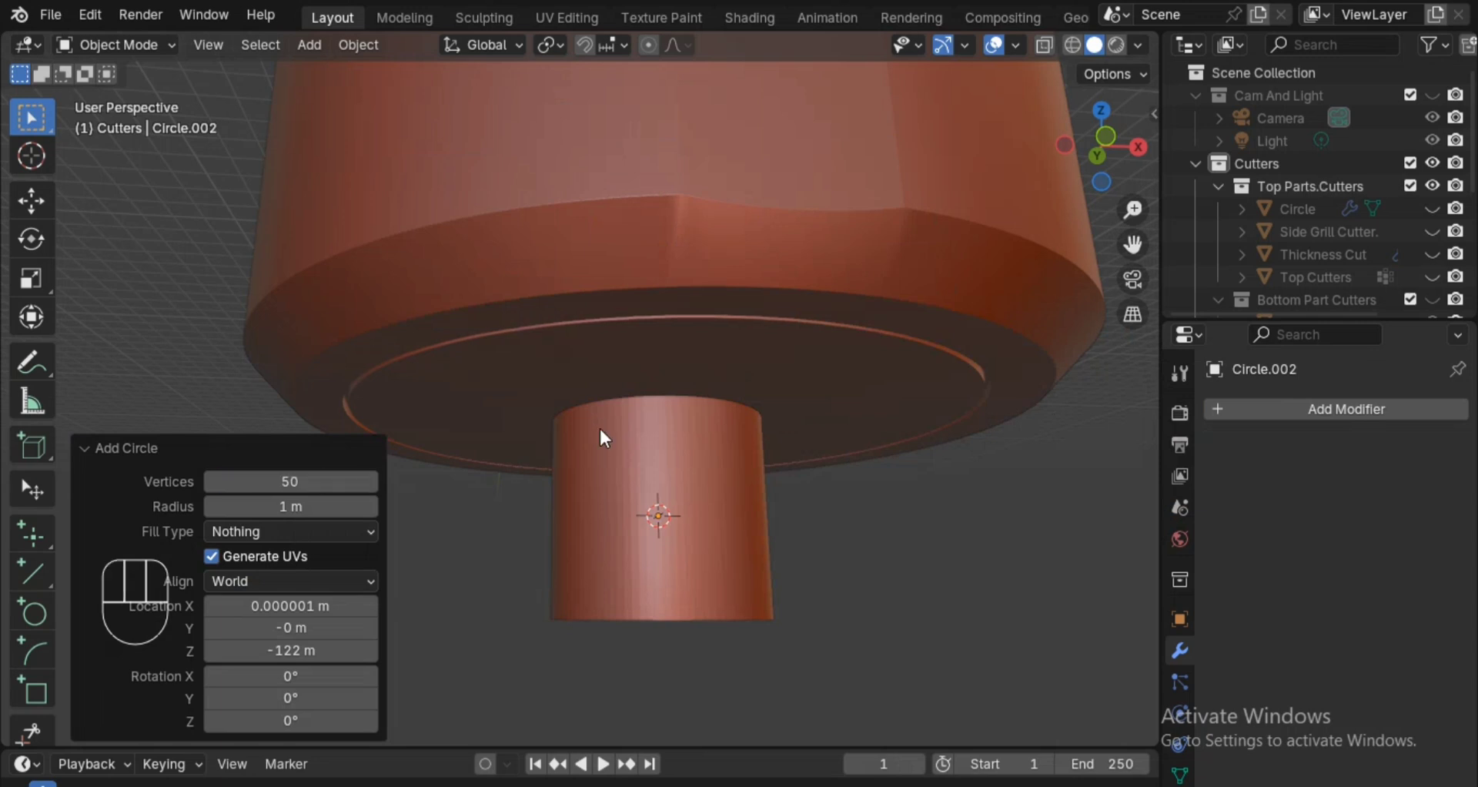
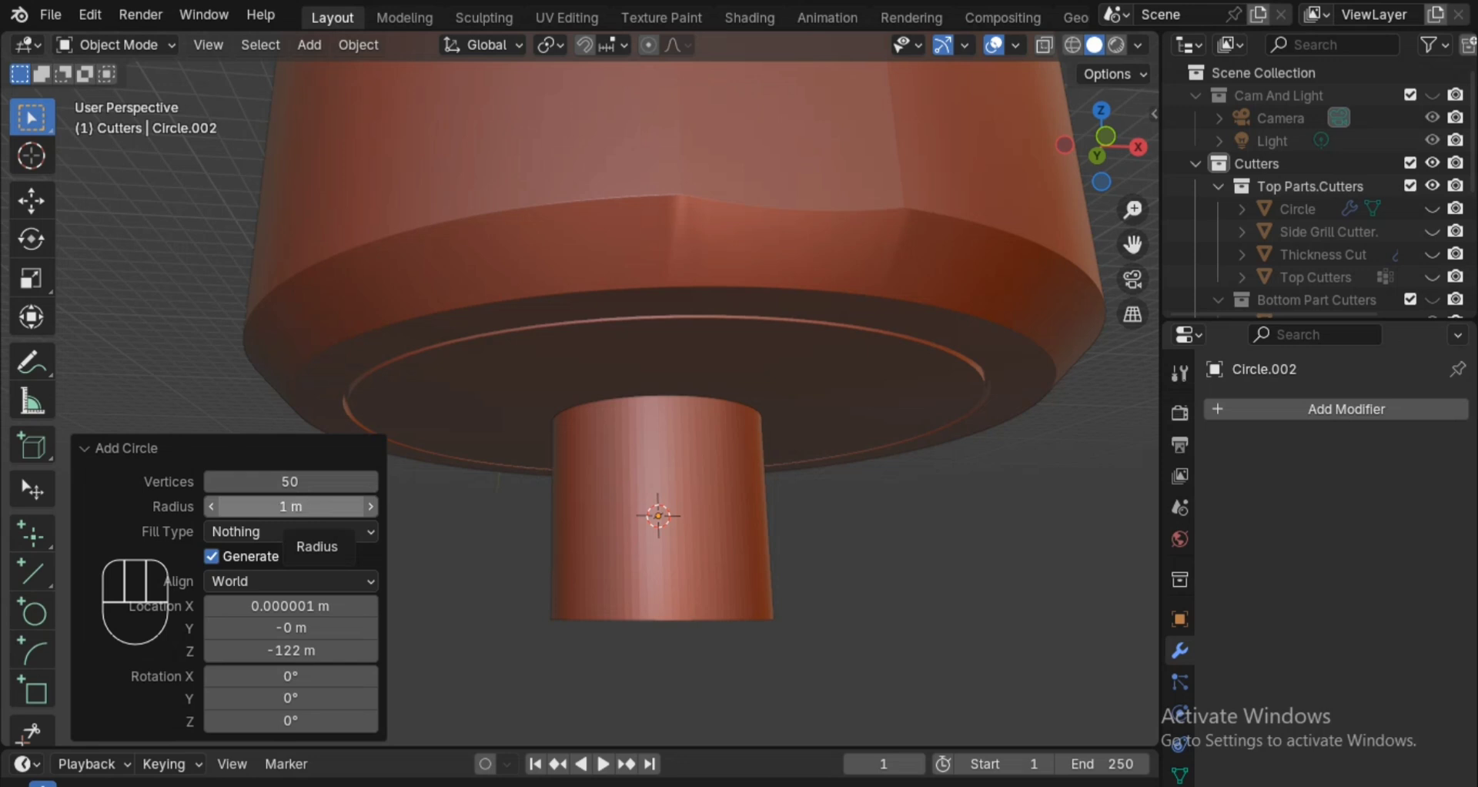
Set the new mesh circle's radius to 8 m.
drag(312, 507, 316, 508)
drag(1107, 559, 188, 506)
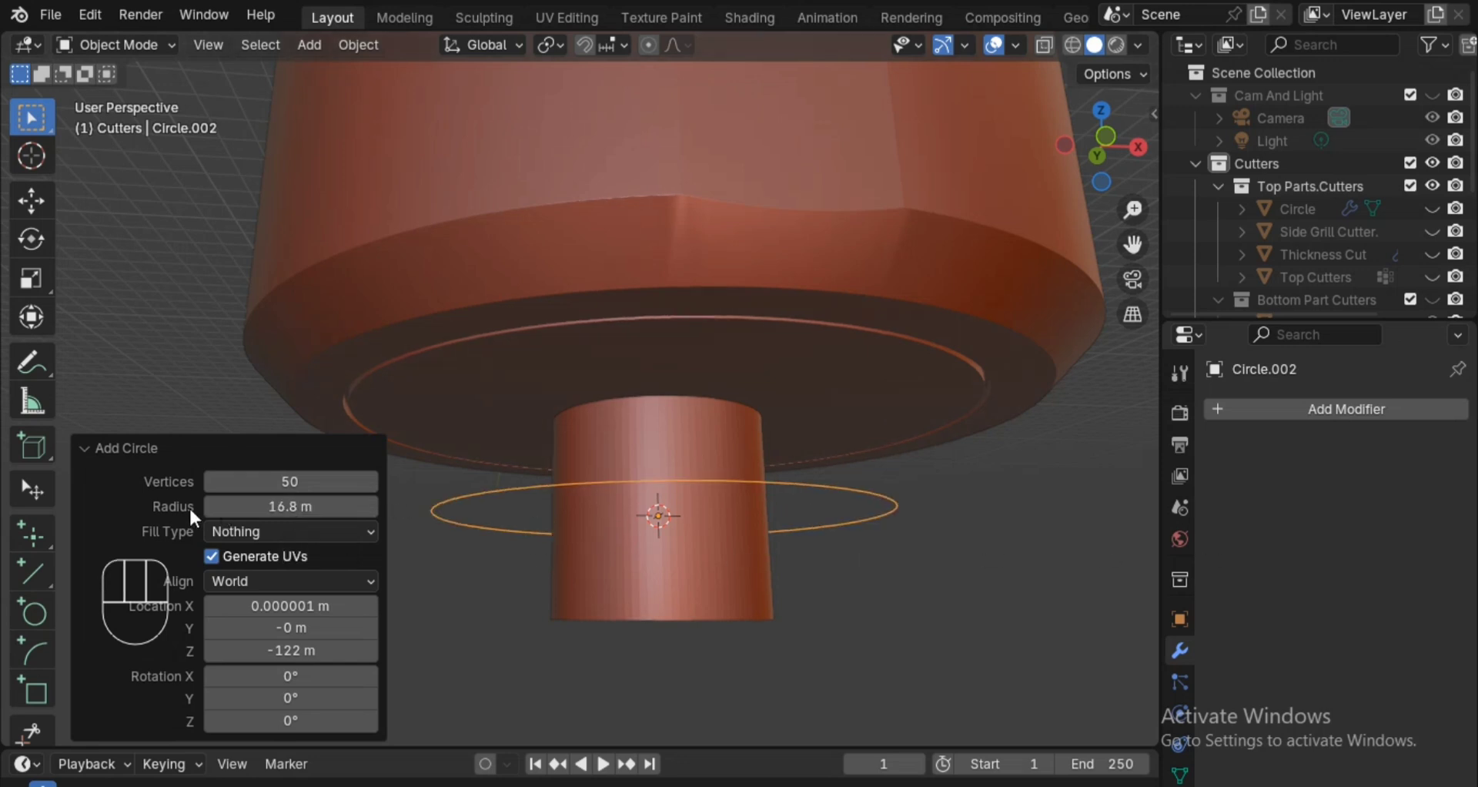
click(267, 507)
text(11)
key(Return)
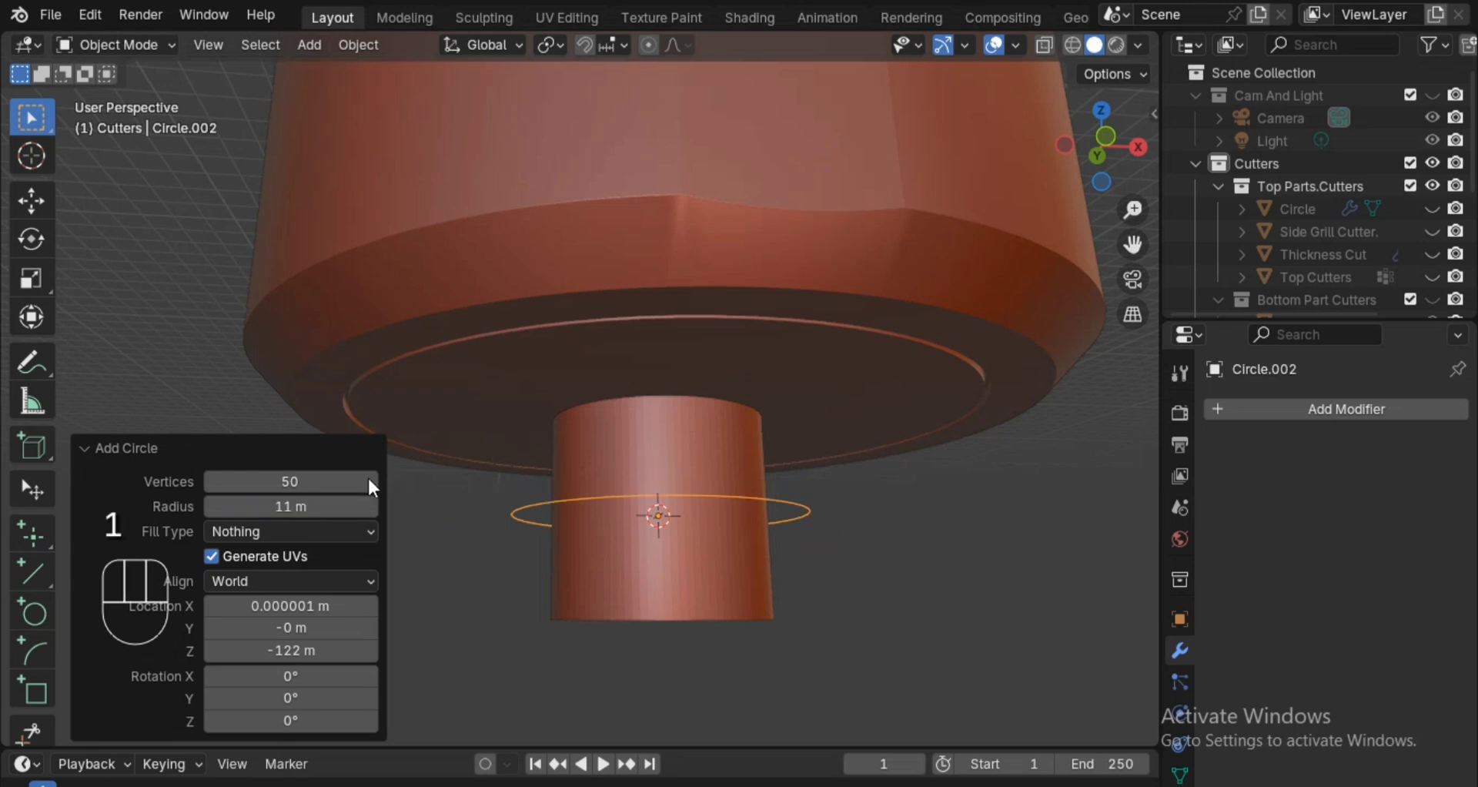
click(330, 502)
text(1)
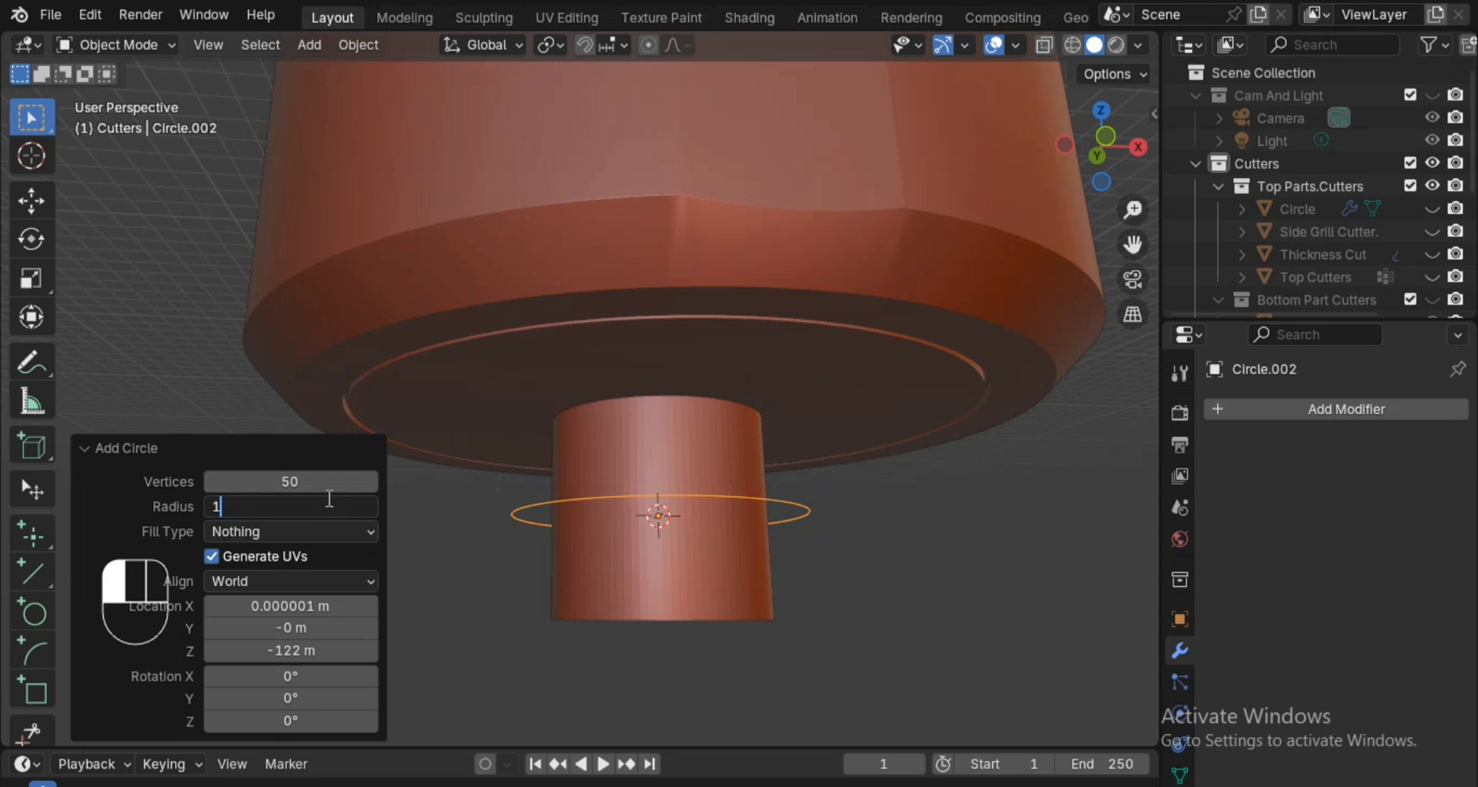
text(0)
key(Return)
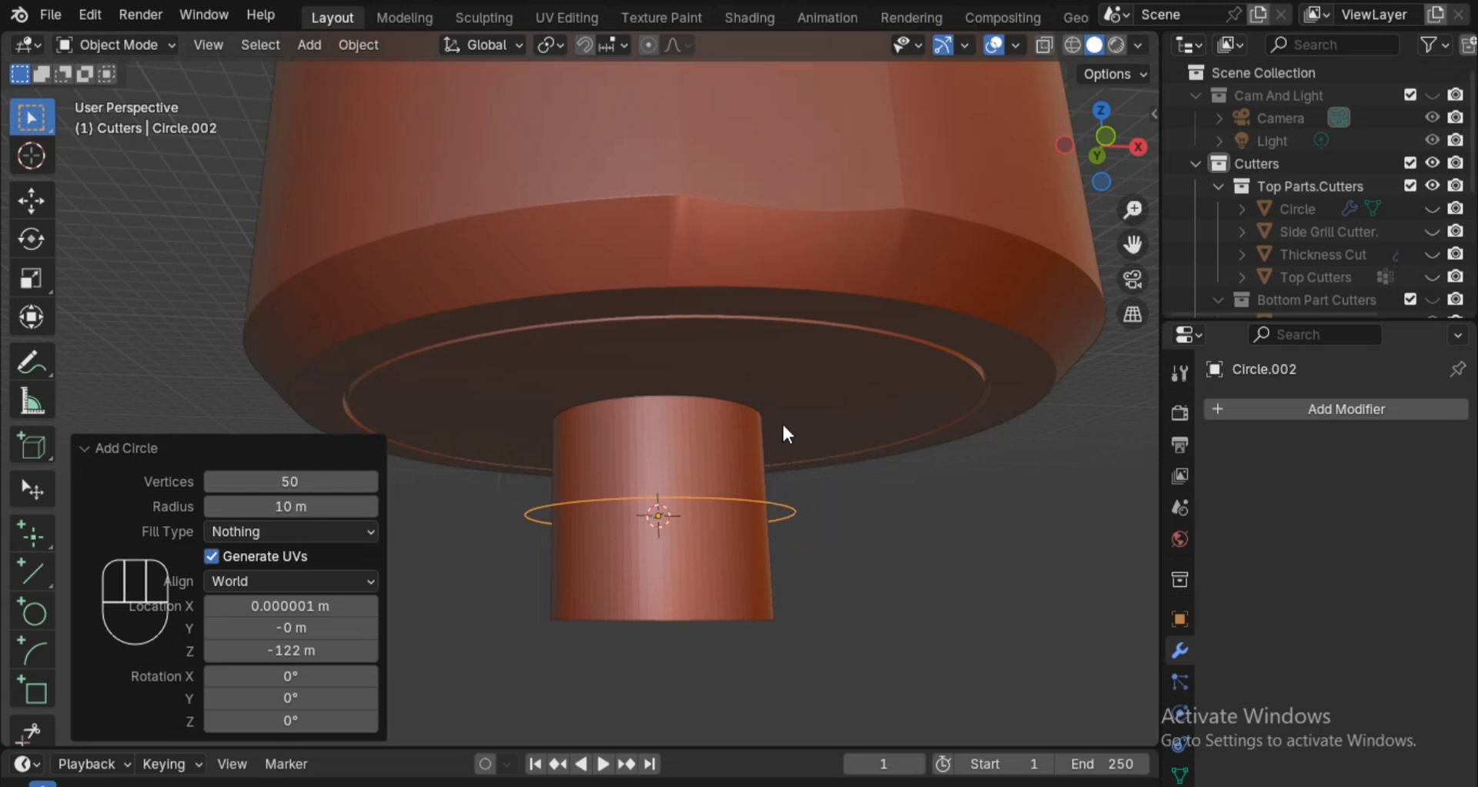
click(330, 502)
text(8)
key(Return)
Add a Screw modifier to the circle and set its angle to 0°.
mouse_move(997, 480)
middle_down()
mouse_move(1000, 497)
mouse_move(1004, 465)
middle_up()
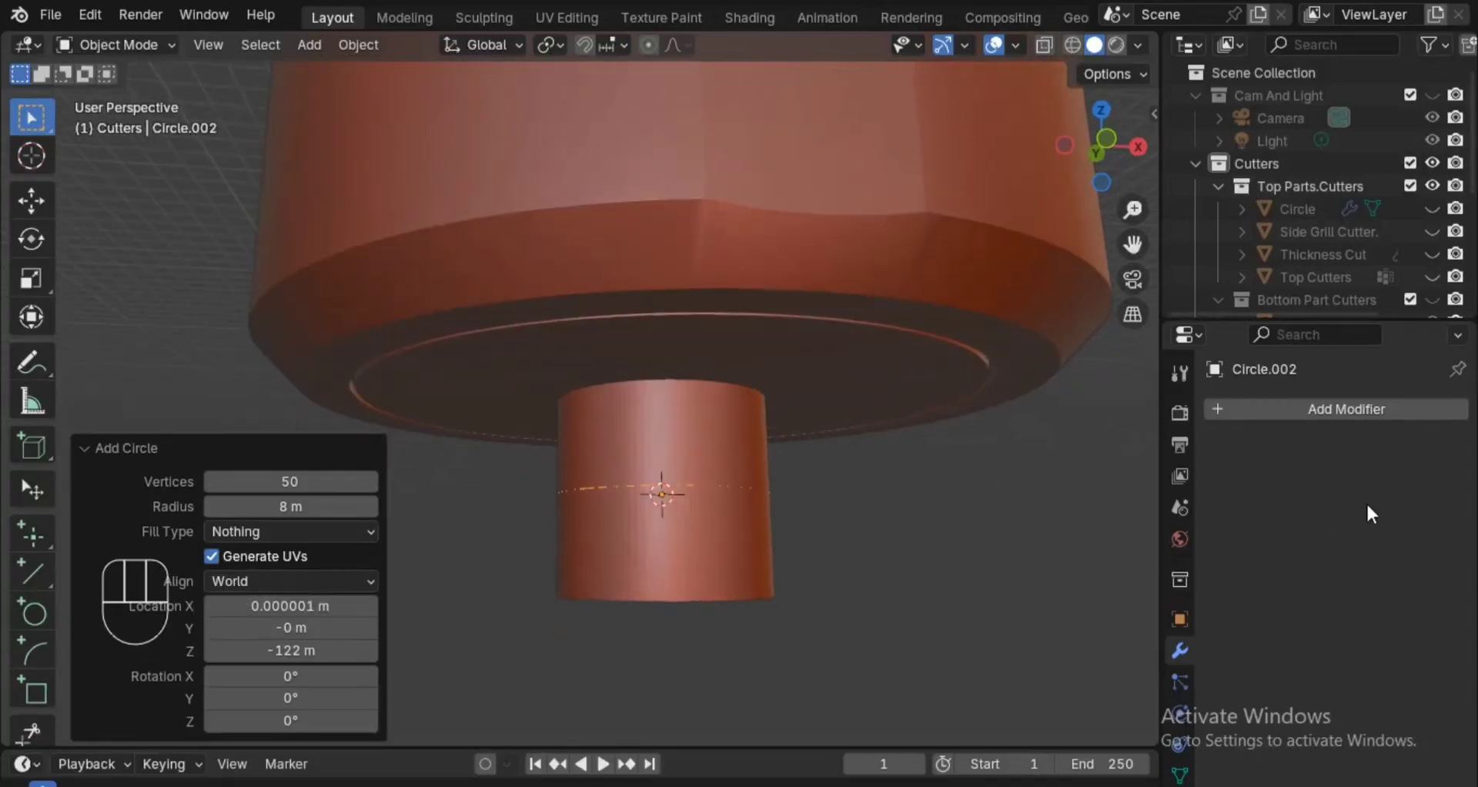
click(1354, 412)
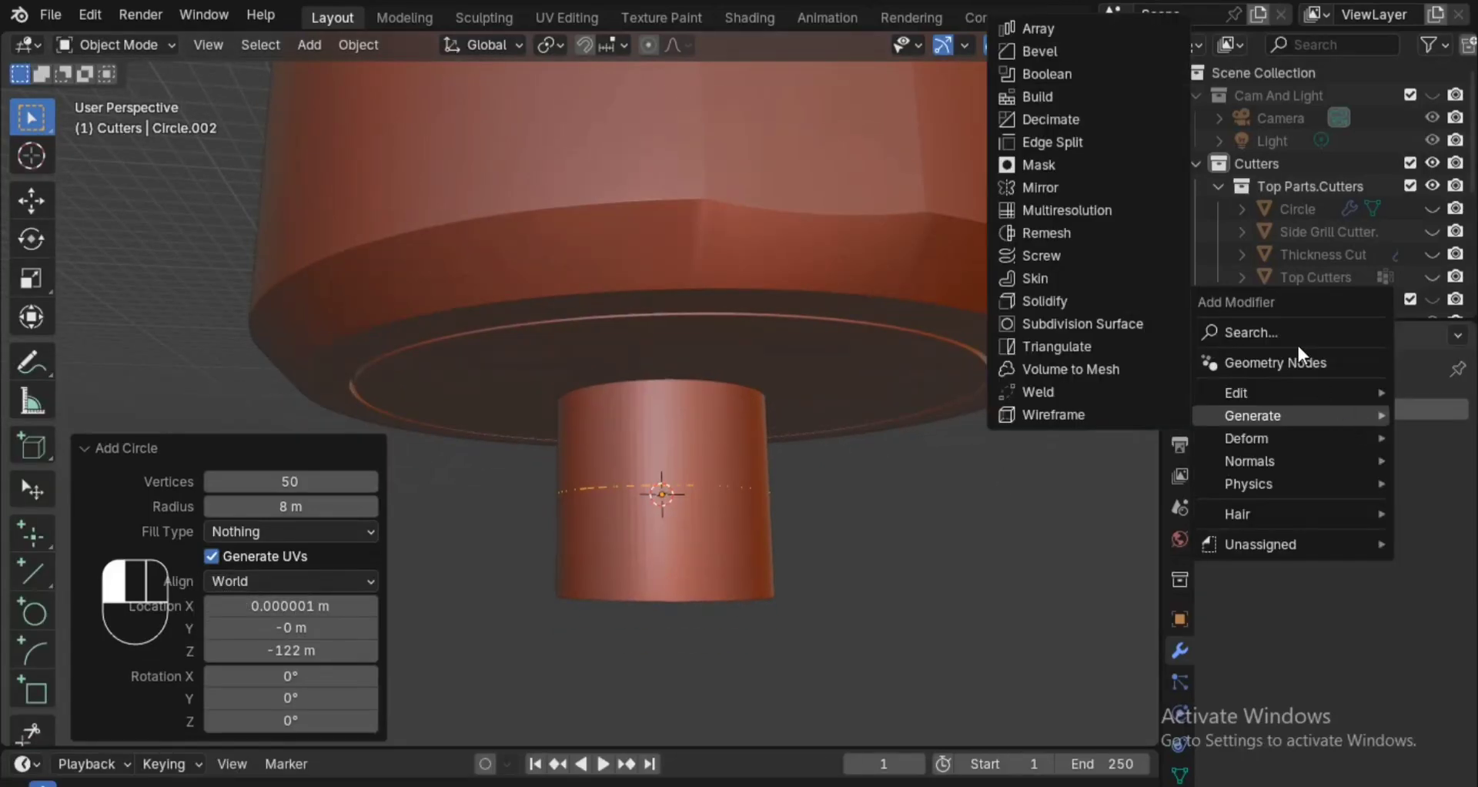
mouse_move(1269, 413)
click(1091, 255)
middle_drag(876, 459, 869, 566)
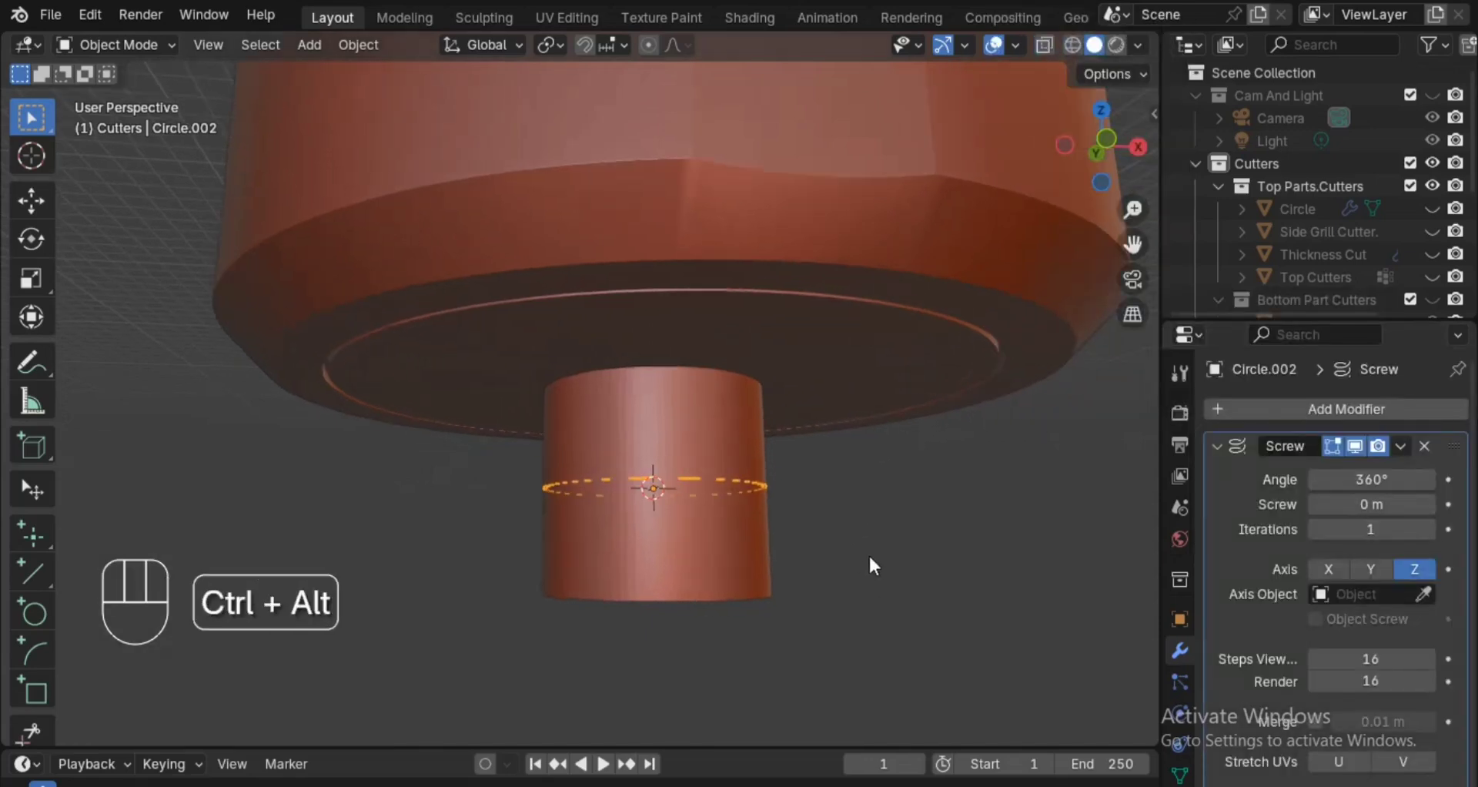
click(1401, 469)
text(0)
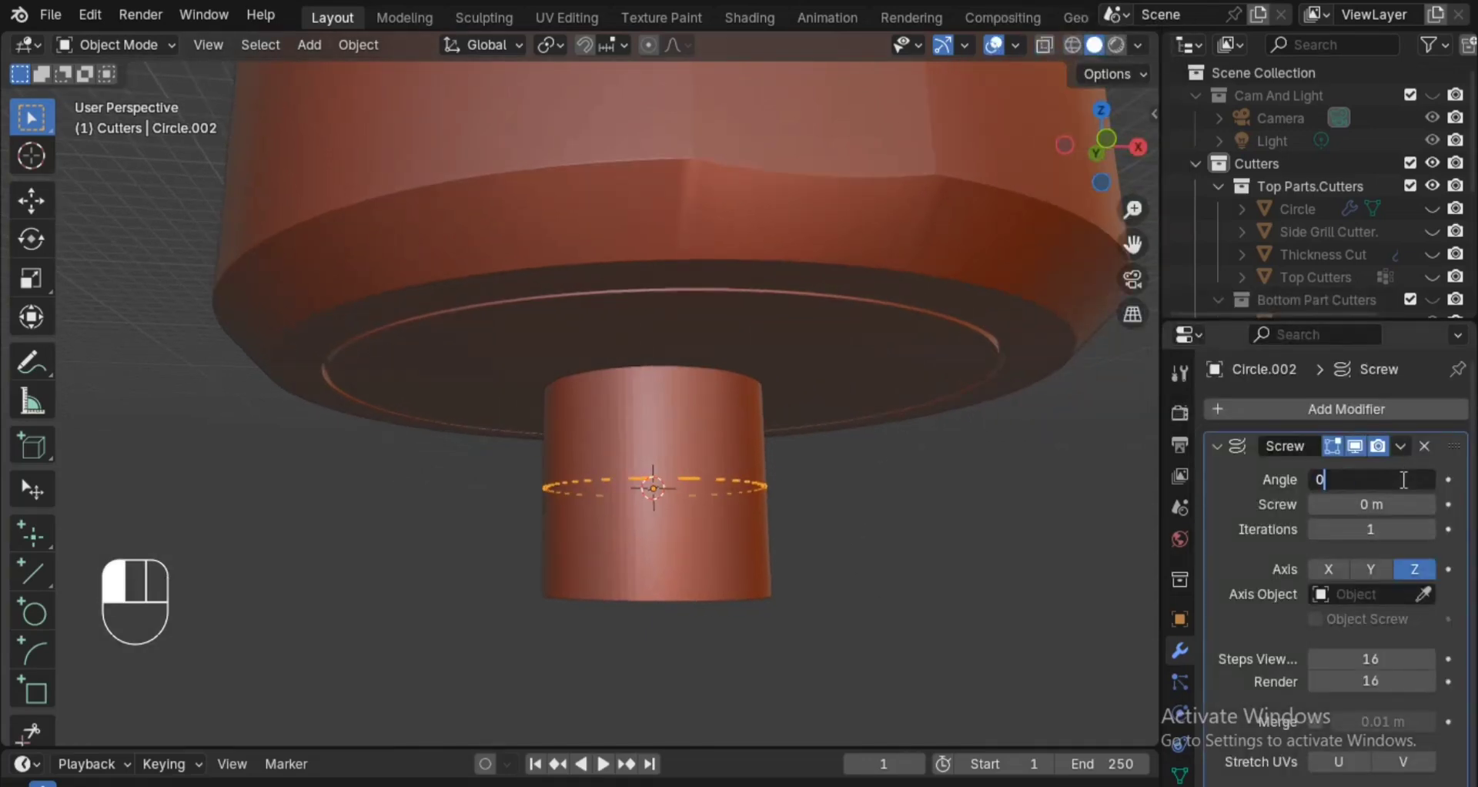
key(Return)
Set the Screw modifier's screw distance to 0.7 m and both its viewport and render steps to 1.
mouse_move(1371, 503)
mouse_down()
mouse_move(1421, 504)
mouse_move(1399, 504)
mouse_up()
scroll(949, 515, up, 4)
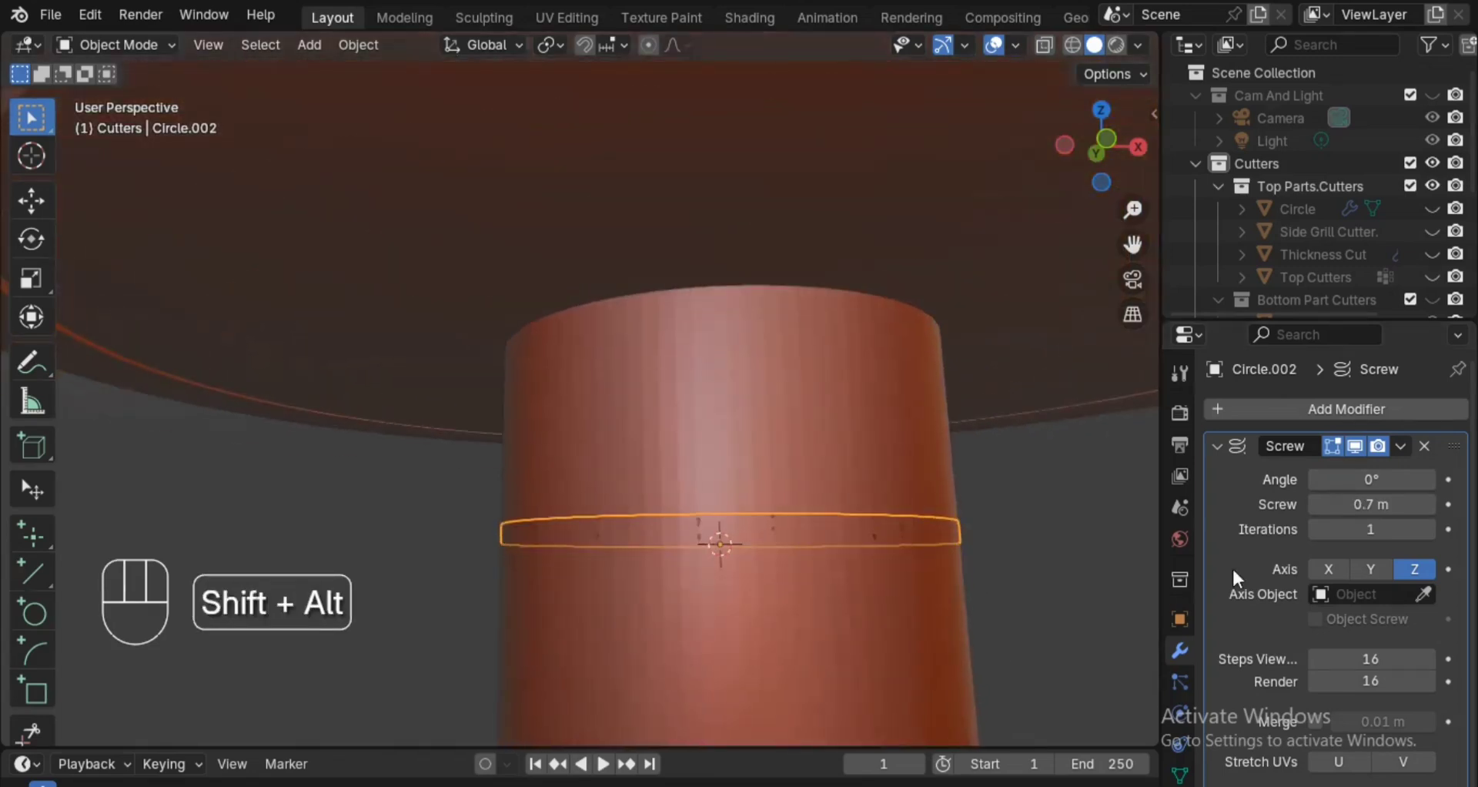
drag(1371, 658, 1370, 681)
text(1)
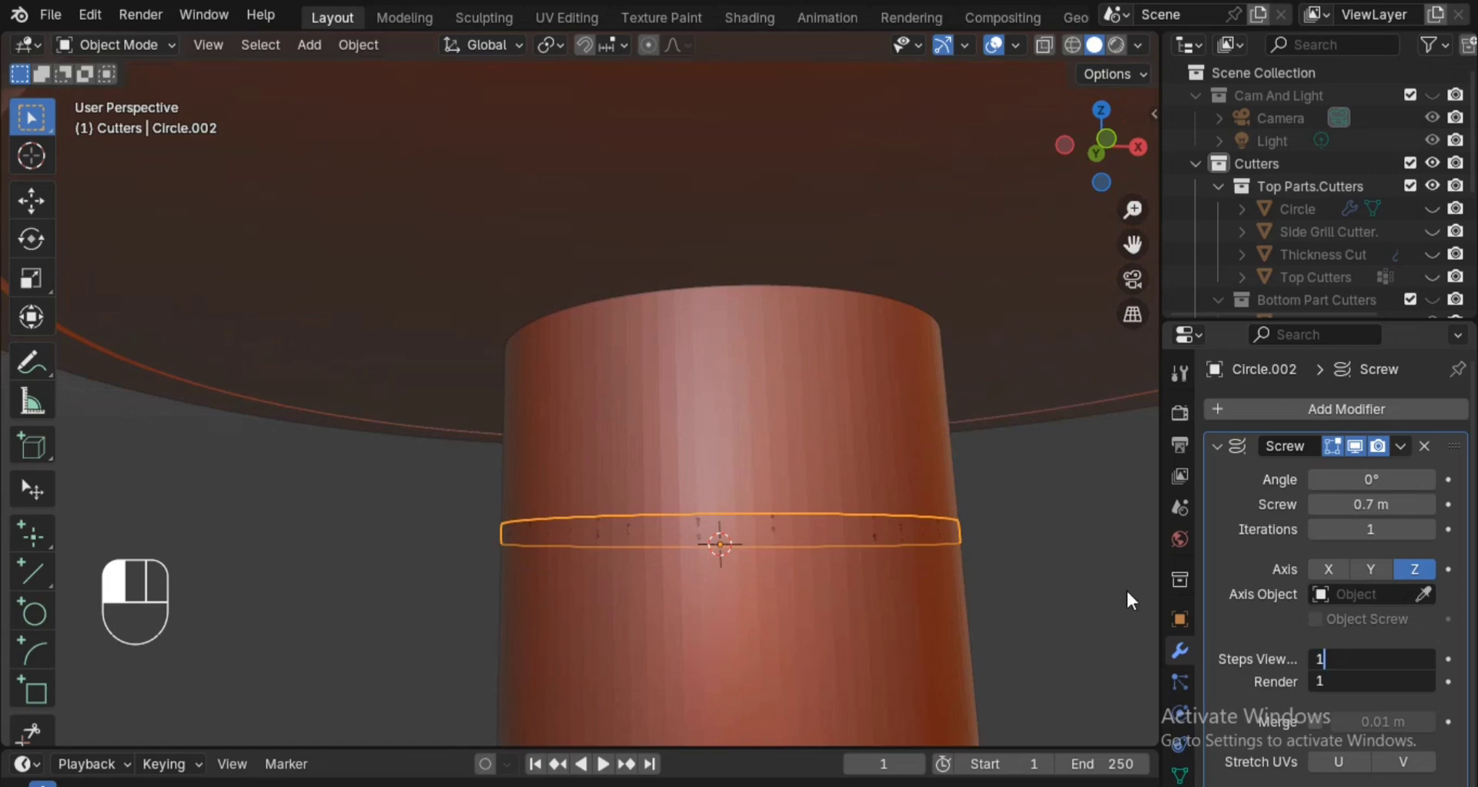
click(1126, 591)
ctrl+alt+drag(1121, 610, 1122, 588)
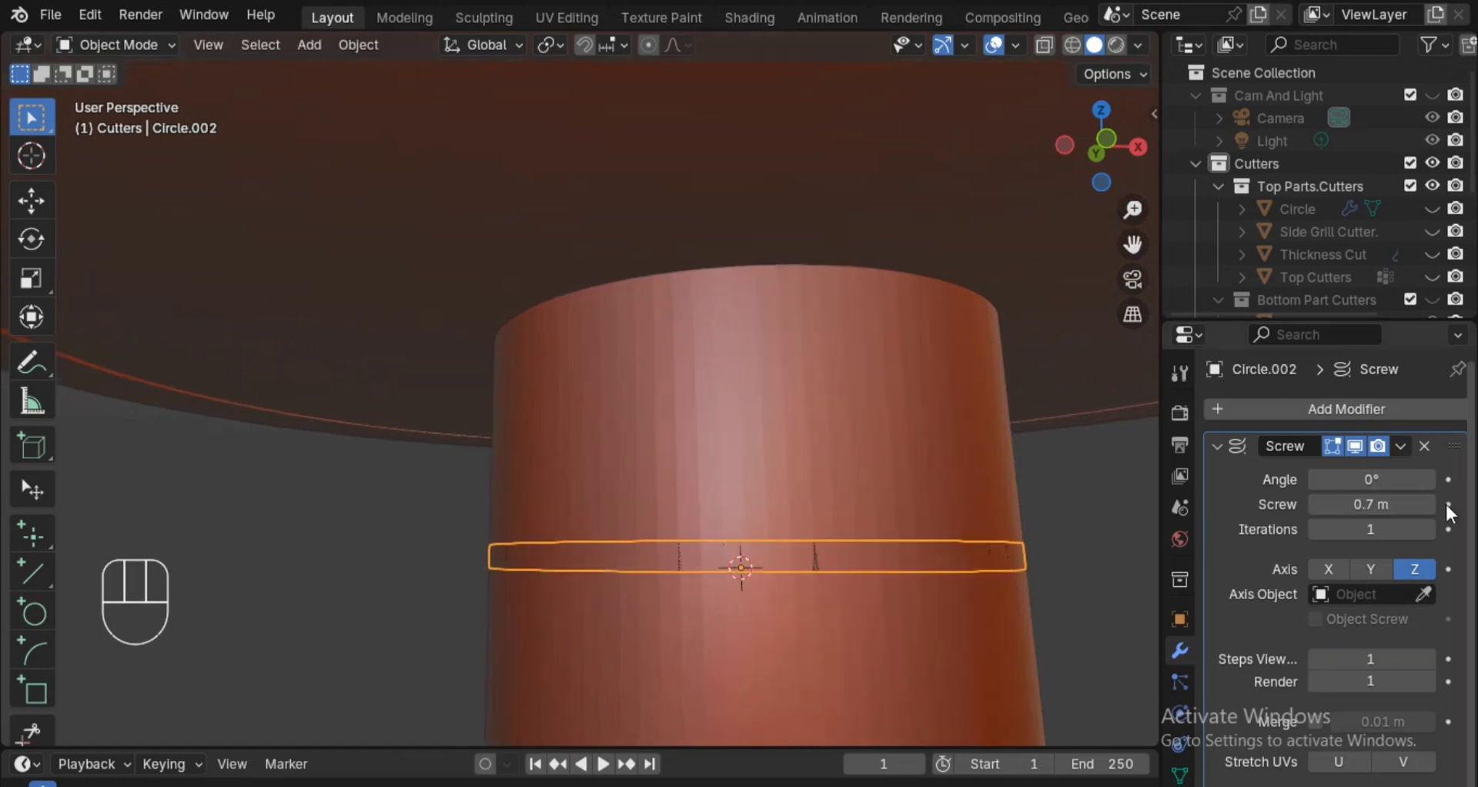
Reduce the Screw modifier's screw distance to 0.5 m and save the file.
double_click(1393, 503)
key(BackSpace)
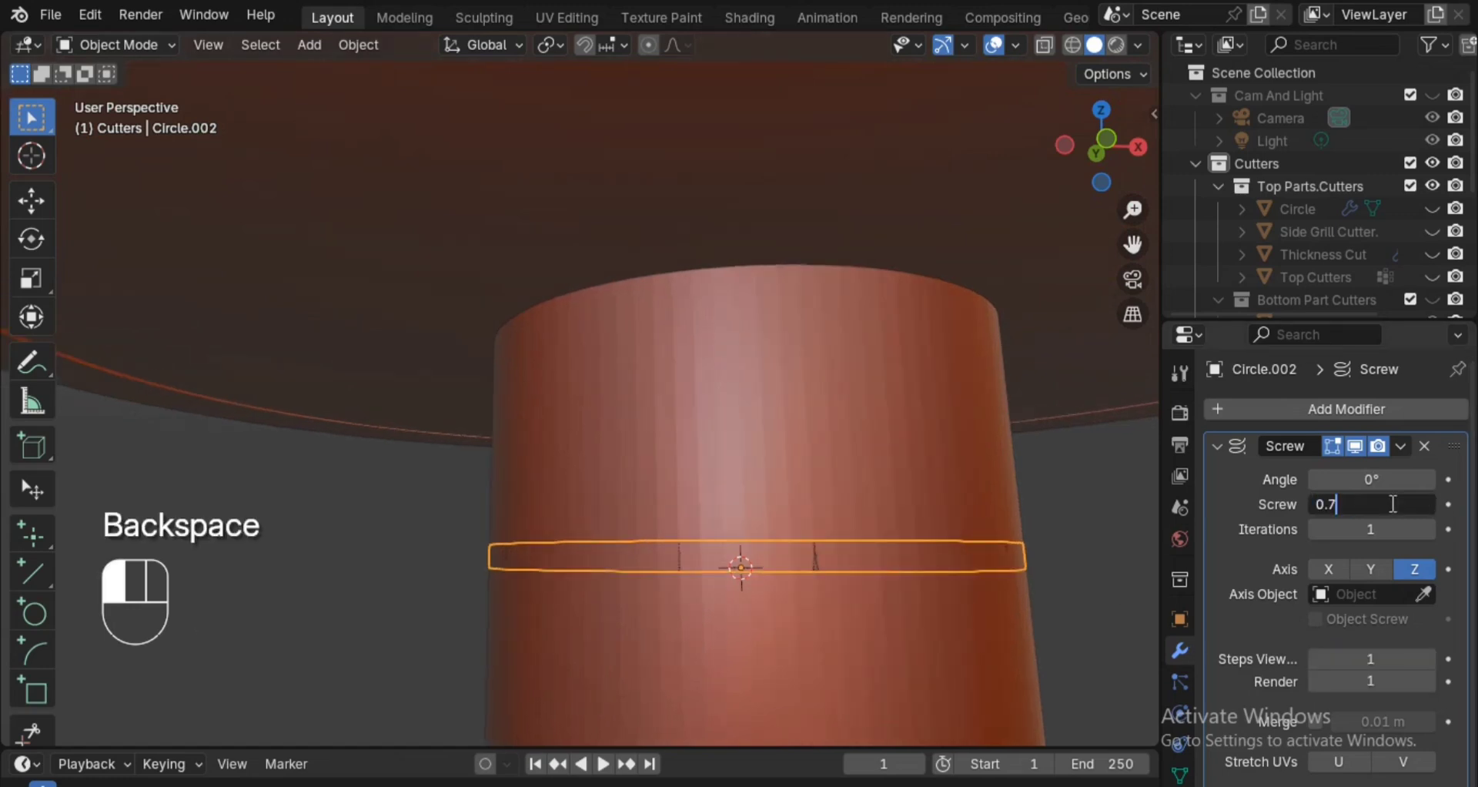
text(5)
key(Return)
ctrl+alt+drag(968, 407, 983, 479)
key(ctrl+s)
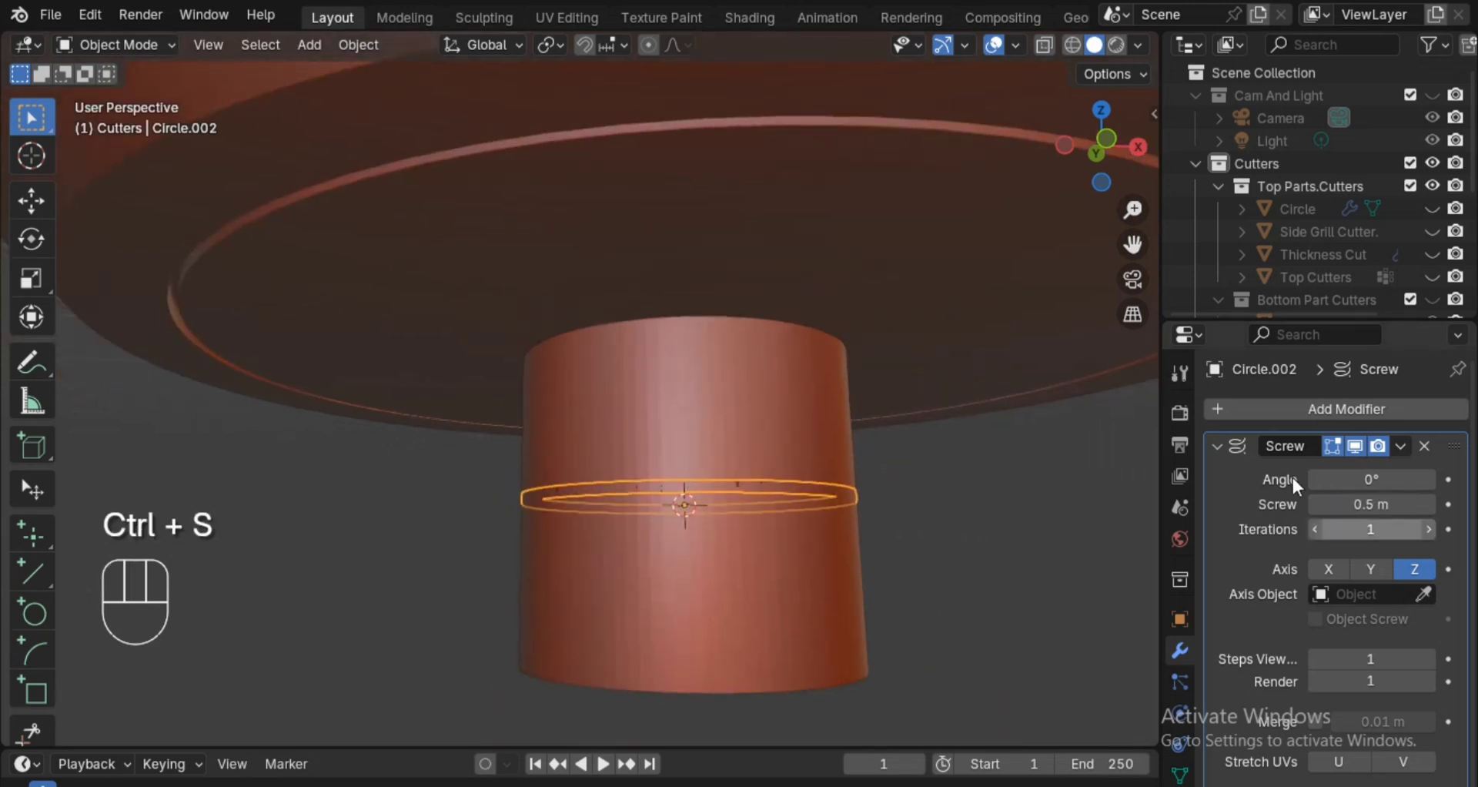
Collapse the Screw modifier's settings and add an Array modifier to the circle.
scroll(1383, 701, down, 1)
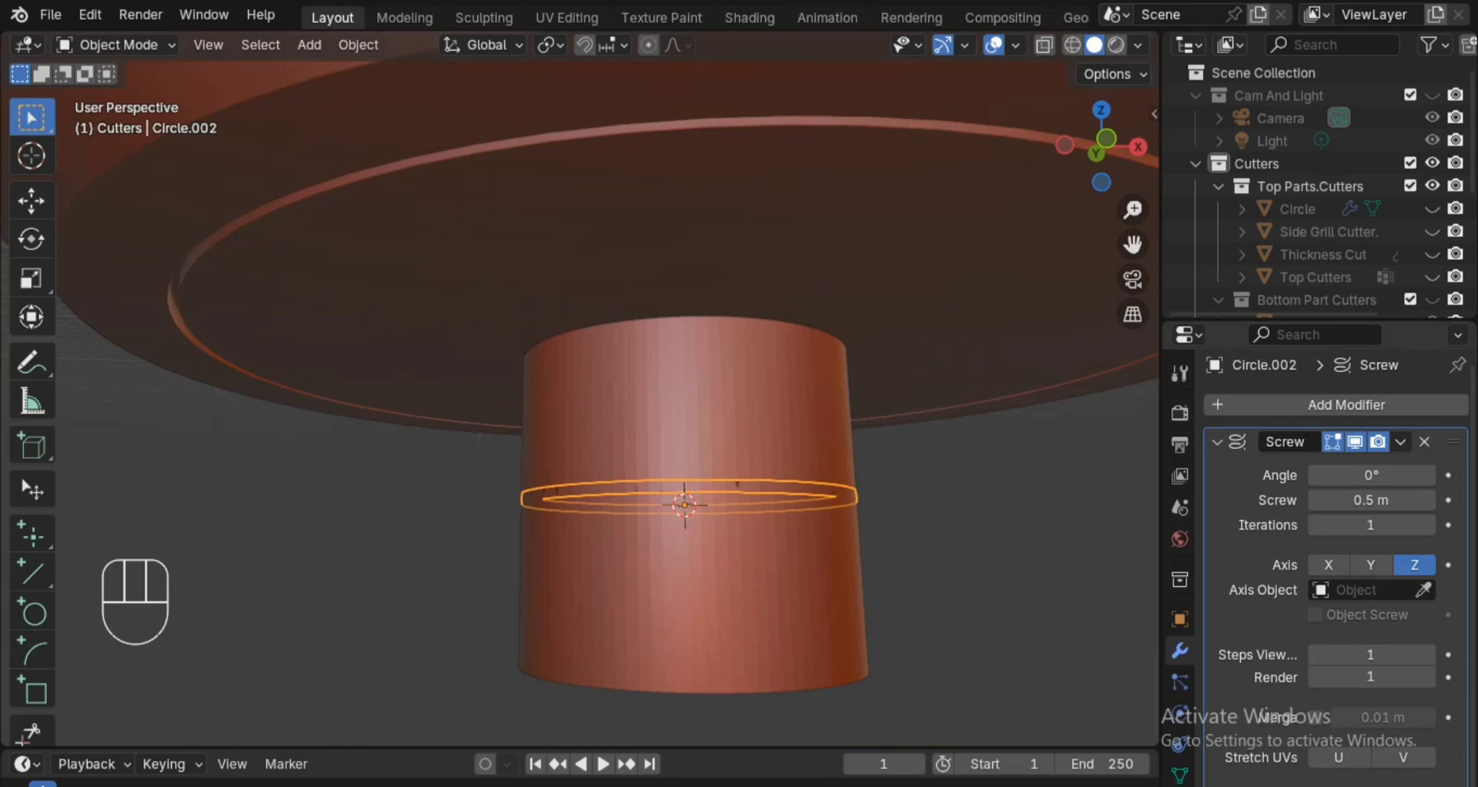
scroll(1386, 739, down, 3)
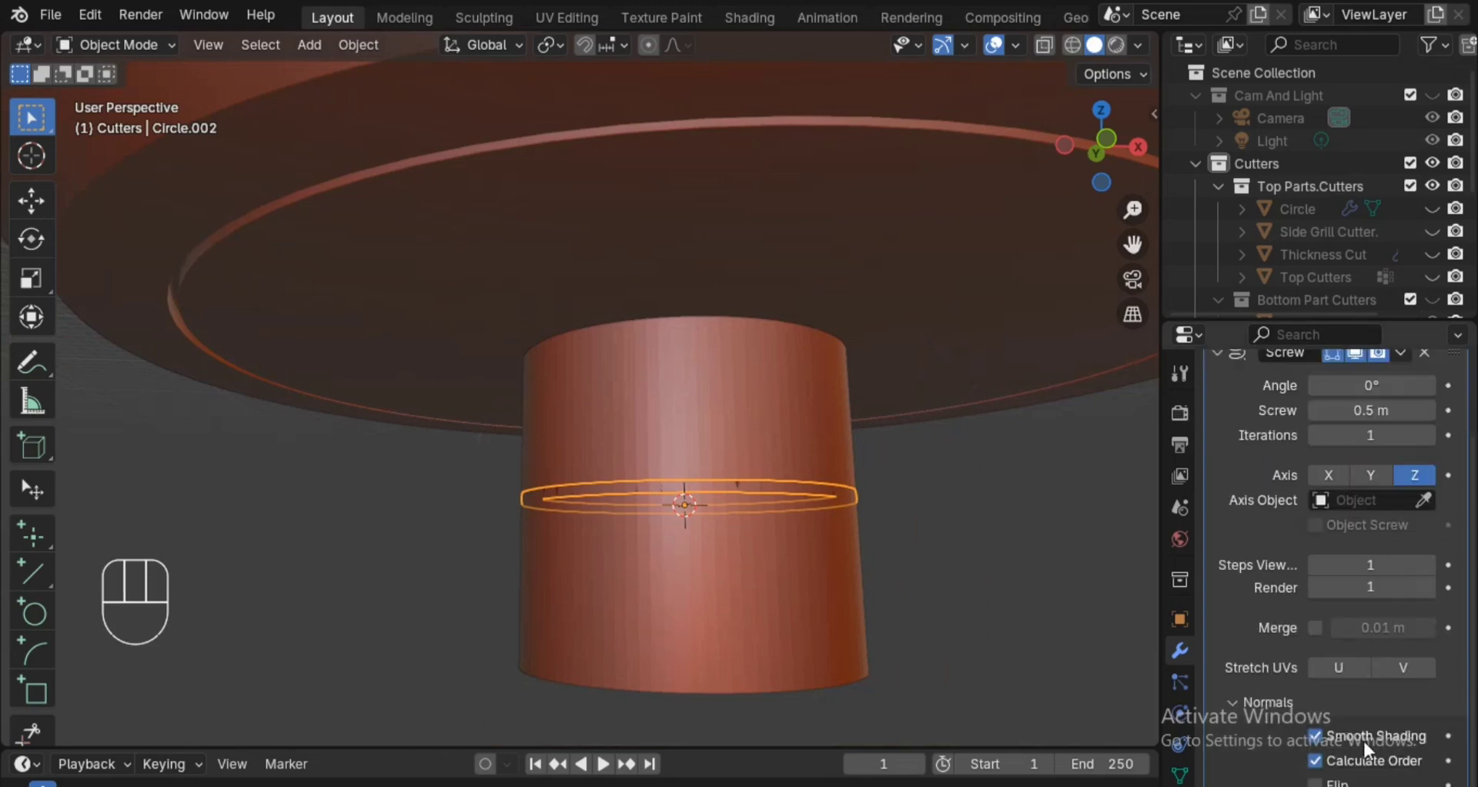
scroll(1309, 705, up, 3)
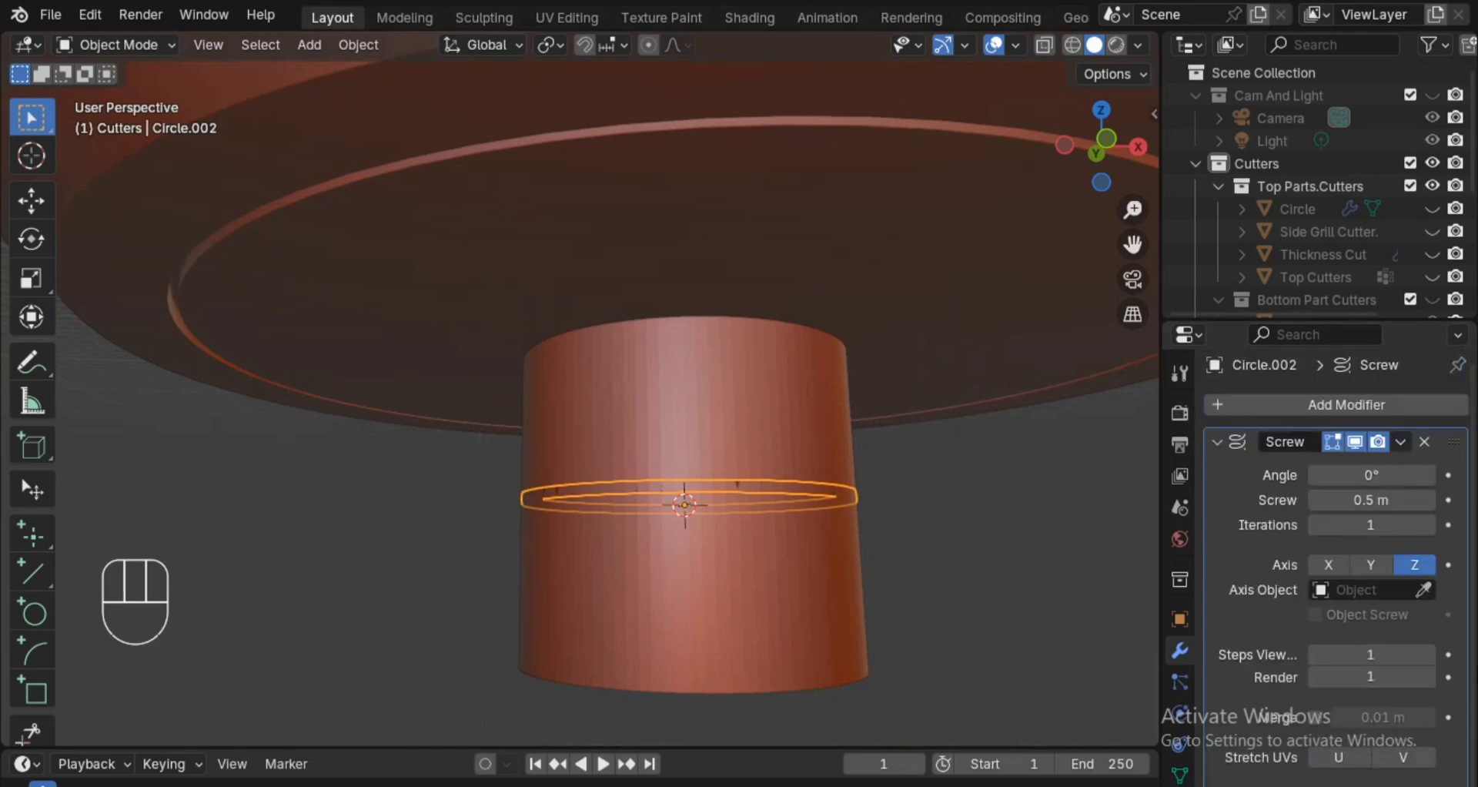
click(1216, 446)
click(1250, 404)
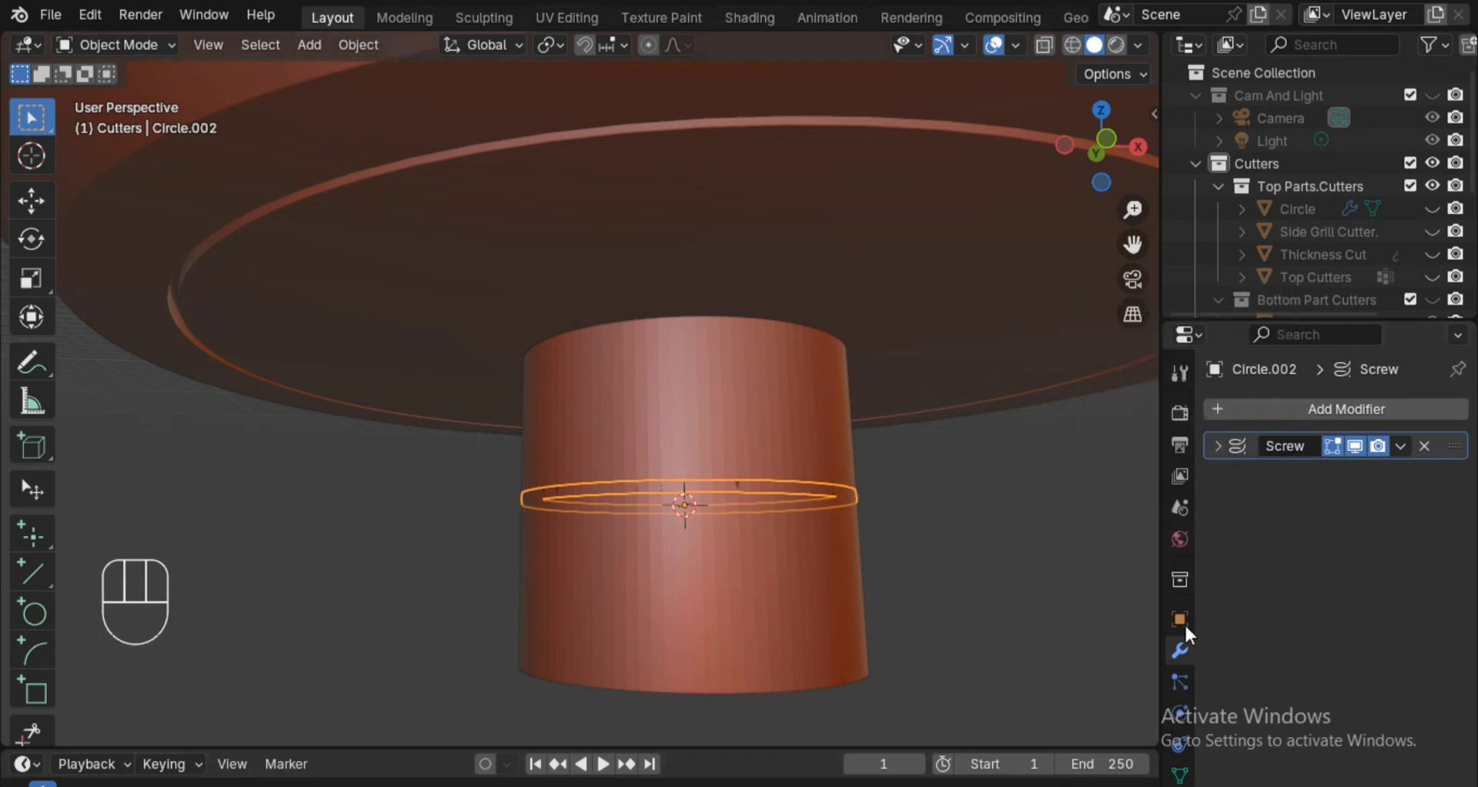
click(1277, 414)
click(1277, 414)
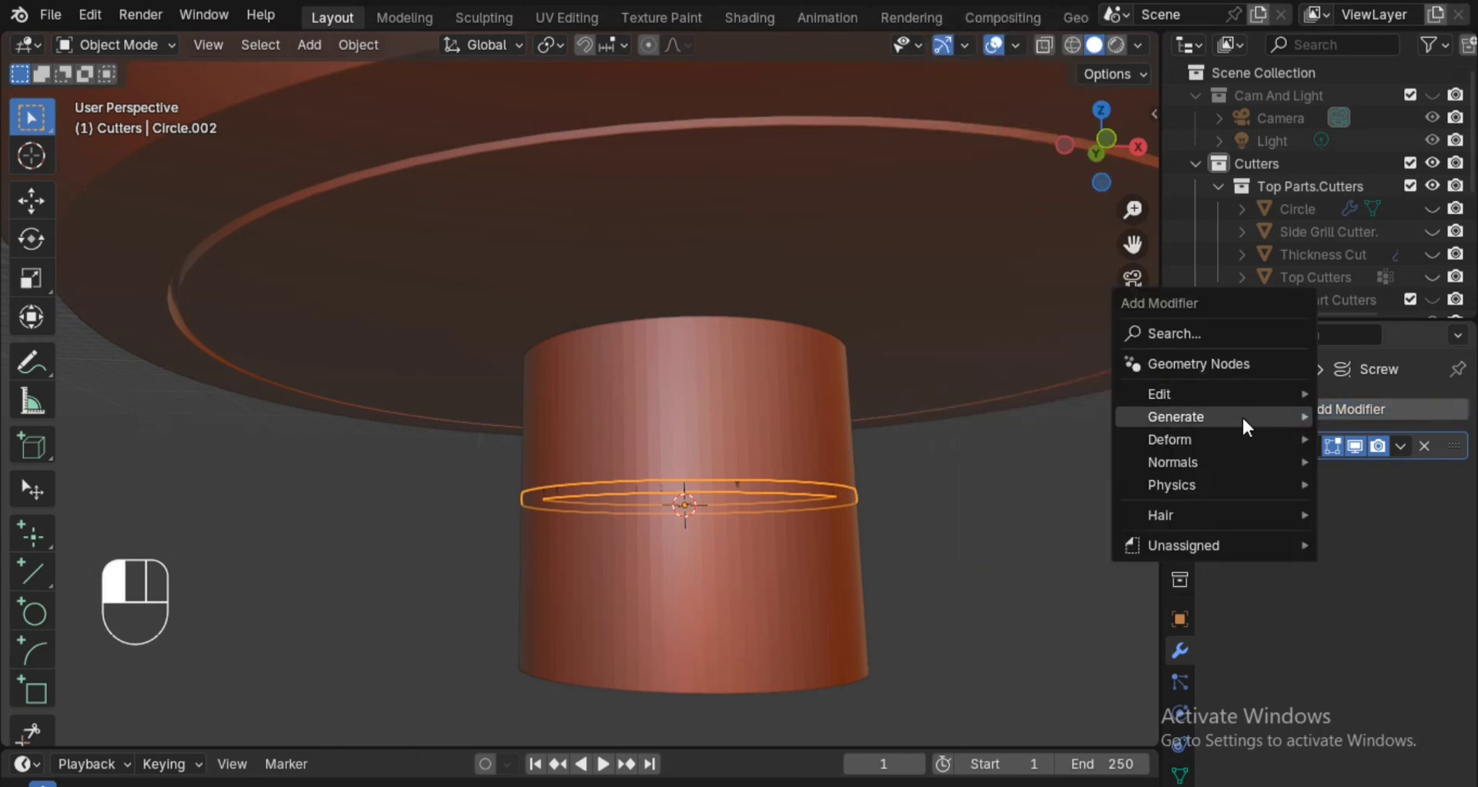
click(987, 30)
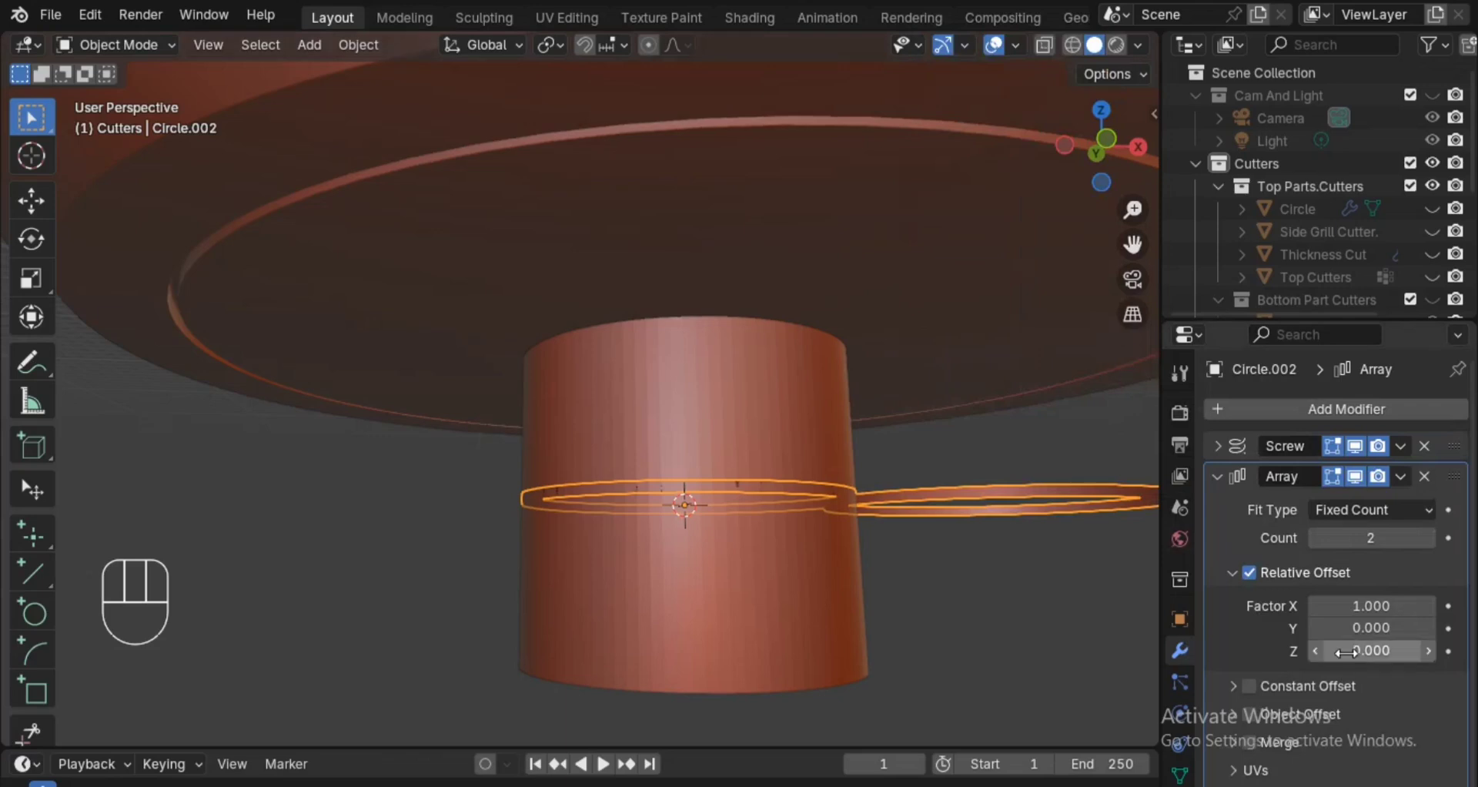
Set the Array's relative offset X factor to 0, then disable relative offset and enable constant offset.
click(1364, 606)
text(0)
key(Return)
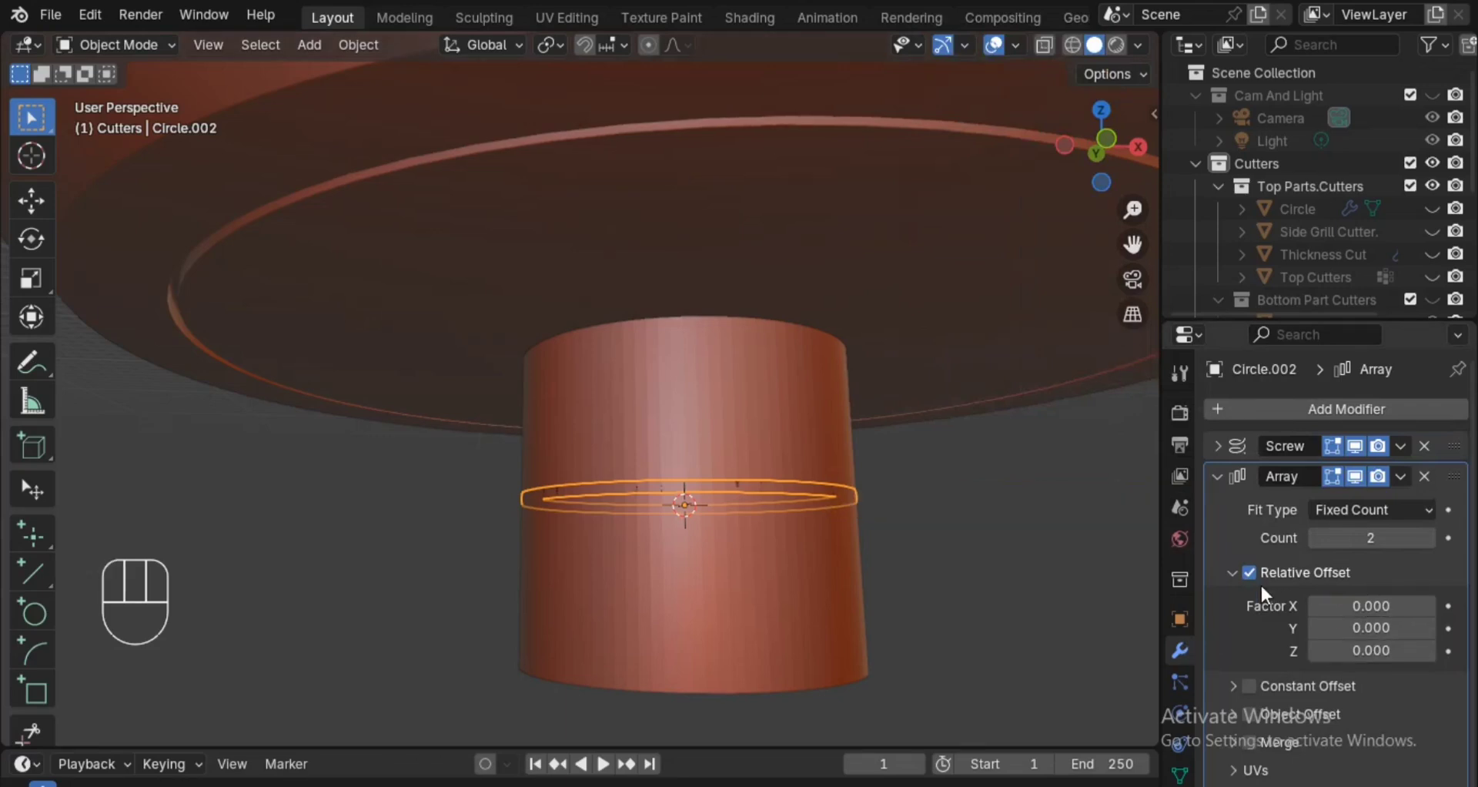
click(1249, 572)
click(1249, 685)
click(1262, 688)
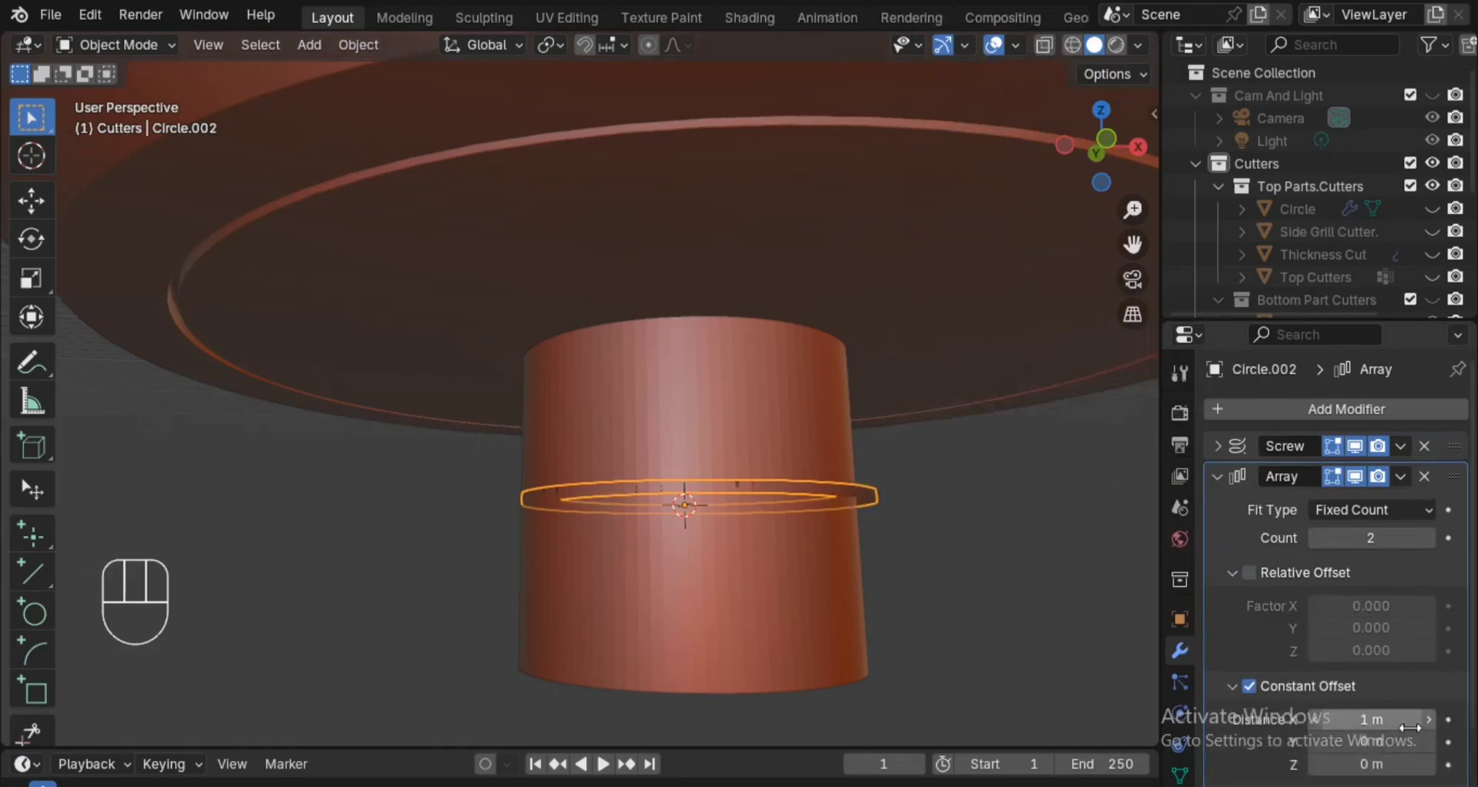
Set the Array's constant offset distances to 0 m in X, 0 m in Y and -0.75 m in Z.
scroll(1309, 677, down, 3)
drag(1372, 627, 1378, 627)
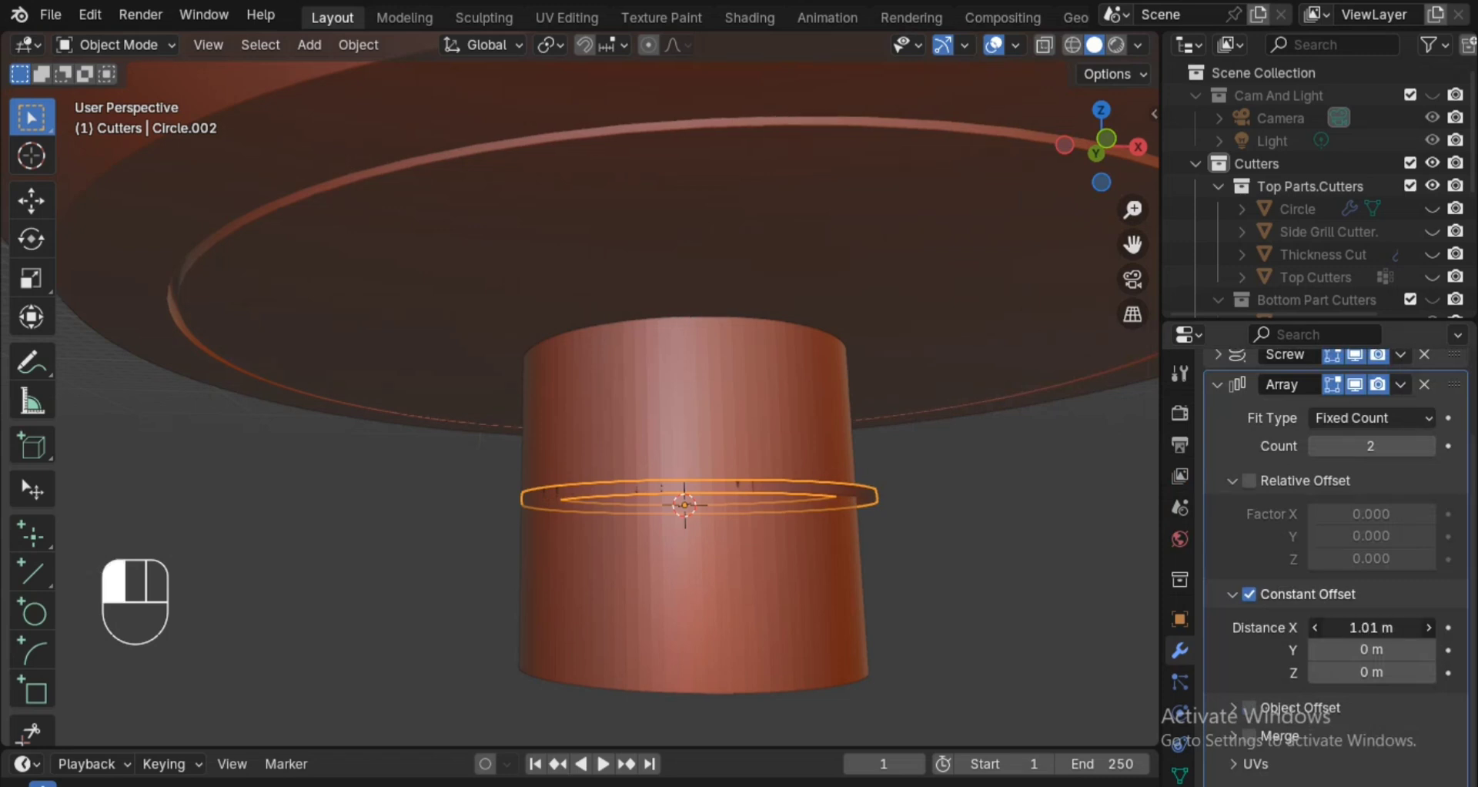
click(1372, 649)
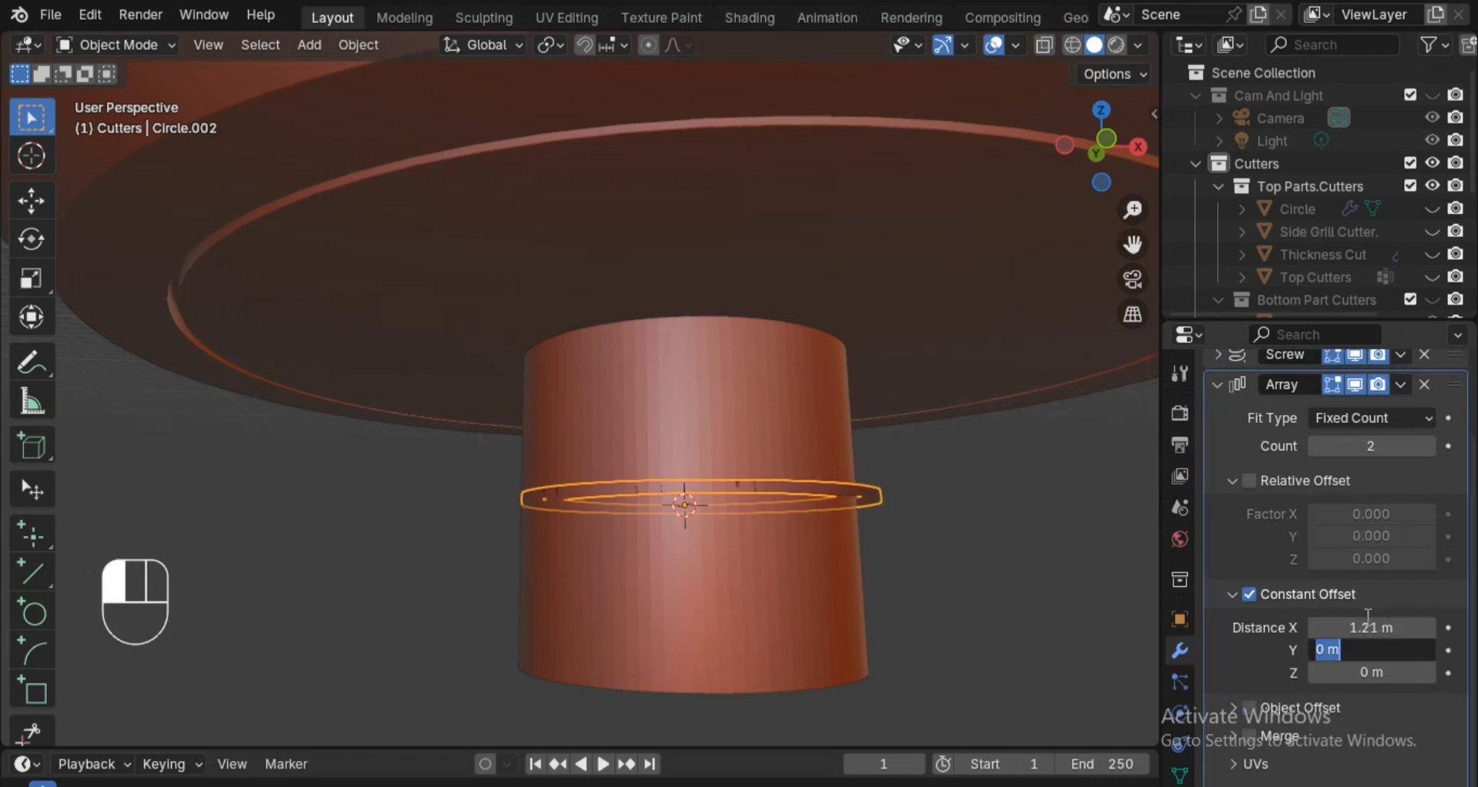
click(1370, 625)
click(1369, 628)
text(0)
key(Return)
click(1347, 650)
mouse_move(1348, 649)
mouse_down()
mouse_move(1432, 649)
mouse_move(1404, 672)
mouse_move(1335, 672)
mouse_up()
click(1336, 648)
text(0)
key(Return)
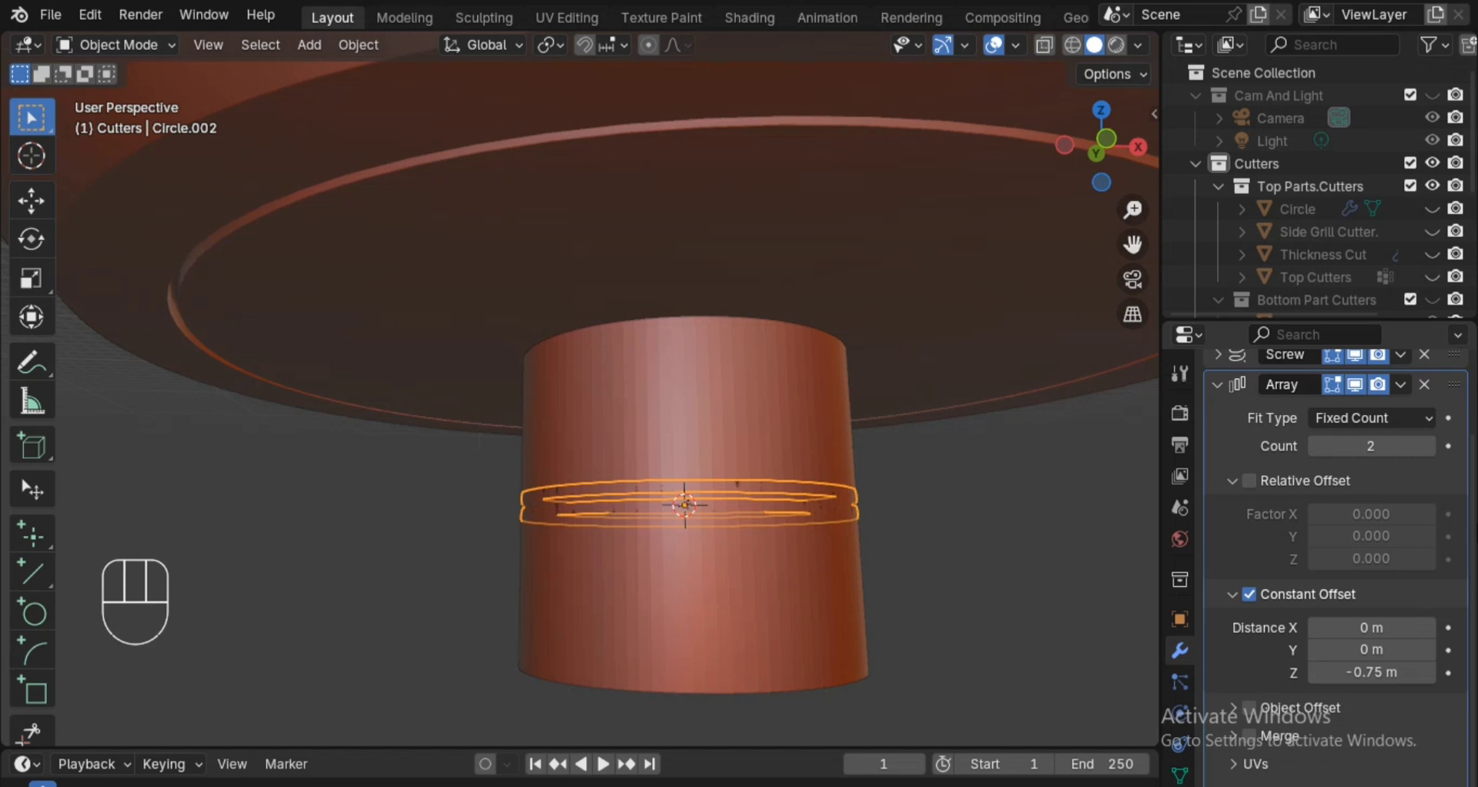
Add a Solidify modifier to the ring and move it above the Array in the modifier stack.
scroll(1336, 539, up, 3)
click(1276, 411)
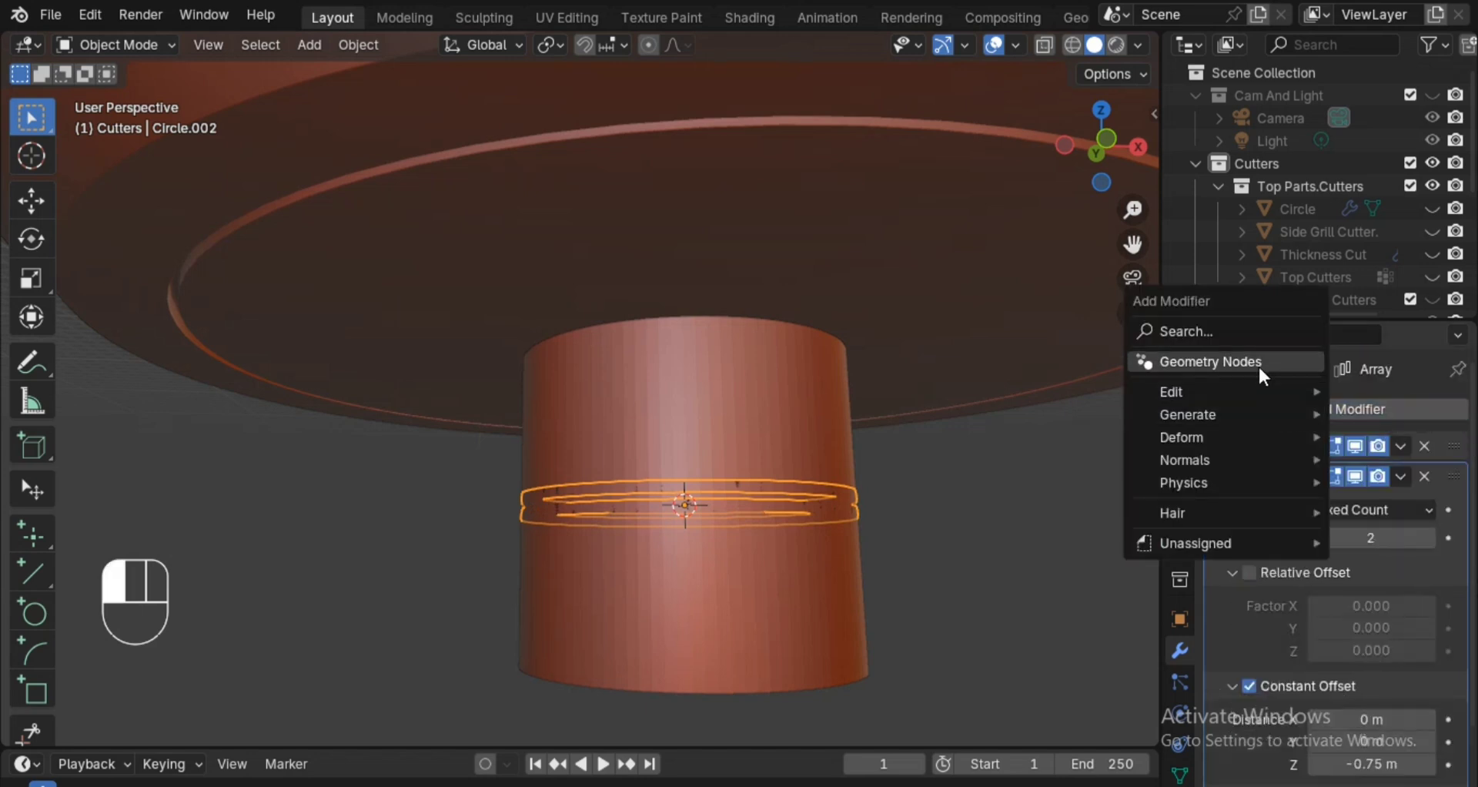
mouse_move(1233, 416)
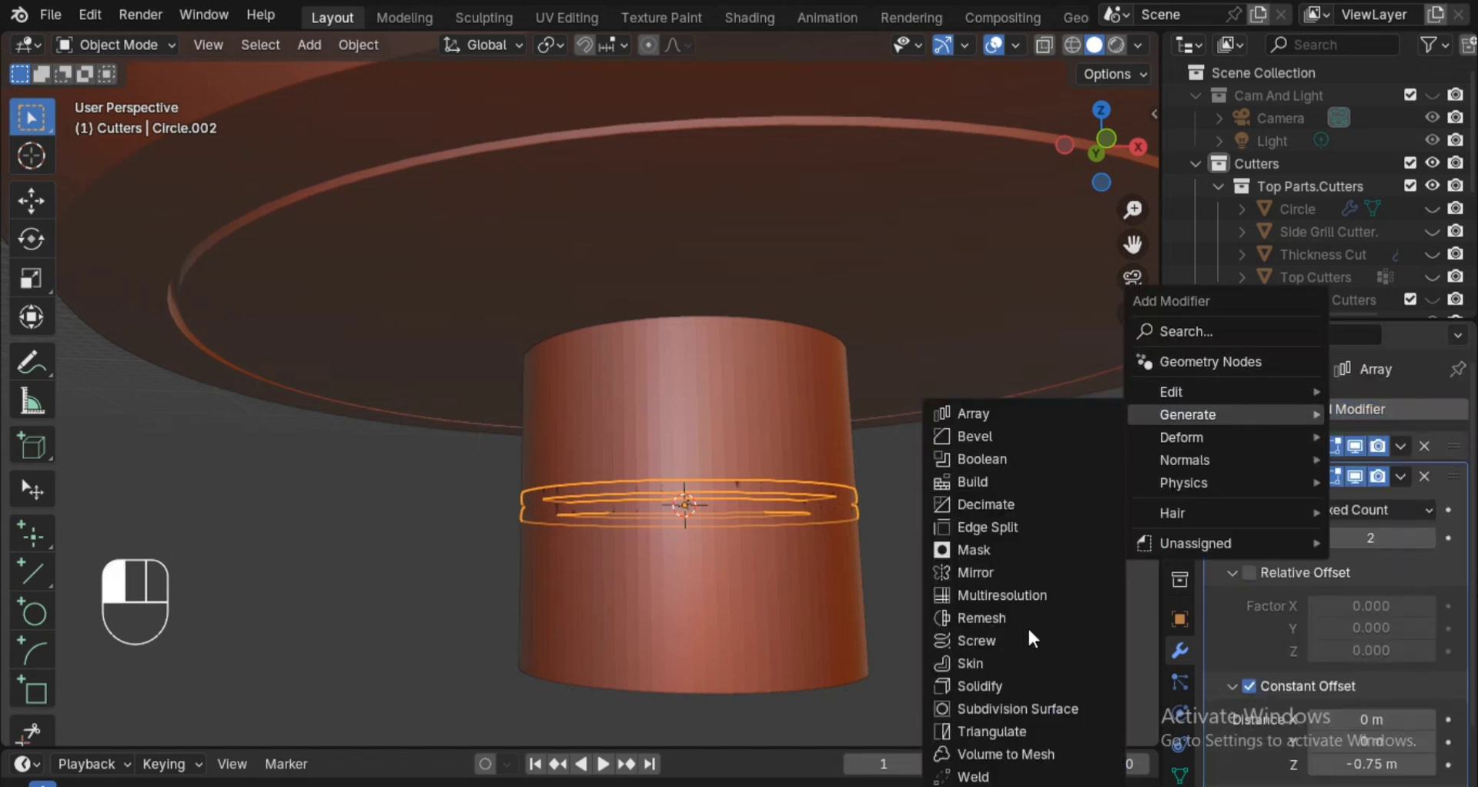
click(1013, 684)
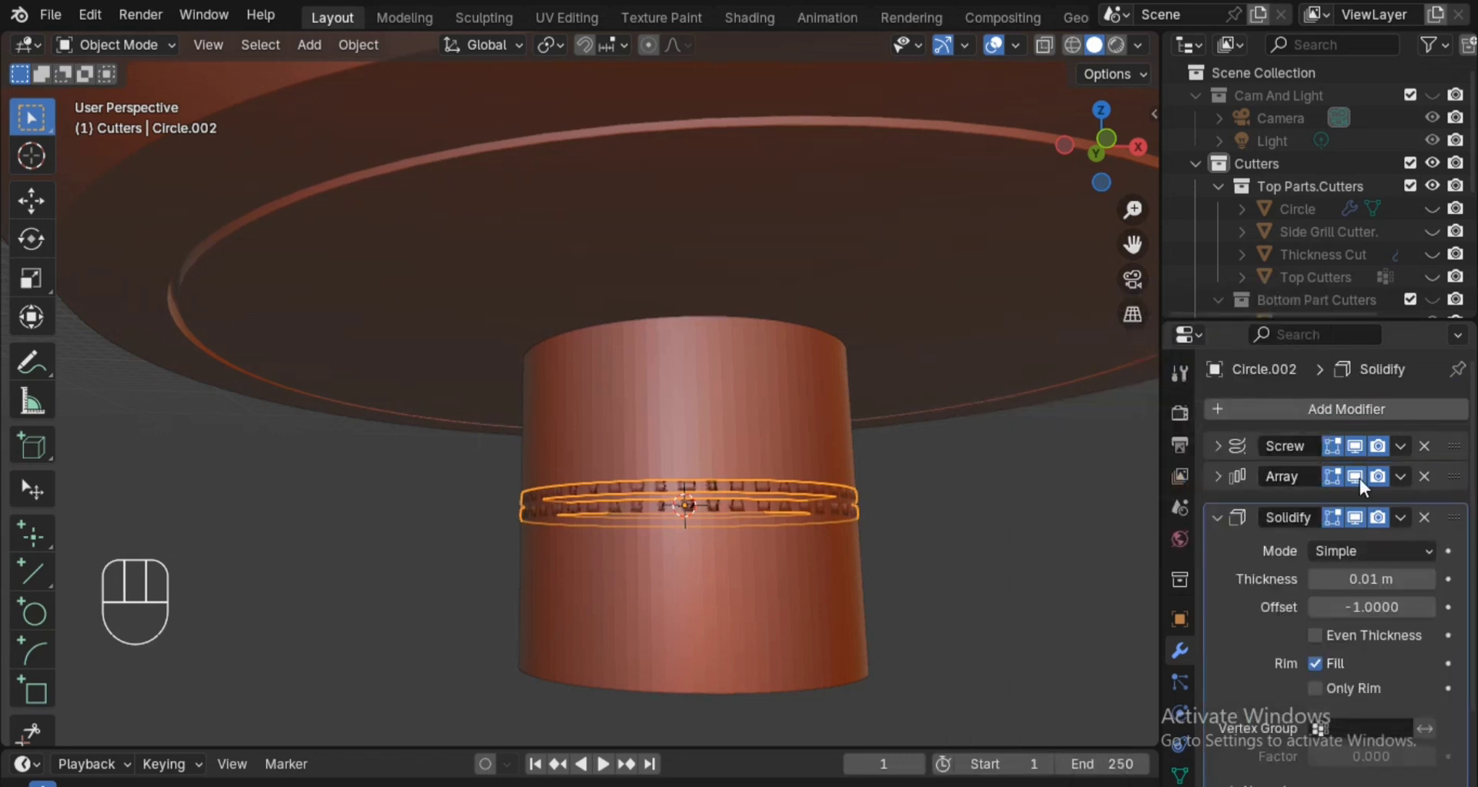
drag(1449, 498, 1453, 467)
scroll(1453, 467, down, 2)
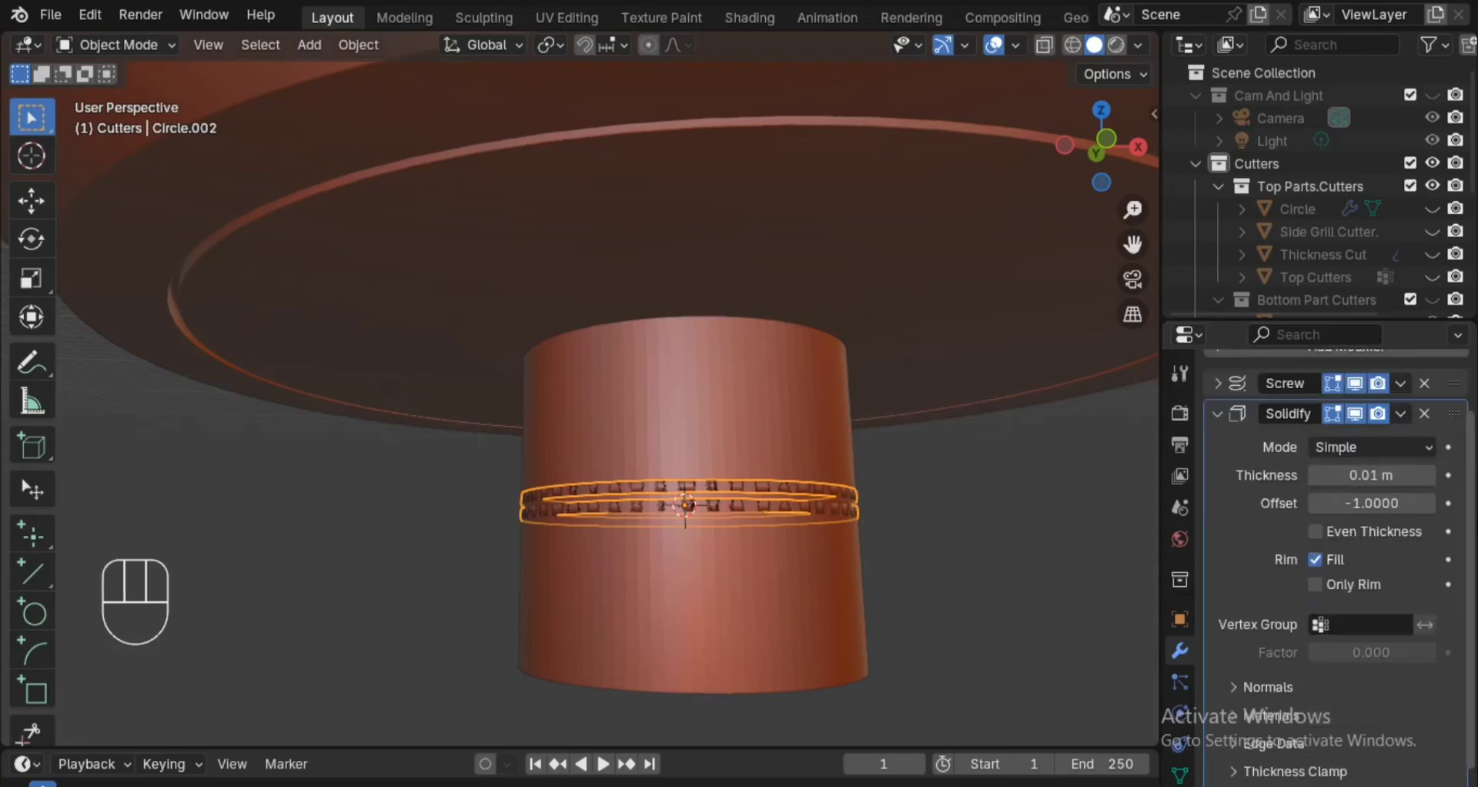
scroll(1349, 548, down, 1)
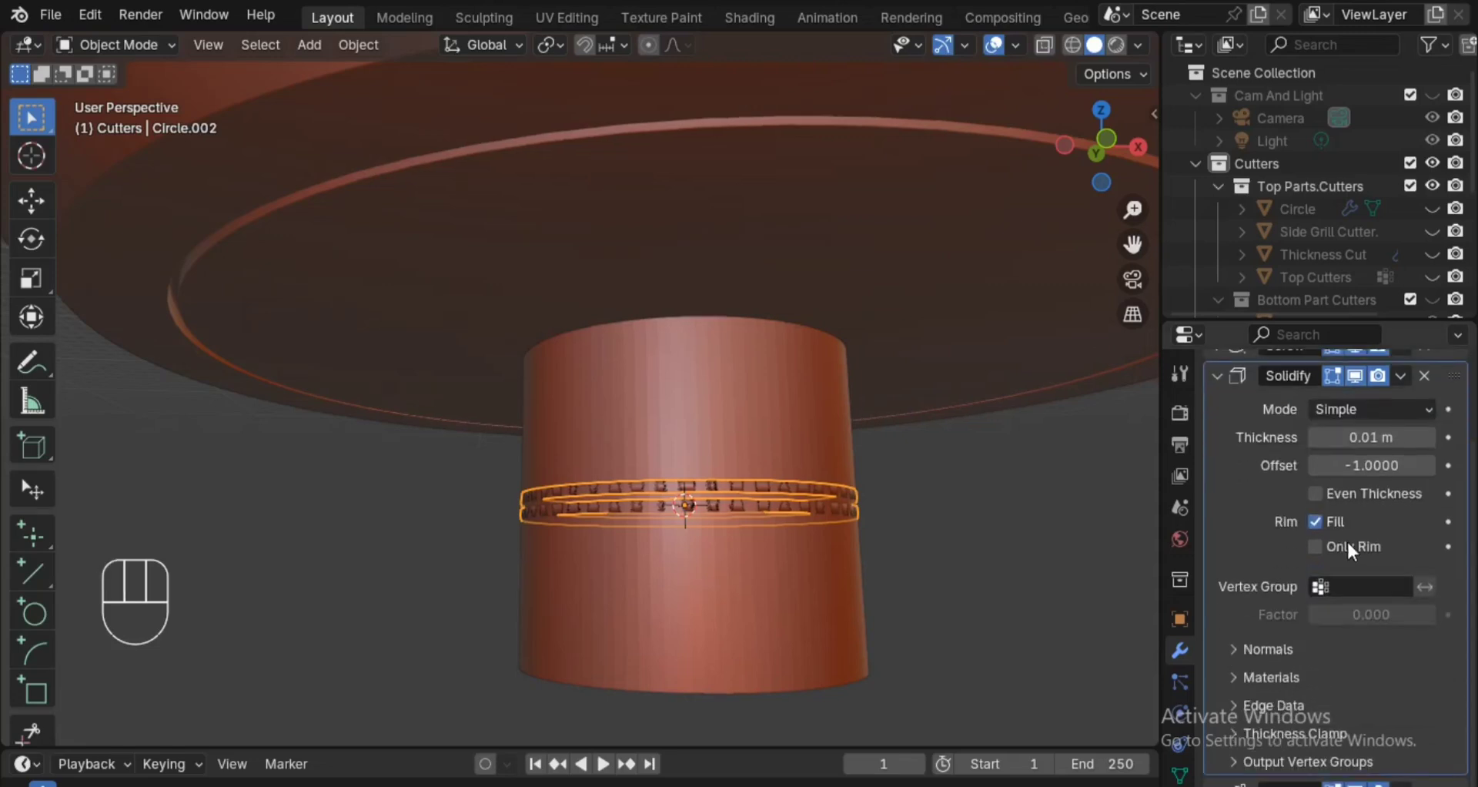
Set the Solidify modifier's thickness to 0.81 m.
click(1217, 375)
click(1232, 512)
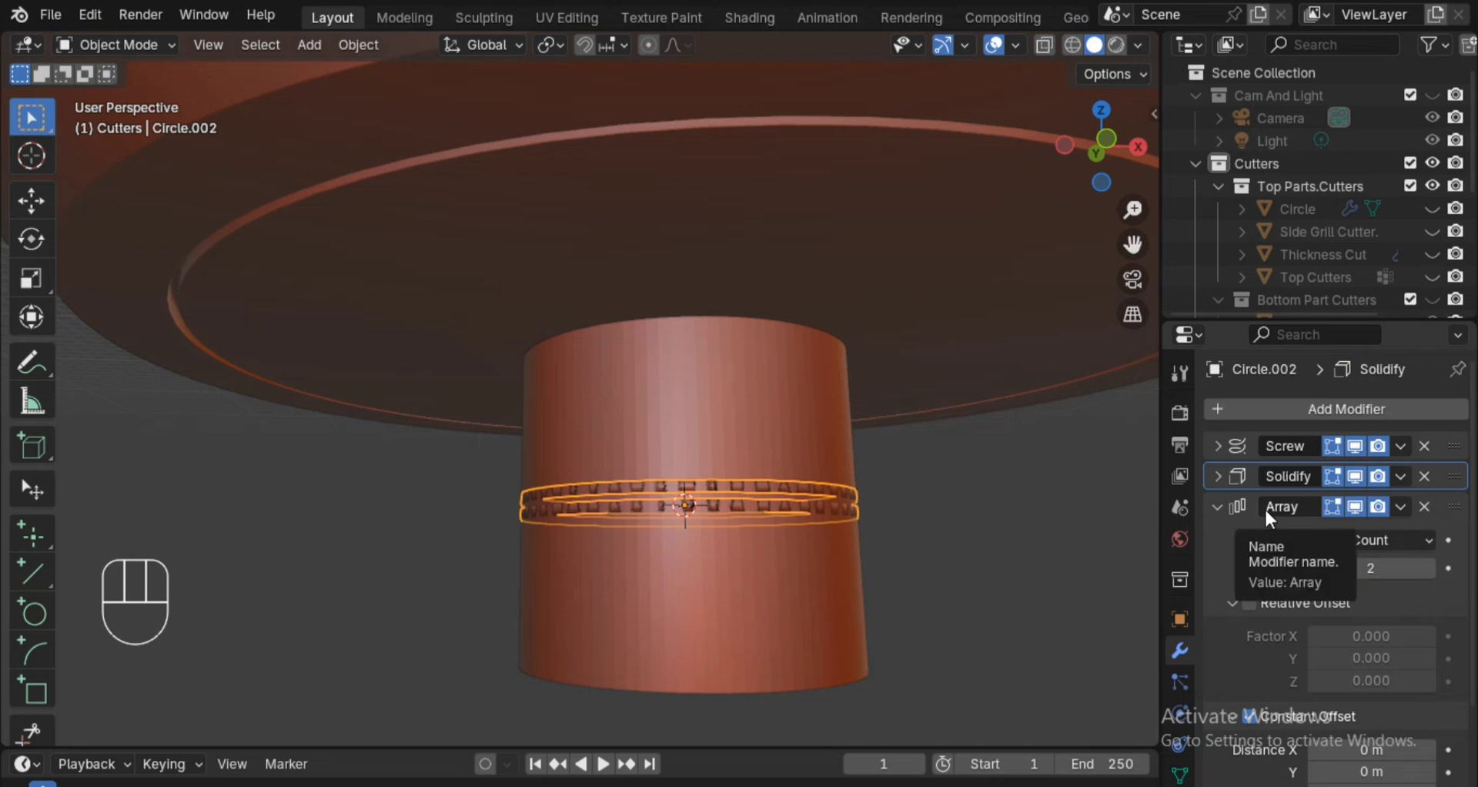
ctrl+click(1219, 475)
drag(1371, 537, 1147, 538)
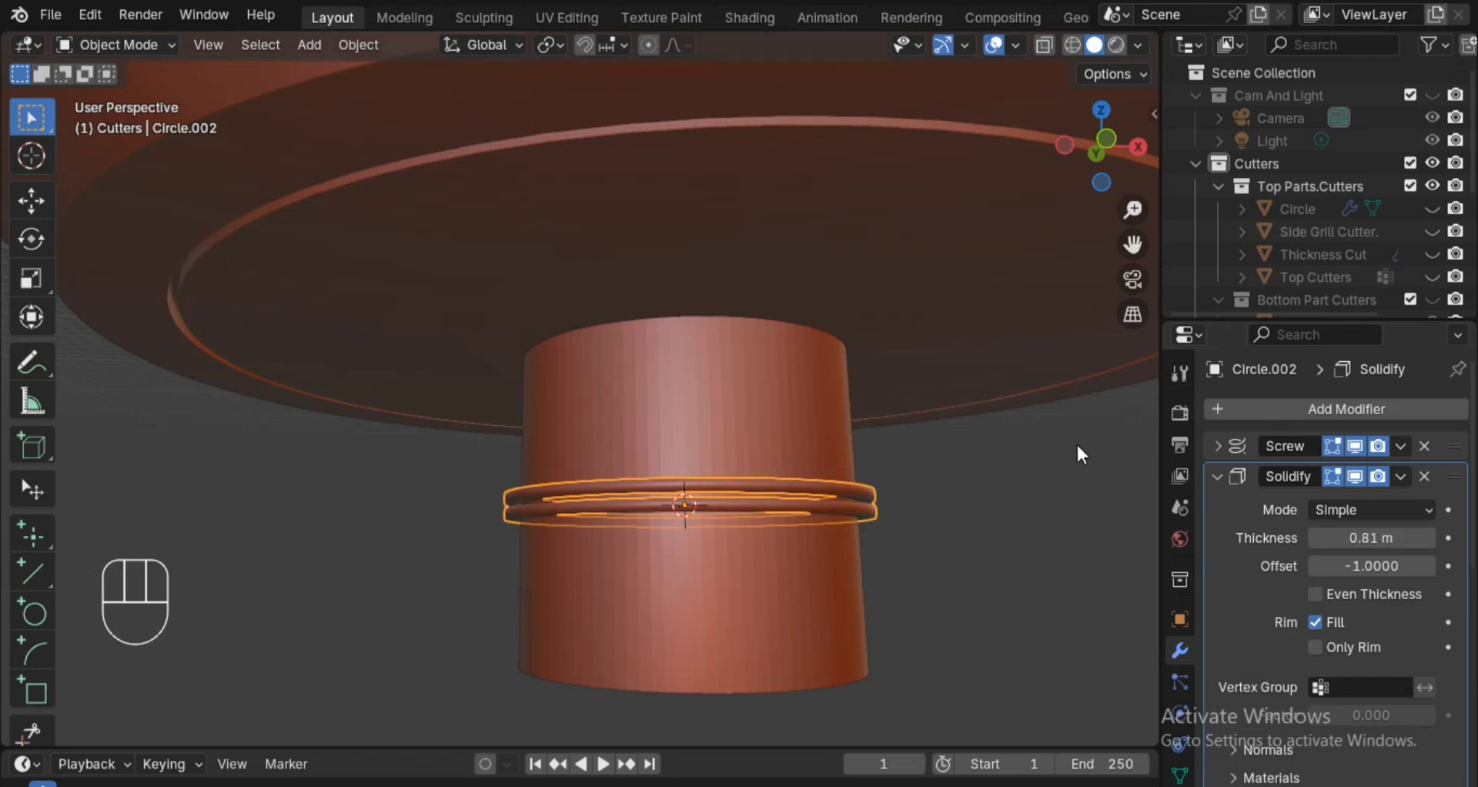
Add a Bevel modifier to the ring and collapse the Solidify and Array modifiers' settings.
key(q)
click(1060, 400)
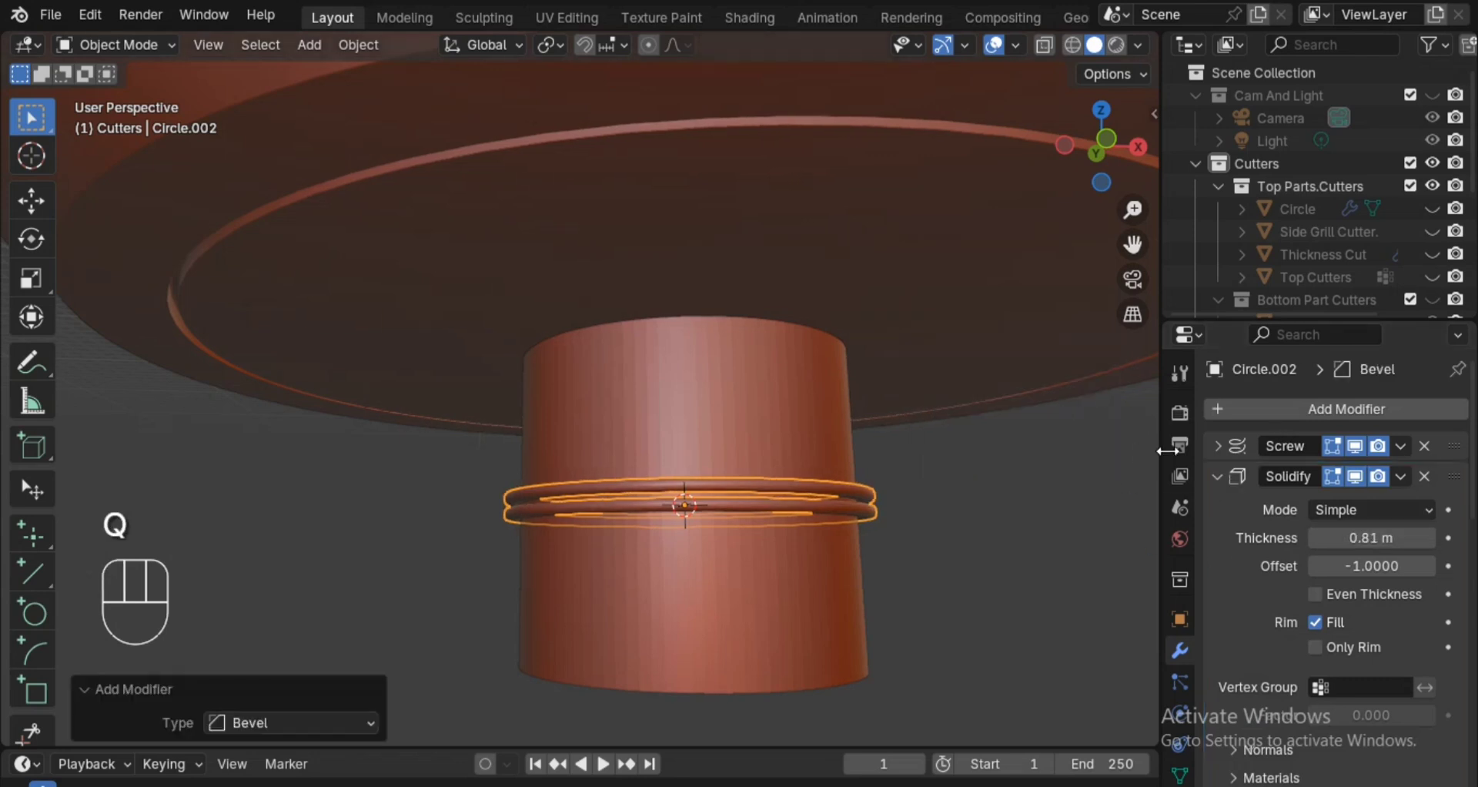
click(1232, 479)
scroll(1400, 567, down, 5)
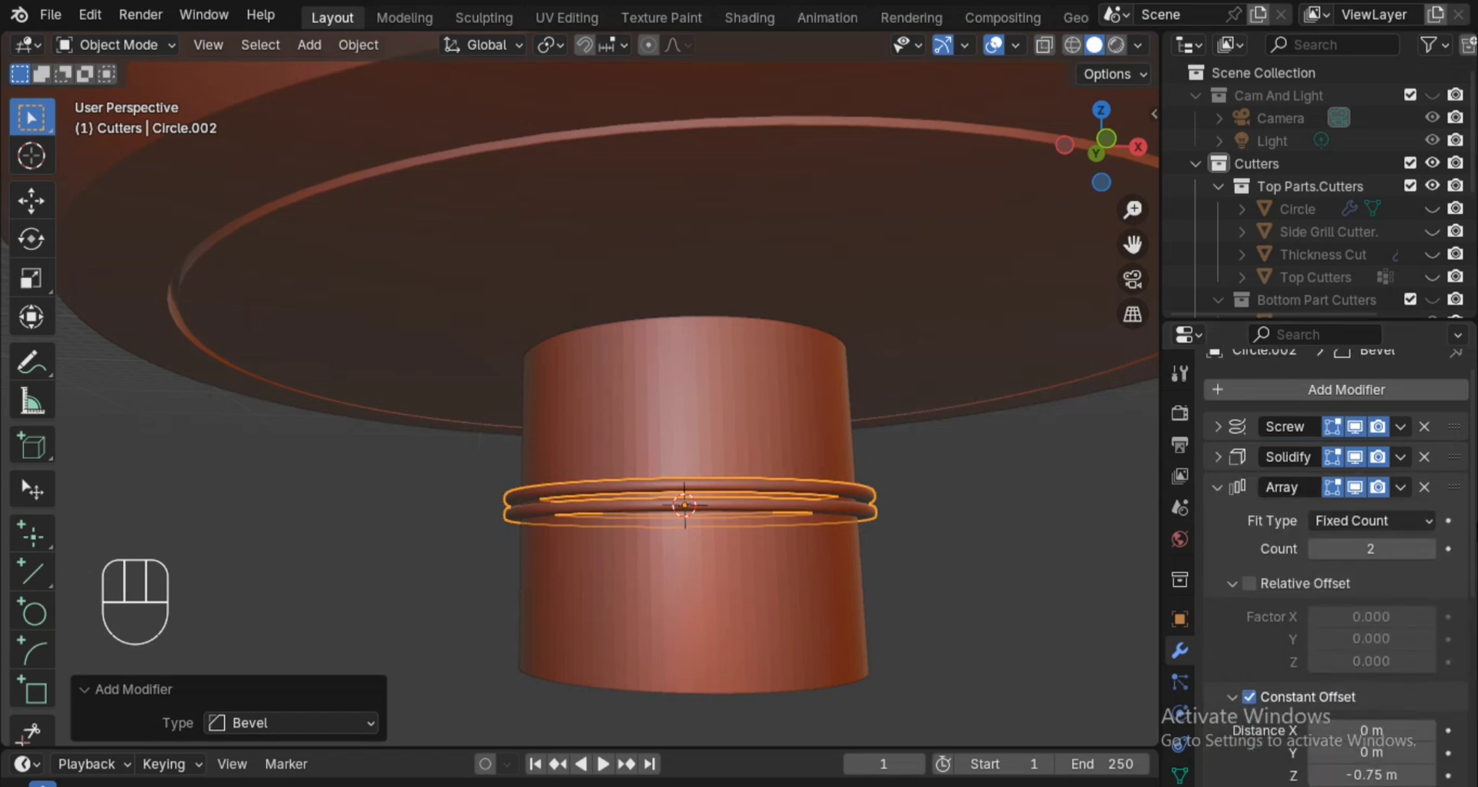
scroll(1399, 568, up, 2)
scroll(1245, 485, up, 3)
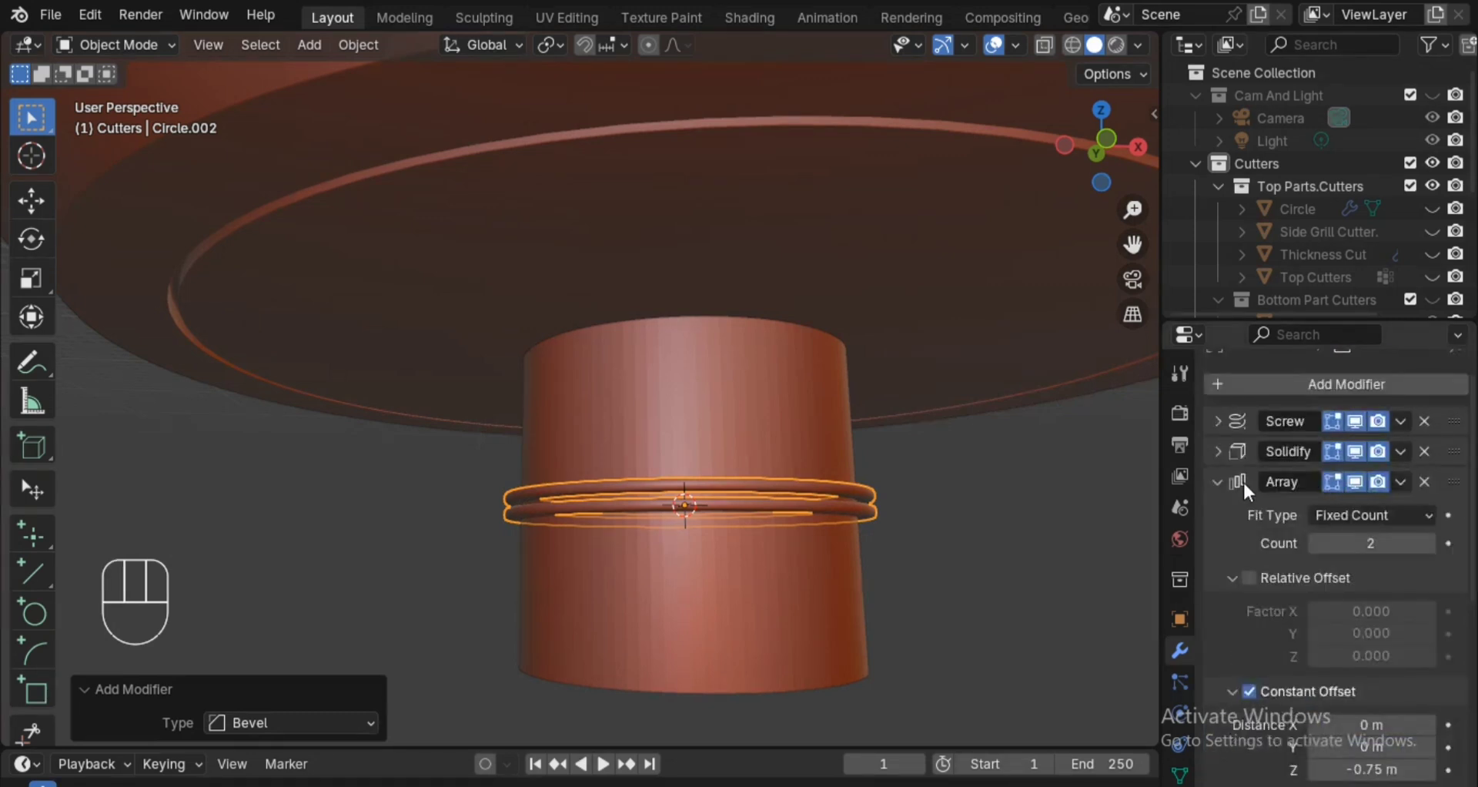
click(1217, 481)
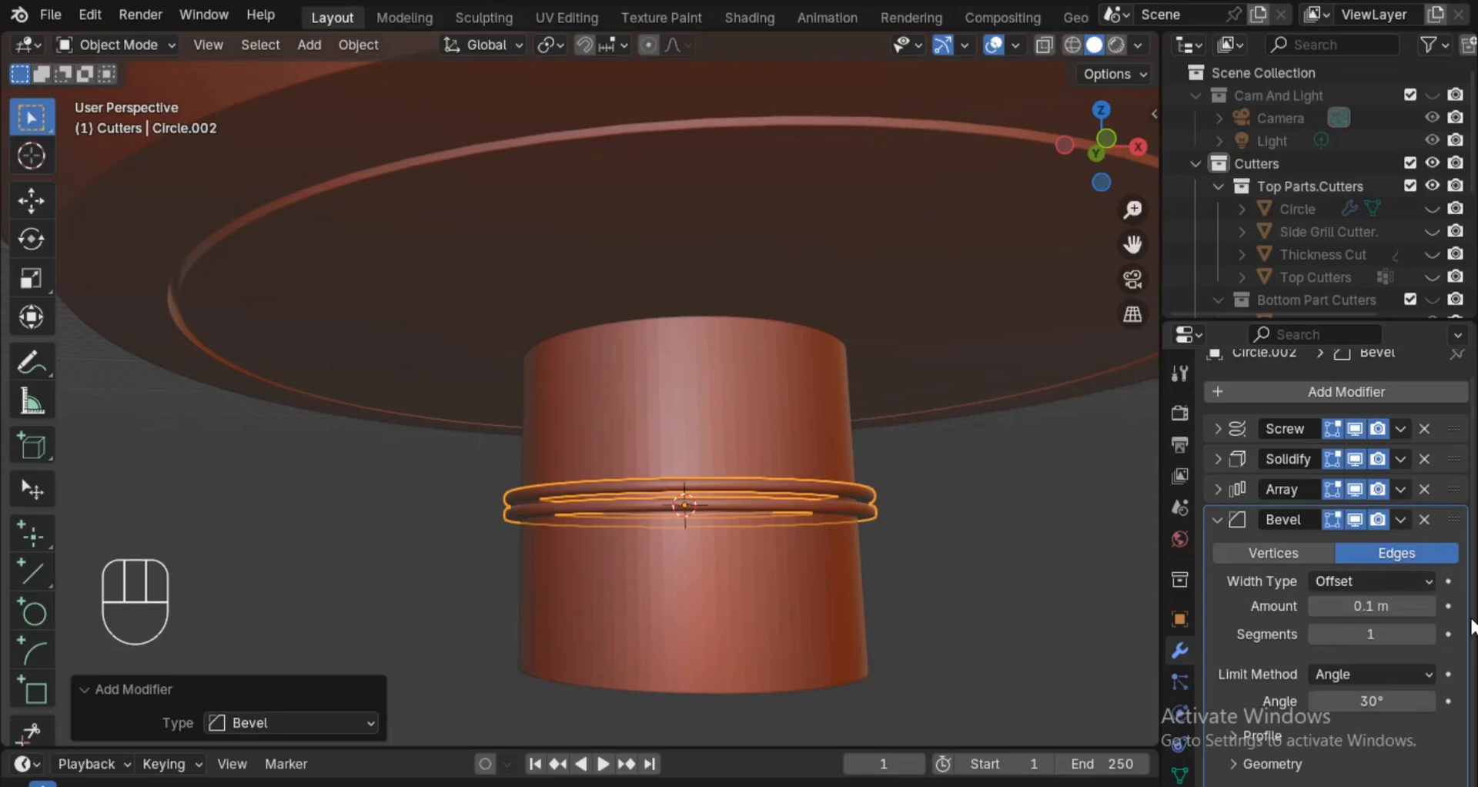
Enable Harden Normals on the ring's Bevel modifier and move the Bevel above the Array in the modifier stack.
scroll(1390, 744, down, 4)
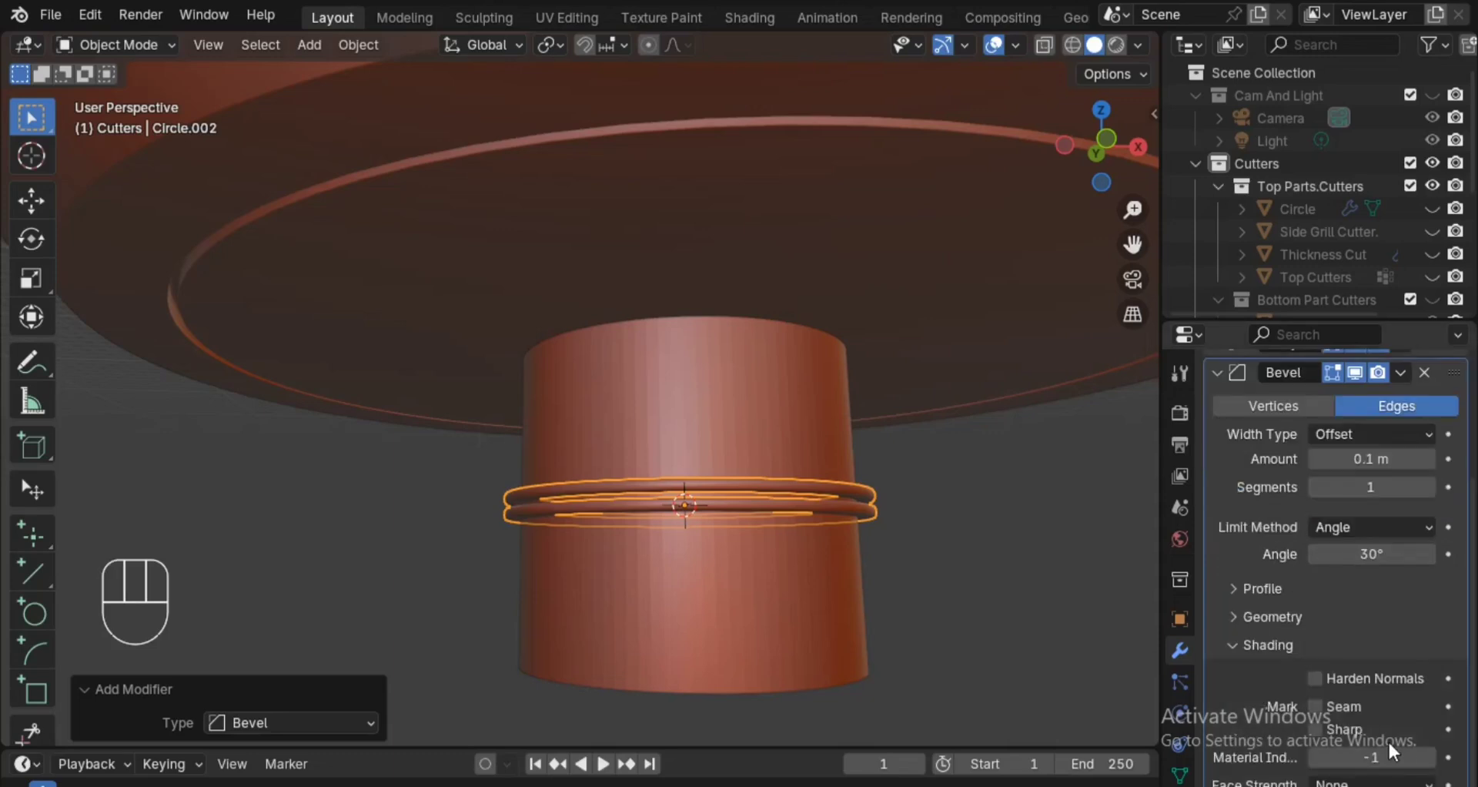
click(1386, 677)
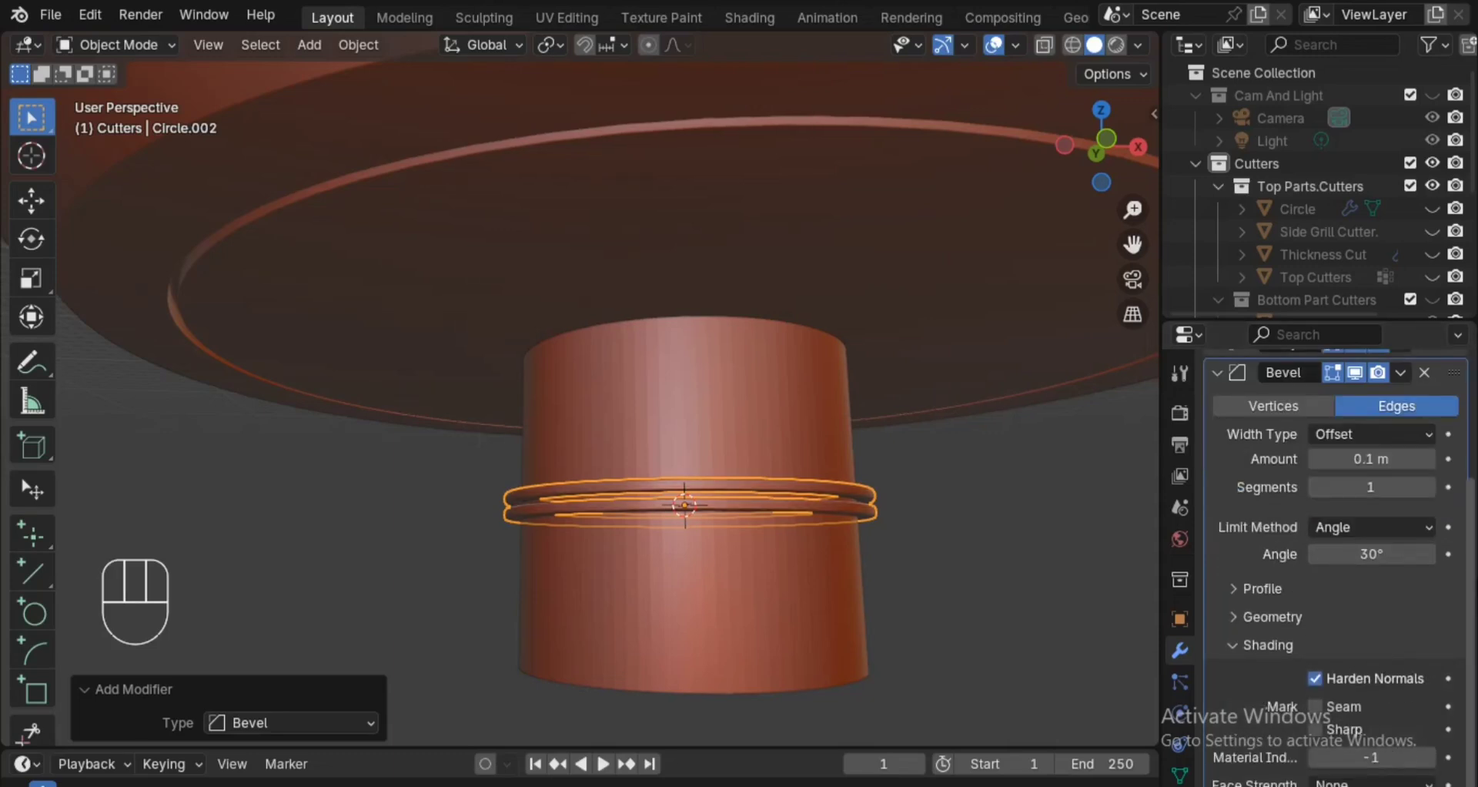
scroll(1375, 609, up, 4)
click(1218, 507)
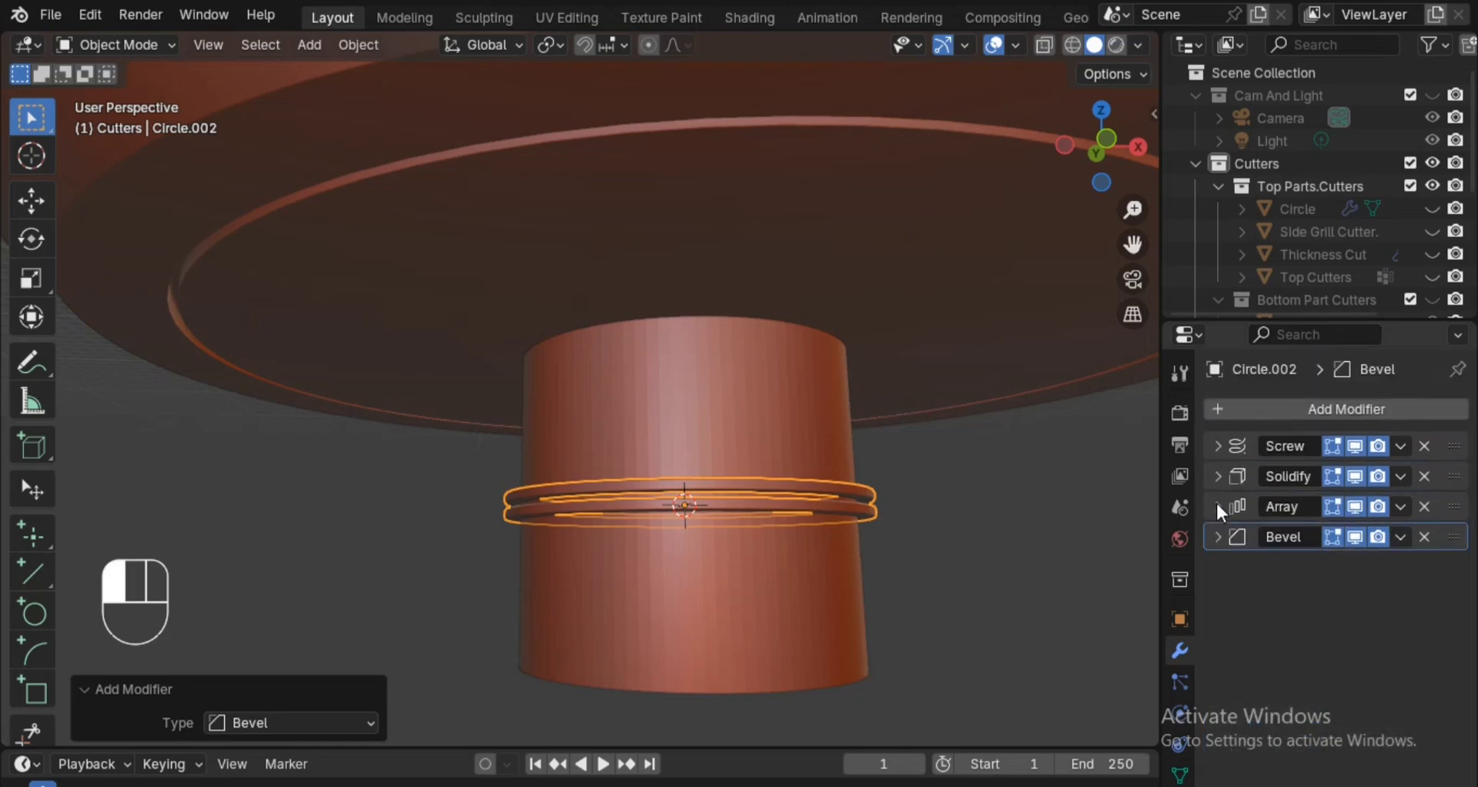
drag(1453, 536, 1452, 505)
ctrl+alt+drag(981, 599, 990, 512)
alt+shift+drag(990, 511, 930, 417)
Set the ring Array's constant offset distance in Z to -0.7 m.
click(1217, 535)
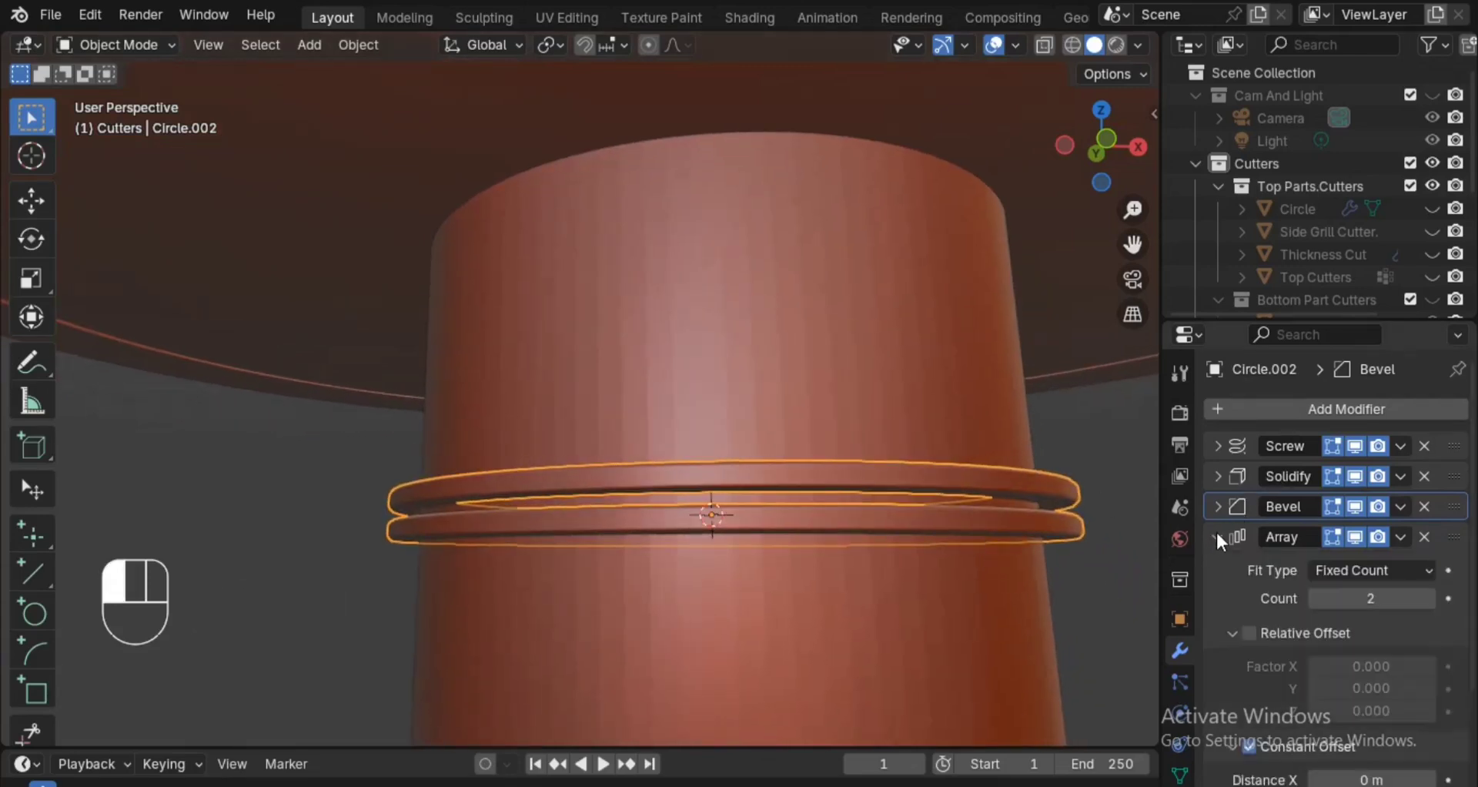
scroll(1404, 675, down, 5)
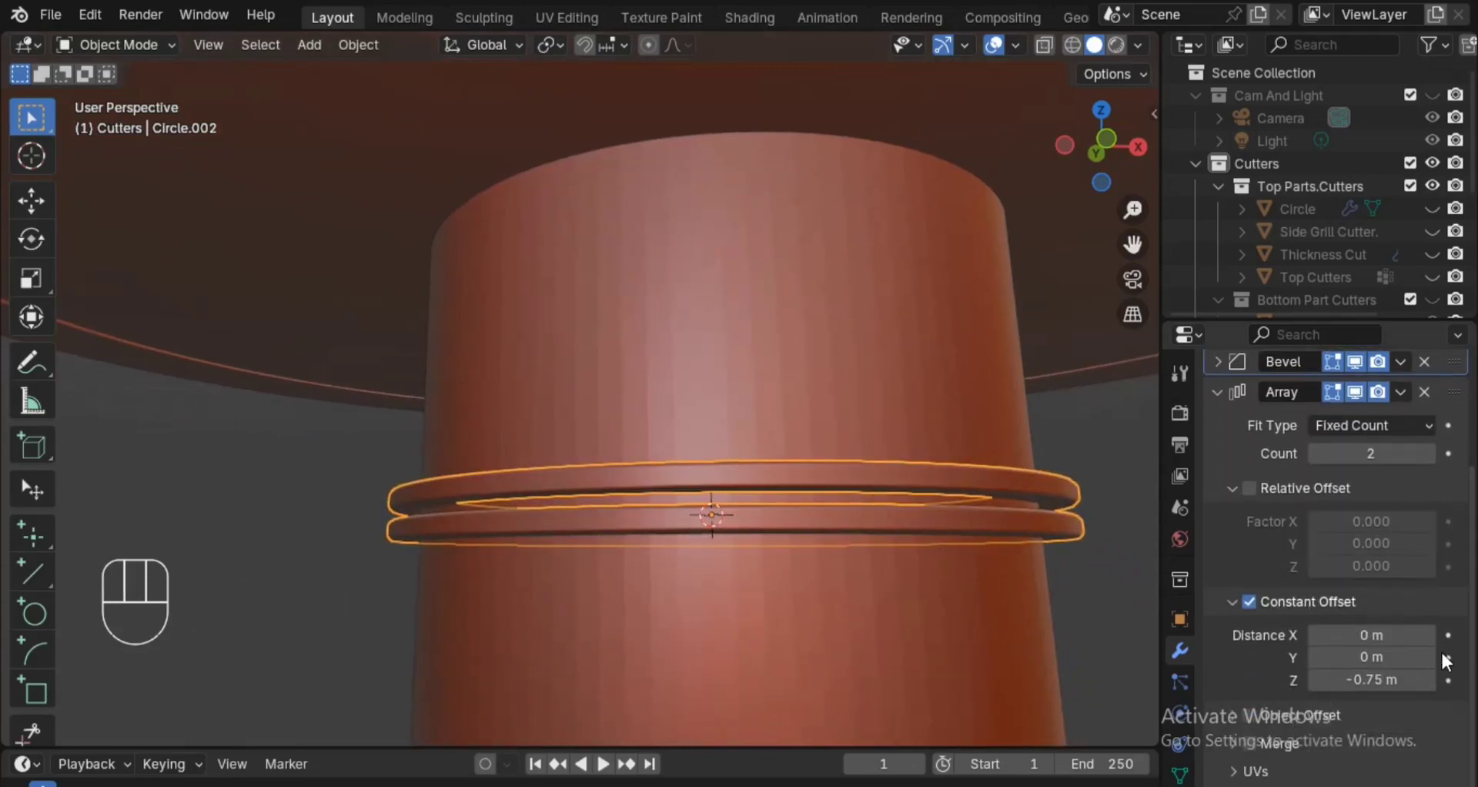
double_click(1403, 675)
key(BackSpace)
key(BackSpace)
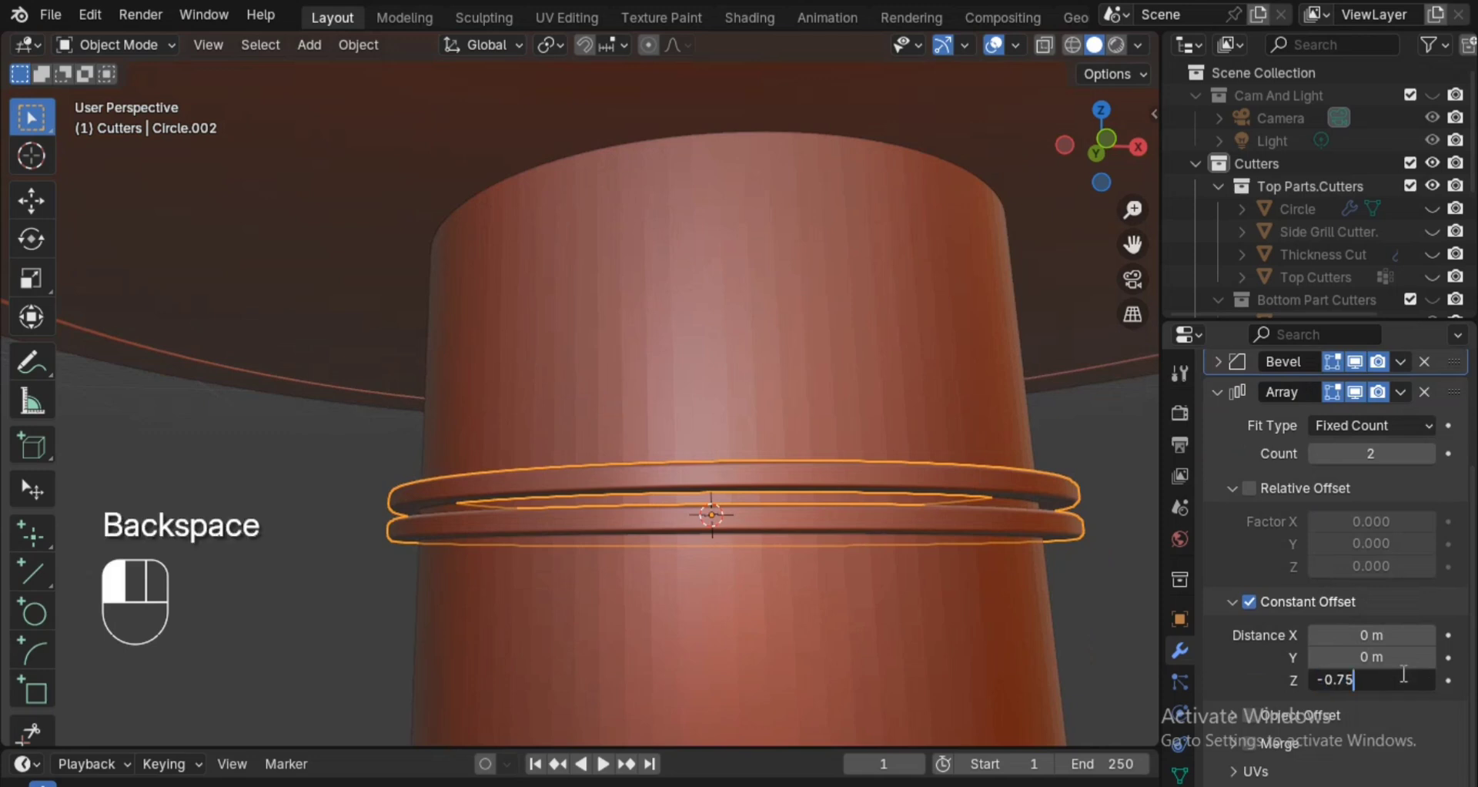
text(5)
click(1084, 536)
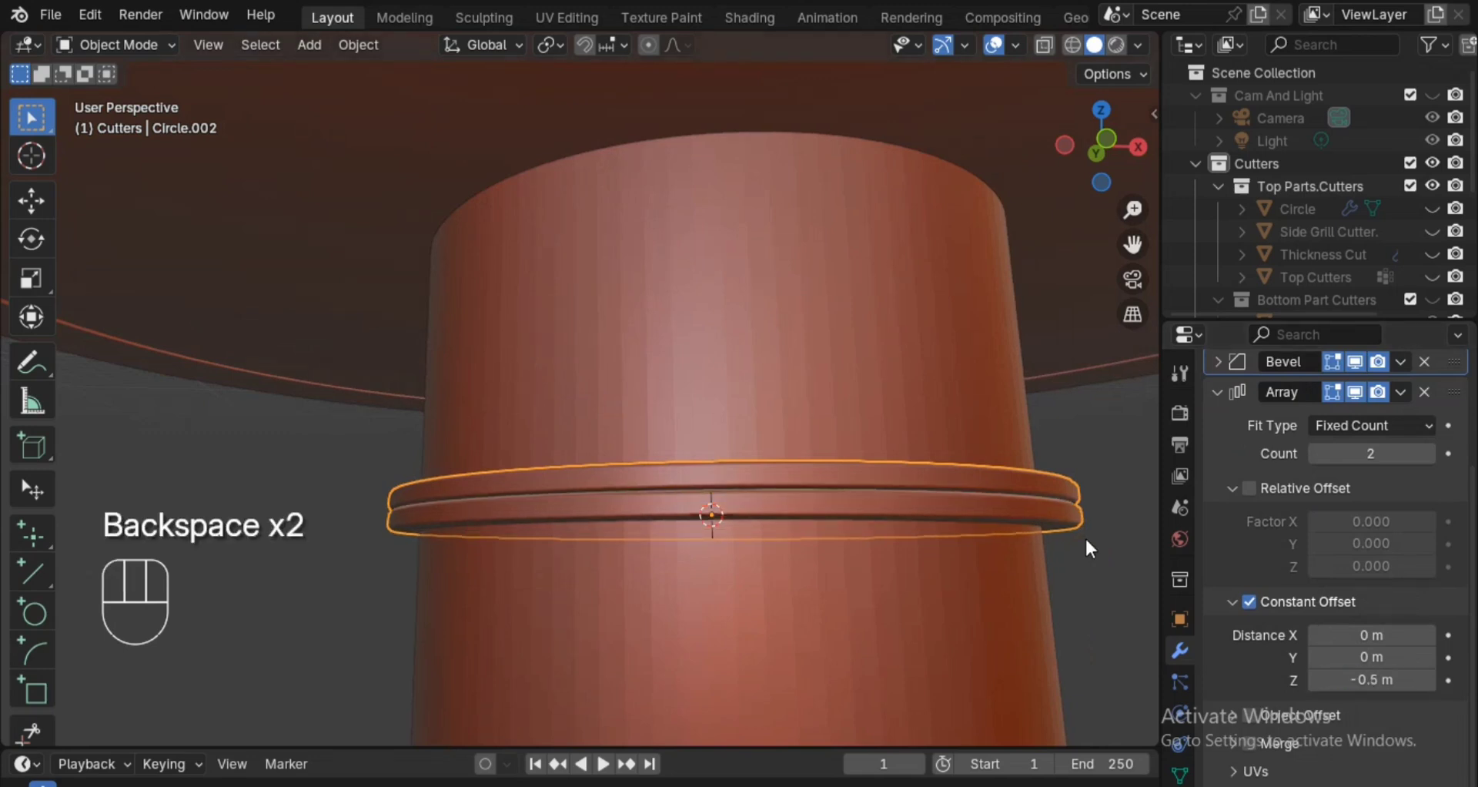
double_click(1392, 680)
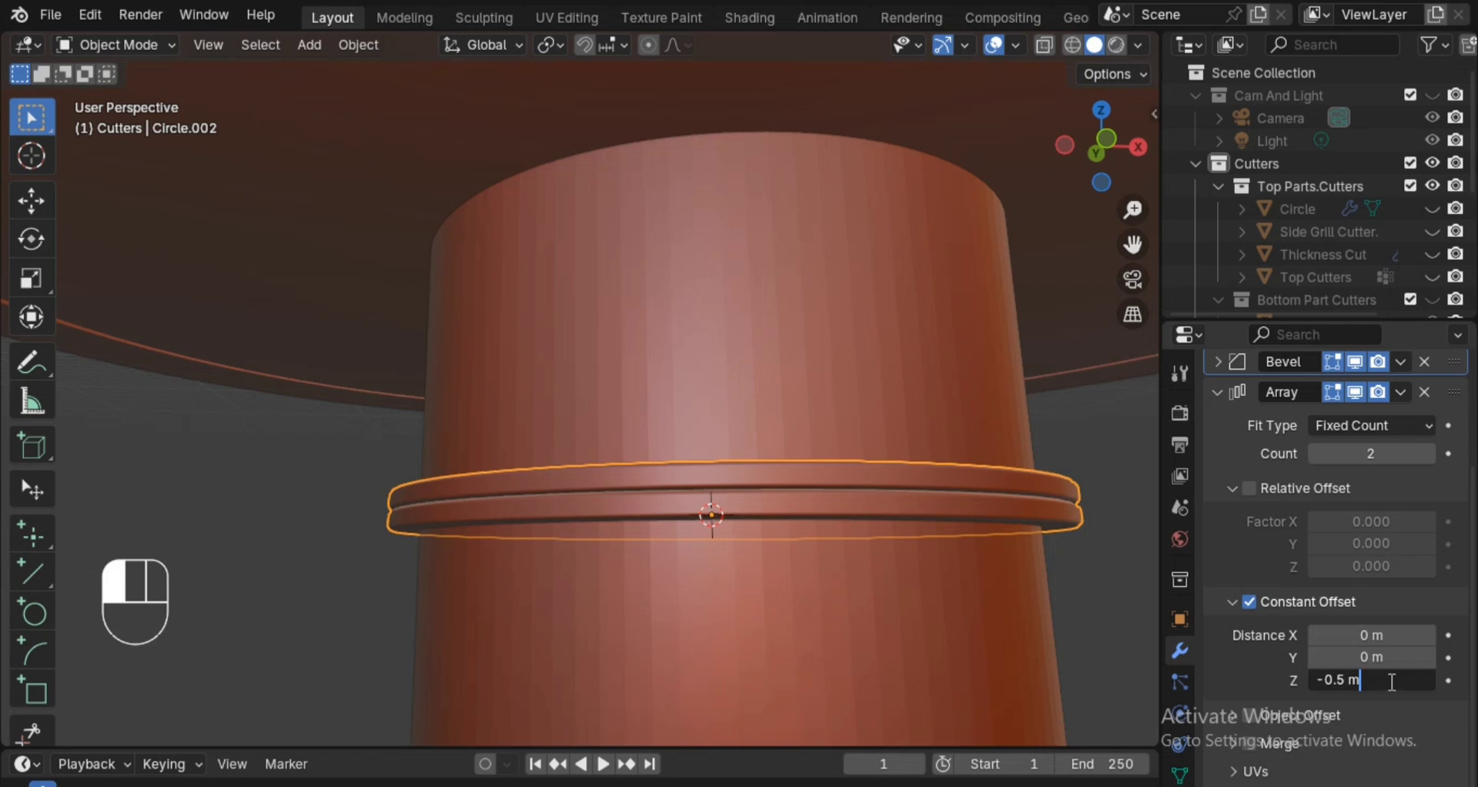
key(BackSpace)
key(BackSpace)
click(967, 449)
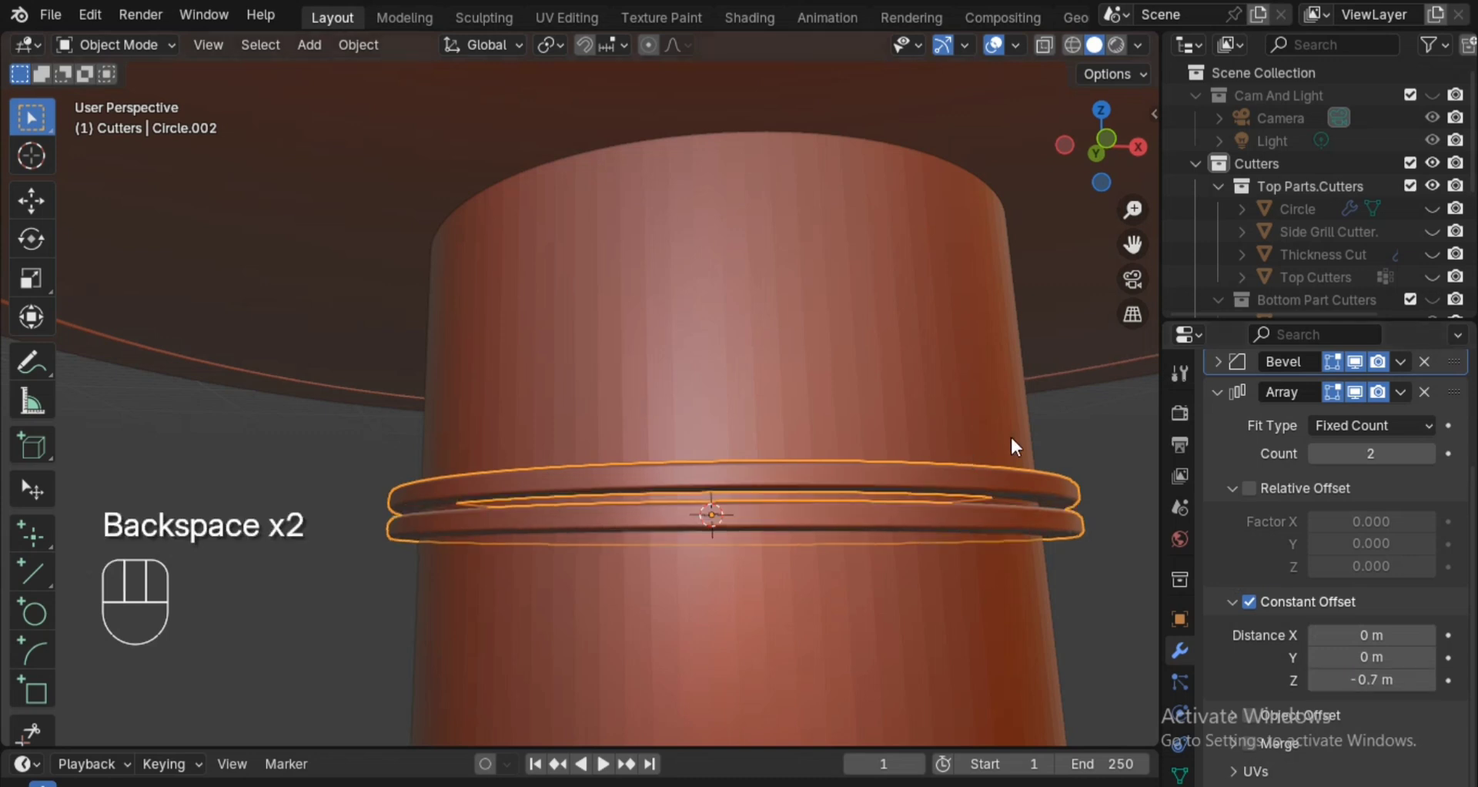
Set the ring Array's count to 8 and save the file.
click(1429, 452)
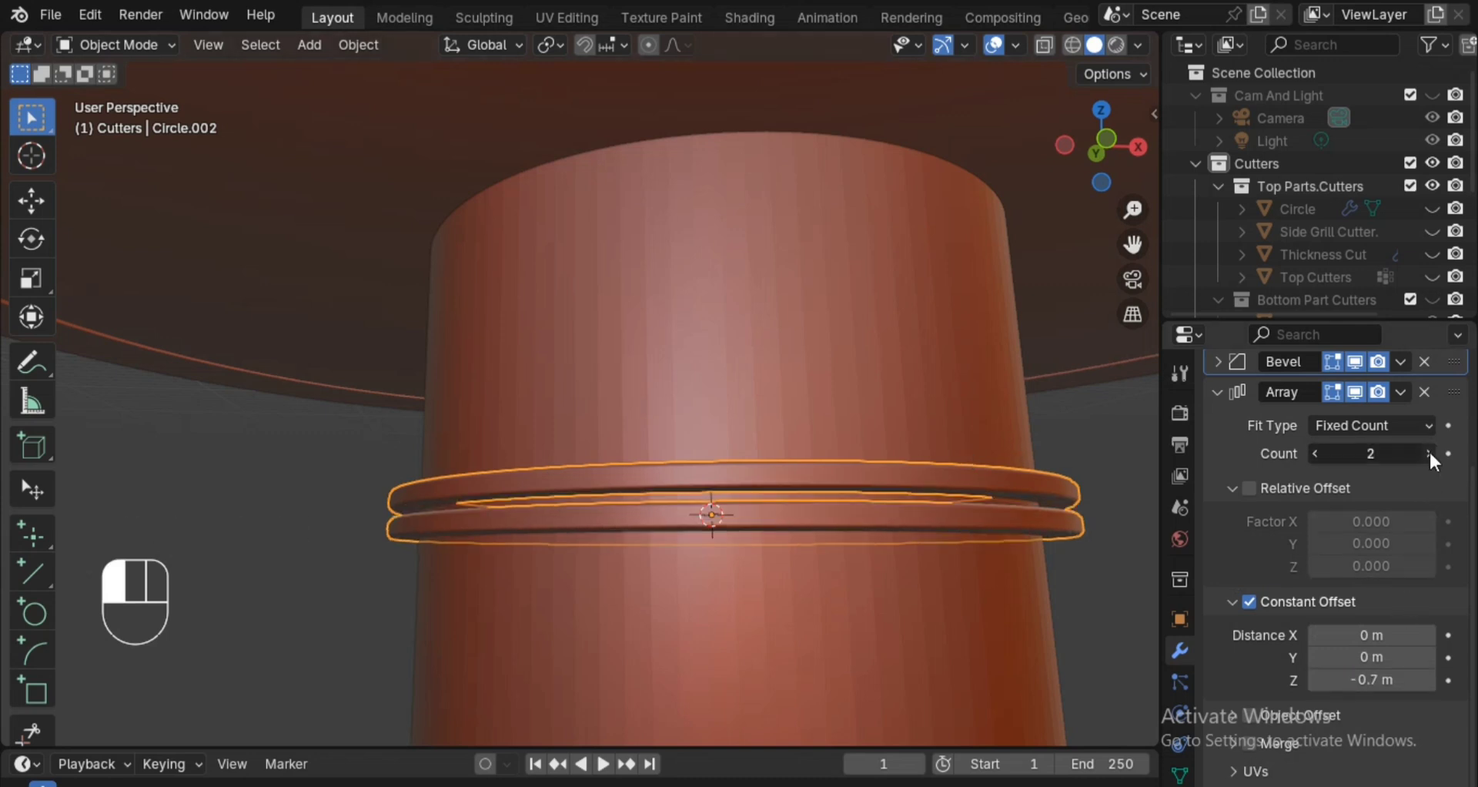
click(1429, 451)
click(1429, 451)
click(1430, 451)
click(1429, 451)
click(1429, 452)
ctrl+alt+drag(830, 344, 851, 379)
click(853, 501)
key(ctrl+s)
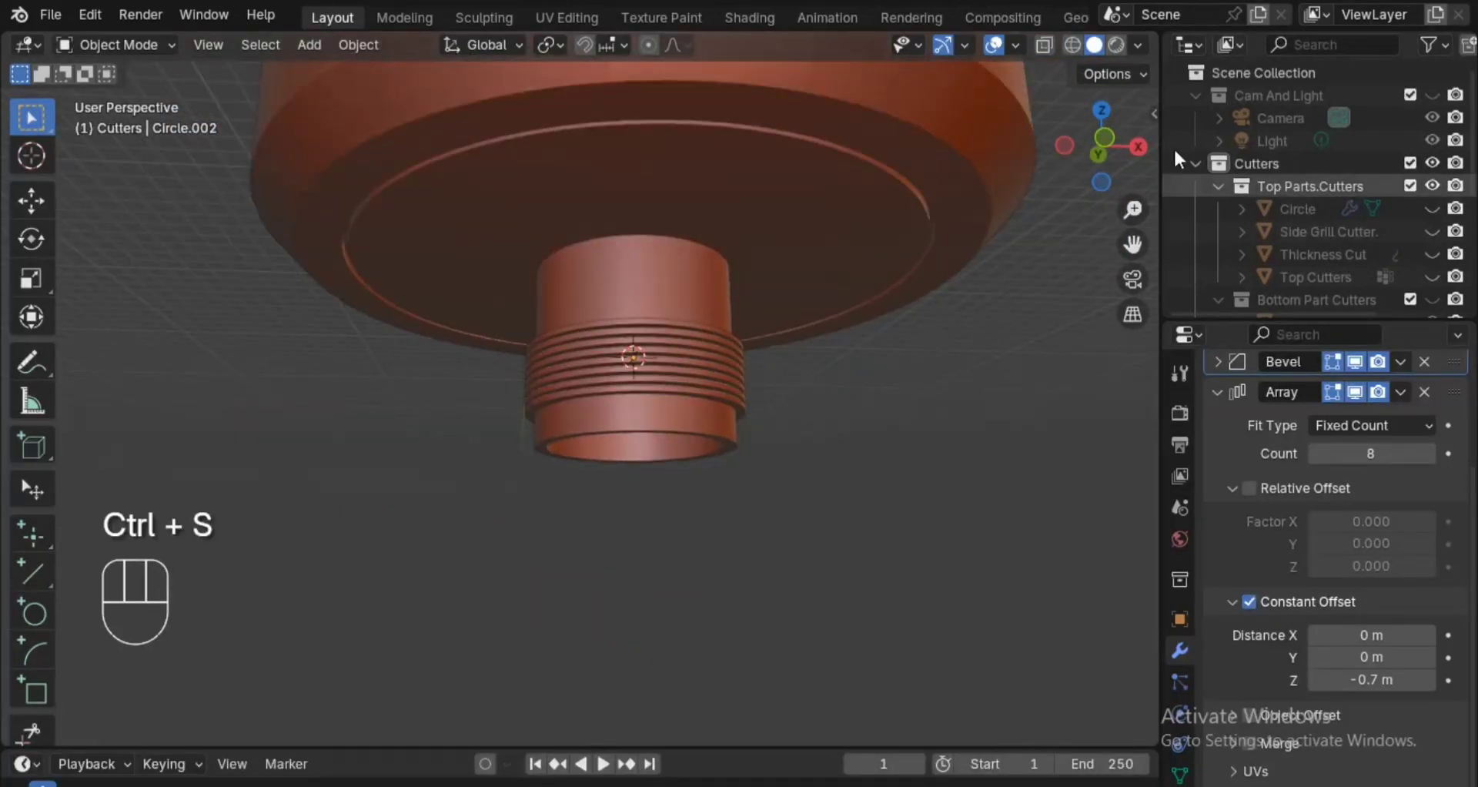
In front view, move the stacked rings up along Z to the middle of the cylinder and save the file.
click(1117, 123)
alt+shift+drag(861, 489, 866, 361)
alt+shift+drag(865, 362, 829, 469)
click(819, 449)
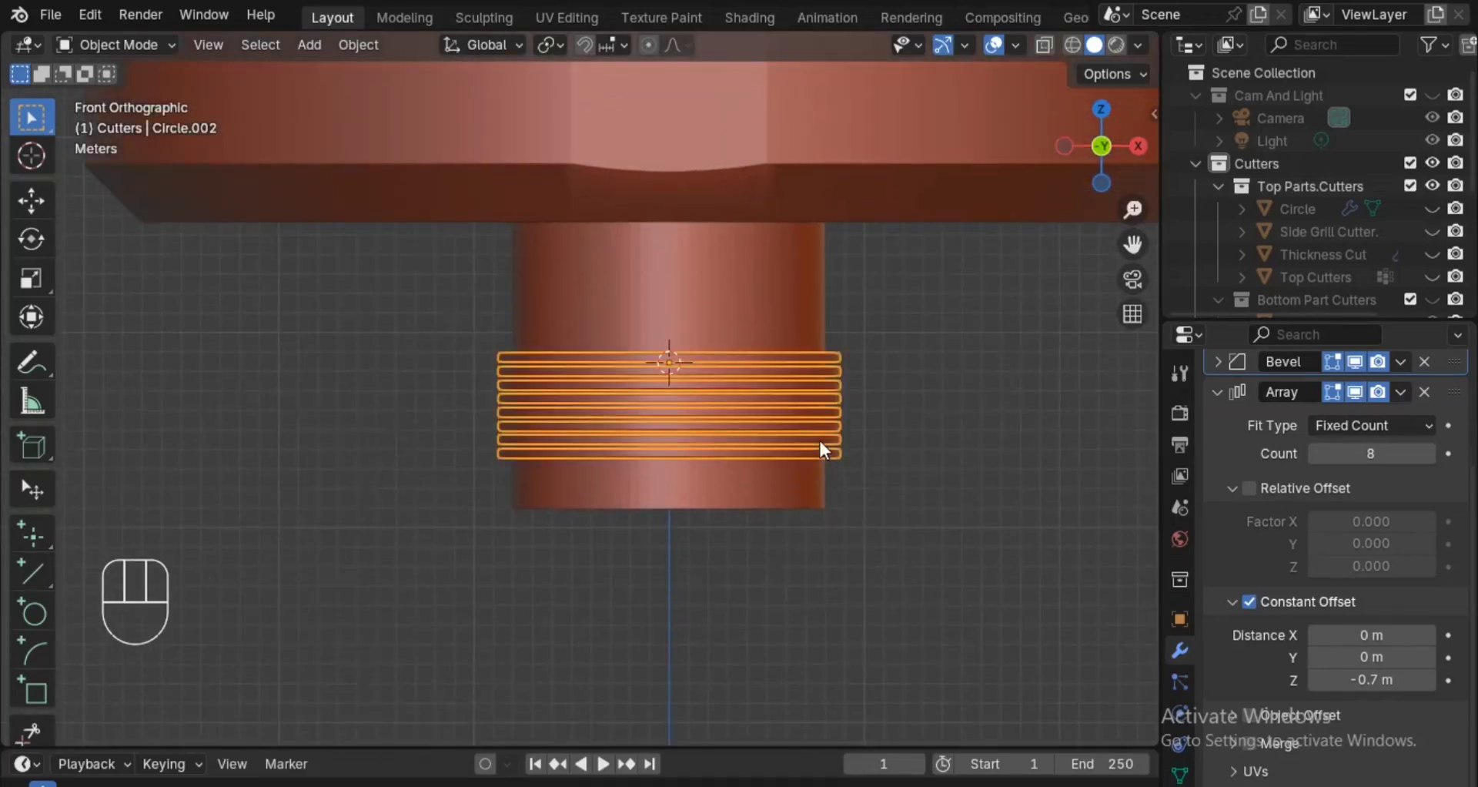
key(g)
key(z)
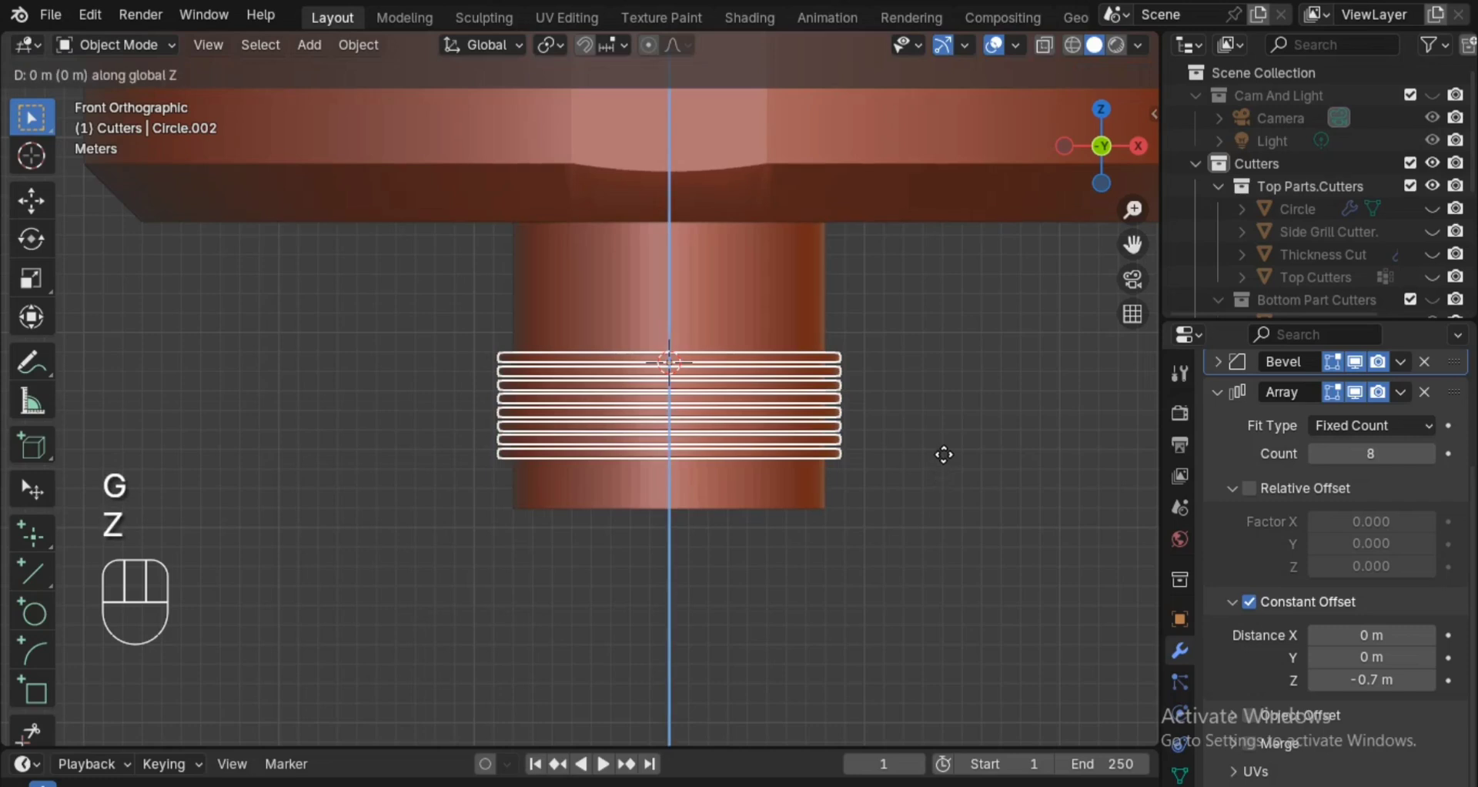
click(944, 450)
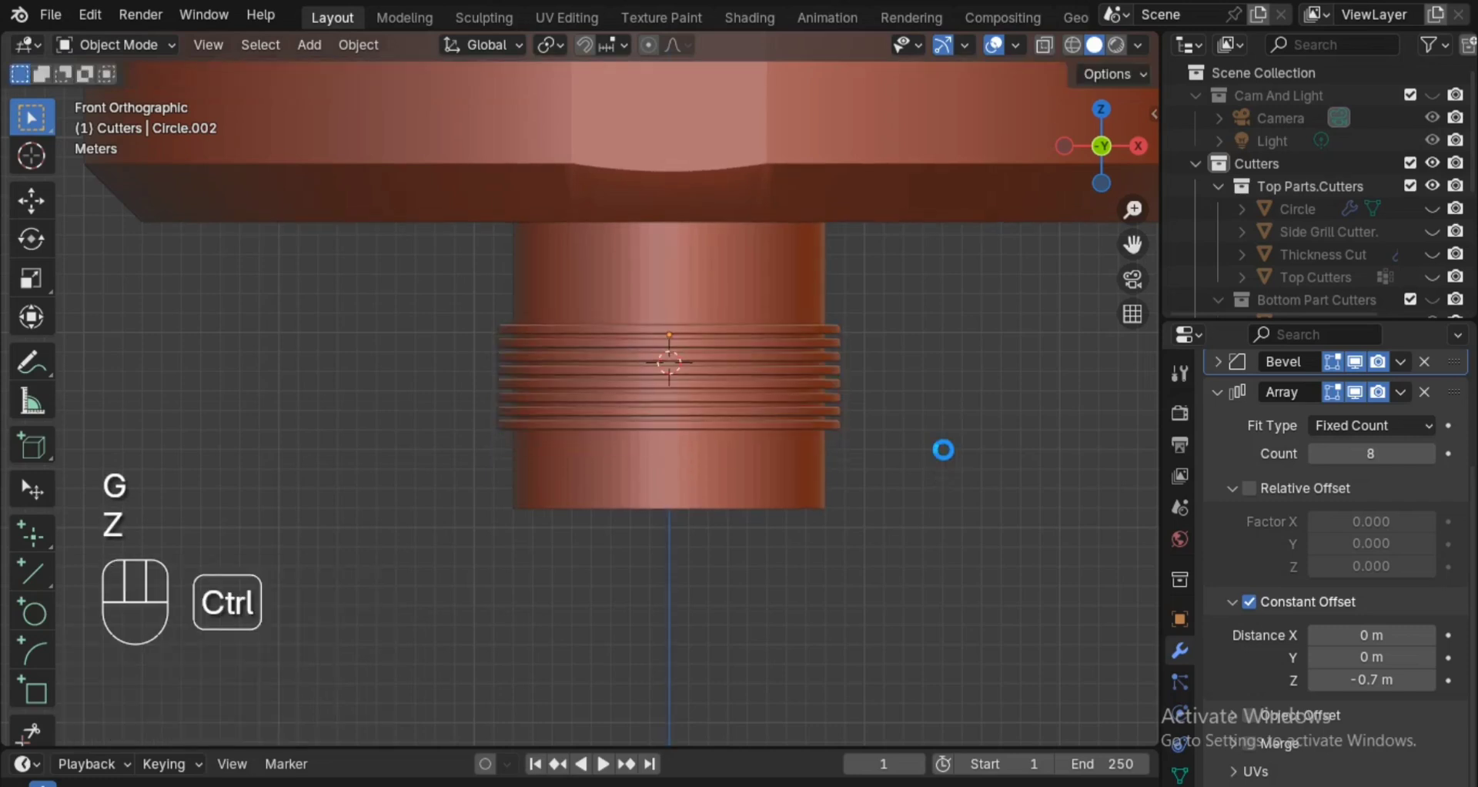
scroll(931, 478, up, 1)
key(ctrl+s)
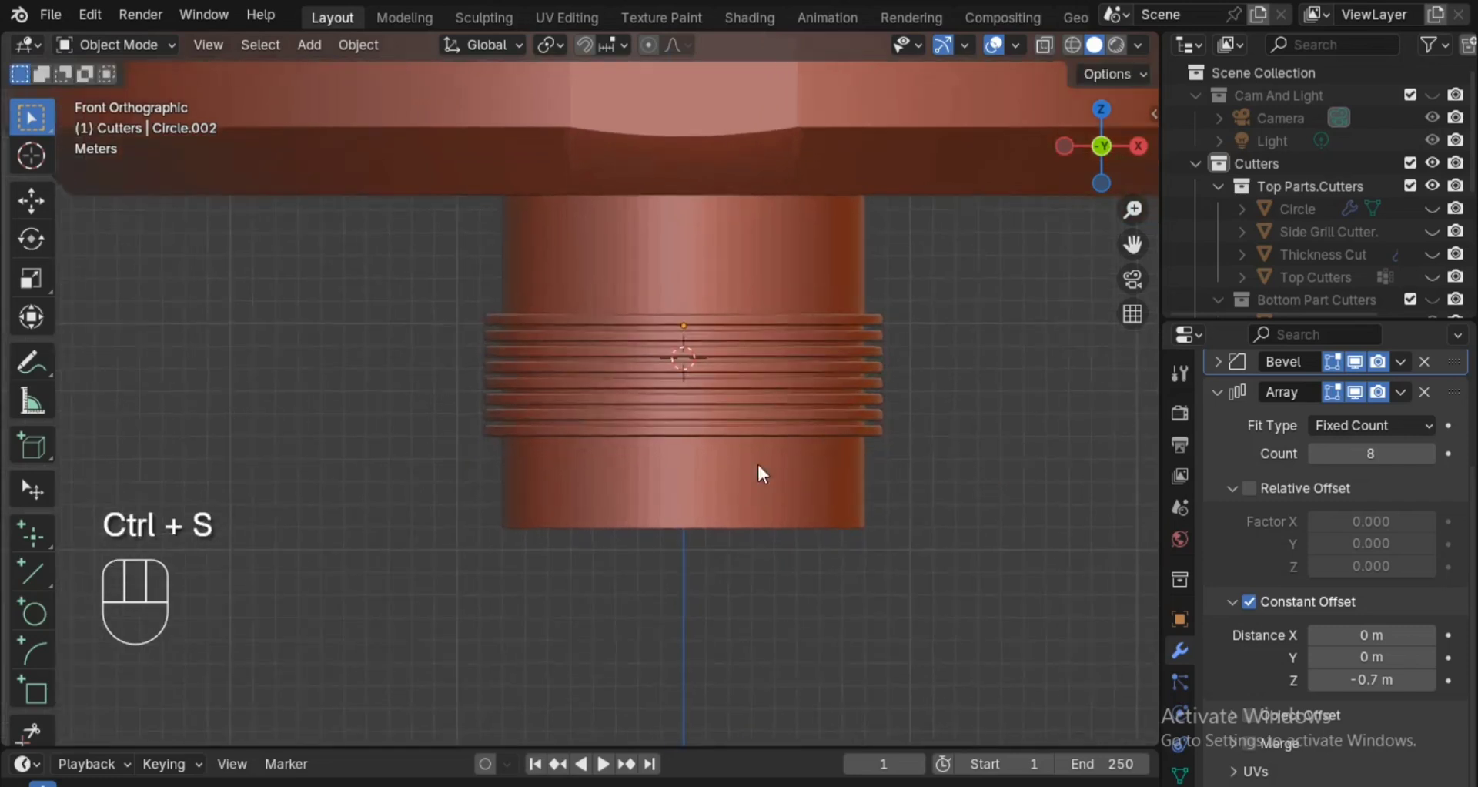
Apply Shade Auto Smooth at 30° to the hollow cylinder and save the file.
click(698, 490)
key(space)
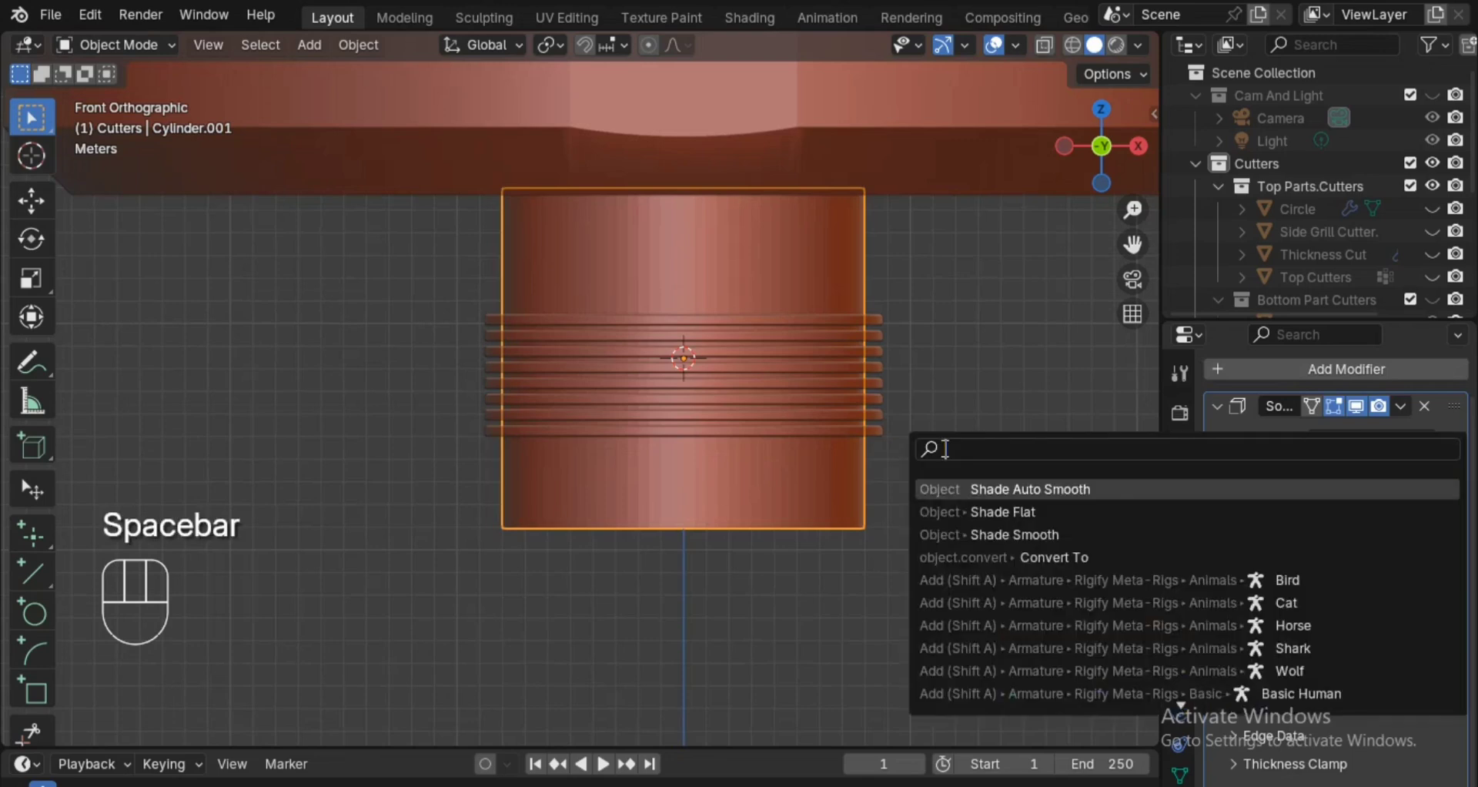
click(988, 490)
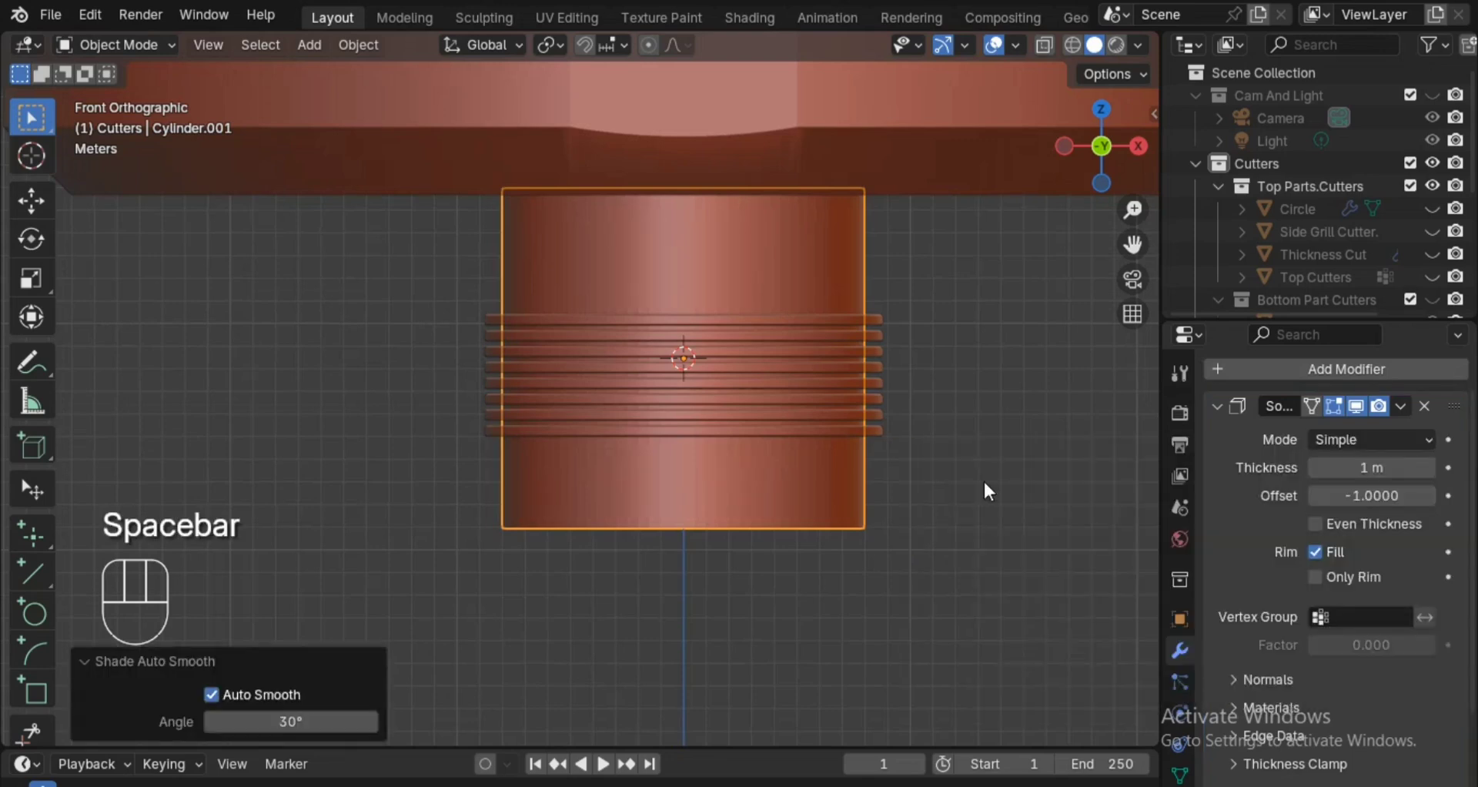
ctrl+click(986, 490)
ctrl+alt+drag(909, 382, 923, 548)
alt+shift+drag(901, 479, 904, 495)
ctrl+alt+drag(905, 532, 908, 416)
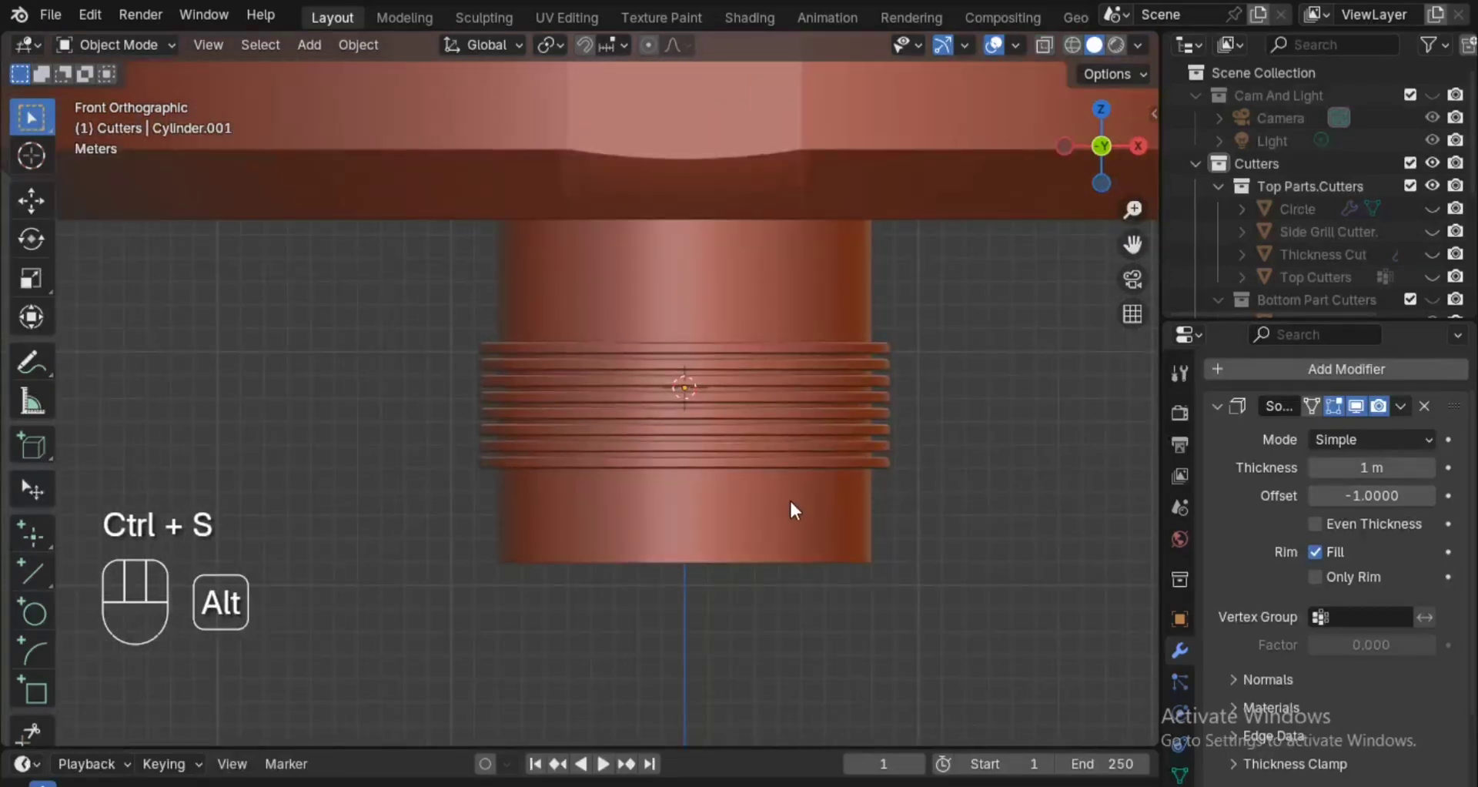
click(726, 533)
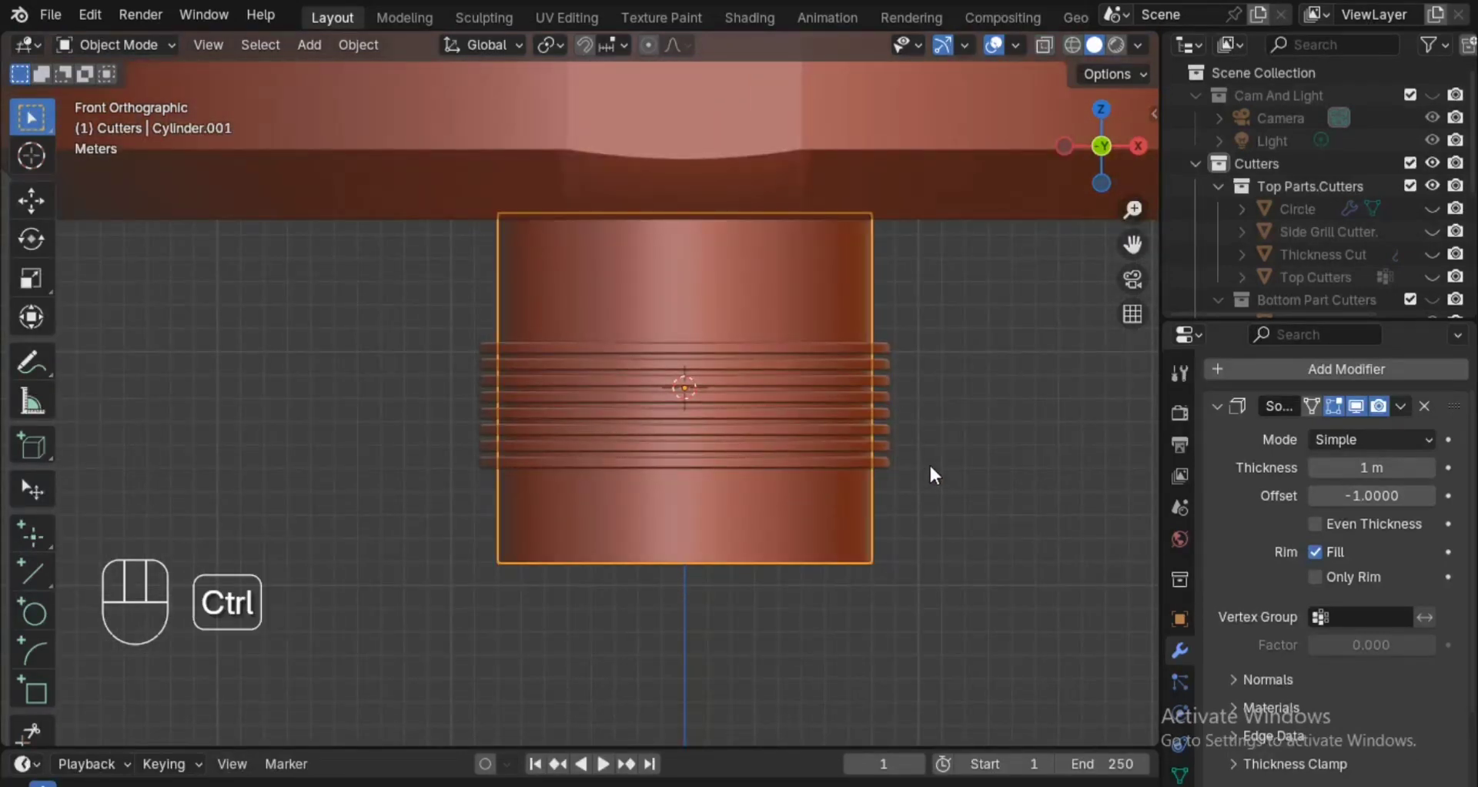
key(shift+a)
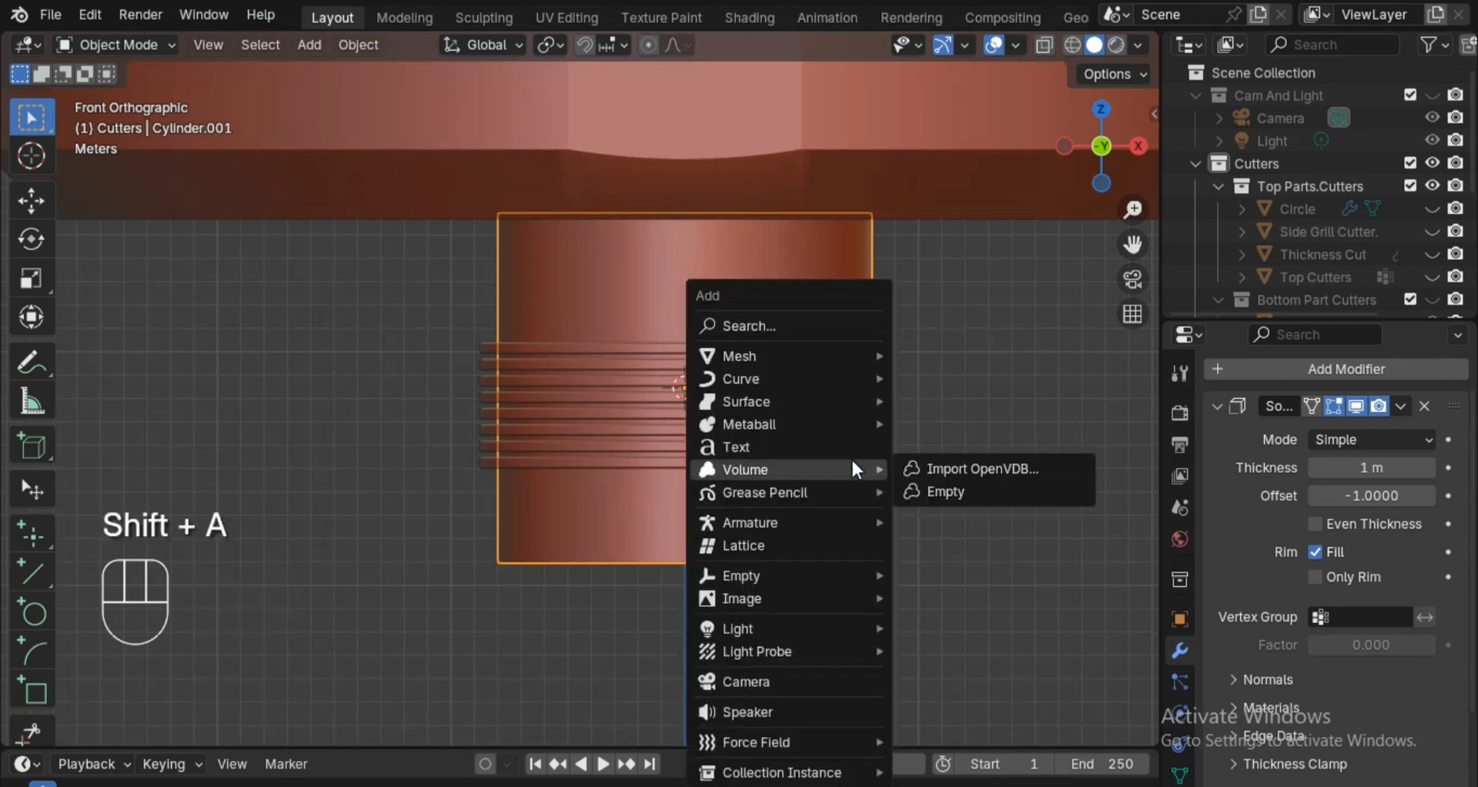
mouse_move(797, 359)
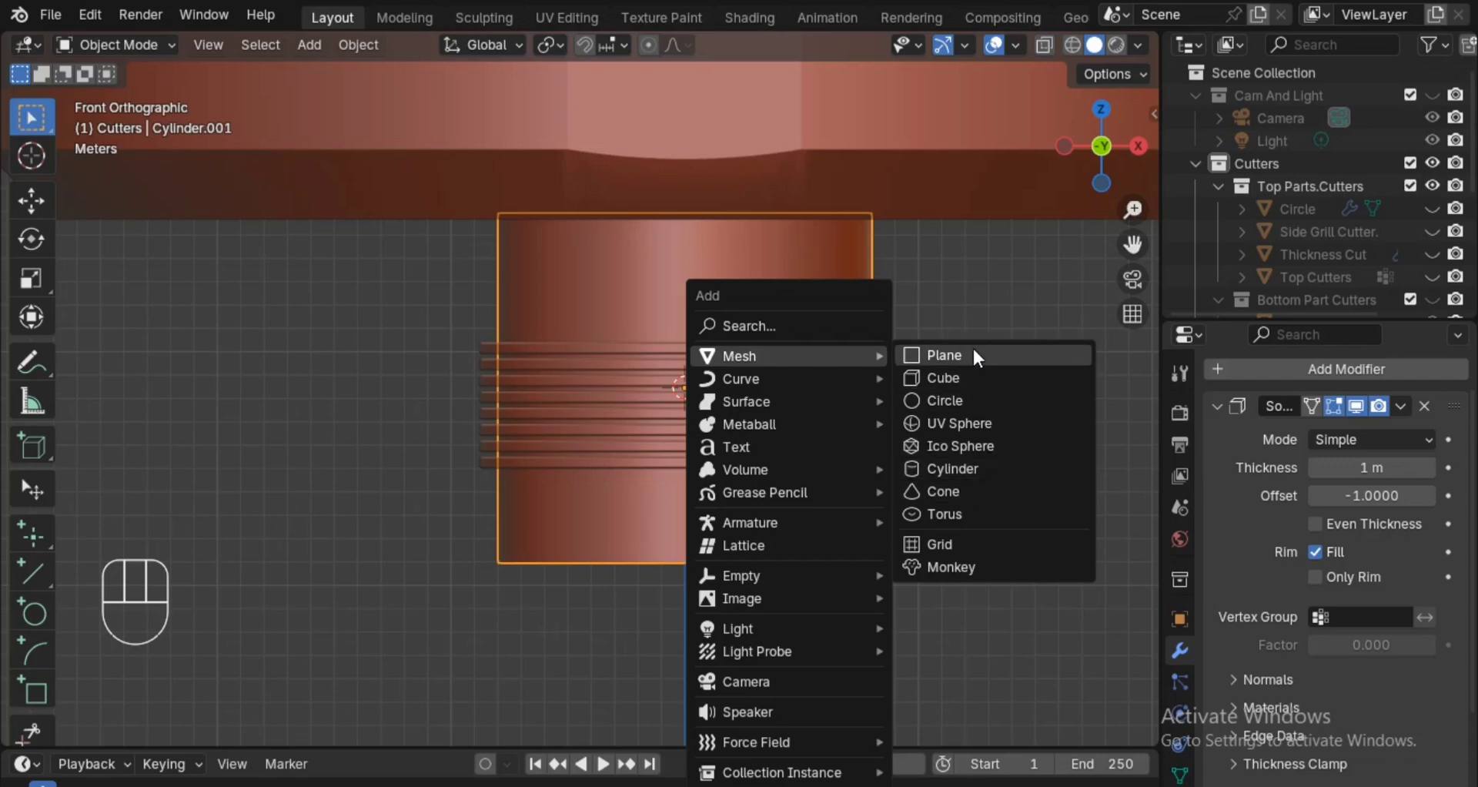
click(960, 397)
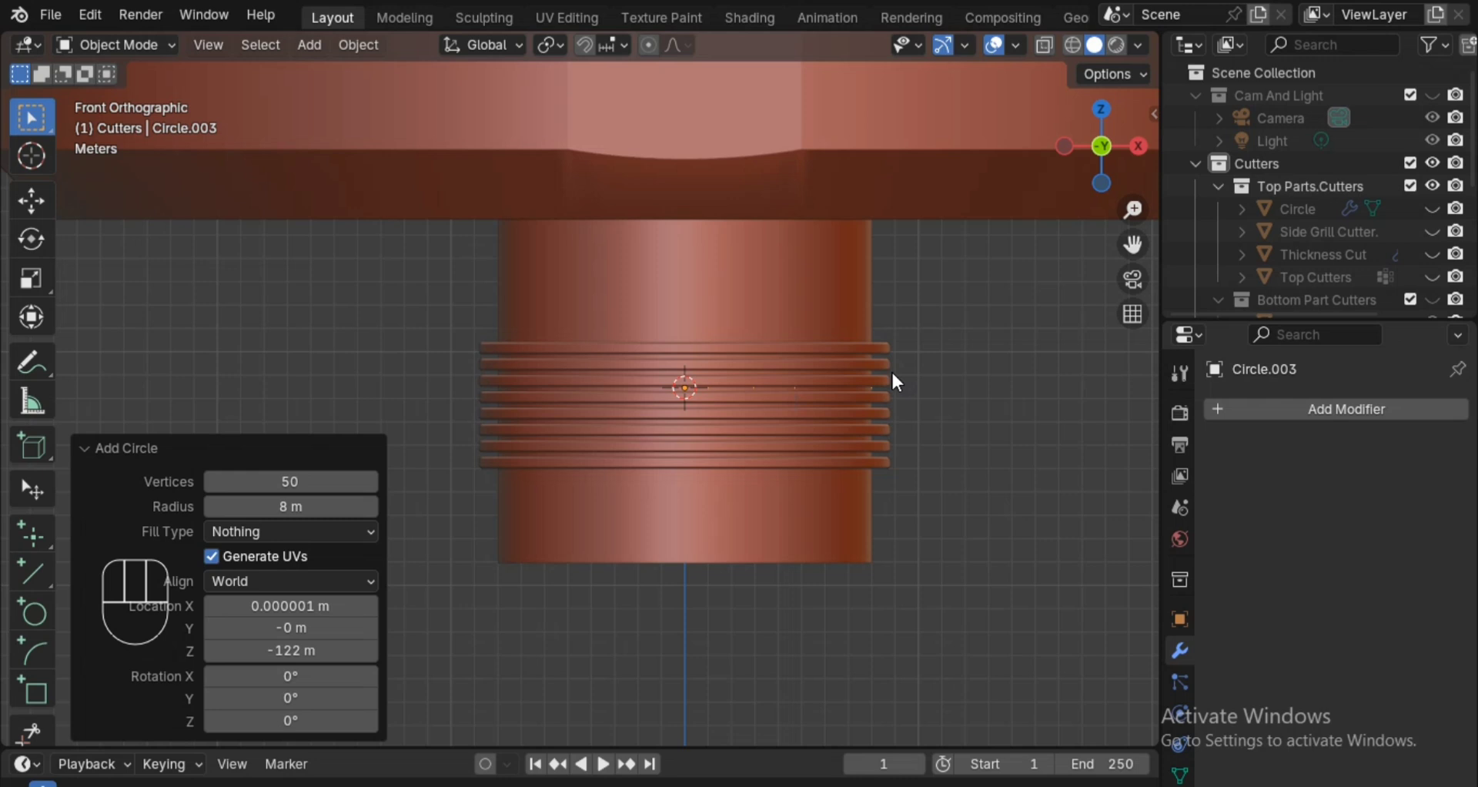
key(x)
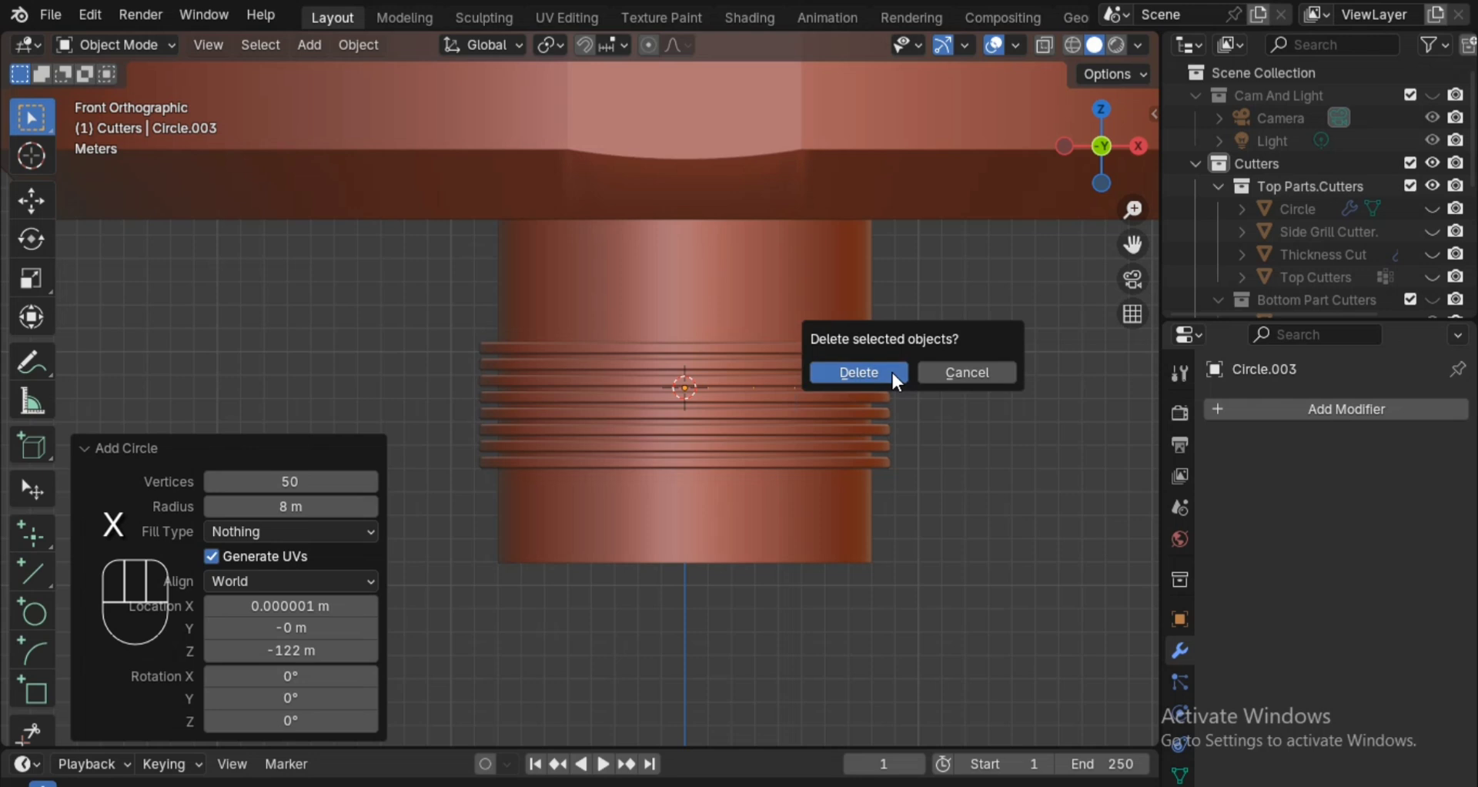
click(893, 373)
Add a 2 m mesh plane on the cylinder's front below the rings and rotate it 90° about X.
key(shift+a)
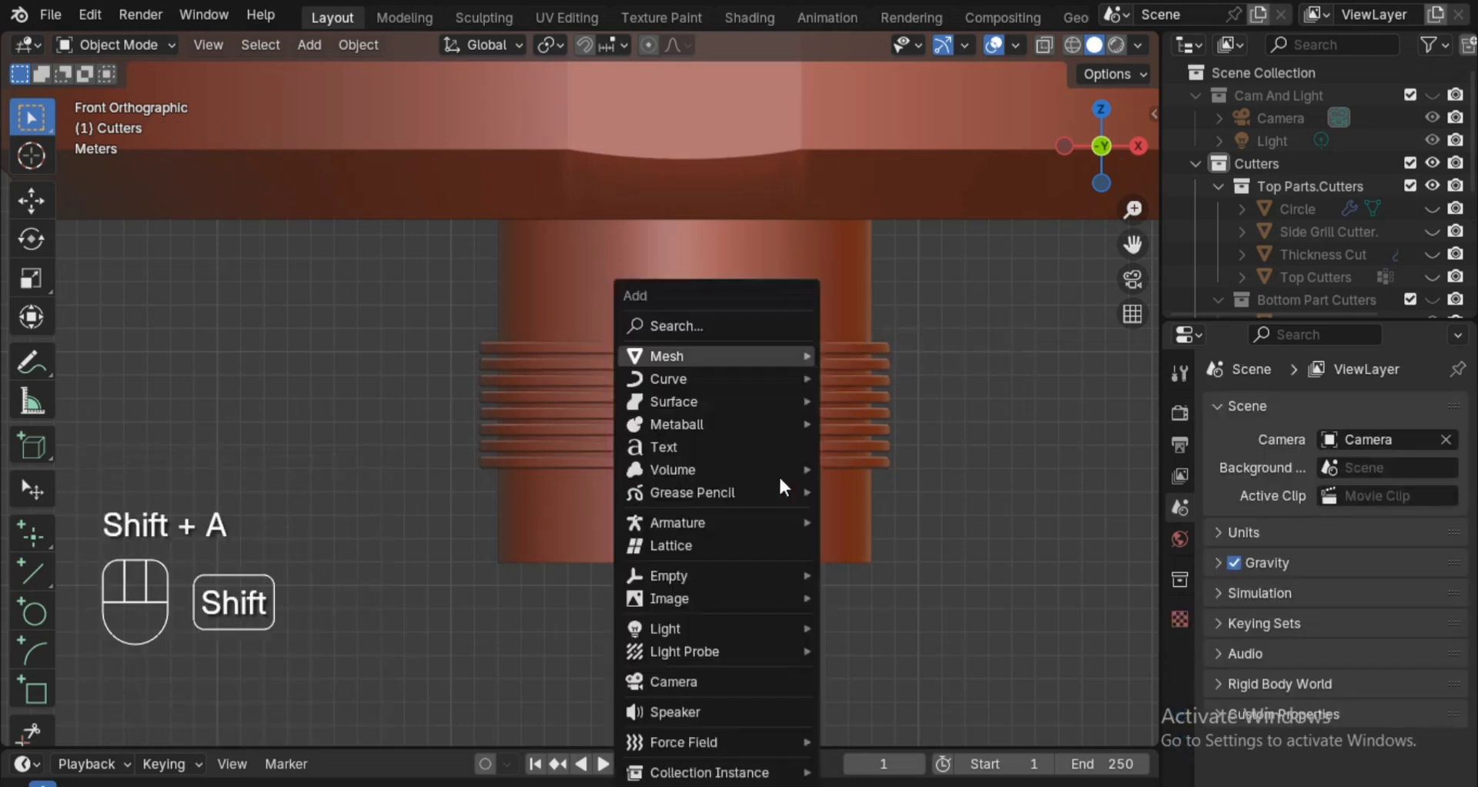
mouse_move(742, 354)
click(984, 370)
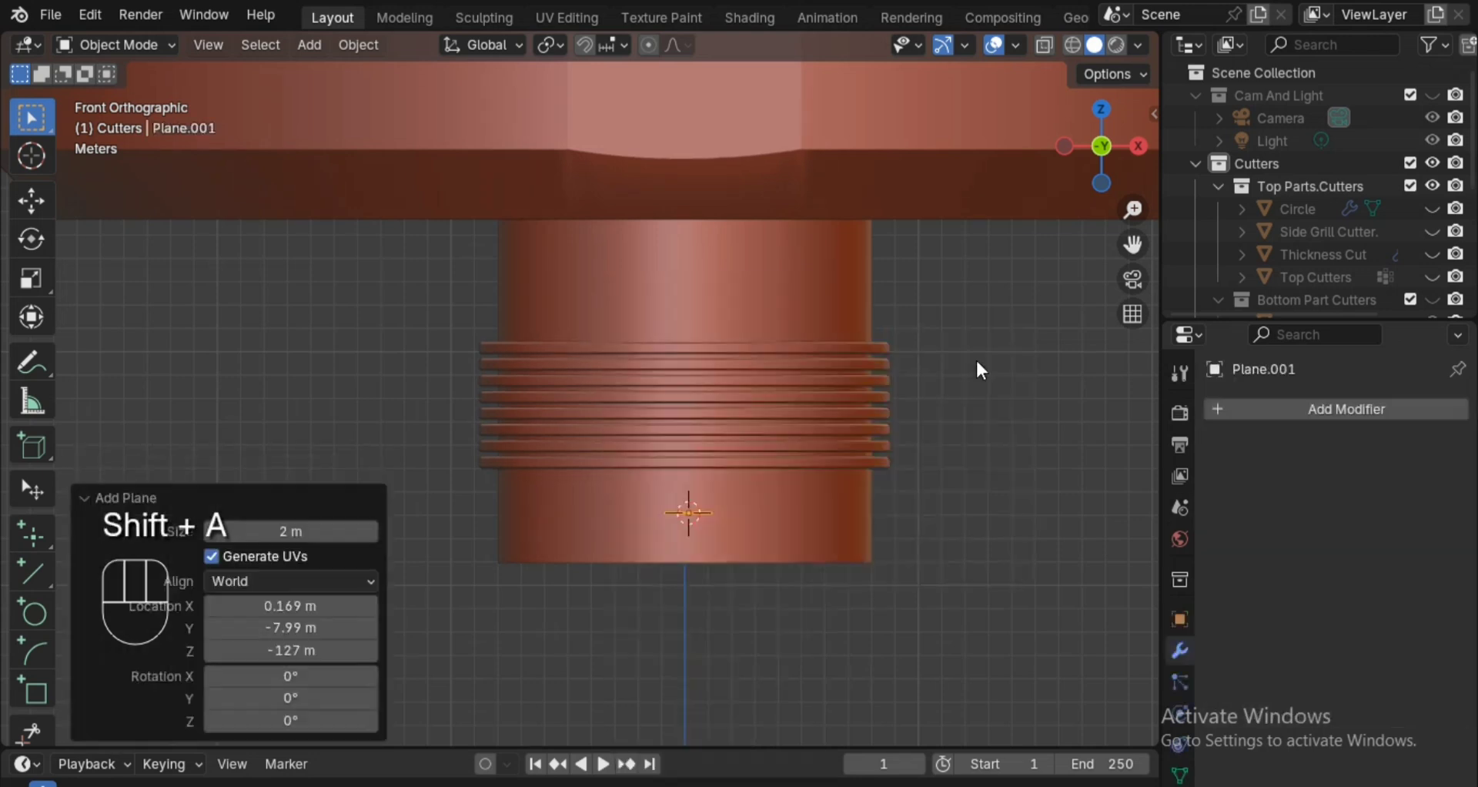
key(r)
key(x)
key(9)
key(0)
click(952, 448)
Scale the plane by 2 along the X axis.
key(s)
key(x)
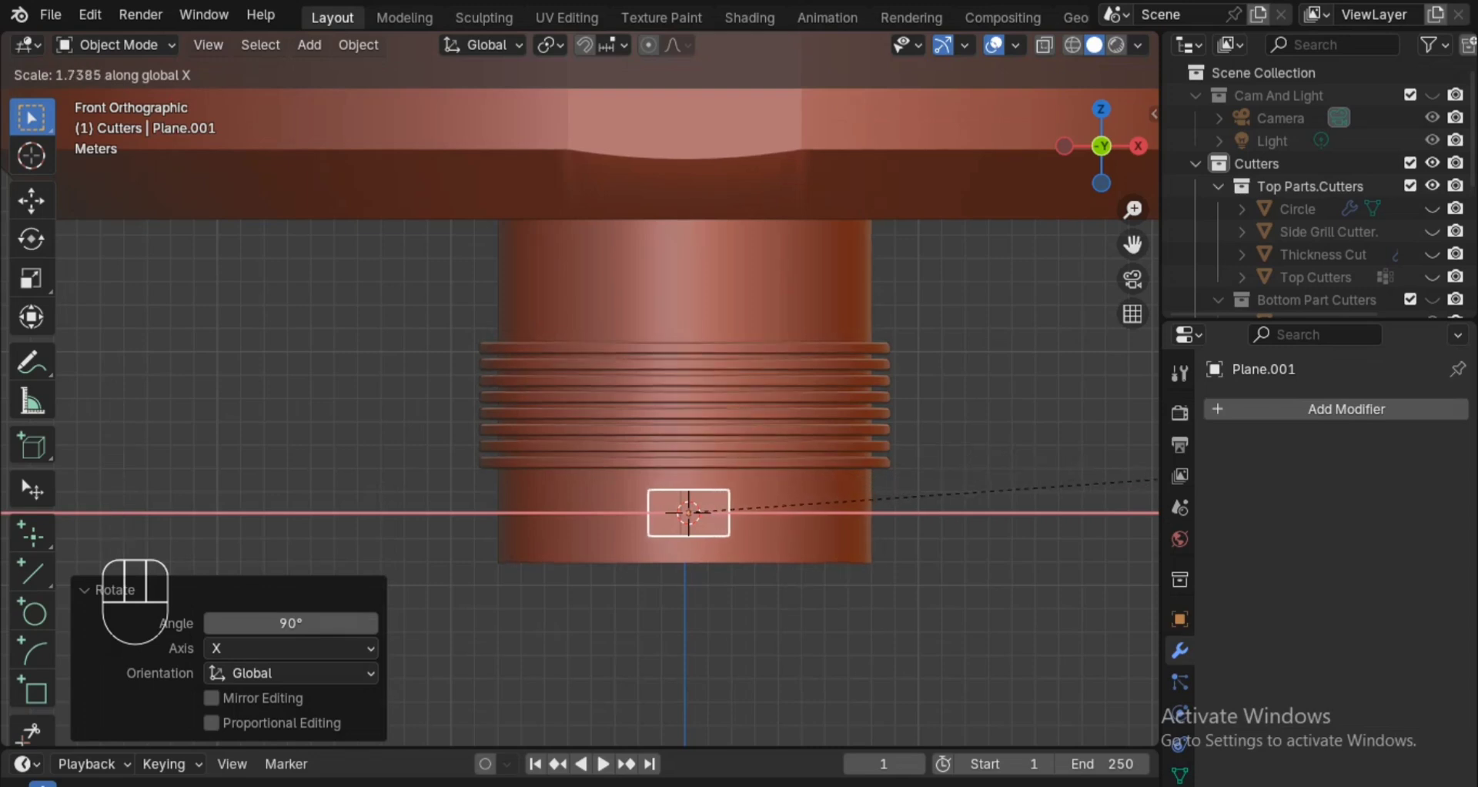
key(2)
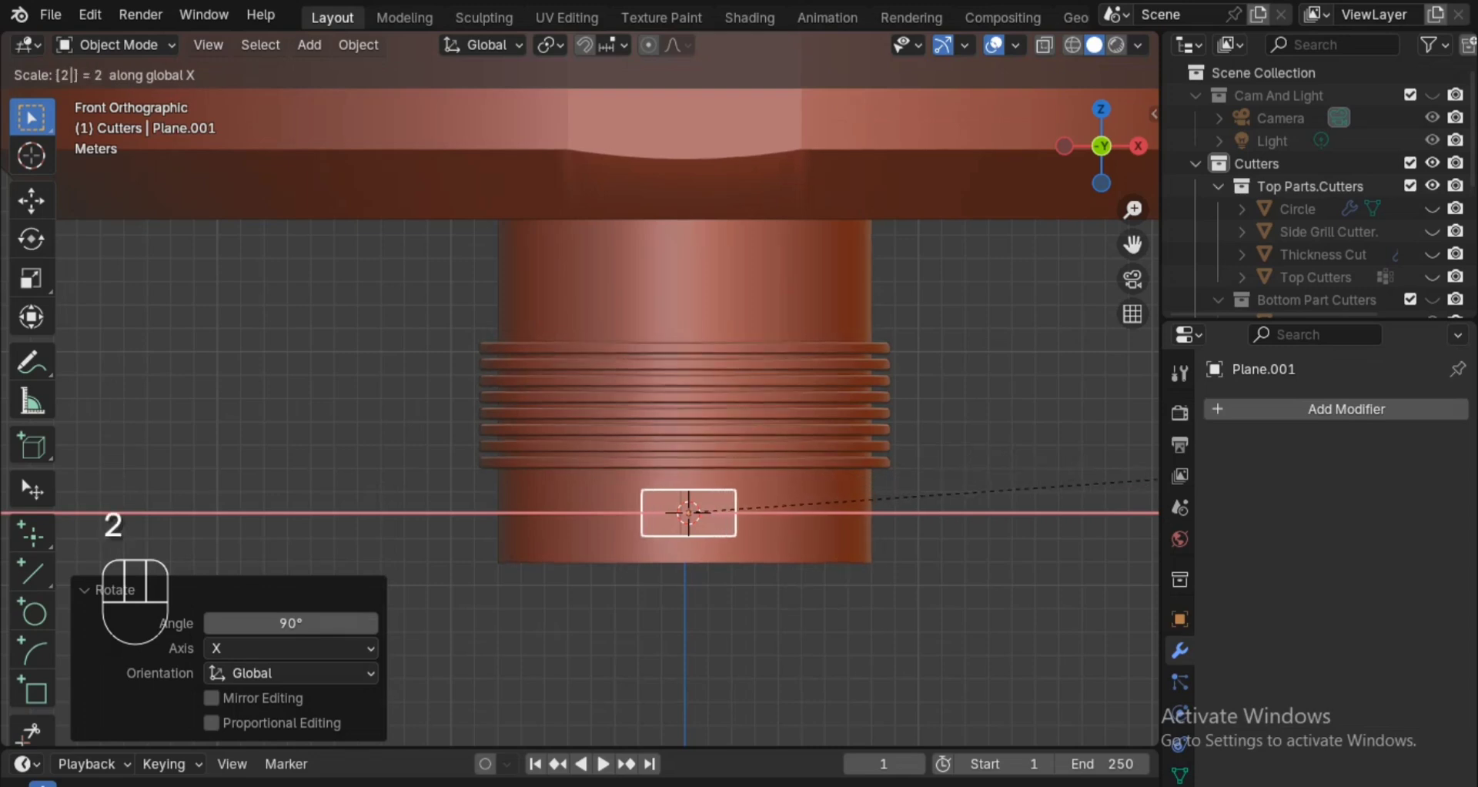
click(101, 468)
click(1309, 403)
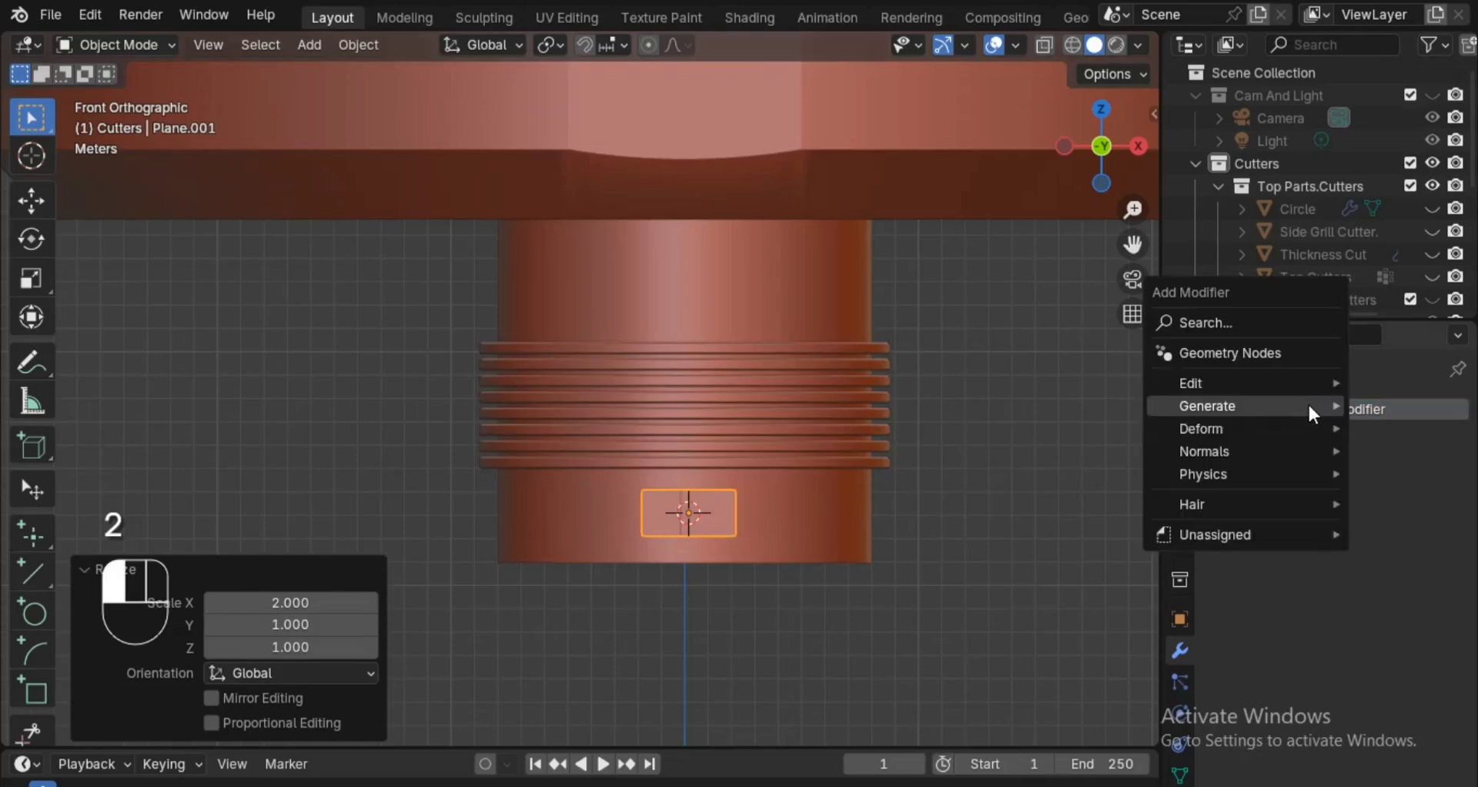
key(ctrl+a)
click(744, 444)
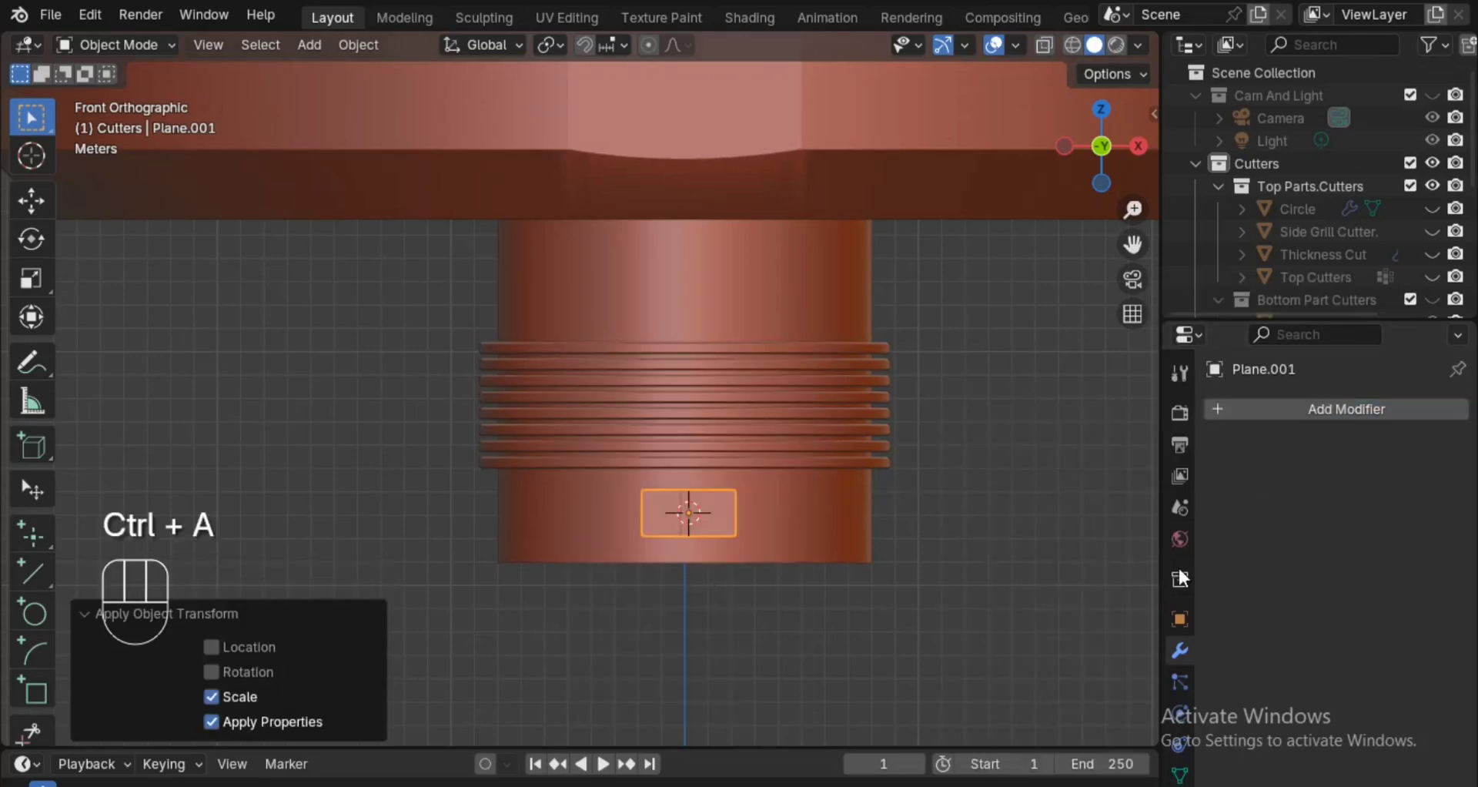
click(1272, 410)
mouse_move(1249, 408)
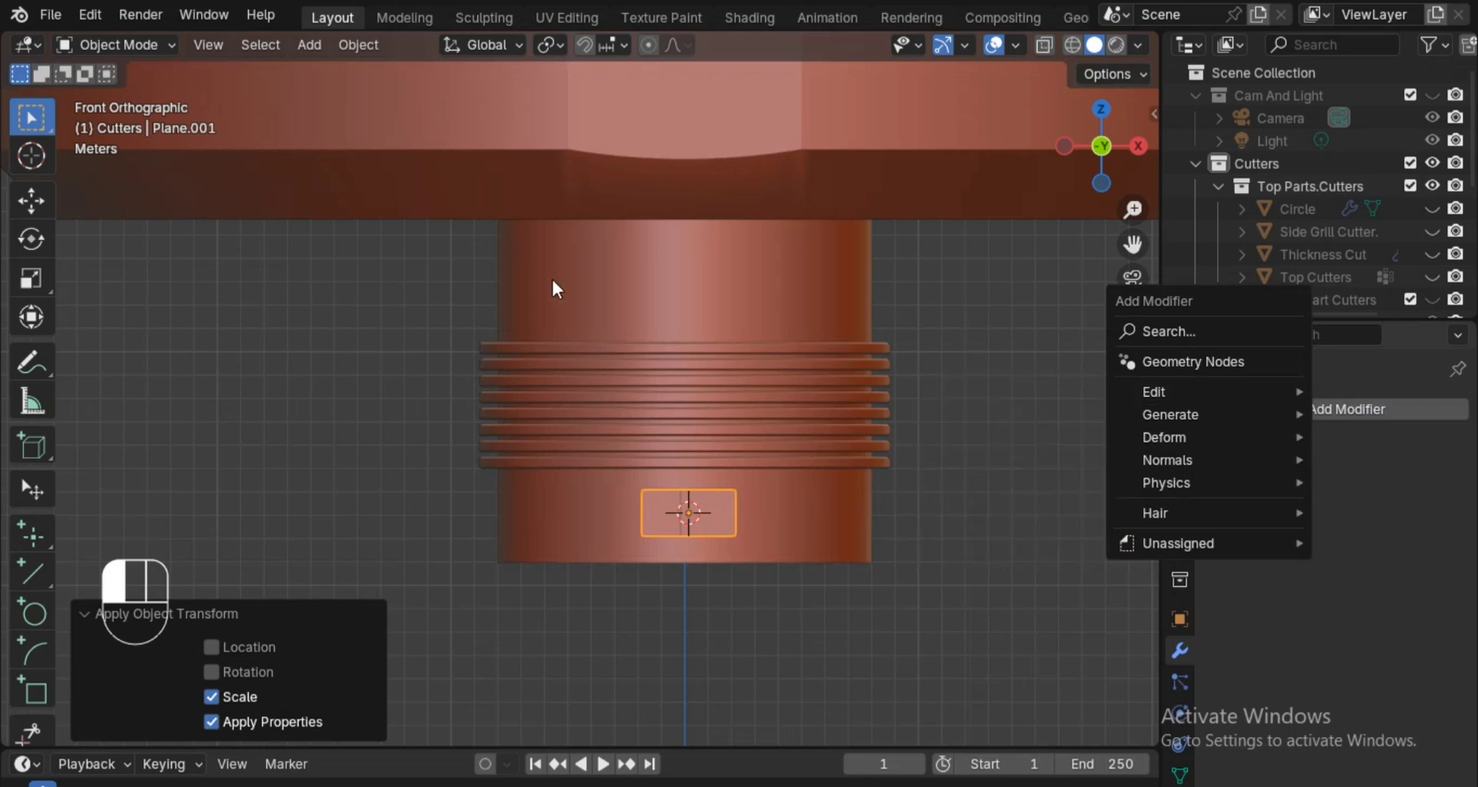
key(ctrl+z)
Add a Bevel modifier to the plane, affecting Vertices with an amount of 0.28 m.
click(1219, 410)
mouse_move(1224, 413)
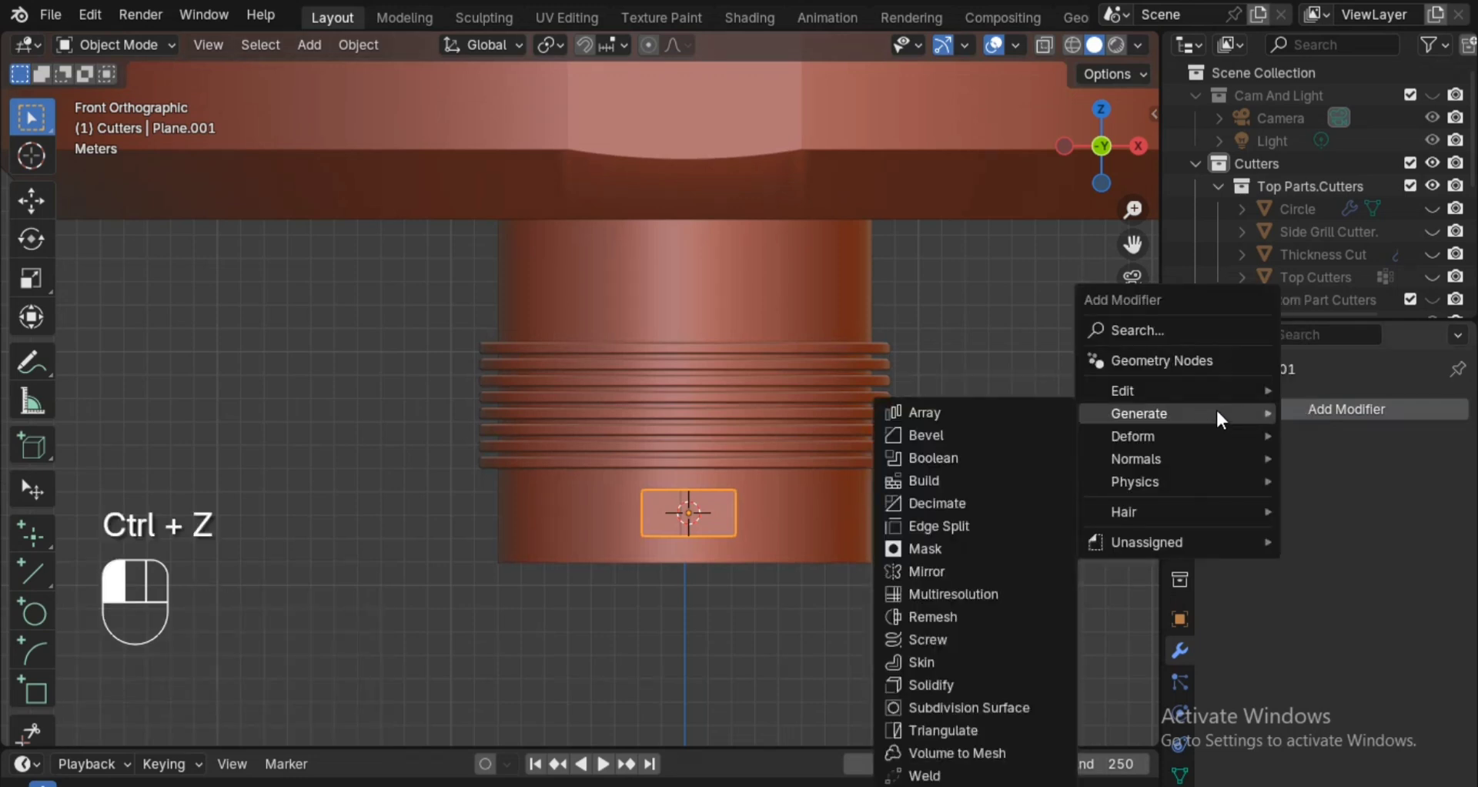
click(1003, 432)
scroll(928, 539, up, 4)
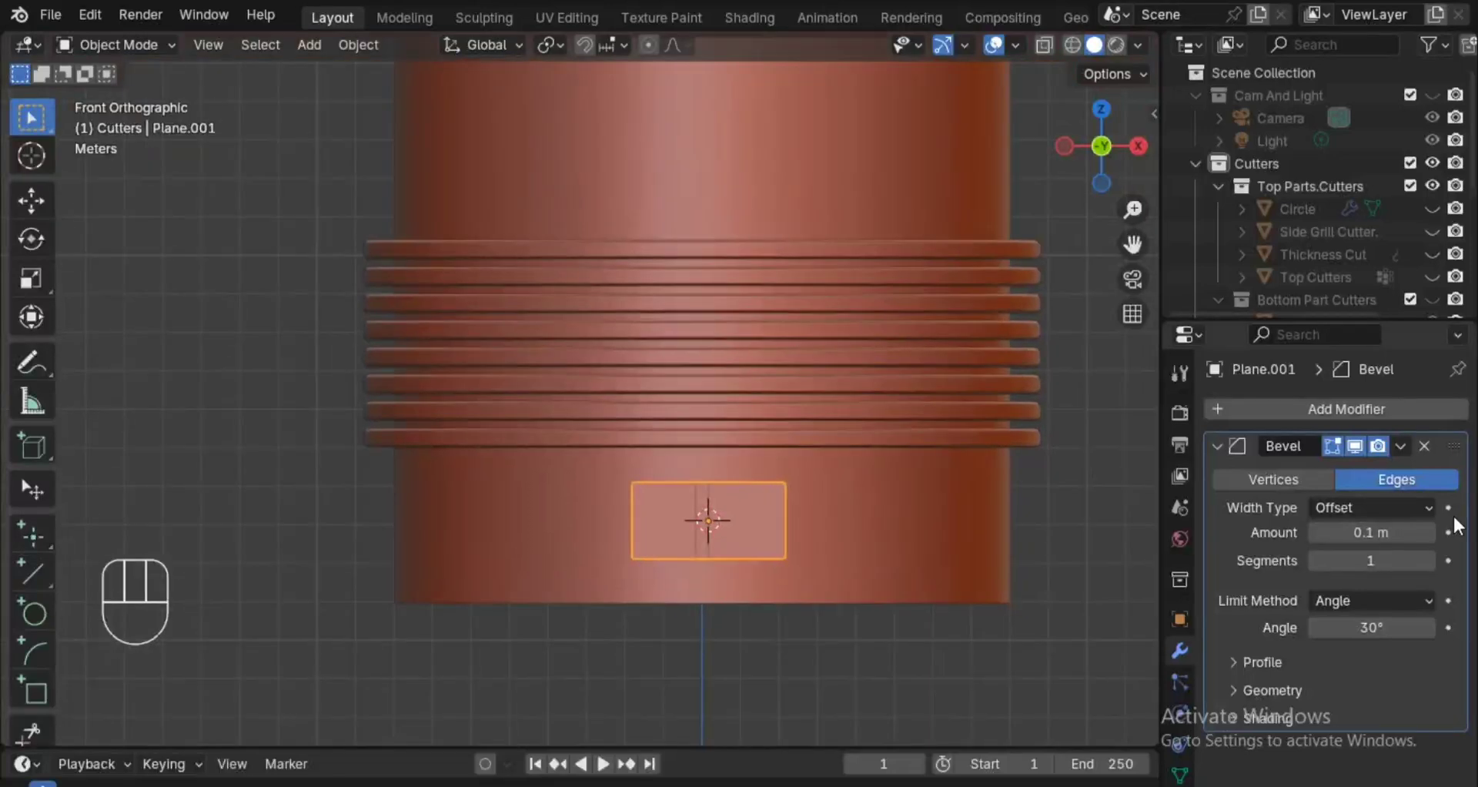
click(1274, 479)
scroll(1102, 600, up, 1)
drag(1374, 532, 1279, 533)
Apply the plane's scale.
key(ctrl+a)
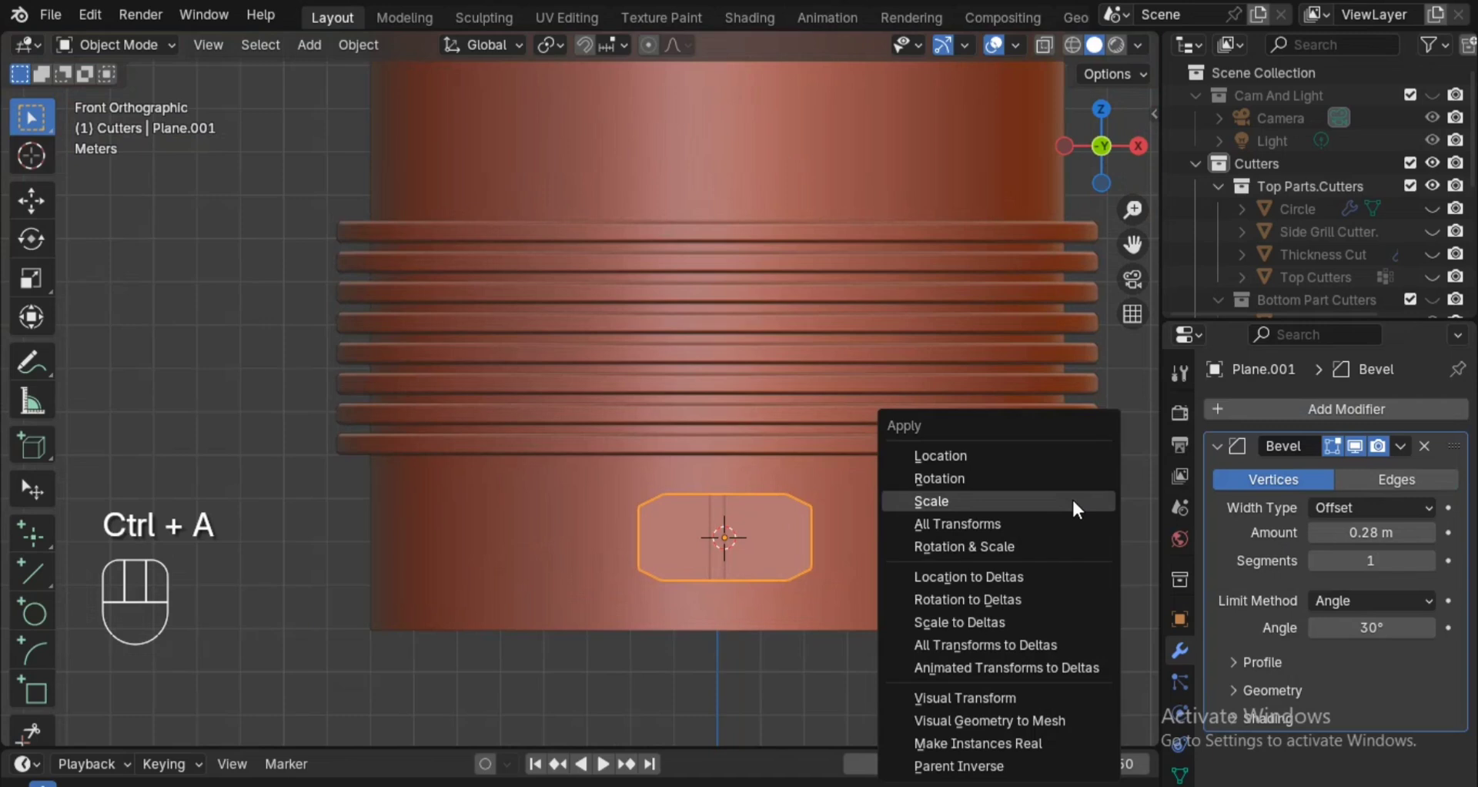
click(1072, 497)
scroll(1059, 557, up, 1)
ctrl+alt+drag(1060, 560, 1062, 571)
Set the plane's Bevel amount to 0.81 m and its segments to 6.
drag(1356, 530, 1424, 531)
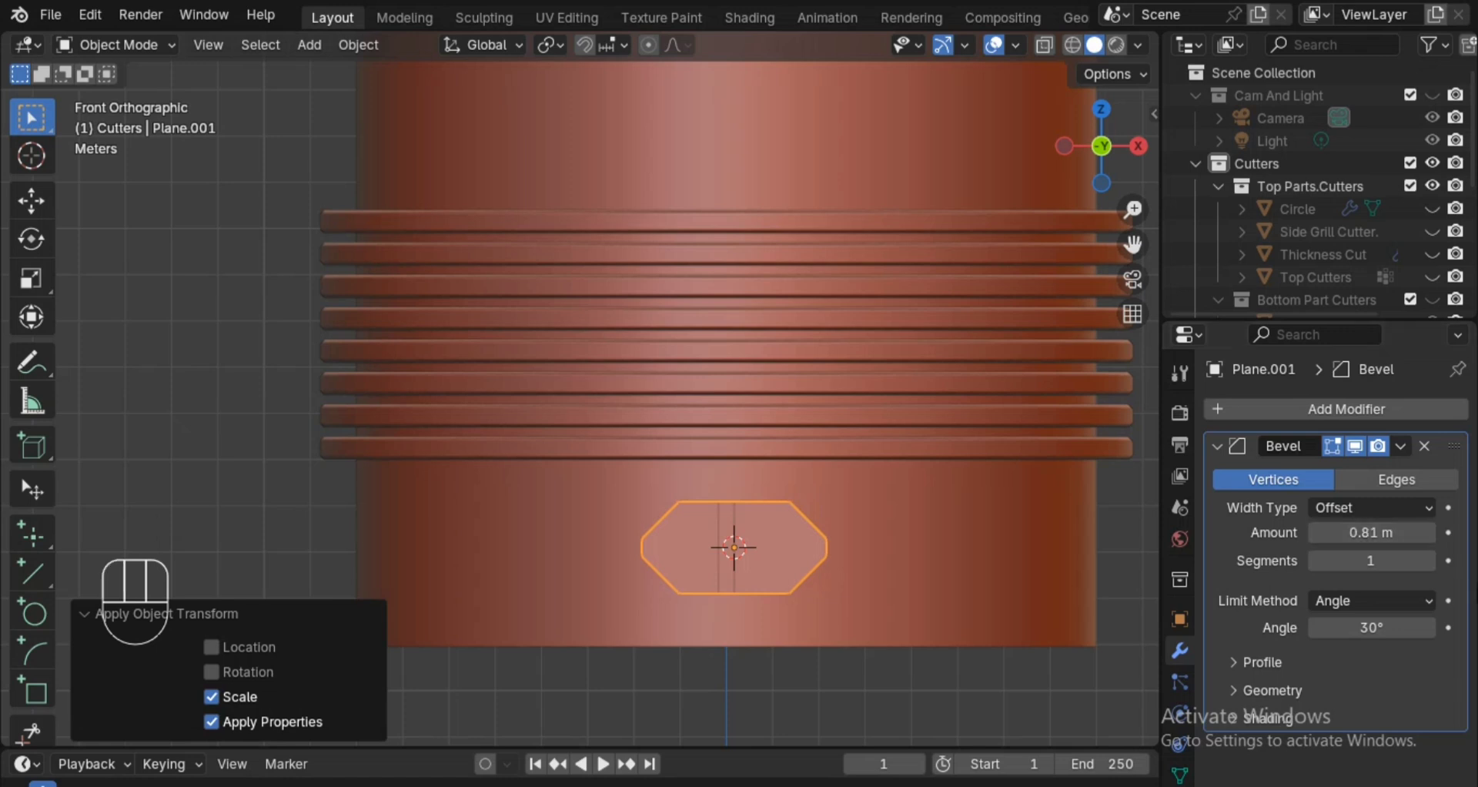
click(1430, 563)
click(1430, 563)
click(1430, 563)
click(1430, 563)
click(1430, 562)
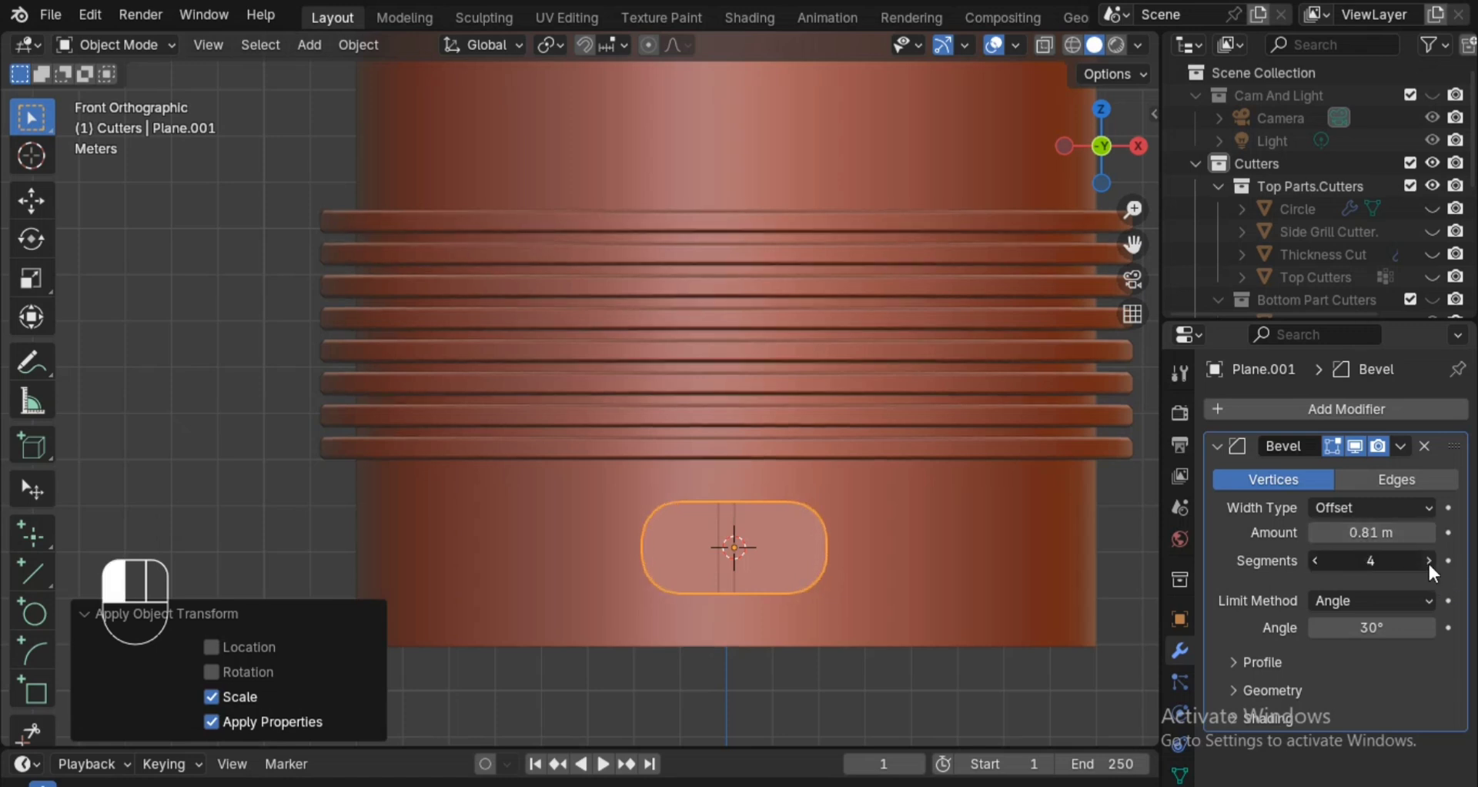
Set the plane's Bevel amount to 1 m and its segments to 10.
click(1383, 527)
text(1)
key(Return)
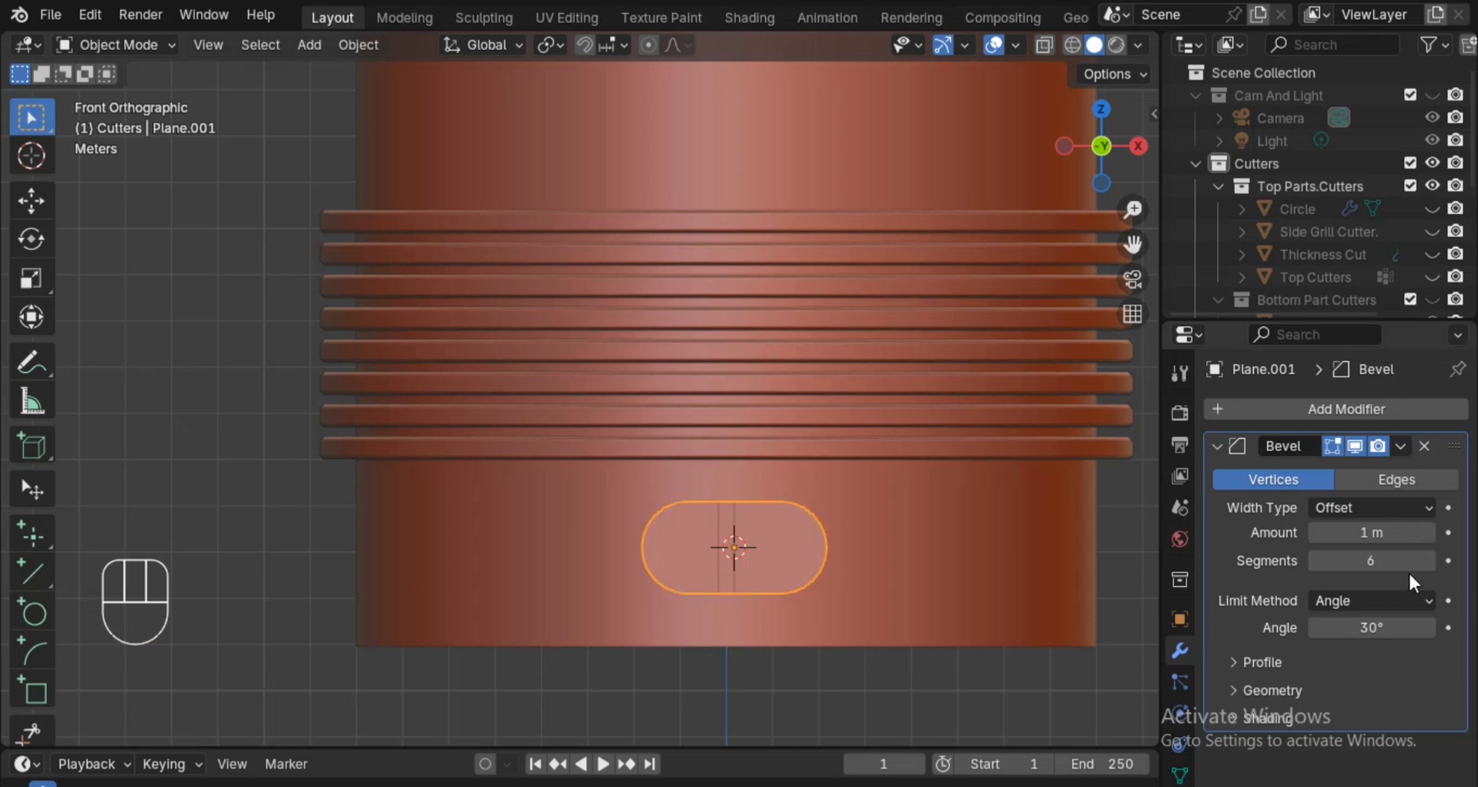
click(1429, 560)
click(1429, 560)
click(1428, 561)
click(1428, 560)
Move the rounded plane about -0.29 m along the Y axis.
ctrl+alt+drag(870, 517, 864, 542)
key(g)
key(y)
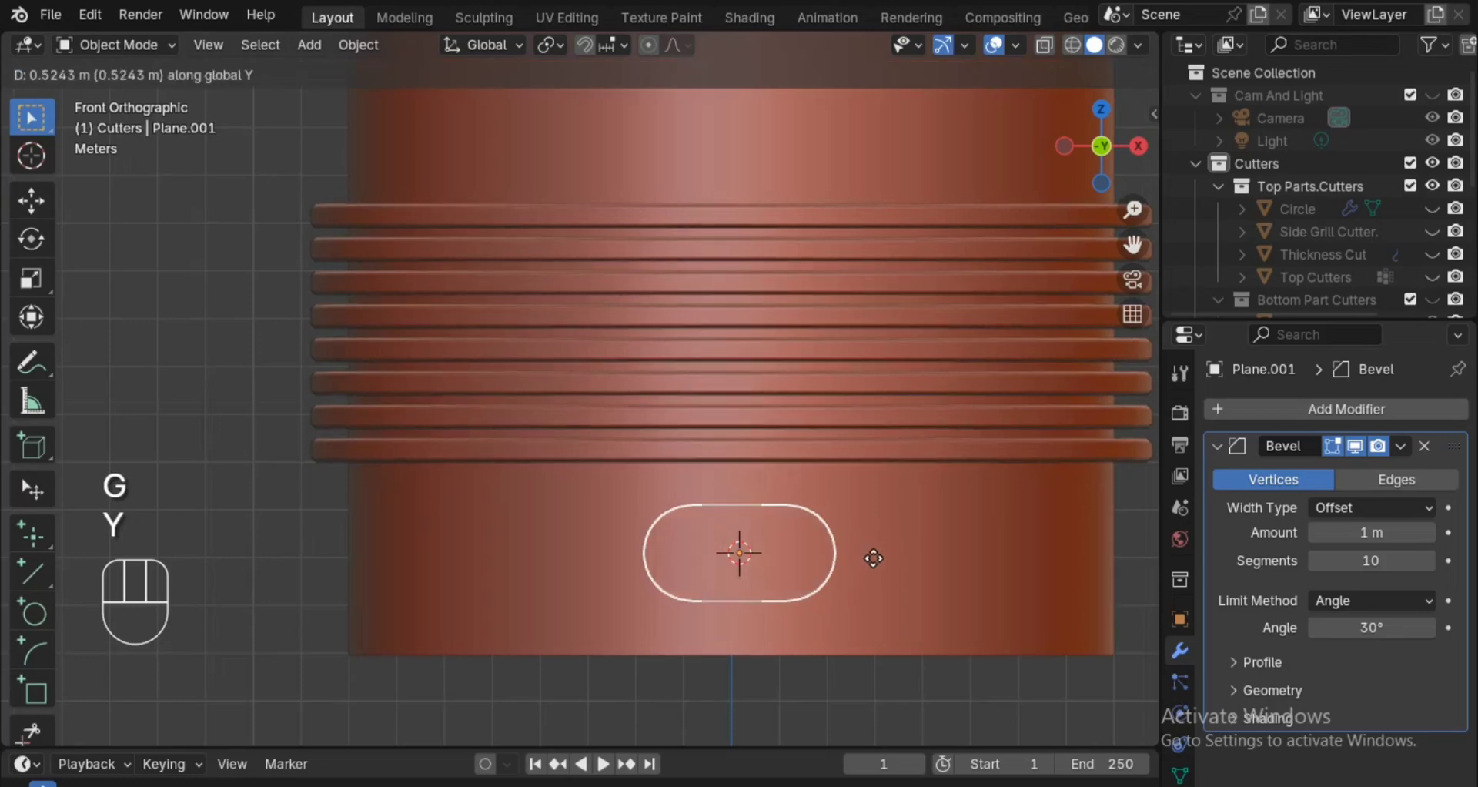
click(869, 526)
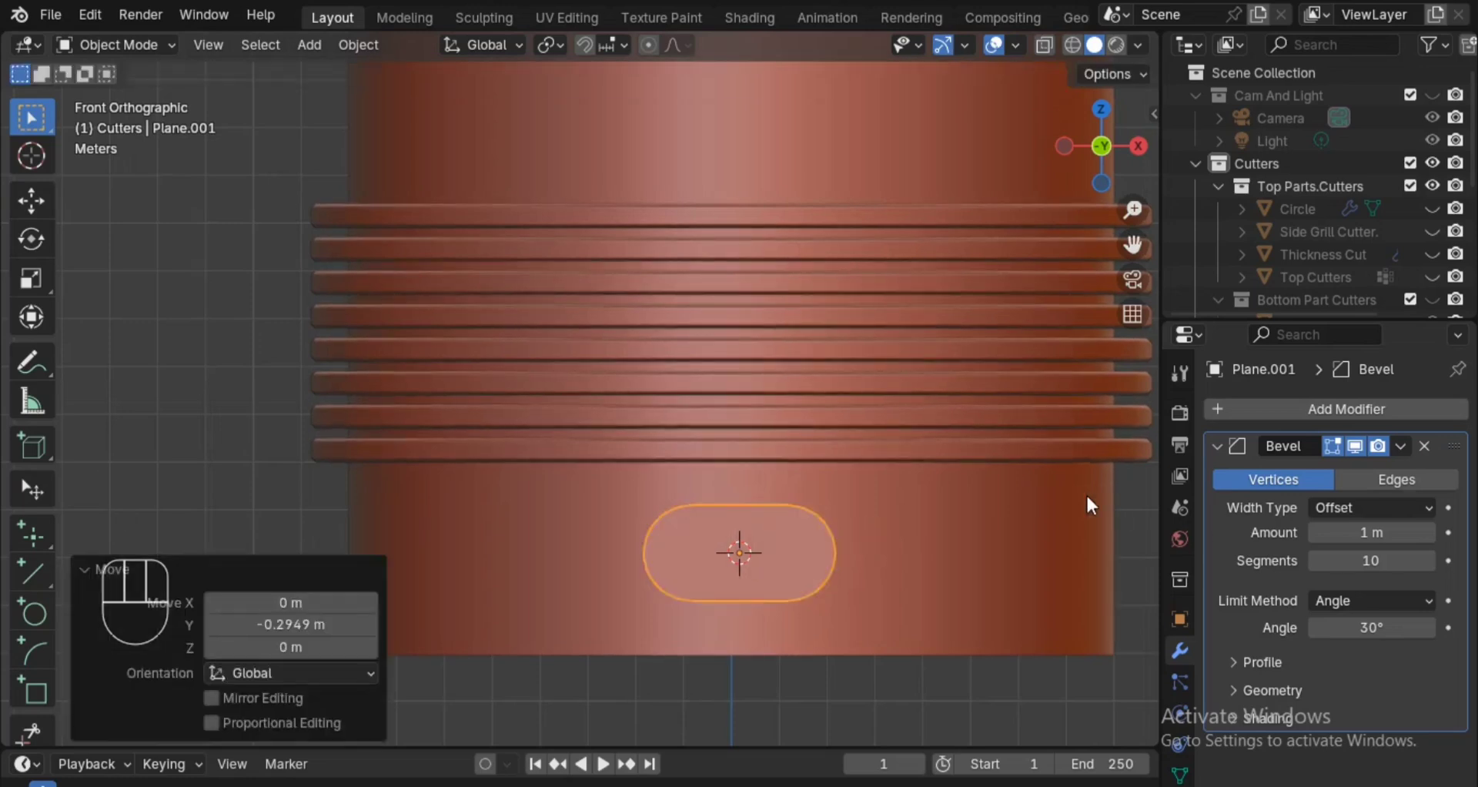
Add a Solidify modifier to the rounded plane with a thickness of 5 m.
key(q)
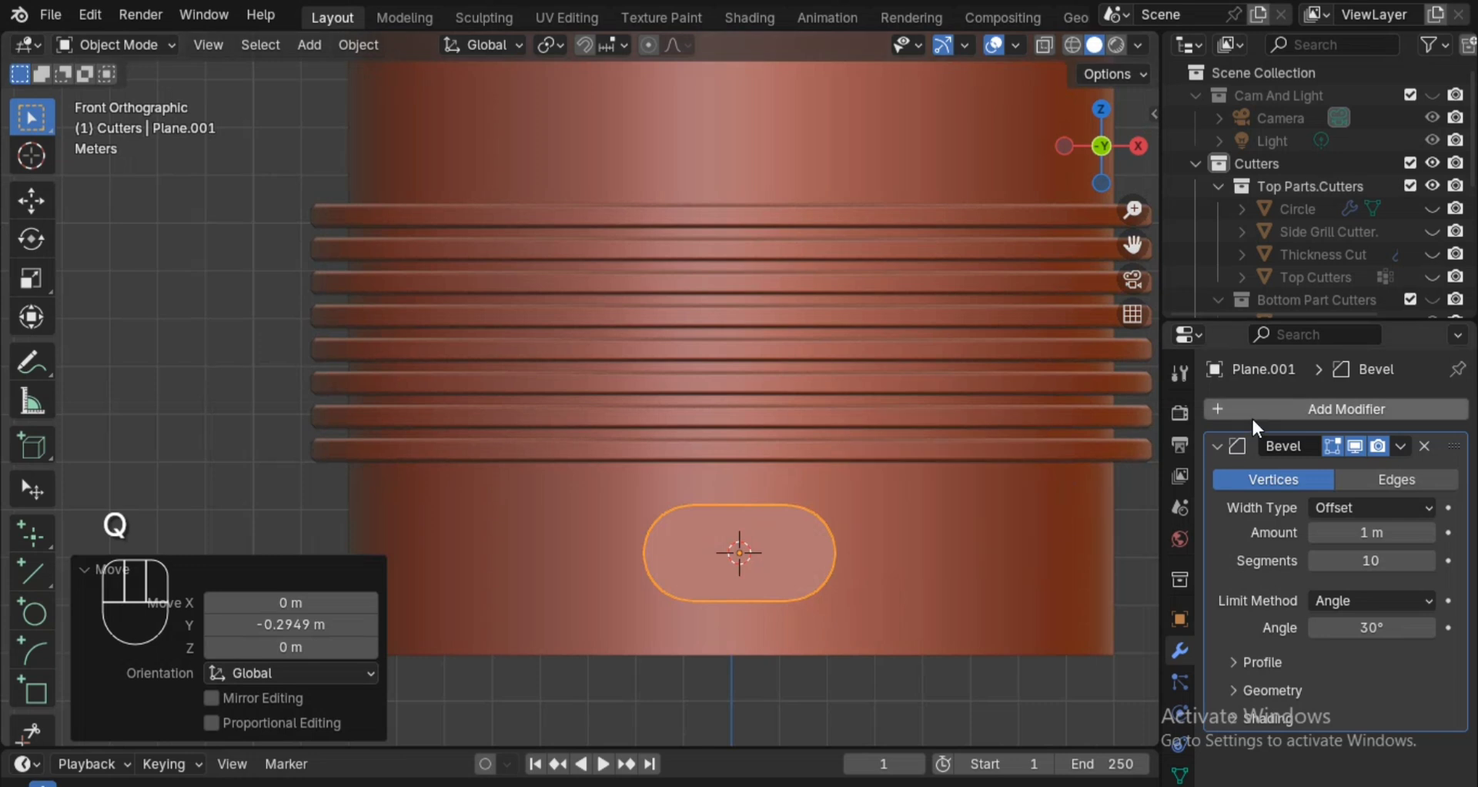
click(1229, 409)
mouse_move(1189, 419)
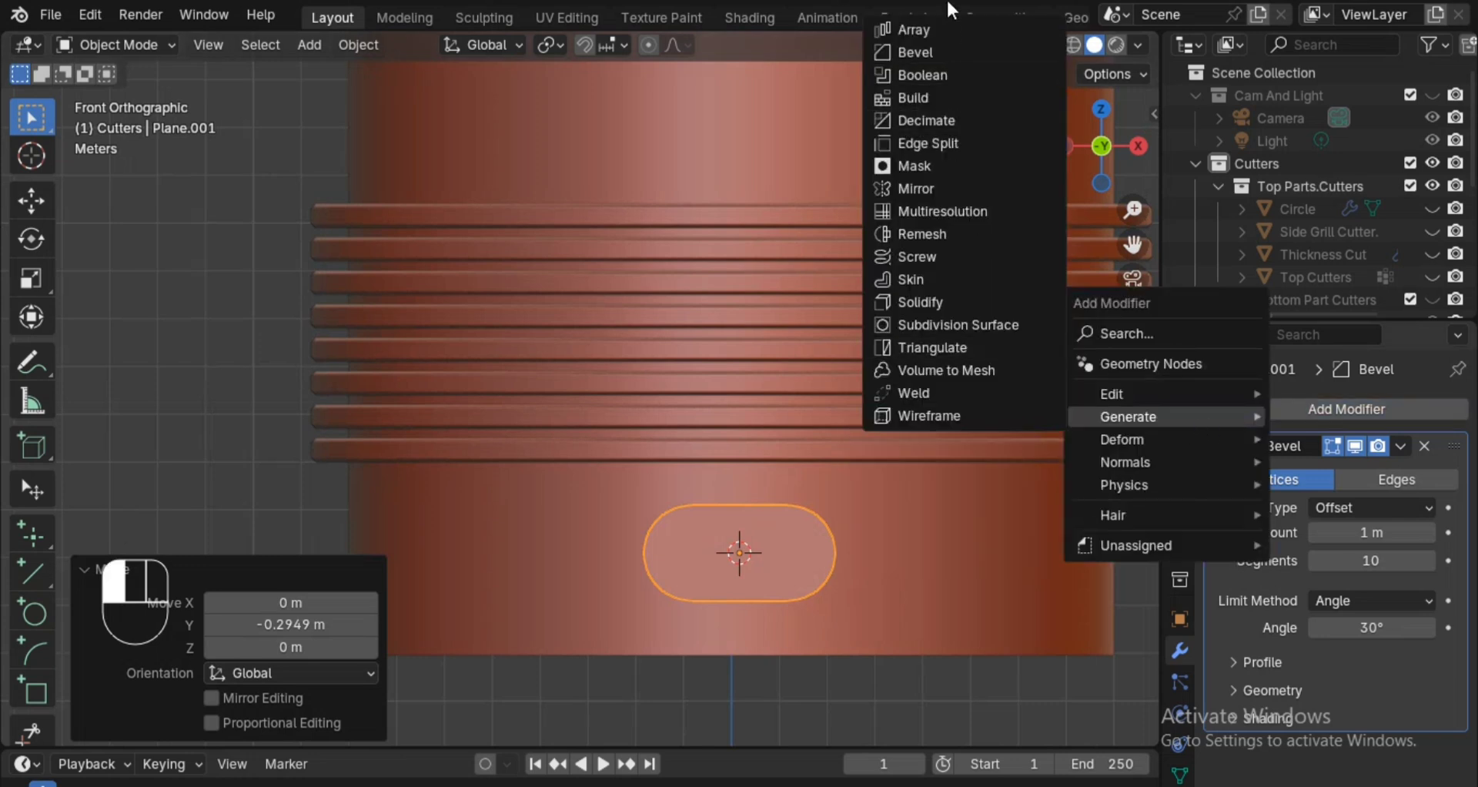
click(942, 304)
ctrl+alt+drag(923, 512, 977, 561)
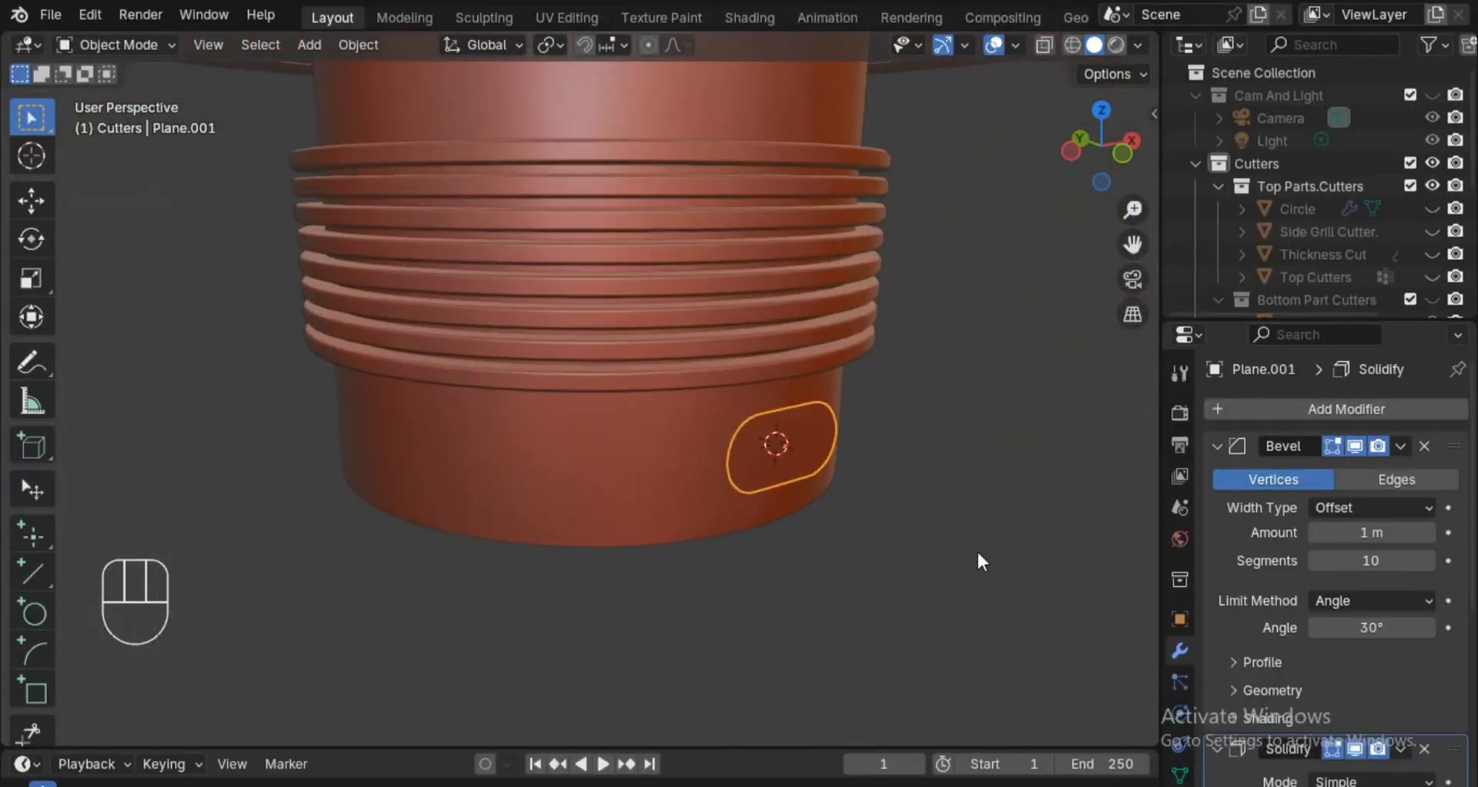
click(1222, 443)
drag(1372, 537, 1433, 537)
click(1351, 531)
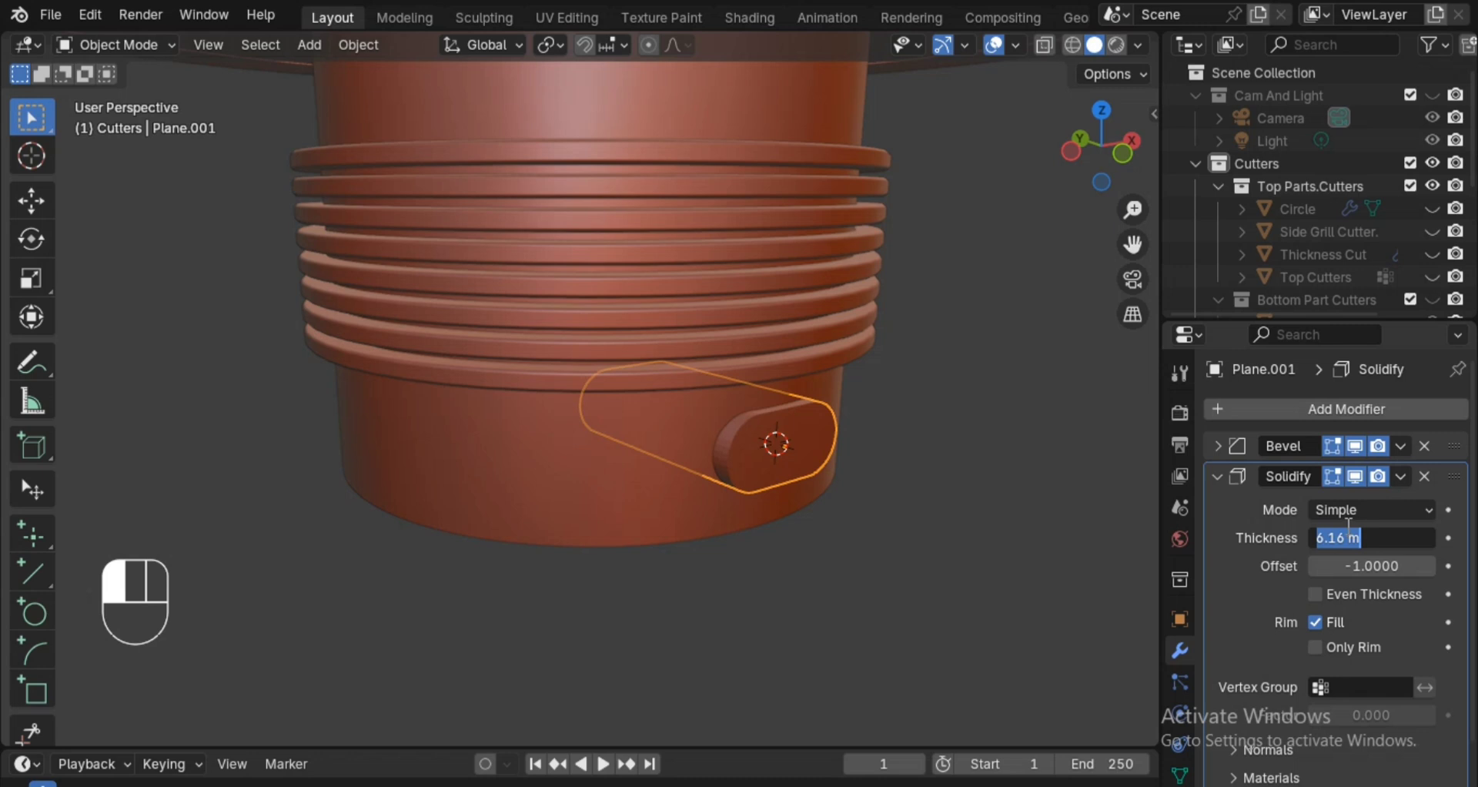
text(5)
key(Return)
alt+middle_drag(949, 522, 972, 556)
ctrl+alt+middle_drag(971, 556, 973, 516)
alt+shift+middle_drag(973, 516, 792, 533)
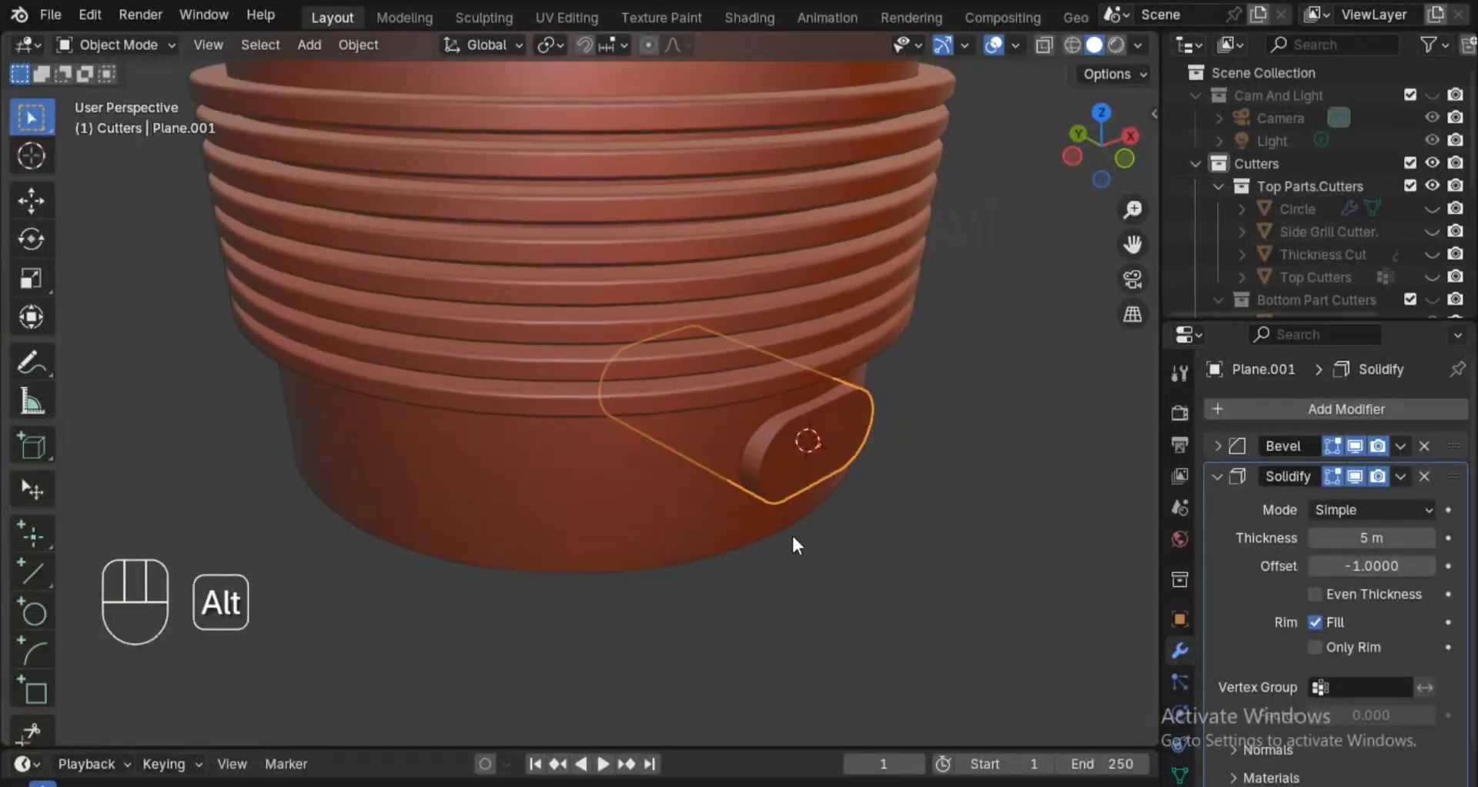
Add a Boolean Difference modifier to the hollow cylinder, using the rounded plane as the cutting object.
click(693, 542)
ctrl+alt+middle_drag(895, 465, 779, 492)
click(1217, 445)
mouse_move(1029, 500)
alt+shift+middle_down()
mouse_move(1024, 476)
mouse_move(1026, 503)
alt+shift+middle_up()
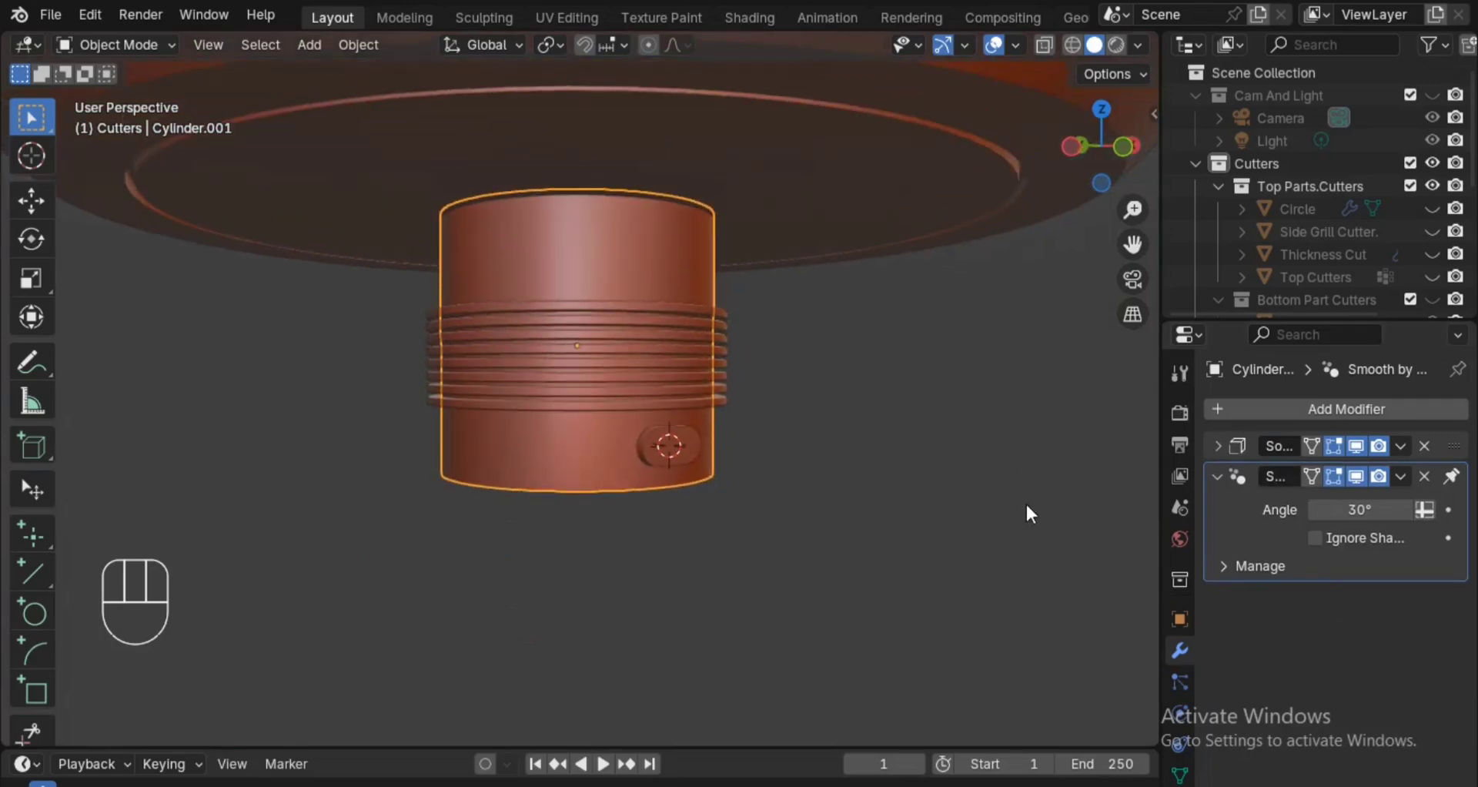
click(1269, 407)
mouse_move(1269, 409)
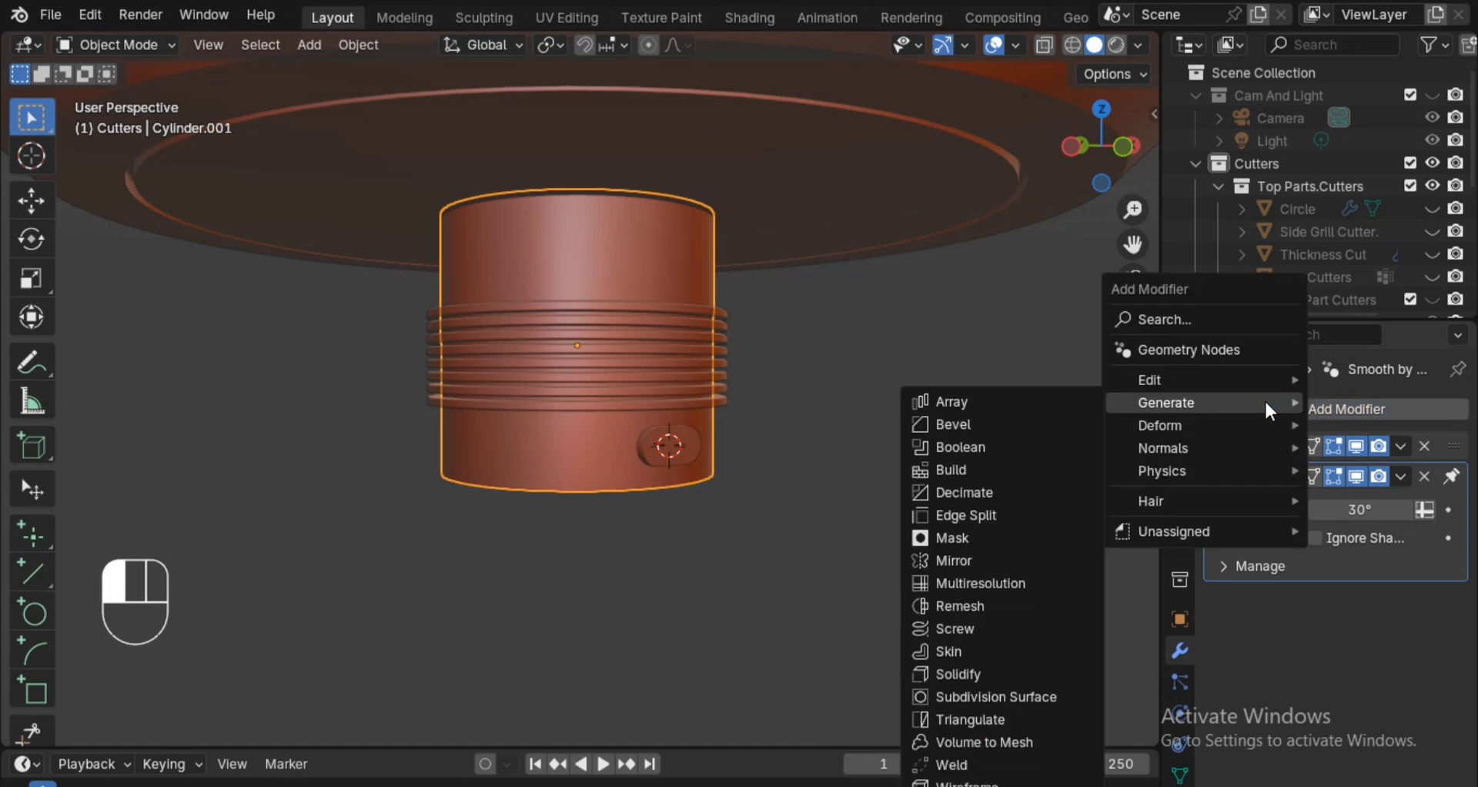
click(995, 445)
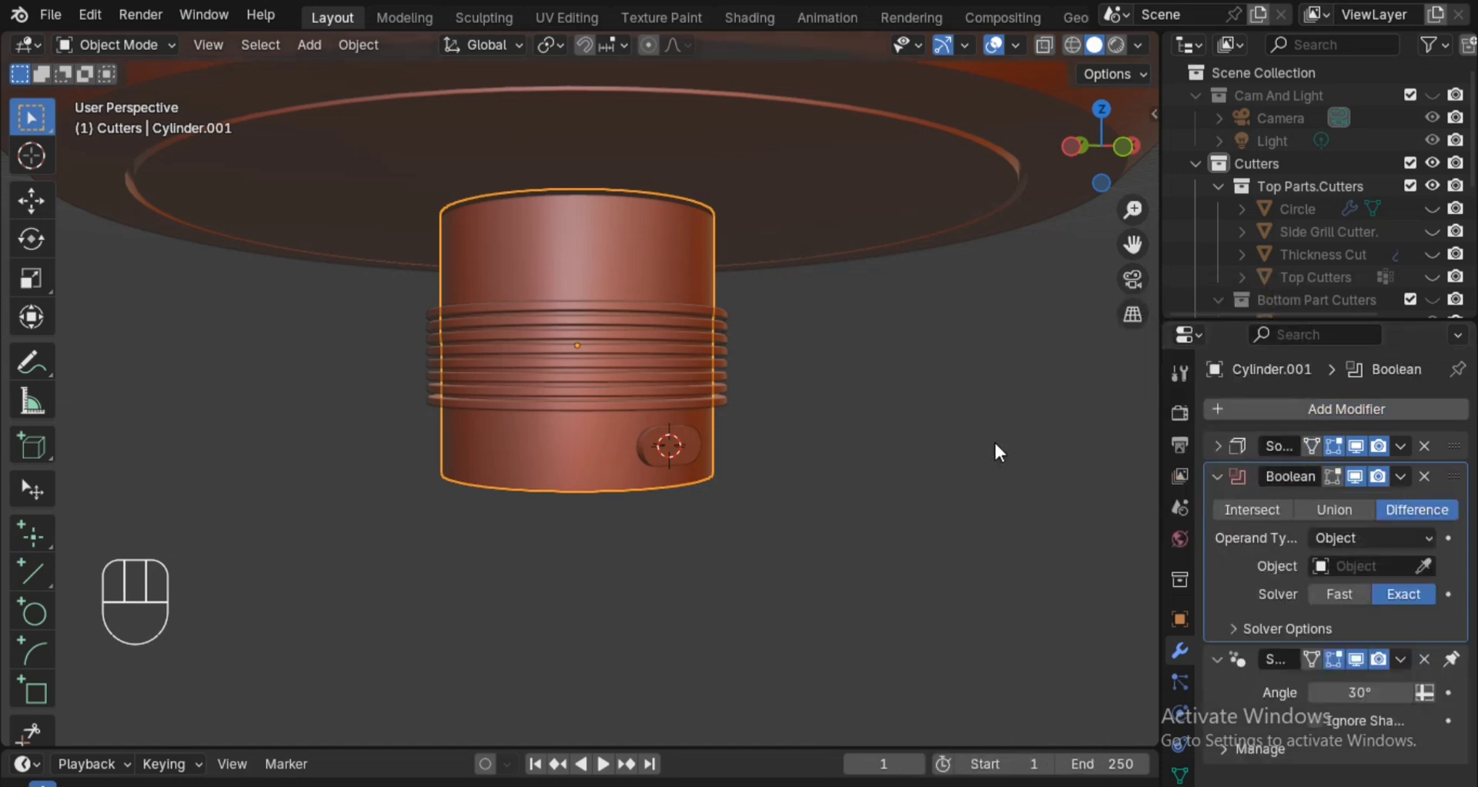
click(1424, 566)
click(653, 456)
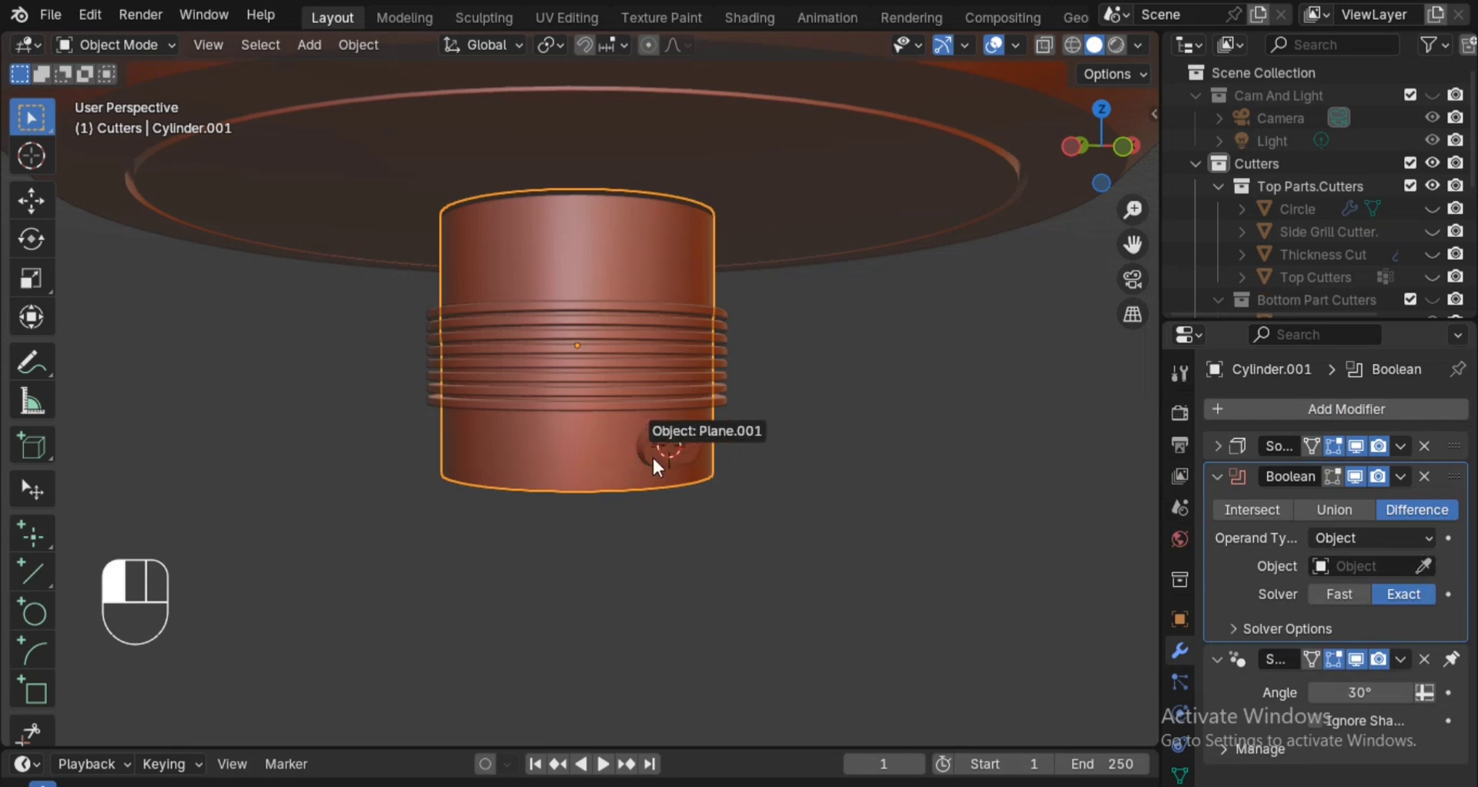
scroll(734, 519, up, 1)
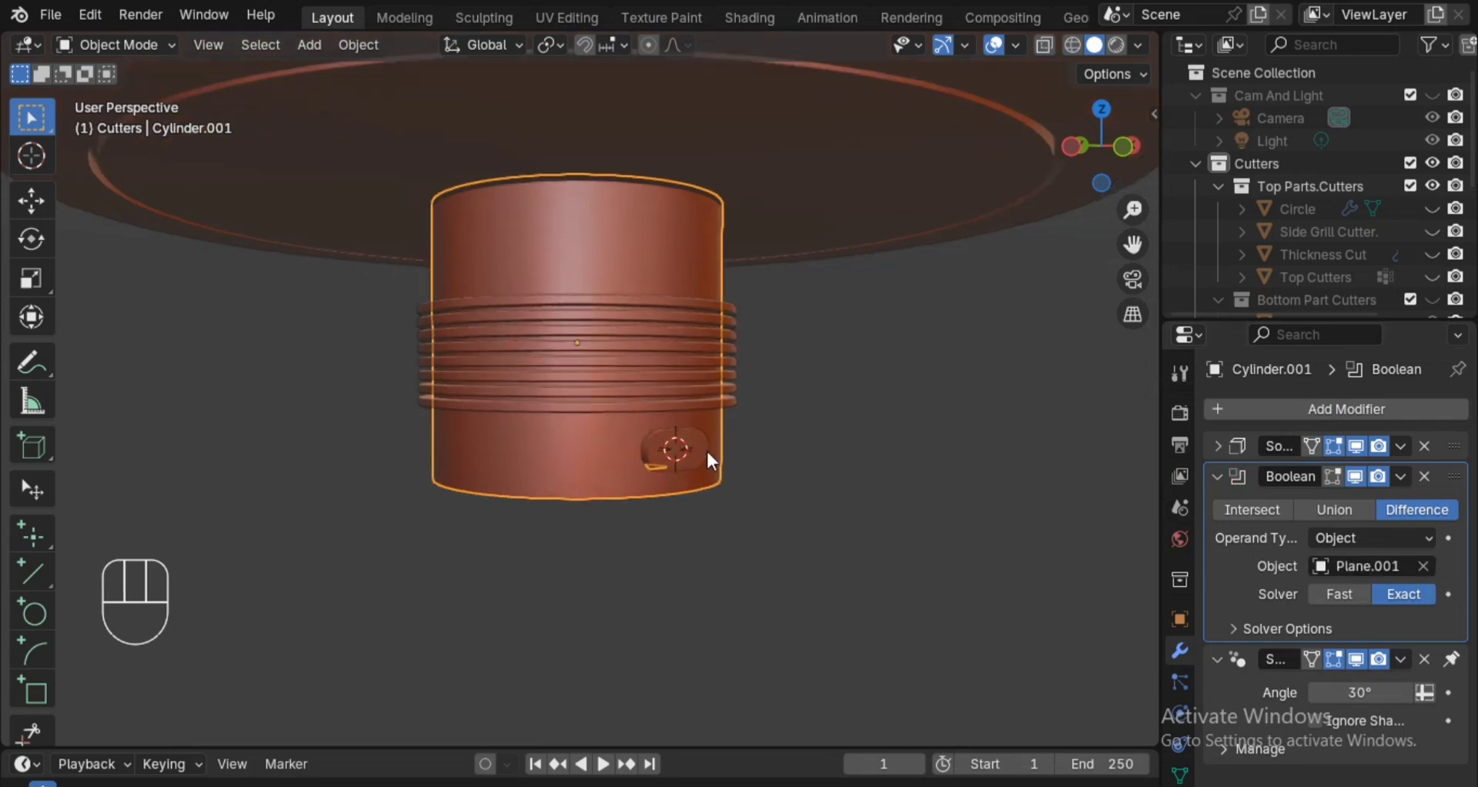
Move the rounded plane cutter into the Bottom Part Cutters collection.
click(706, 452)
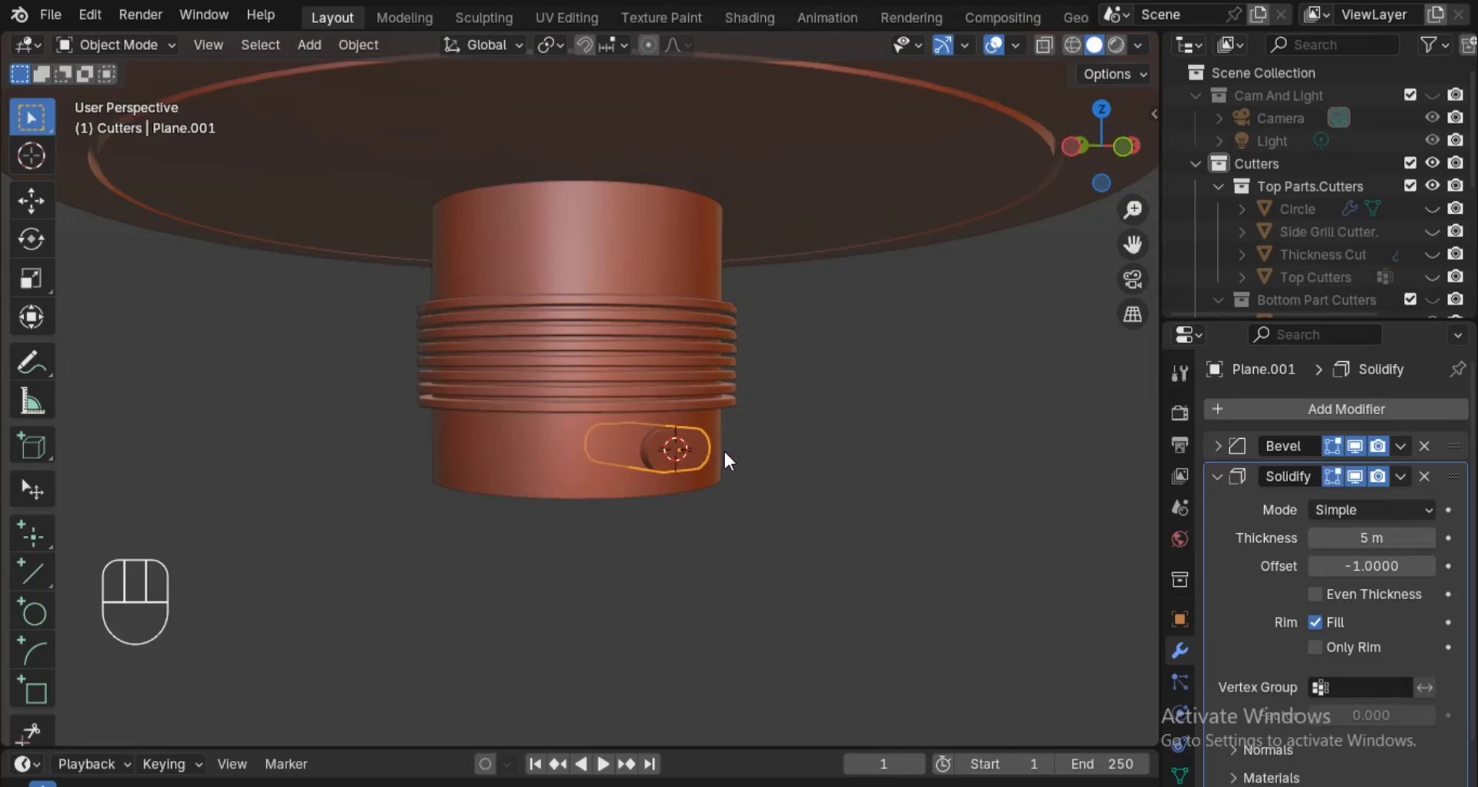
key(m)
mouse_move(829, 455)
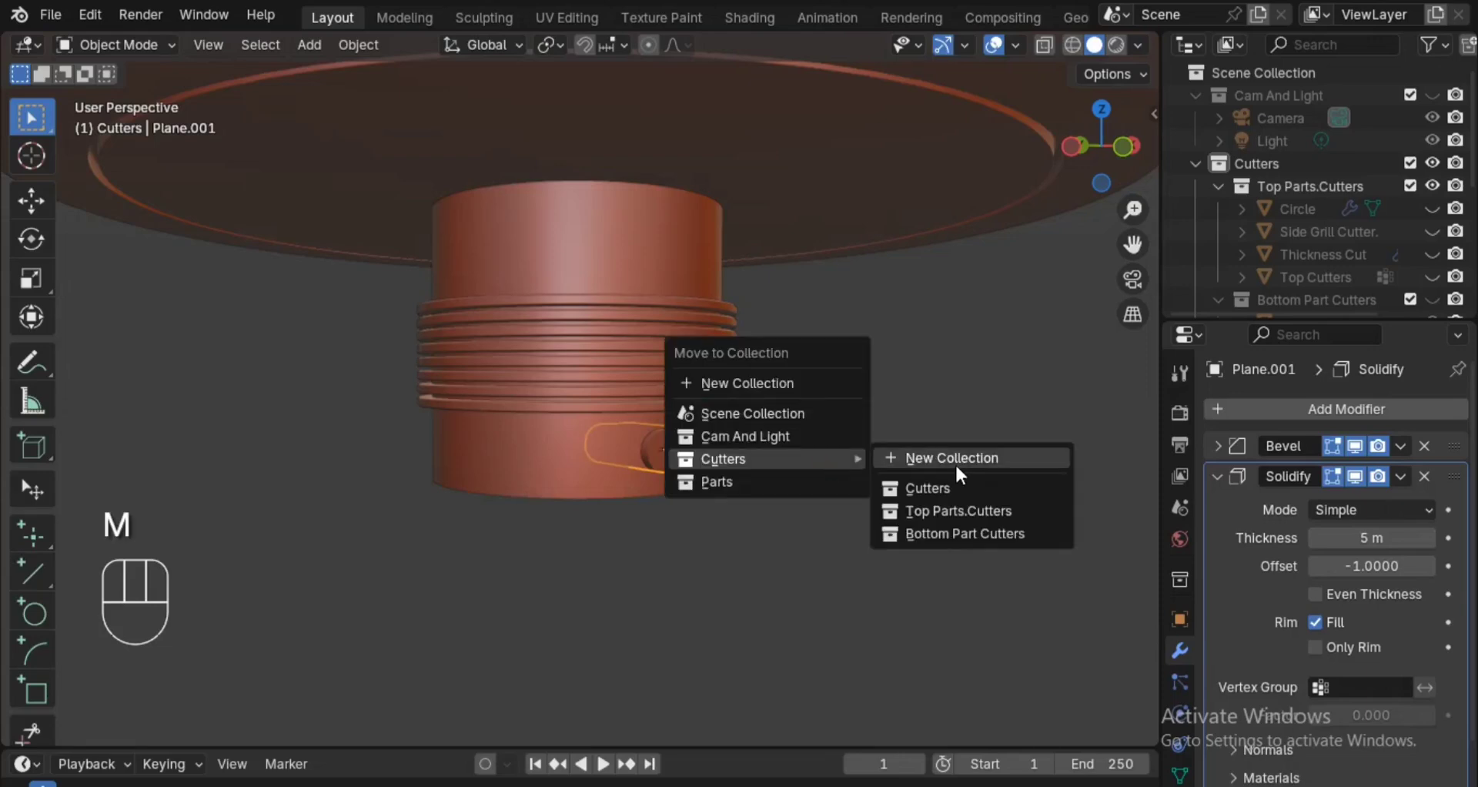
click(967, 532)
middle_drag(960, 539, 858, 501)
ctrl+alt+drag(859, 502, 801, 416)
Add a Bevel modifier to the hollow cylinder after its Boolean modifier.
click(744, 357)
alt+drag(744, 358, 762, 419)
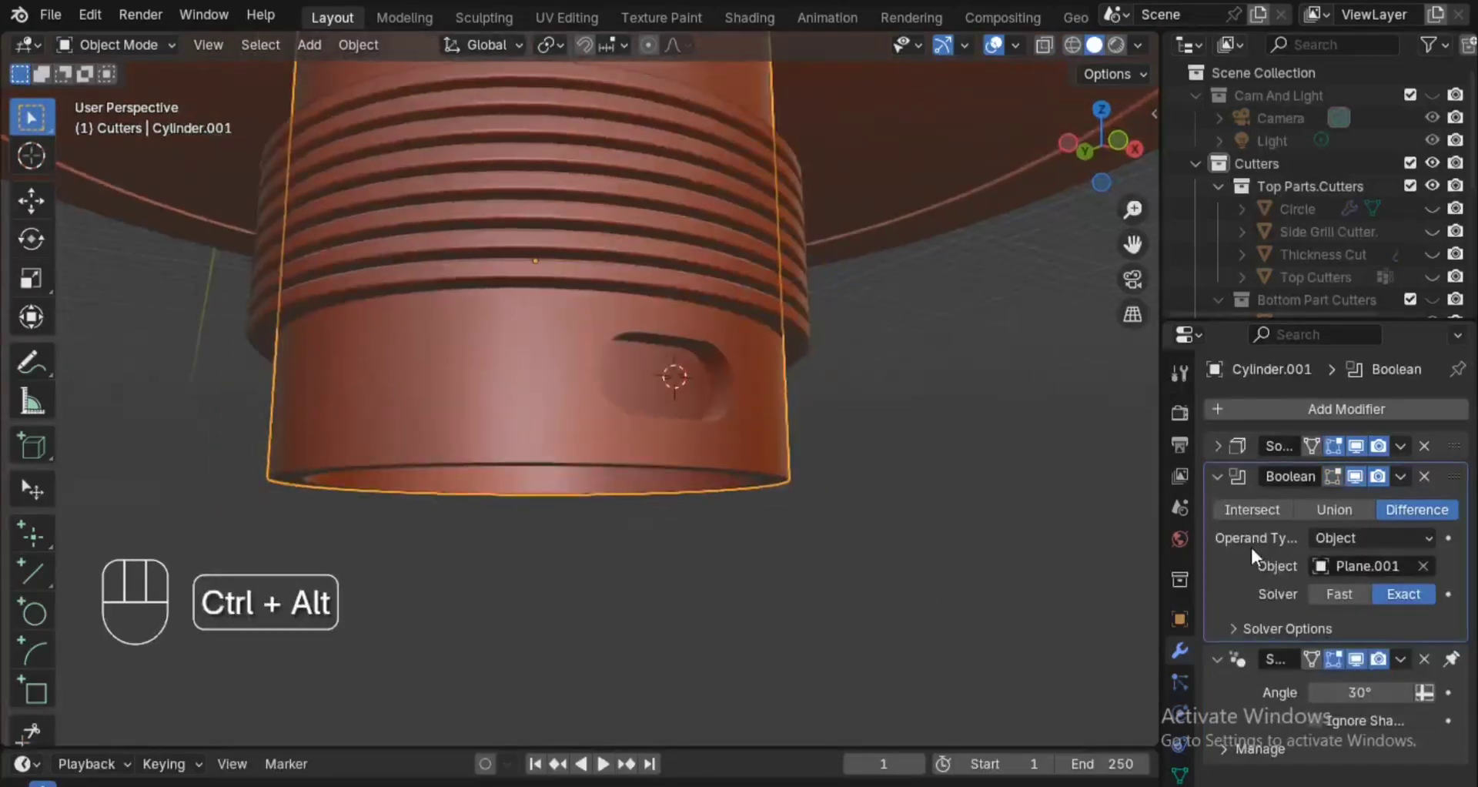
click(1209, 475)
click(1265, 405)
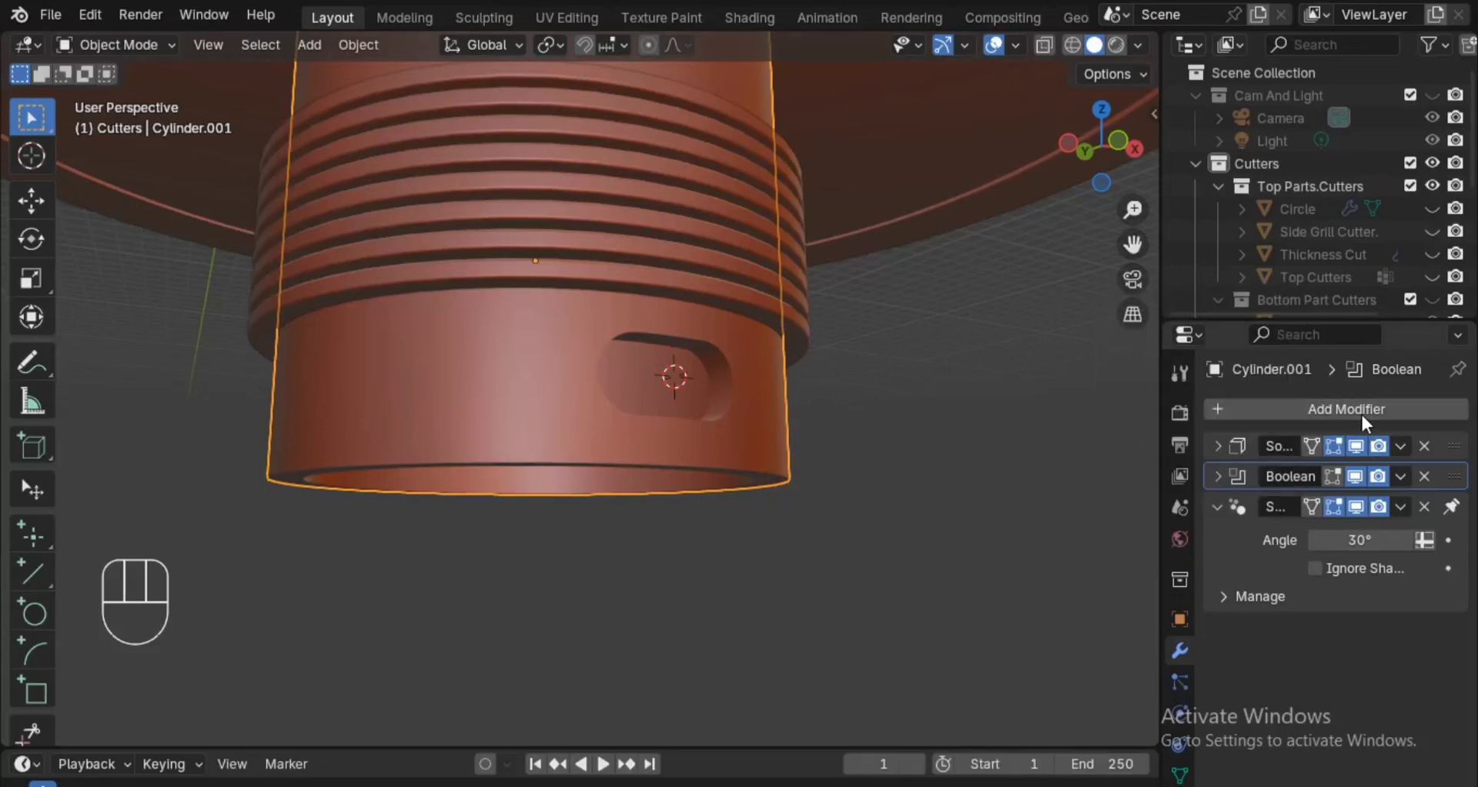
click(1304, 415)
mouse_move(1221, 422)
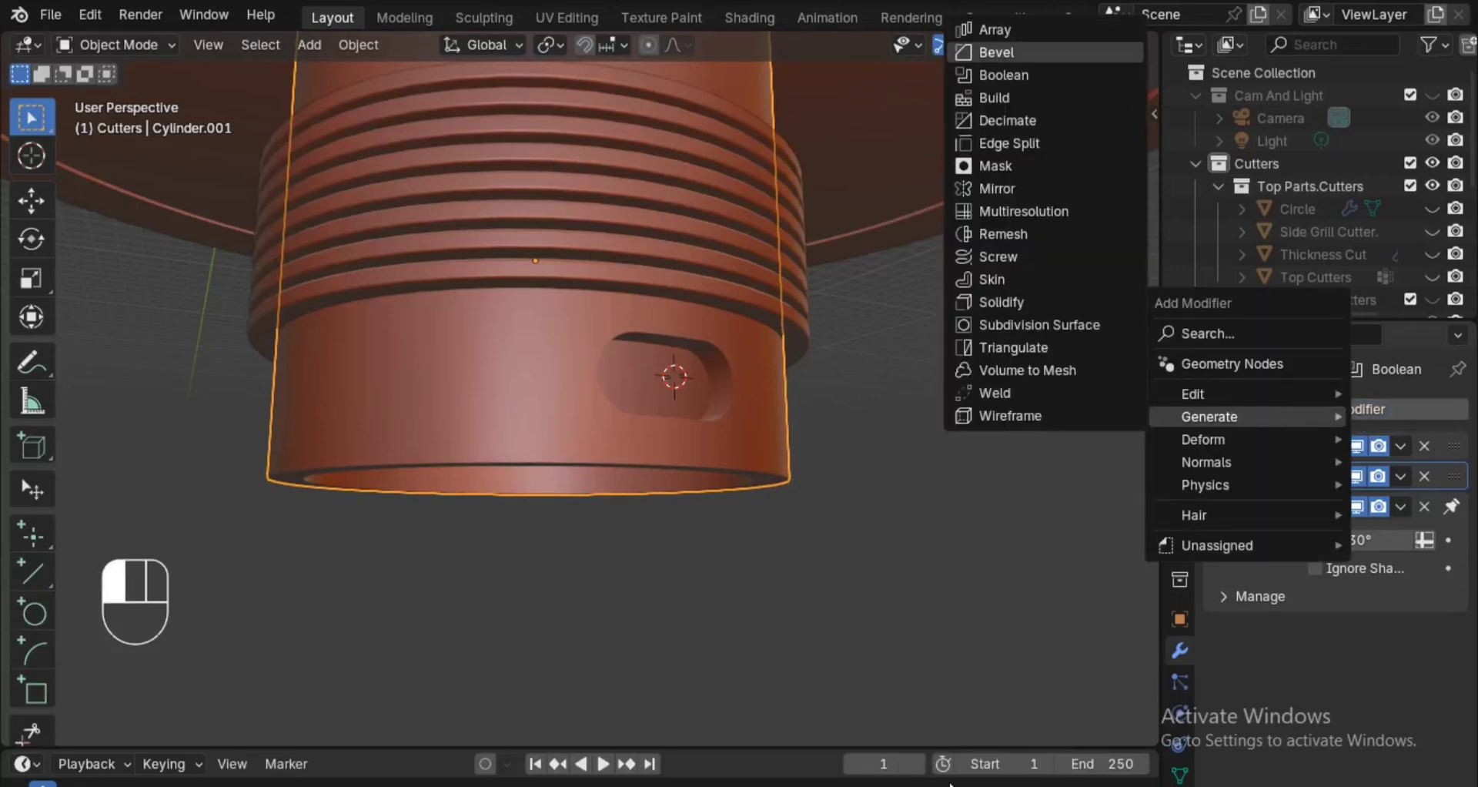
click(1074, 52)
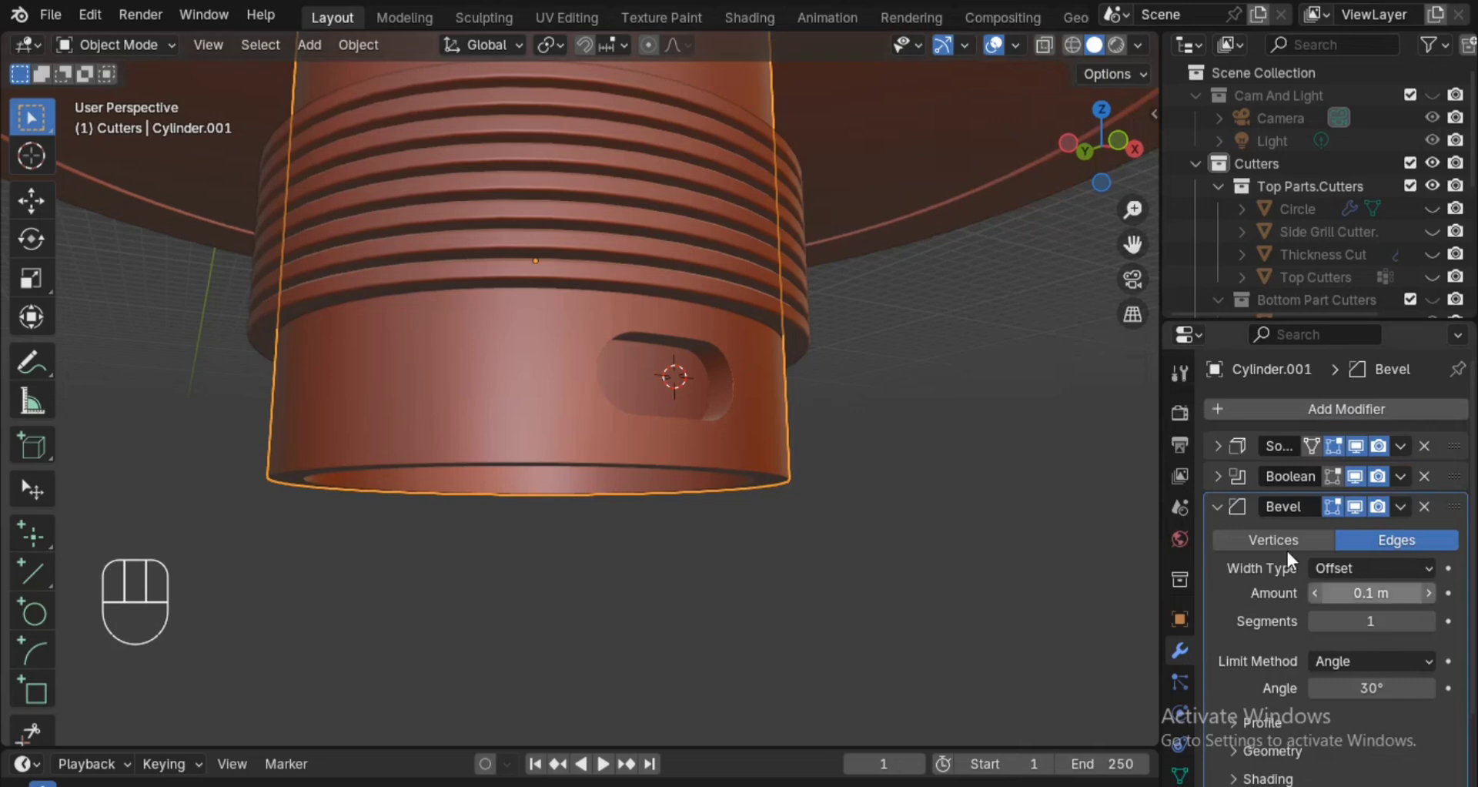
click(1223, 506)
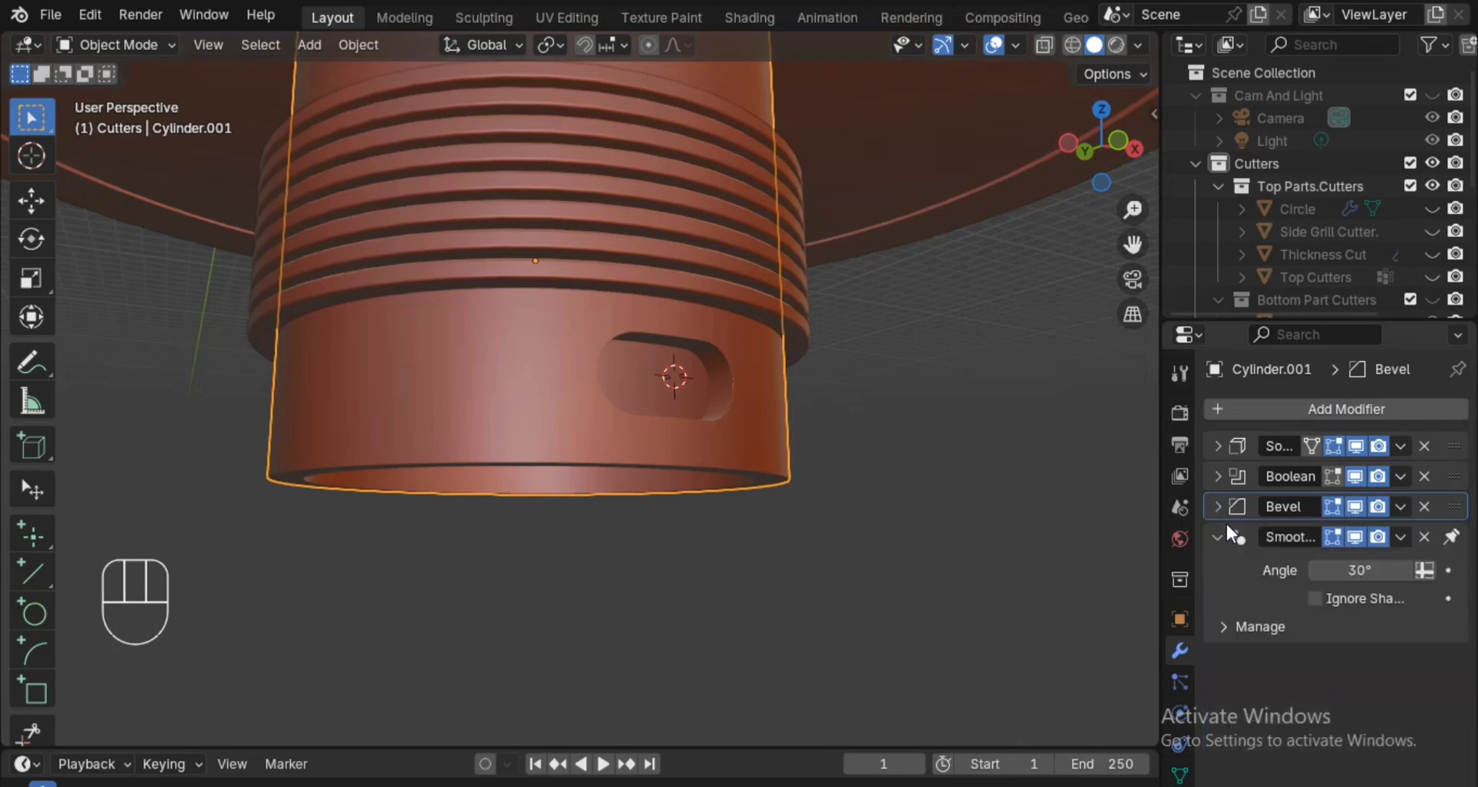
Enable Harden Normals in the shading options of the cylinder's Bevel modifier.
click(1221, 506)
click(1302, 777)
scroll(1324, 693, down, 5)
click(1316, 609)
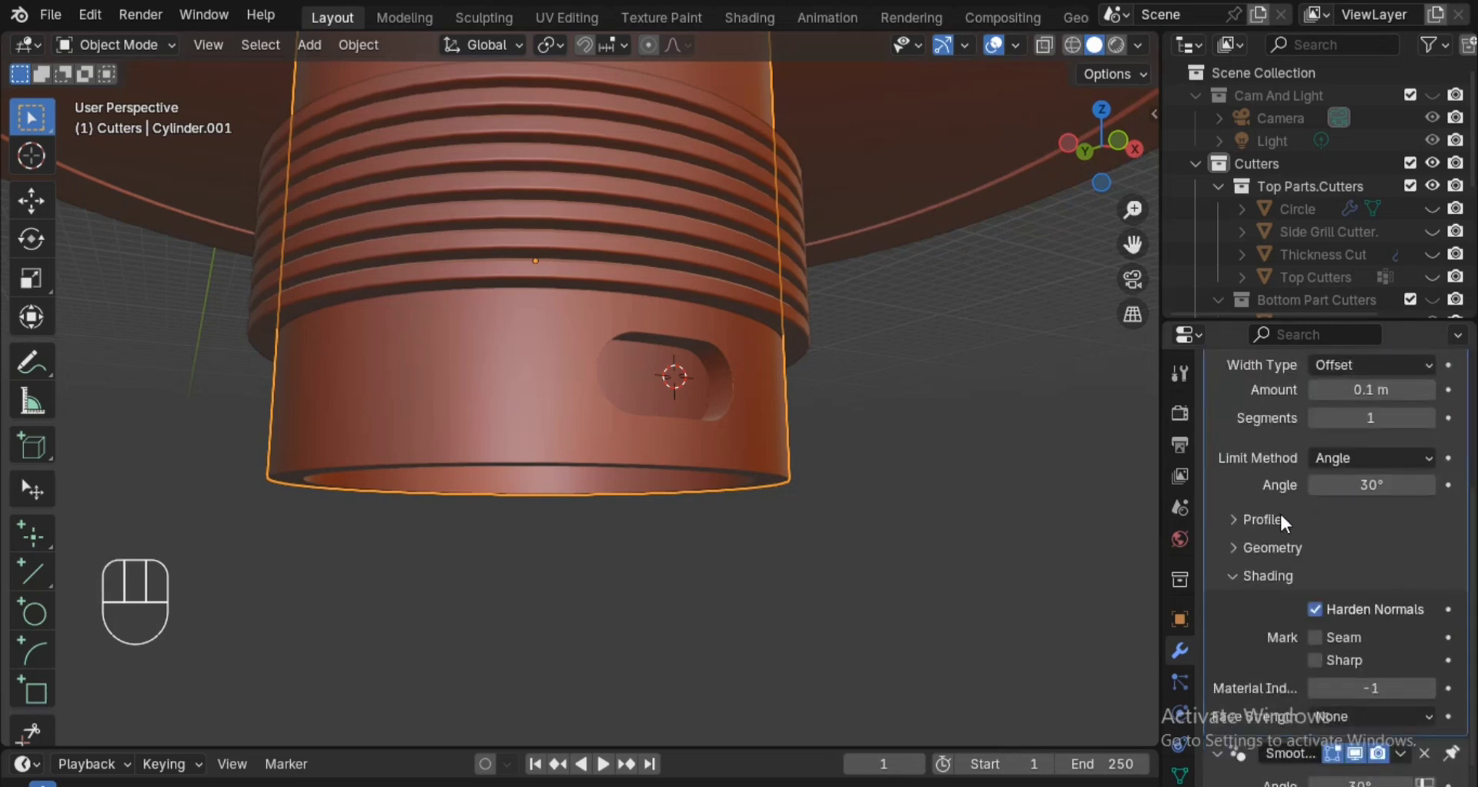
scroll(1439, 497, up, 4)
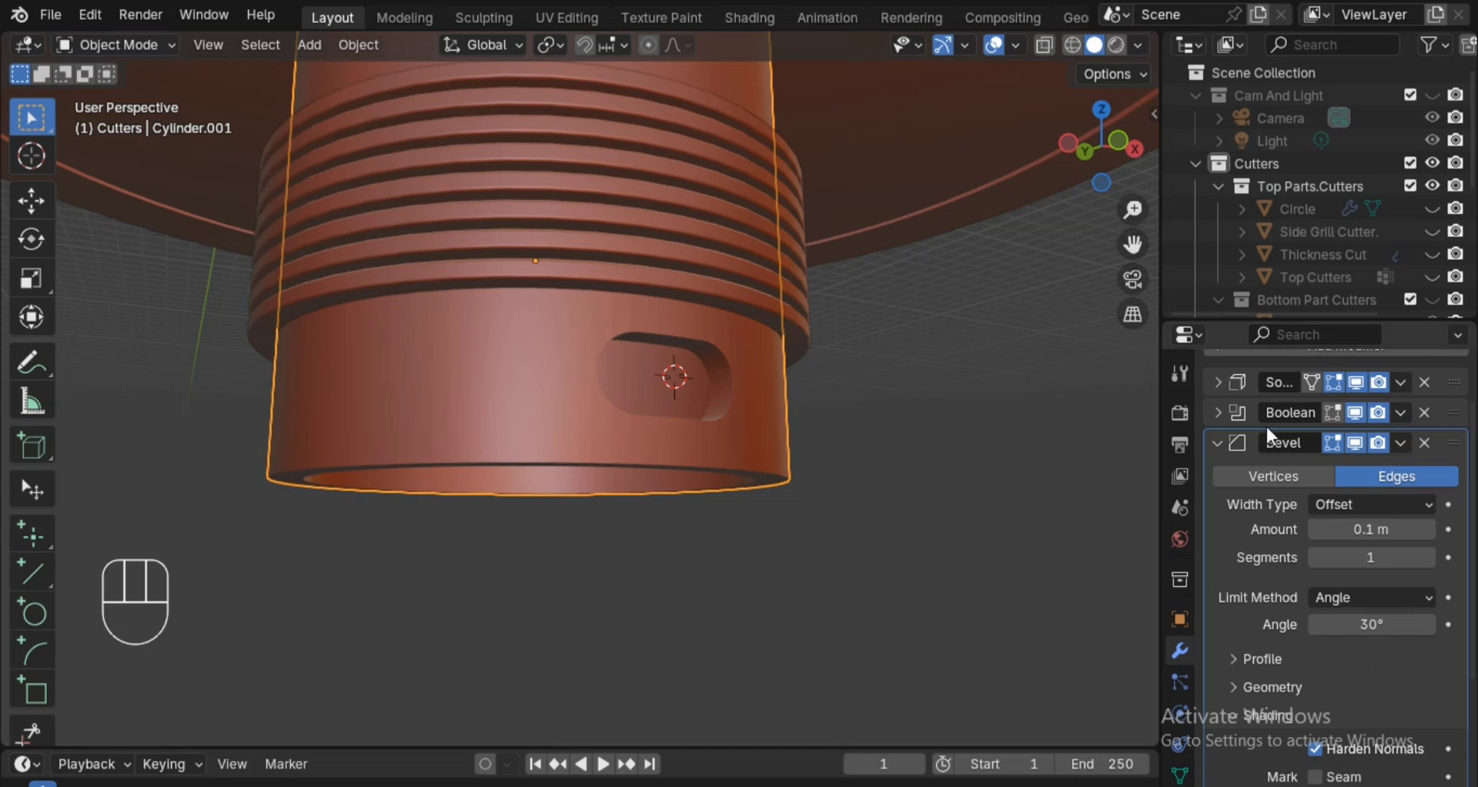
click(1215, 446)
Reorder the cylinder's modifiers so Solidify comes after Boolean and Bevel.
drag(1451, 450, 1447, 533)
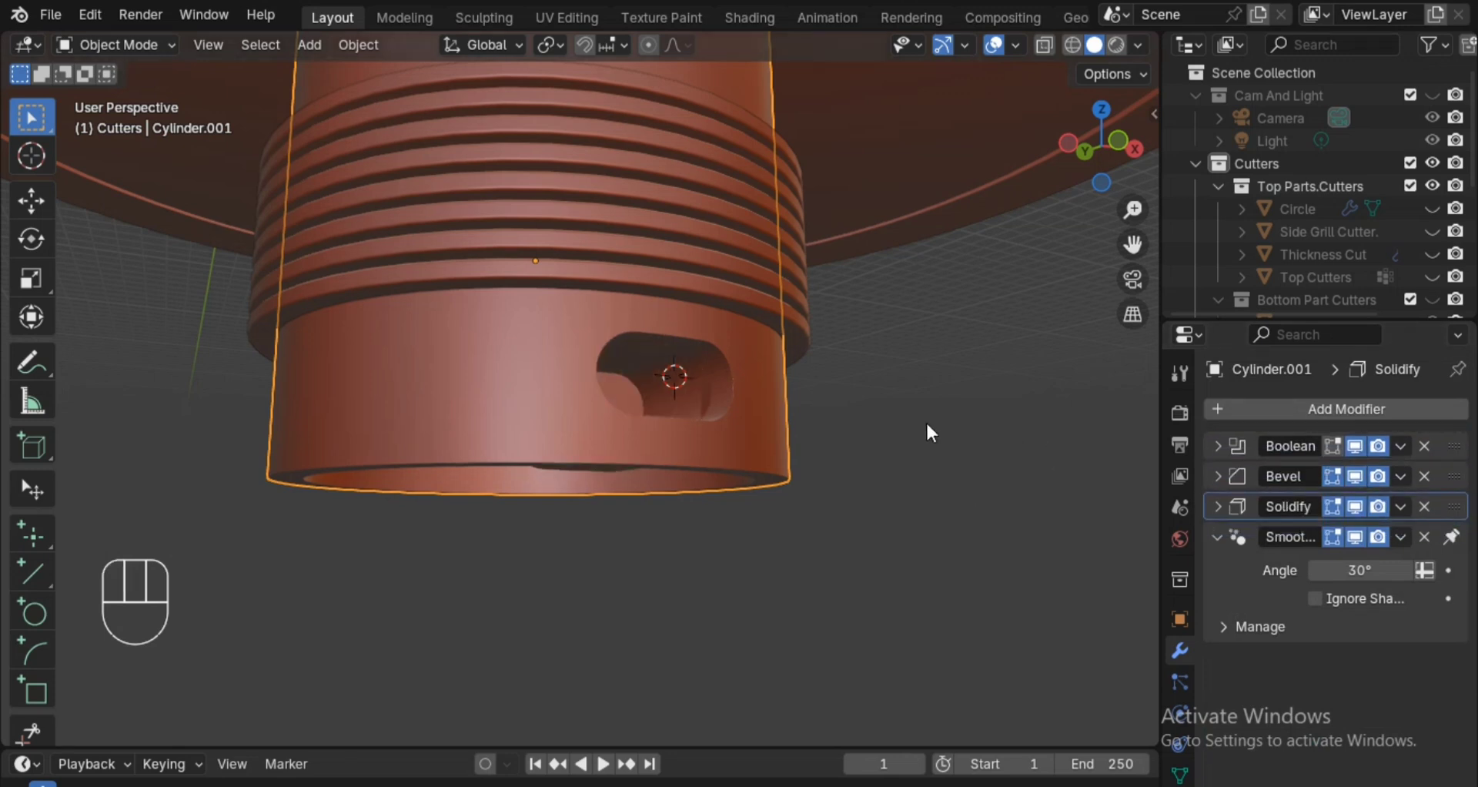
ctrl+alt+scroll(926, 427, up, 5)
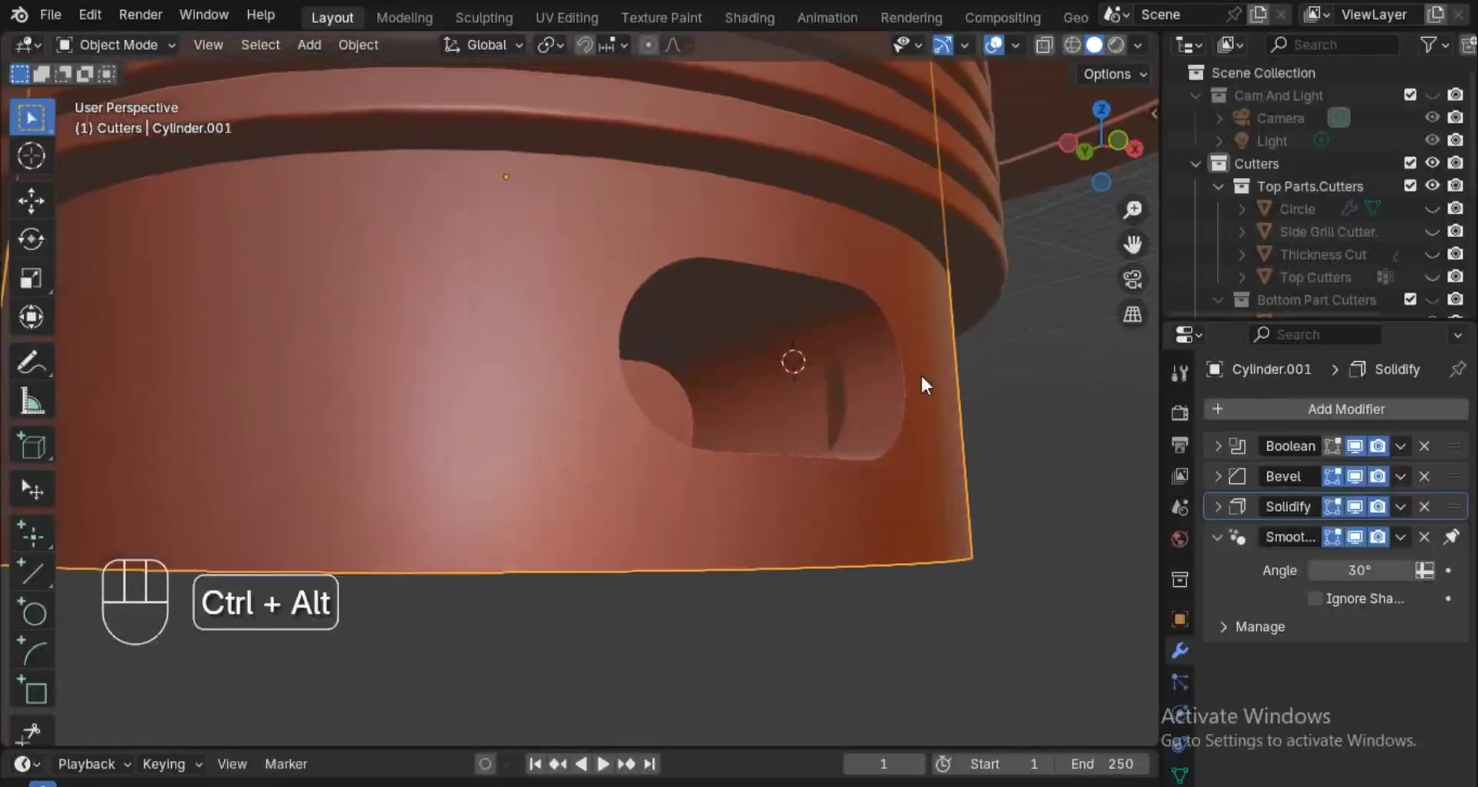
ctrl+alt+scroll(924, 385, up, 2)
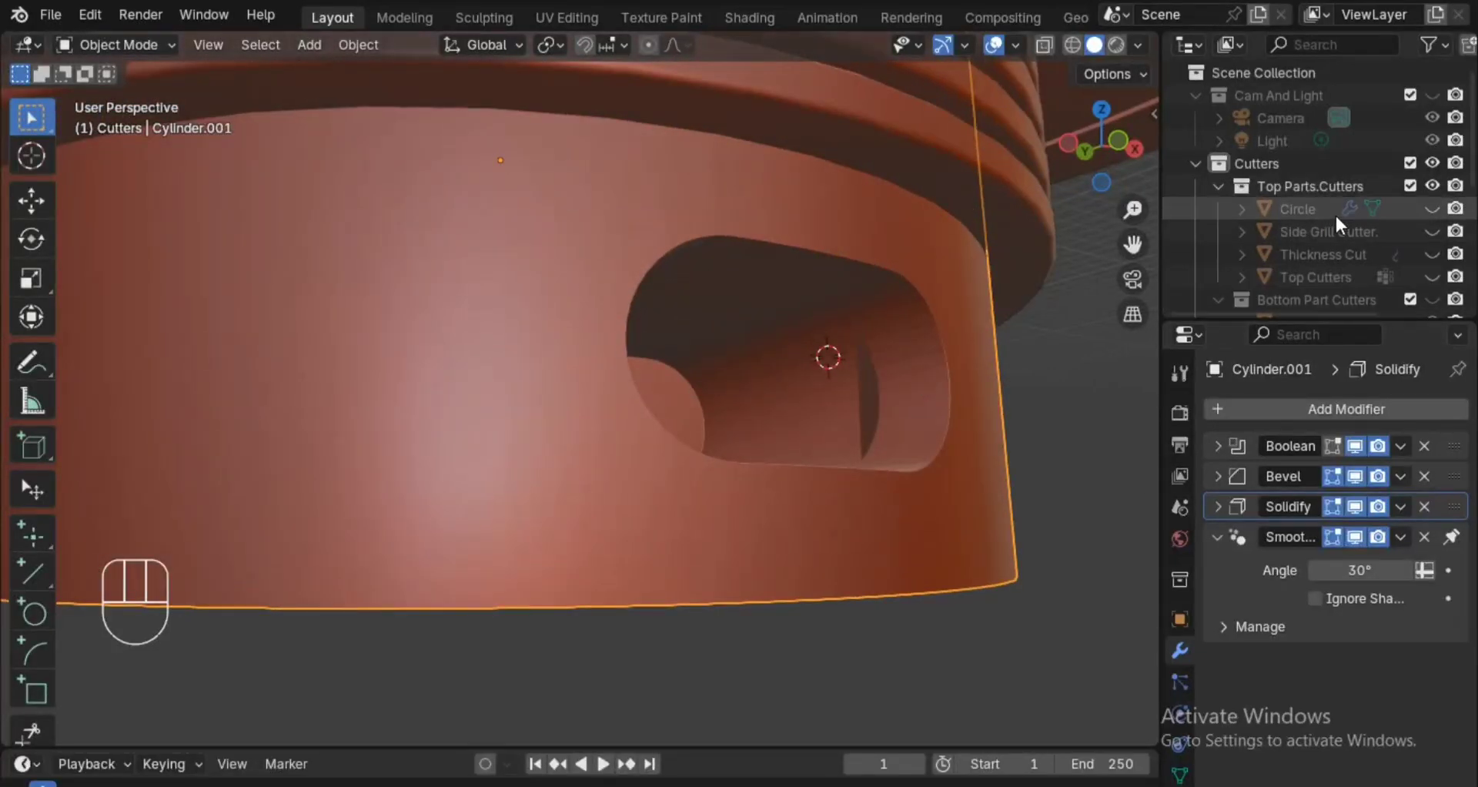
Unhide the Bottom Part Cutters collection, apply Shade Auto Smooth at 30° to the rounded plane cutter, and hide the collection again.
drag(1471, 164, 1471, 174)
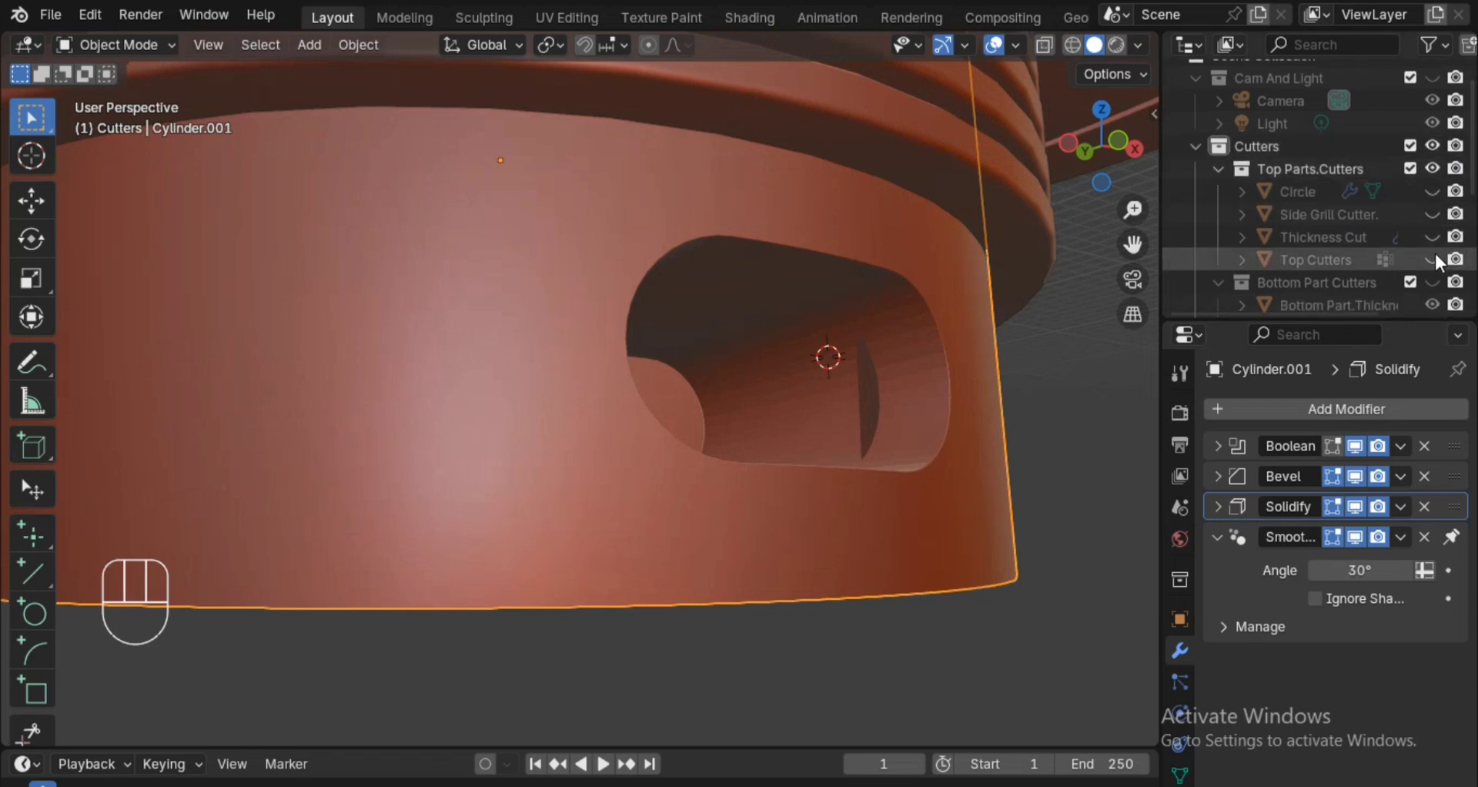
scroll(1435, 251, down, 5)
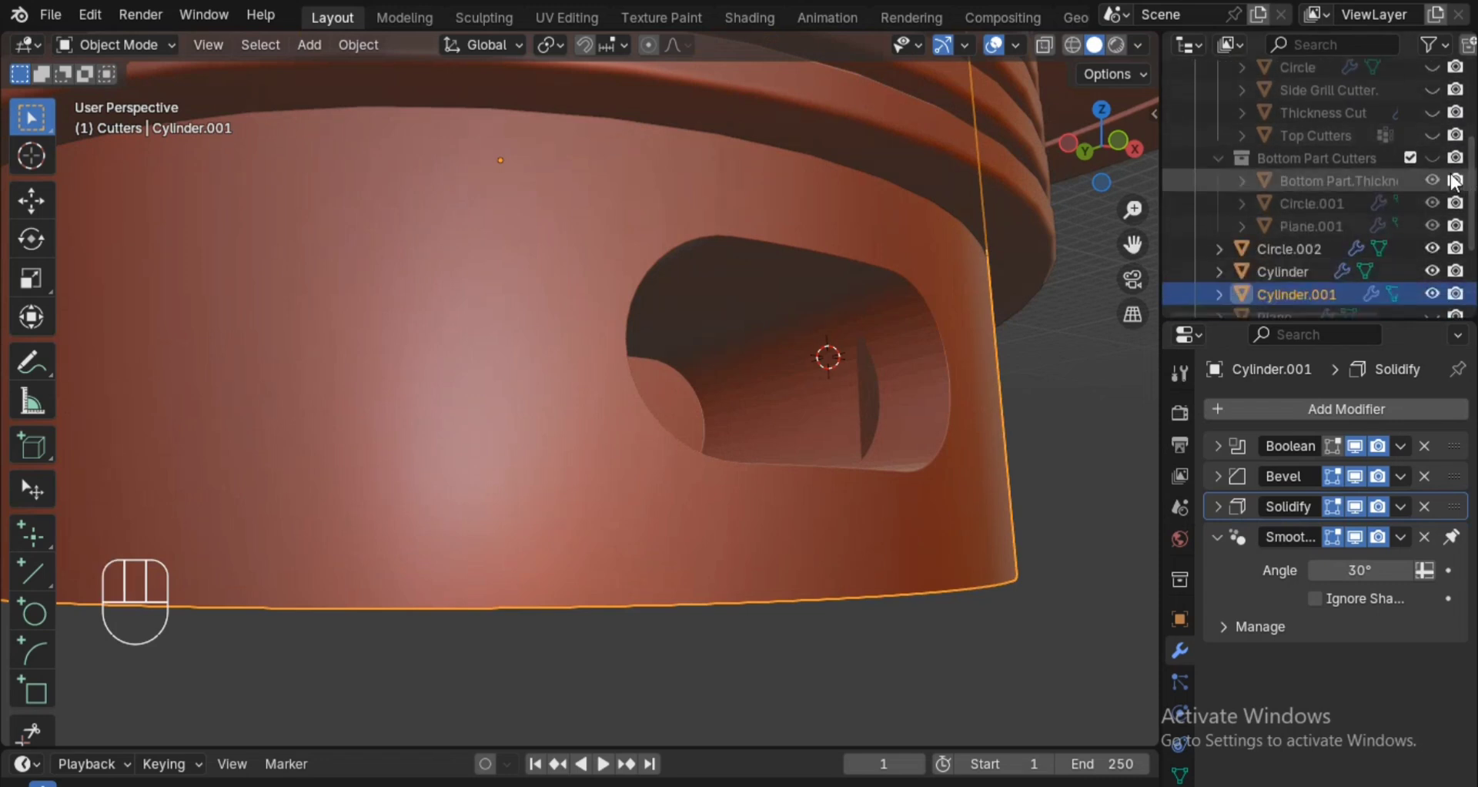
click(1432, 157)
click(777, 432)
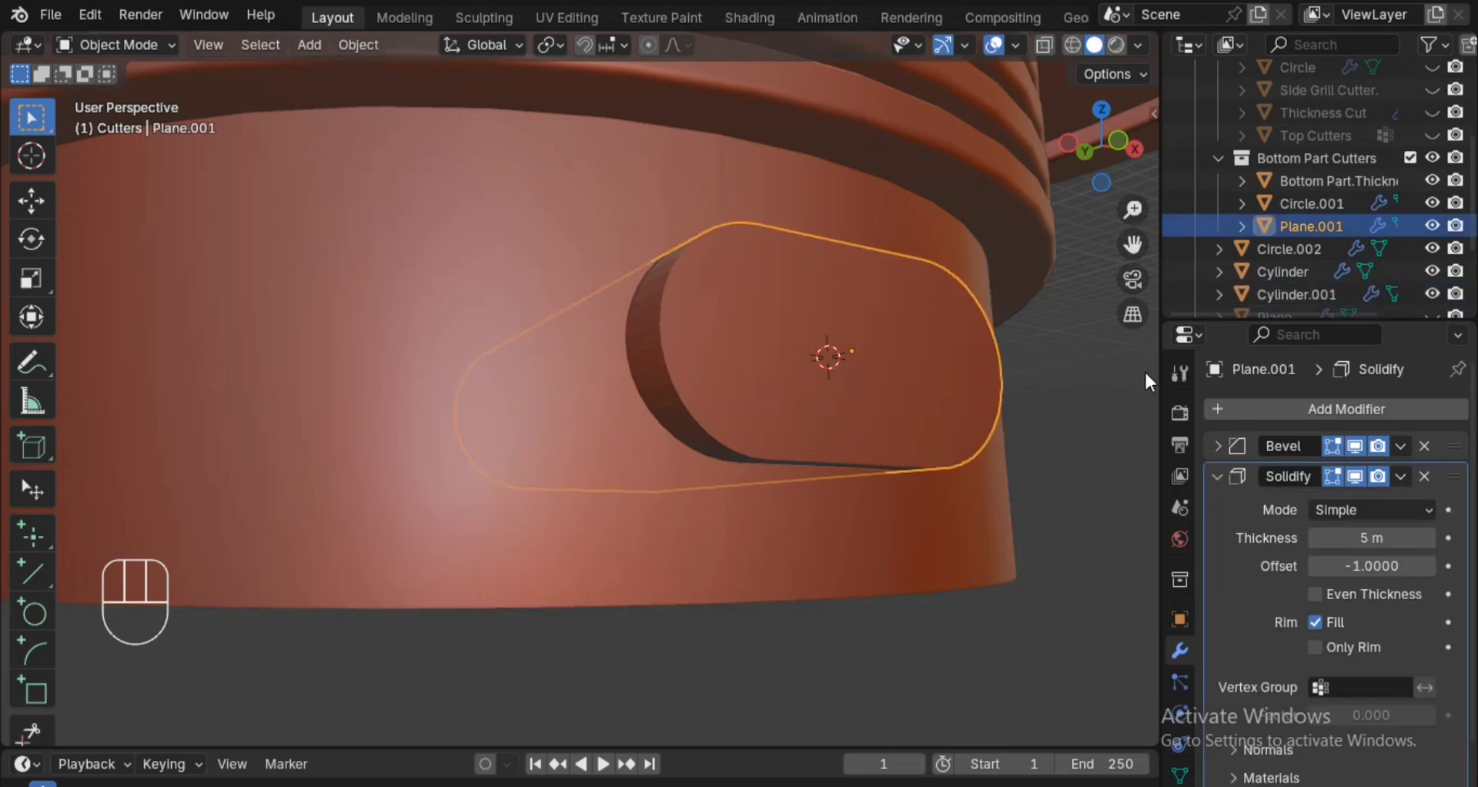
key(space)
click(1125, 409)
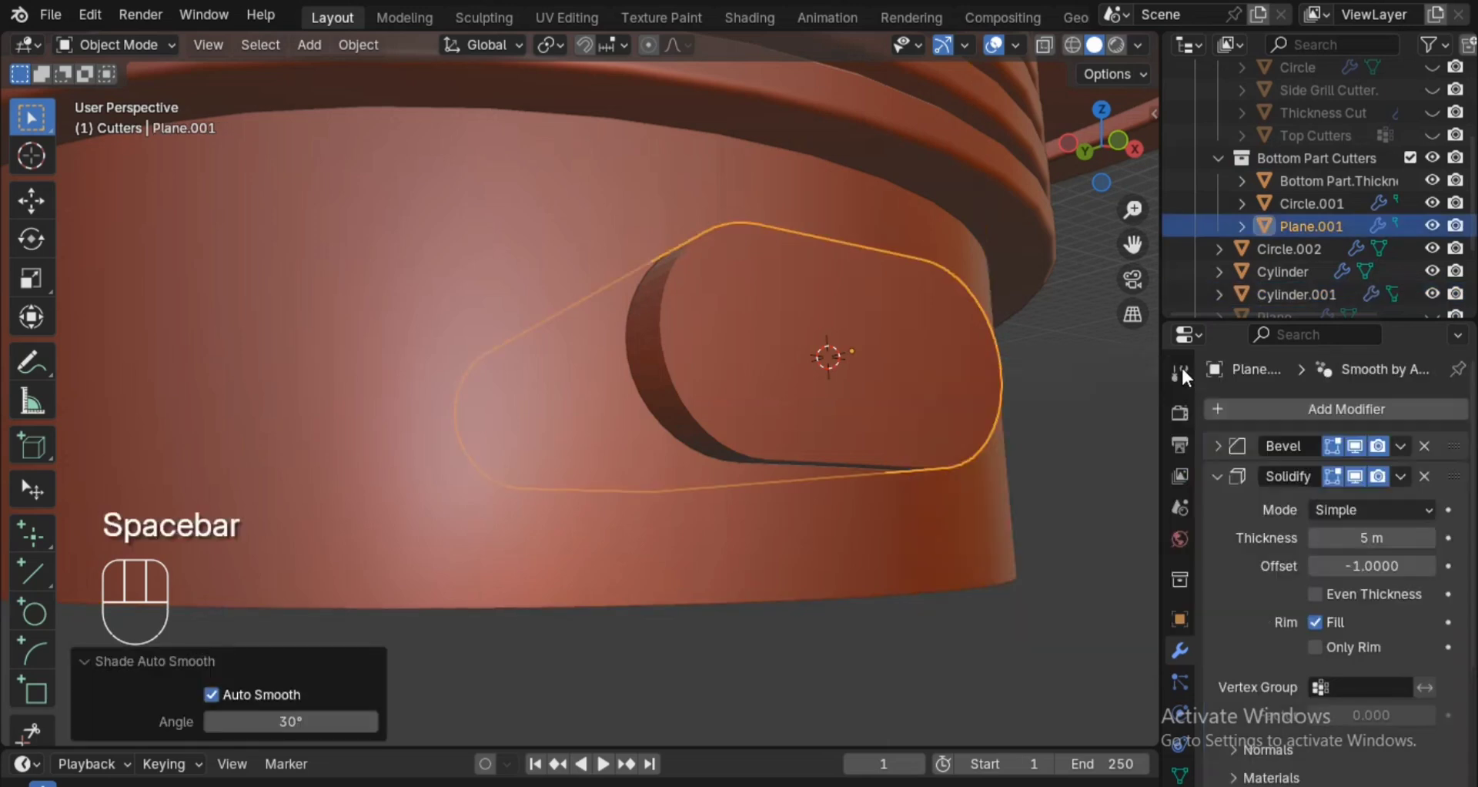
click(1432, 157)
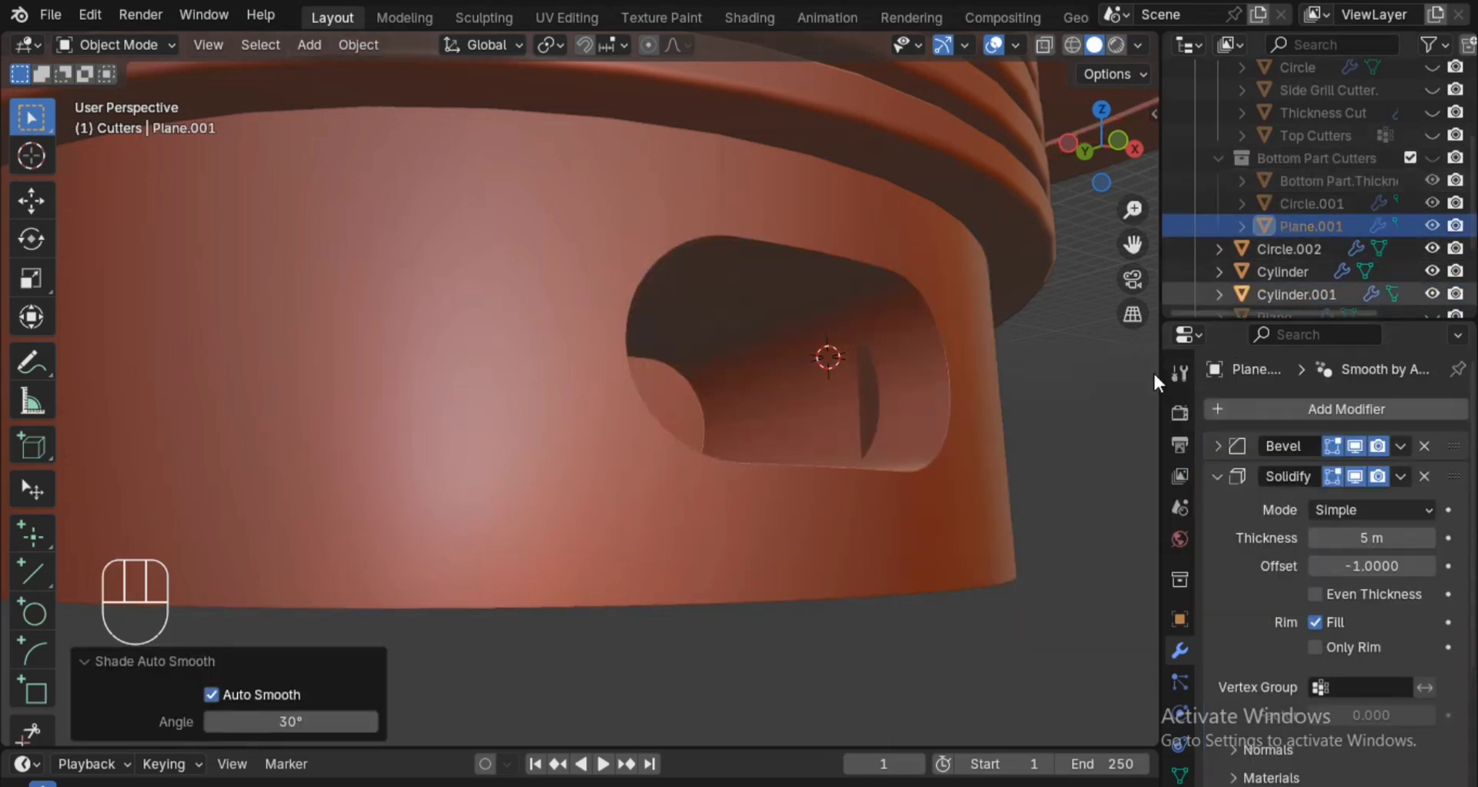
Save the project file.
ctrl+middle_drag(1076, 347, 1029, 447)
key(ctrl+s)
ctrl+alt+drag(1013, 452, 966, 524)
Try placing the cylinder's Solidify modifier above its Bevel modifier, and return it below the Bevel.
click(776, 402)
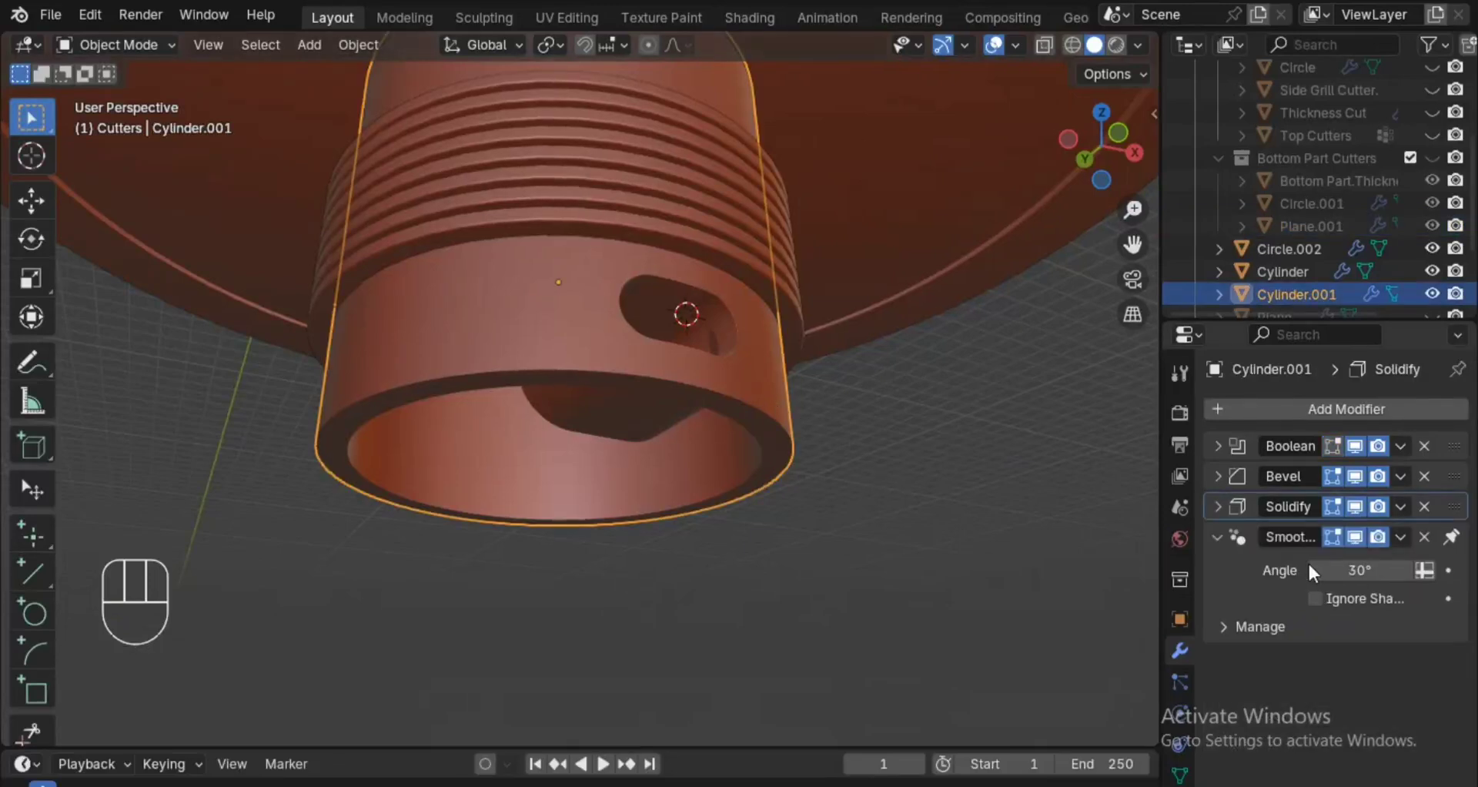
drag(1457, 513, 1458, 476)
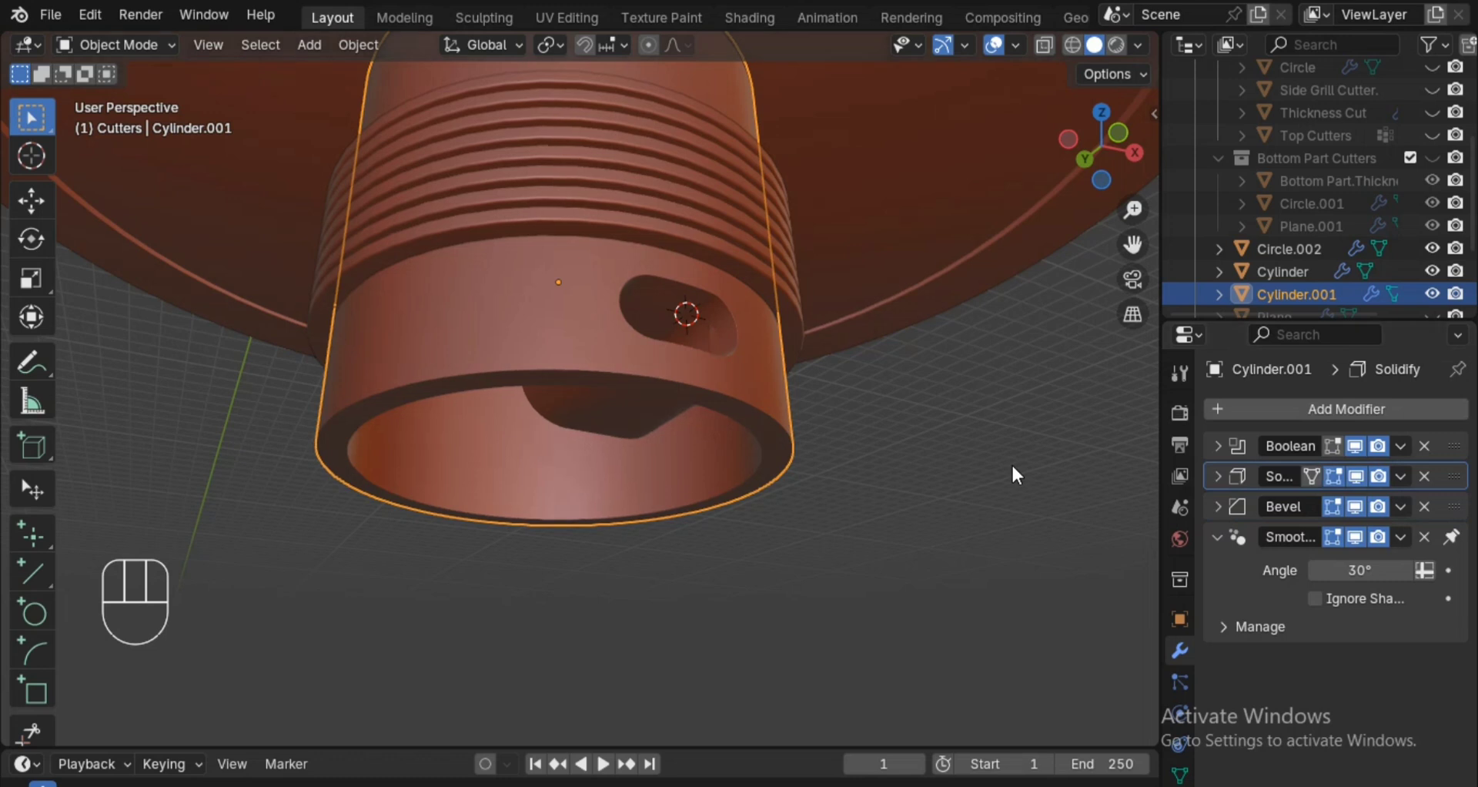
alt+drag(1009, 460, 1138, 413)
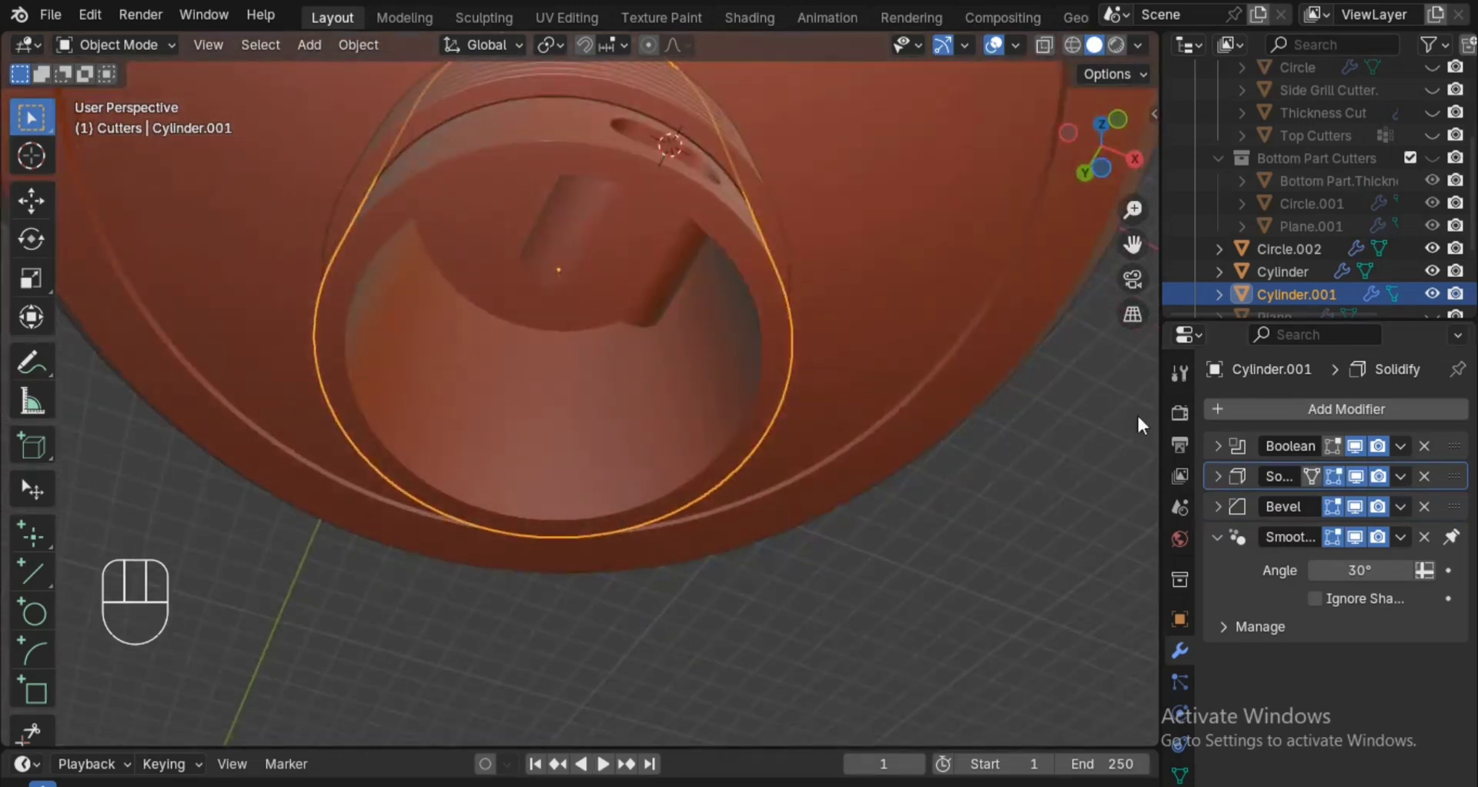
drag(1458, 485, 1456, 523)
alt+drag(910, 336, 924, 423)
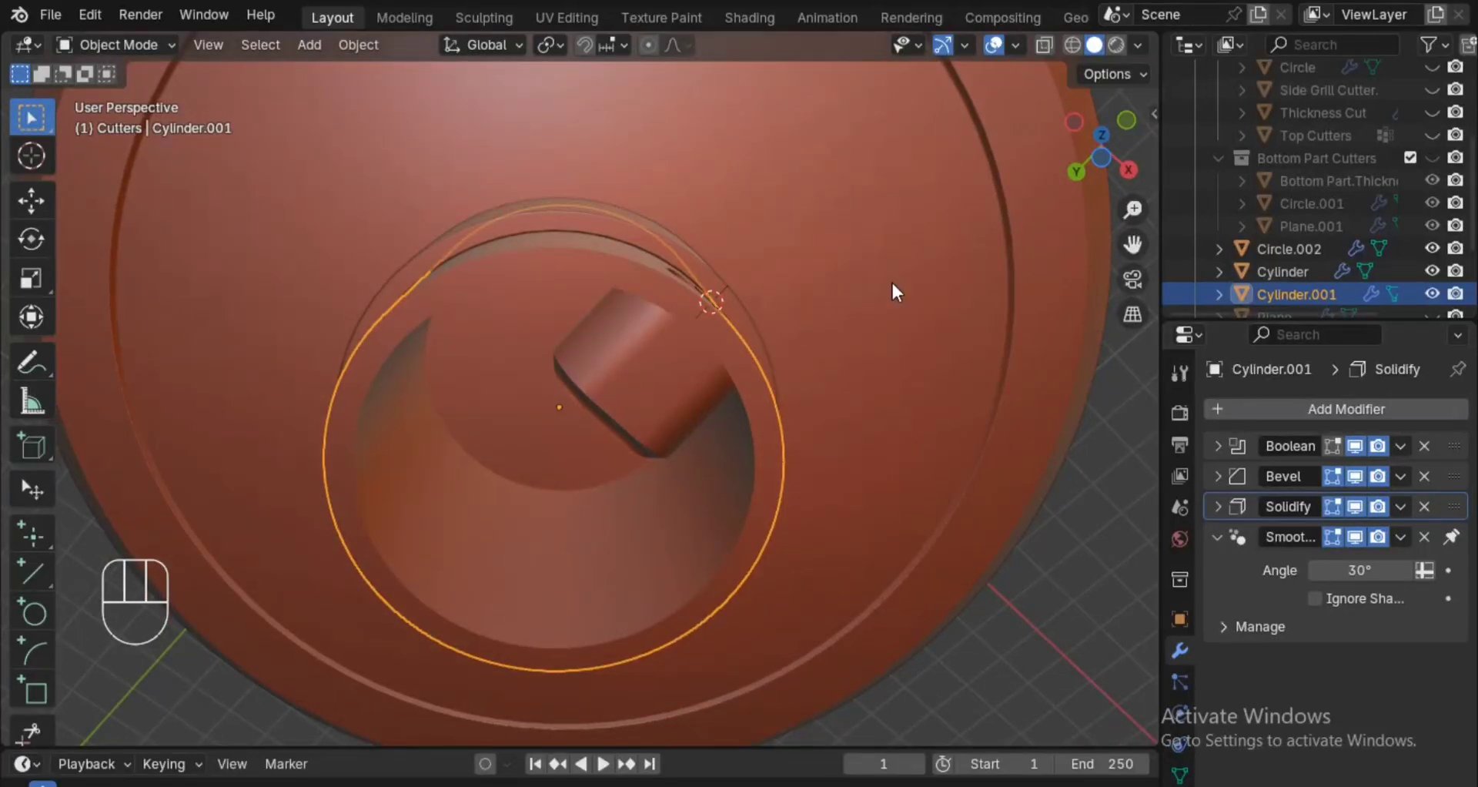
Save the file with the finished cylinder cutout and show the whole model from below.
key(ctrl)
key(ctrl+s)
key(ctrl+s)
mouse_move(876, 329)
alt+mouse_down()
mouse_move(925, 454)
mouse_move(915, 408)
mouse_move(907, 433)
mouse_move(832, 369)
mouse_move(797, 493)
mouse_move(796, 387)
mouse_move(796, 514)
mouse_move(759, 515)
mouse_move(781, 613)
mouse_move(760, 429)
mouse_move(735, 367)
mouse_move(716, 466)
mouse_move(752, 533)
mouse_move(751, 436)
mouse_move(782, 354)
mouse_move(801, 411)
alt+mouse_up()
key(z)
key(z)
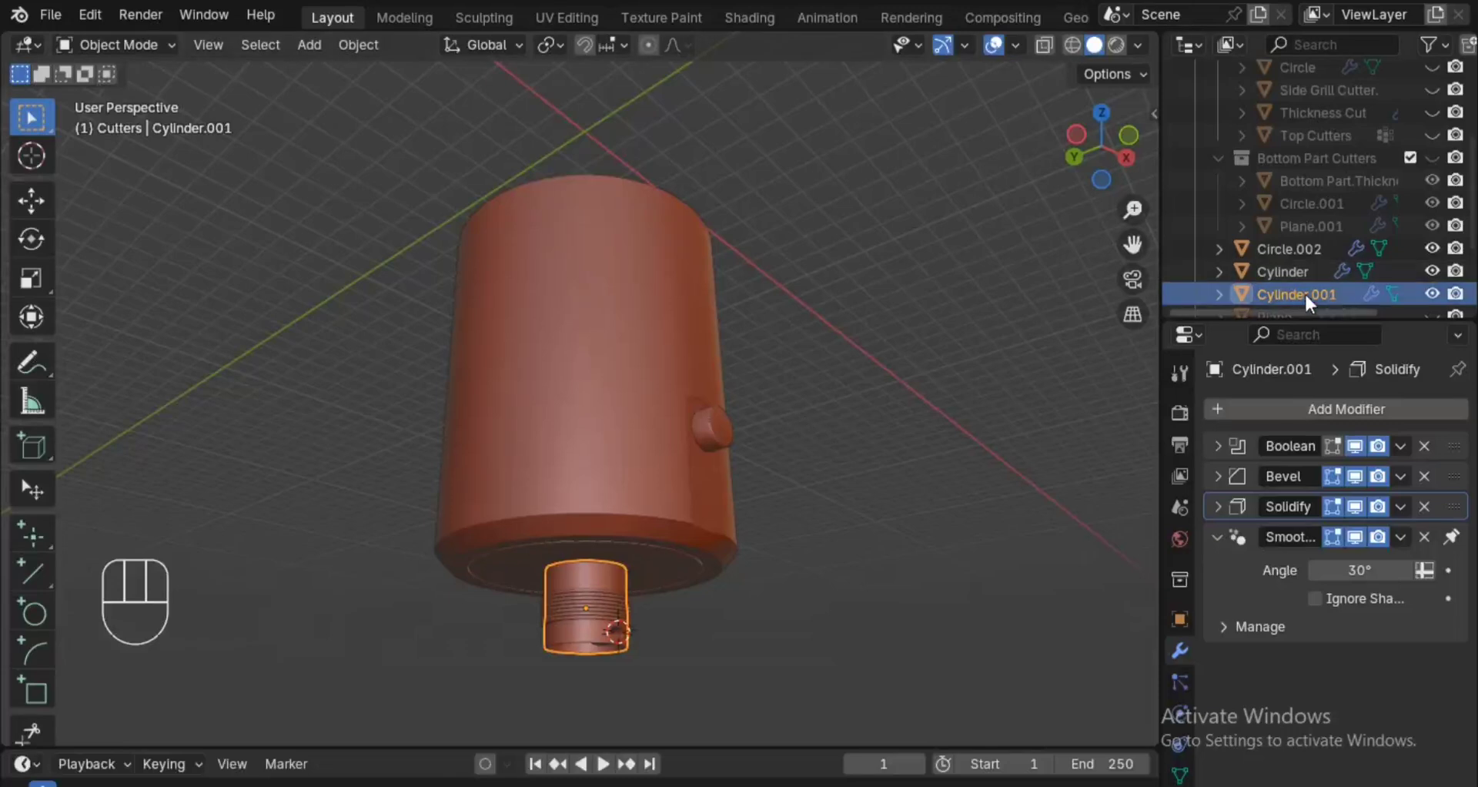
Examine the hollow cylinder and its slot from below, checking the view shading modes.
mouse_move(991, 434)
ctrl+alt+mouse_down()
mouse_move(823, 498)
mouse_move(832, 314)
mouse_move(807, 435)
mouse_move(780, 438)
mouse_move(766, 393)
ctrl+alt+mouse_up()
key(z)
click(791, 321)
key(z)
click(810, 333)
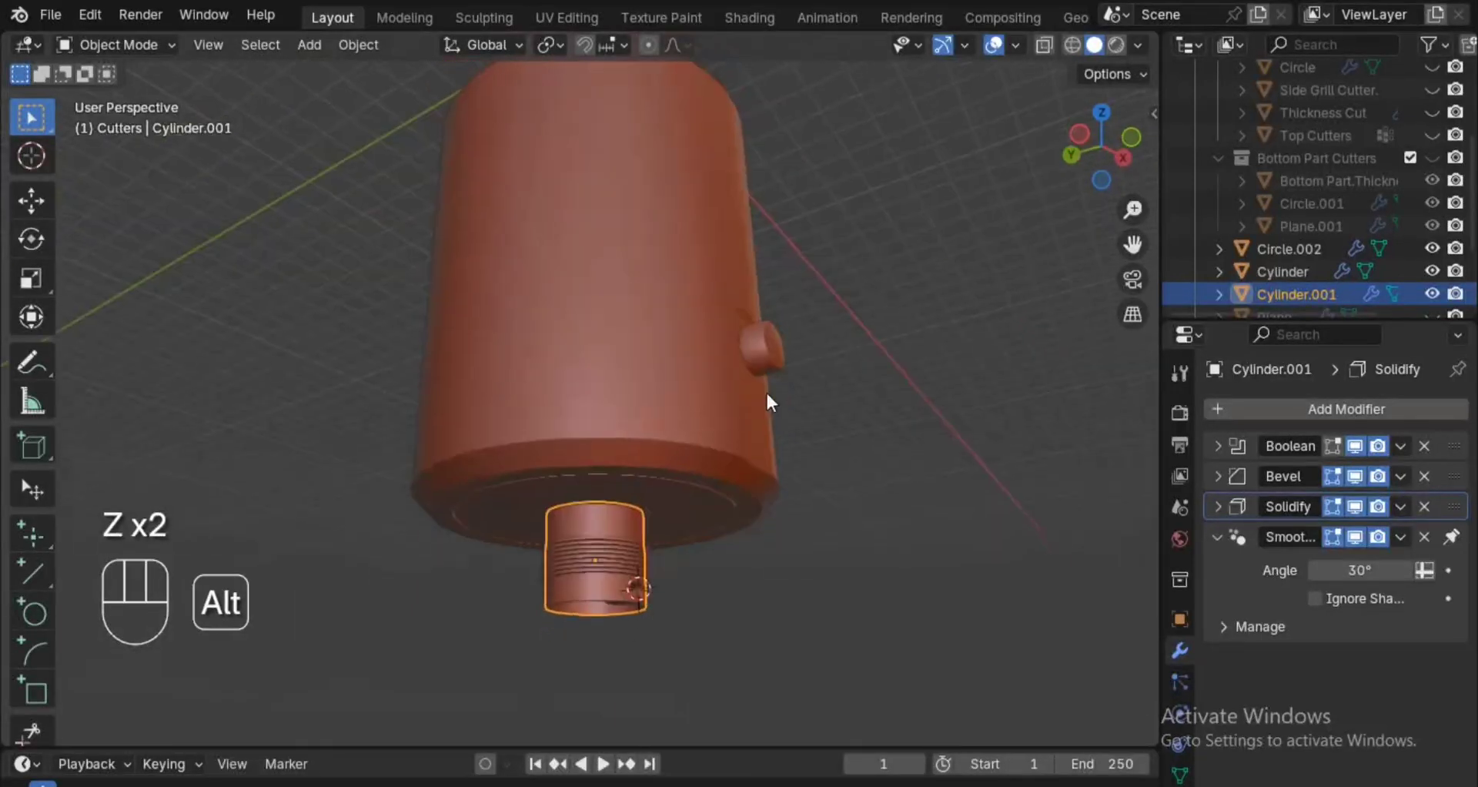
right_click(857, 411)
alt+drag(863, 419, 862, 346)
click(736, 333)
mouse_move(749, 402)
alt+mouse_down()
mouse_move(751, 426)
mouse_move(750, 377)
alt+mouse_up()
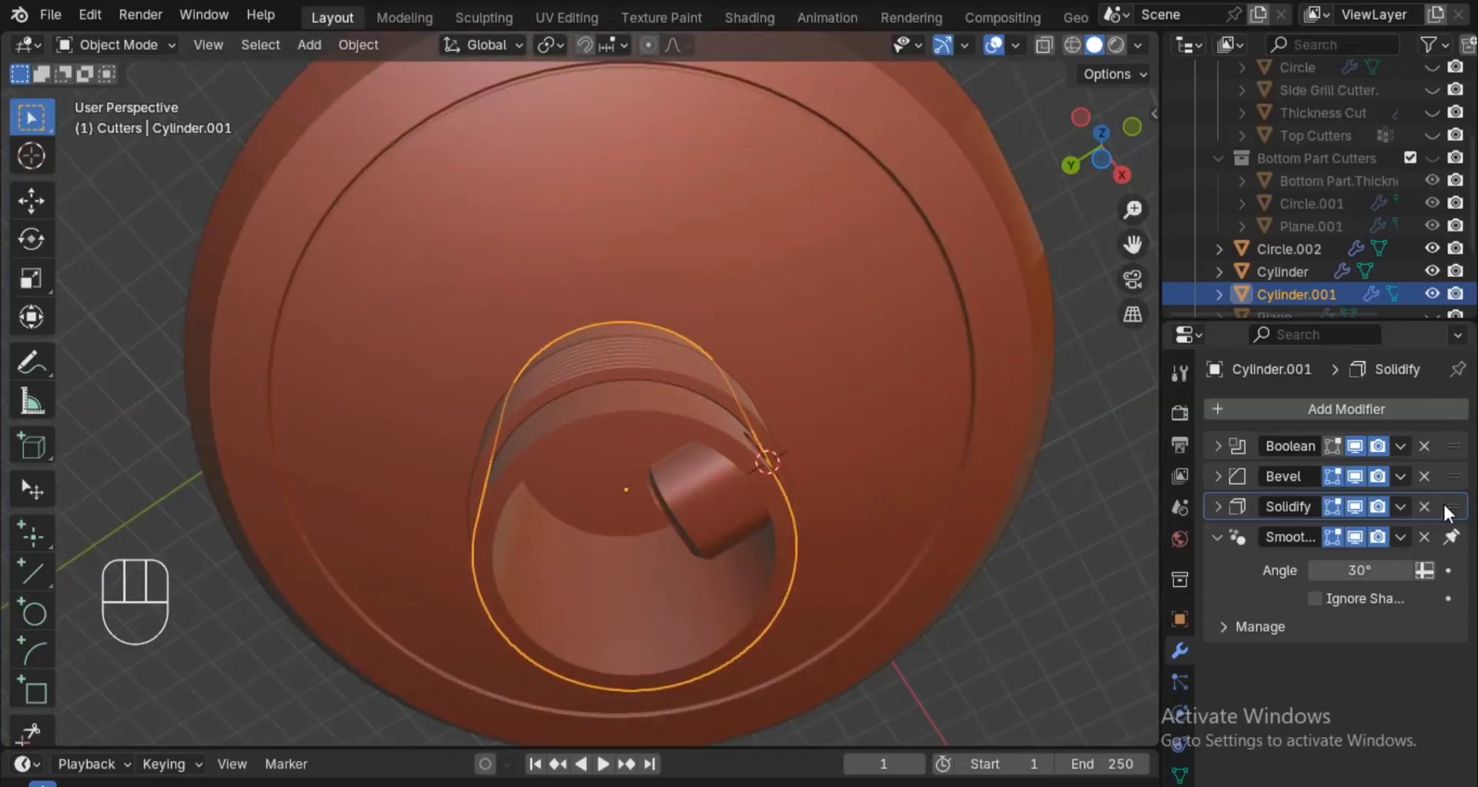
Unhide the Bottom Part Cutters collection, collapse the rounded plane cutter's Solidify settings, and hide only that cutter.
click(1425, 136)
click(1423, 135)
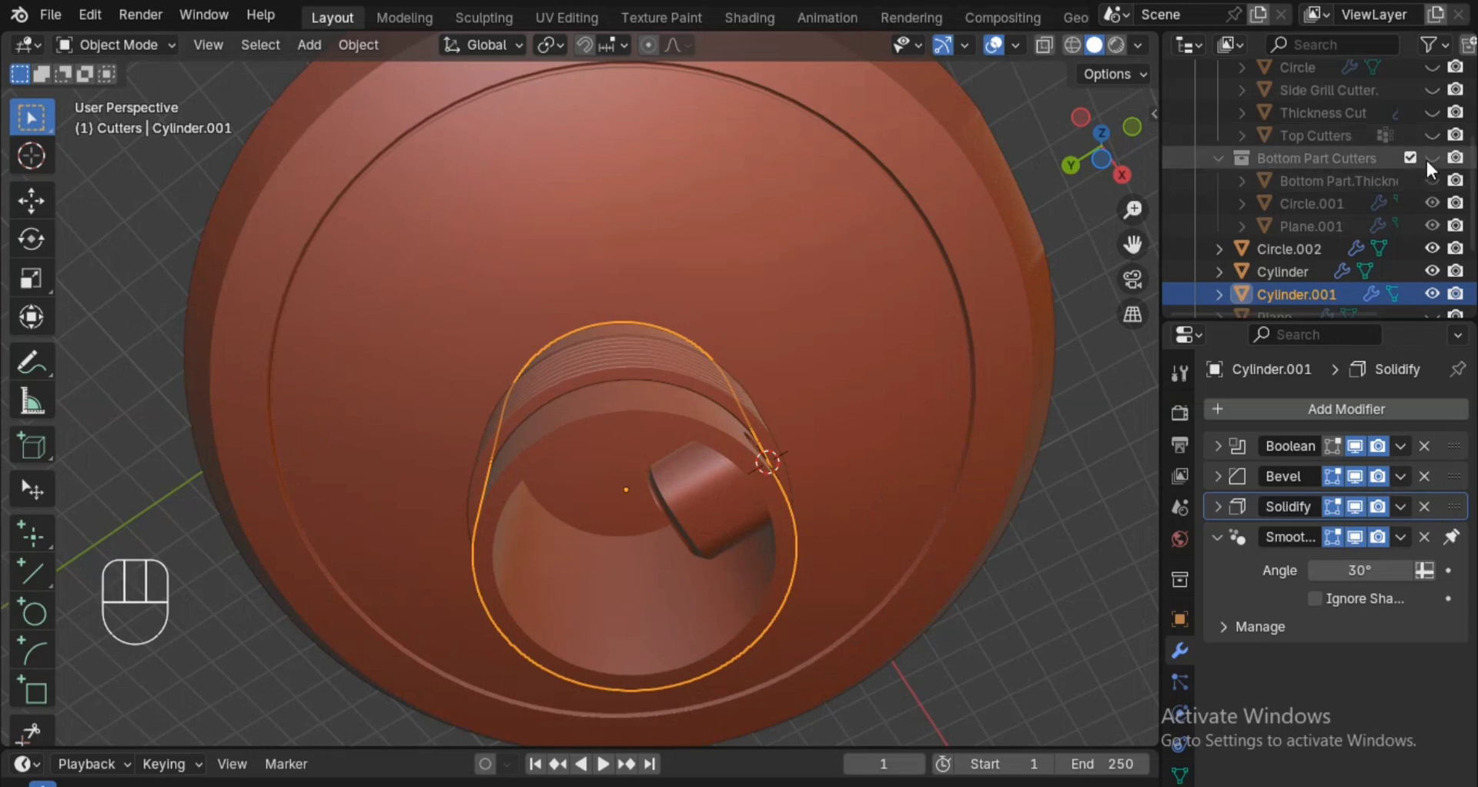
click(1426, 159)
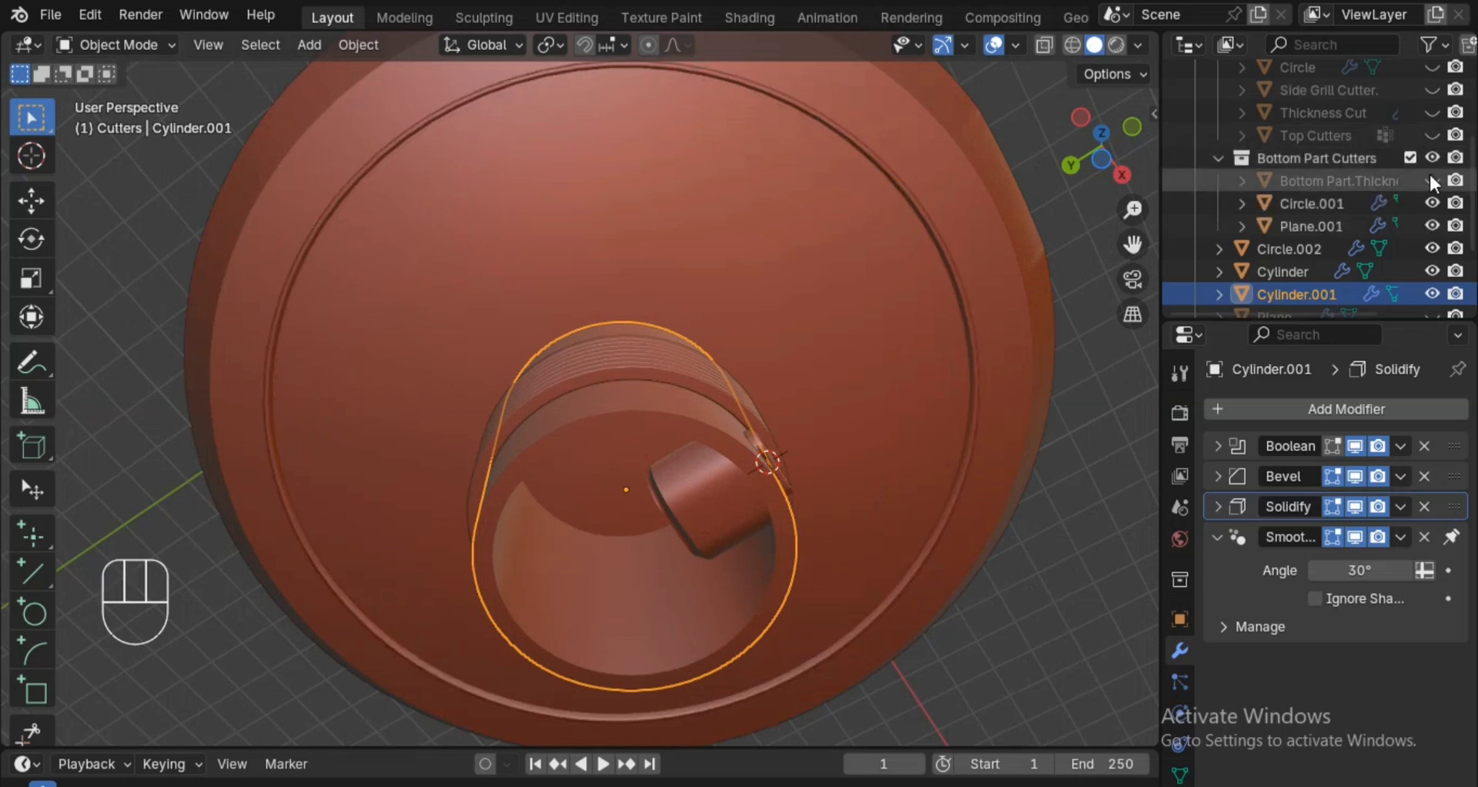
click(1338, 228)
alt+drag(954, 555, 862, 485)
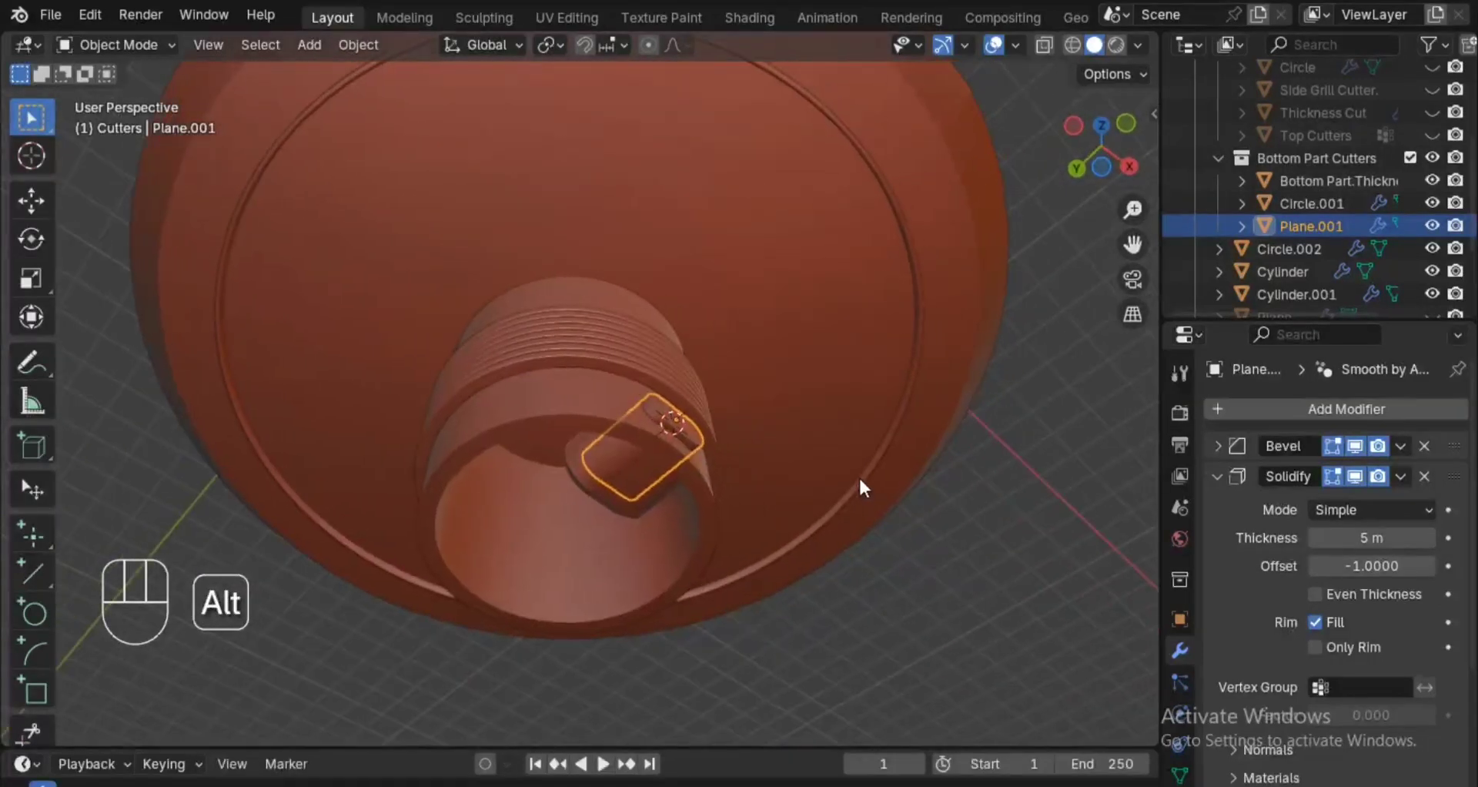
click(1216, 476)
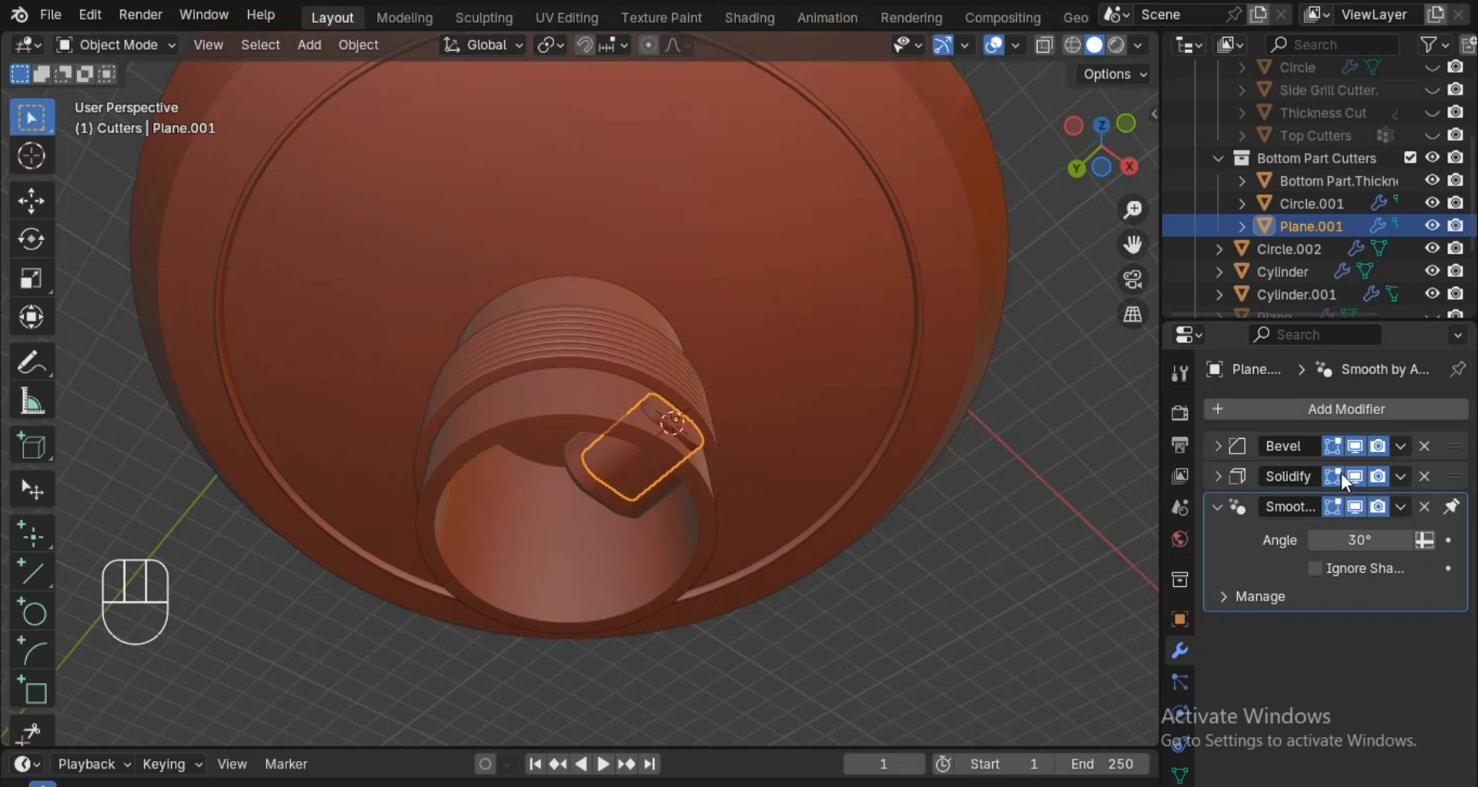
alt+drag(1080, 450, 1078, 455)
ctrl+alt+drag(1001, 520, 922, 431)
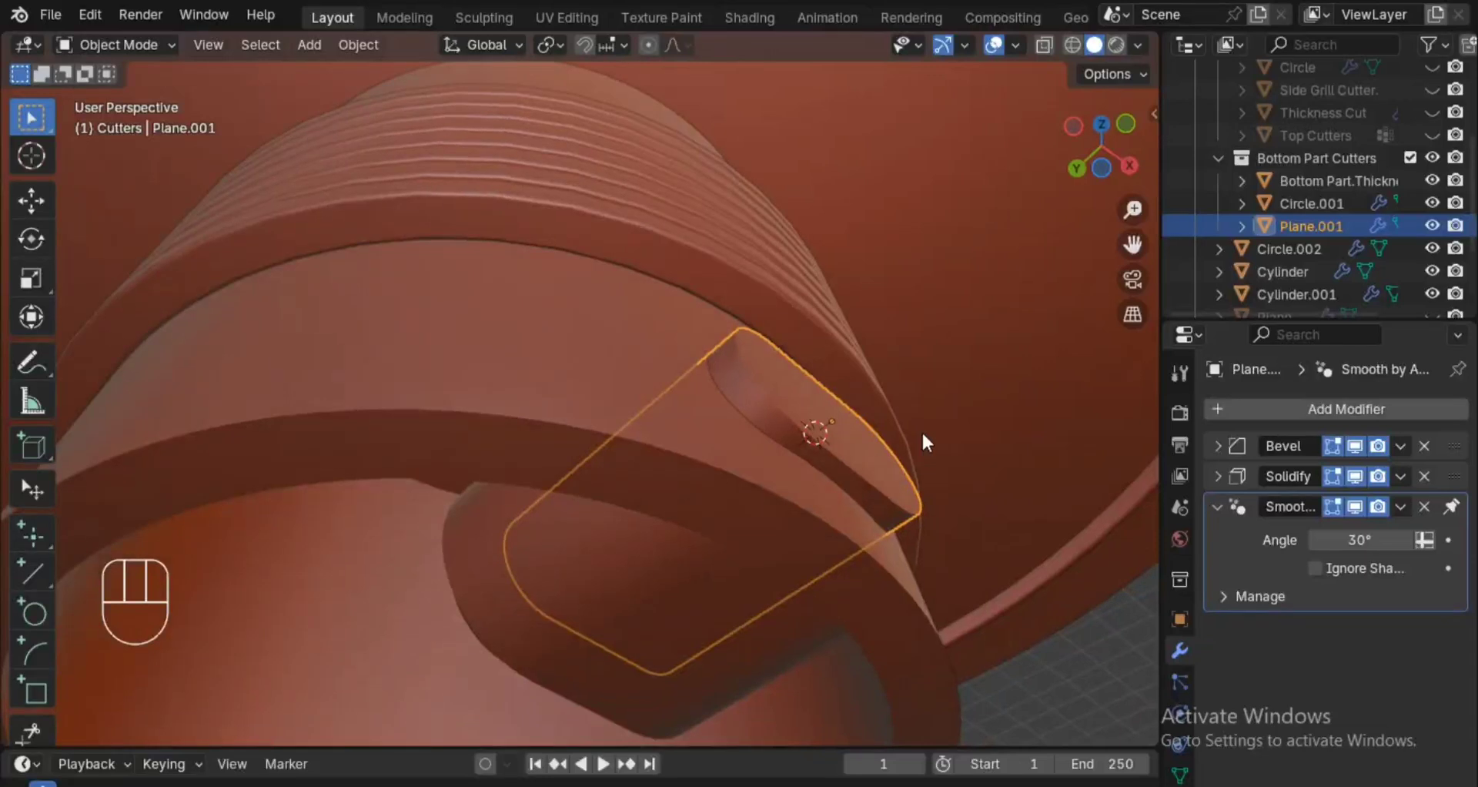
key(h)
Move the hollow cylinder's Solidify modifier to the top of its stack and disable Clamp Overlap in its Bevel's geometry settings.
click(835, 515)
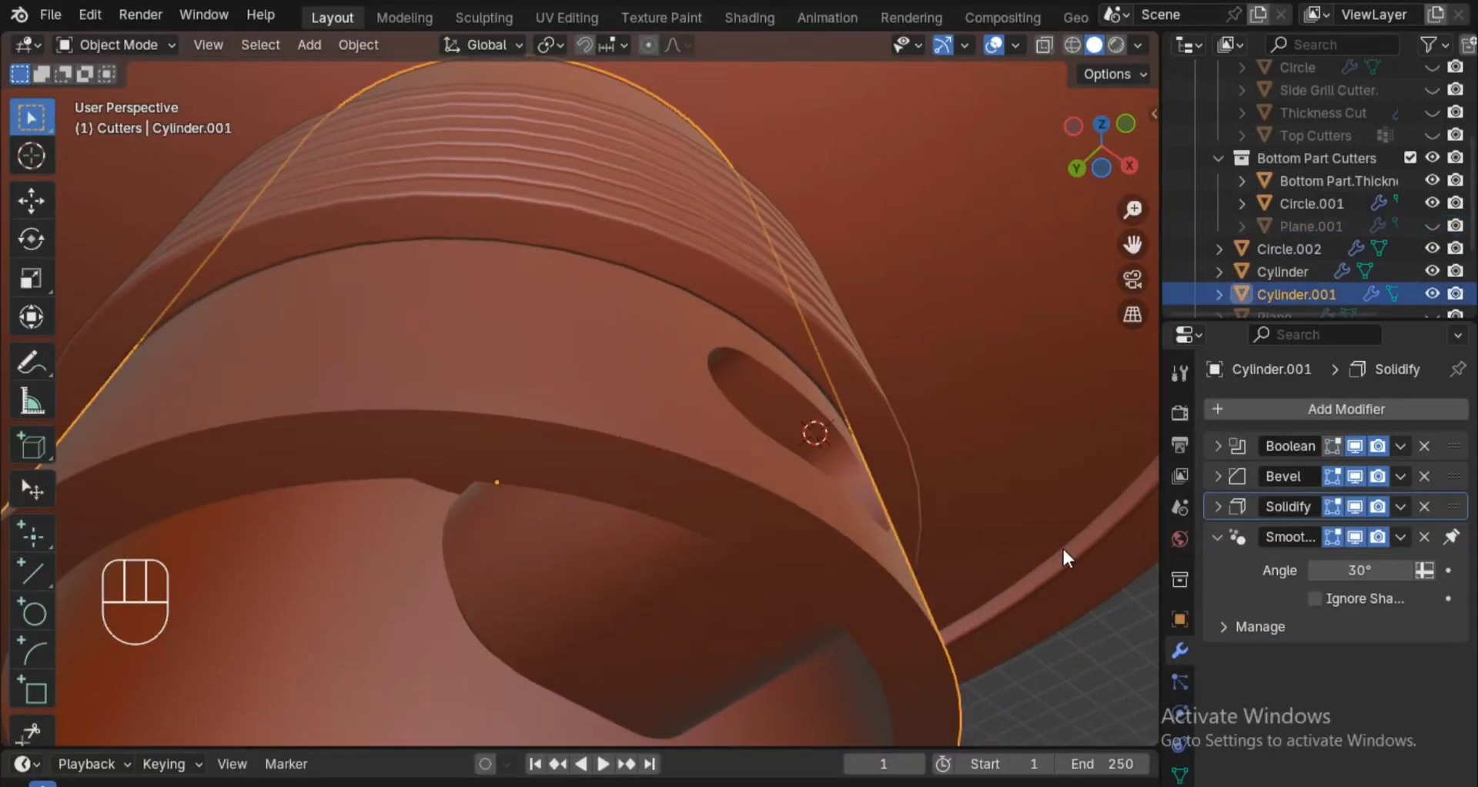
drag(1459, 504, 1449, 445)
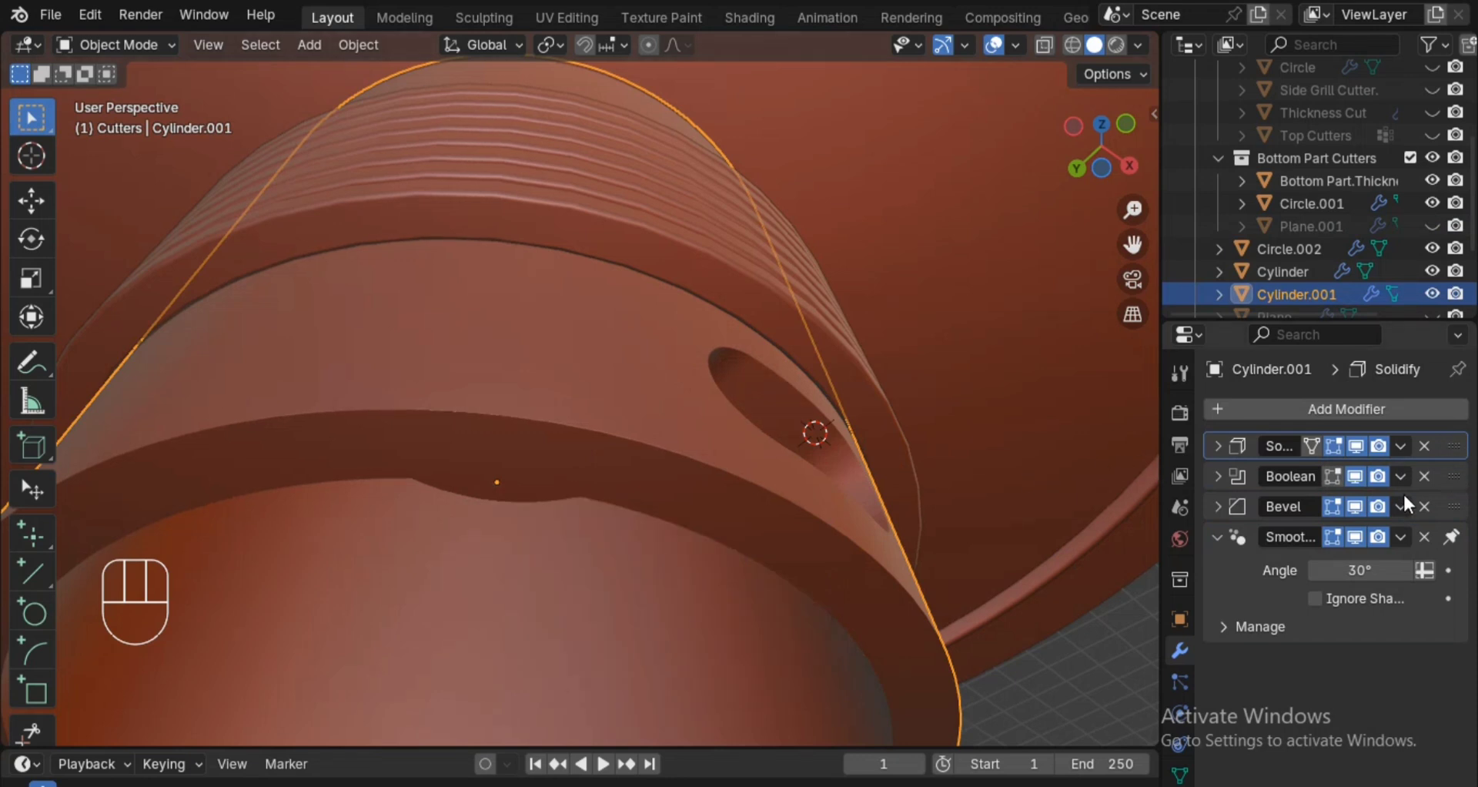
click(1218, 507)
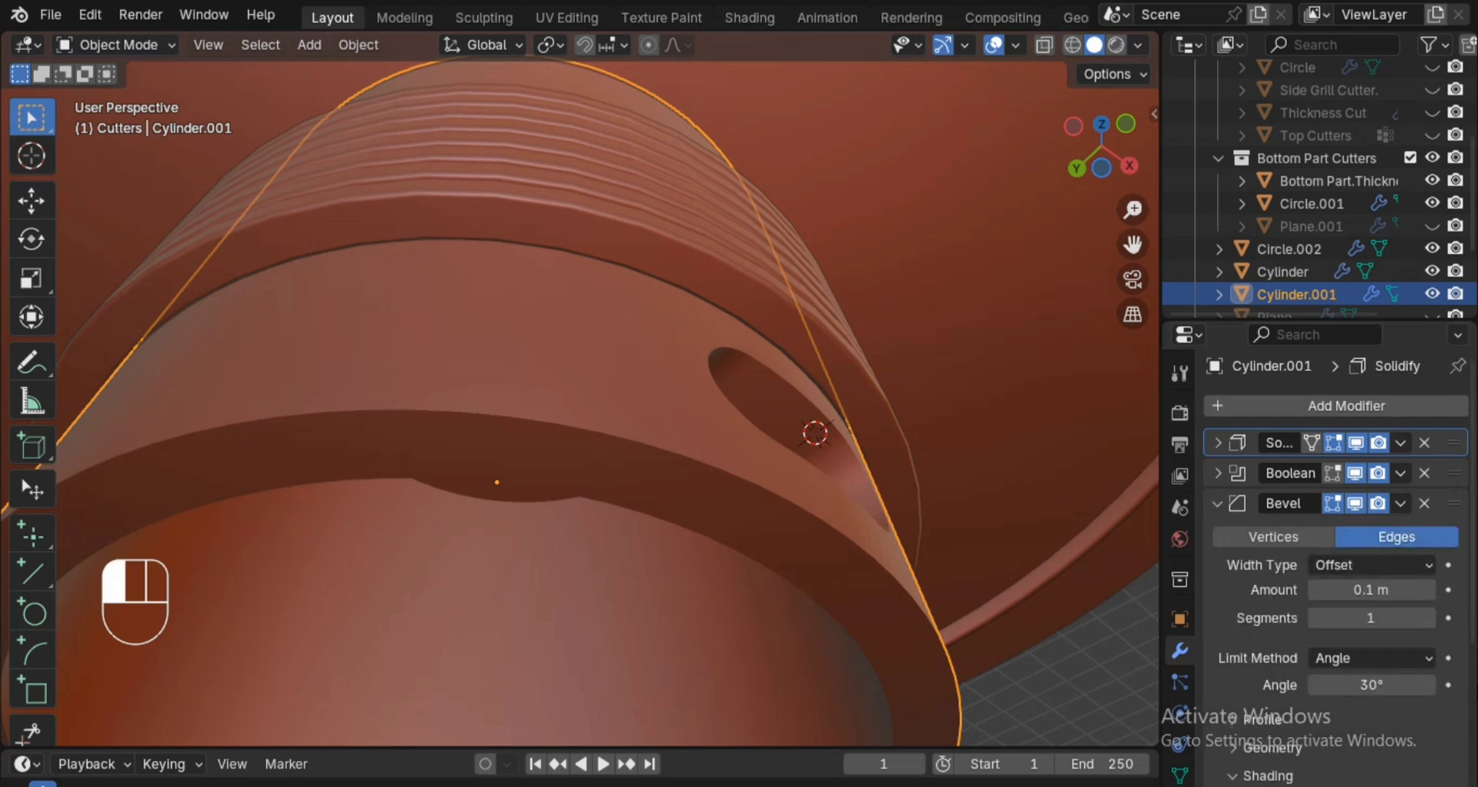
scroll(1395, 701, down, 5)
scroll(1441, 695, down, 3)
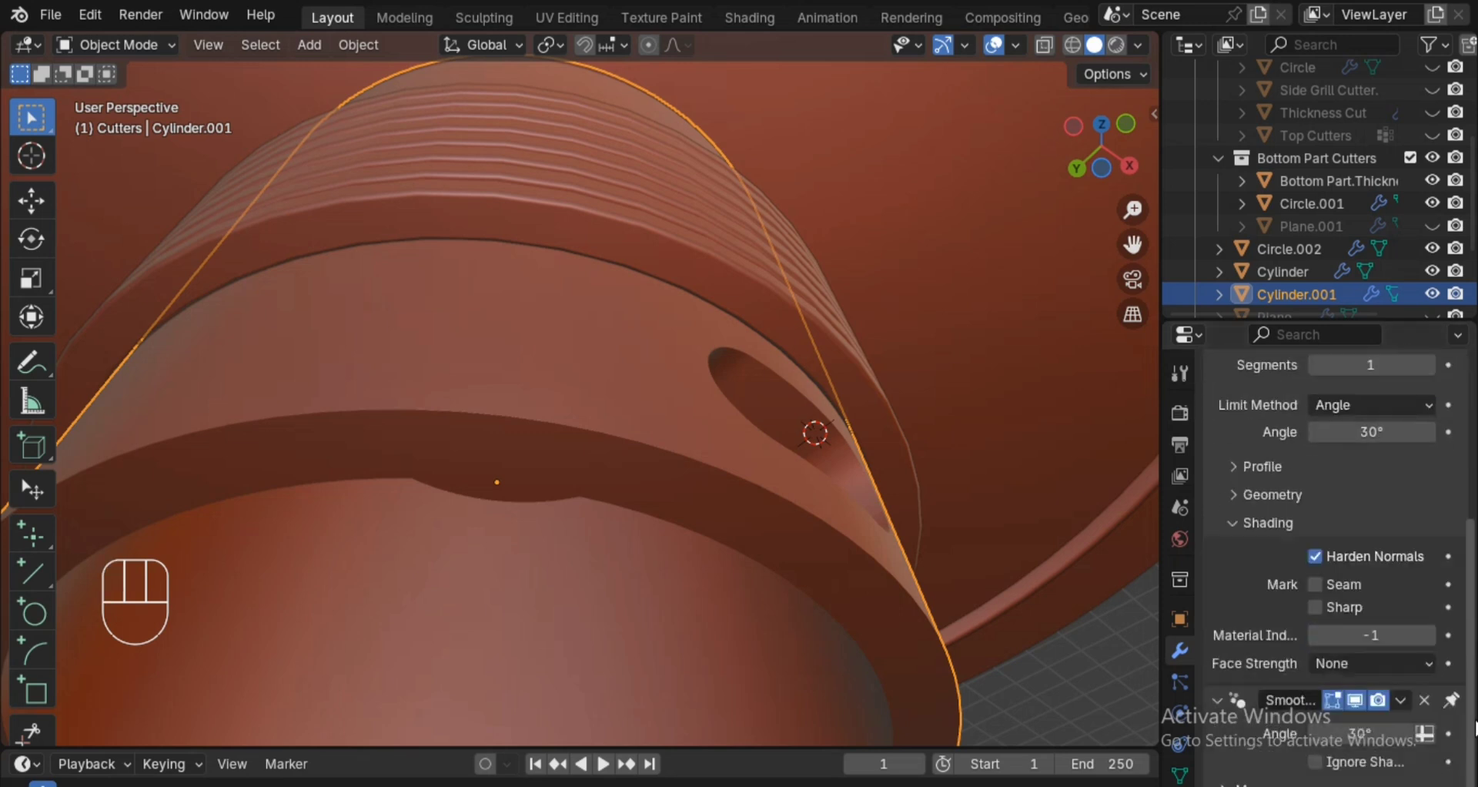
click(1272, 494)
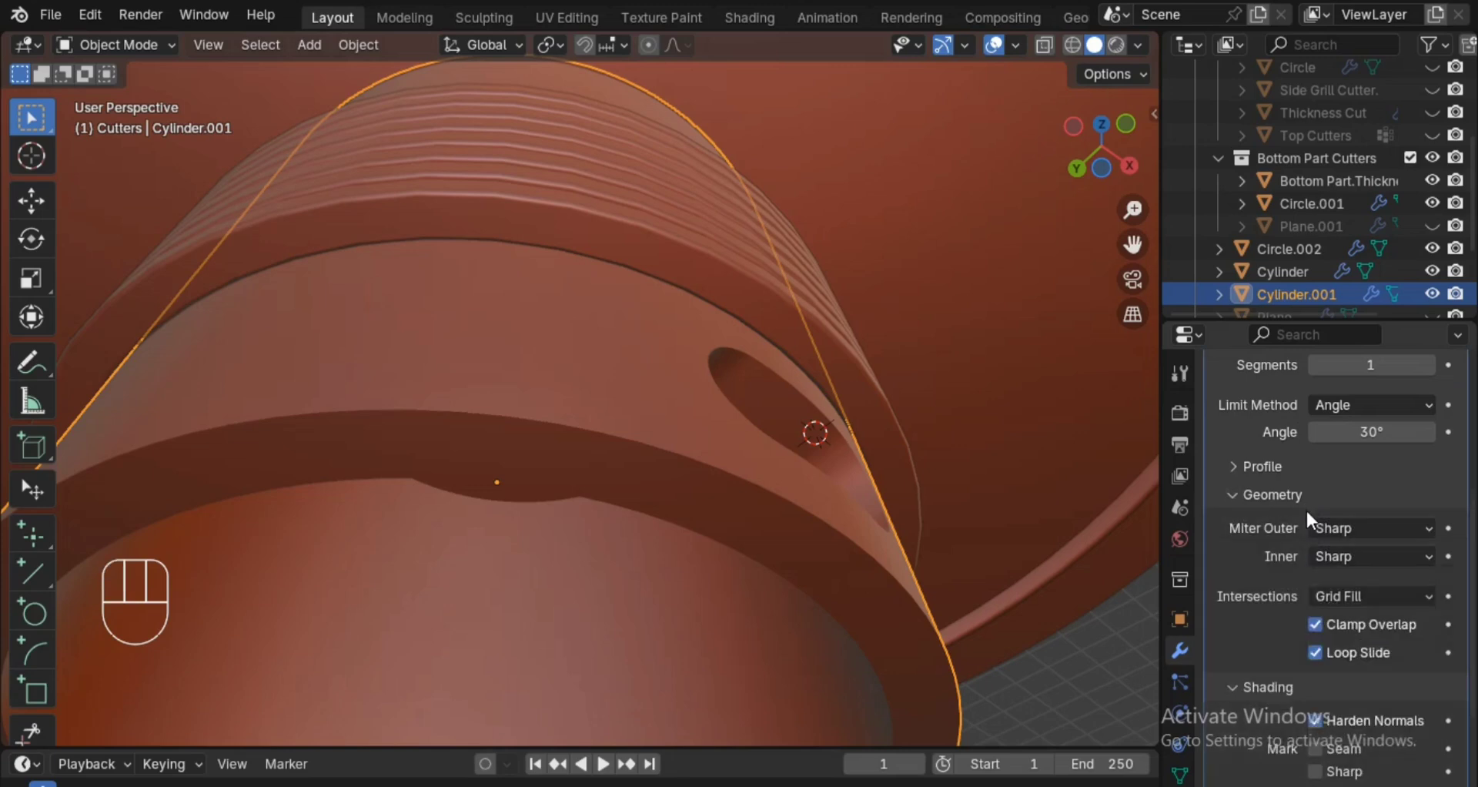
click(1340, 625)
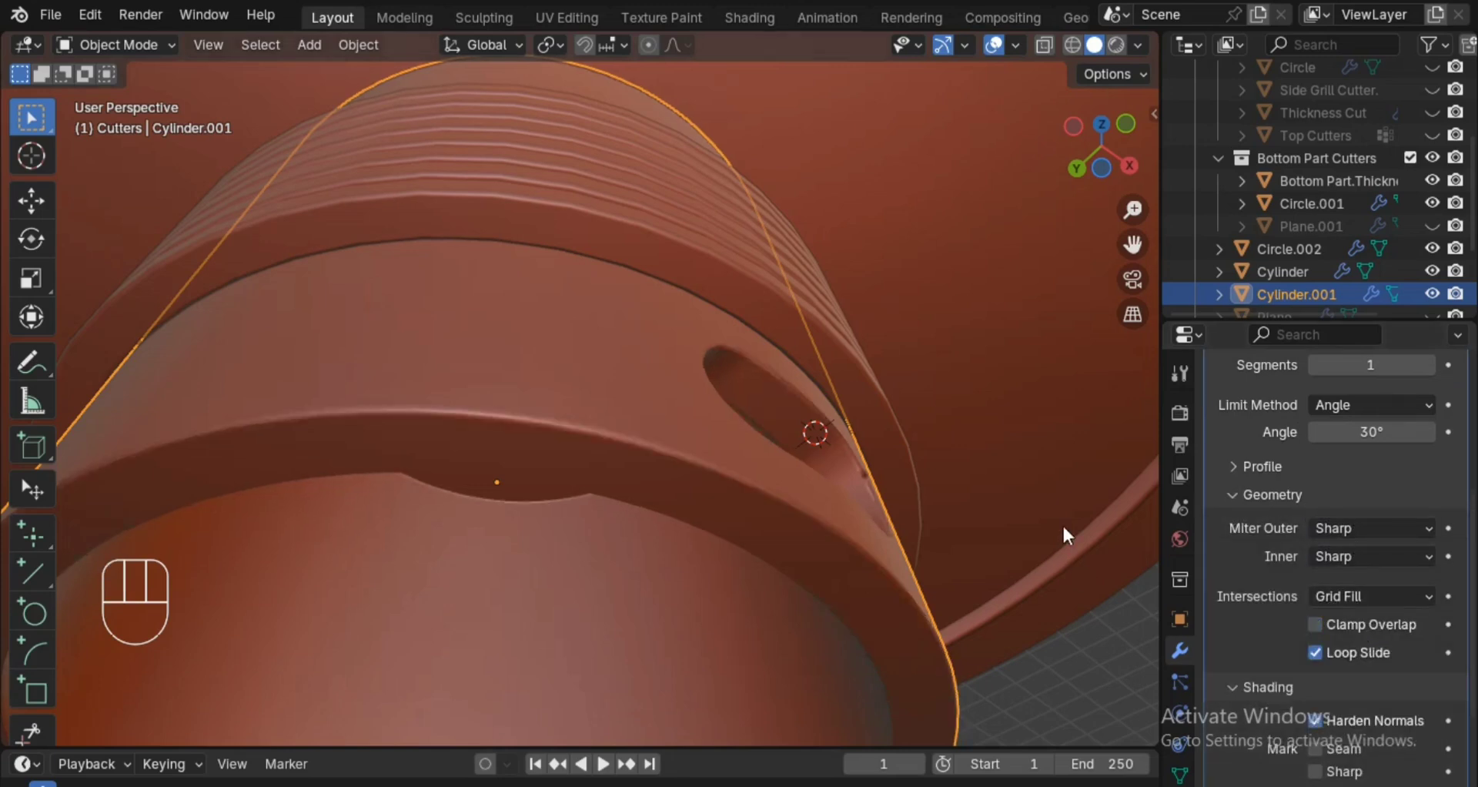
Save the project with the slot's beveled edges.
alt+drag(1062, 523, 1042, 545)
scroll(1001, 566, down, 2)
alt+shift+drag(927, 587, 908, 496)
key(ctrl+s)
Examine the bevel mesh around the cylinder's slot in wireframe and from the front.
mouse_move(787, 576)
alt+shift+mouse_down()
mouse_move(850, 556)
mouse_move(900, 629)
mouse_move(901, 583)
mouse_move(900, 596)
alt+shift+mouse_up()
alt+shift+drag(899, 596, 858, 577)
key(z)
click(834, 572)
key(z)
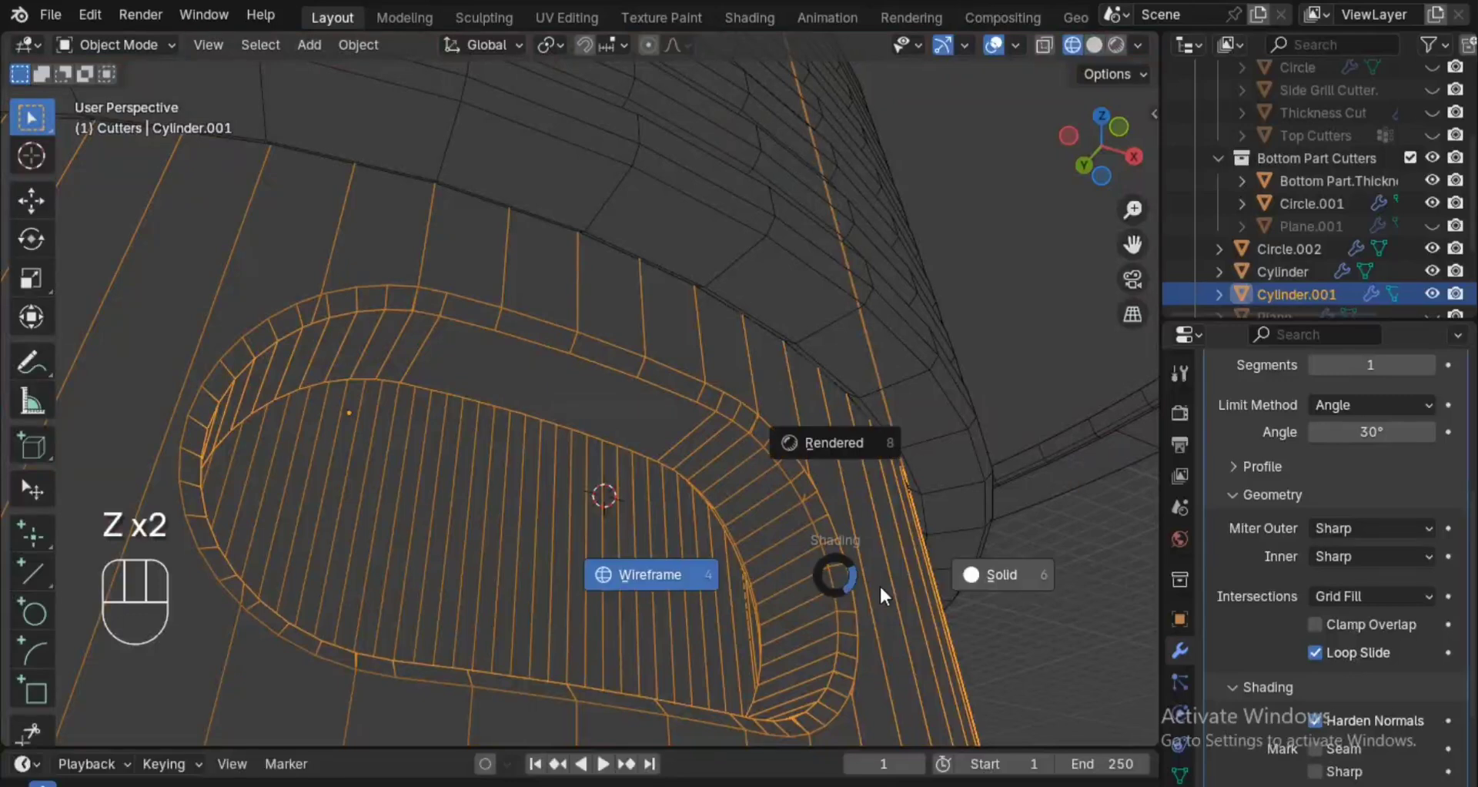
click(879, 583)
key(z)
click(825, 579)
ctrl+alt+drag(825, 579, 885, 516)
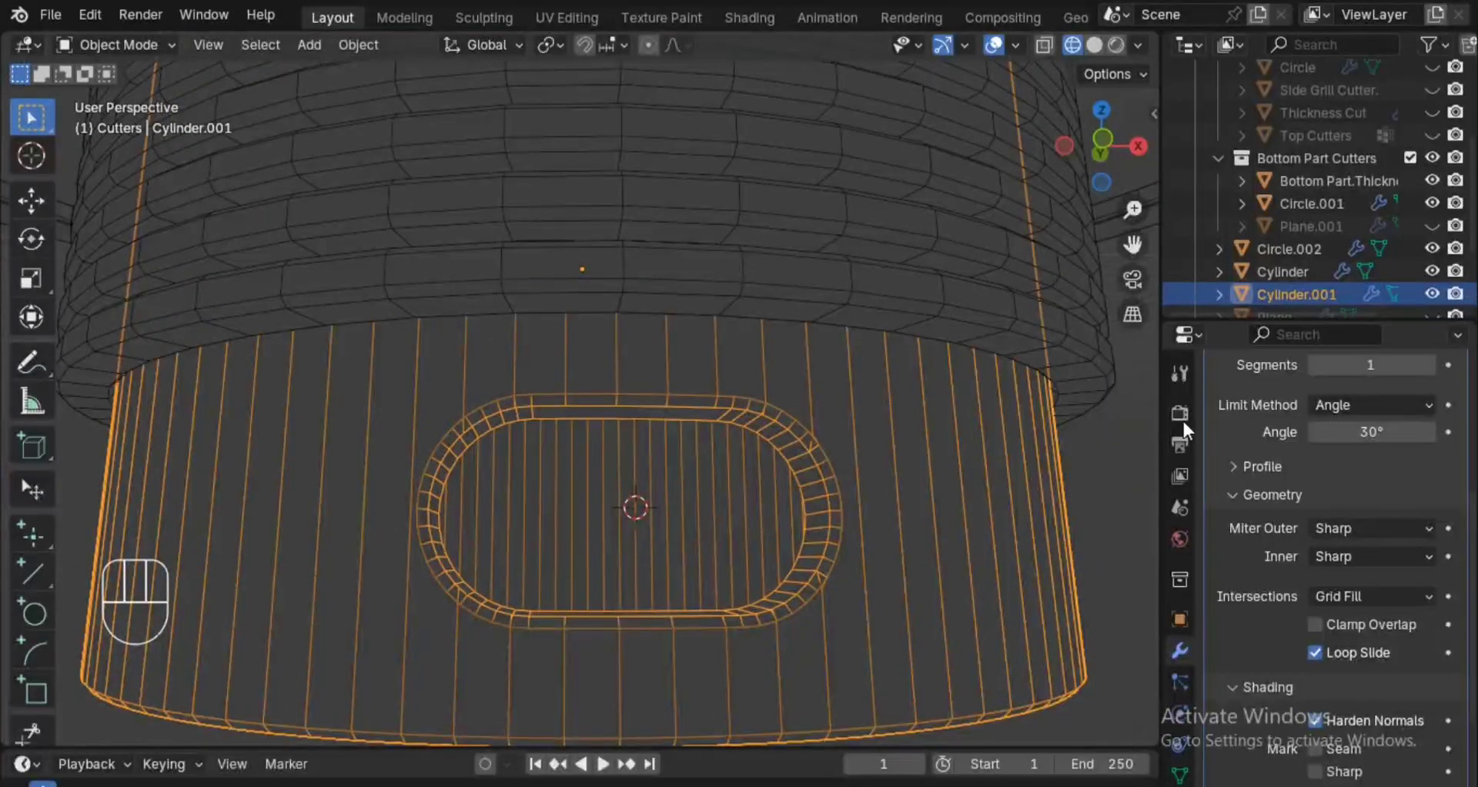
Try 50 and 5 segments on the rounded plane cutter's vertex Bevel, and set it to 6 segments.
click(1346, 220)
mouse_move(934, 482)
alt+mouse_down()
mouse_move(935, 465)
mouse_move(921, 511)
alt+mouse_up()
key(z)
key(z)
click(979, 539)
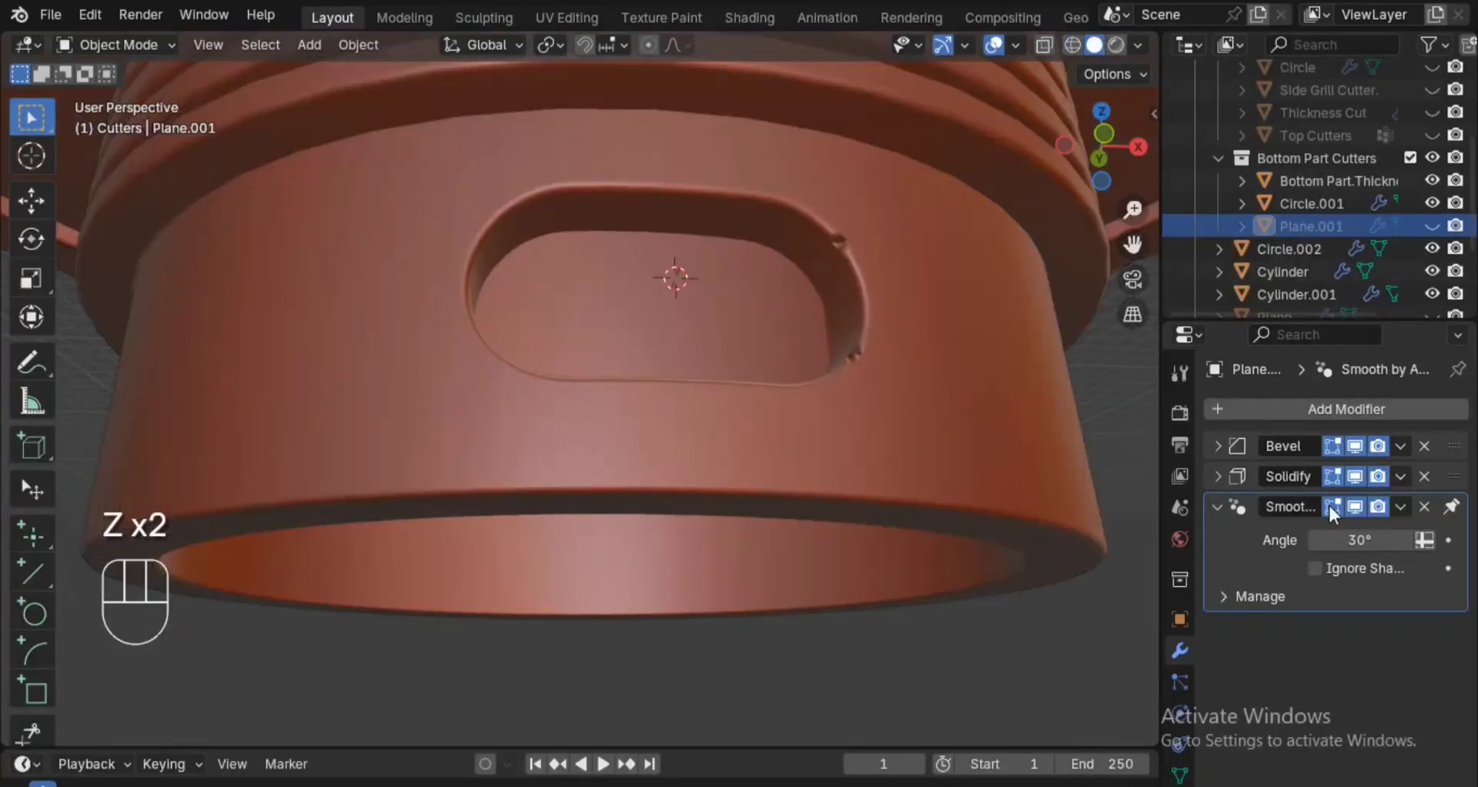
click(1228, 451)
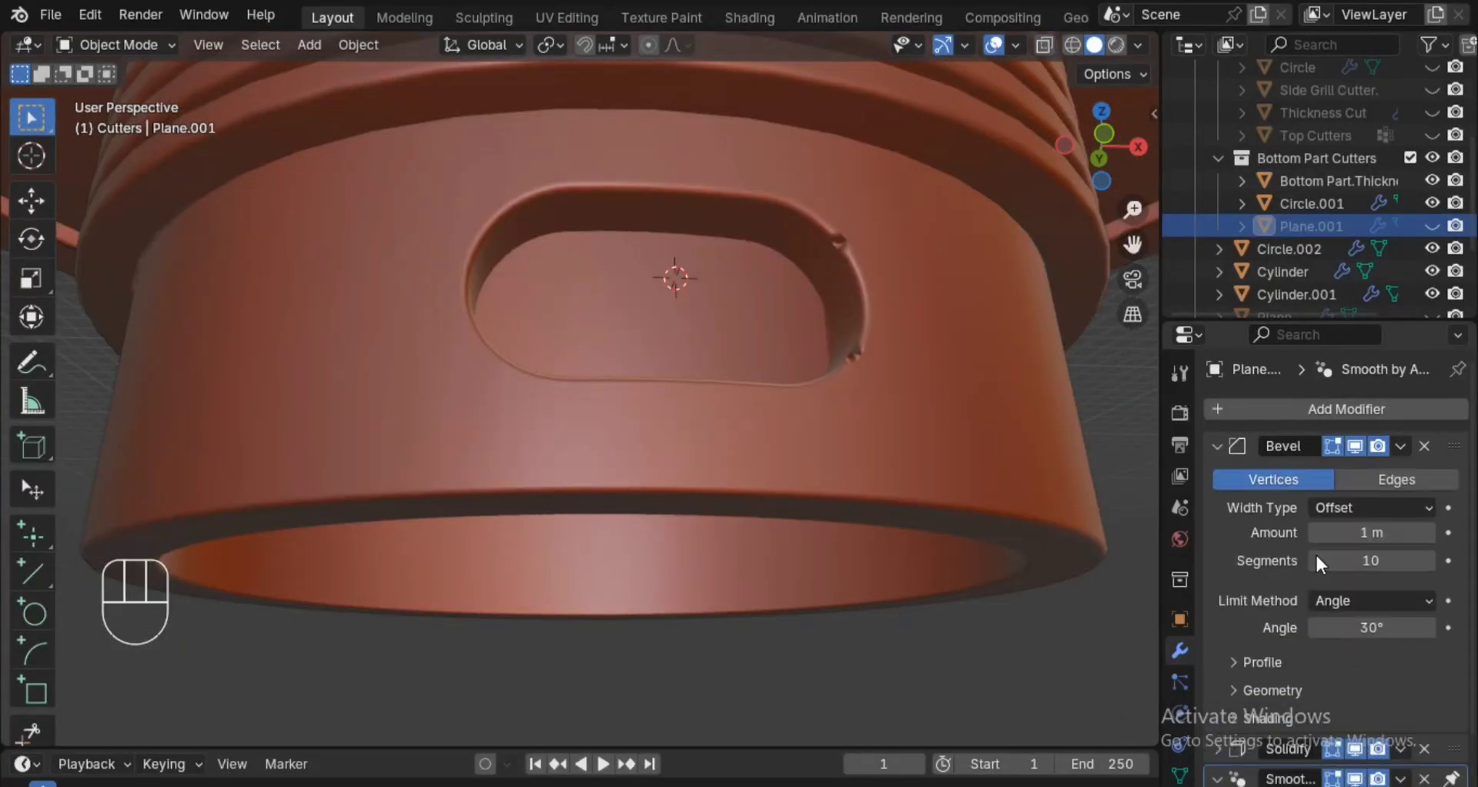
click(1342, 559)
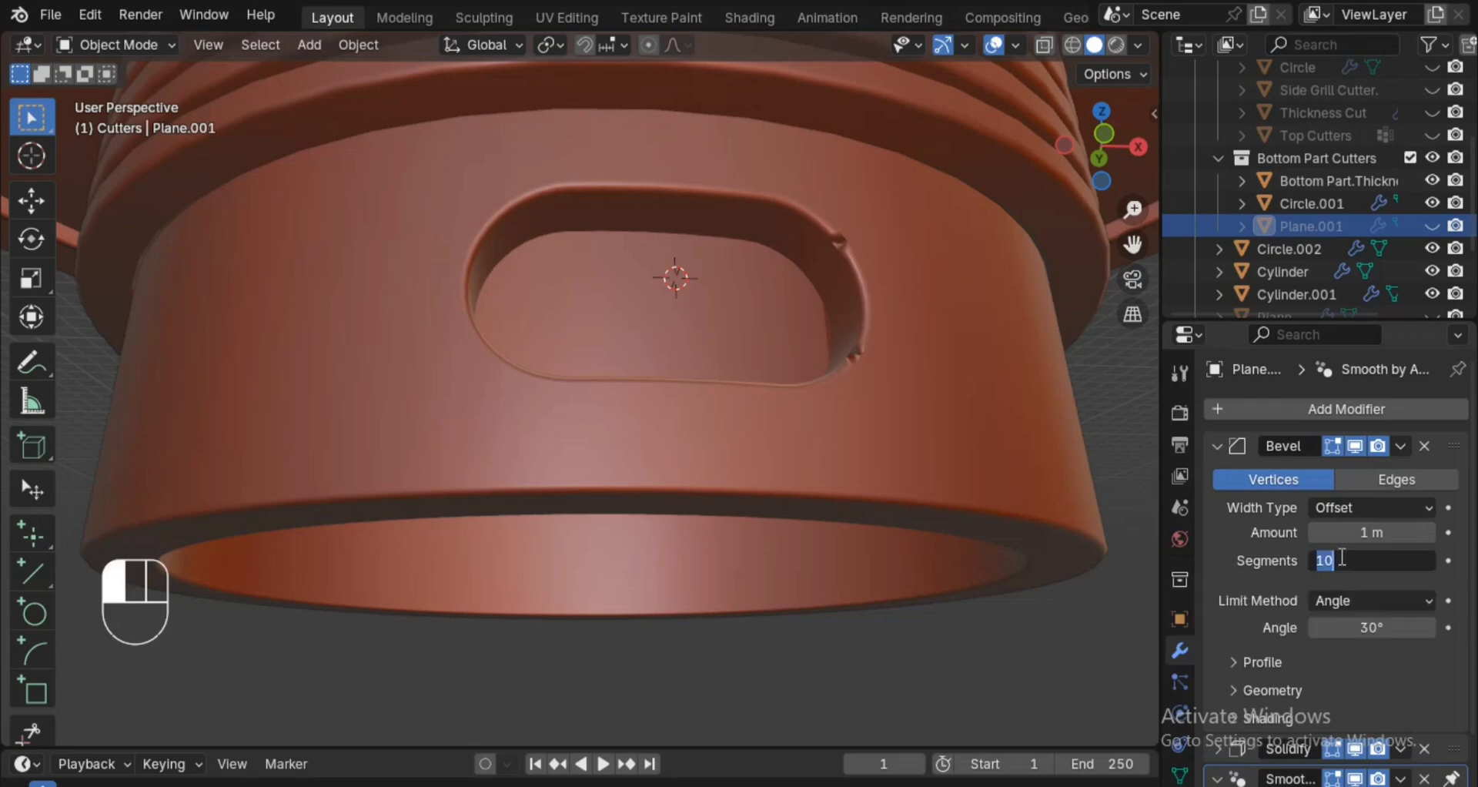
text(50)
click(985, 362)
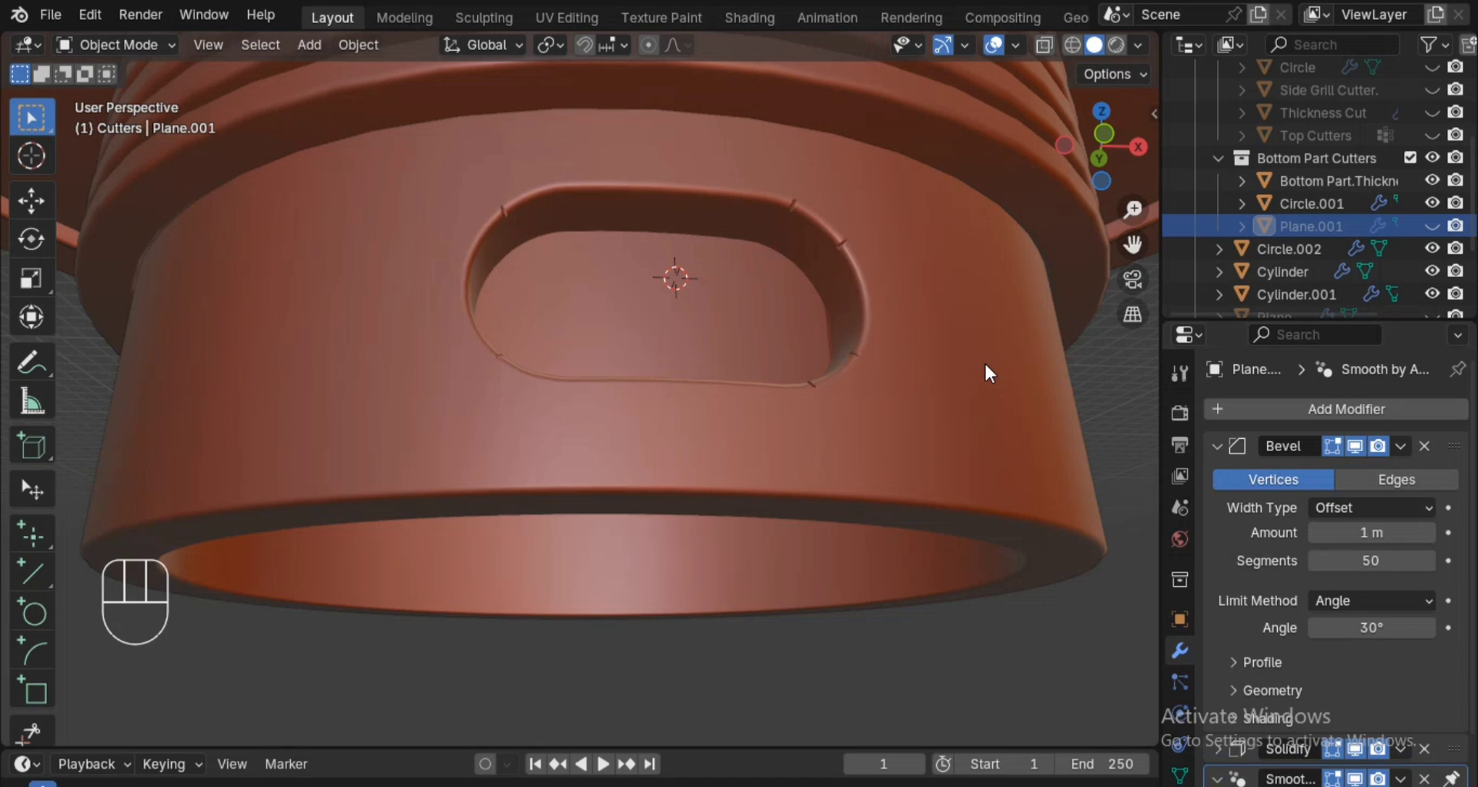
click(1352, 552)
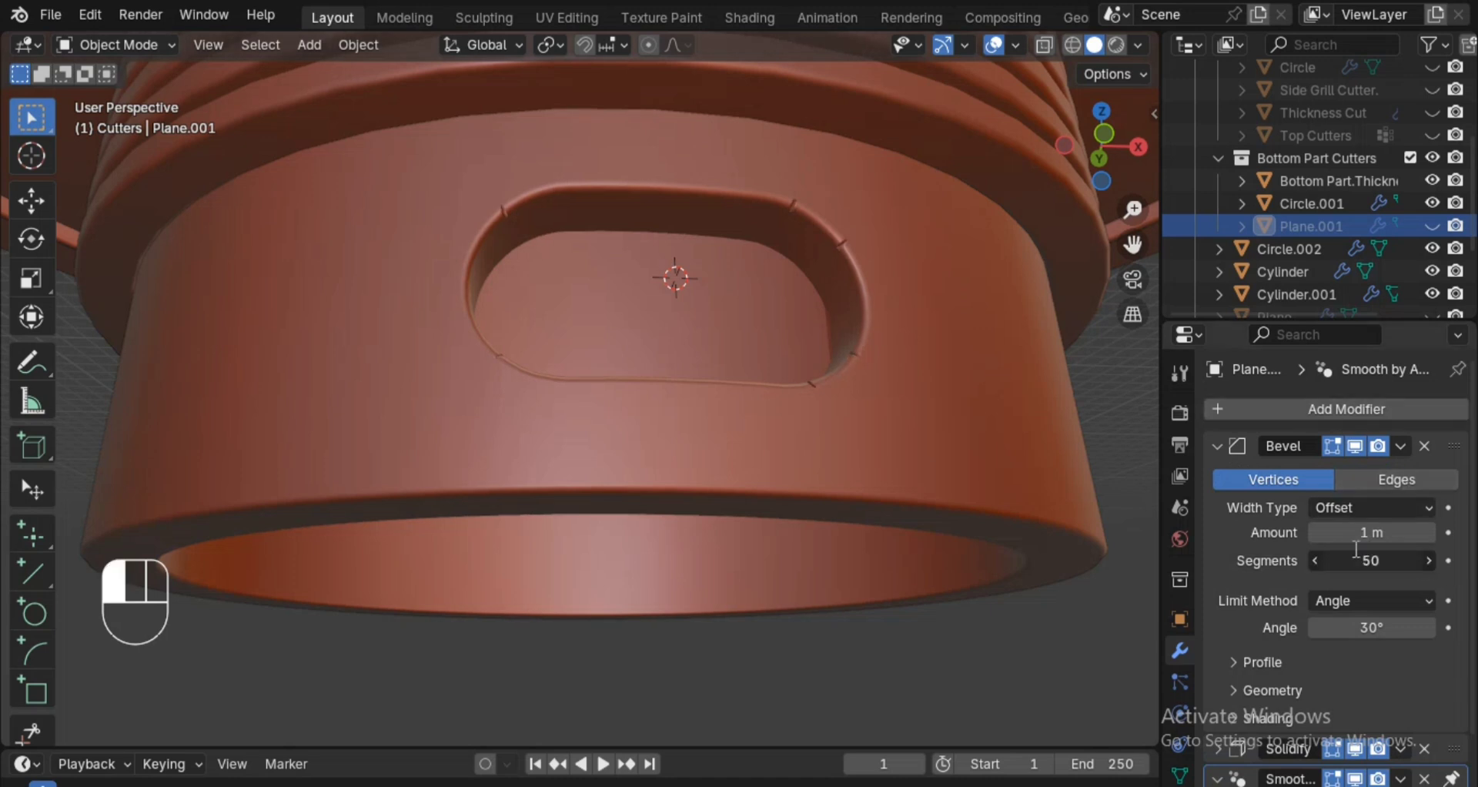
text(5)
click(1080, 423)
click(1434, 559)
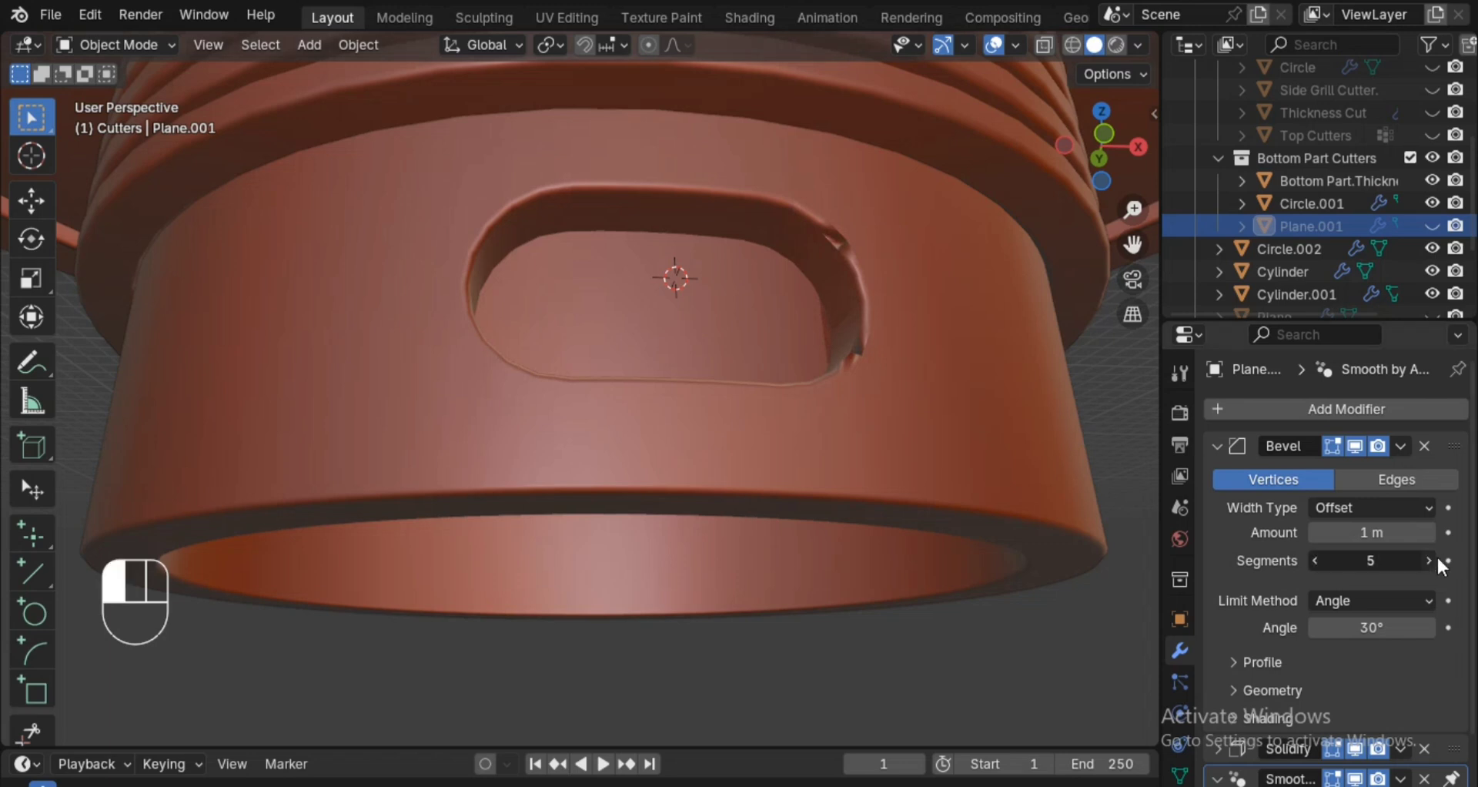
Hide the Bottom Part Cutters collection and save the project.
ctrl+alt+drag(1018, 317, 983, 469)
alt+drag(898, 366, 843, 428)
key(ctrl+s)
key(ctrl+s)
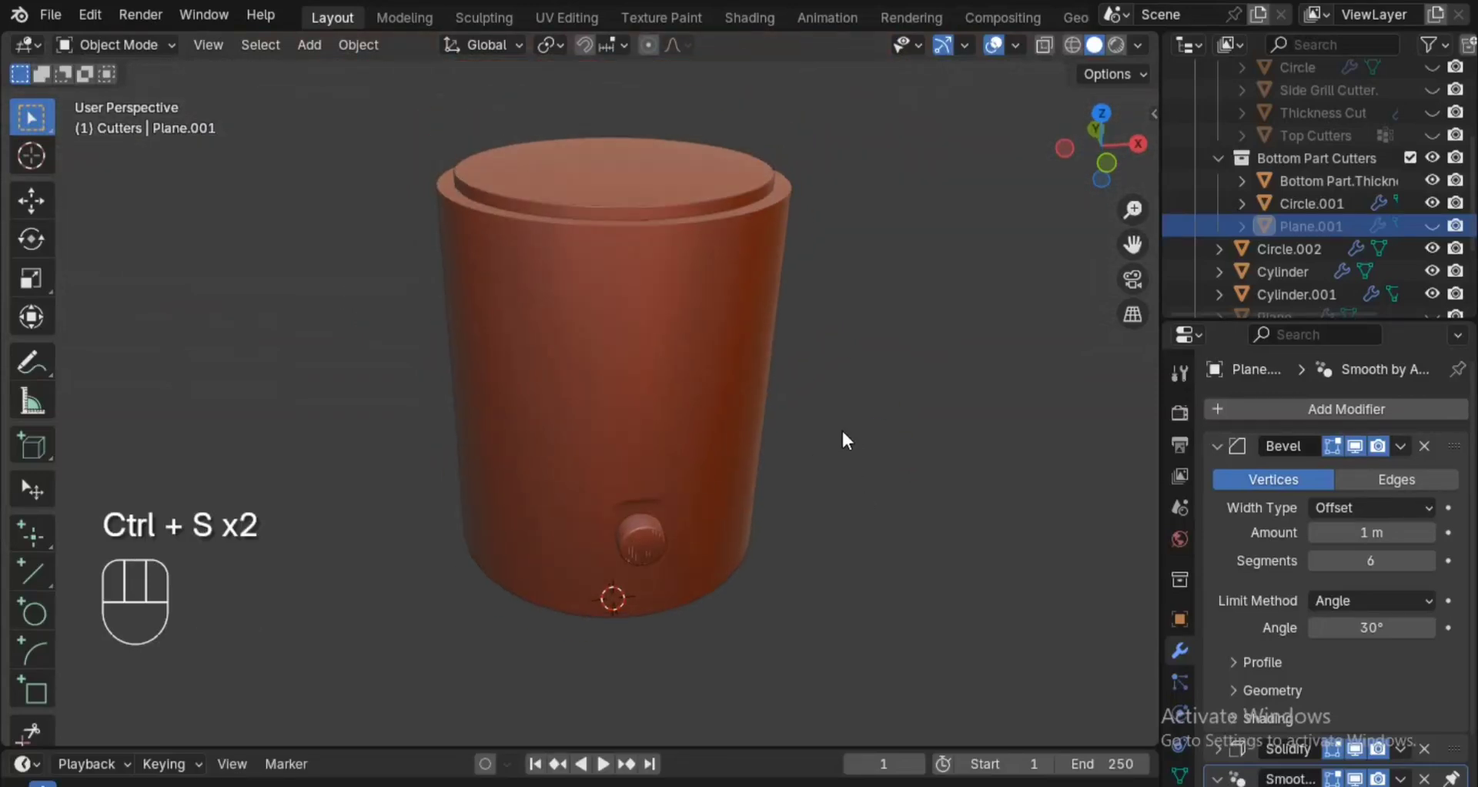
click(1432, 157)
key(alt+z)
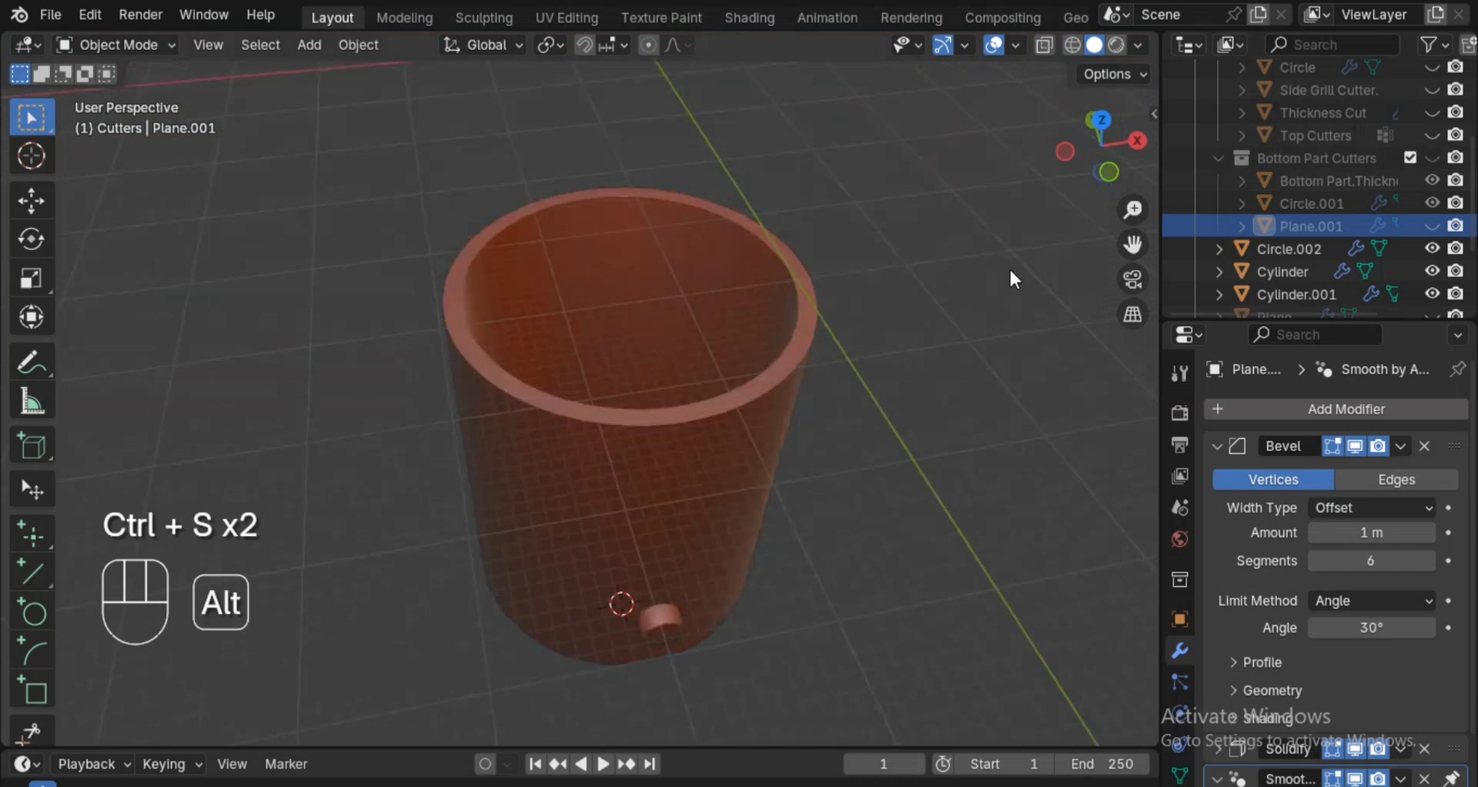
key(ctrl+s)
alt+drag(1007, 271, 935, 450)
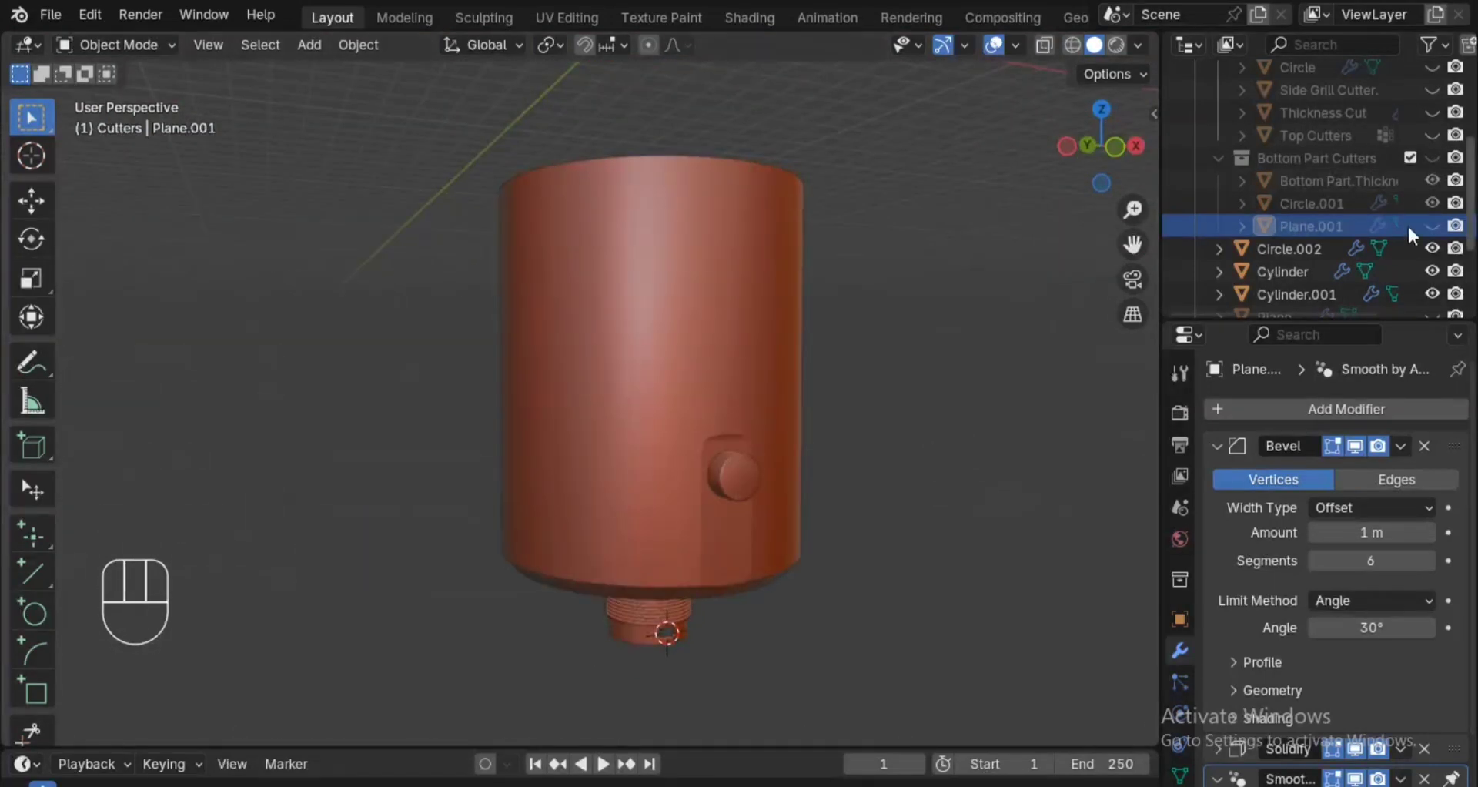
Collapse the Bottom Part Cutters collection and create a new collection named Top inside Parts.
click(1217, 157)
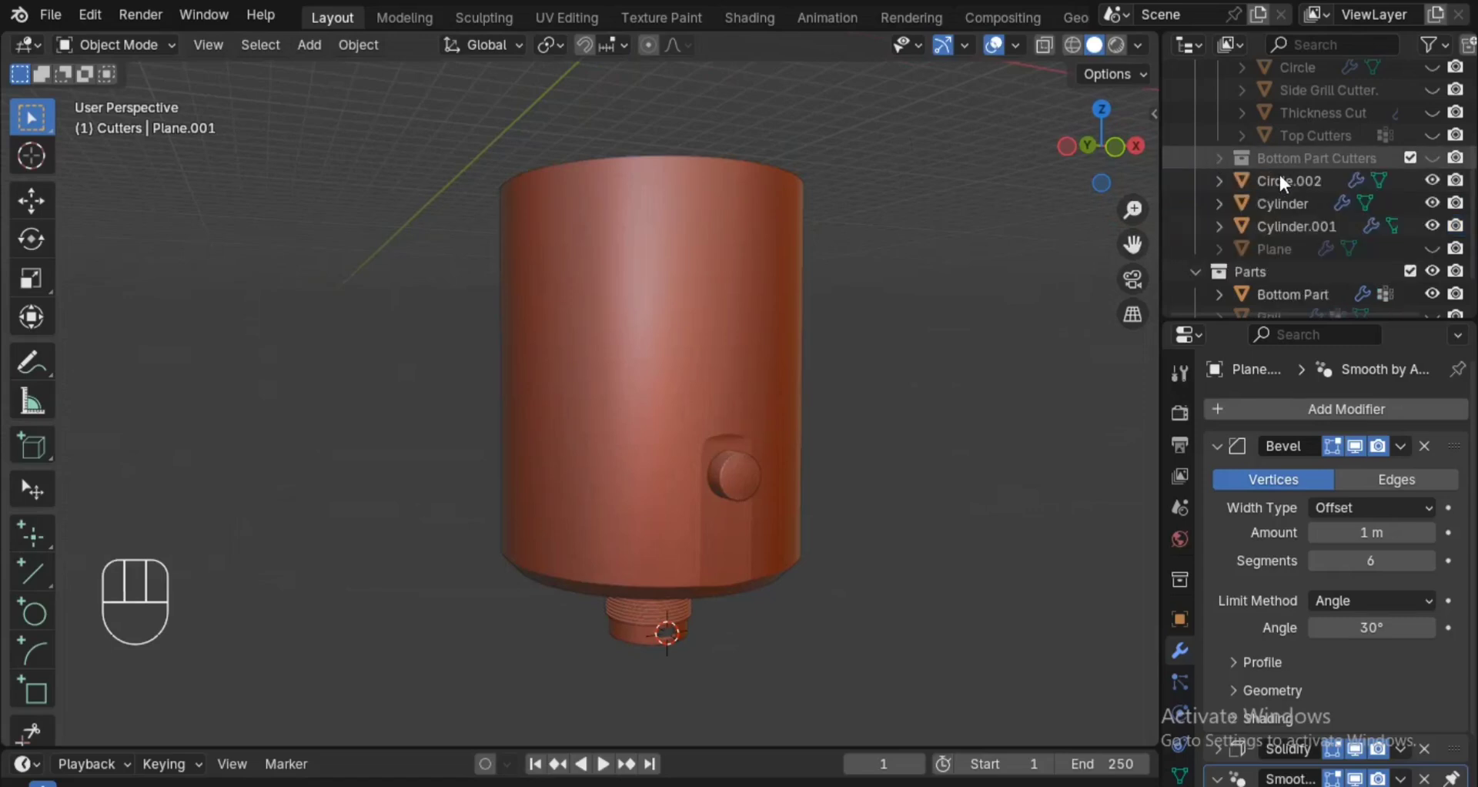
scroll(1278, 246, down, 2)
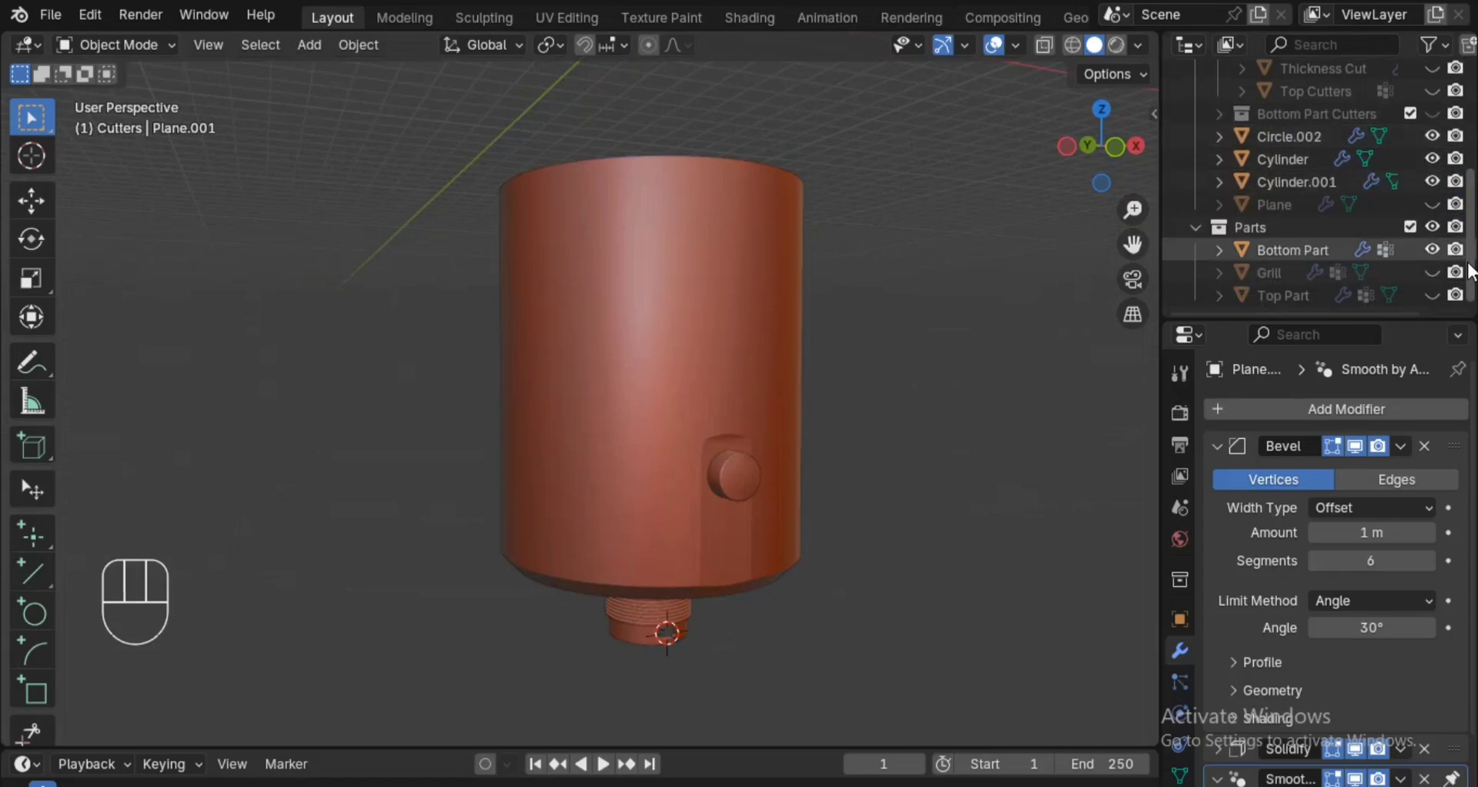
click(1264, 137)
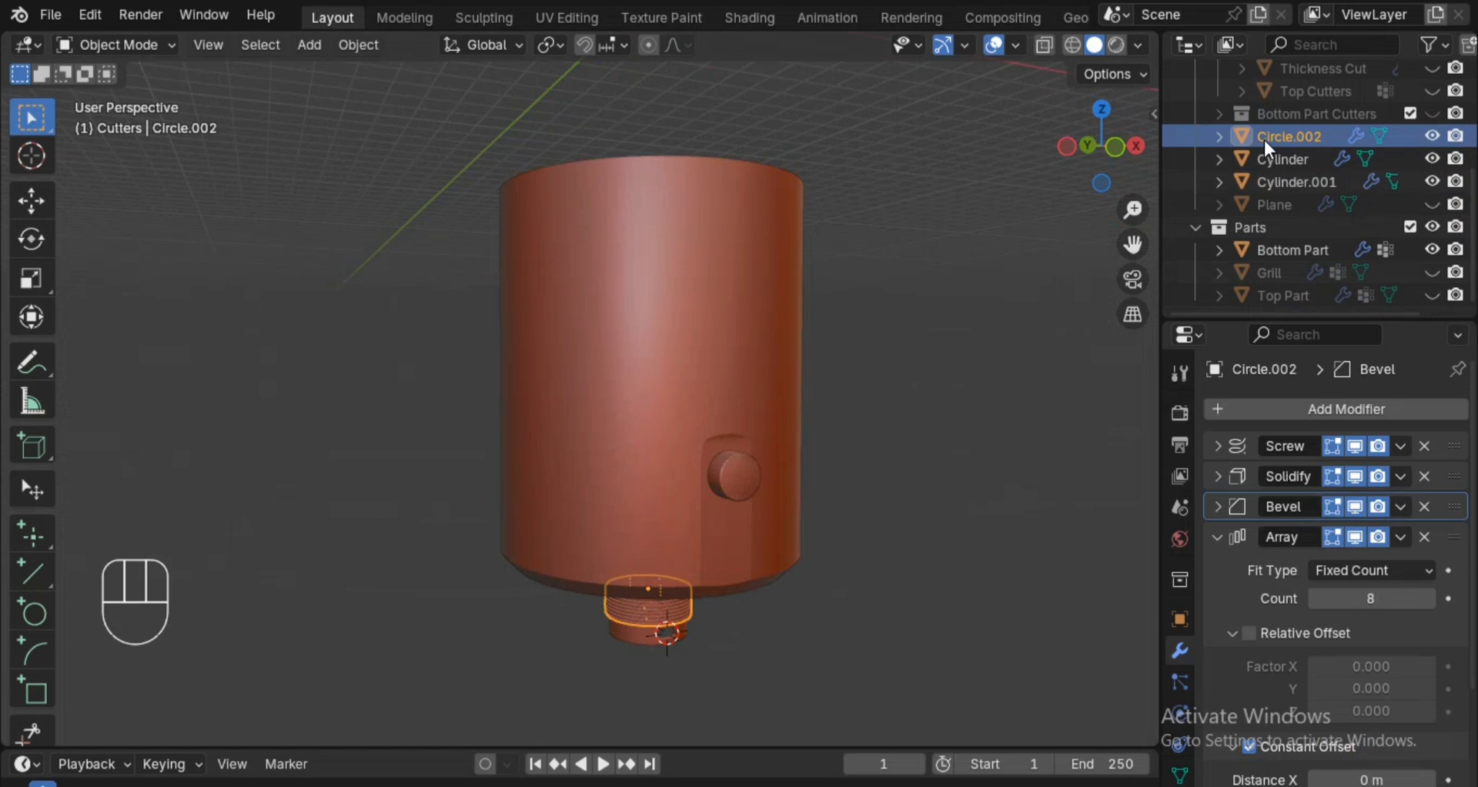
key(shift)
right_click(1249, 235)
click(1246, 236)
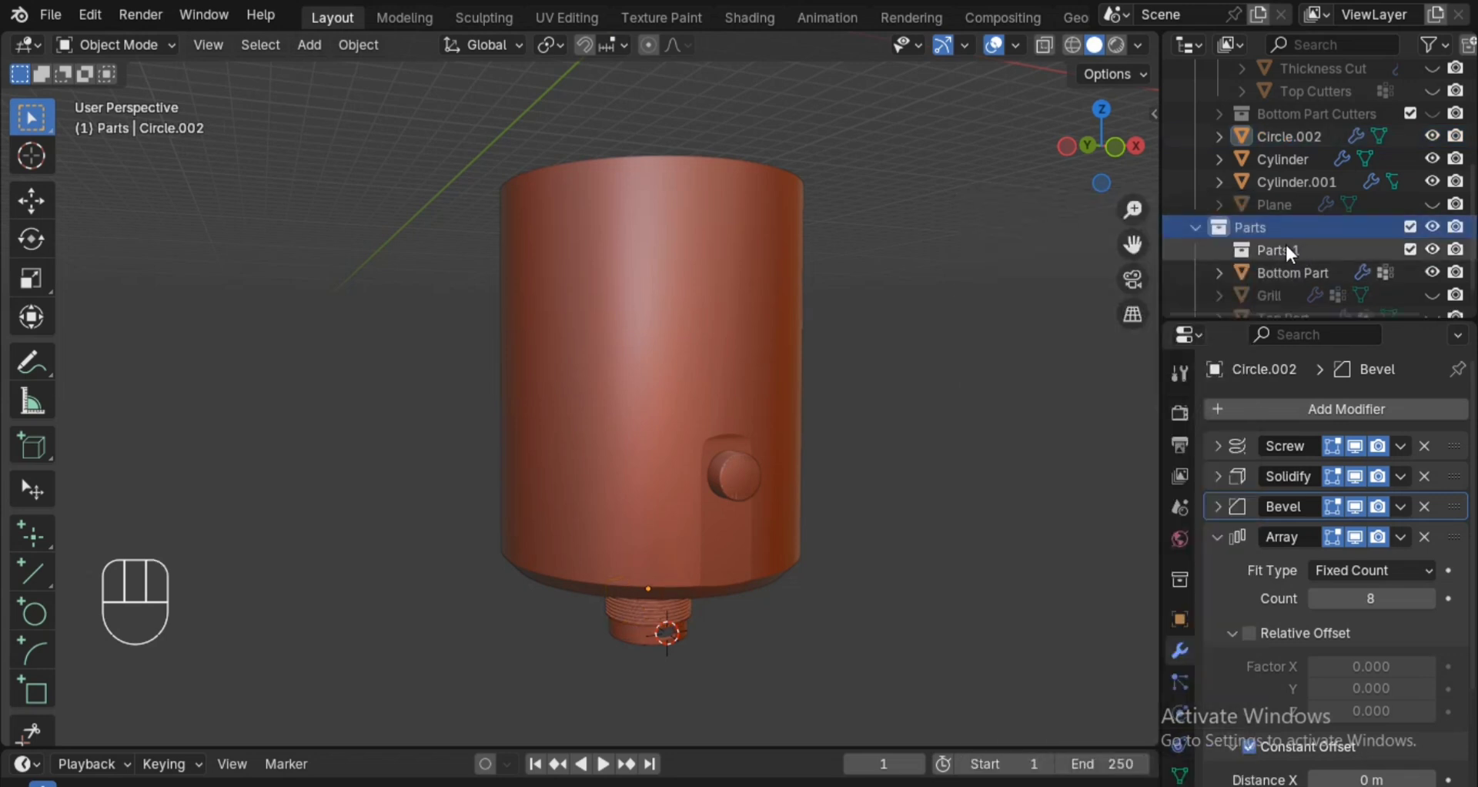
double_click(1286, 241)
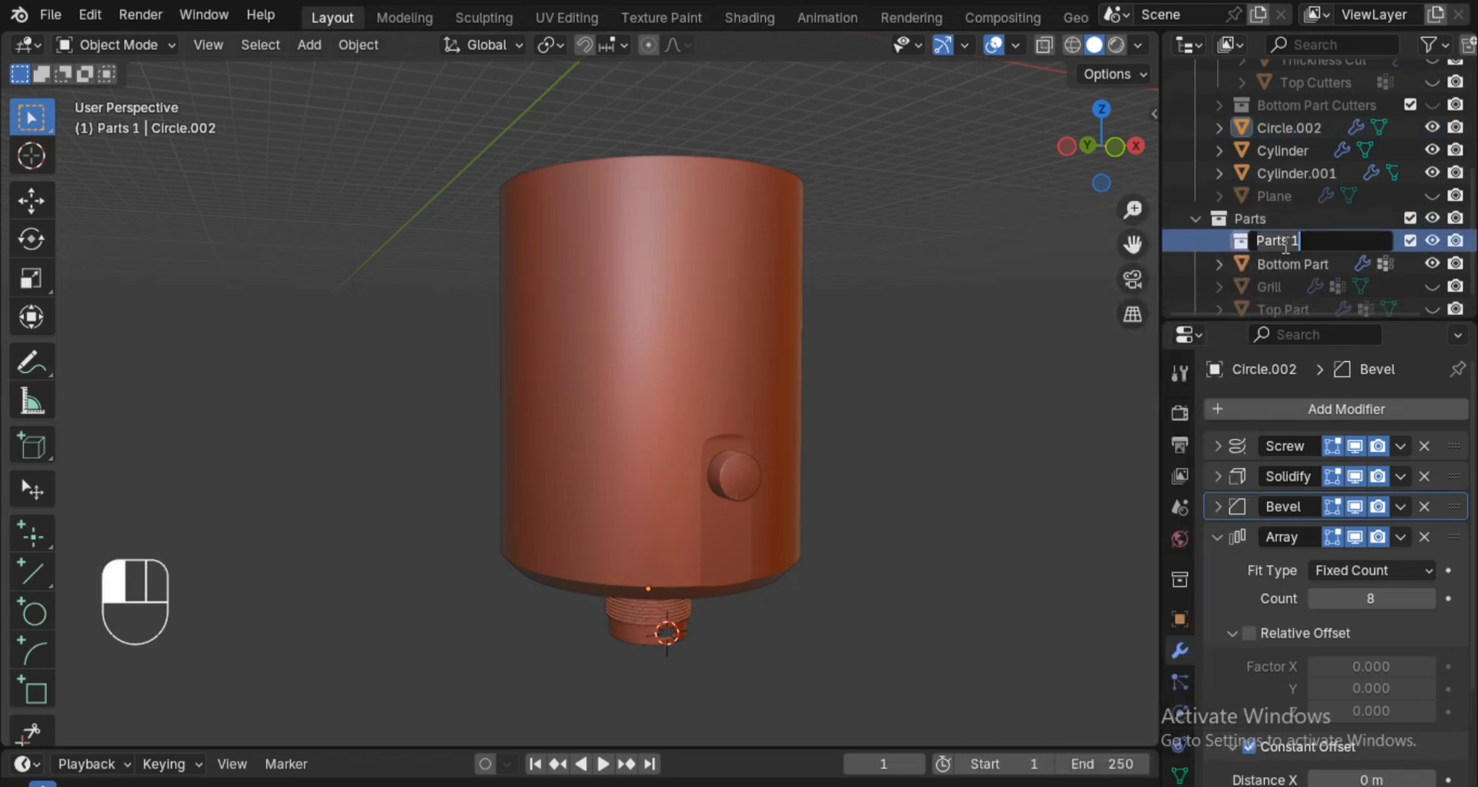
text(Top)
key(Return)
Create a second collection named Bottom inside the Parts collection.
click(1278, 224)
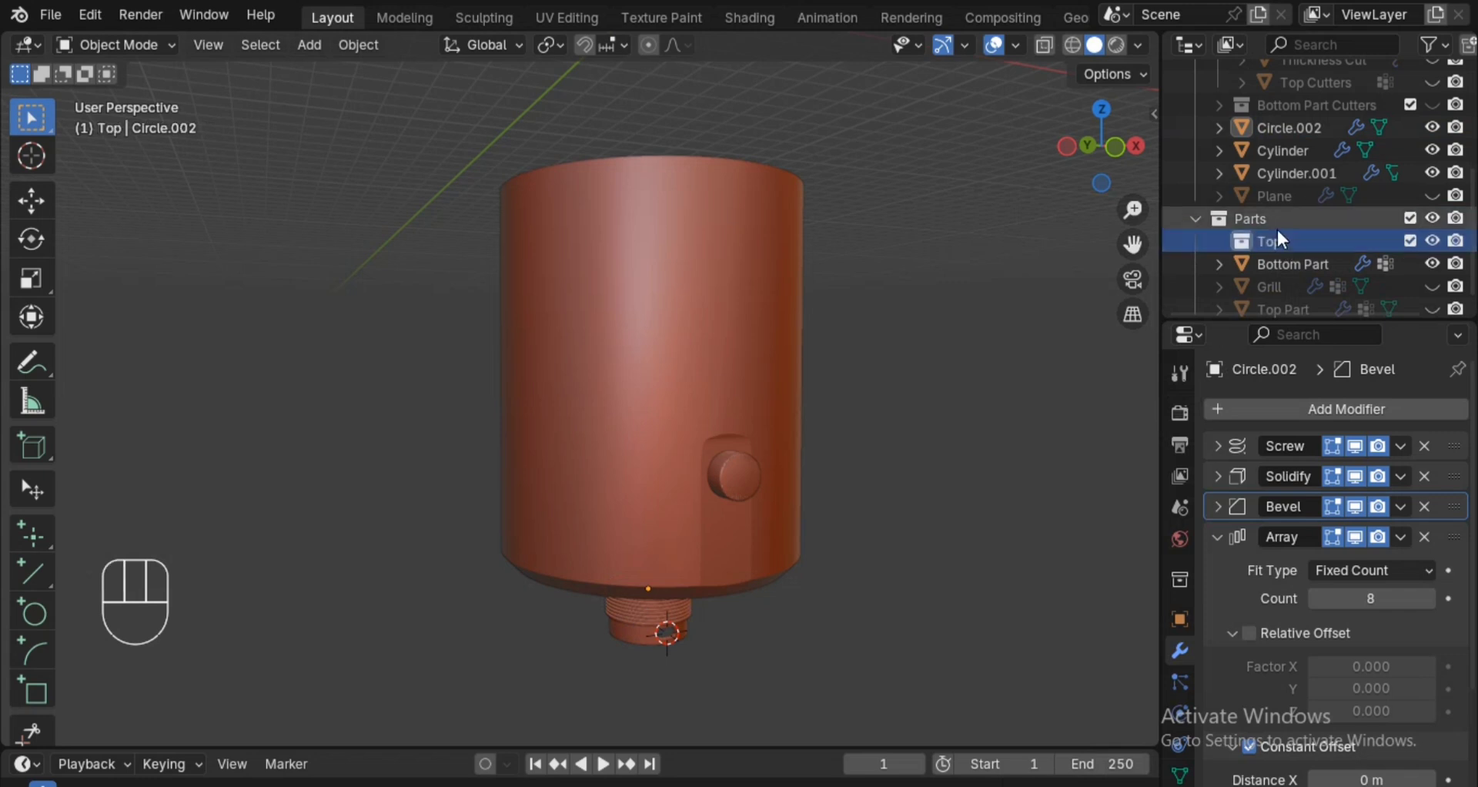
right_click(1276, 221)
click(1277, 220)
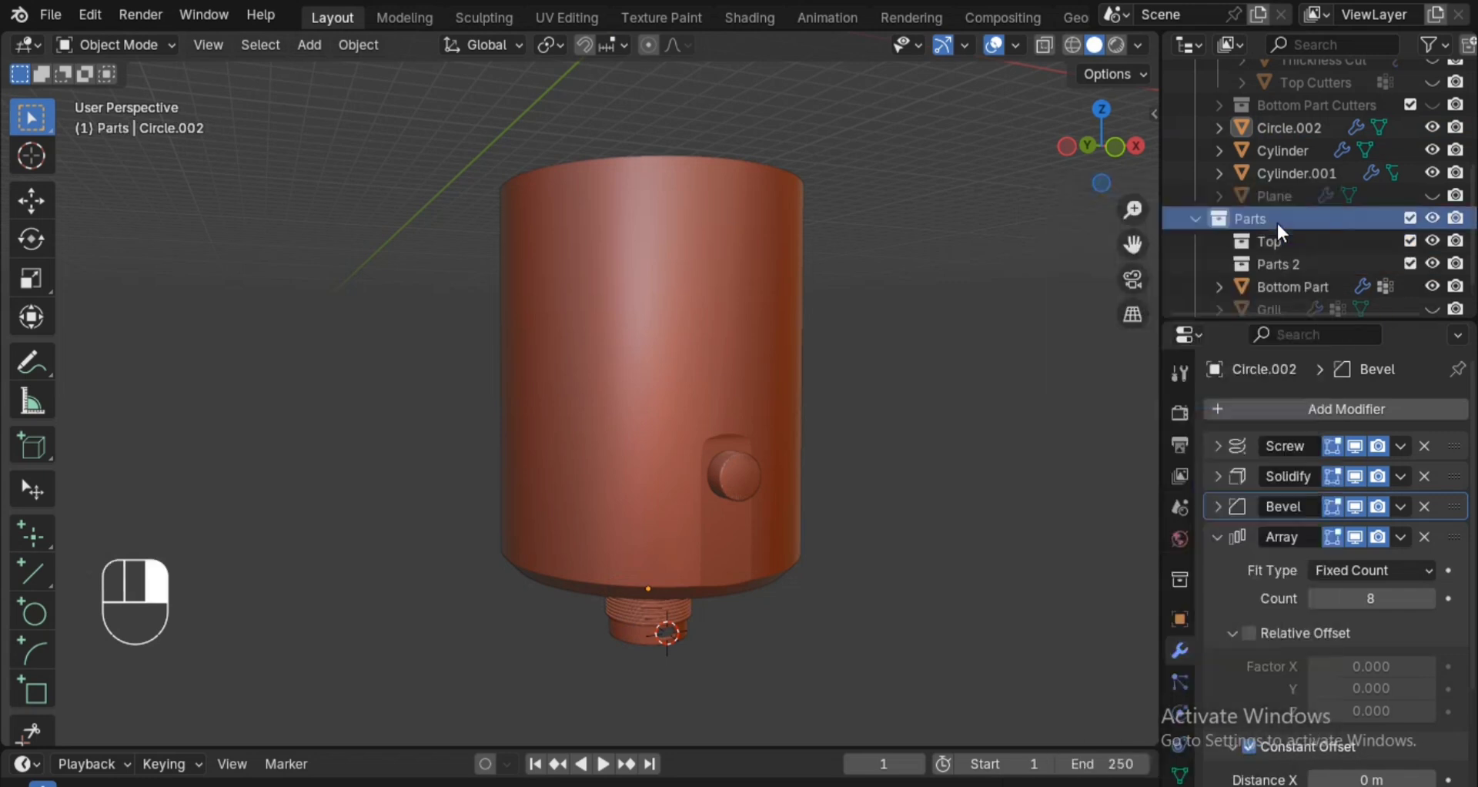
double_click(1277, 269)
scroll(1277, 271, down, 1)
text(Botto)
click(1276, 271)
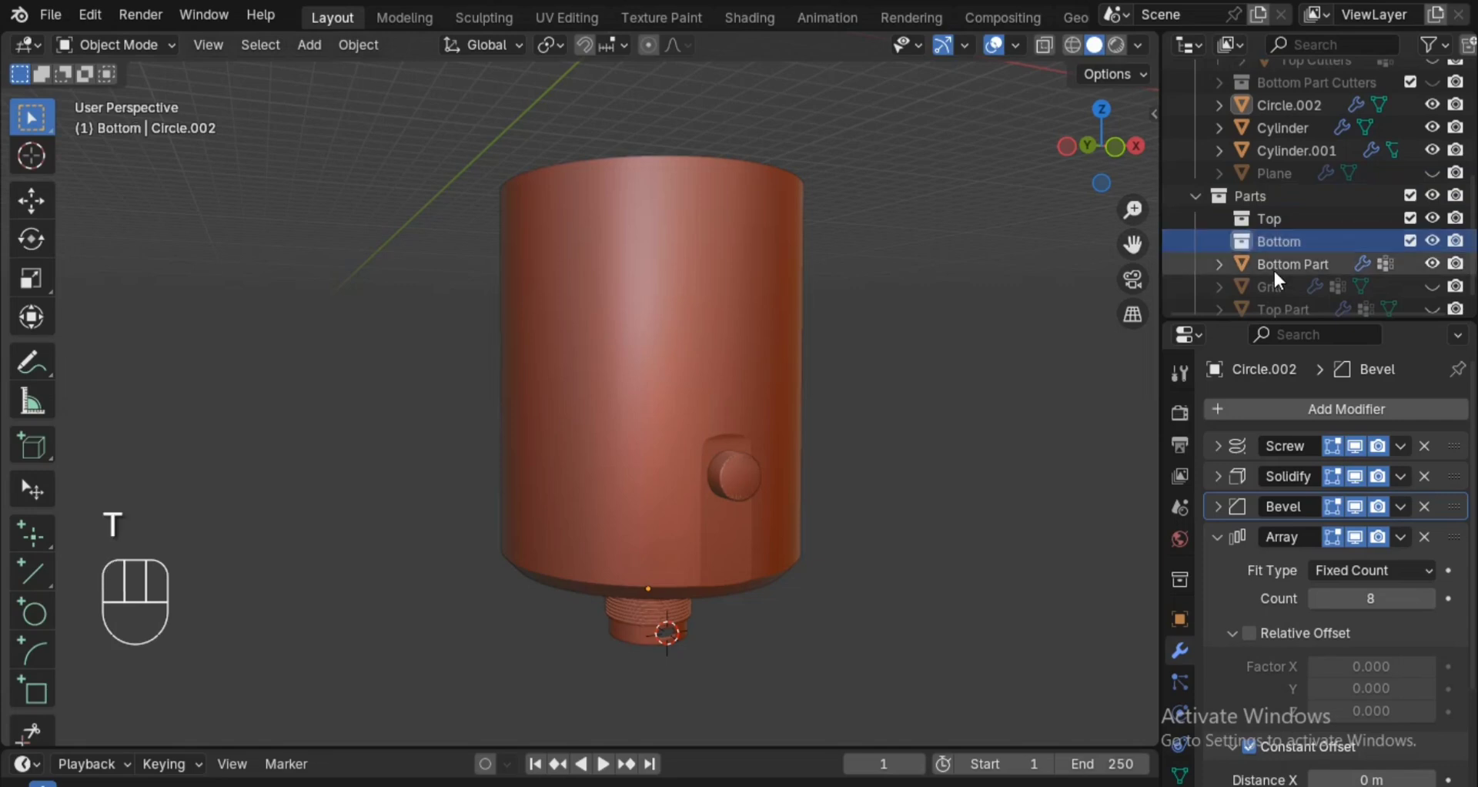
Move the Bottom Part, its round side knob, the ringed piece and the small lower cylinder into the Bottom collection, and save the project.
click(1272, 267)
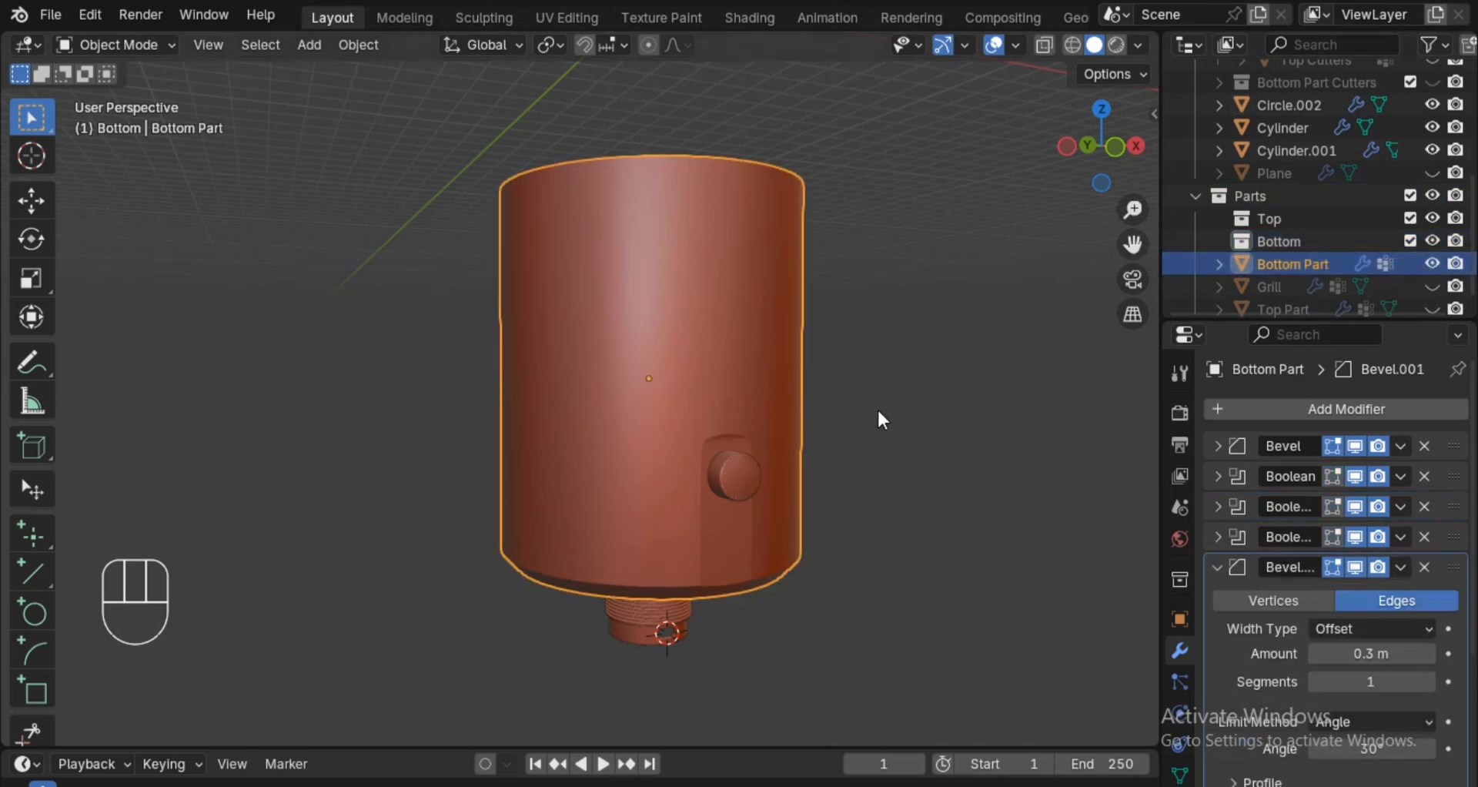
shift+click(728, 470)
shift+click(665, 565)
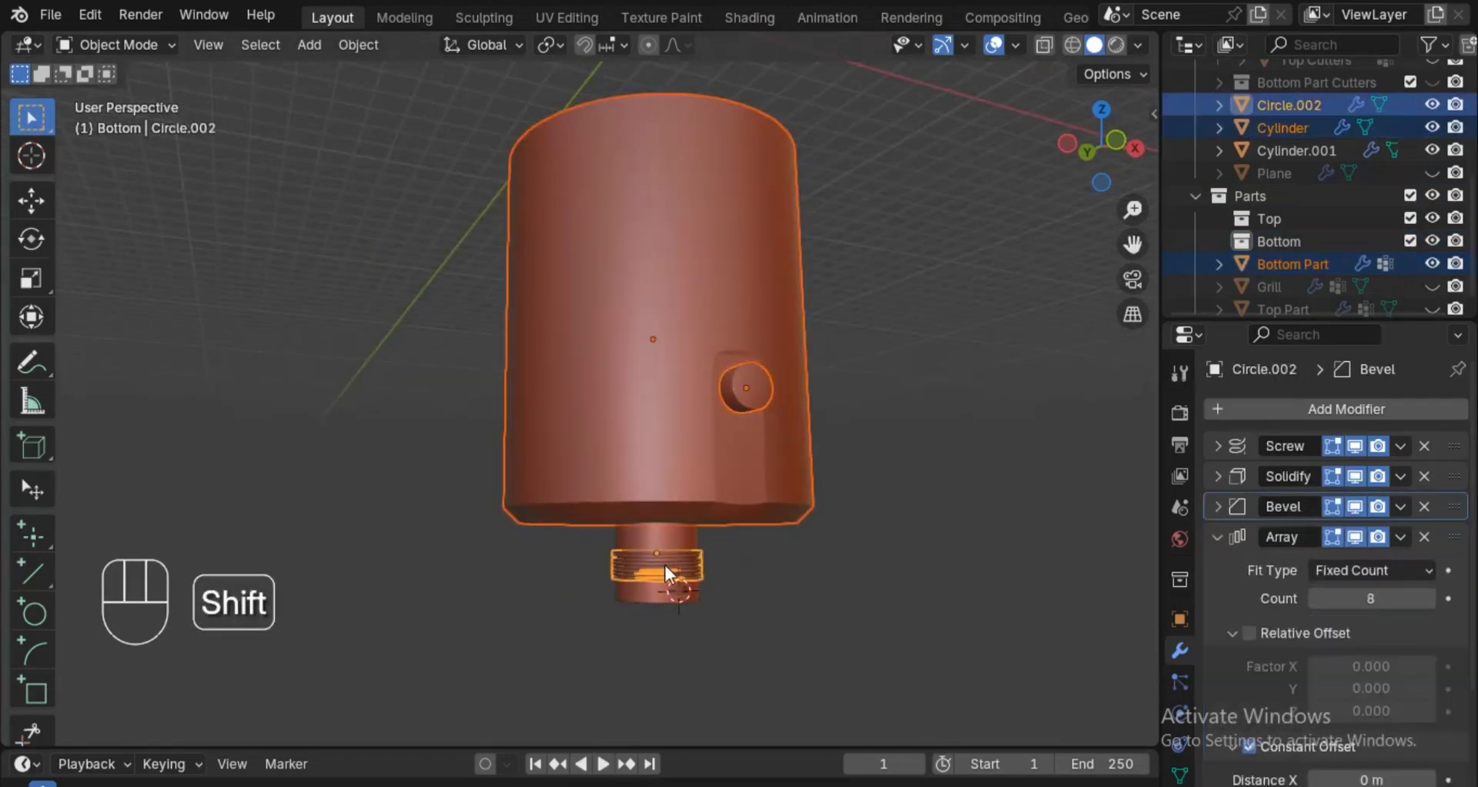
shift+click(664, 534)
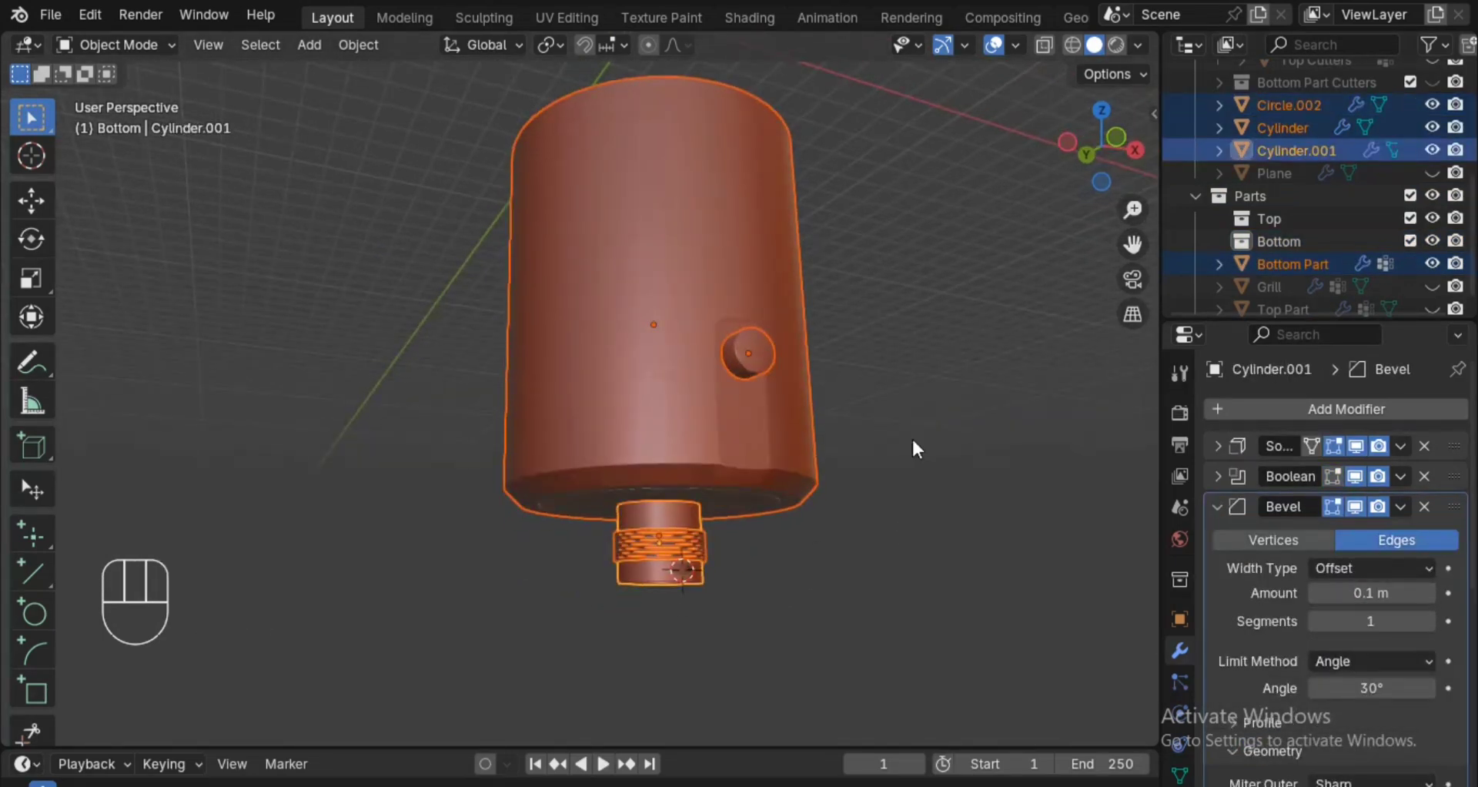
key(m)
mouse_move(910, 462)
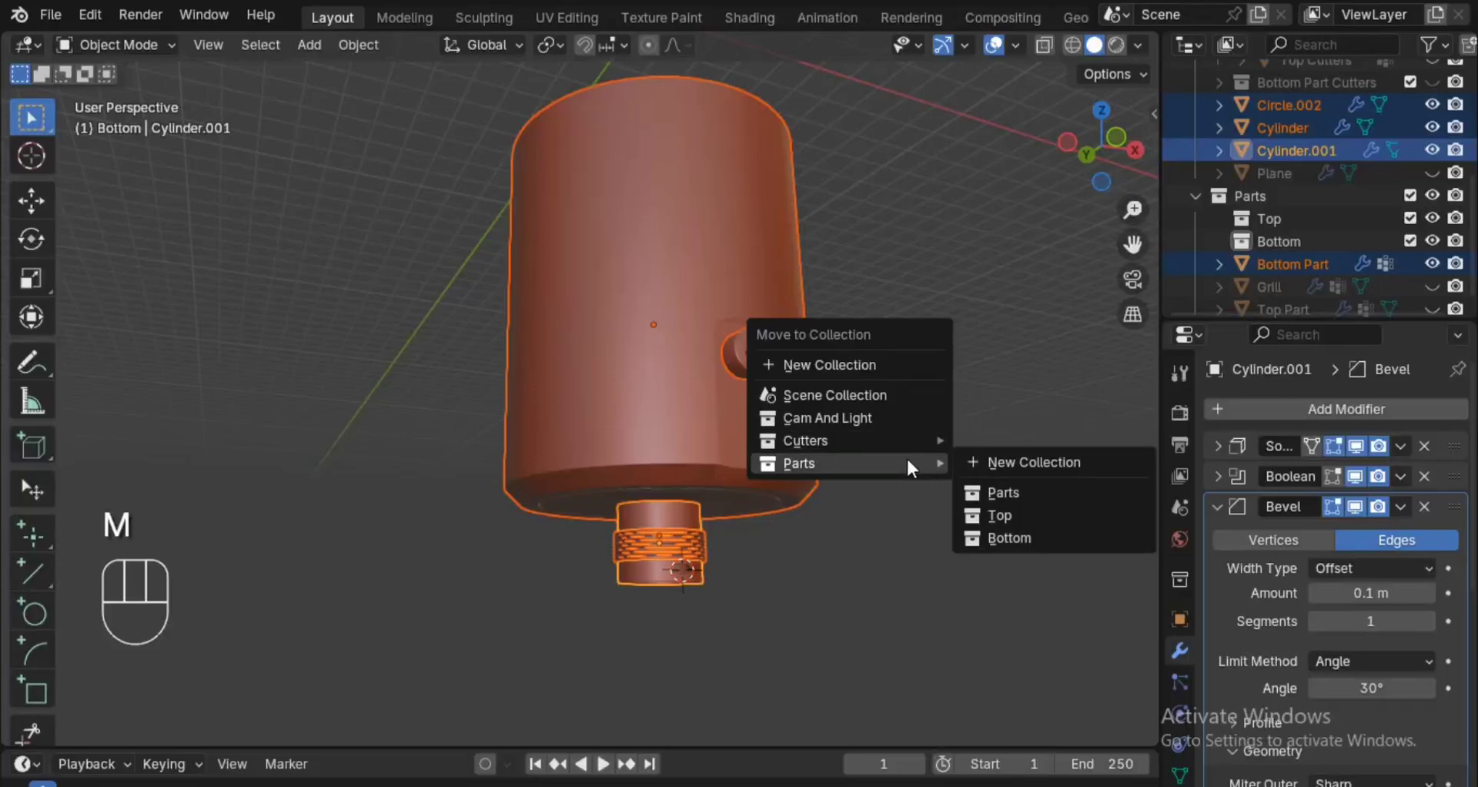
click(1024, 530)
alt+drag(1006, 474, 1008, 483)
click(1219, 174)
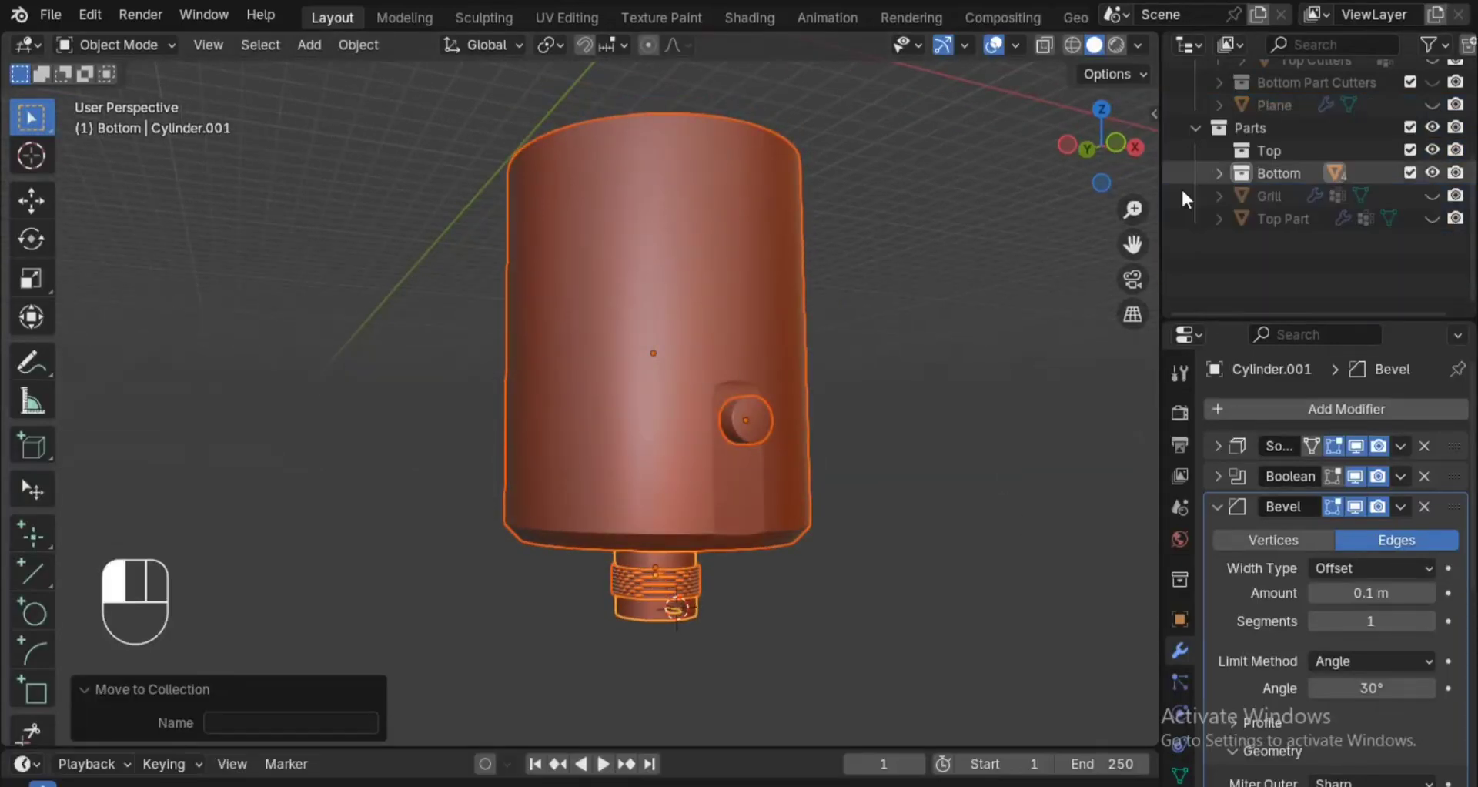
alt+drag(864, 316, 857, 382)
key(ctrl+s)
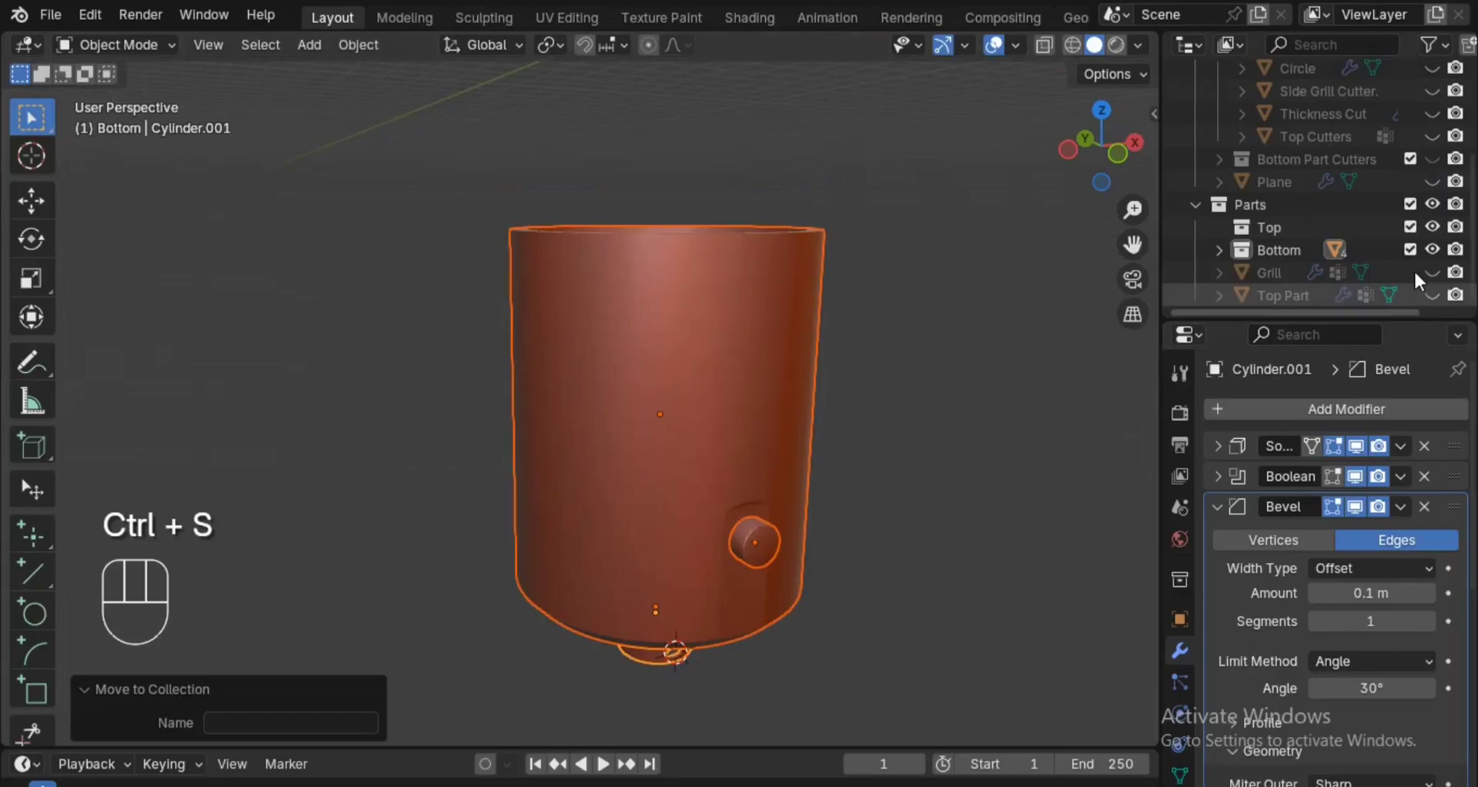
Hide the Bottom collection, unhide the Plane cutter and move it into the Bottom Part Cutters collection.
click(1432, 249)
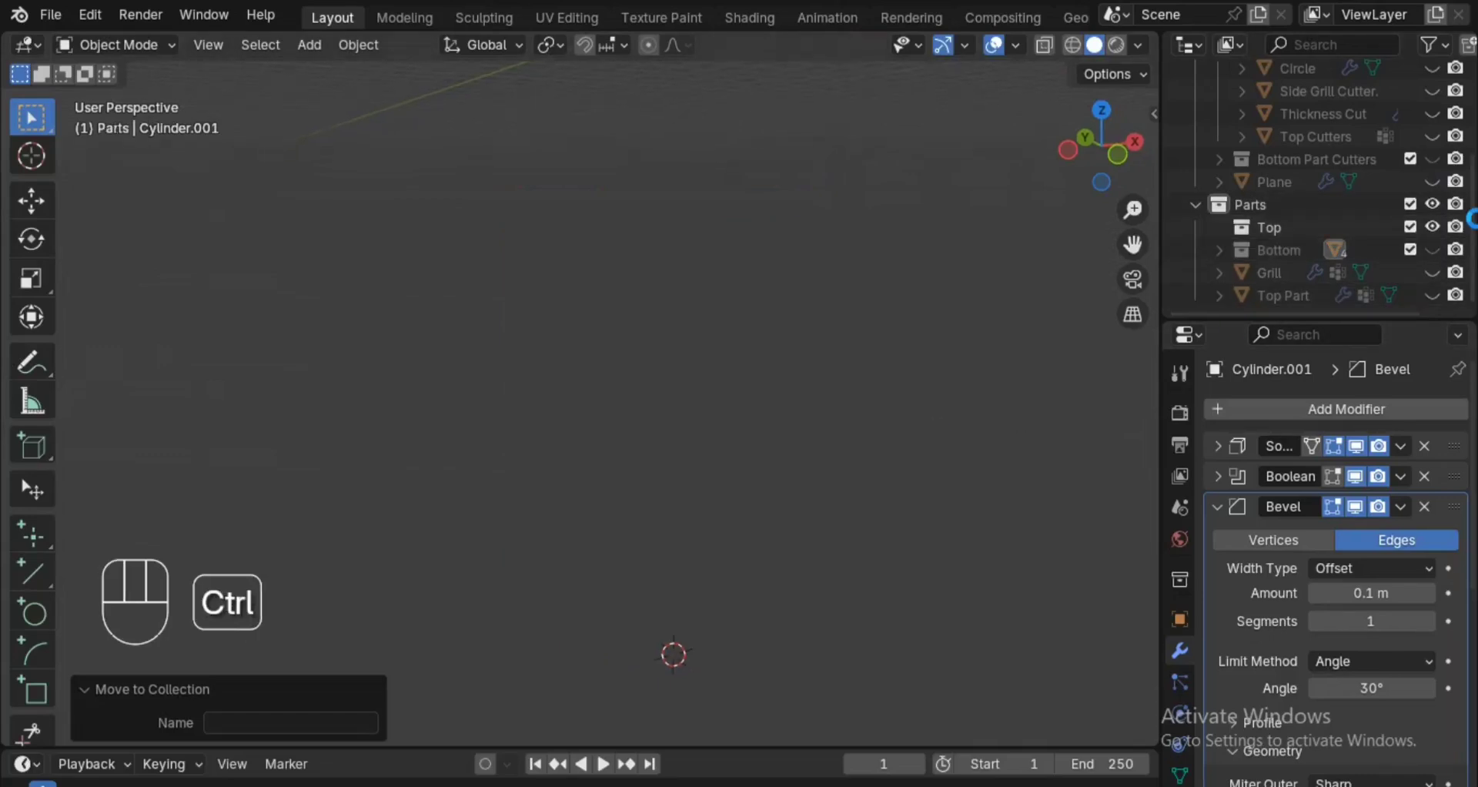
scroll(1339, 223, up, 3)
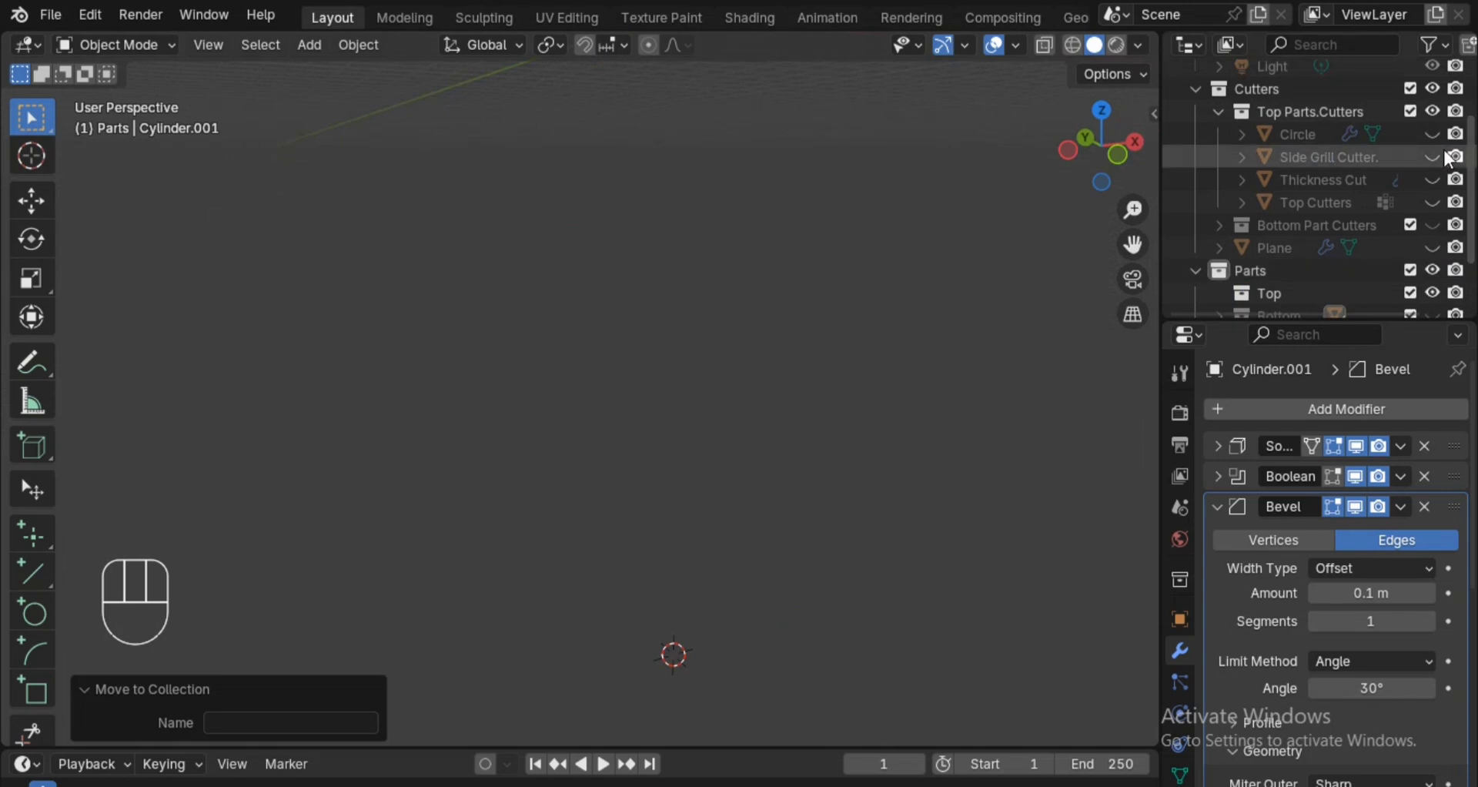
scroll(1339, 158, up, 1)
scroll(1340, 188, down, 2)
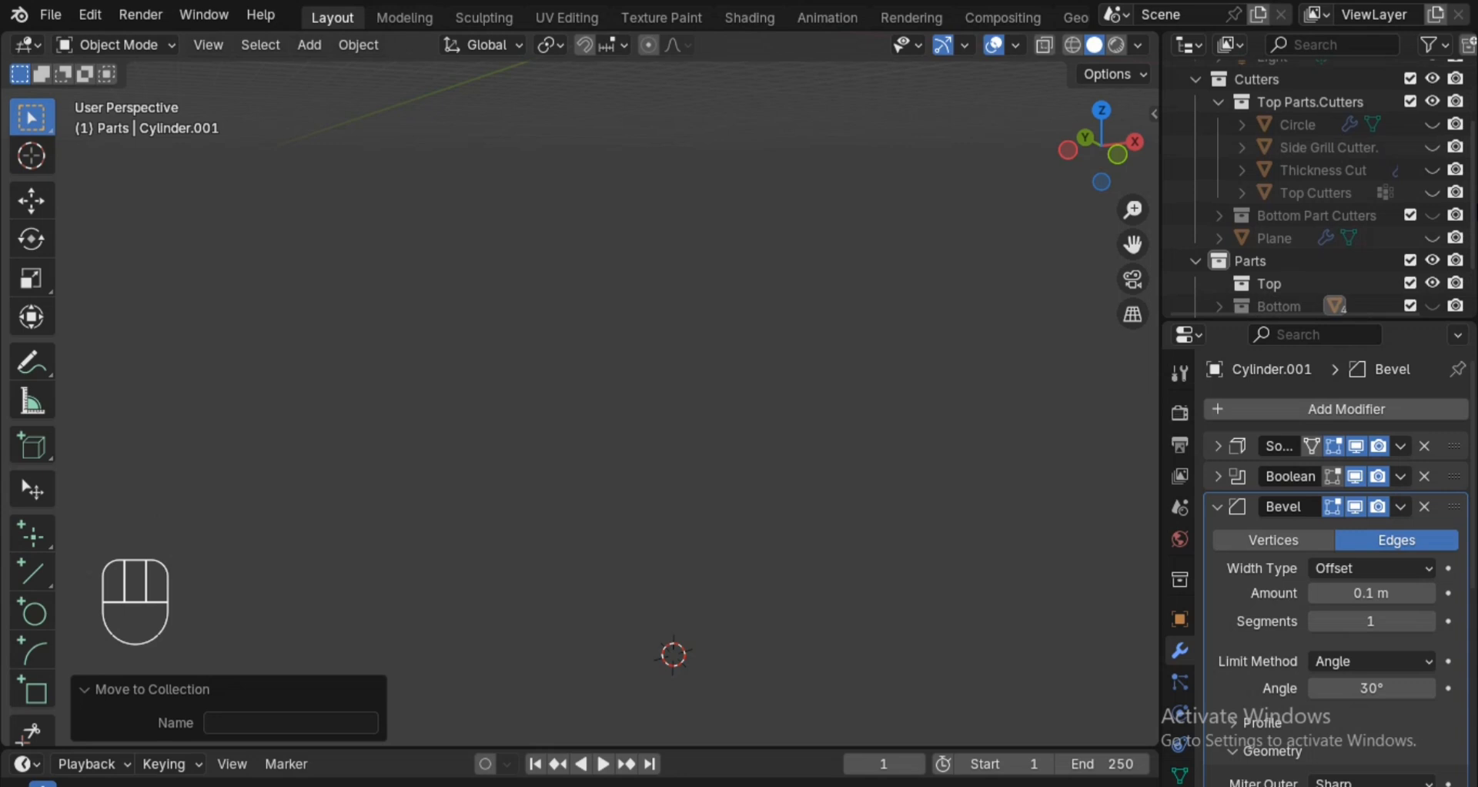
click(1432, 237)
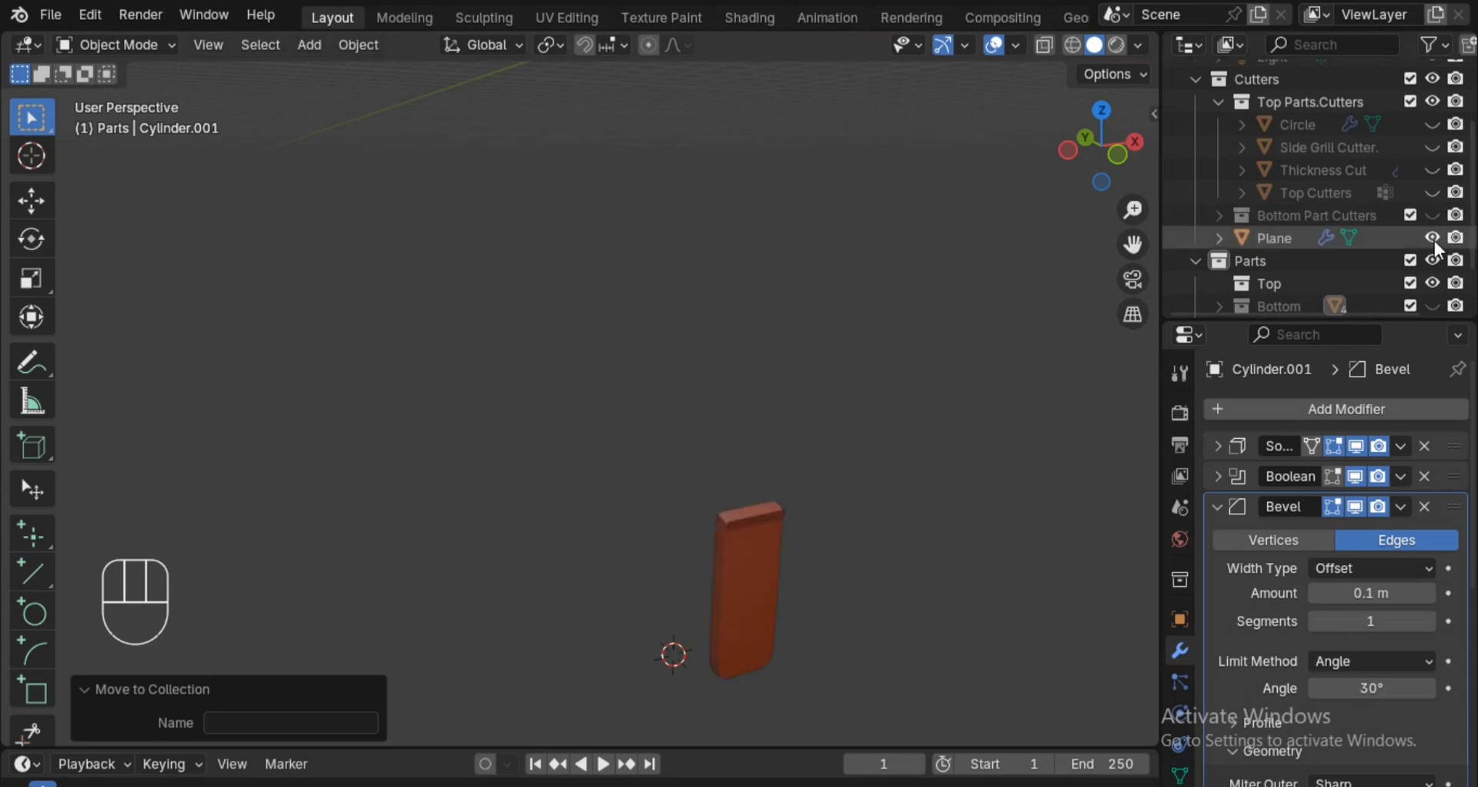
click(1274, 235)
drag(1280, 233, 1295, 213)
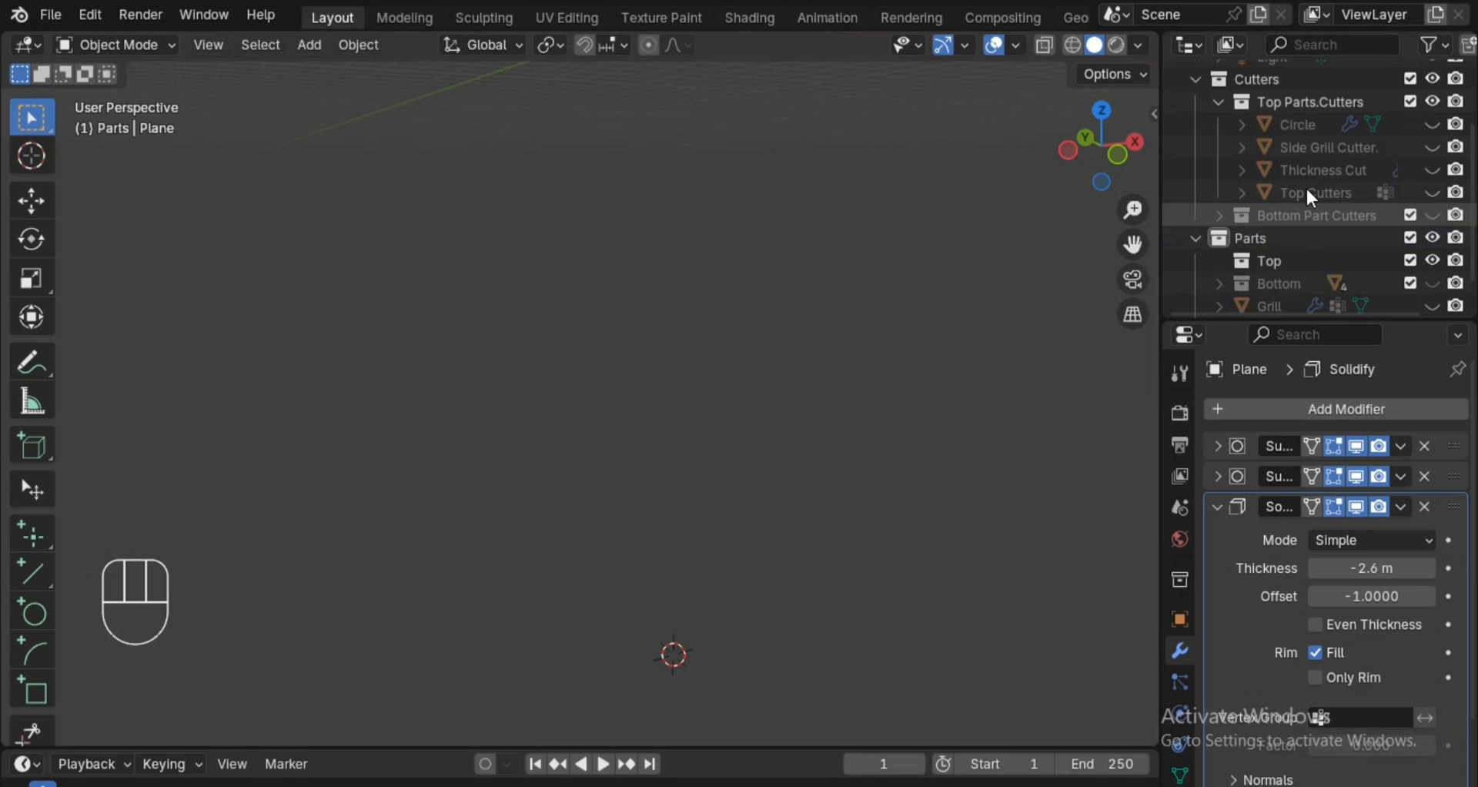
Collapse the Cutters collection, hide the Parts collection and save the project.
click(1189, 79)
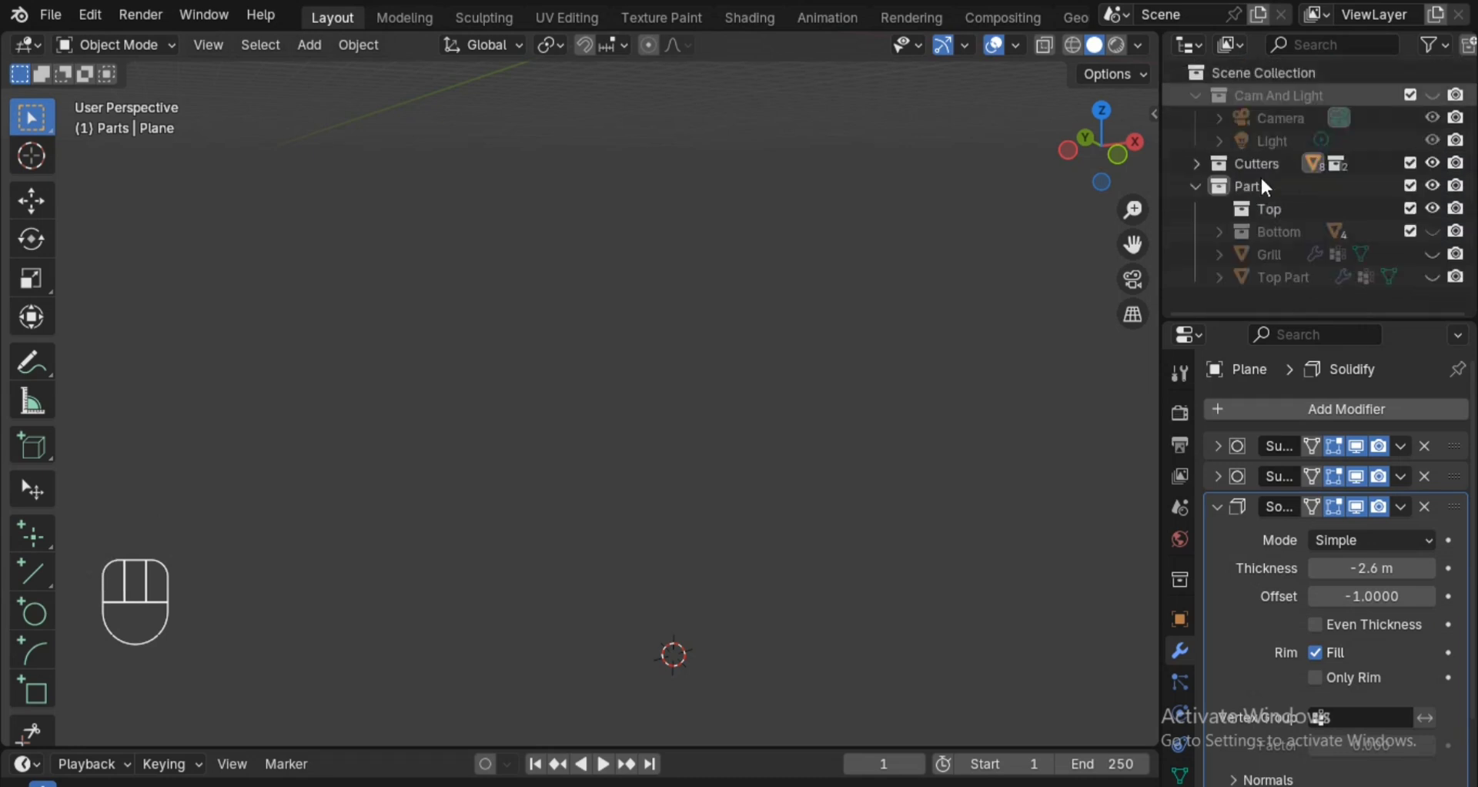
click(1430, 188)
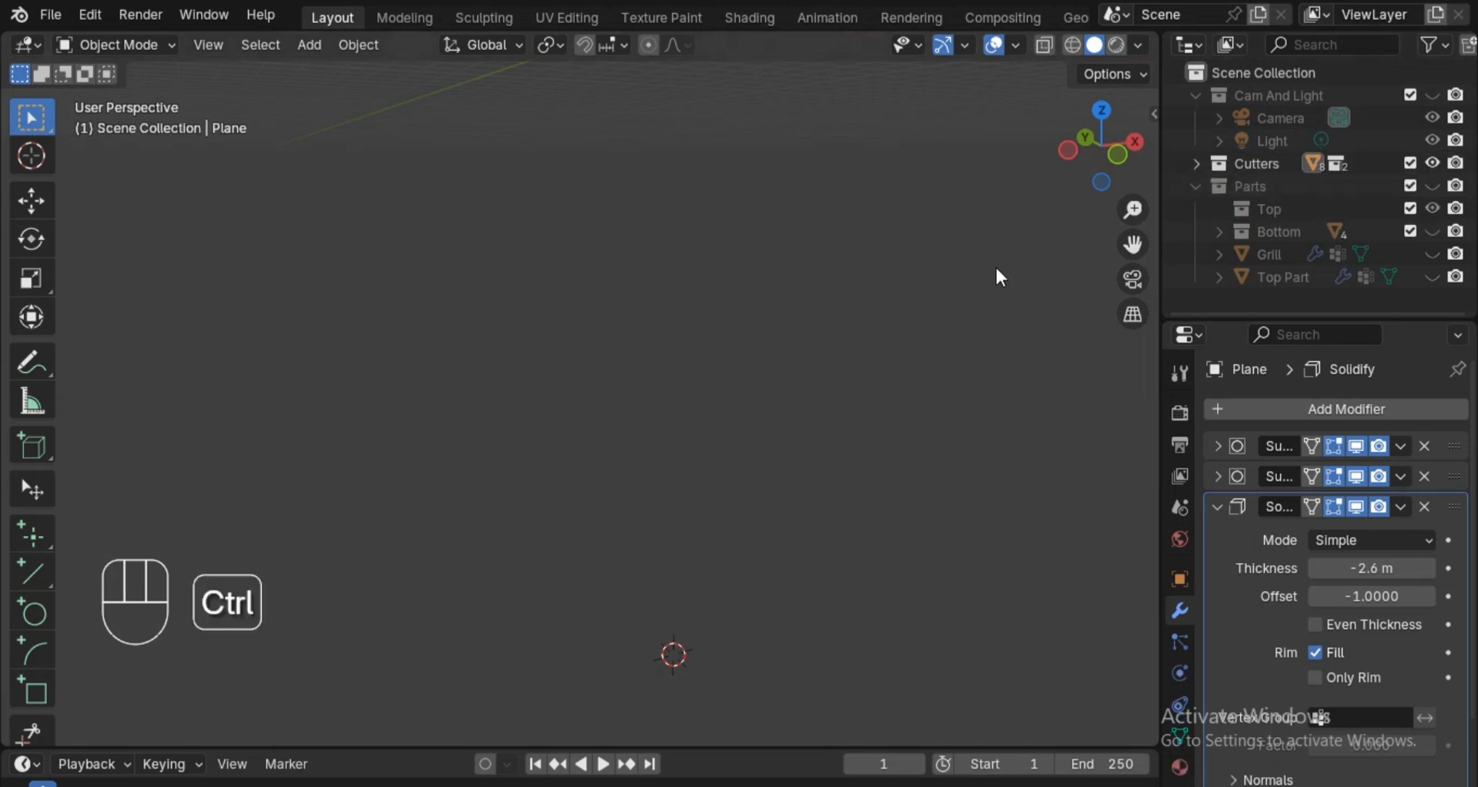
key(ctrl+s)
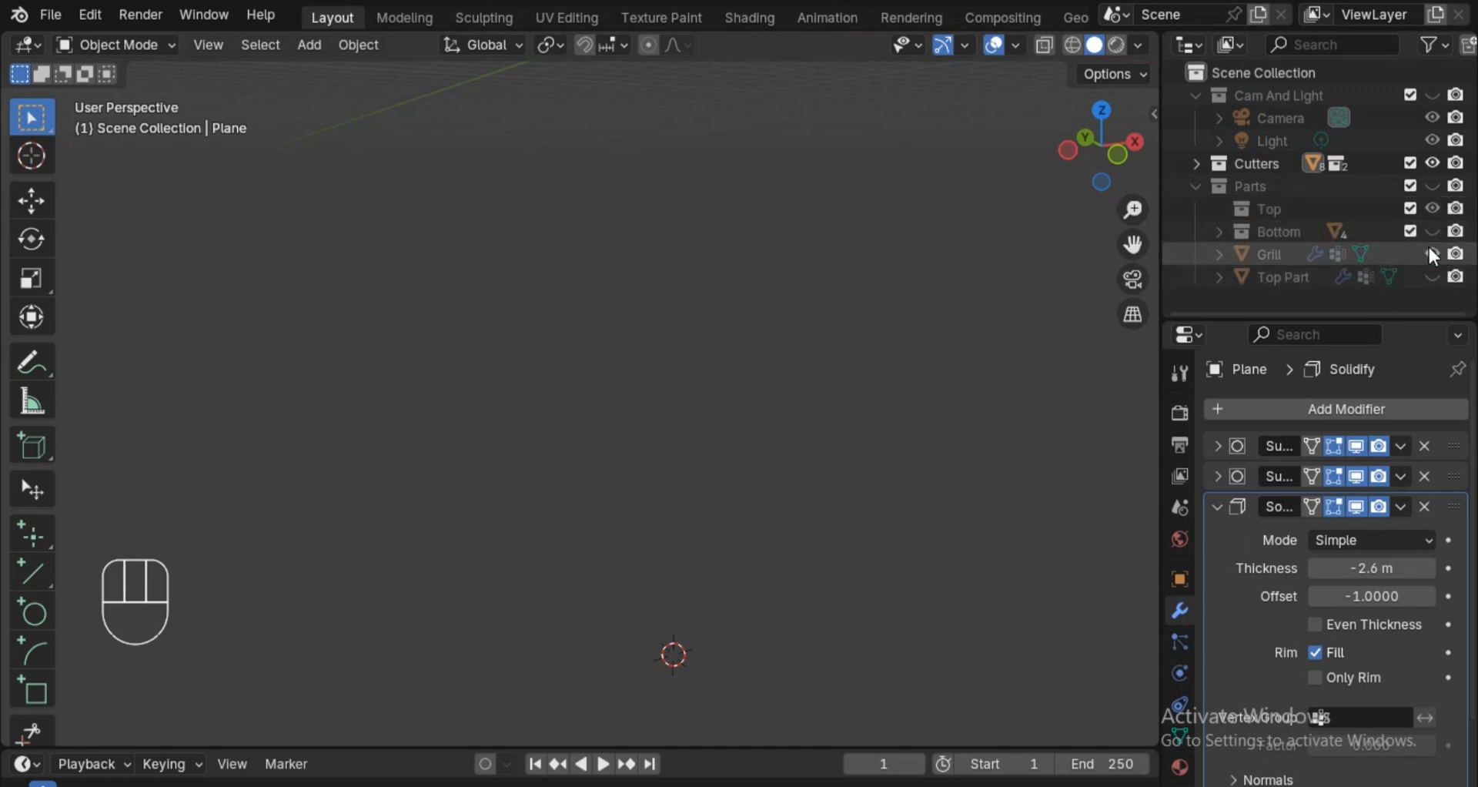
Unhide the Parts collection with the Grill and Top Part, and move both objects into the Top collection.
click(1430, 274)
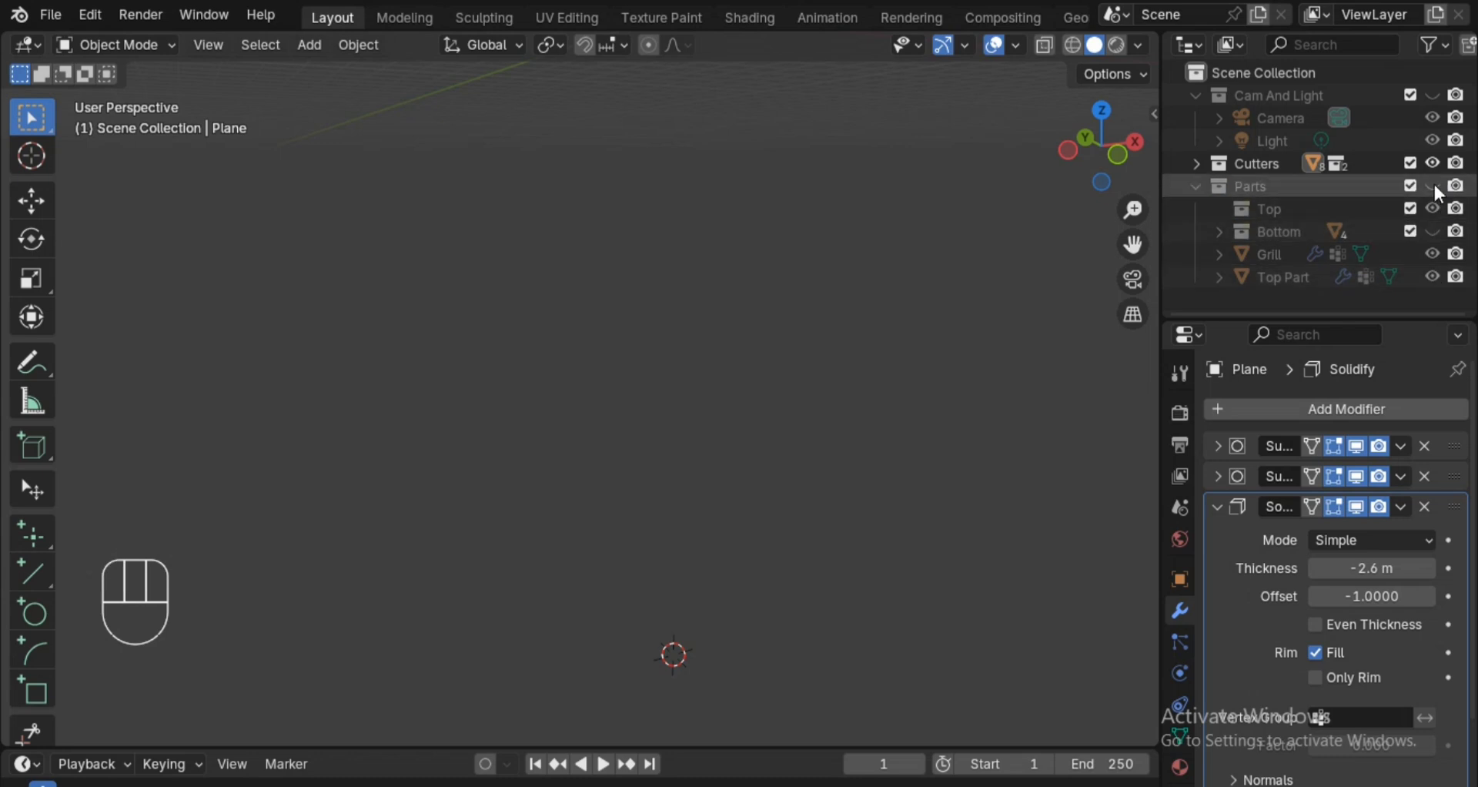
click(1433, 185)
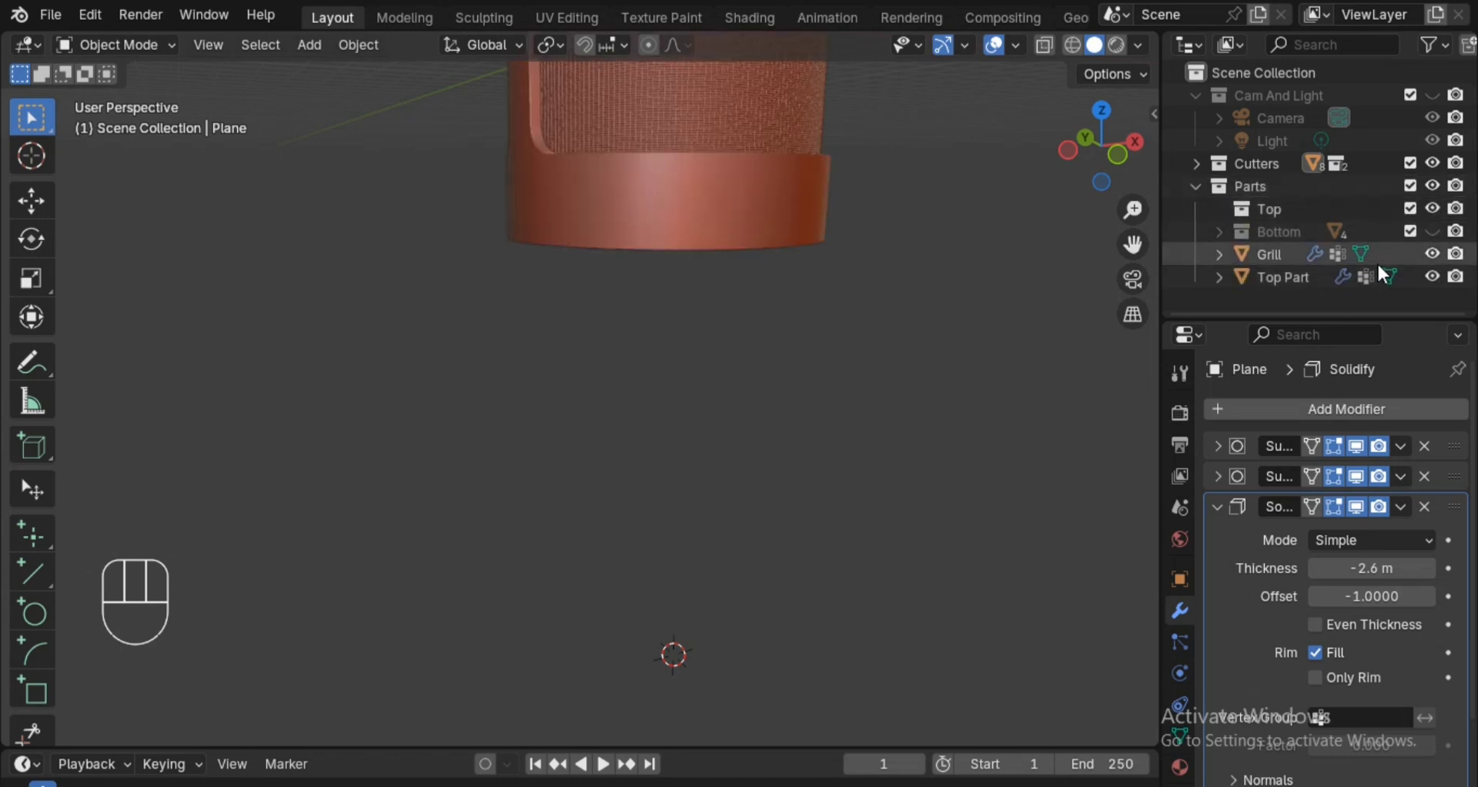
click(1256, 234)
click(1270, 254)
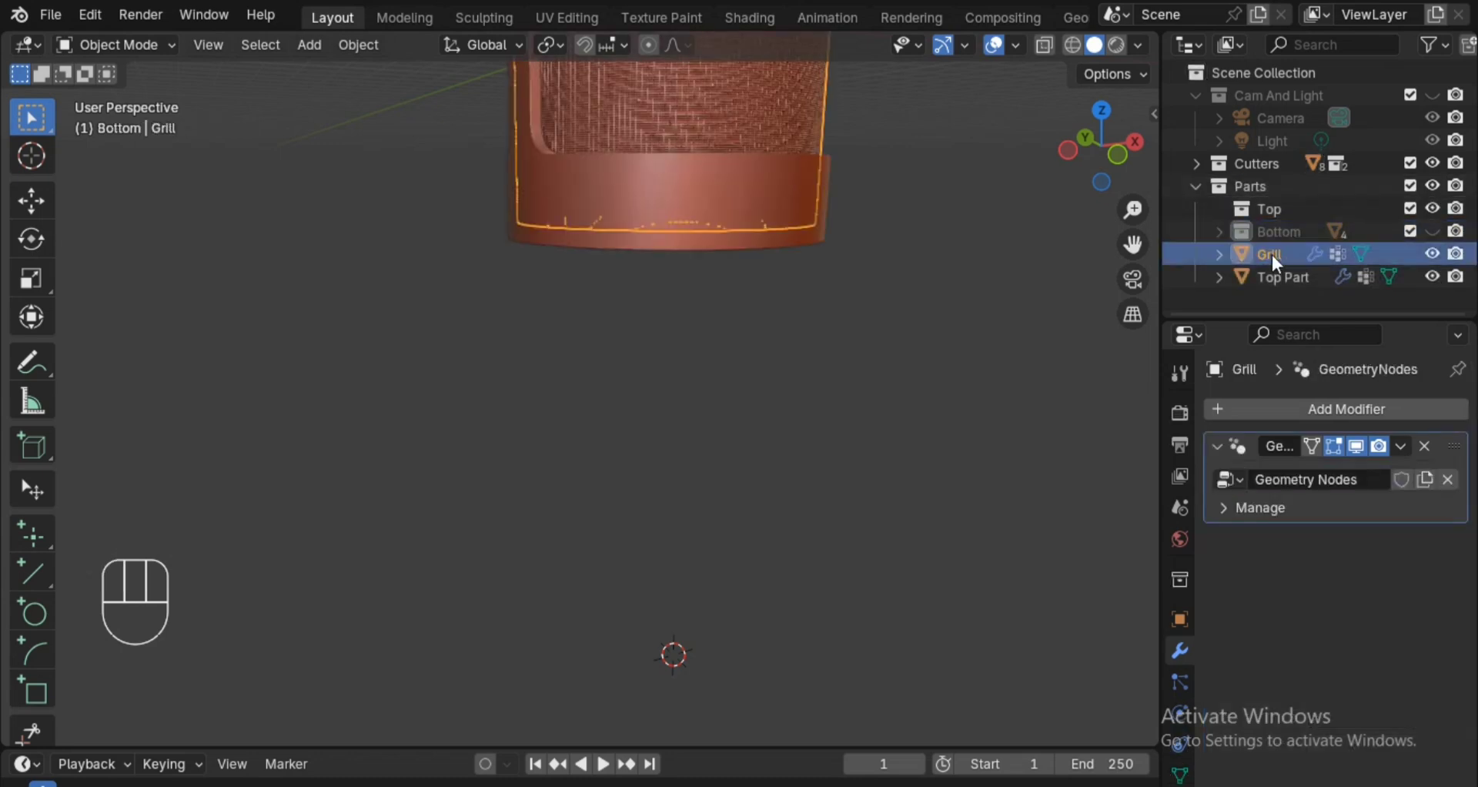
shift+click(1282, 275)
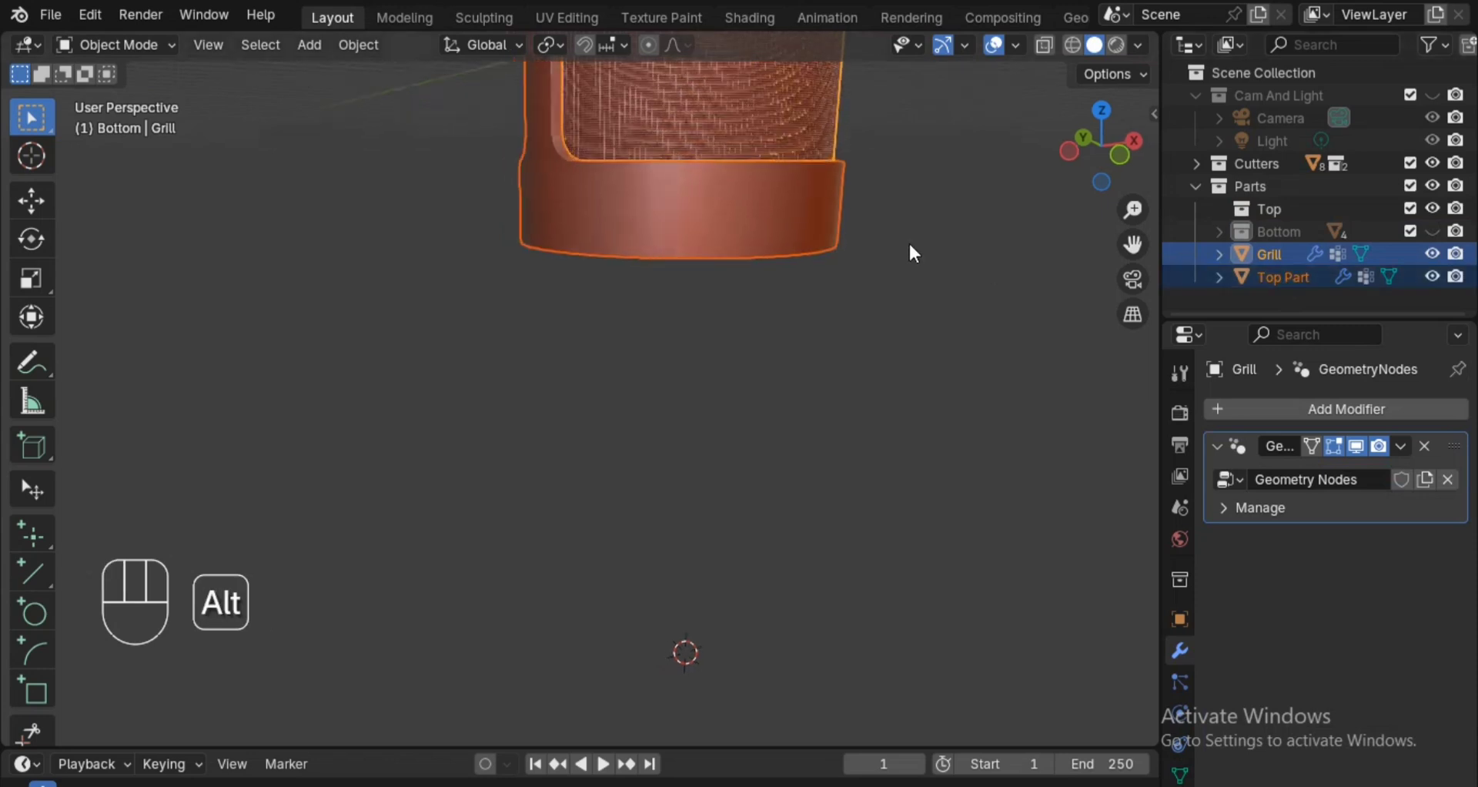
alt+shift+drag(1013, 258, 1023, 343)
scroll(950, 262, down, 1)
alt+shift+drag(950, 262, 1129, 302)
drag(1288, 251, 1287, 215)
alt+drag(1079, 307, 1084, 304)
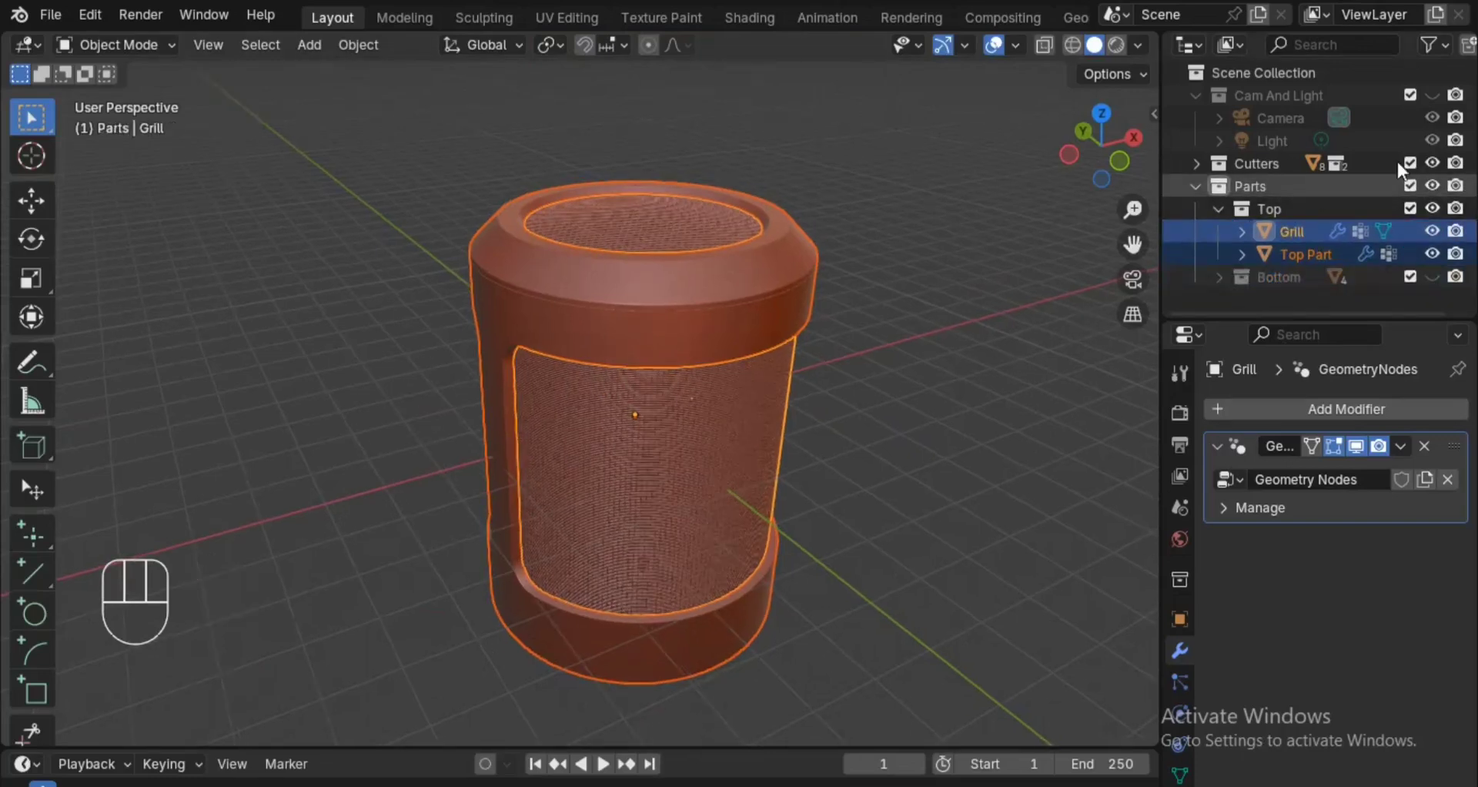
click(1226, 211)
Deselect everything, make the Bottom collection visible again and save the project.
click(995, 283)
alt+drag(972, 280, 779, 415)
click(1431, 231)
key(ctrl+s)
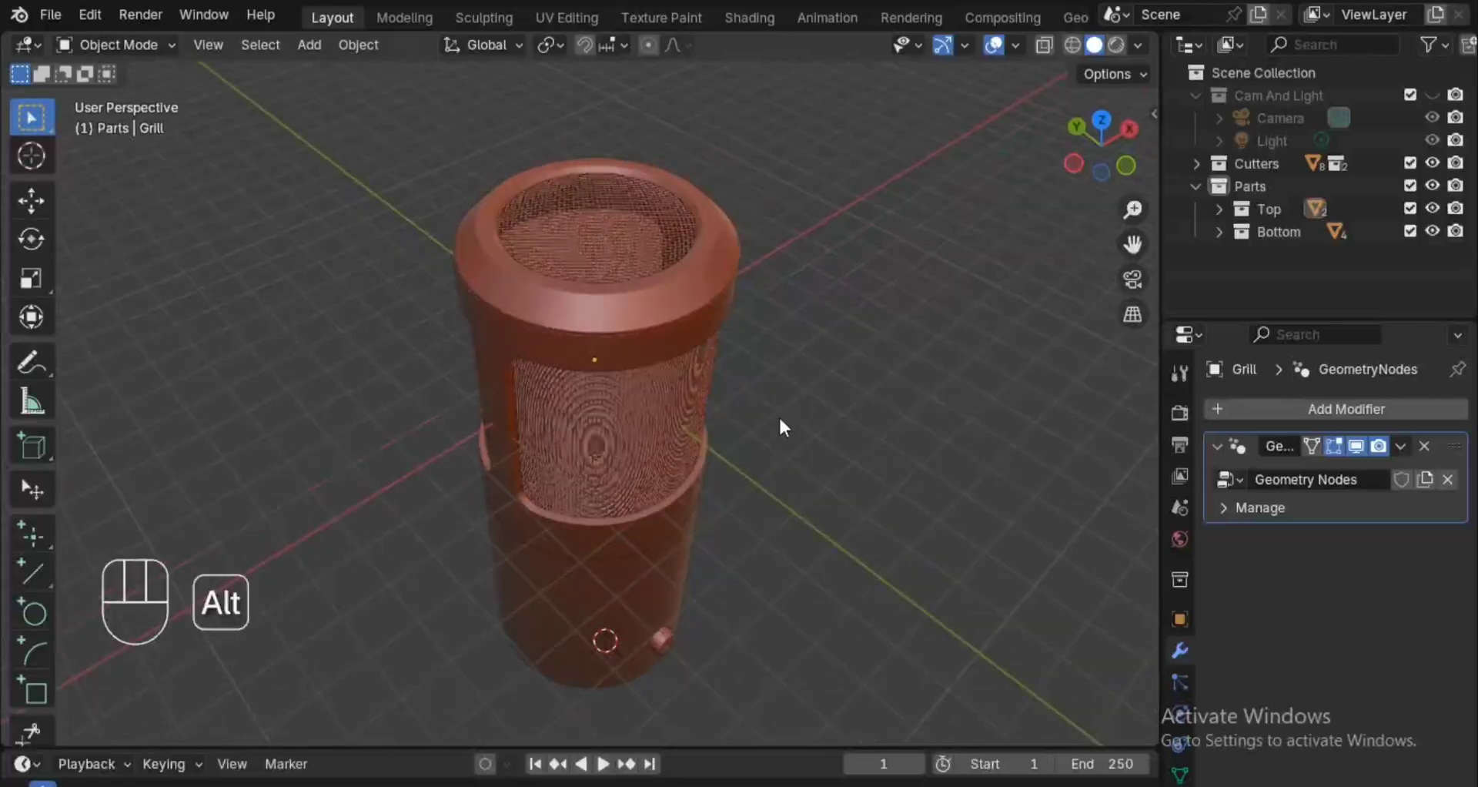
key(ctrl+s)
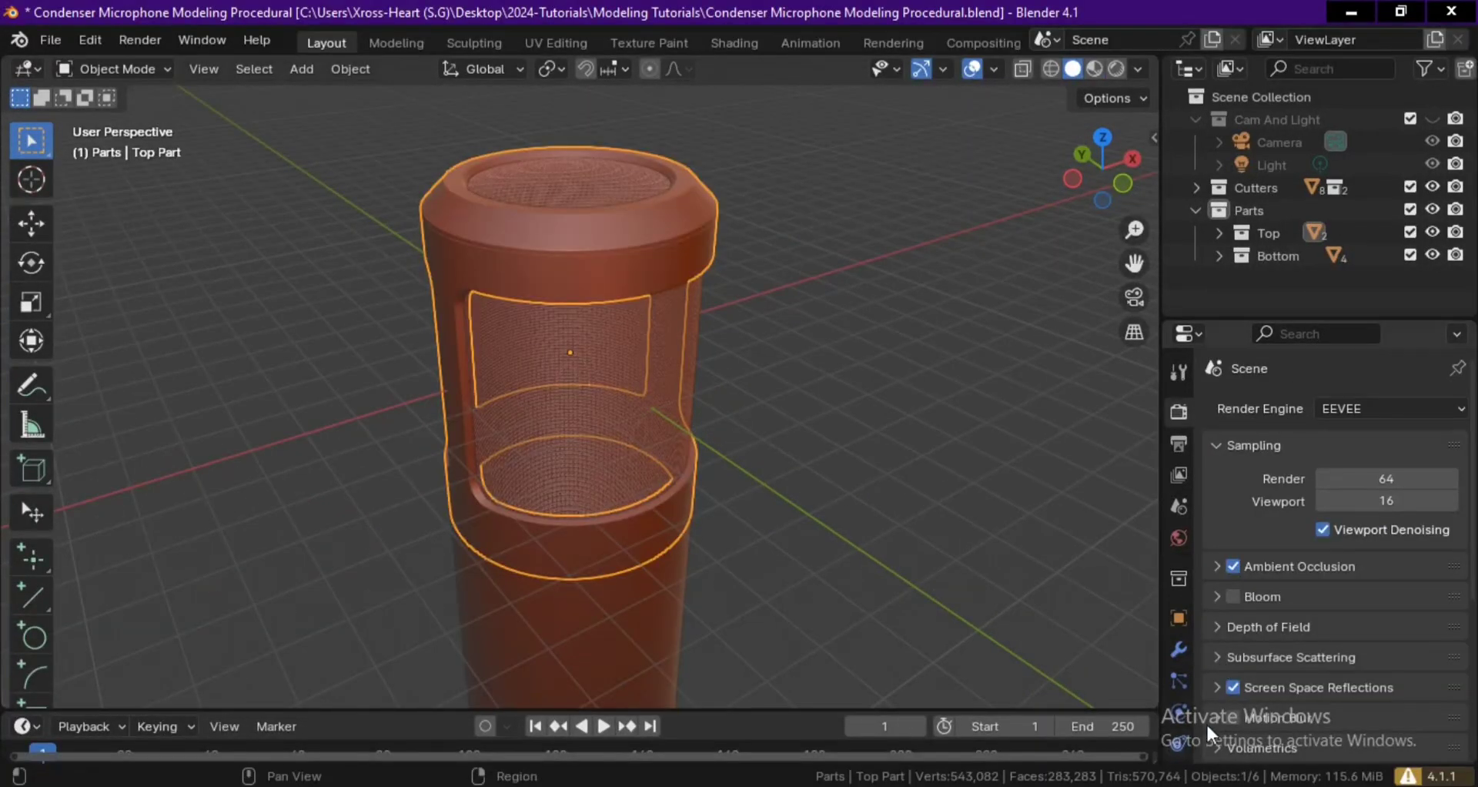
Darken the Top Part material's base color to near black and assign the same material to the Bottom Part.
key(ctrl+space)
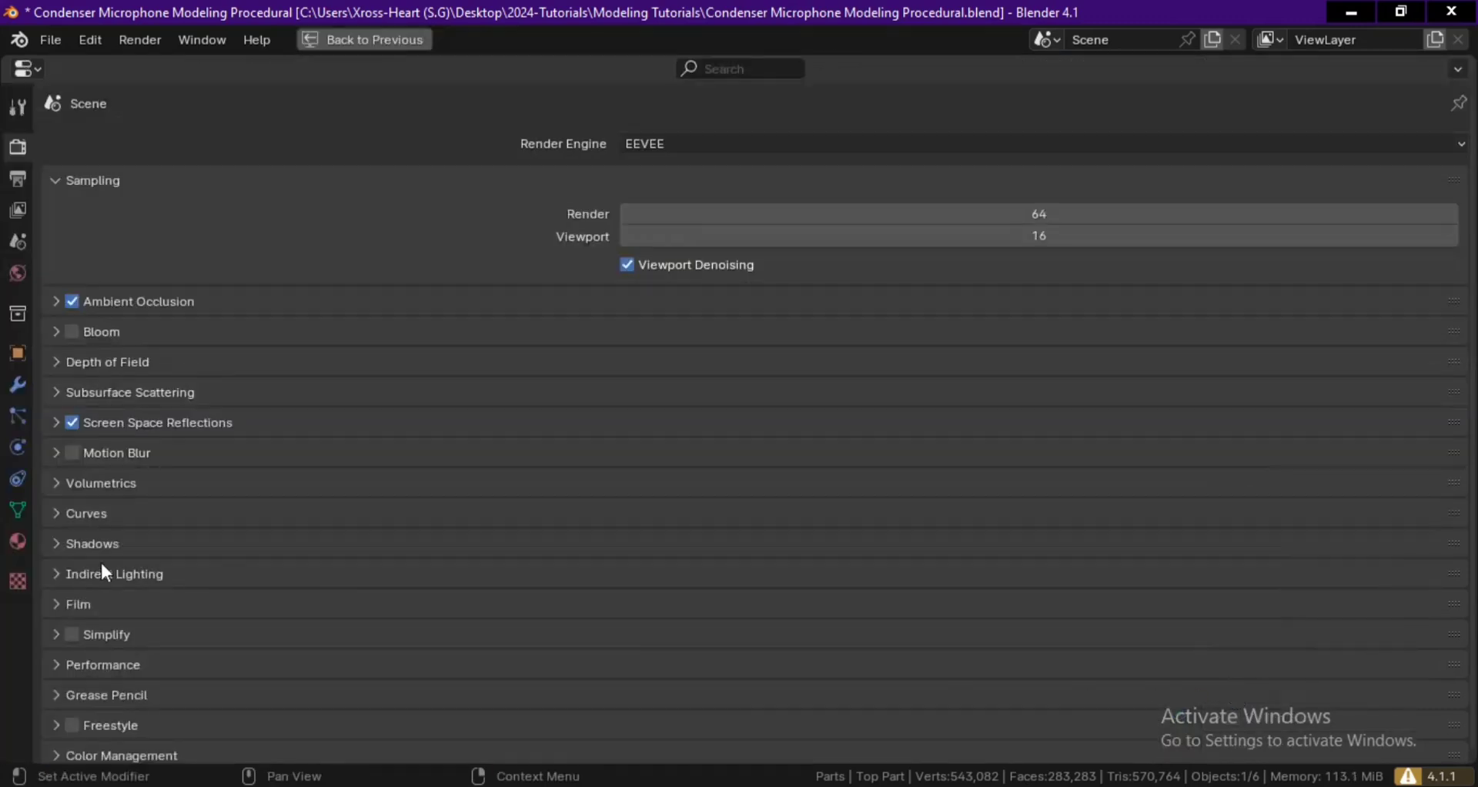
click(15, 542)
key(ctrl+space)
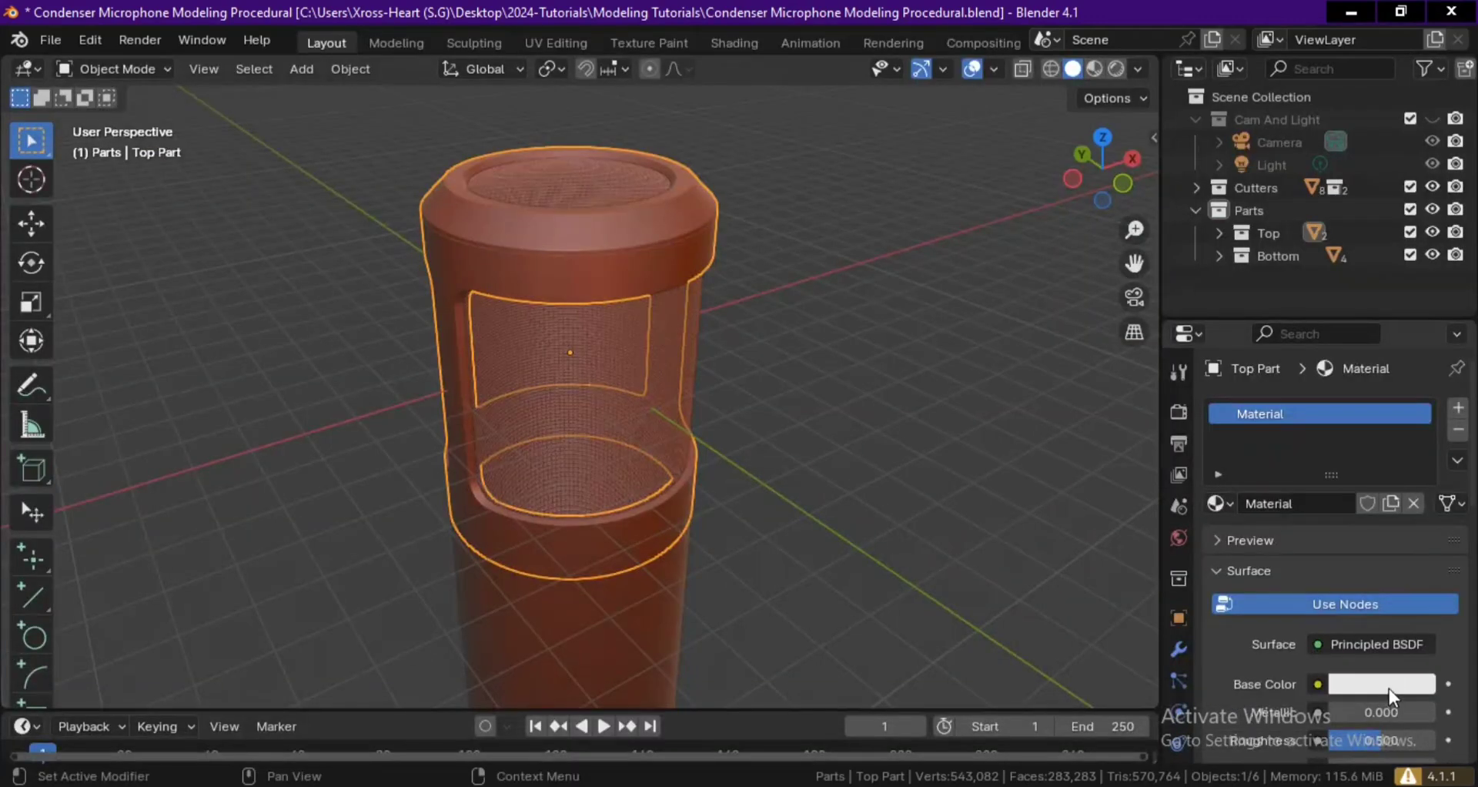
click(1412, 685)
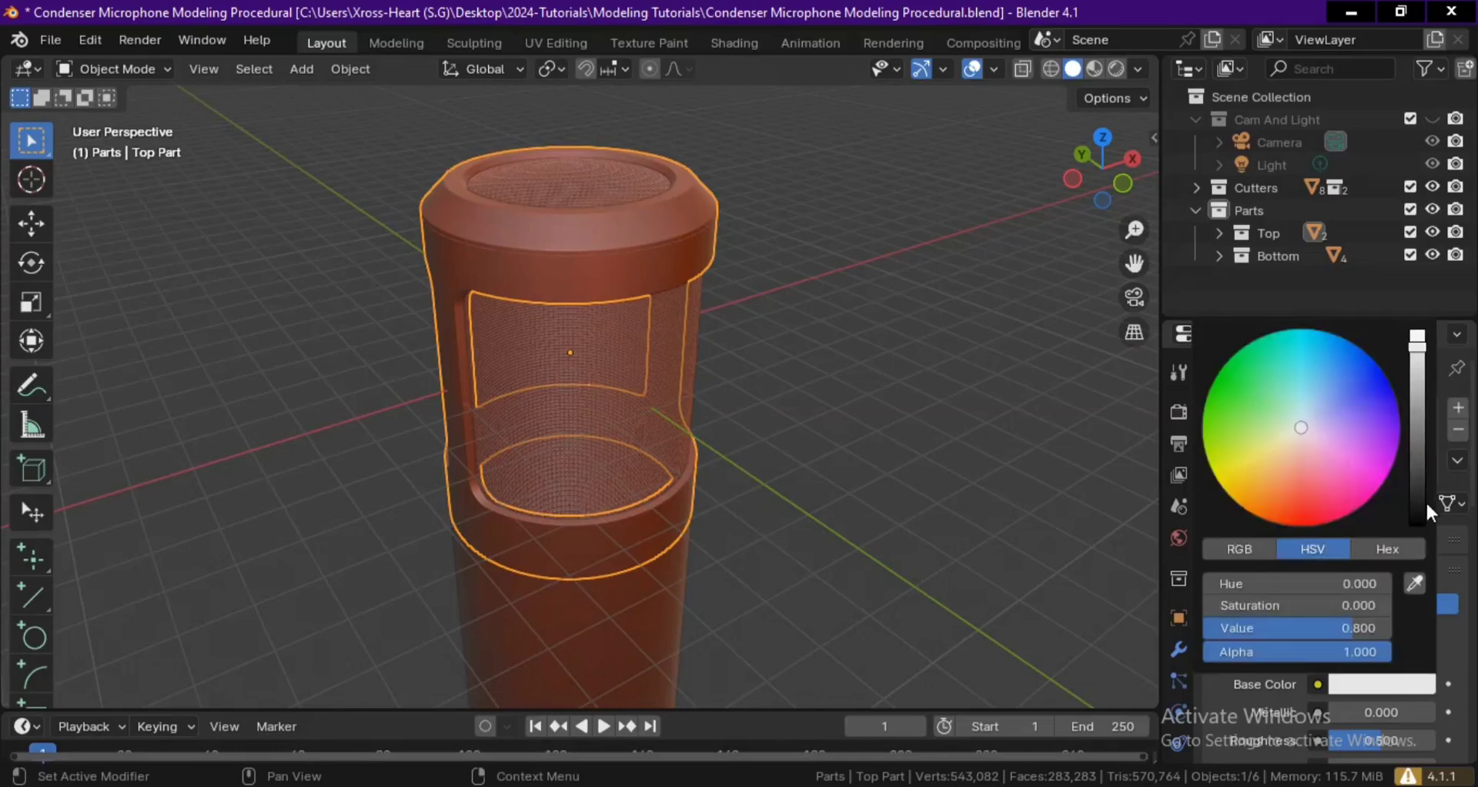
click(1420, 505)
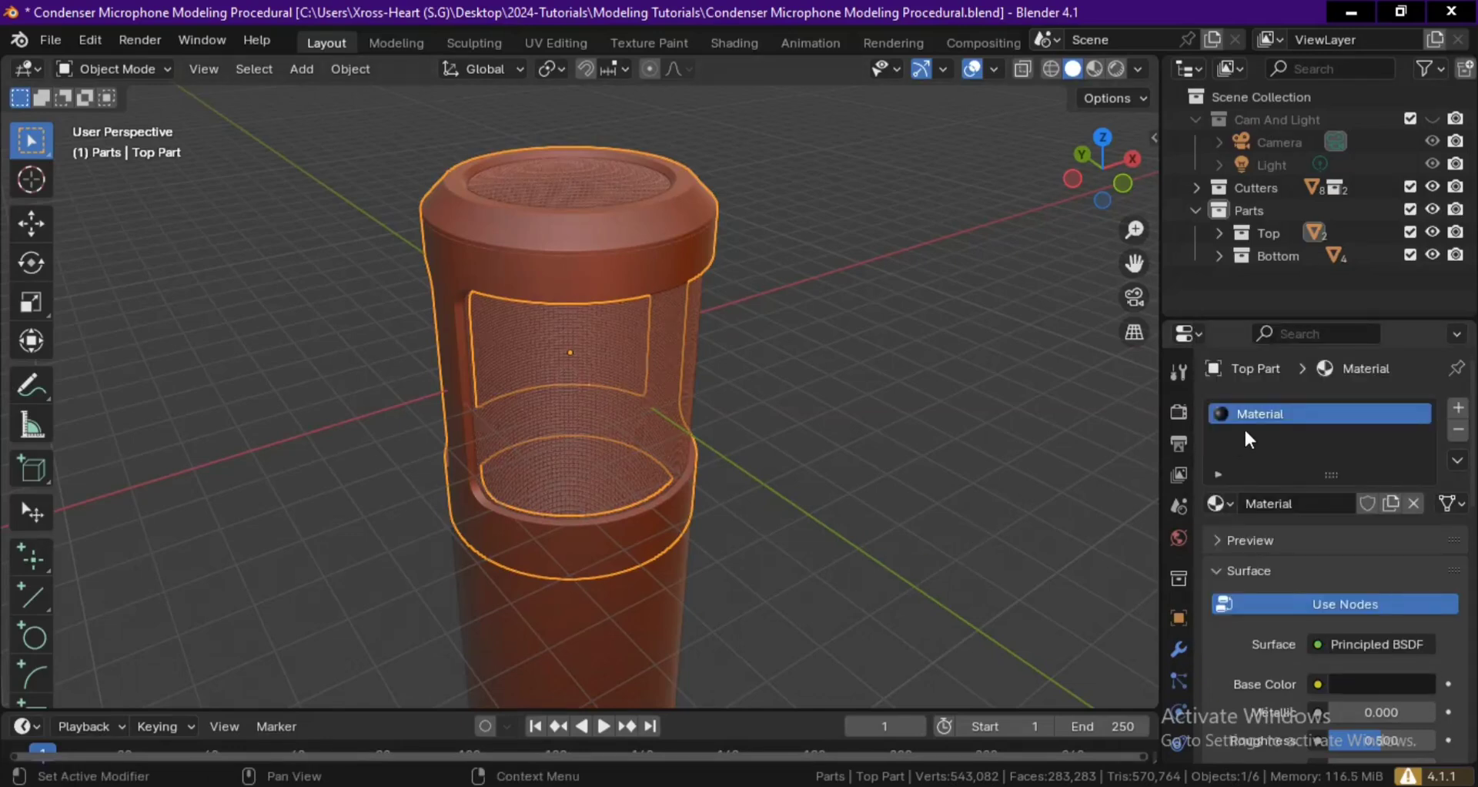
click(575, 599)
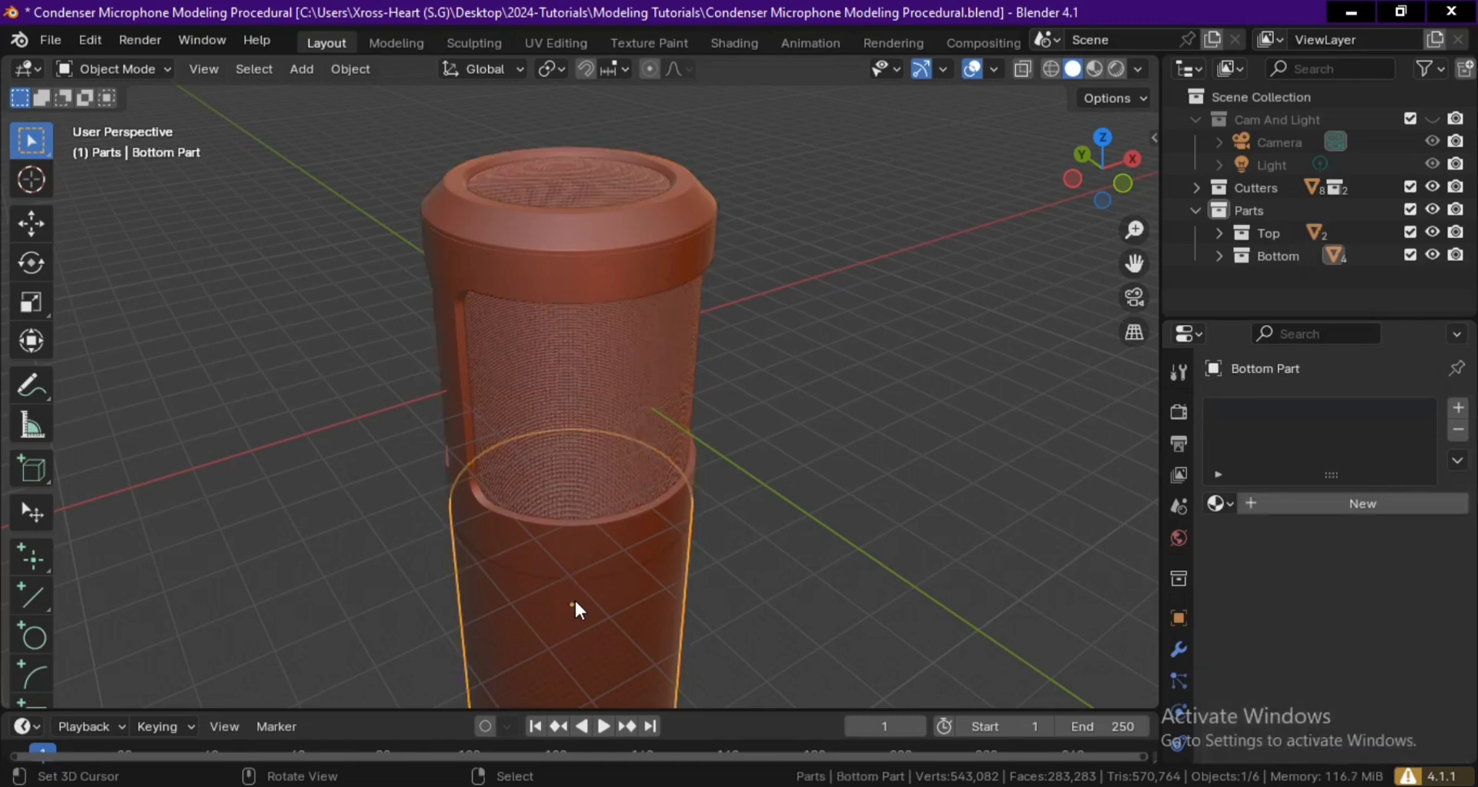
click(1218, 504)
Create a new material named Grill on the Grill object.
click(556, 387)
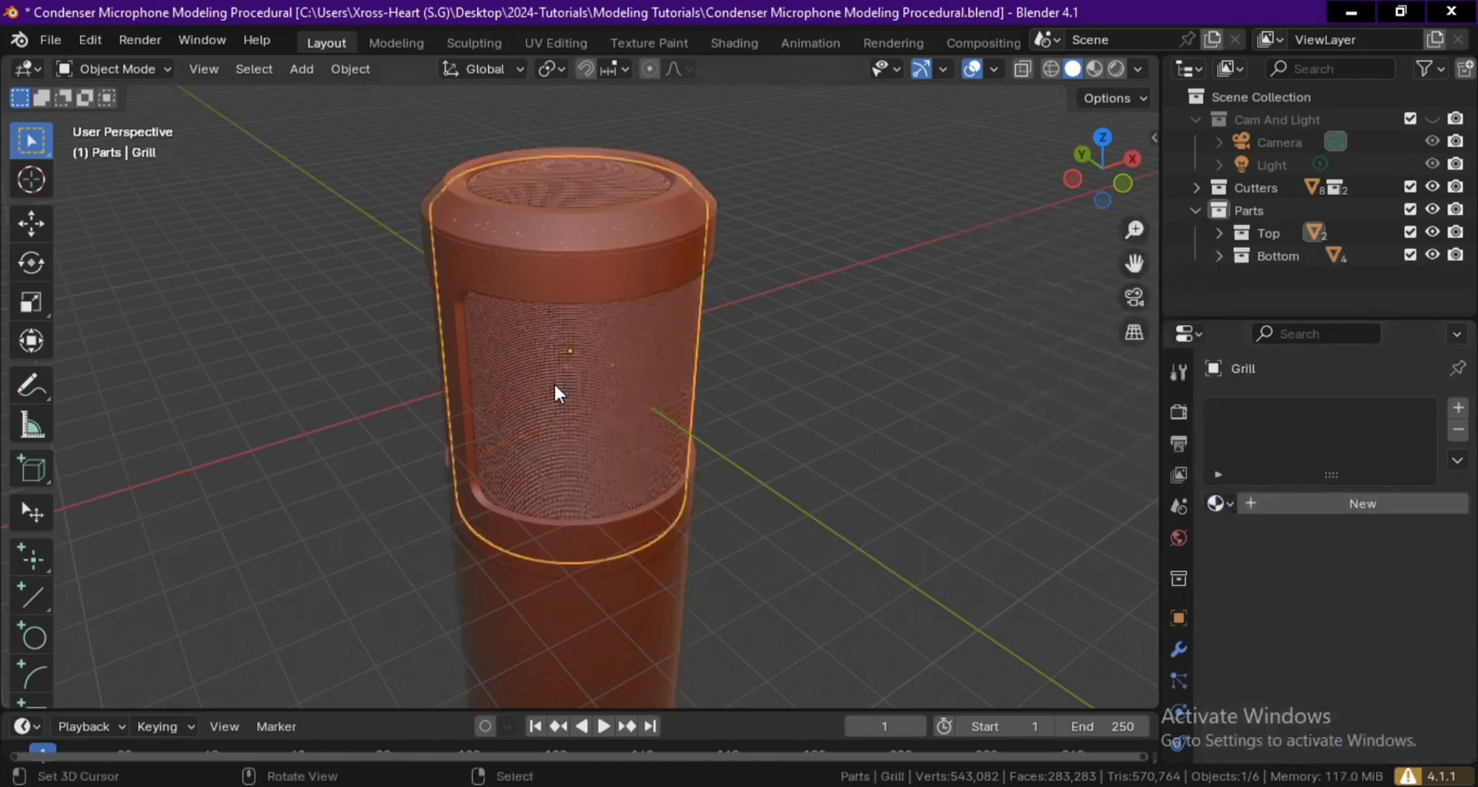
click(1347, 507)
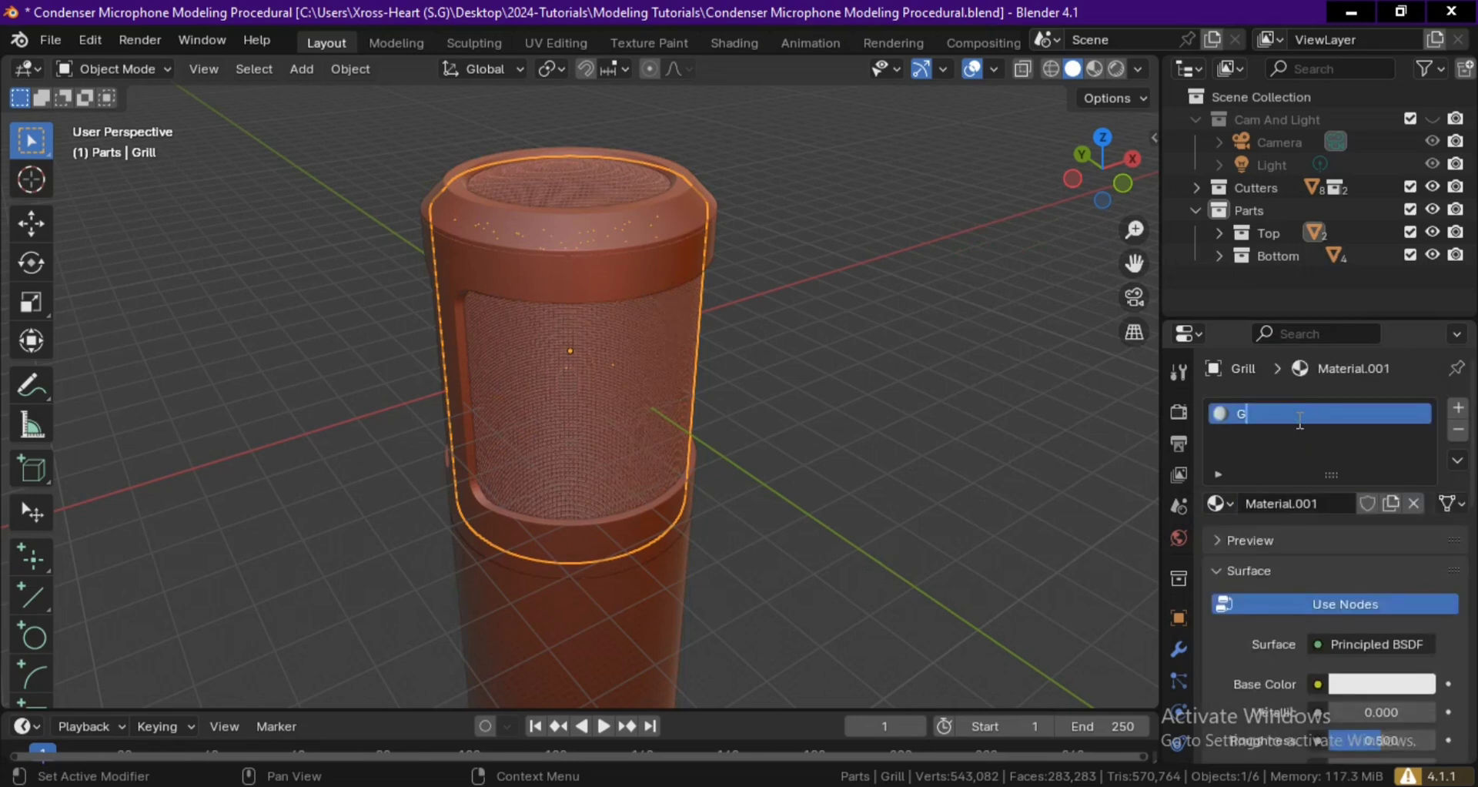
key(Return)
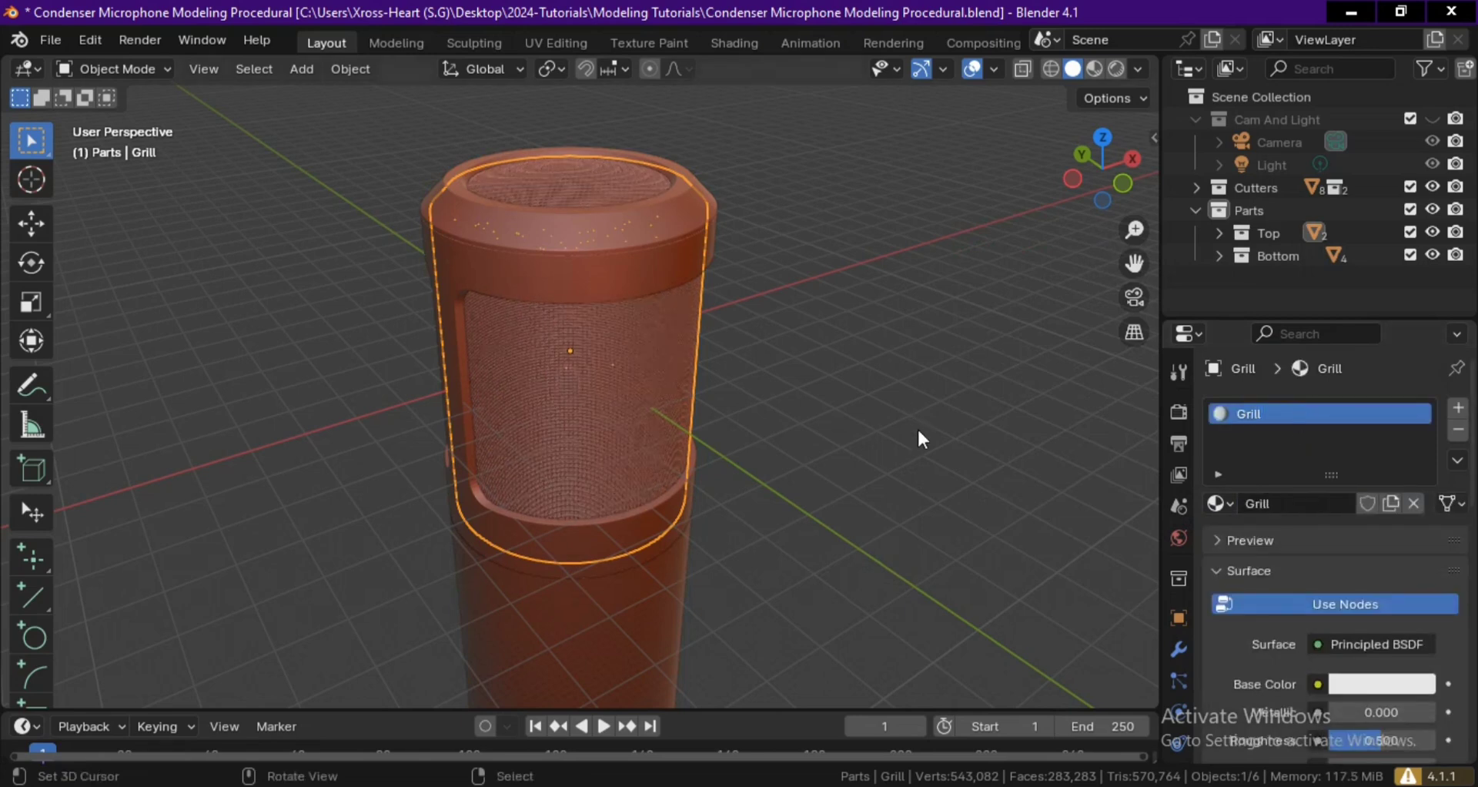
Give the Grill material a dark gray base color, Metallic 1.000 and Roughness 0.210.
middle_drag(1010, 554, 997, 532)
click(1384, 682)
drag(1330, 706, 1384, 744)
click(1381, 685)
drag(1421, 491, 1420, 513)
Check the microphone's materials in Material Preview shading, and return to Solid shading.
click(1095, 68)
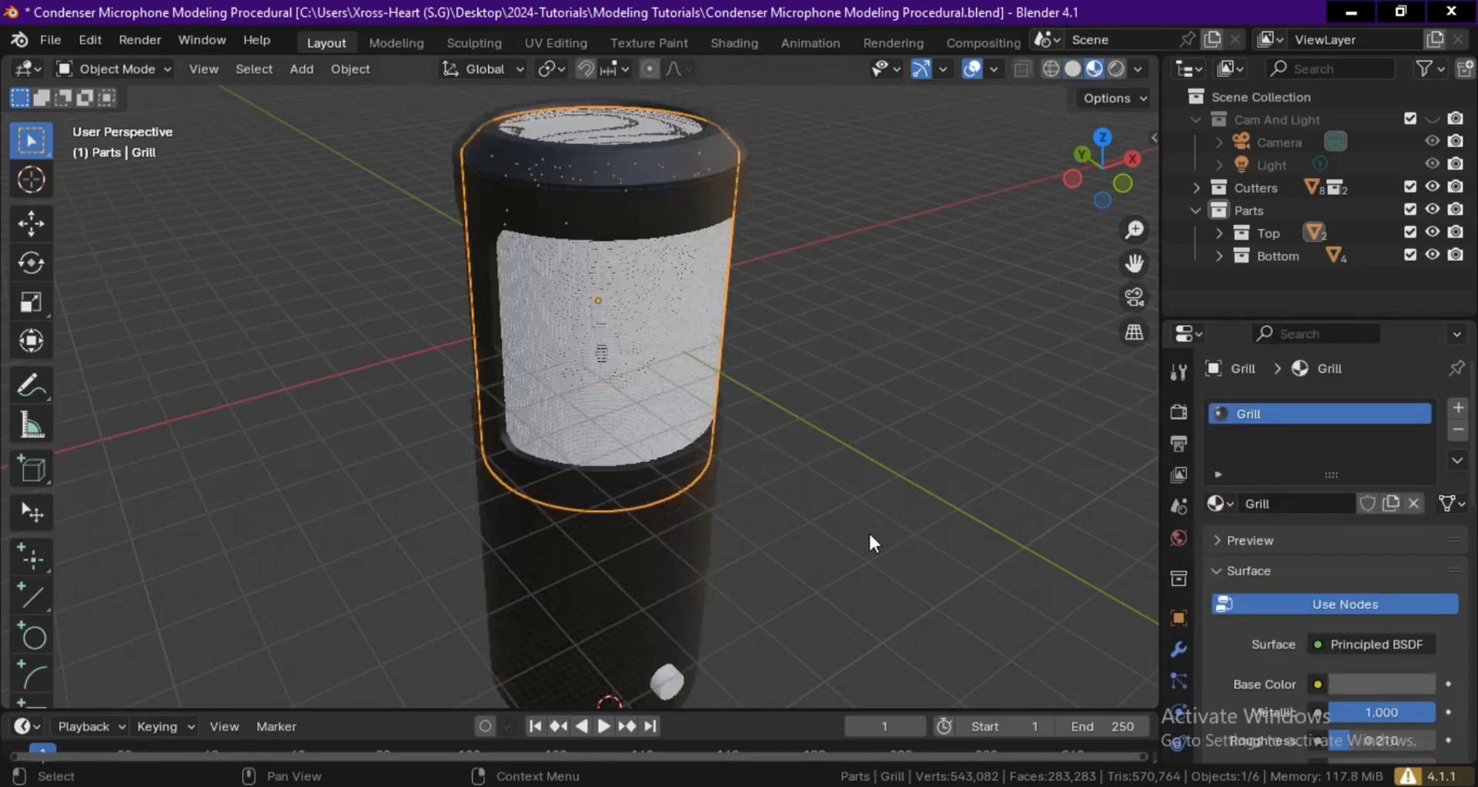
middle_drag(890, 485, 898, 503)
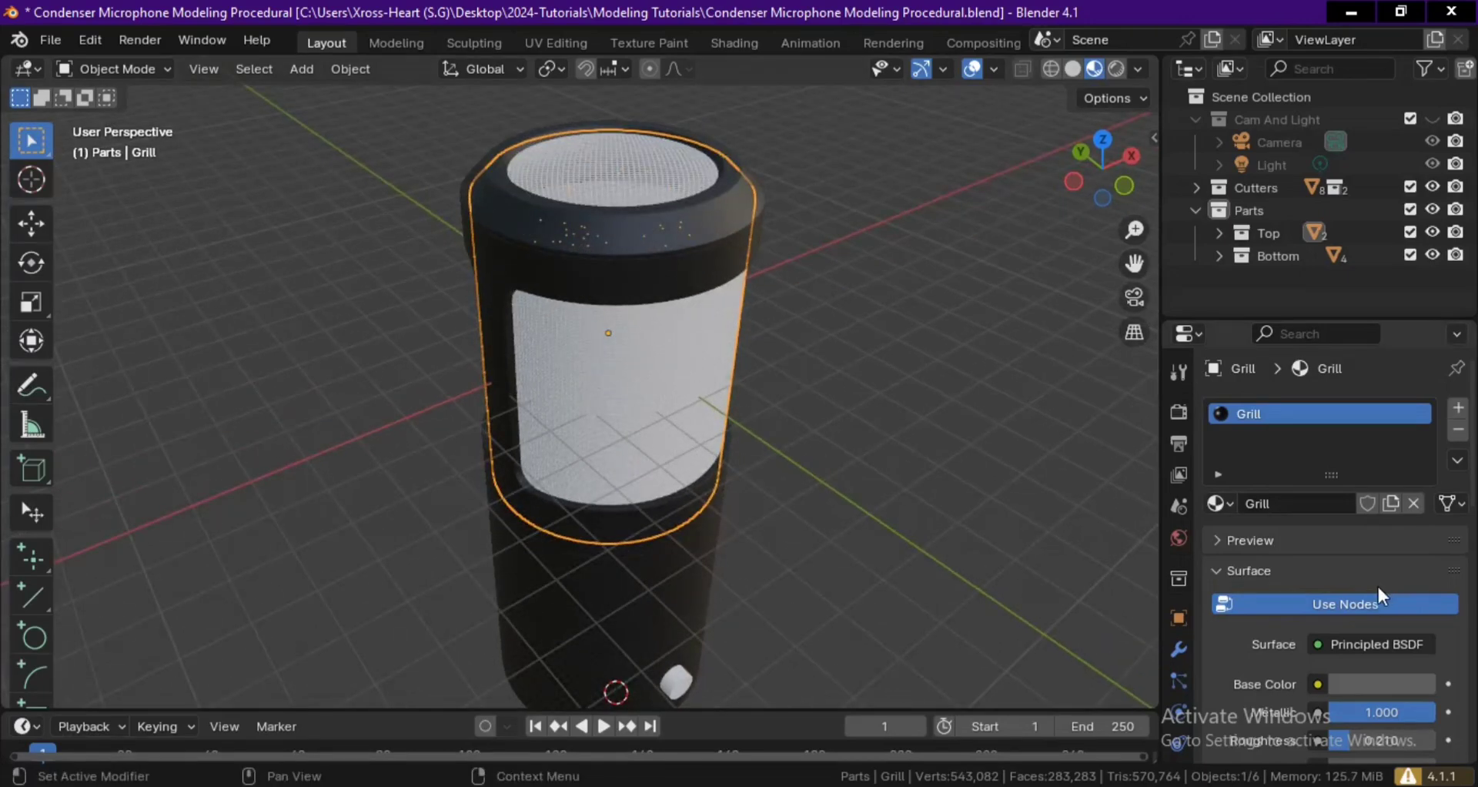
key(z)
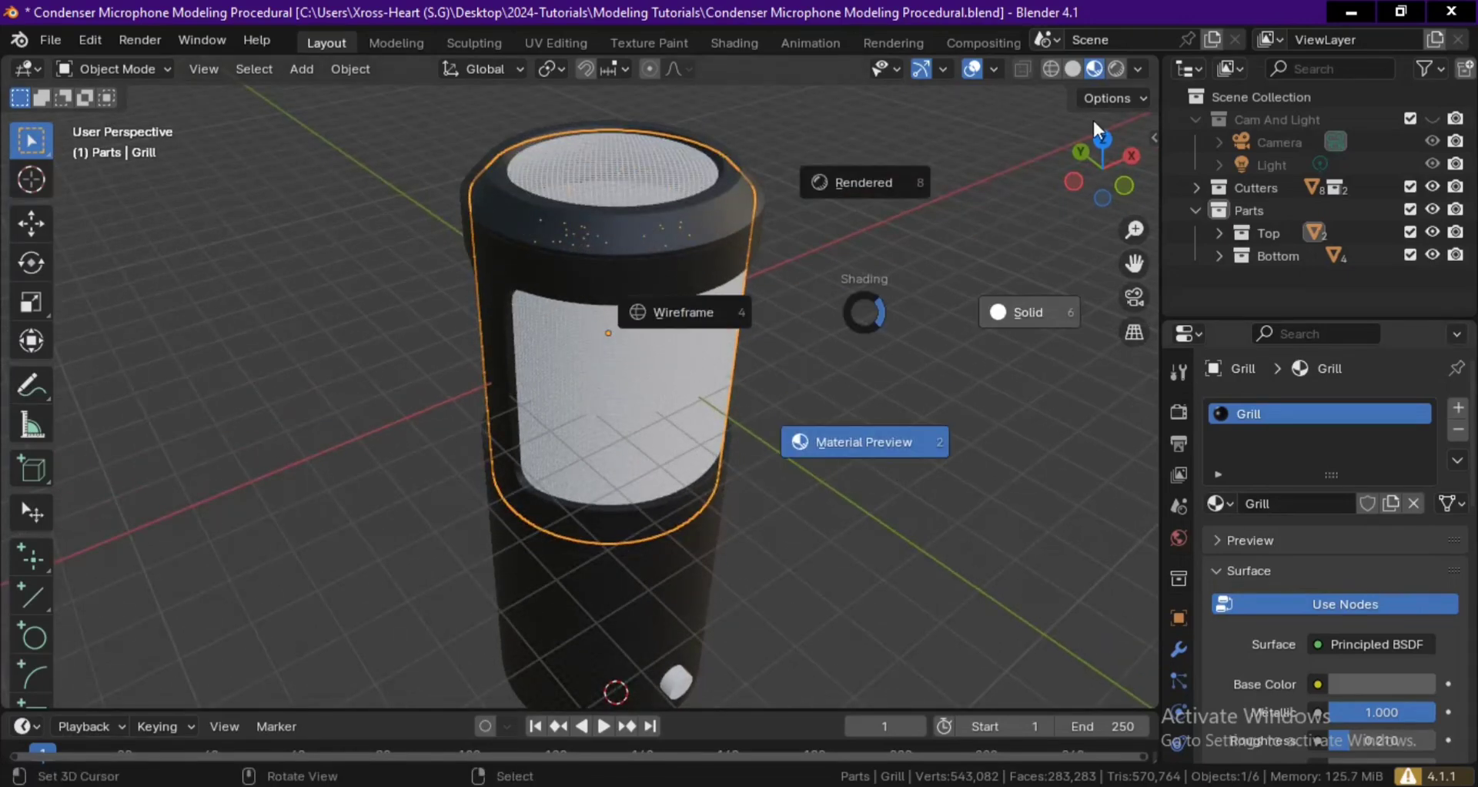
click(1024, 306)
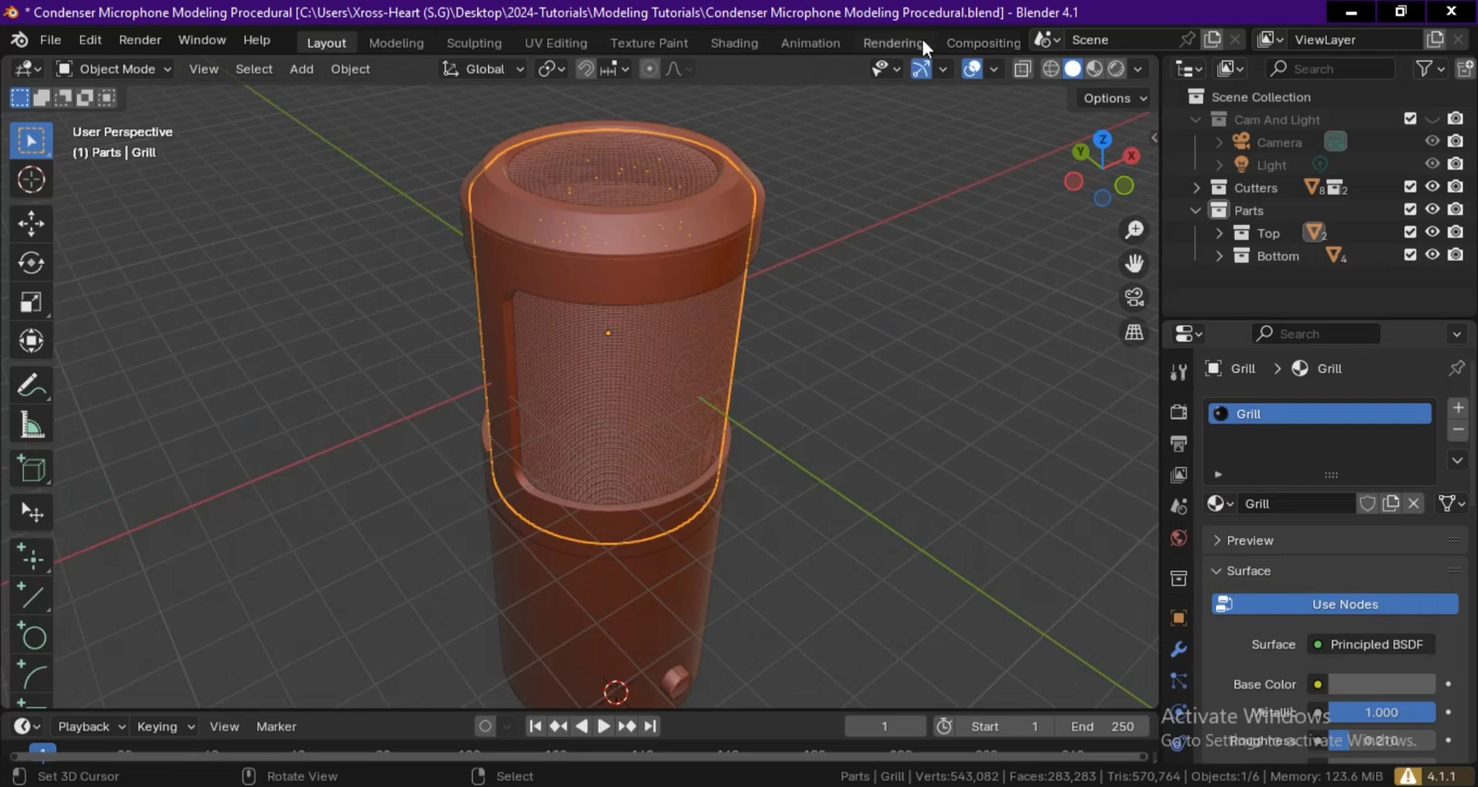
Switch to the Geometry Nodes workspace and move the Group Output node farther from Curve to Mesh to make room between them.
middle_drag(924, 45, 636, 49)
click(858, 40)
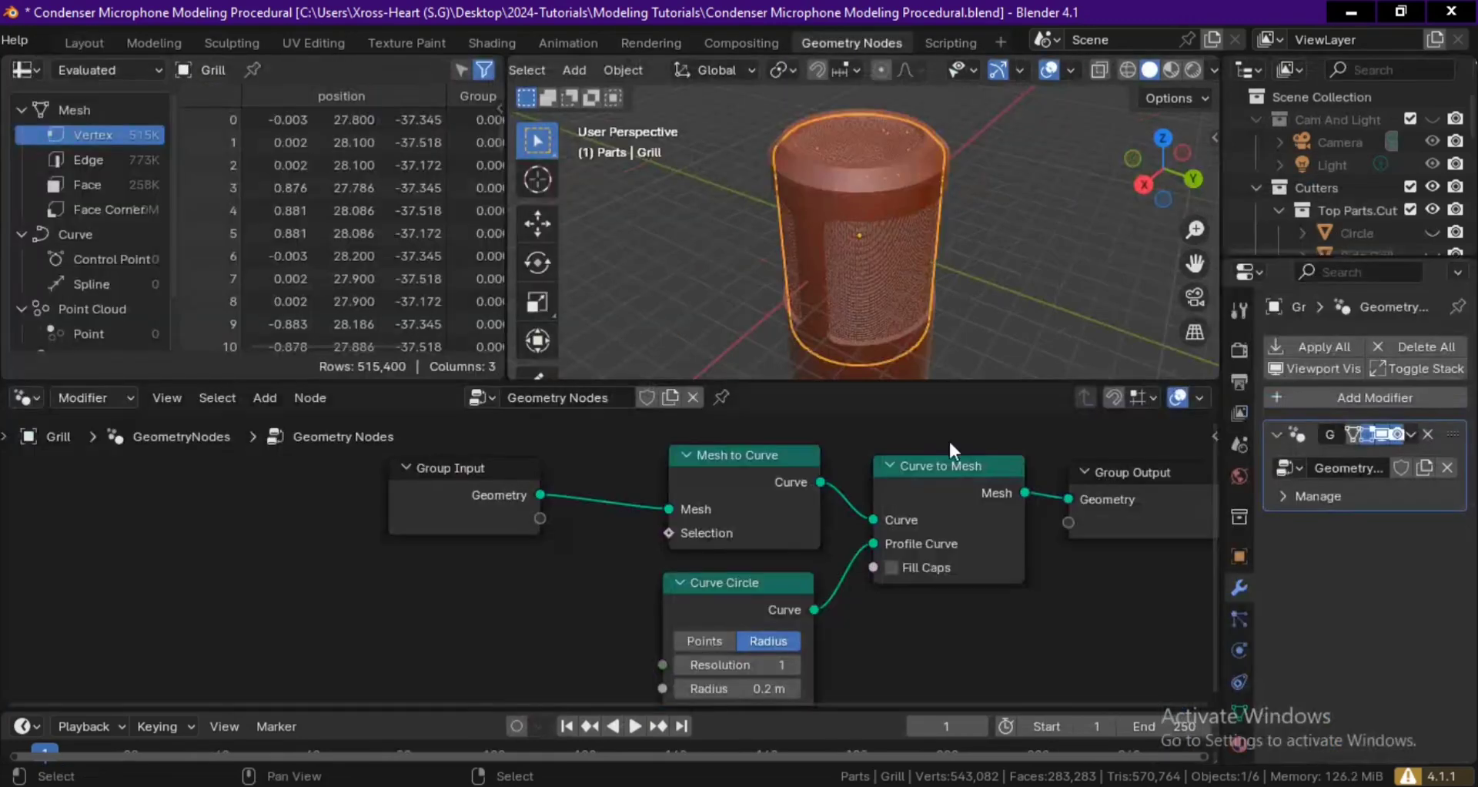
middle_drag(969, 600, 789, 612)
scroll(849, 603, down, 1)
drag(932, 497, 1125, 490)
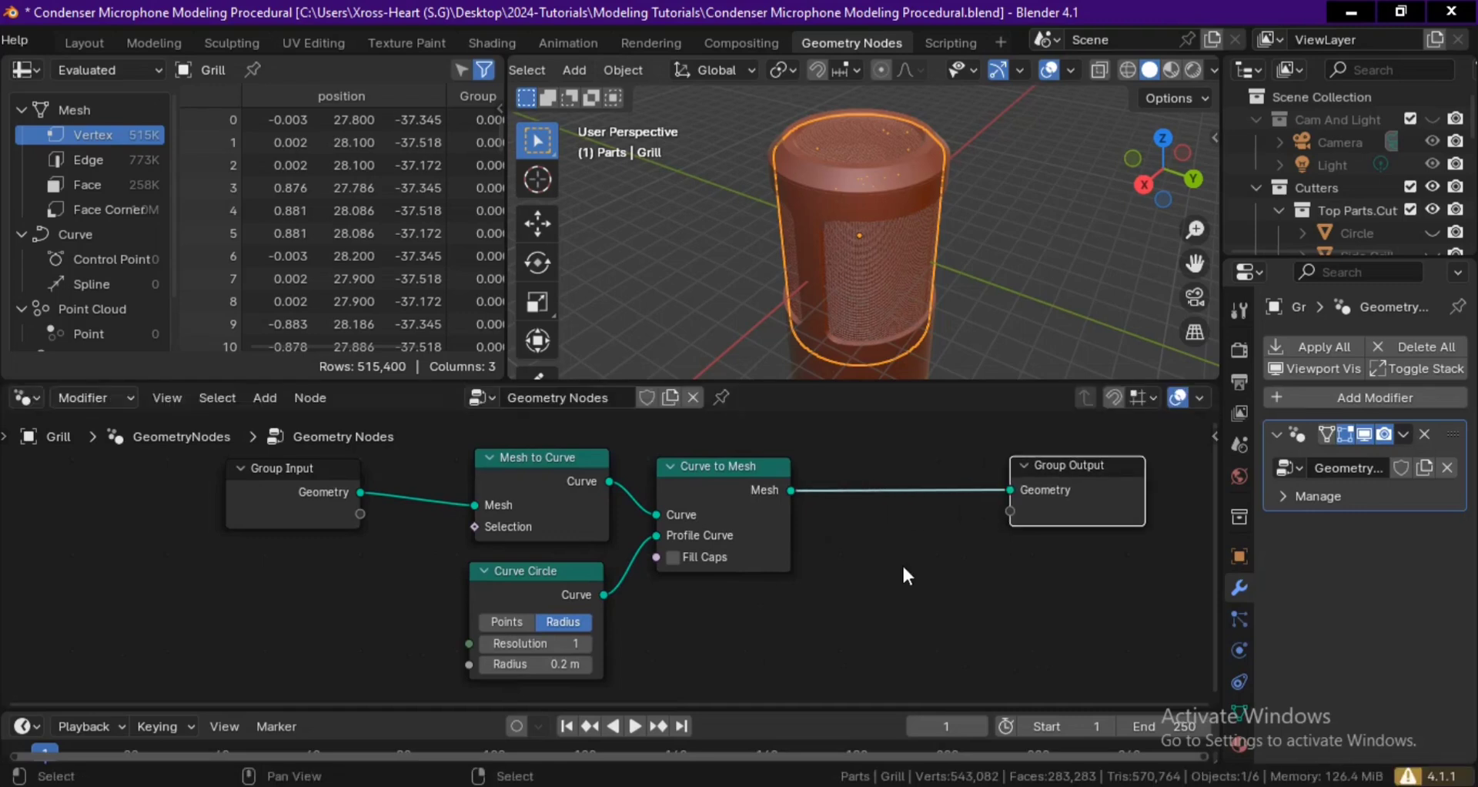
Add a Set Material node using the Grill material and insert it between Curve to Mesh and Group Output.
alt+drag(899, 566, 867, 567)
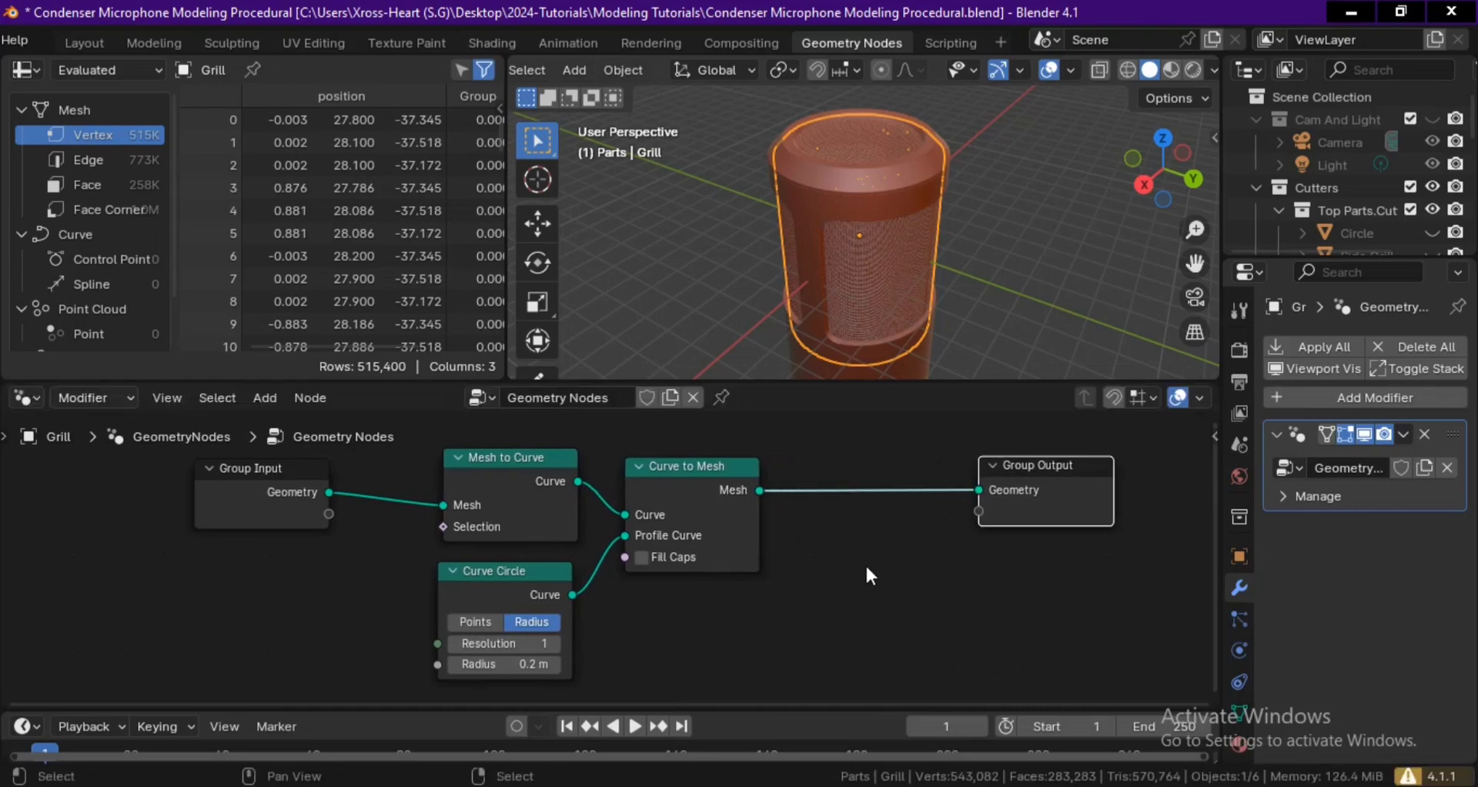
key(F3)
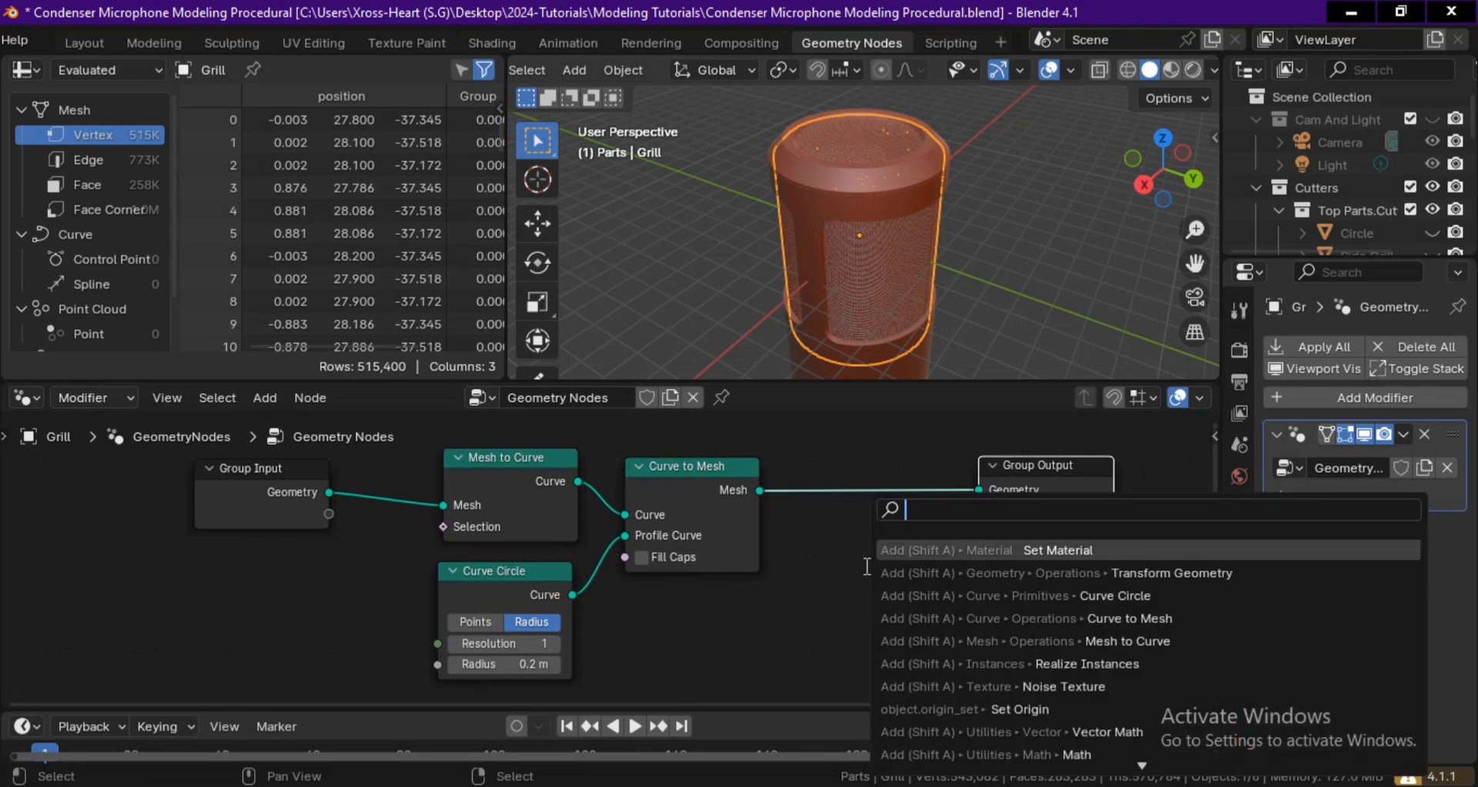
click(991, 550)
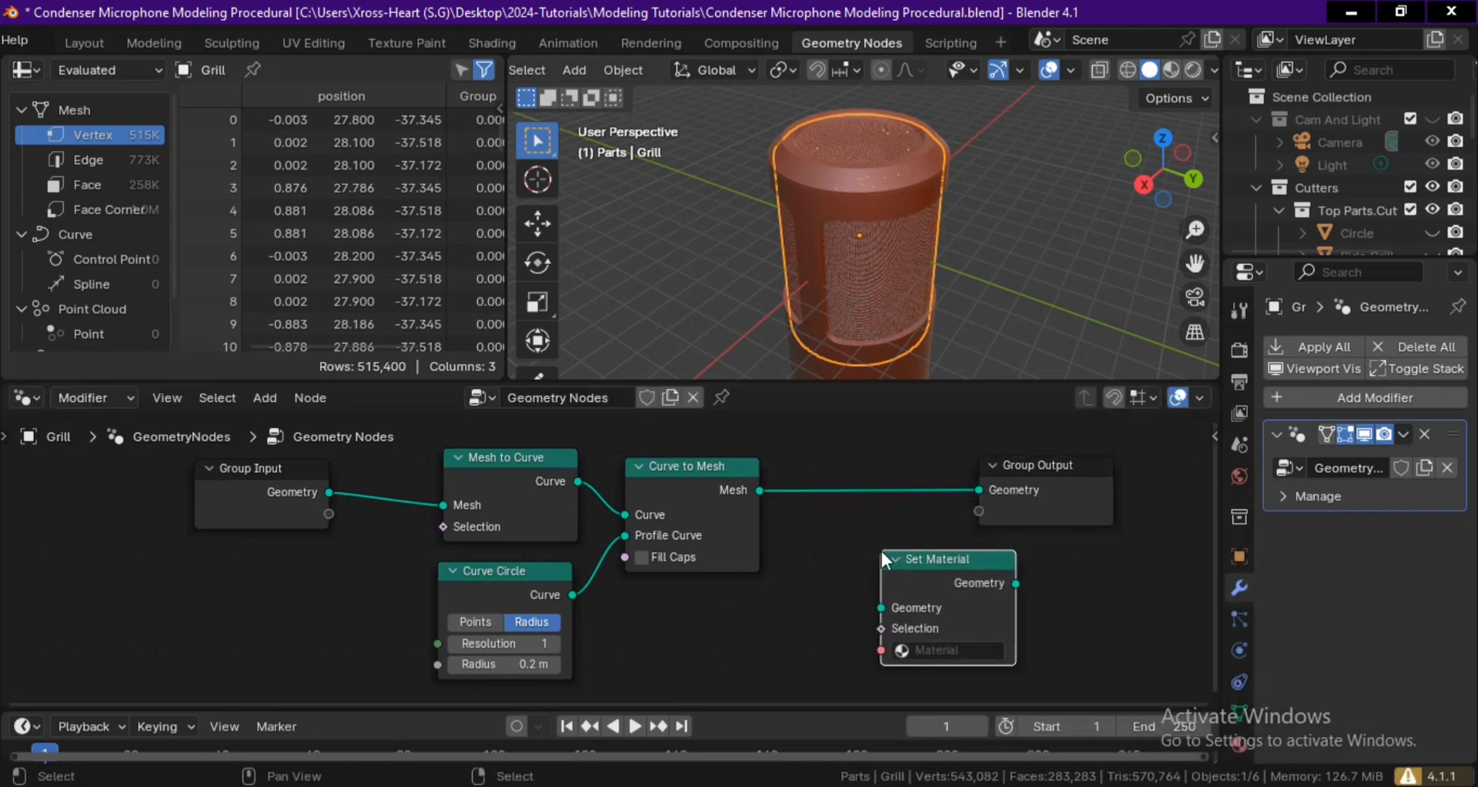
click(937, 647)
click(1008, 453)
drag(913, 594, 865, 490)
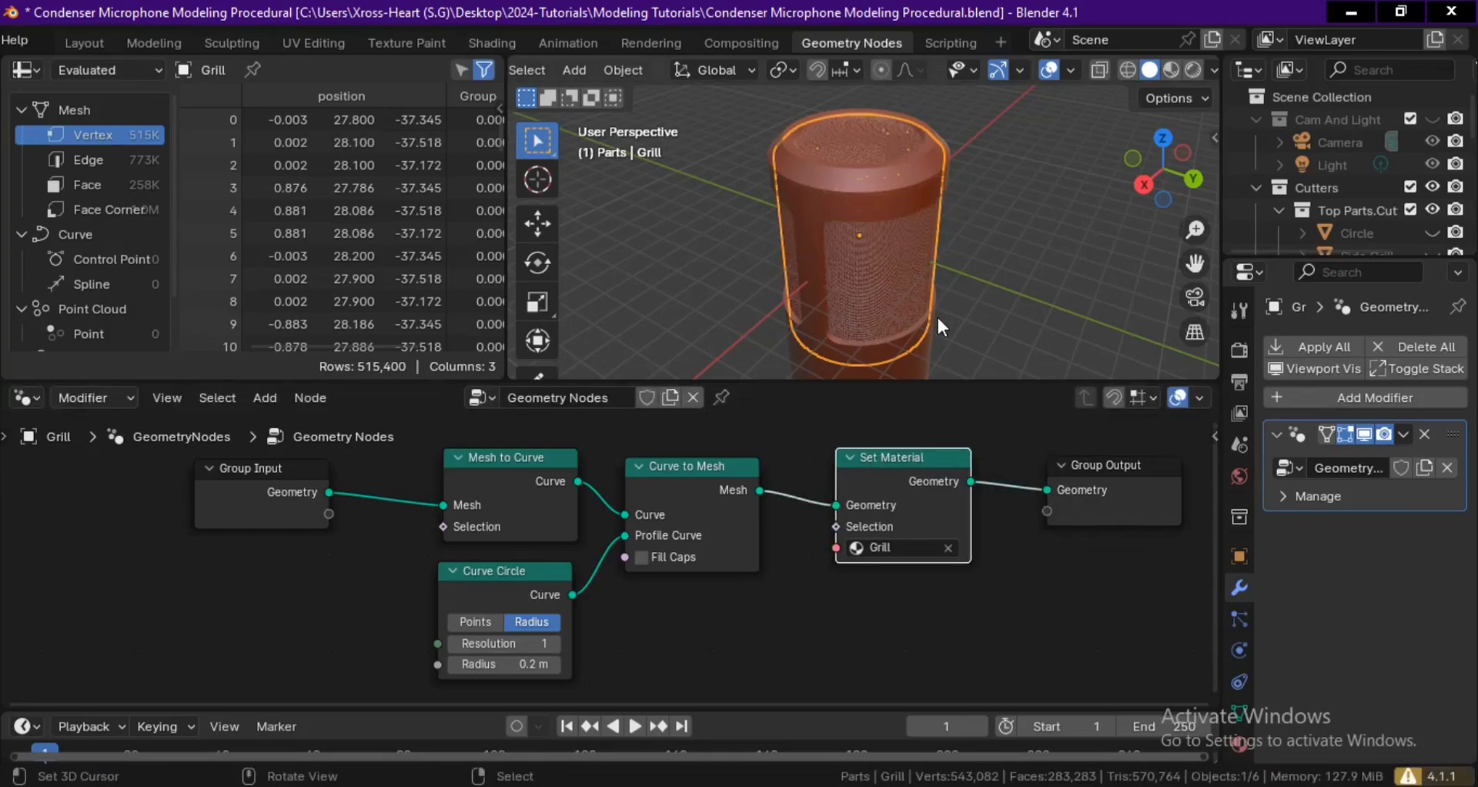
Check the grill's material in Material Preview shading, and return the viewport to Solid shading.
key(z)
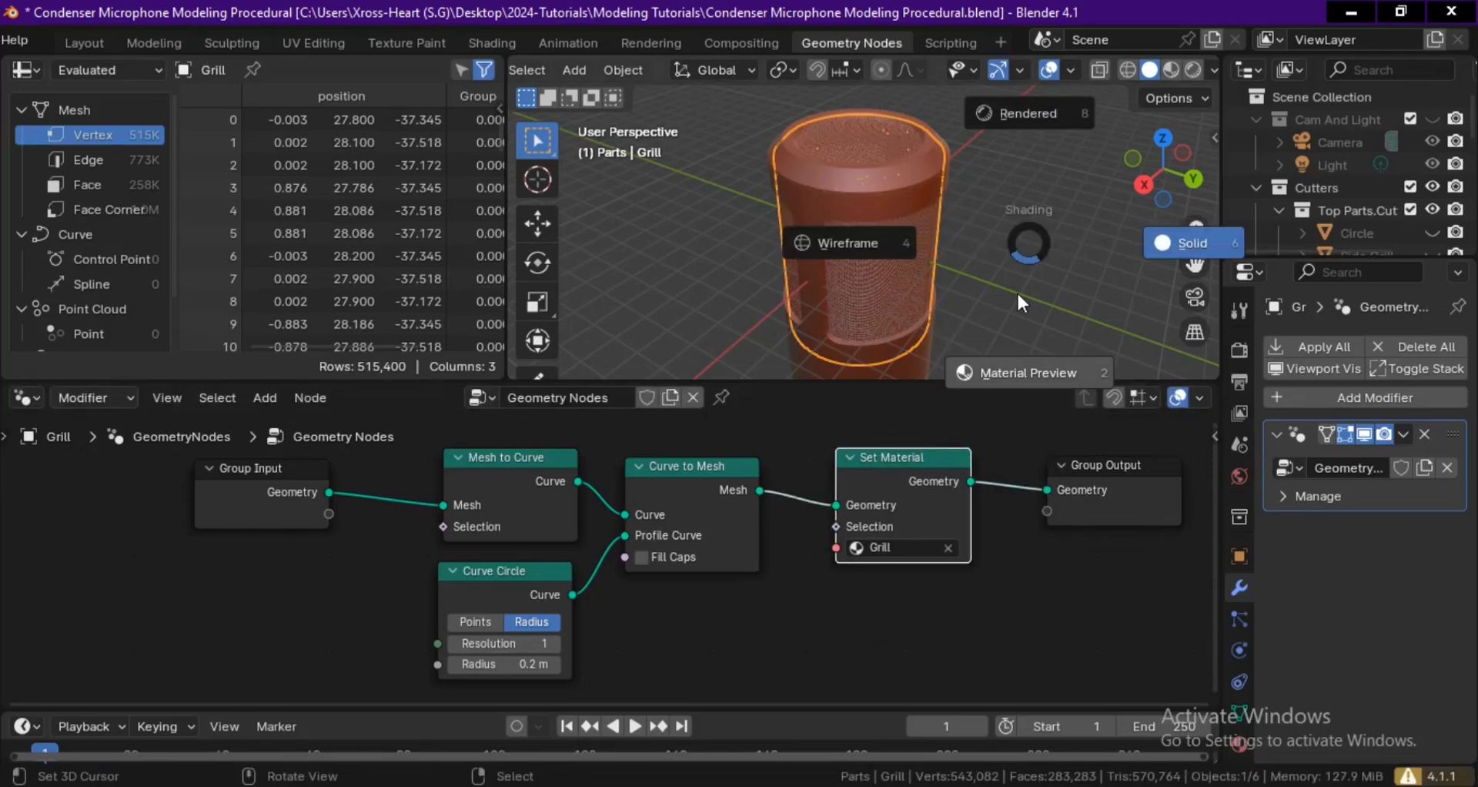
scroll(1002, 308, up, 3)
mouse_move(1008, 268)
middle_down()
mouse_move(957, 209)
mouse_move(987, 294)
mouse_move(880, 303)
middle_up()
scroll(979, 251, down, 3)
right_click(997, 288)
key(z)
click(1051, 307)
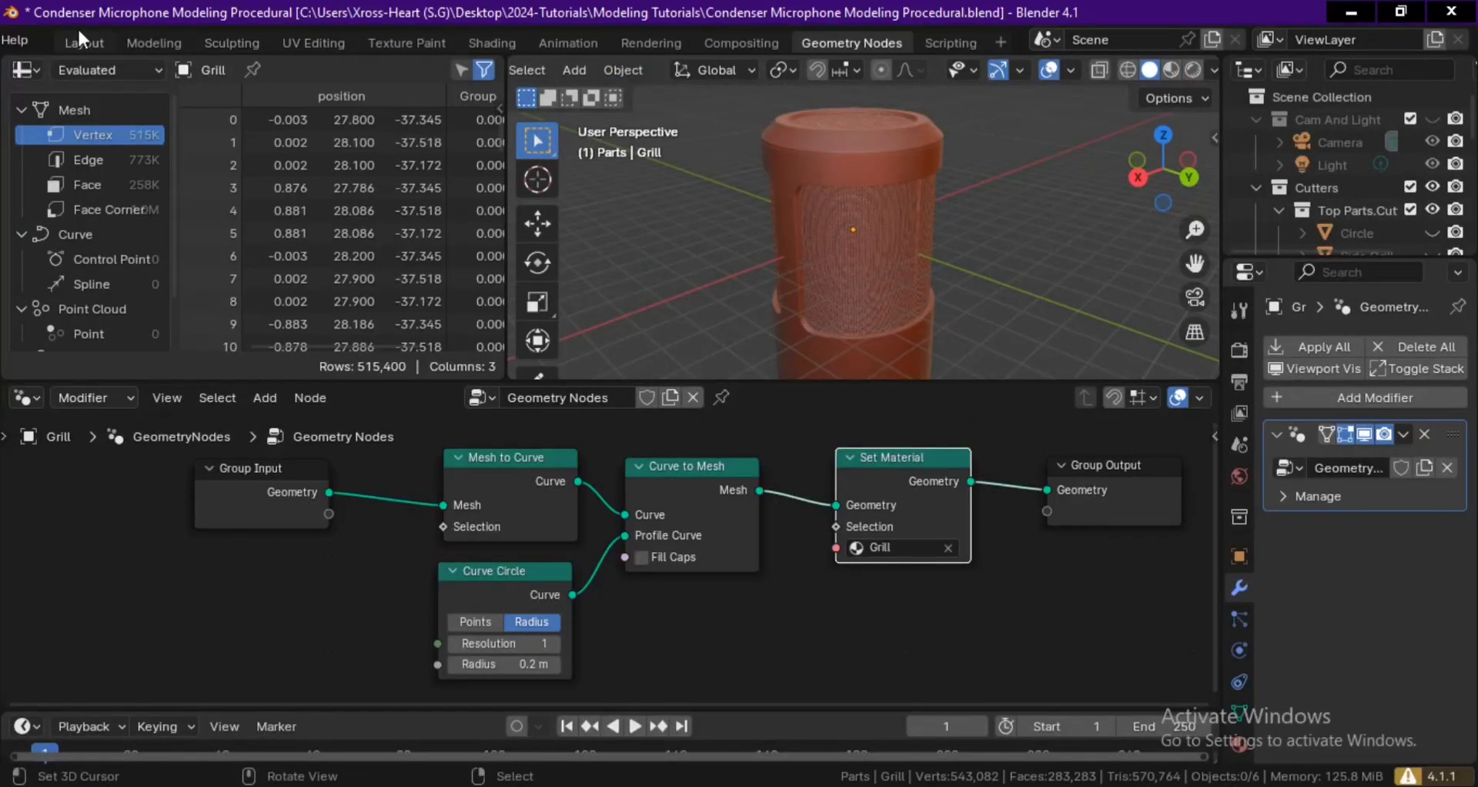
Return to the Layout workspace and switch its viewport to Material Preview shading.
click(81, 43)
key(z)
click(814, 508)
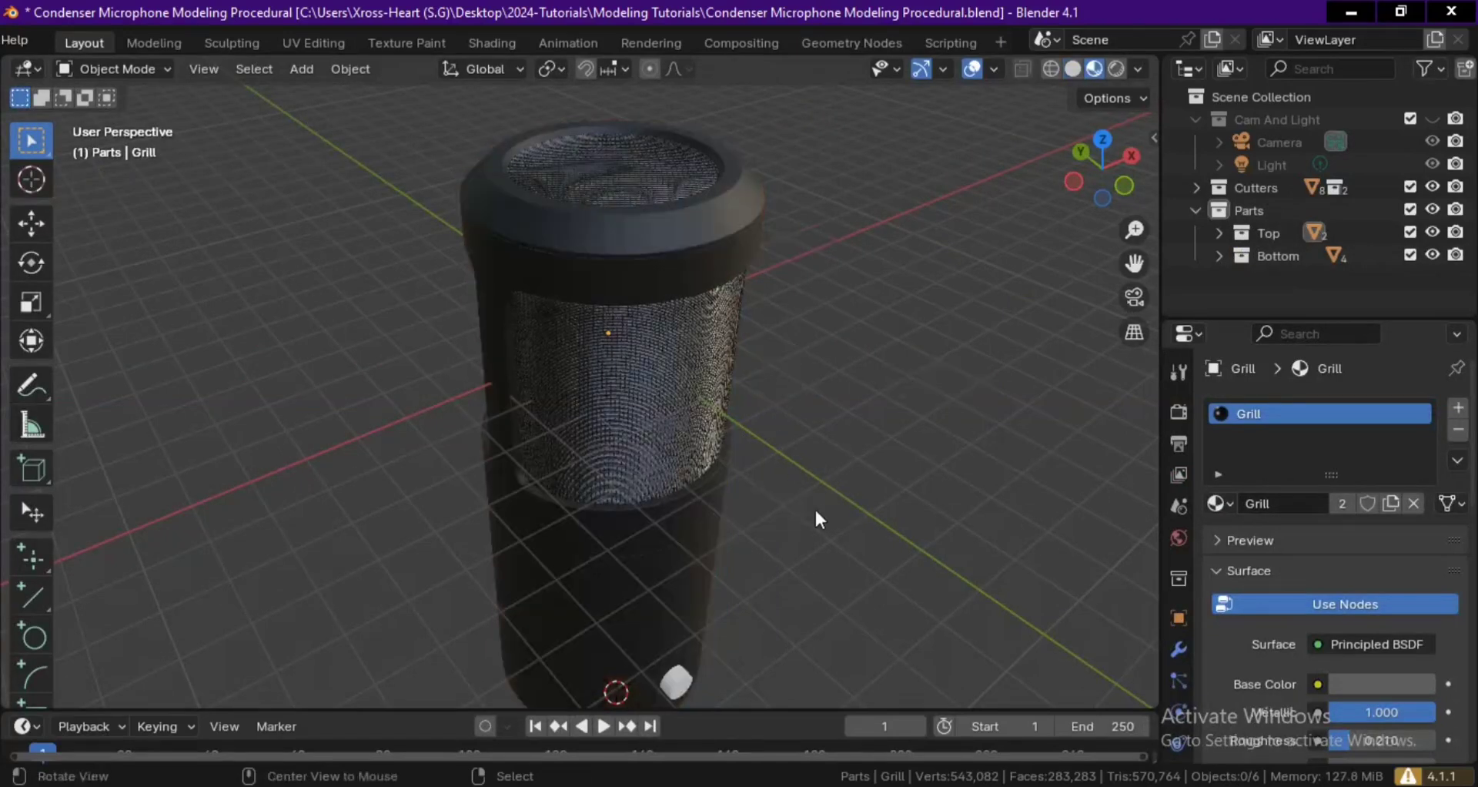
Select the Top Part and set its material's Roughness to 0.340.
scroll(895, 528, up, 4)
click(836, 243)
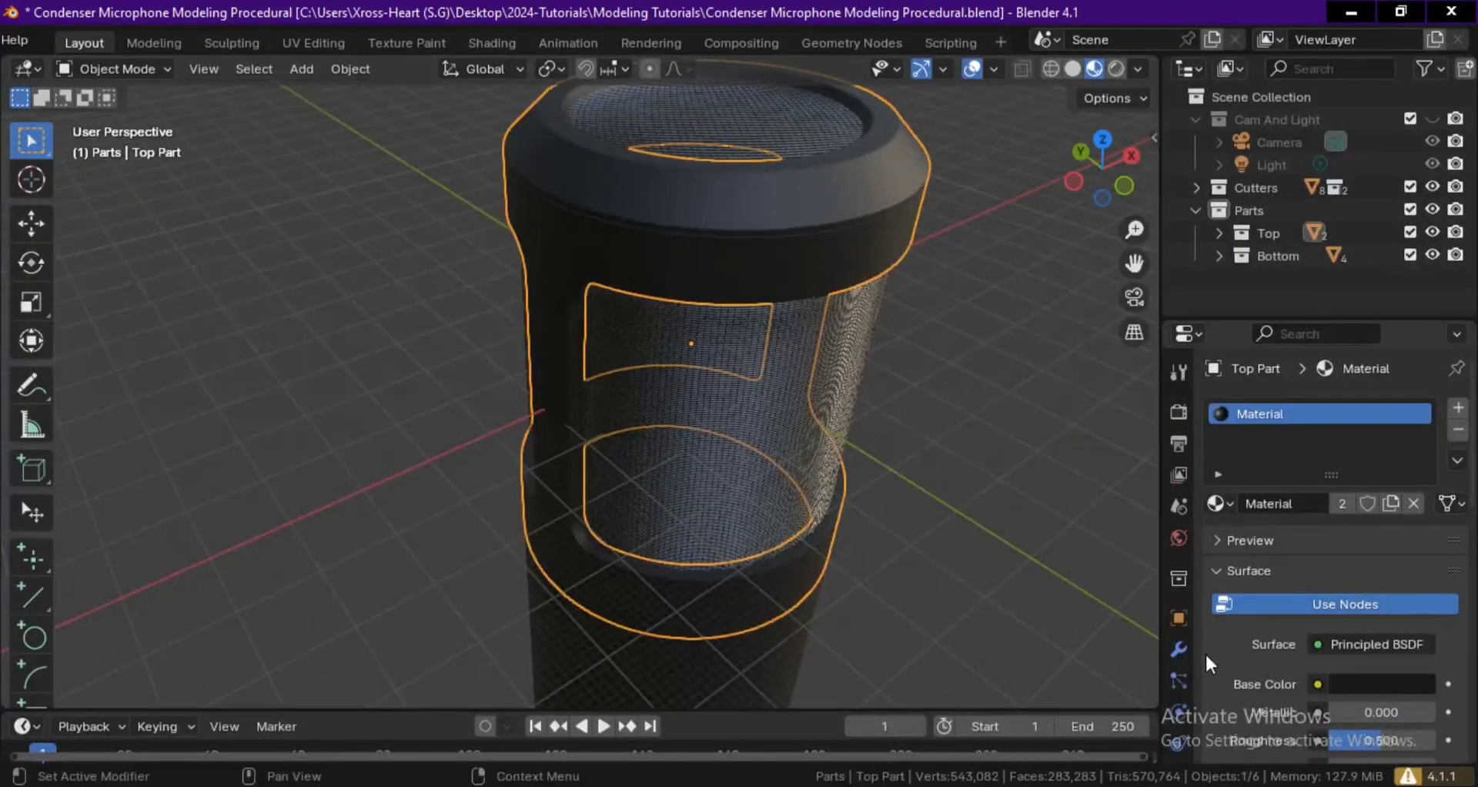
key(ctrl+space)
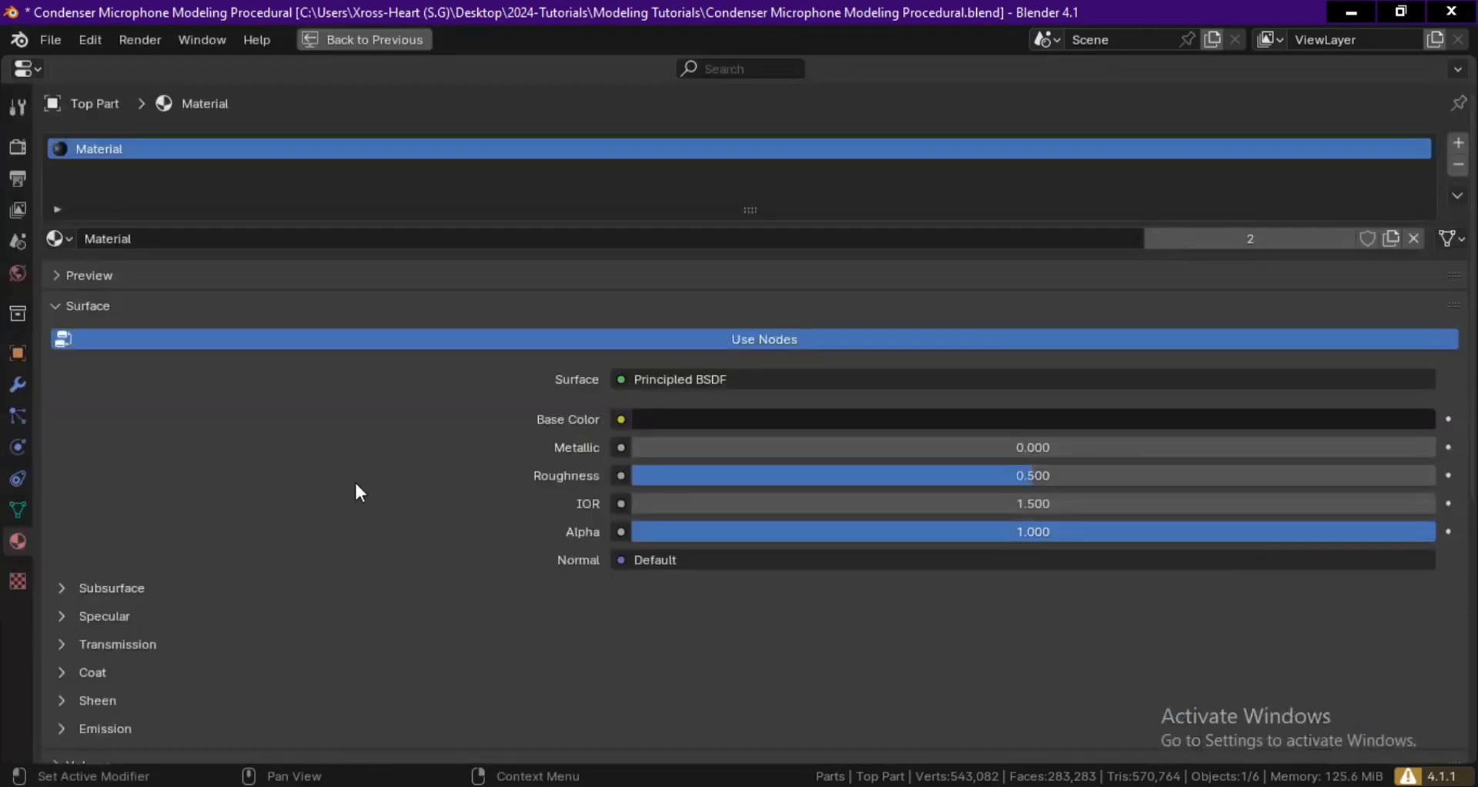
key(ctrl+space)
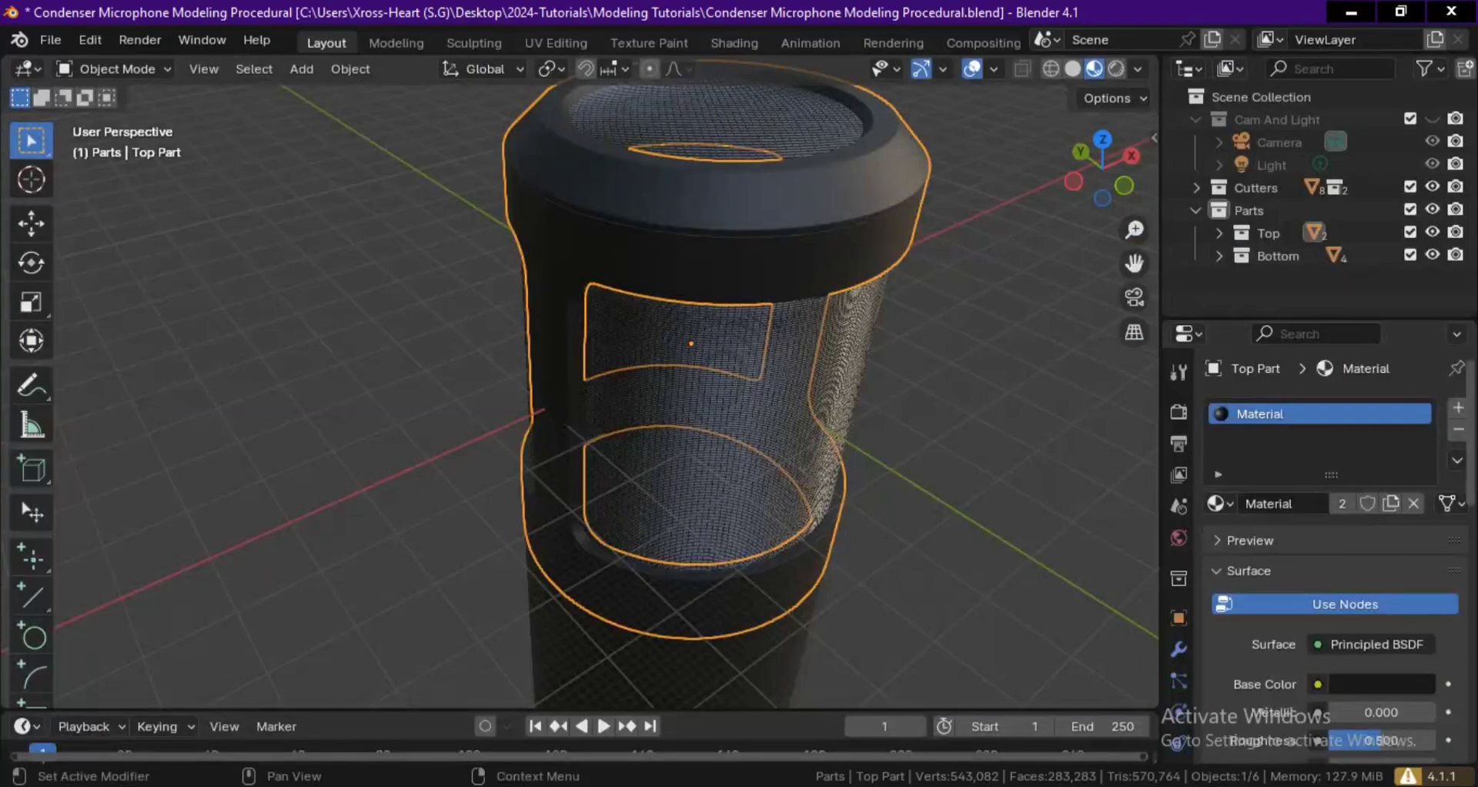
scroll(1475, 581, down, 8)
drag(1477, 583, 1477, 566)
drag(1399, 492, 1377, 493)
Assign the existing body material named Material to the thread rings and the connector cylinder beneath the microphone.
middle_drag(751, 400, 701, 566)
click(698, 565)
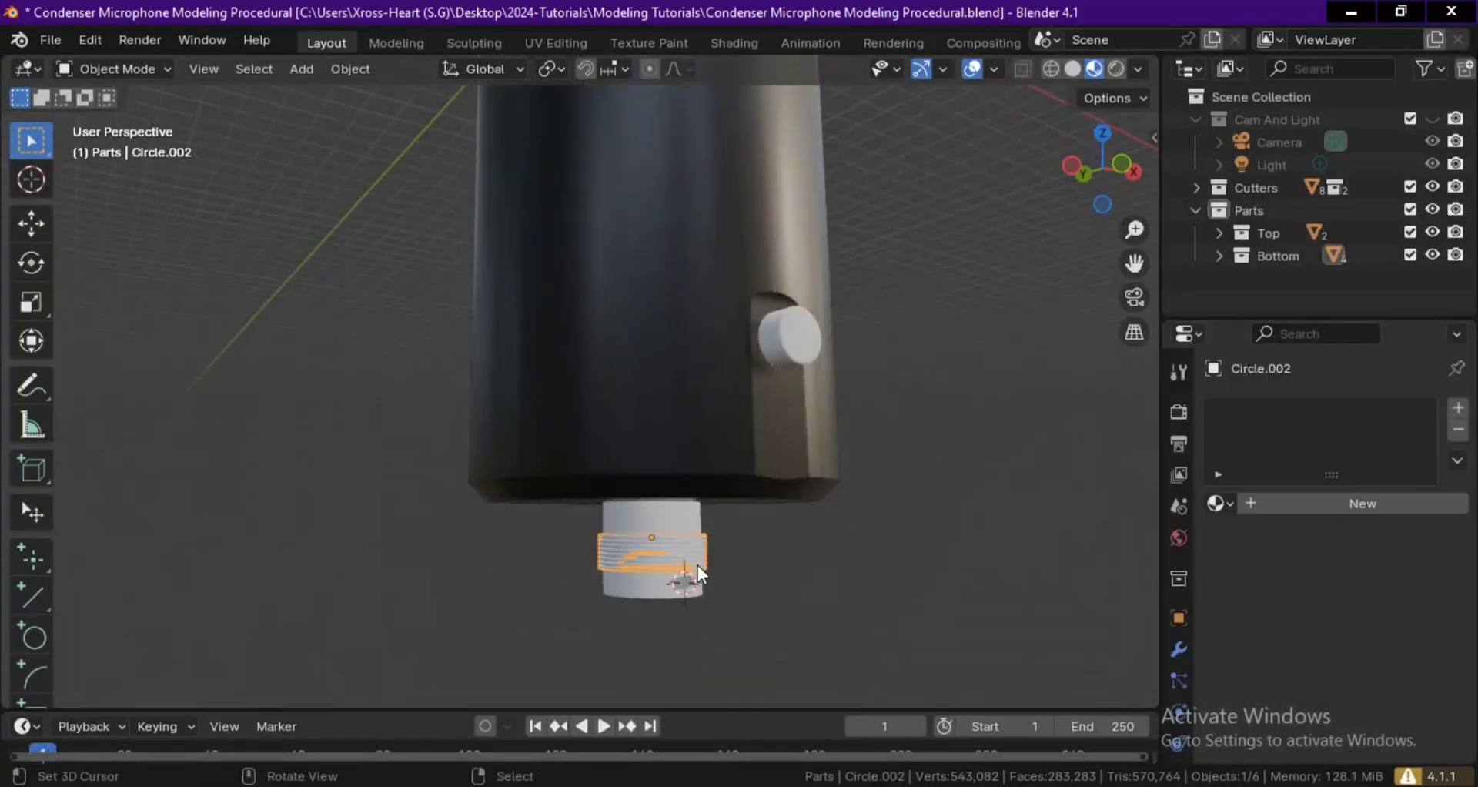
click(1217, 503)
click(1052, 260)
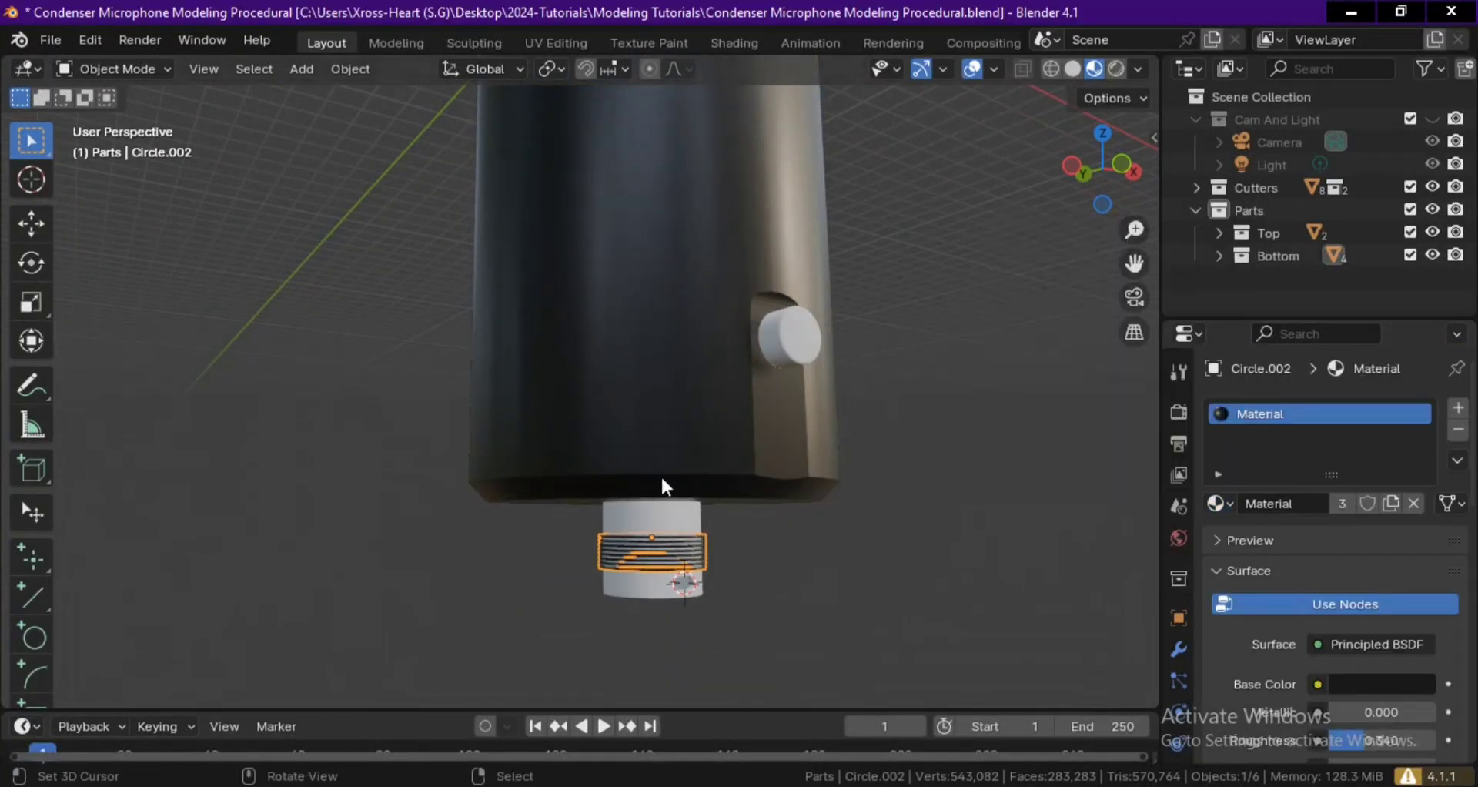
click(699, 513)
click(1218, 504)
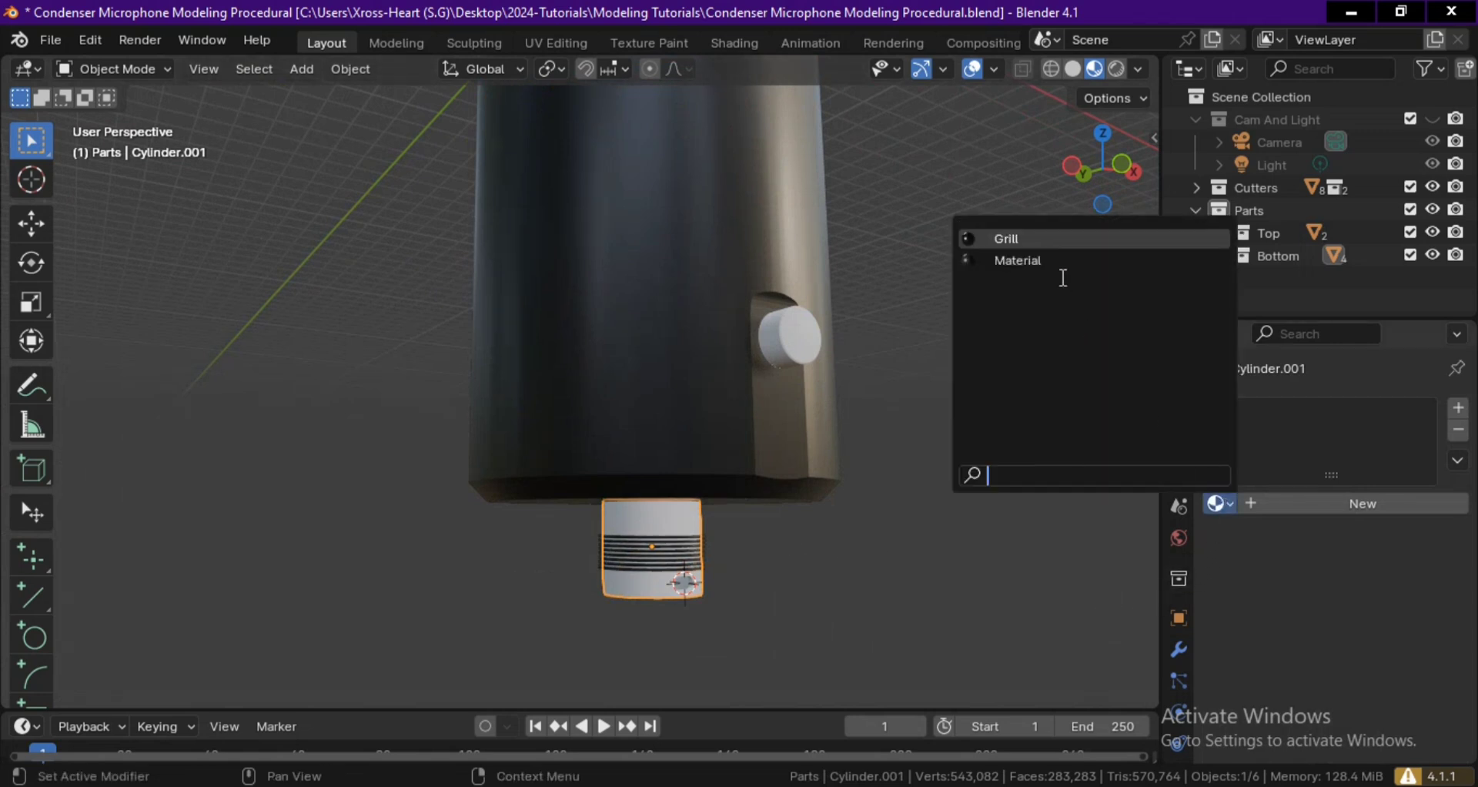
click(1034, 262)
Assign the existing body material named Material to the small knob on the lower body, and deselect it.
click(782, 342)
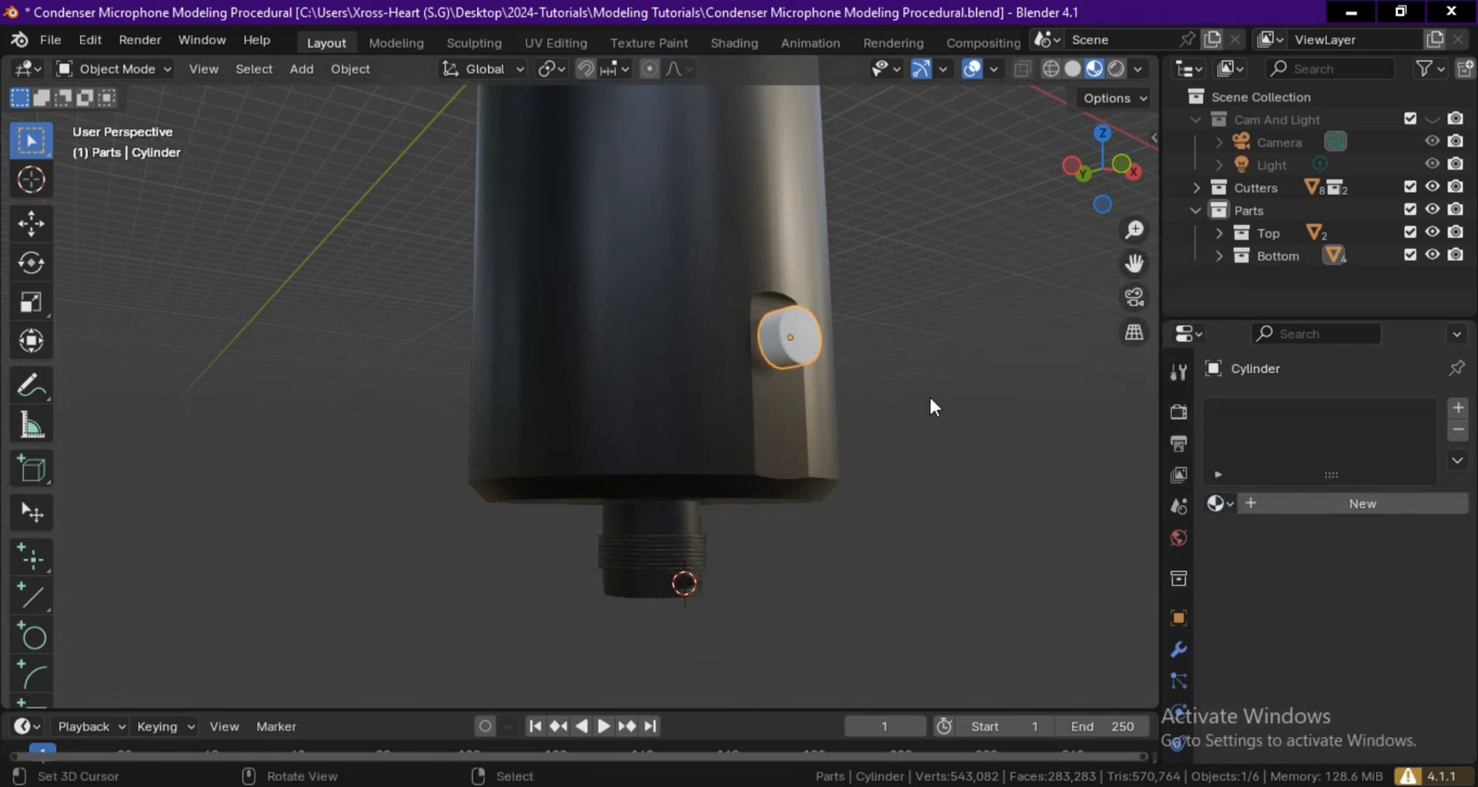
click(1230, 502)
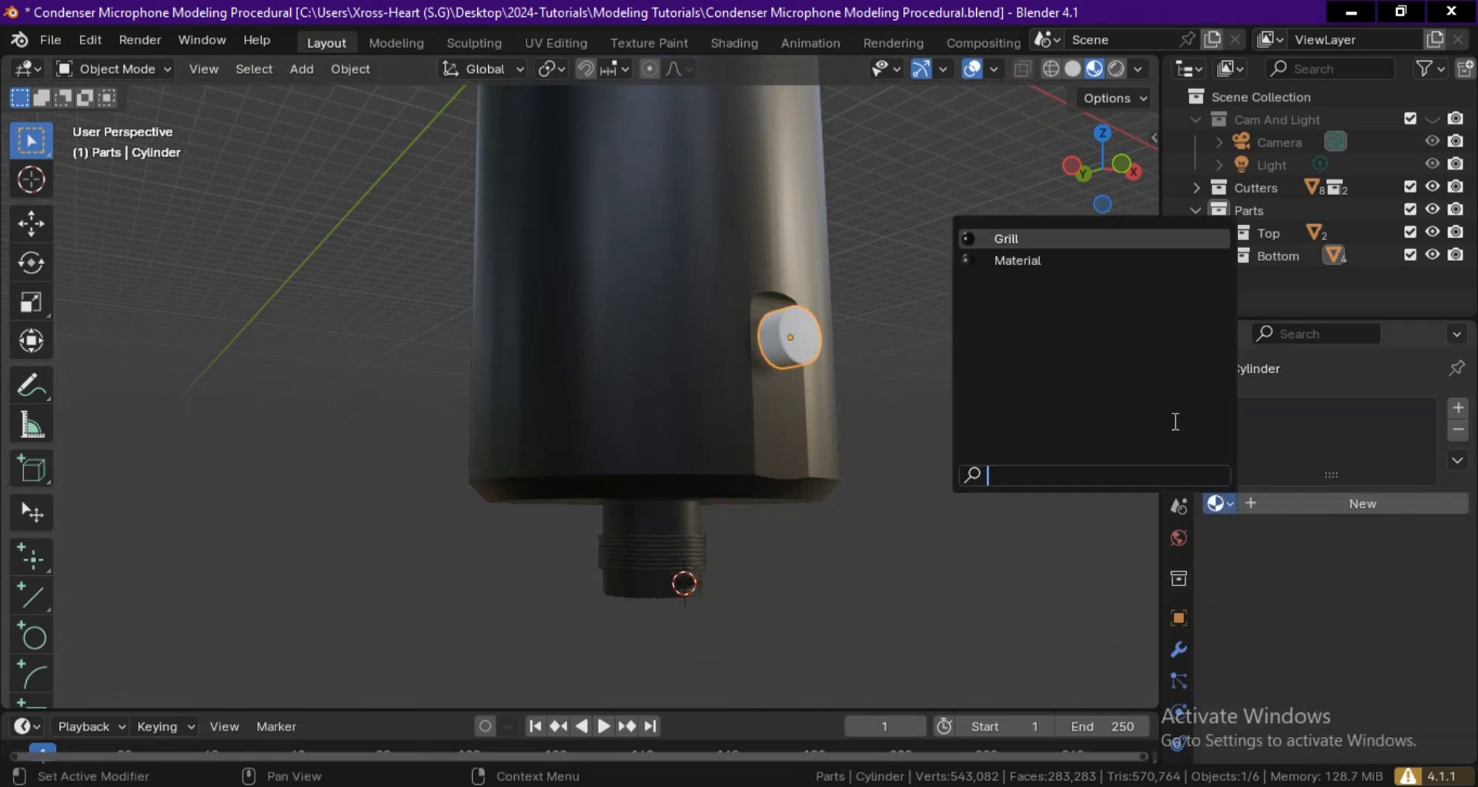
click(1078, 260)
click(1005, 345)
Inspect the connector threads and the whole microphone in Material Preview shading, and return to Solid shading.
middle_drag(1005, 345, 748, 371)
scroll(747, 389, down, 1)
alt+drag(747, 403, 747, 386)
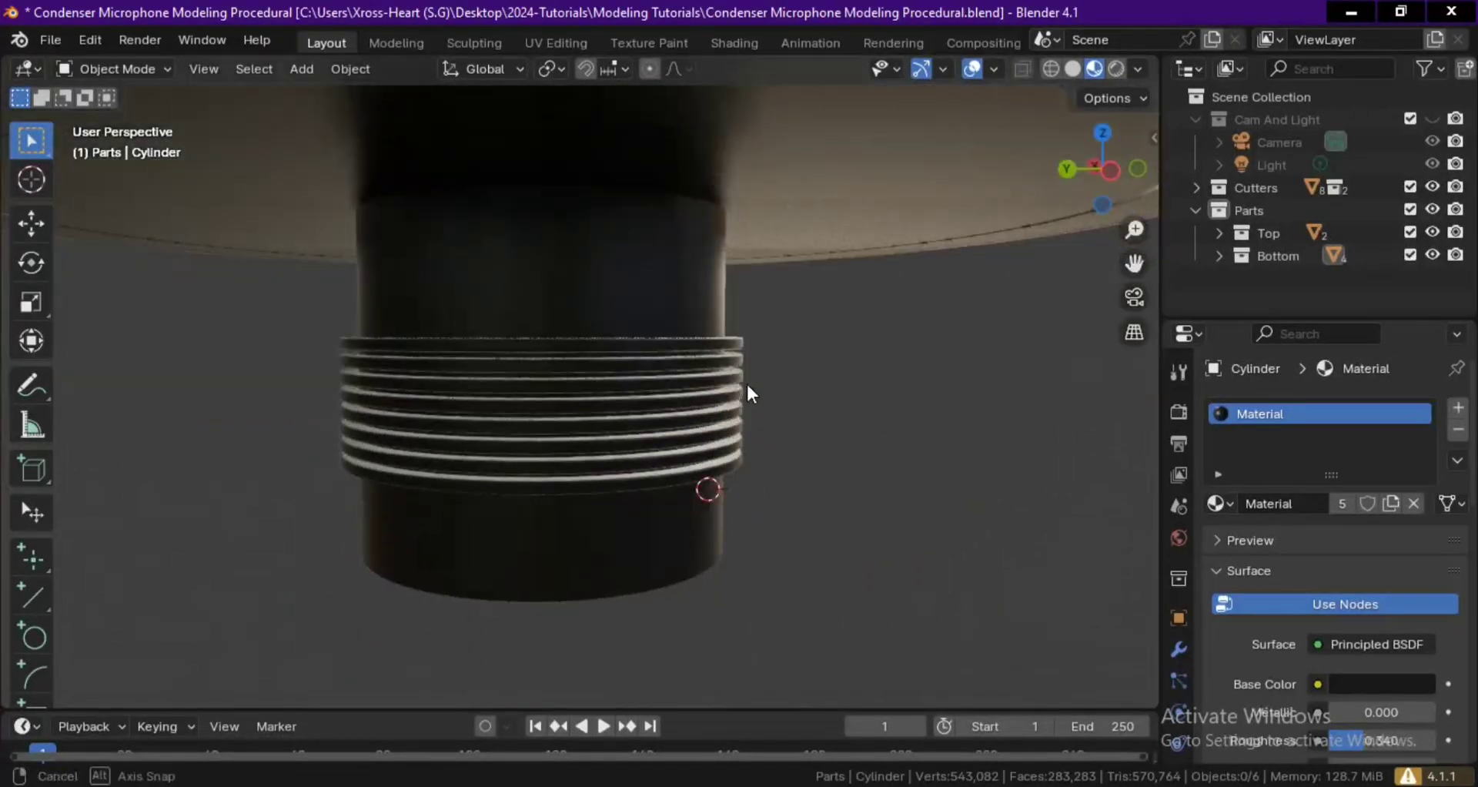
scroll(762, 315, down, 7)
mouse_move(836, 441)
middle_down()
mouse_move(756, 283)
mouse_move(812, 429)
mouse_move(644, 528)
mouse_move(704, 489)
mouse_move(642, 469)
mouse_move(756, 485)
mouse_move(756, 558)
mouse_move(746, 427)
middle_up()
key(z)
click(815, 436)
shift+middle_drag(834, 385, 834, 433)
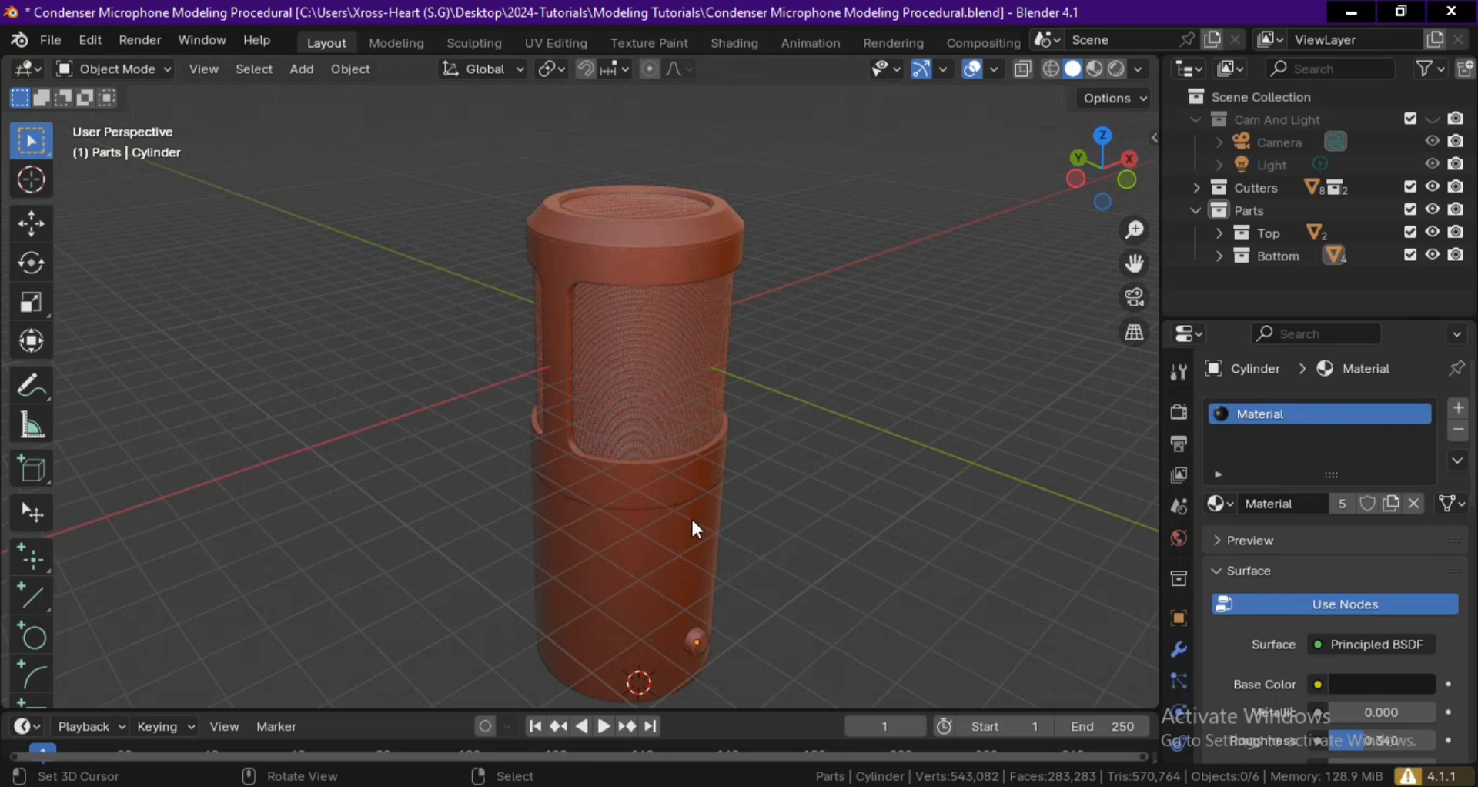
click(886, 786)
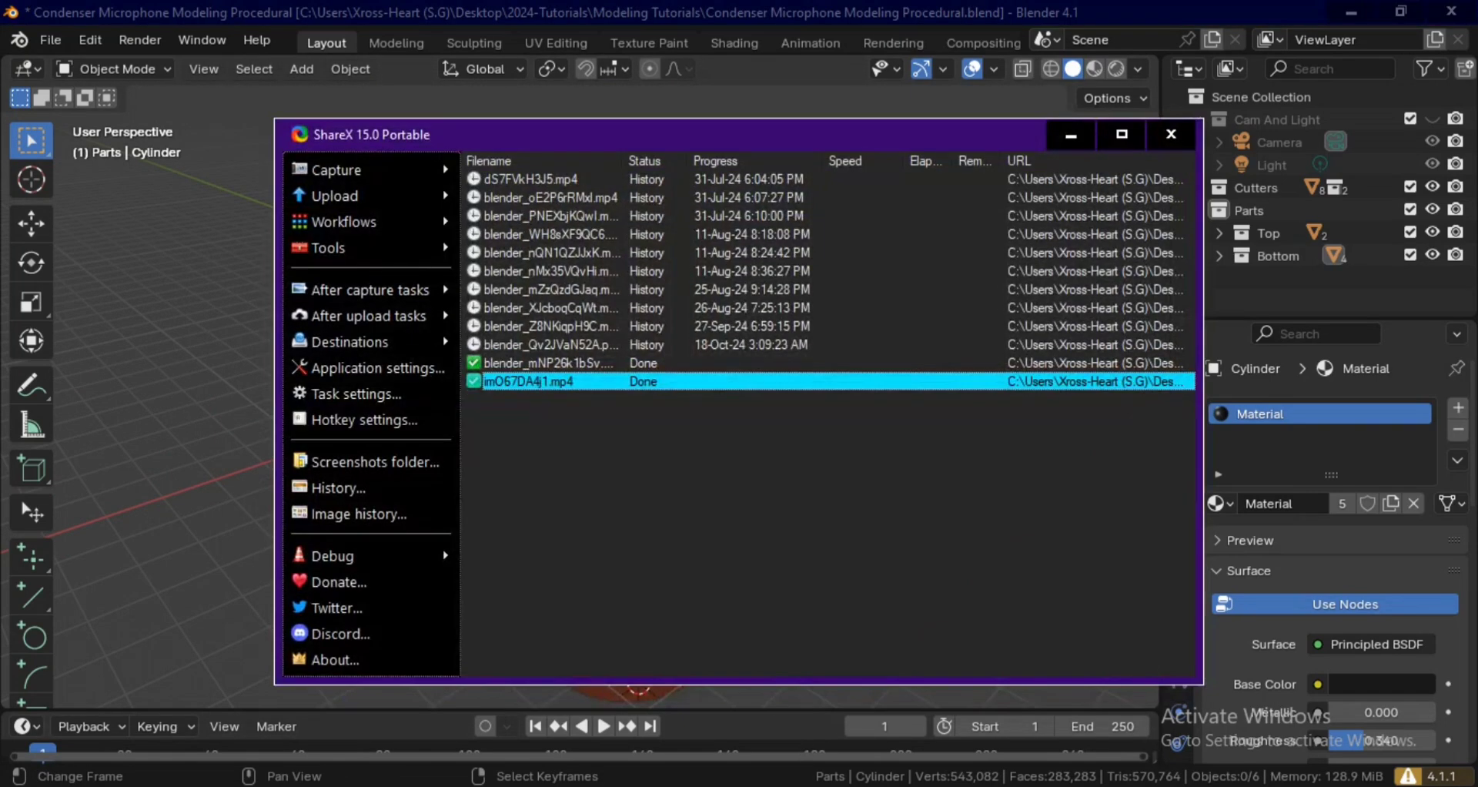